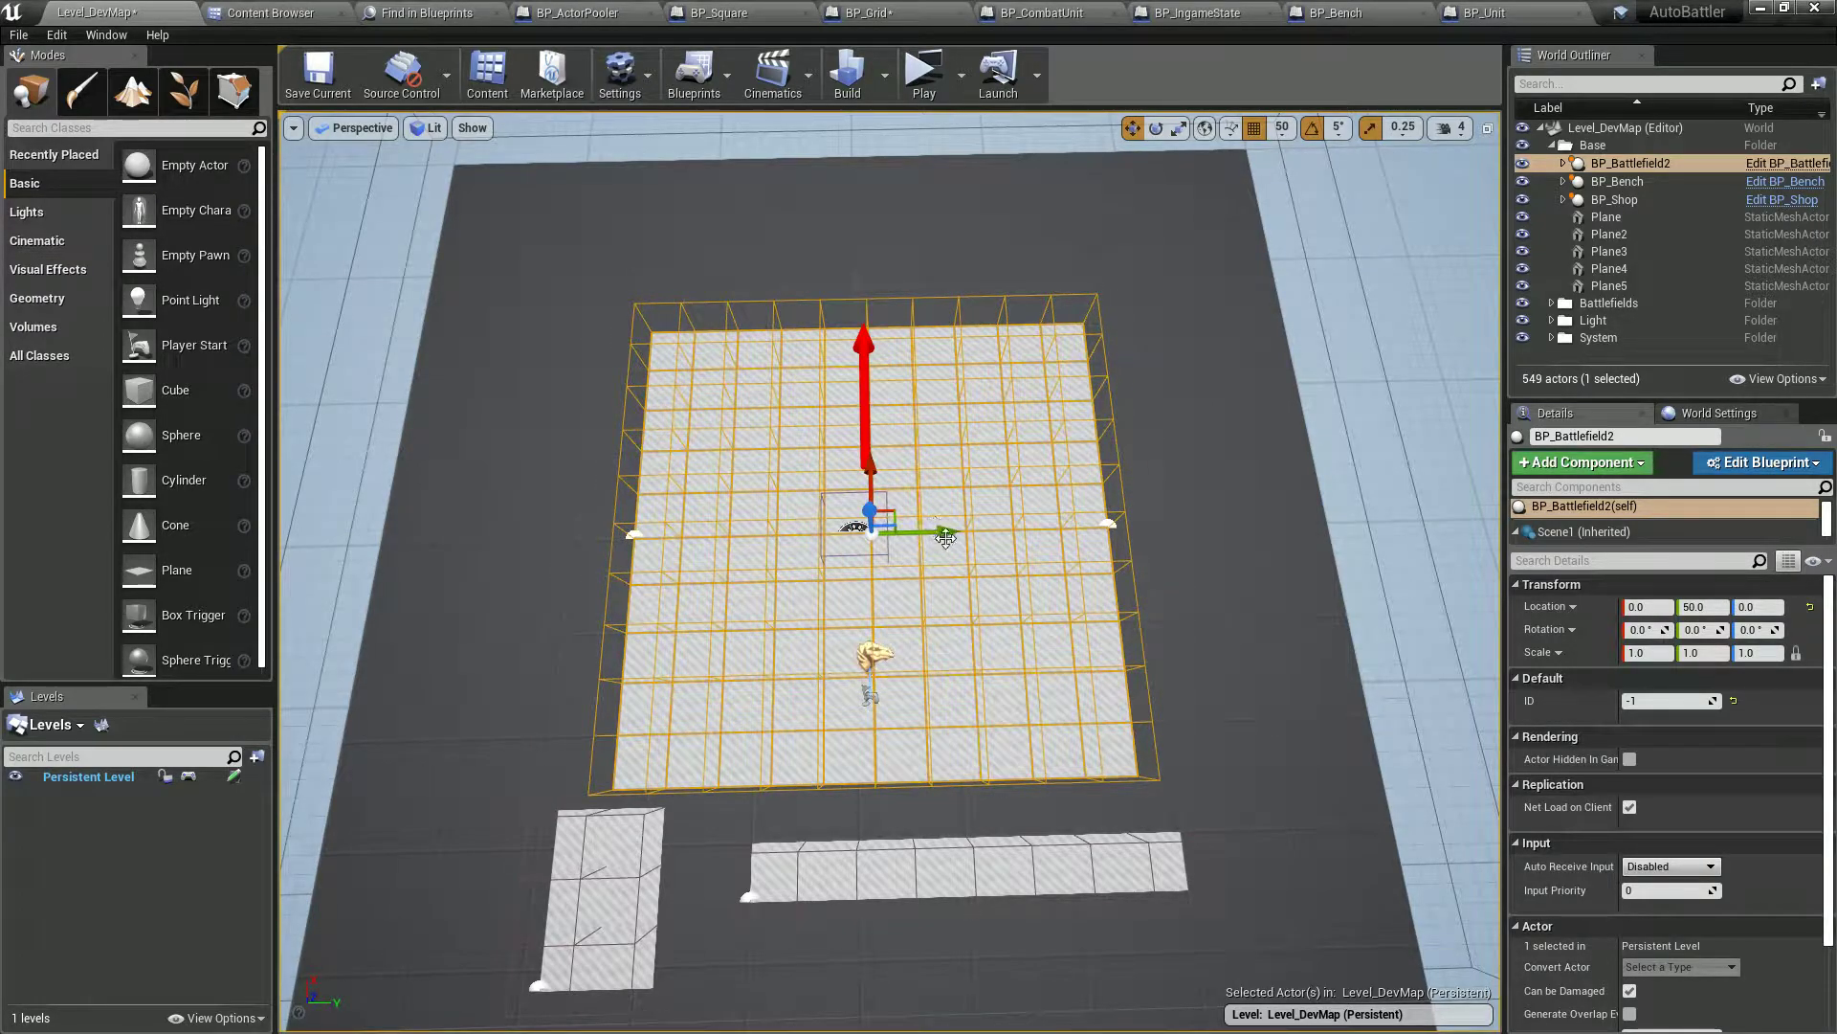
- Save the current level and close the other blueprint tabs so that BP_Grid is the only blueprint left open
{"action": "left_click", "coordinate": [319, 76]}
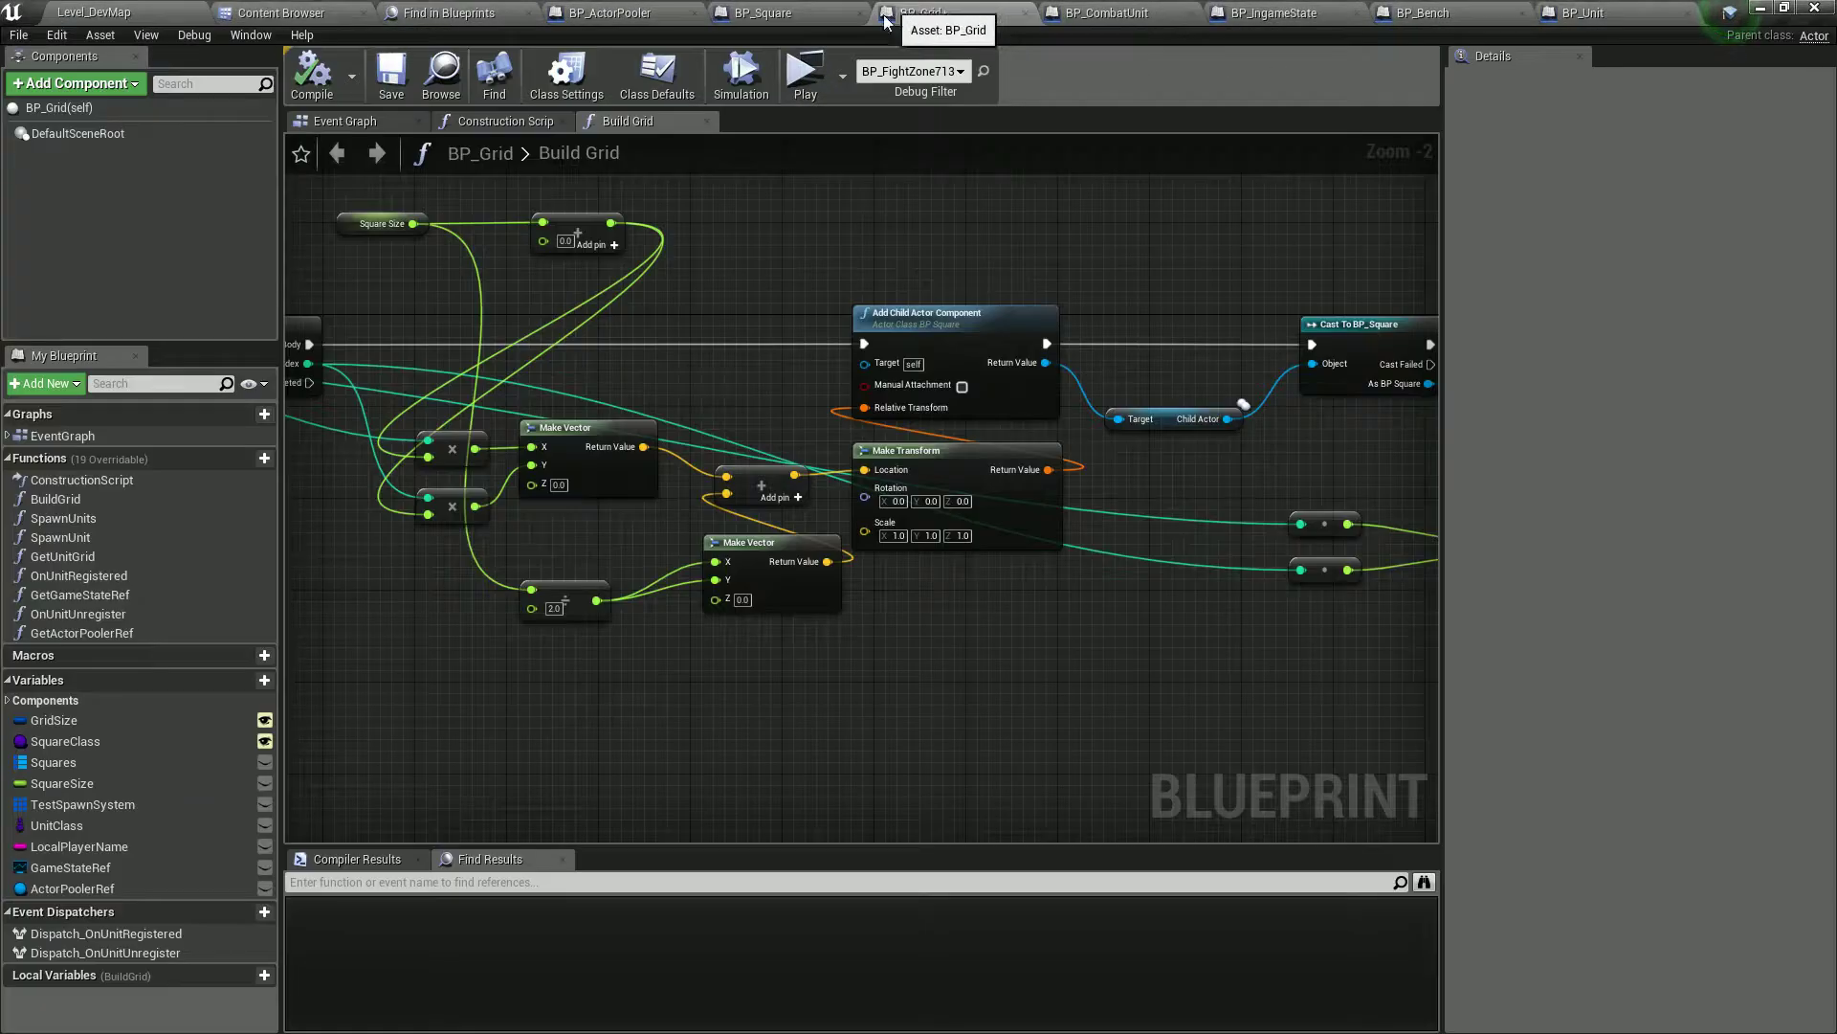
{"action": "left_click", "coordinate": [895, 13]}
{"action": "right_click_drag", "start_coordinate": [776, 251], "coordinate": [1005, 232]}
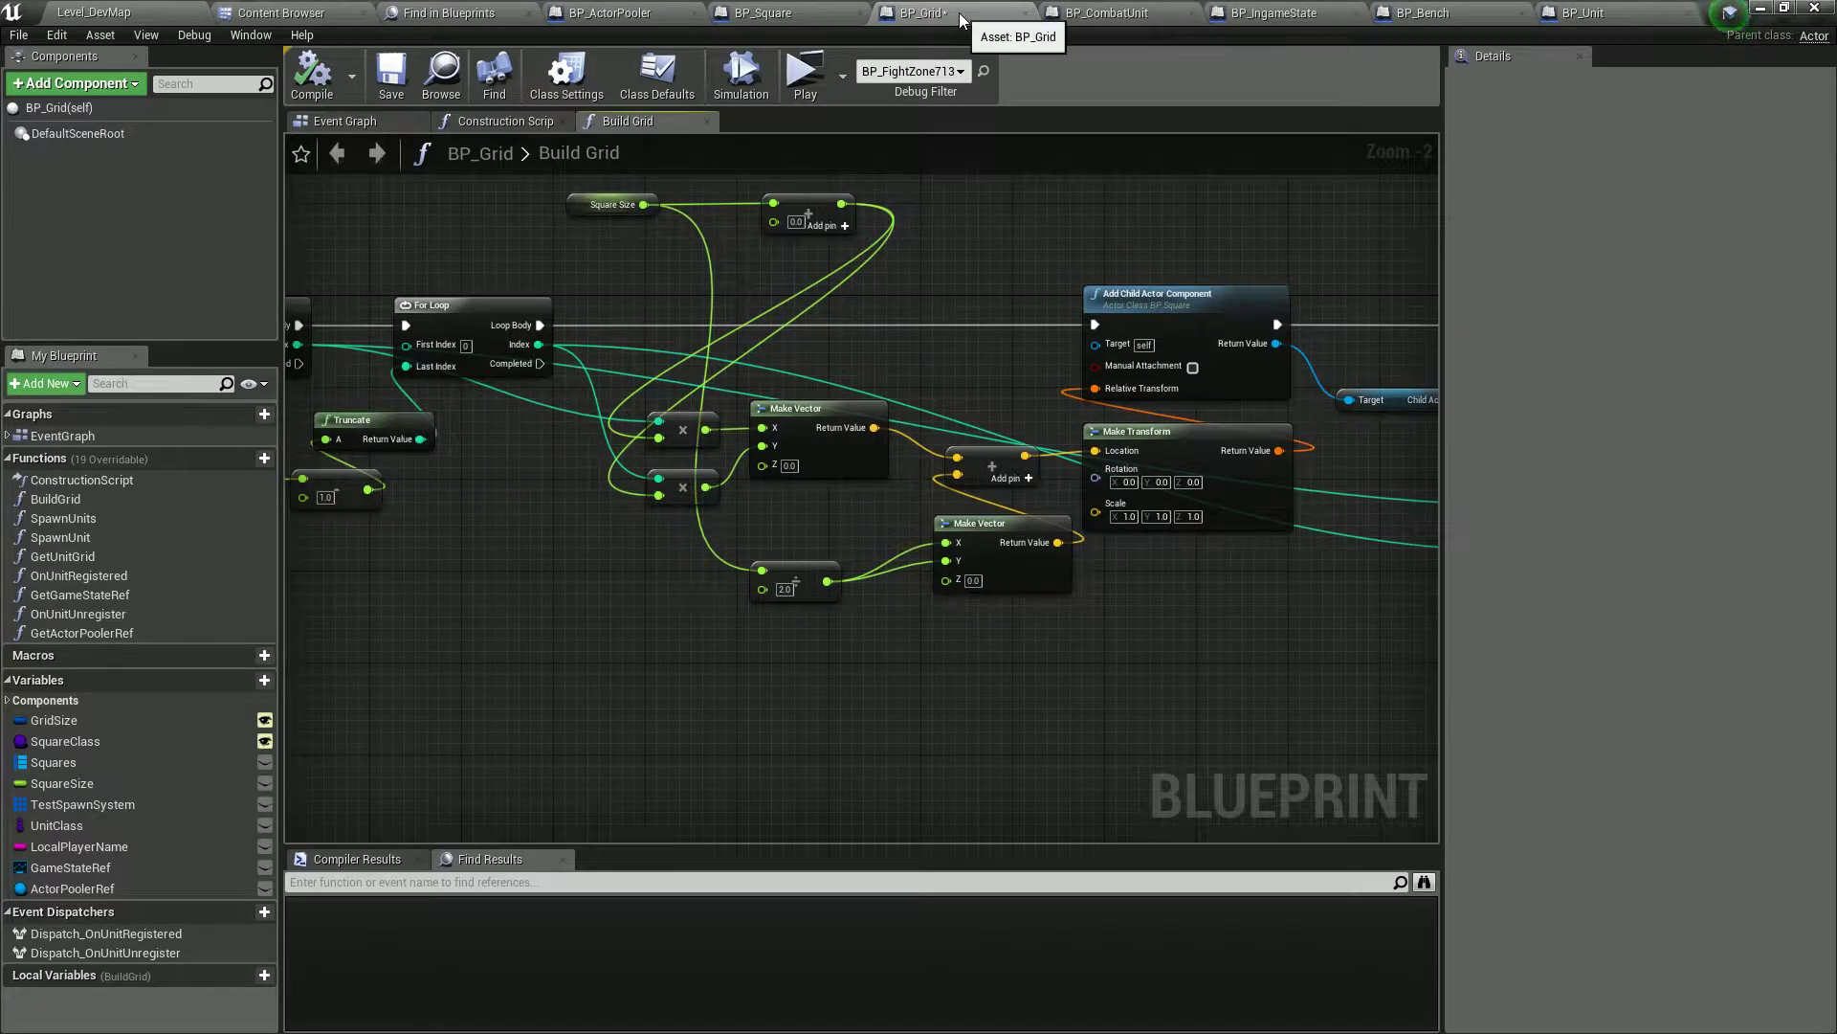
{"action": "right_click", "coordinate": [918, 14]}
{"action": "left_click", "coordinate": [972, 96]}
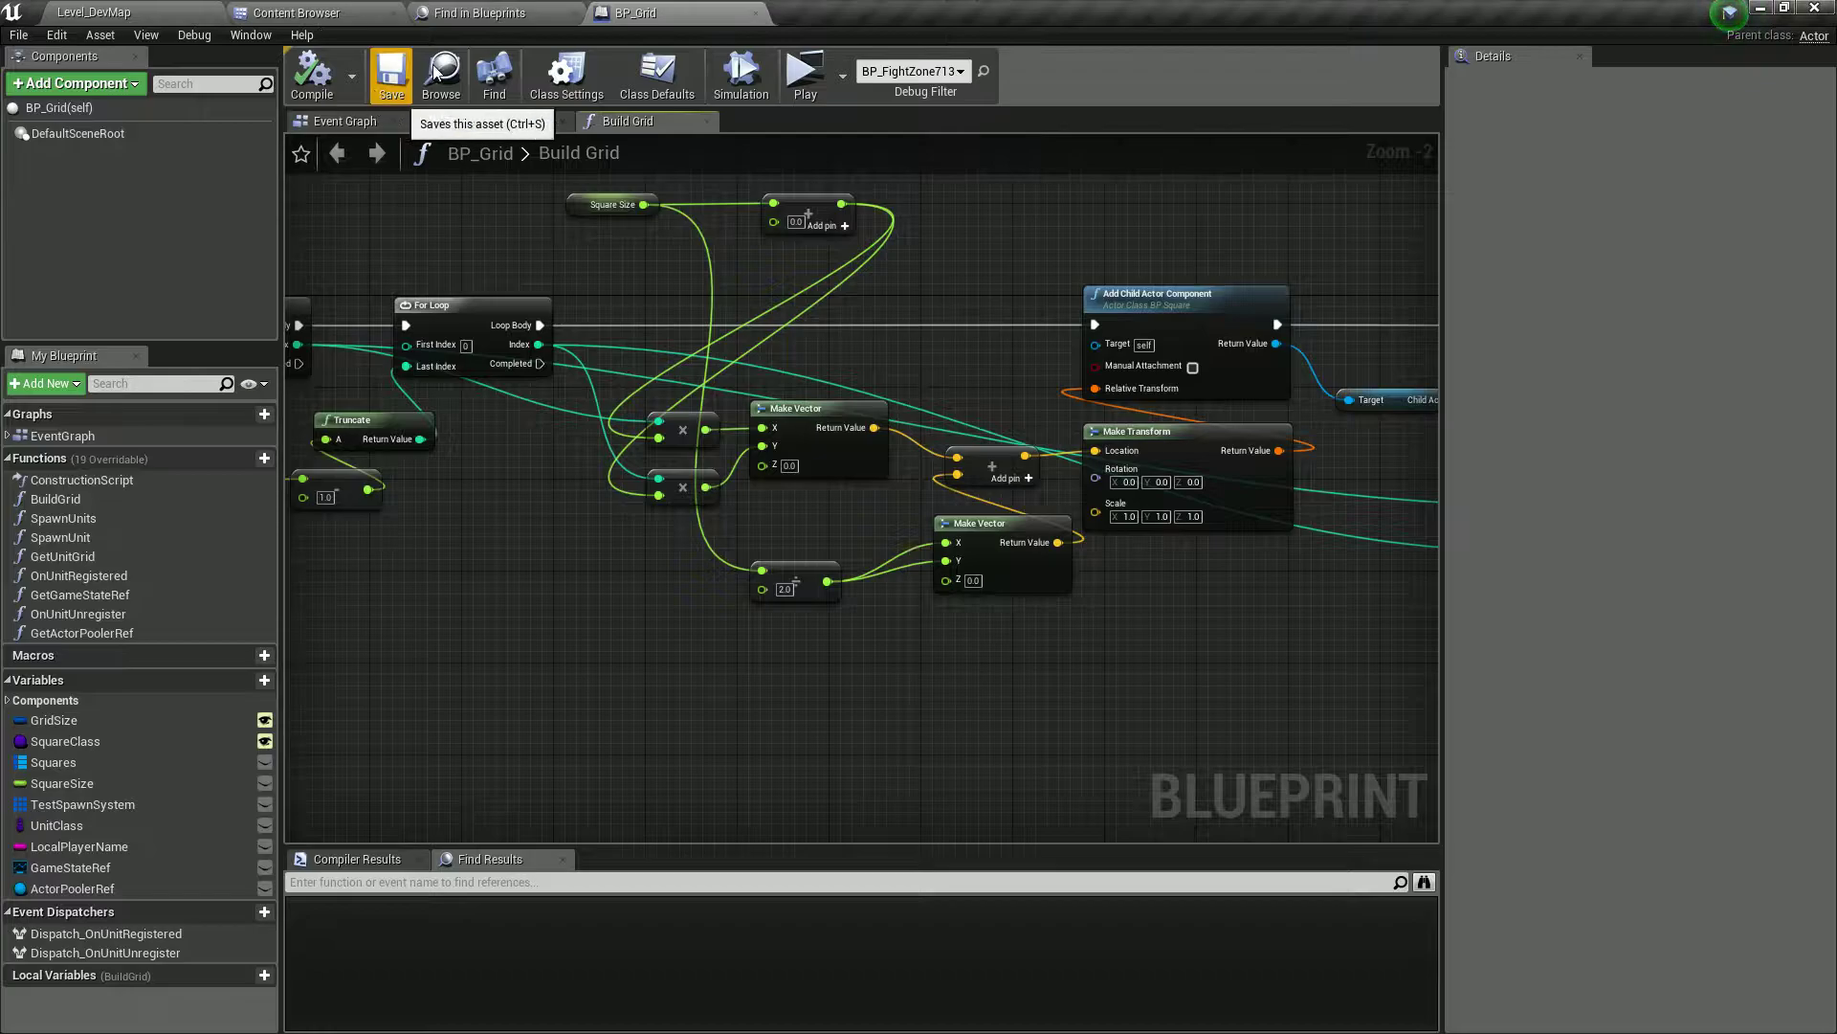
- Open BP_Grid's Construction Script and go from its Build Grid call into that function's graph
{"action": "left_click", "coordinate": [473, 124]}
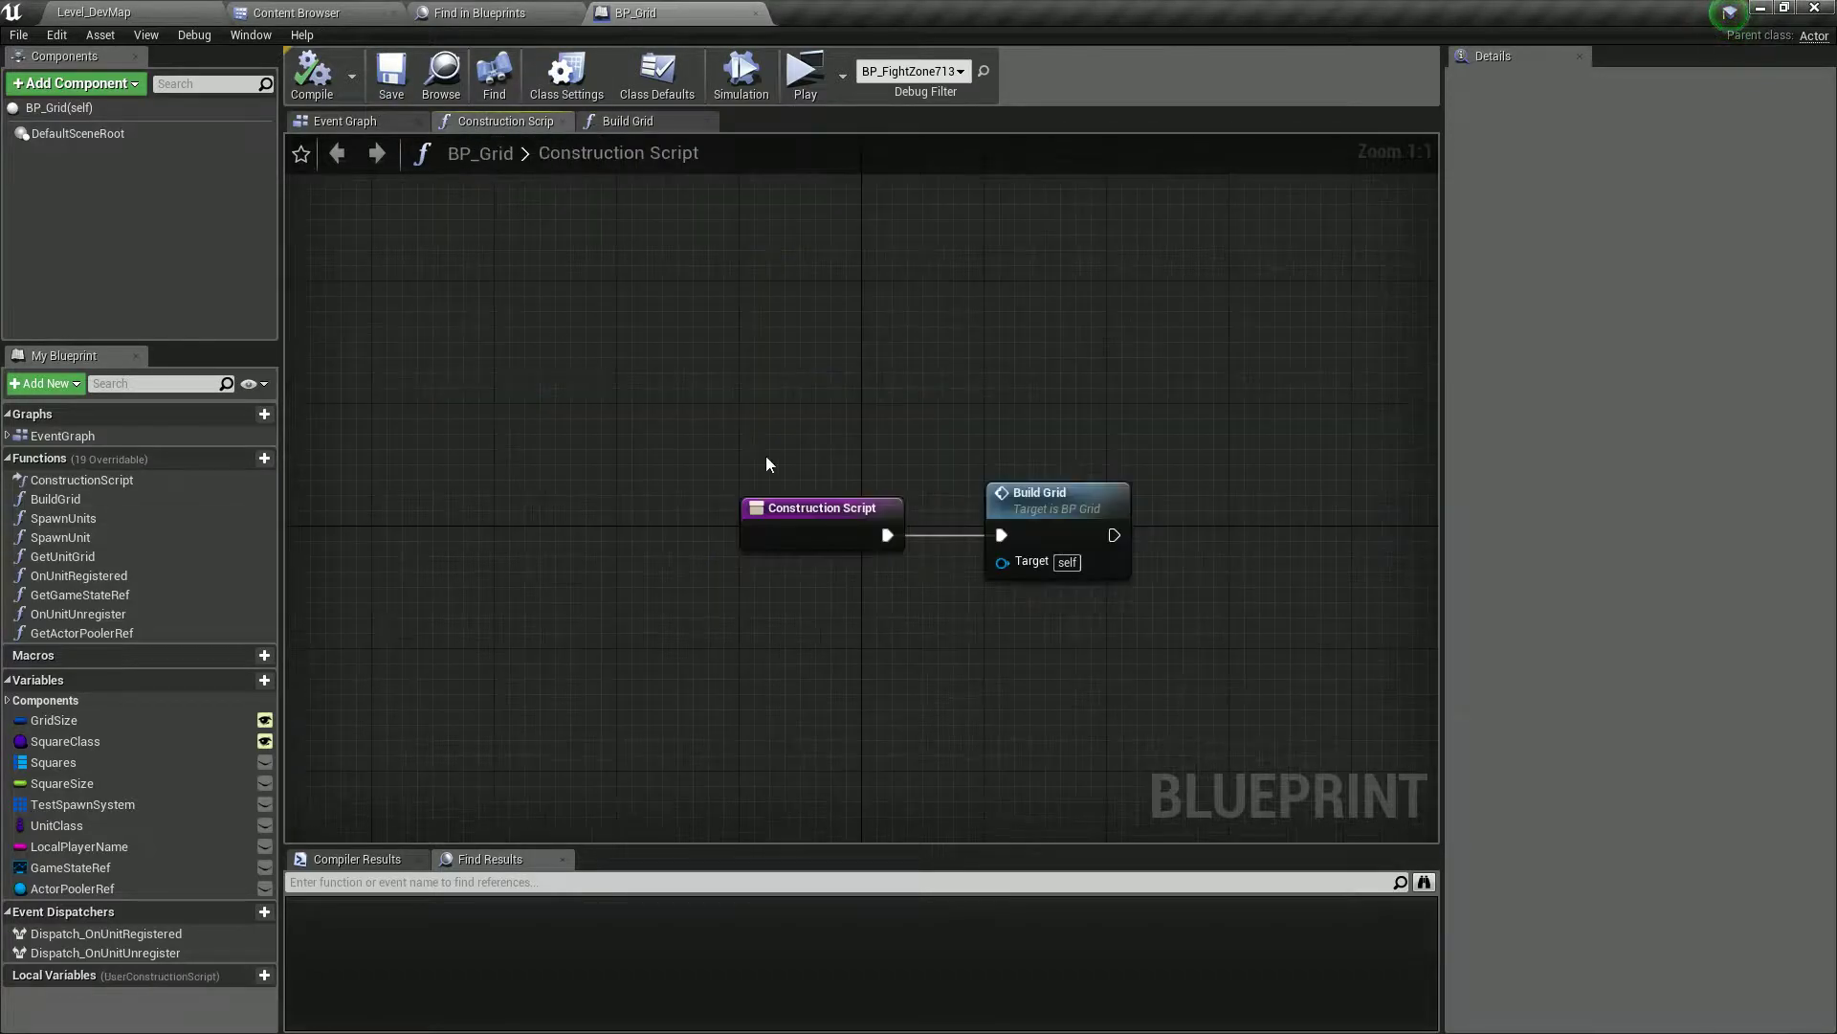
{"action": "left_click", "coordinate": [69, 482]}
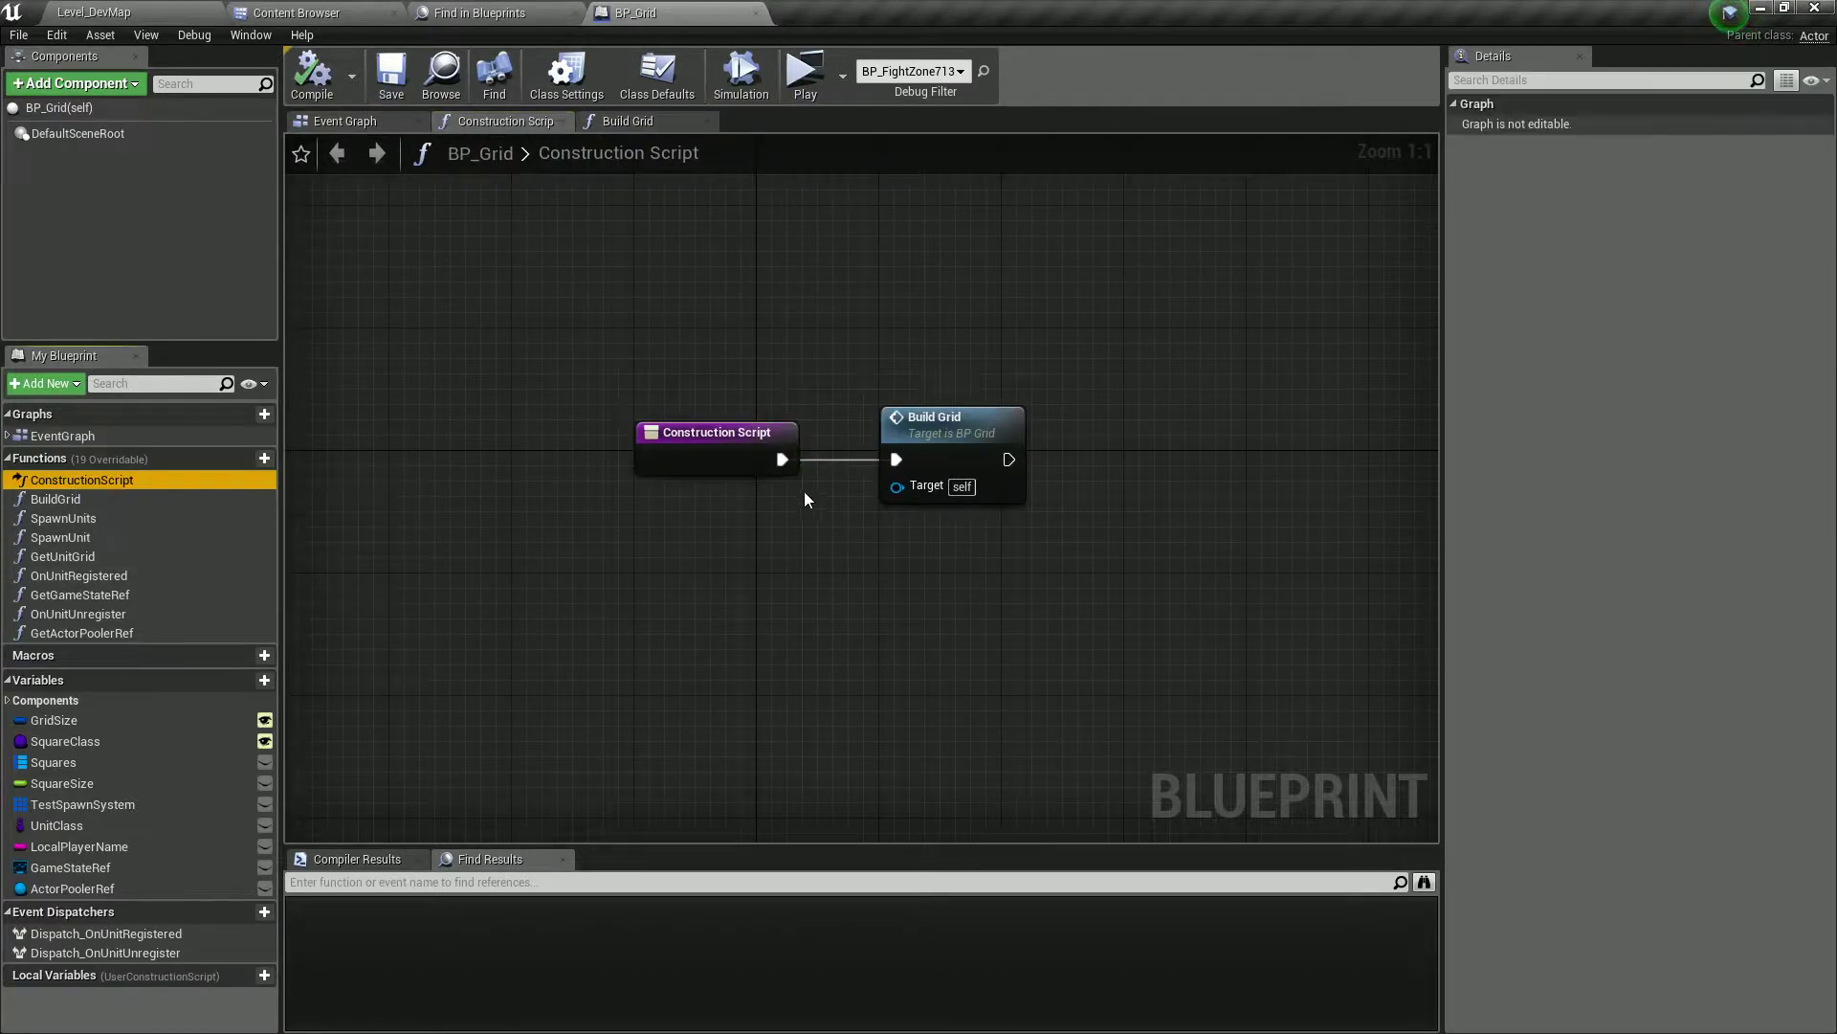
{"action": "double_click", "coordinate": [919, 431]}
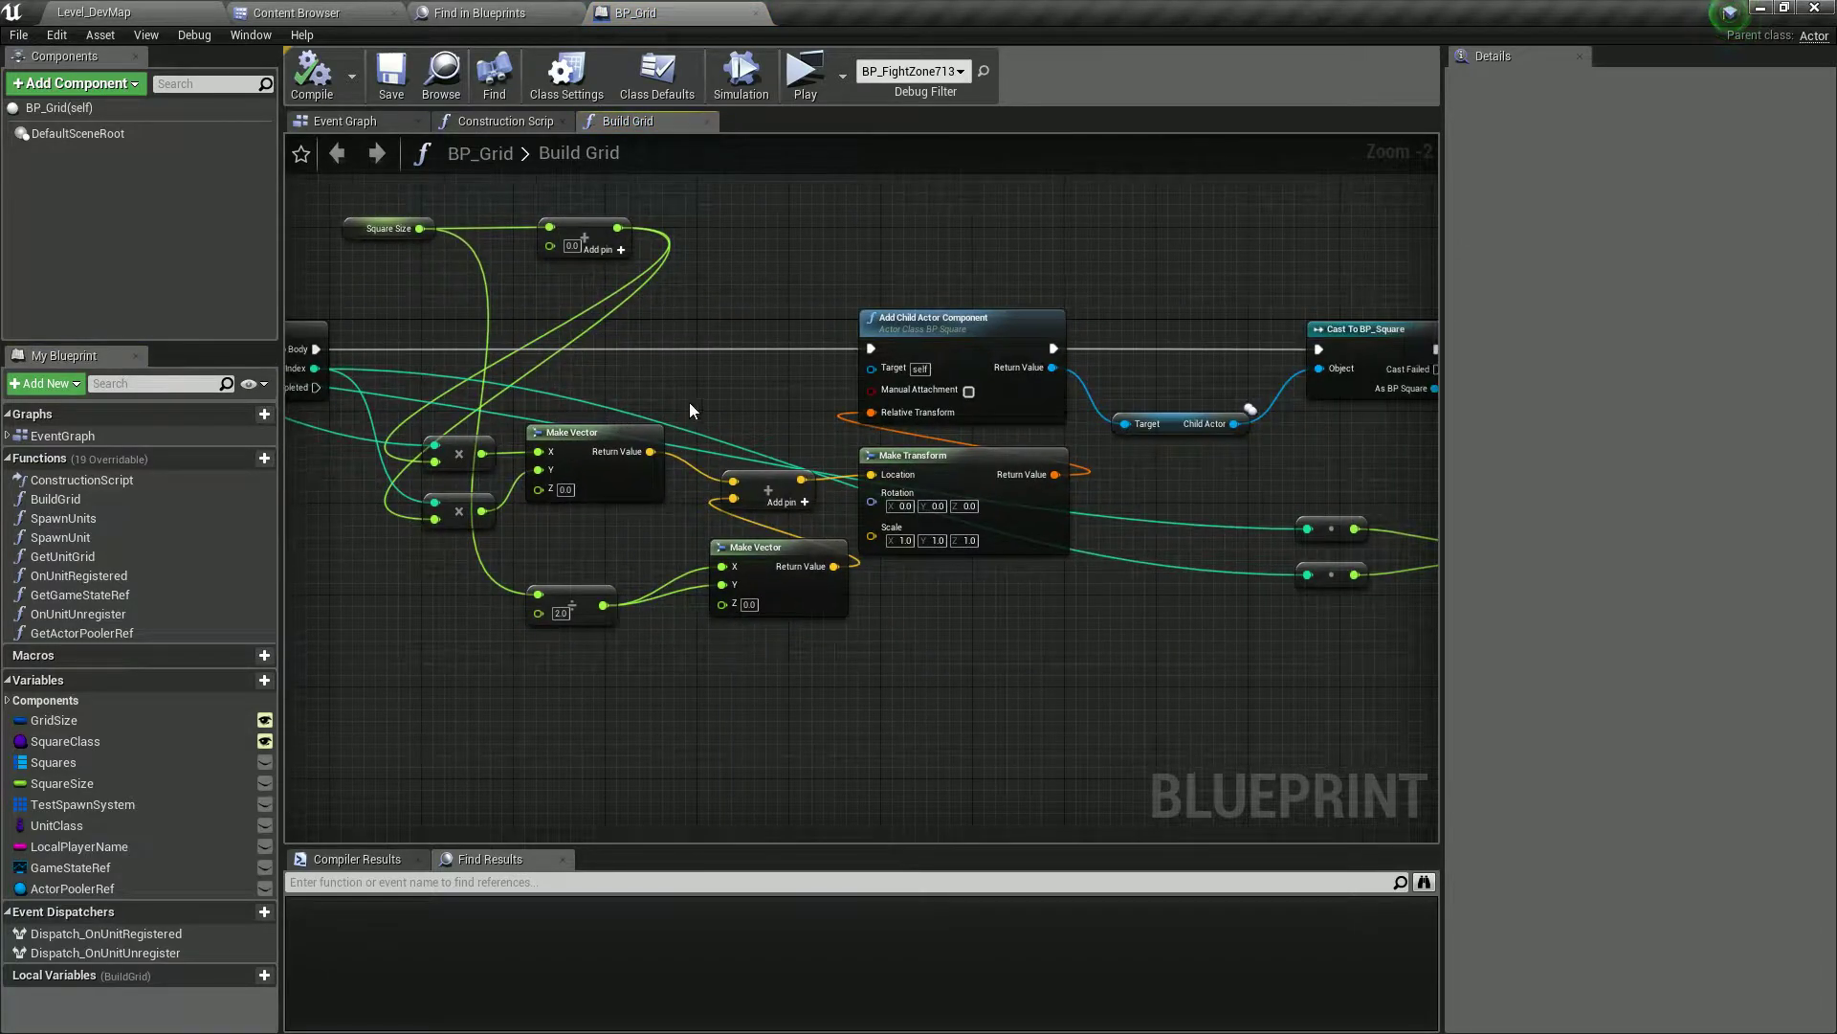
- Search the node actions in the Build Grid graph for "editor" and "editor is"
{"action": "scroll", "coordinate": [687, 404], "scroll_direction": "up", "scroll_amount": 2}
{"action": "right_click", "coordinate": [693, 658]}
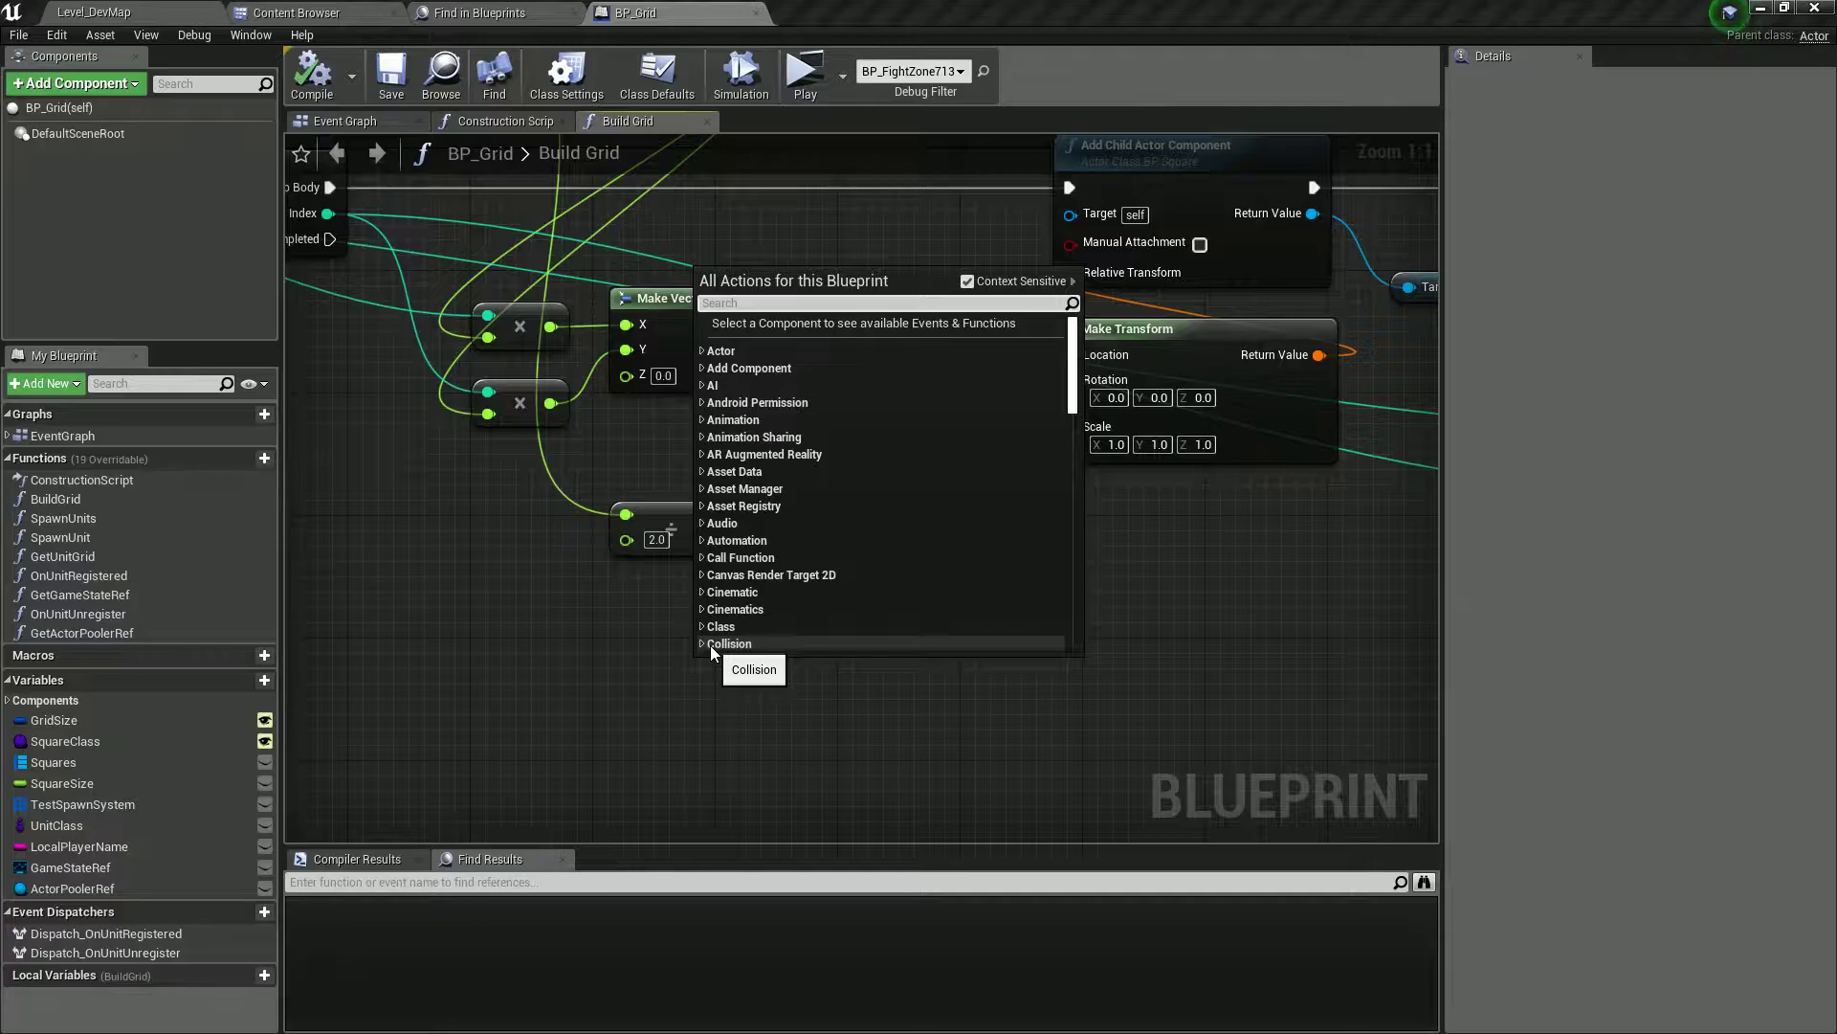
{"action": "left_click", "coordinate": [613, 624]}
{"action": "scroll", "coordinate": [627, 641], "scroll_direction": "down", "scroll_amount": 2}
{"action": "right_click_drag", "start_coordinate": [639, 657], "coordinate": [702, 605]}
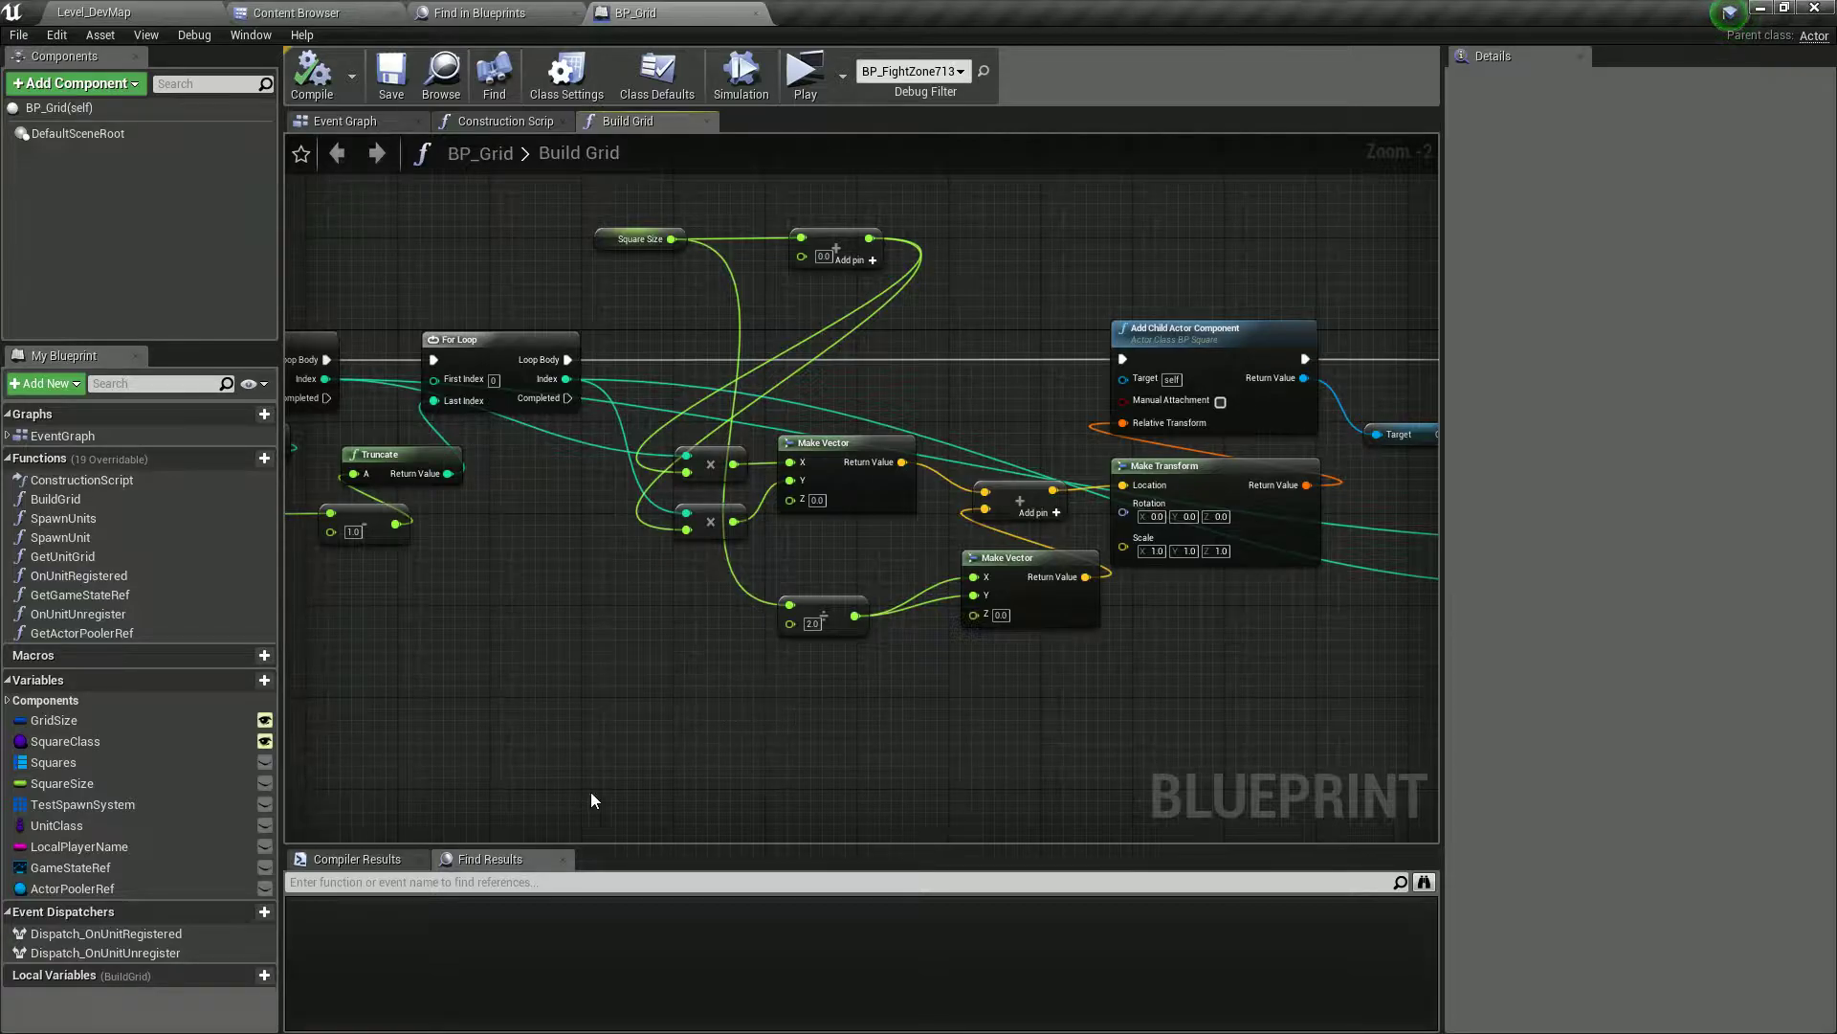
{"action": "right_click", "coordinate": [717, 754]}
{"action": "type", "text": "editor"}
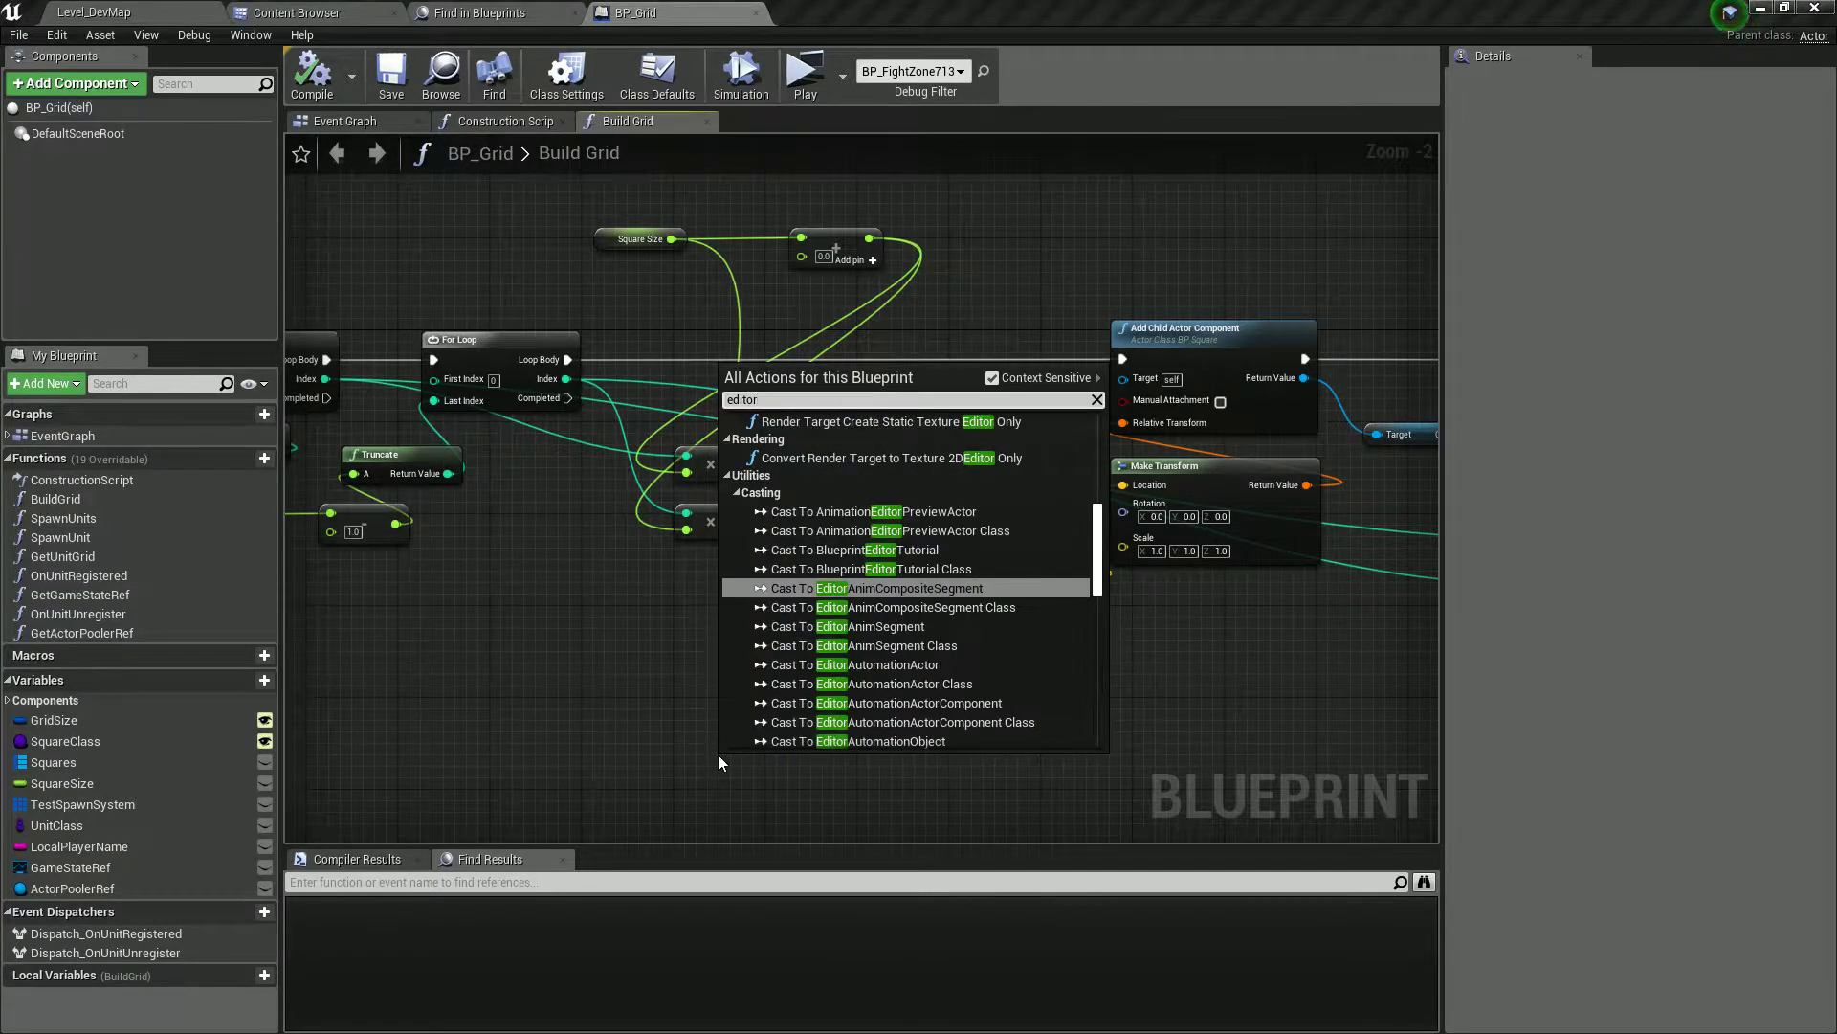
{"action": "type", "text": " is"}
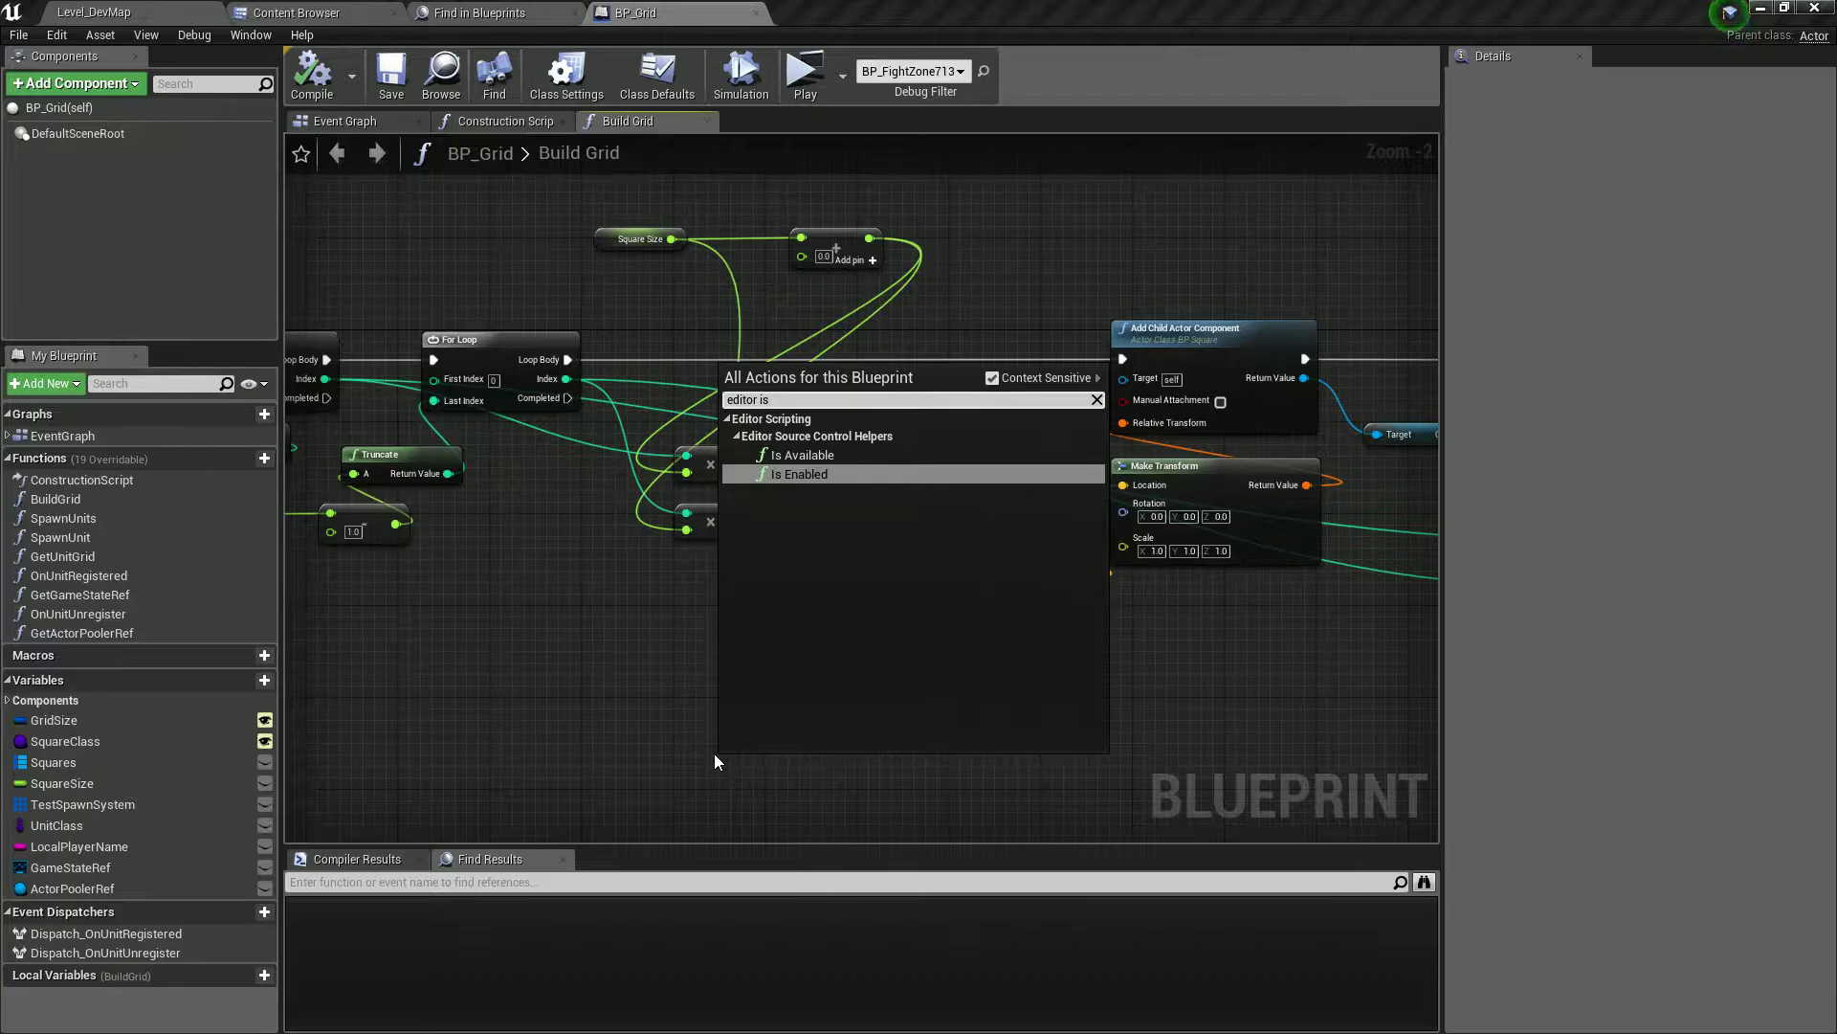
{"action": "key", "text": "Escape"}
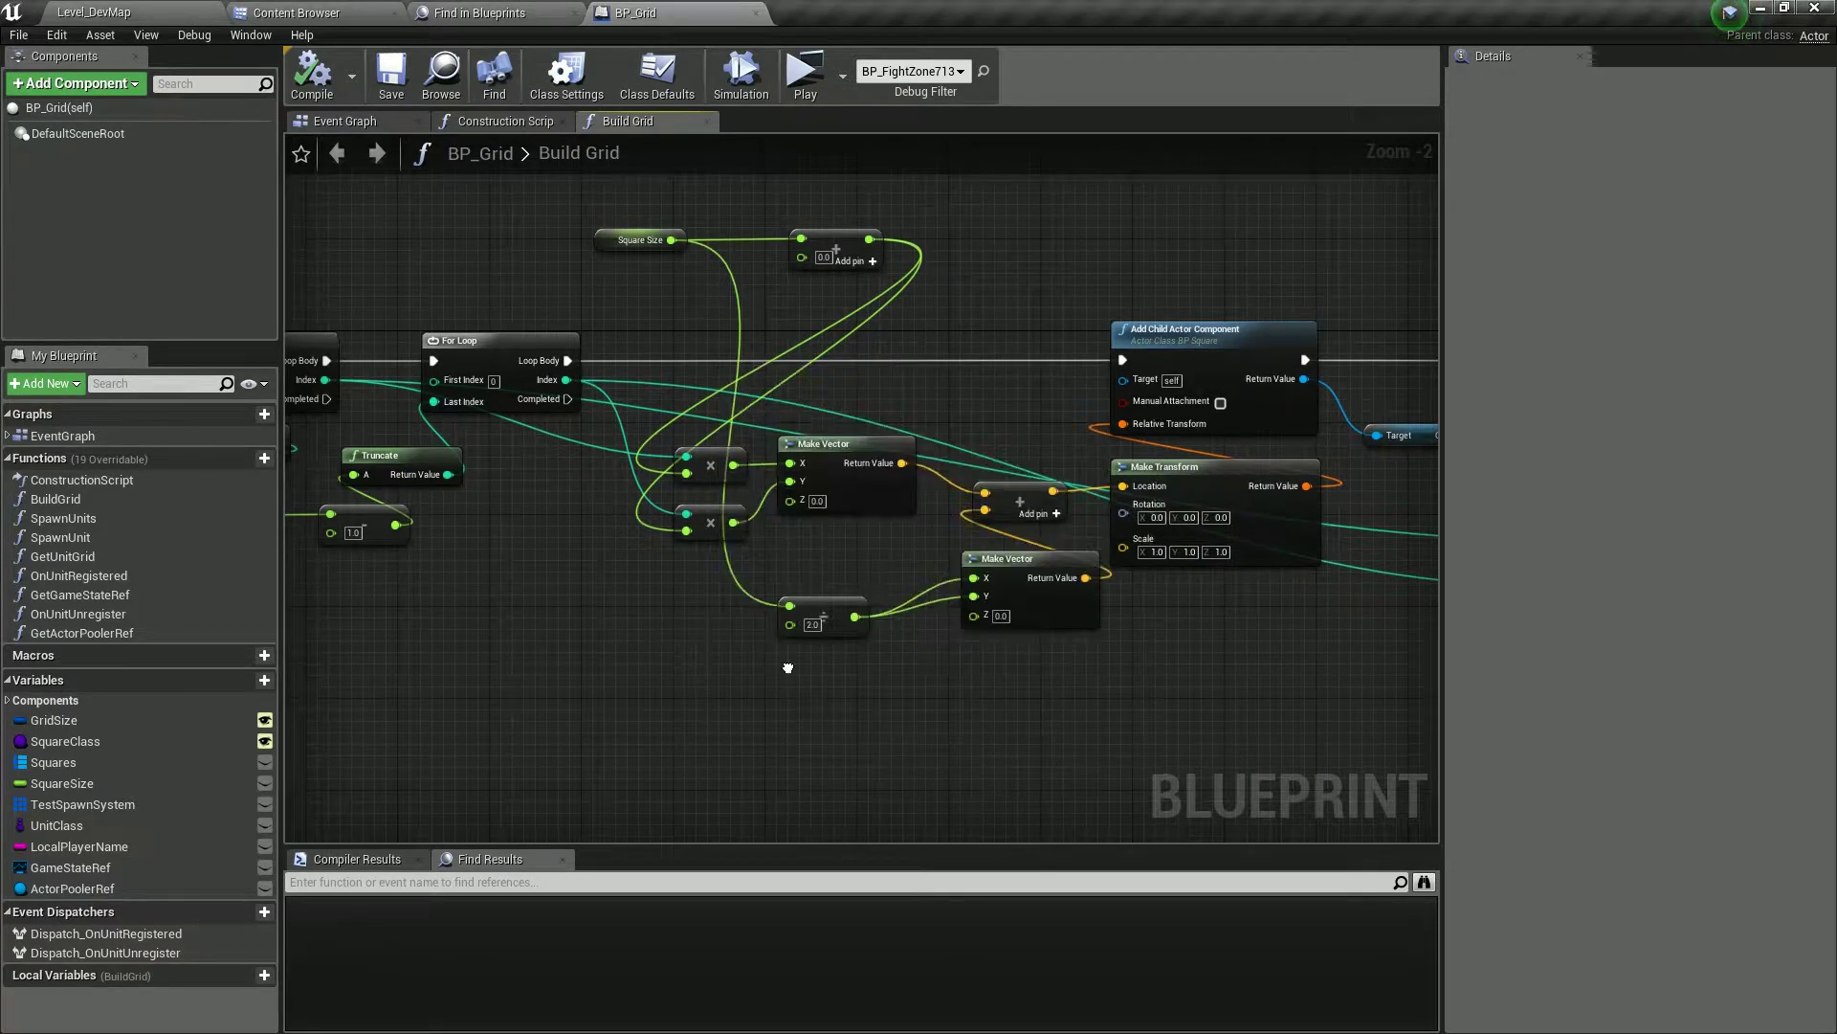
- Search the Build Grid graph's node actions for "pie" and clear the search text
{"action": "right_click", "coordinate": [777, 676]}
{"action": "type", "text": "pie"}
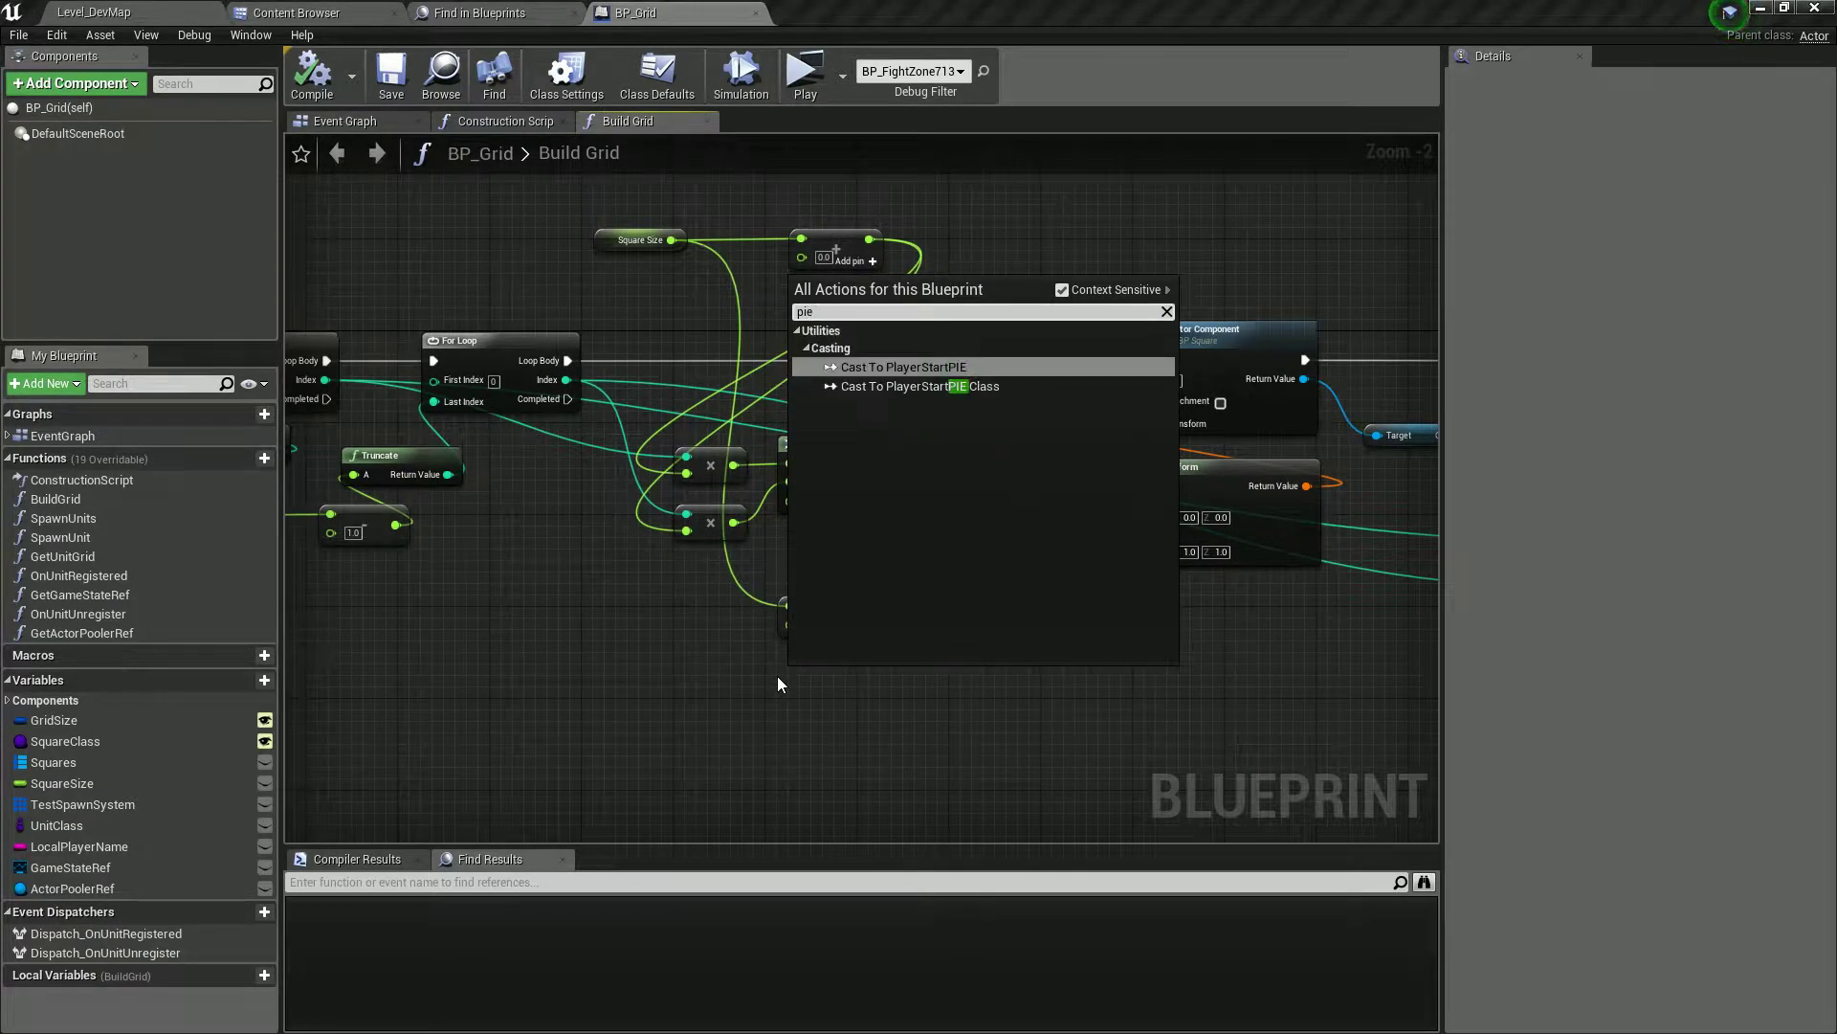
{"action": "key", "text": "BackSpace"}
{"action": "key", "text": "BackSpace"}
{"action": "key", "text": "BackSpace"}
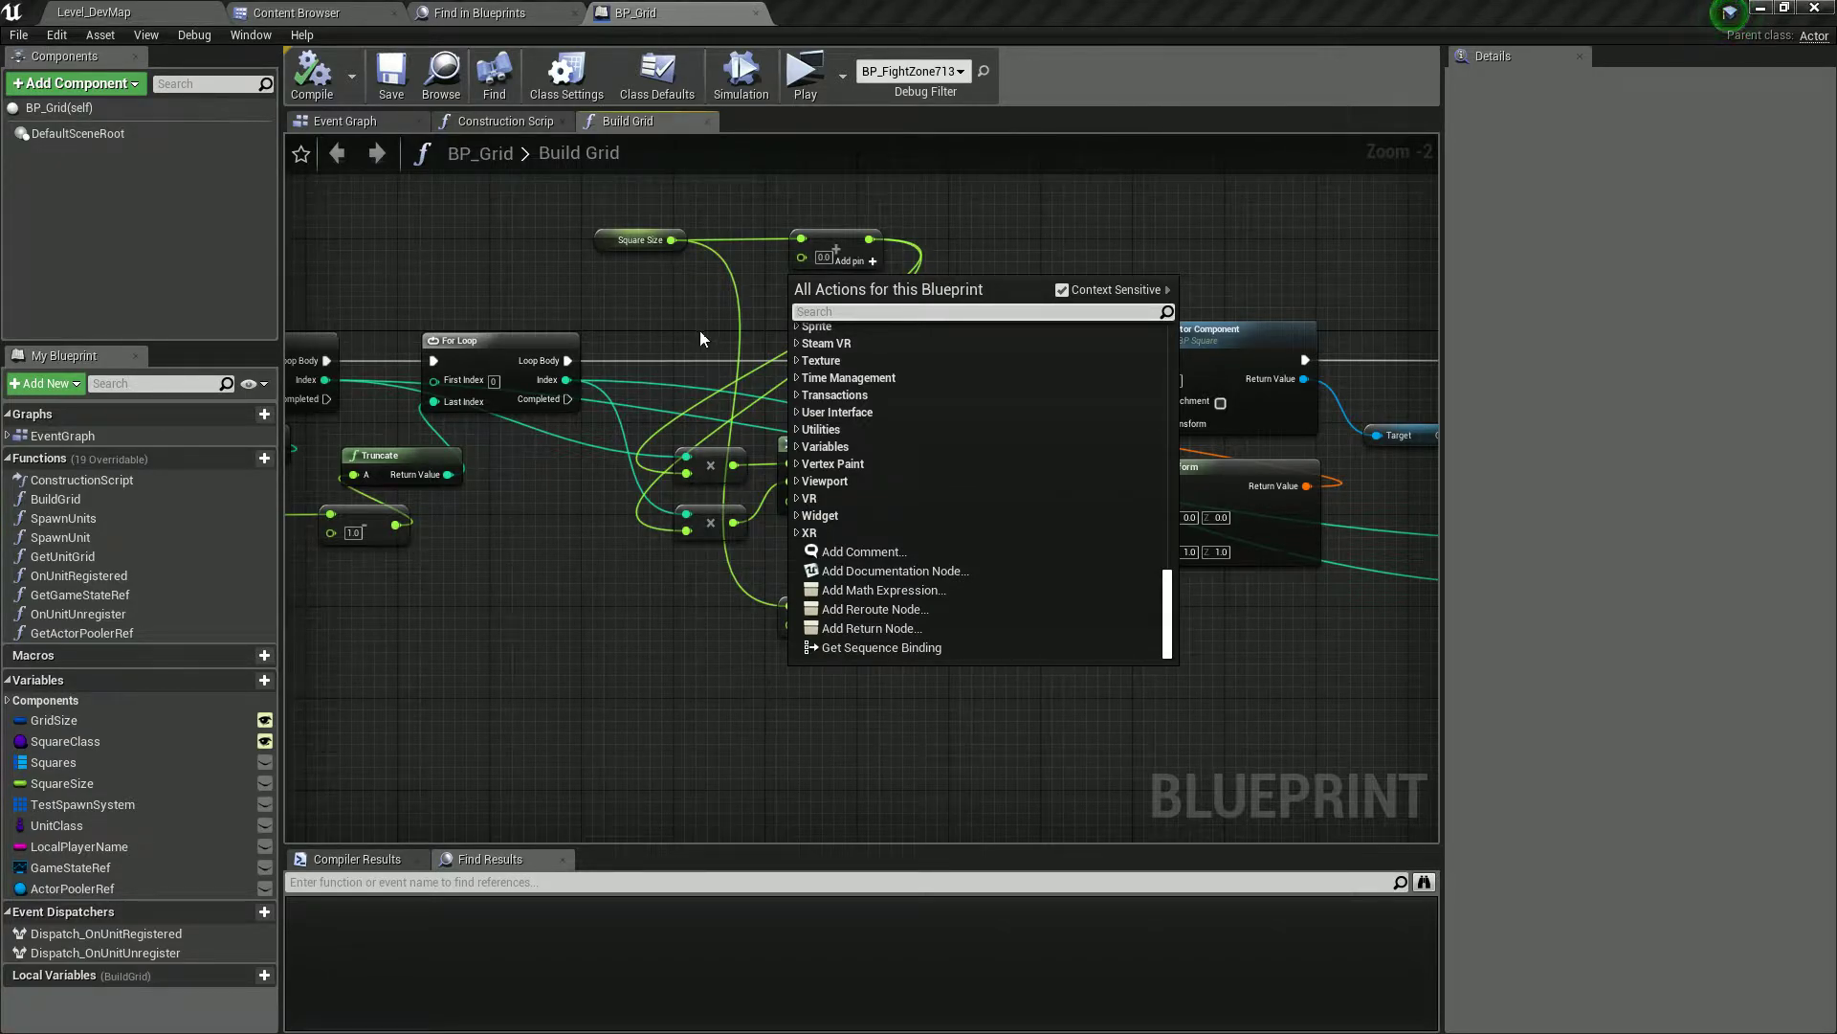
- Browse the full list of node actions and look through the matches for "editor", leaving without adding a node
{"action": "scroll", "coordinate": [986, 508], "scroll_direction": "up", "scroll_amount": 3}
{"action": "left_click_drag", "start_coordinate": [1168, 577], "coordinate": [1142, 374]}
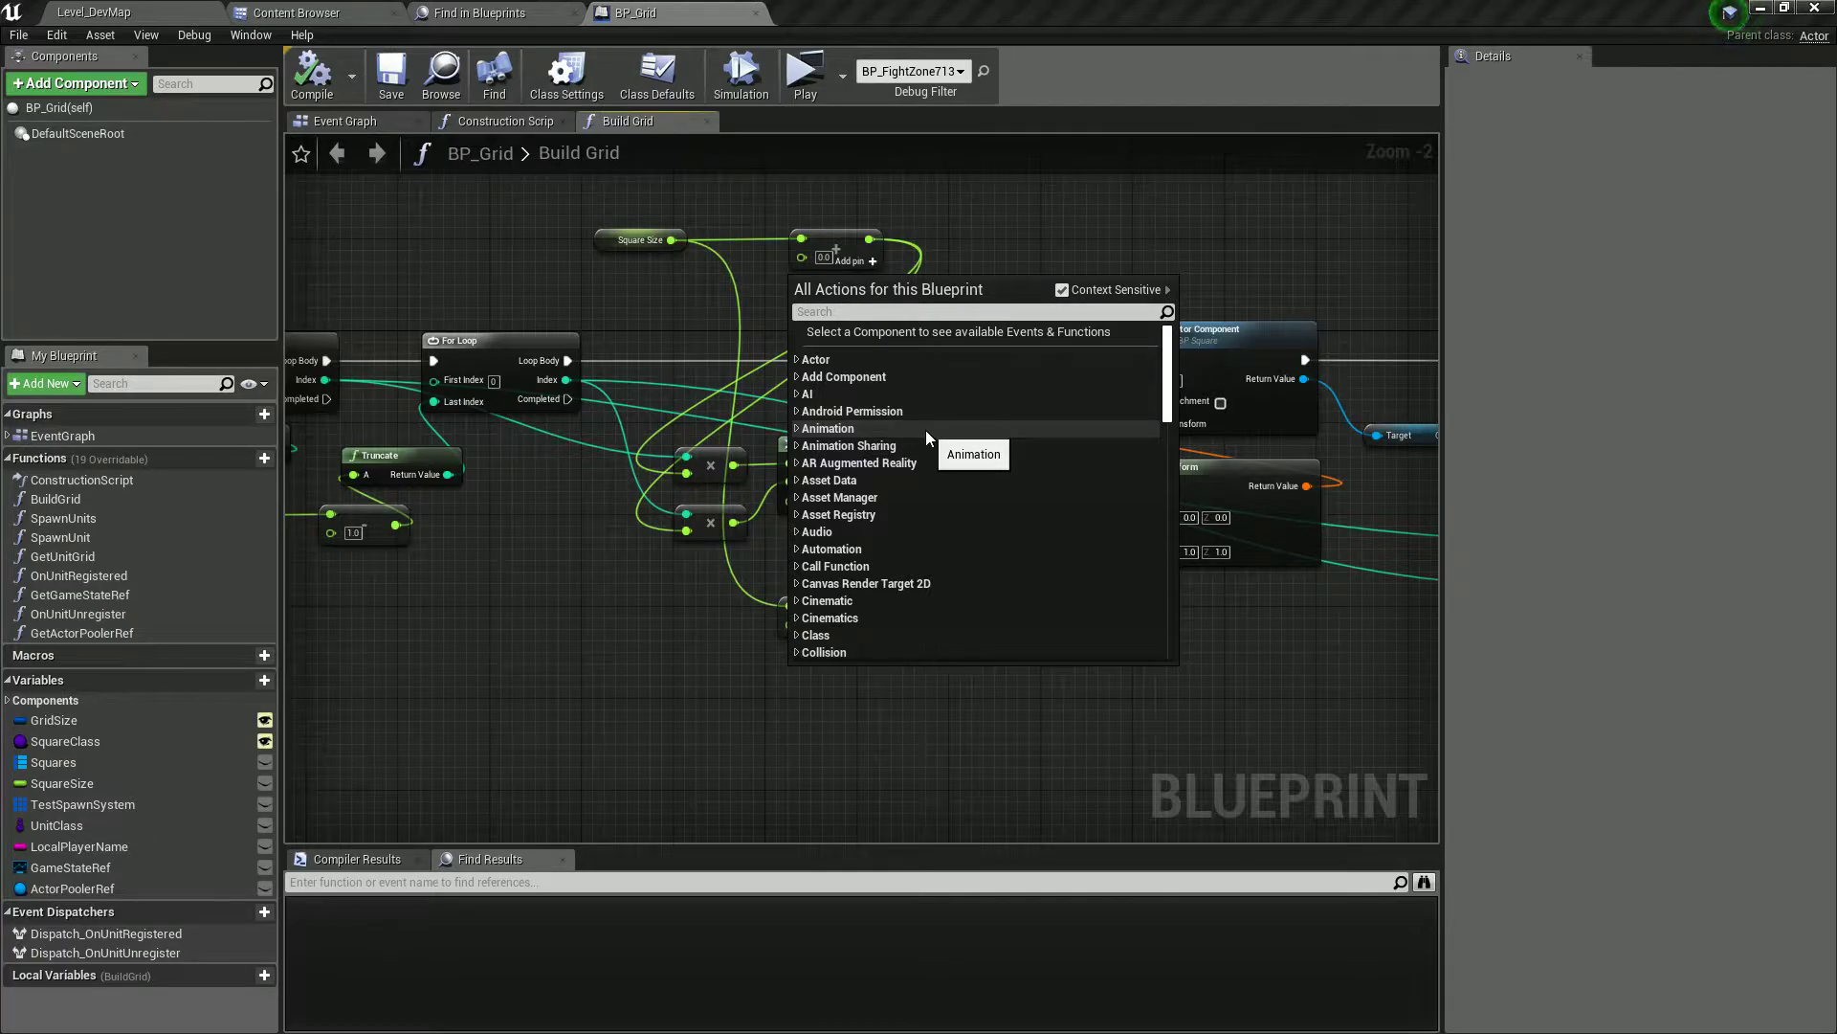
{"action": "left_click", "coordinate": [869, 315]}
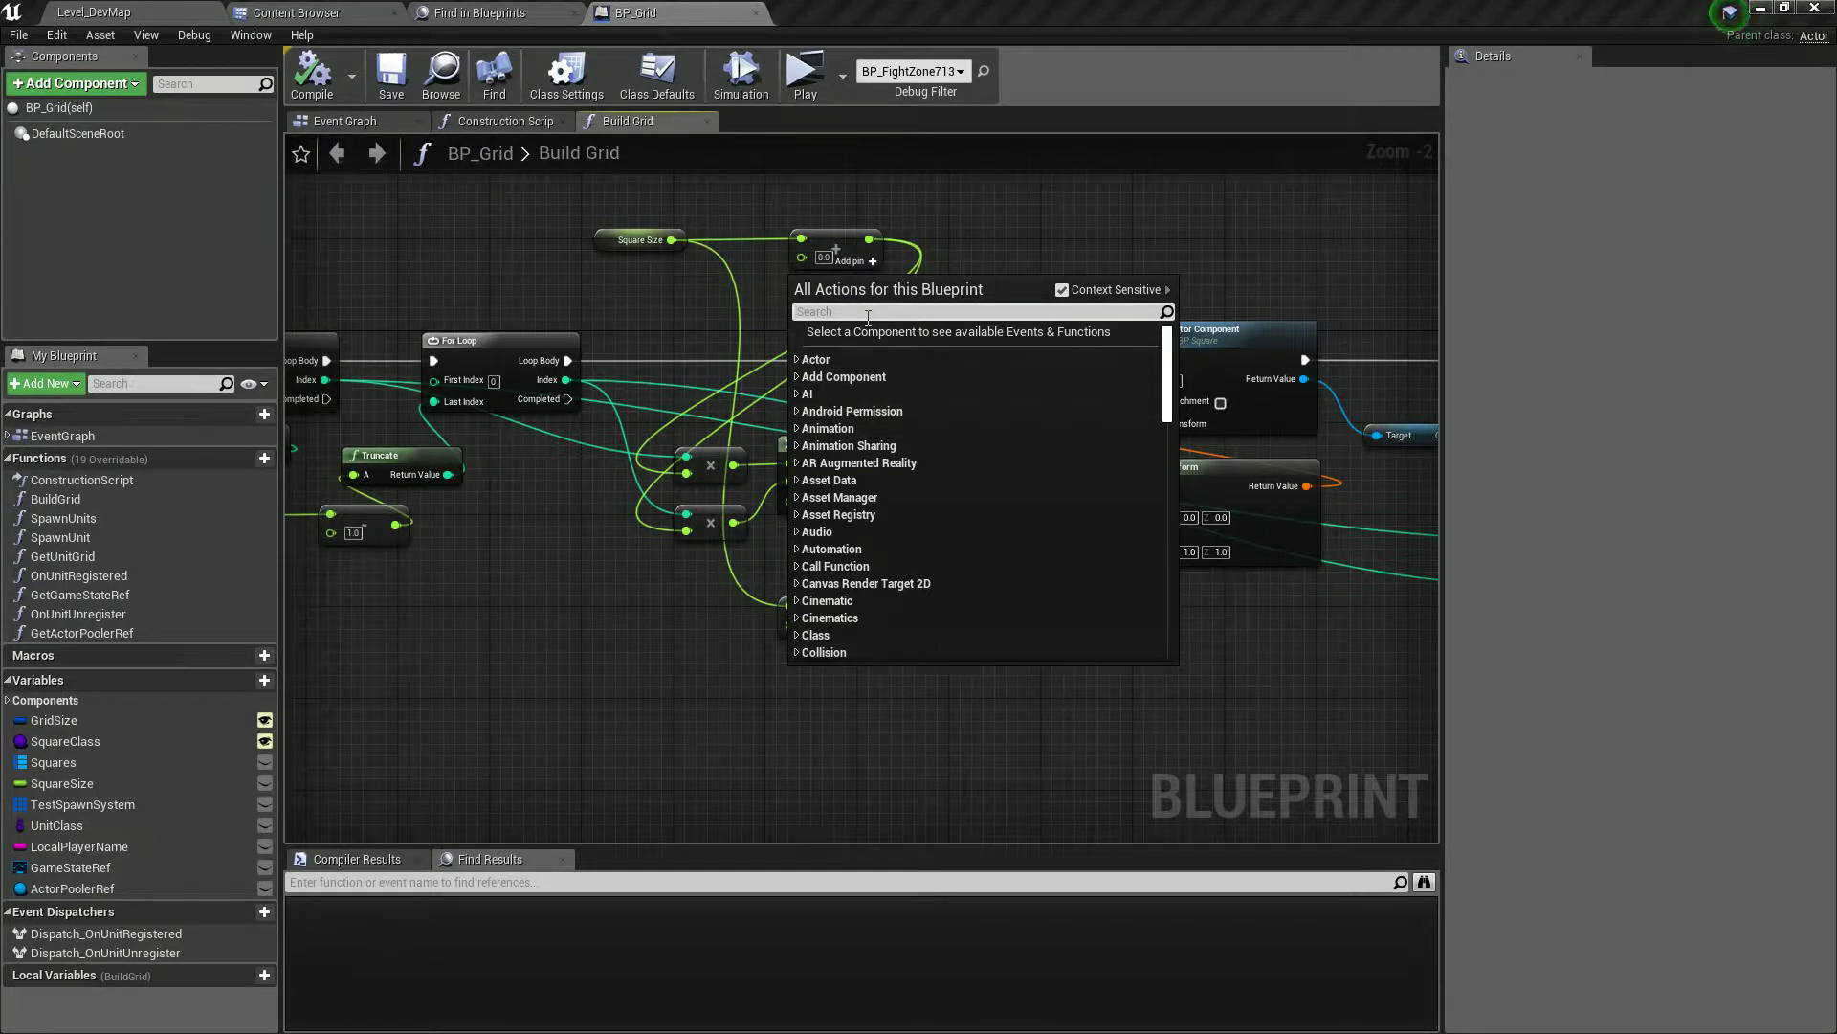
{"action": "type", "text": "editor"}
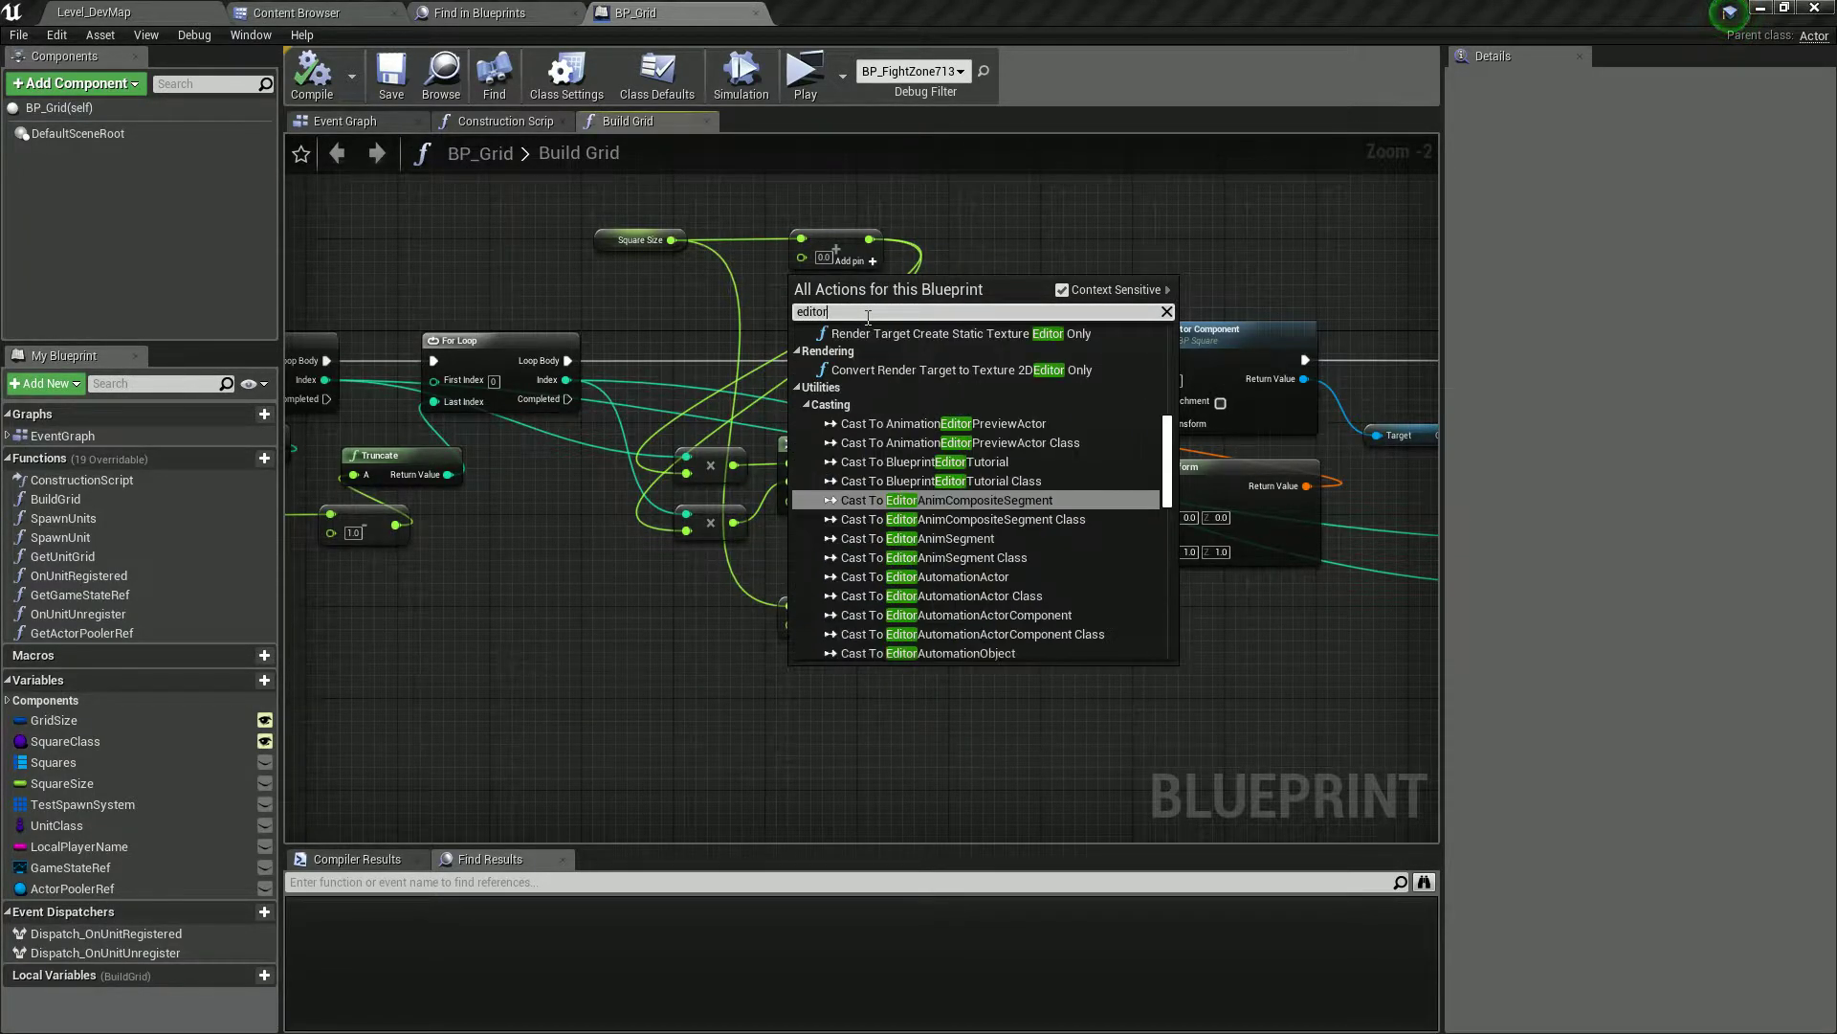
{"action": "scroll", "coordinate": [1168, 636], "scroll_direction": "down", "scroll_amount": 10}
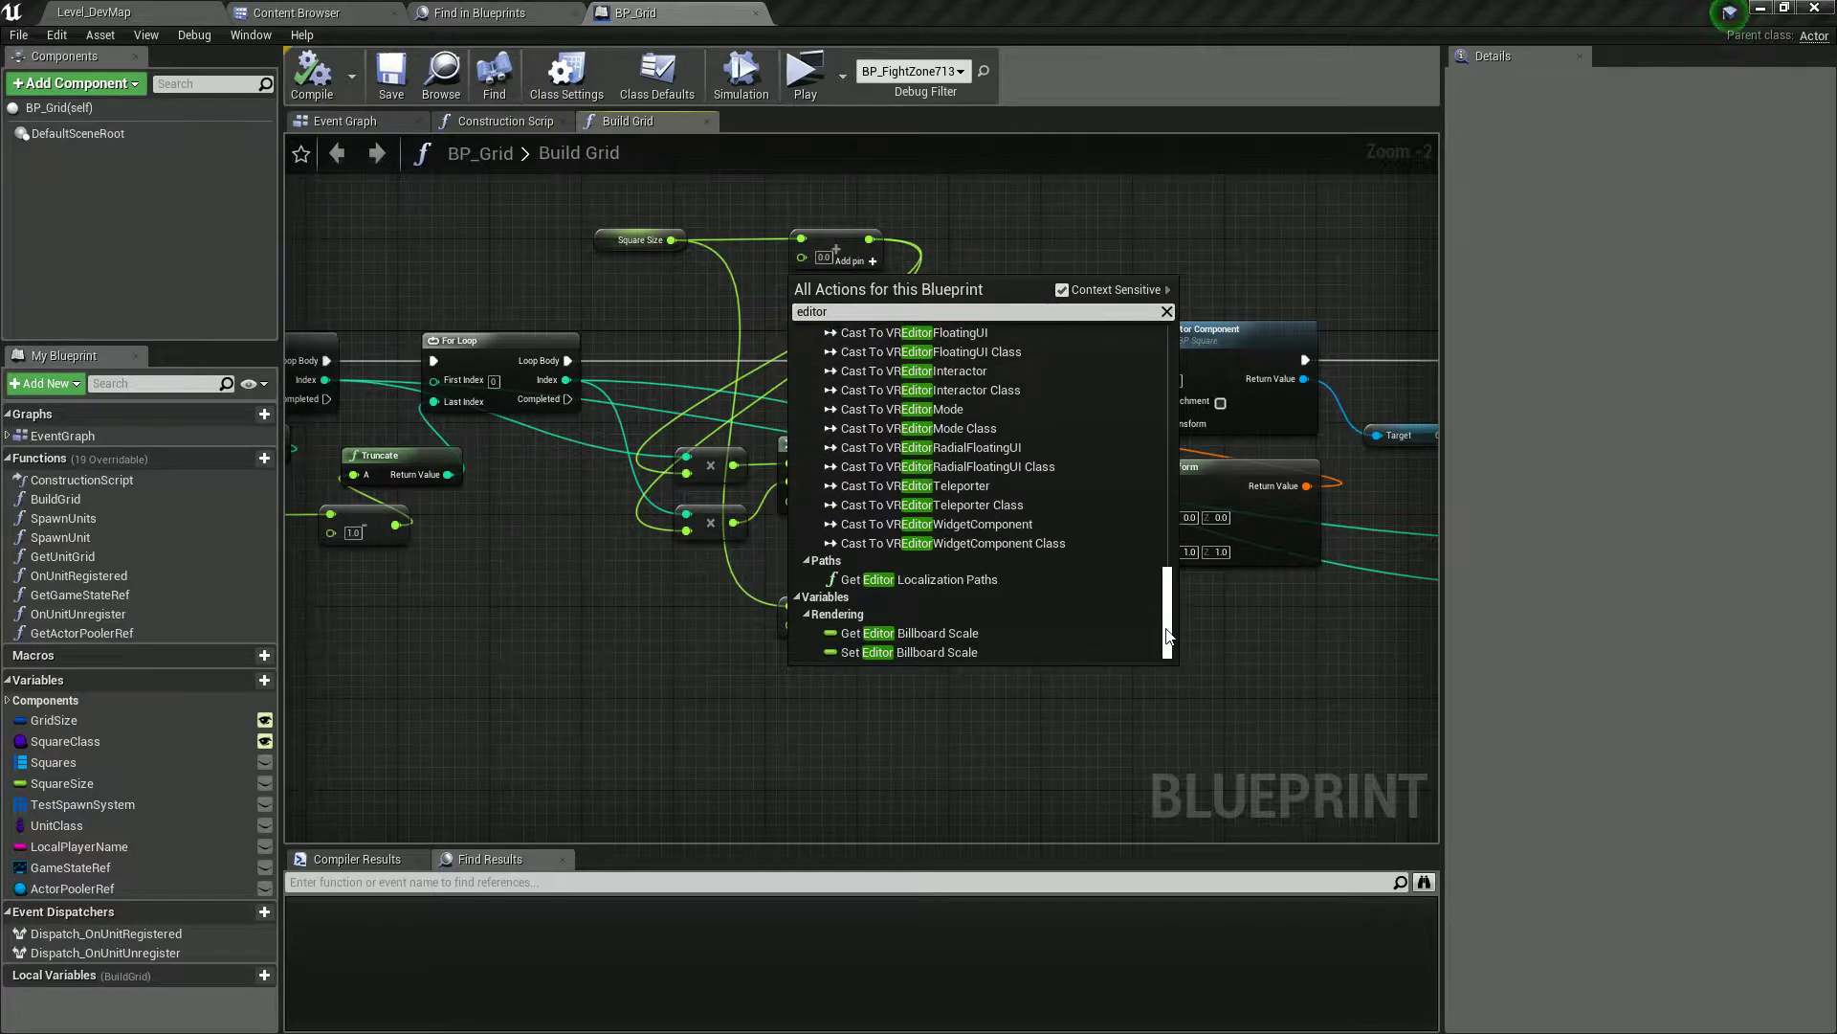
{"action": "left_click_drag", "start_coordinate": [1168, 637], "coordinate": [1140, 373]}
{"action": "left_click", "coordinate": [731, 653]}
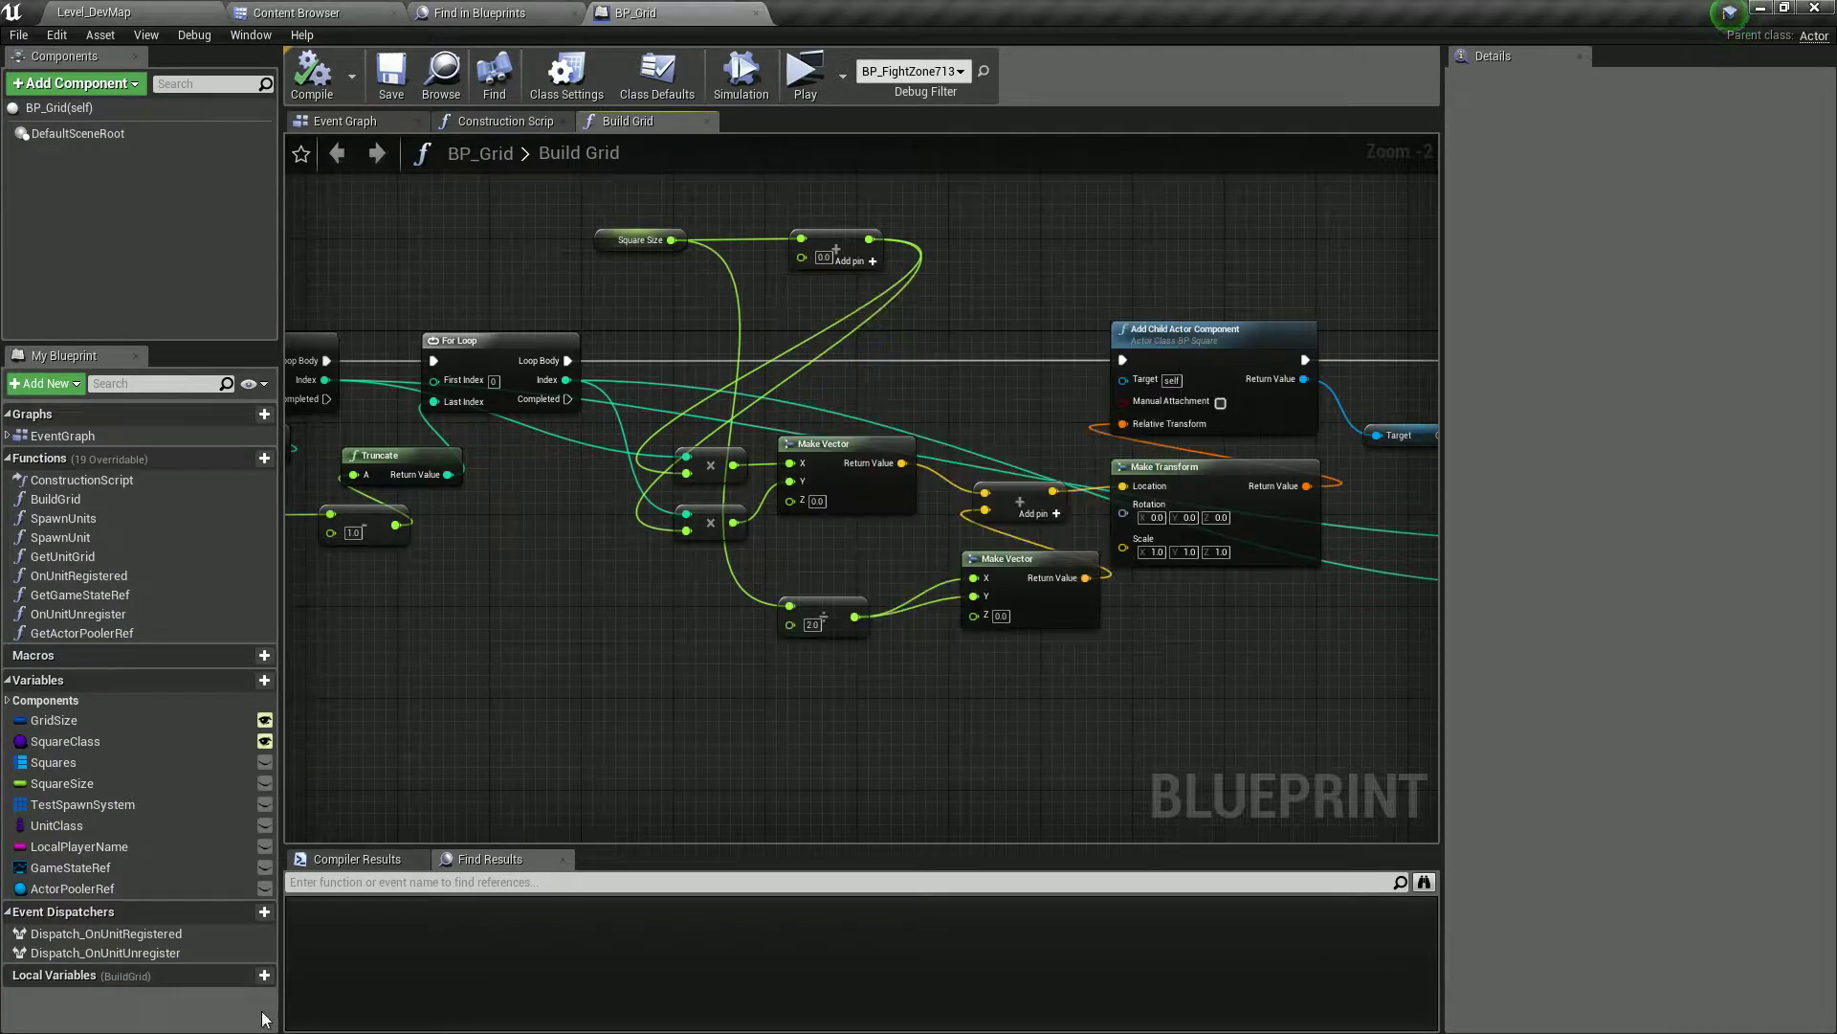
- Switch to Chrome and search Google for "unreal 4 blueprint is editor"
{"action": "key", "text": "alt+Tab"}
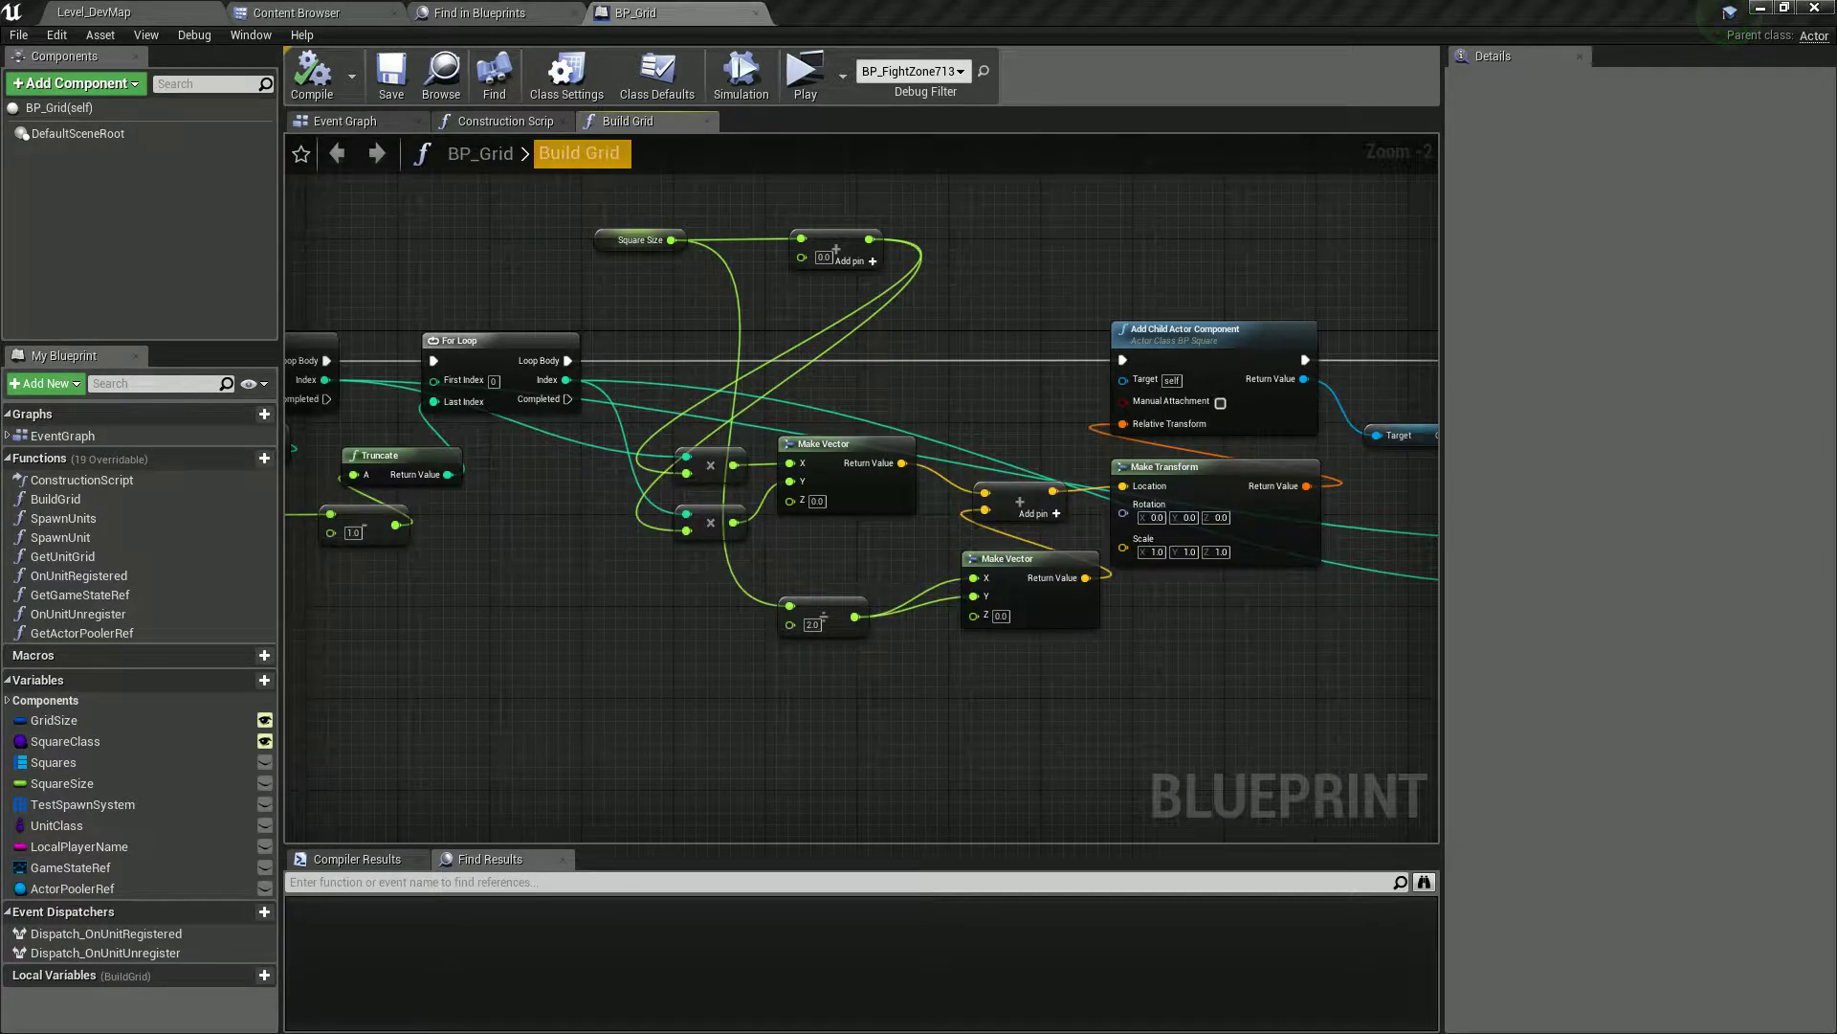
{"action": "left_click_drag", "start_coordinate": [0, 57], "coordinate": [589, 201]}
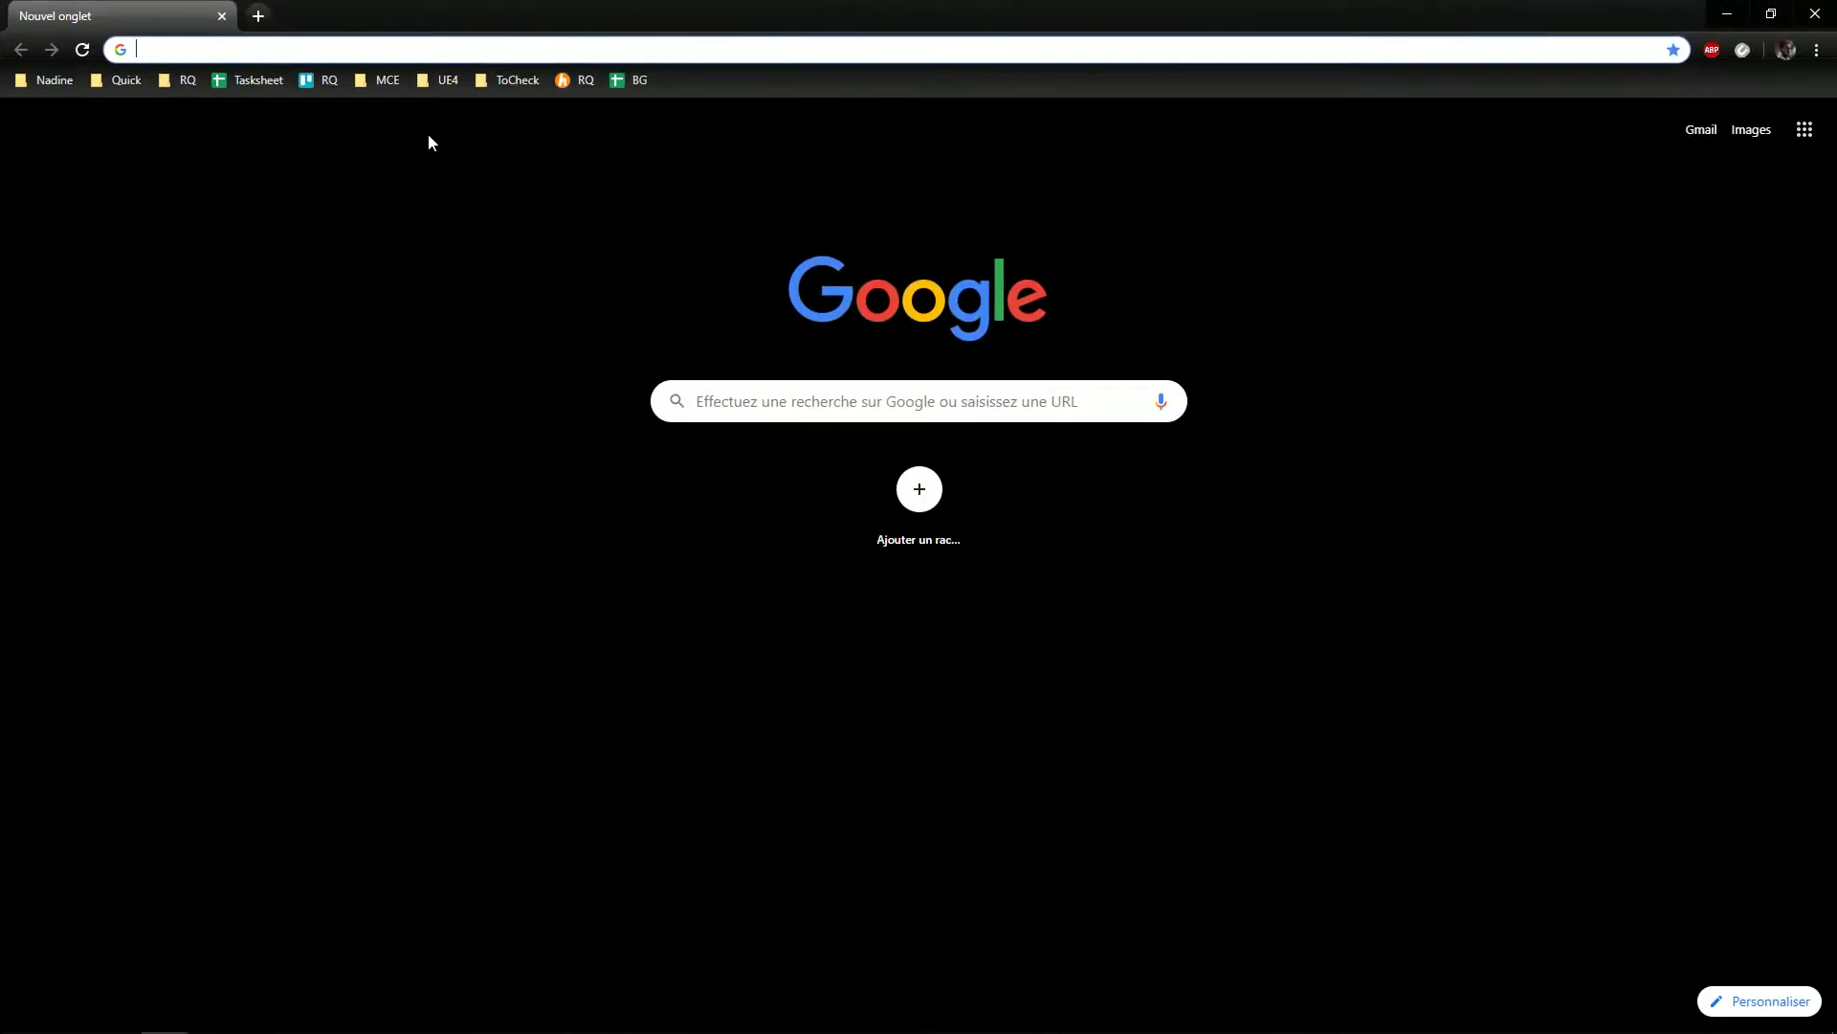
{"action": "type", "text": "unreal 4 "}
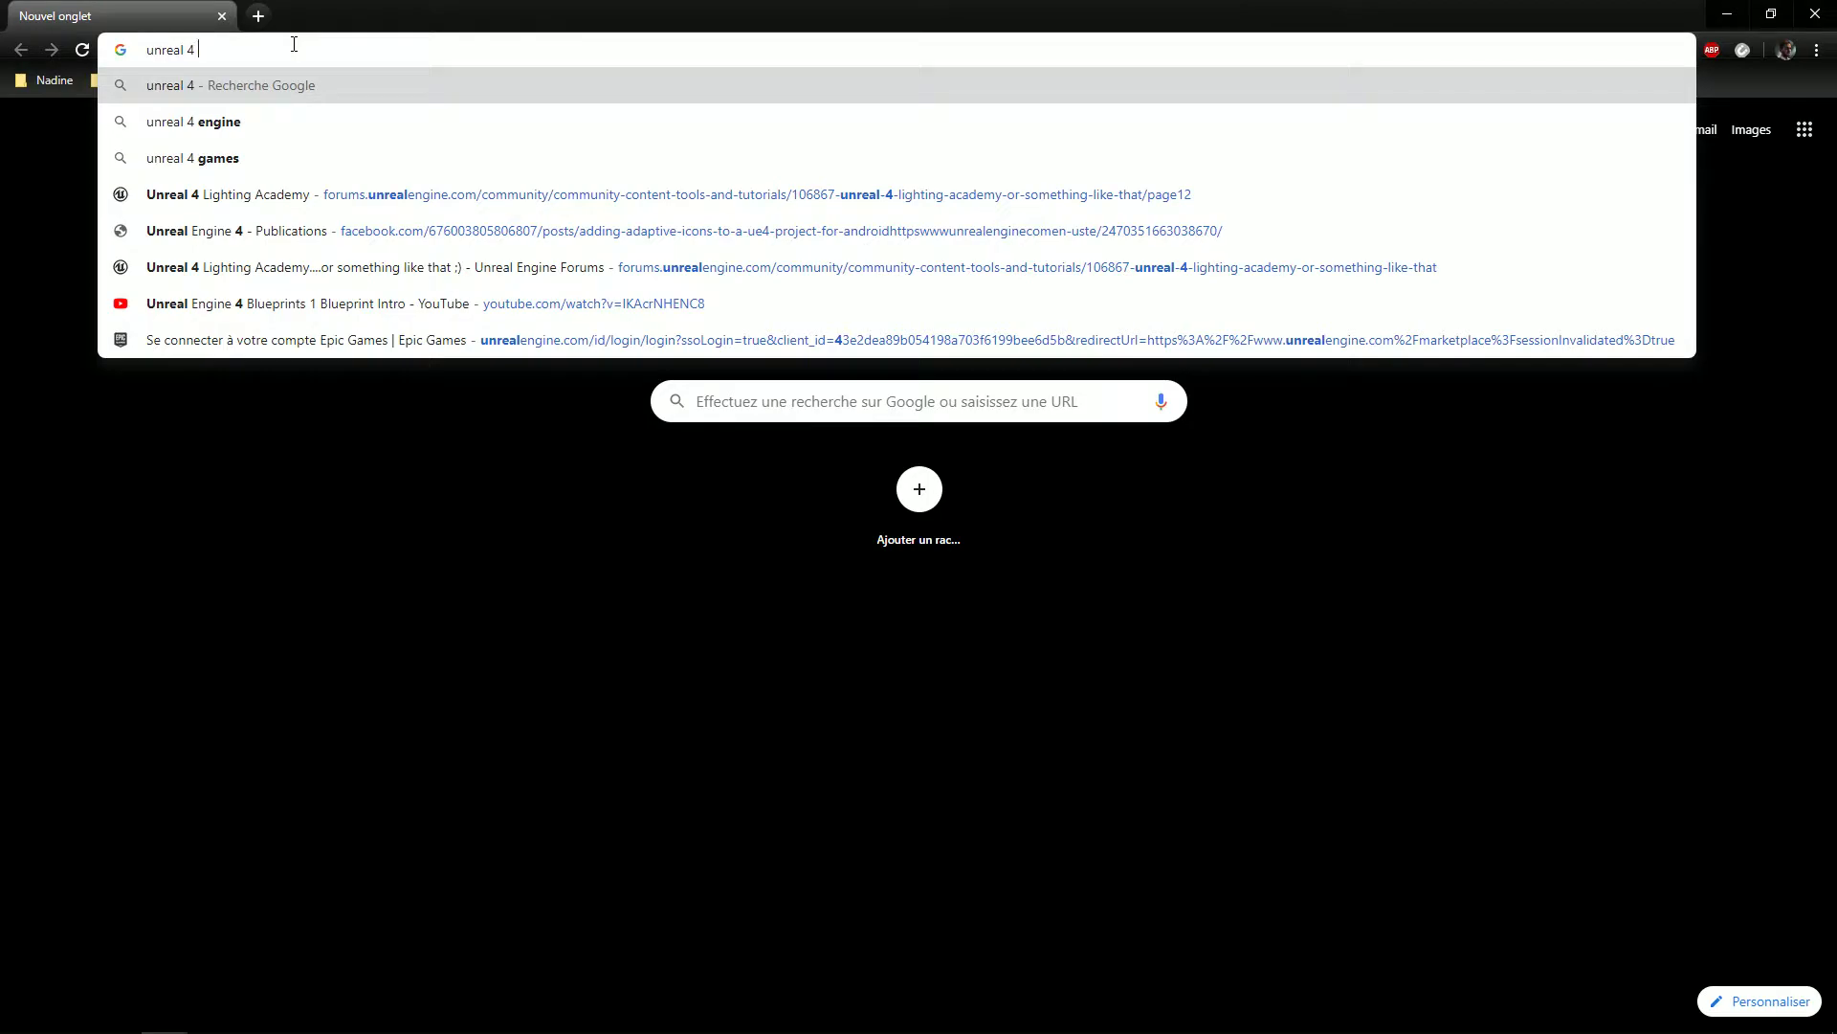
{"action": "type", "text": "check"}
{"action": "key", "text": "BackSpace"}
{"action": "key", "text": "BackSpace"}
{"action": "key", "text": "BackSpace"}
{"action": "key", "text": "BackSpace"}
{"action": "key", "text": "BackSpace"}
{"action": "type", "text": "blueprint is"}
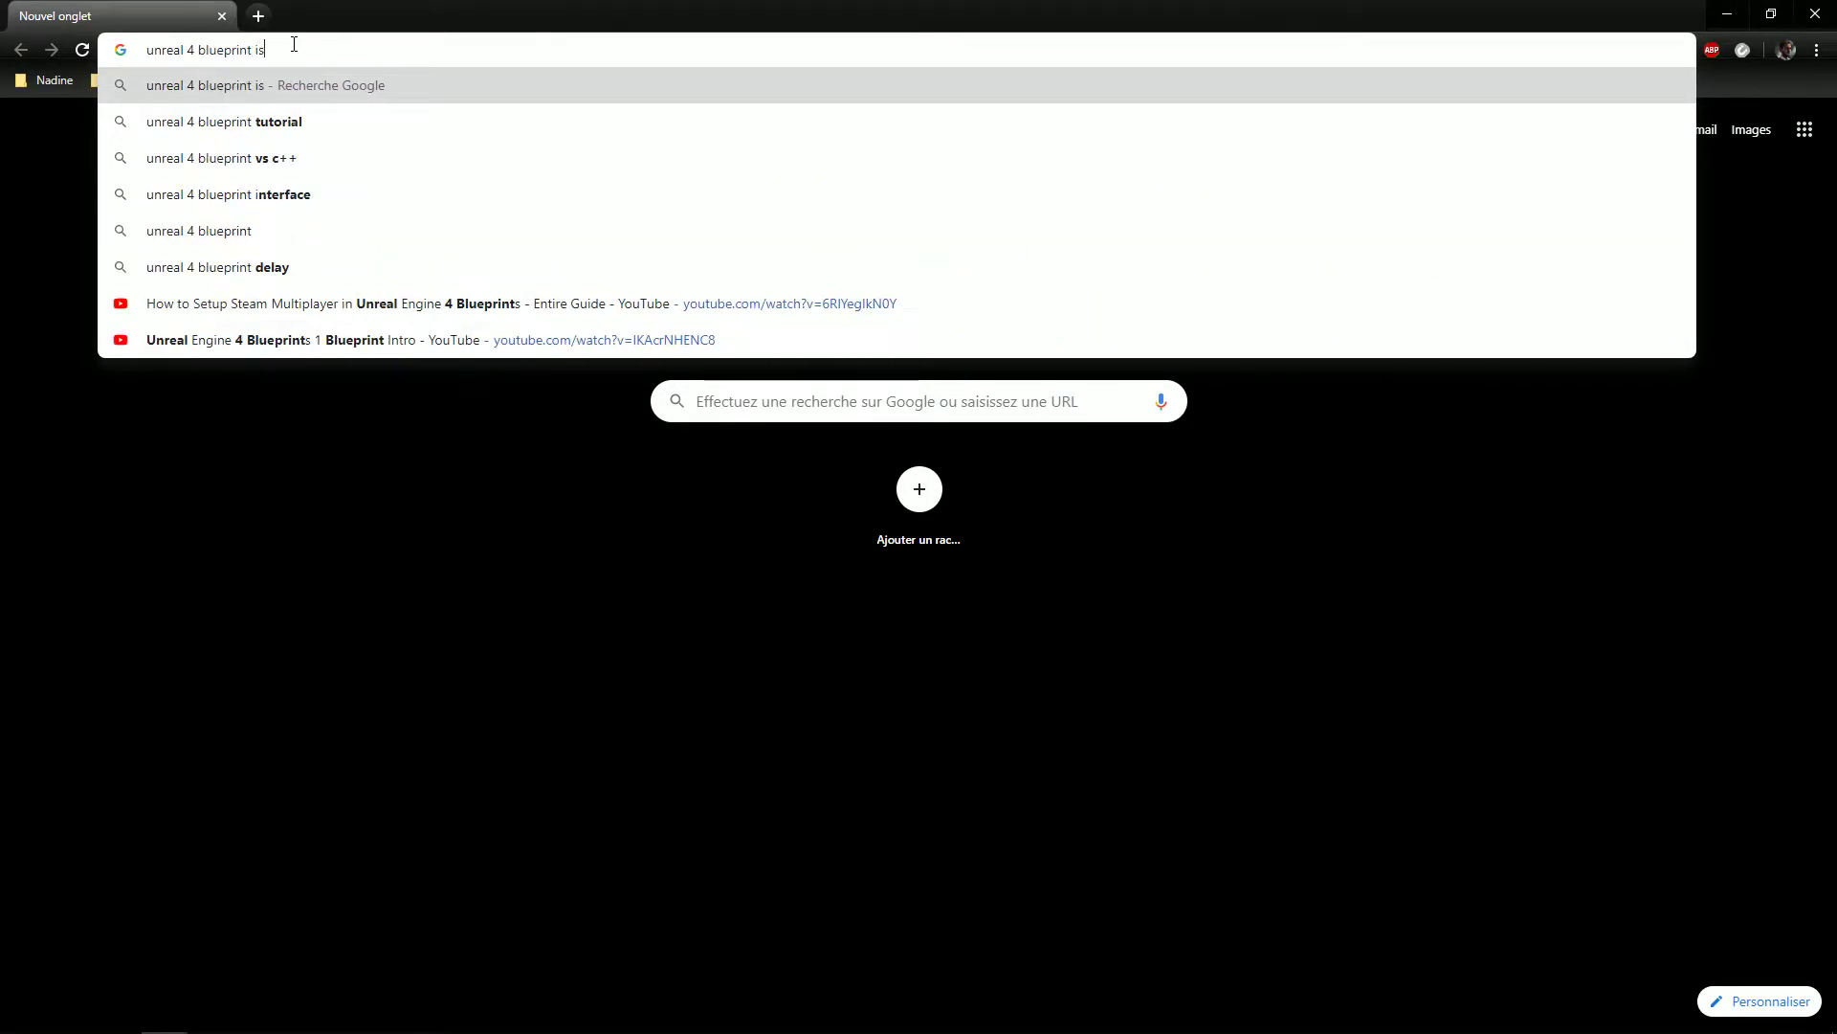
{"action": "type", "text": " editor"}
{"action": "key", "text": "Return"}
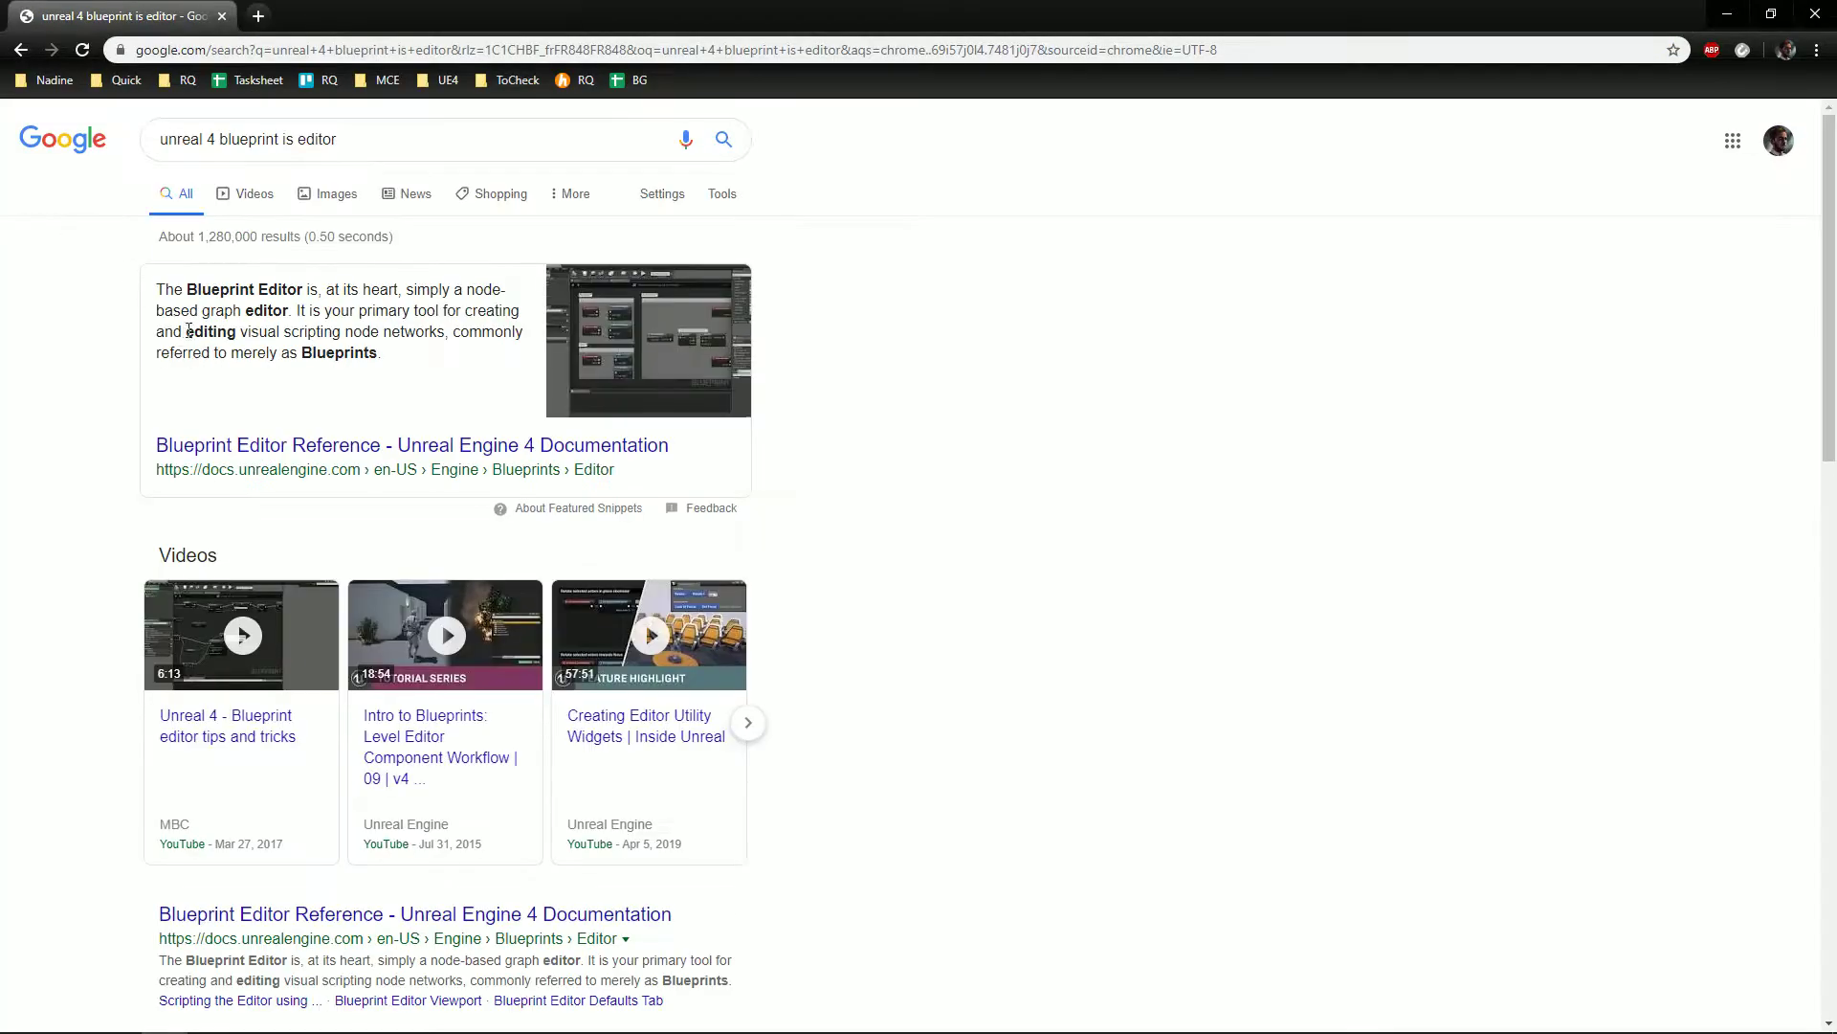
- Look over the search results and refine the query to "unreal 4 blueprint is in editor"
{"action": "scroll", "coordinate": [54, 525], "scroll_direction": "down", "scroll_amount": 3}
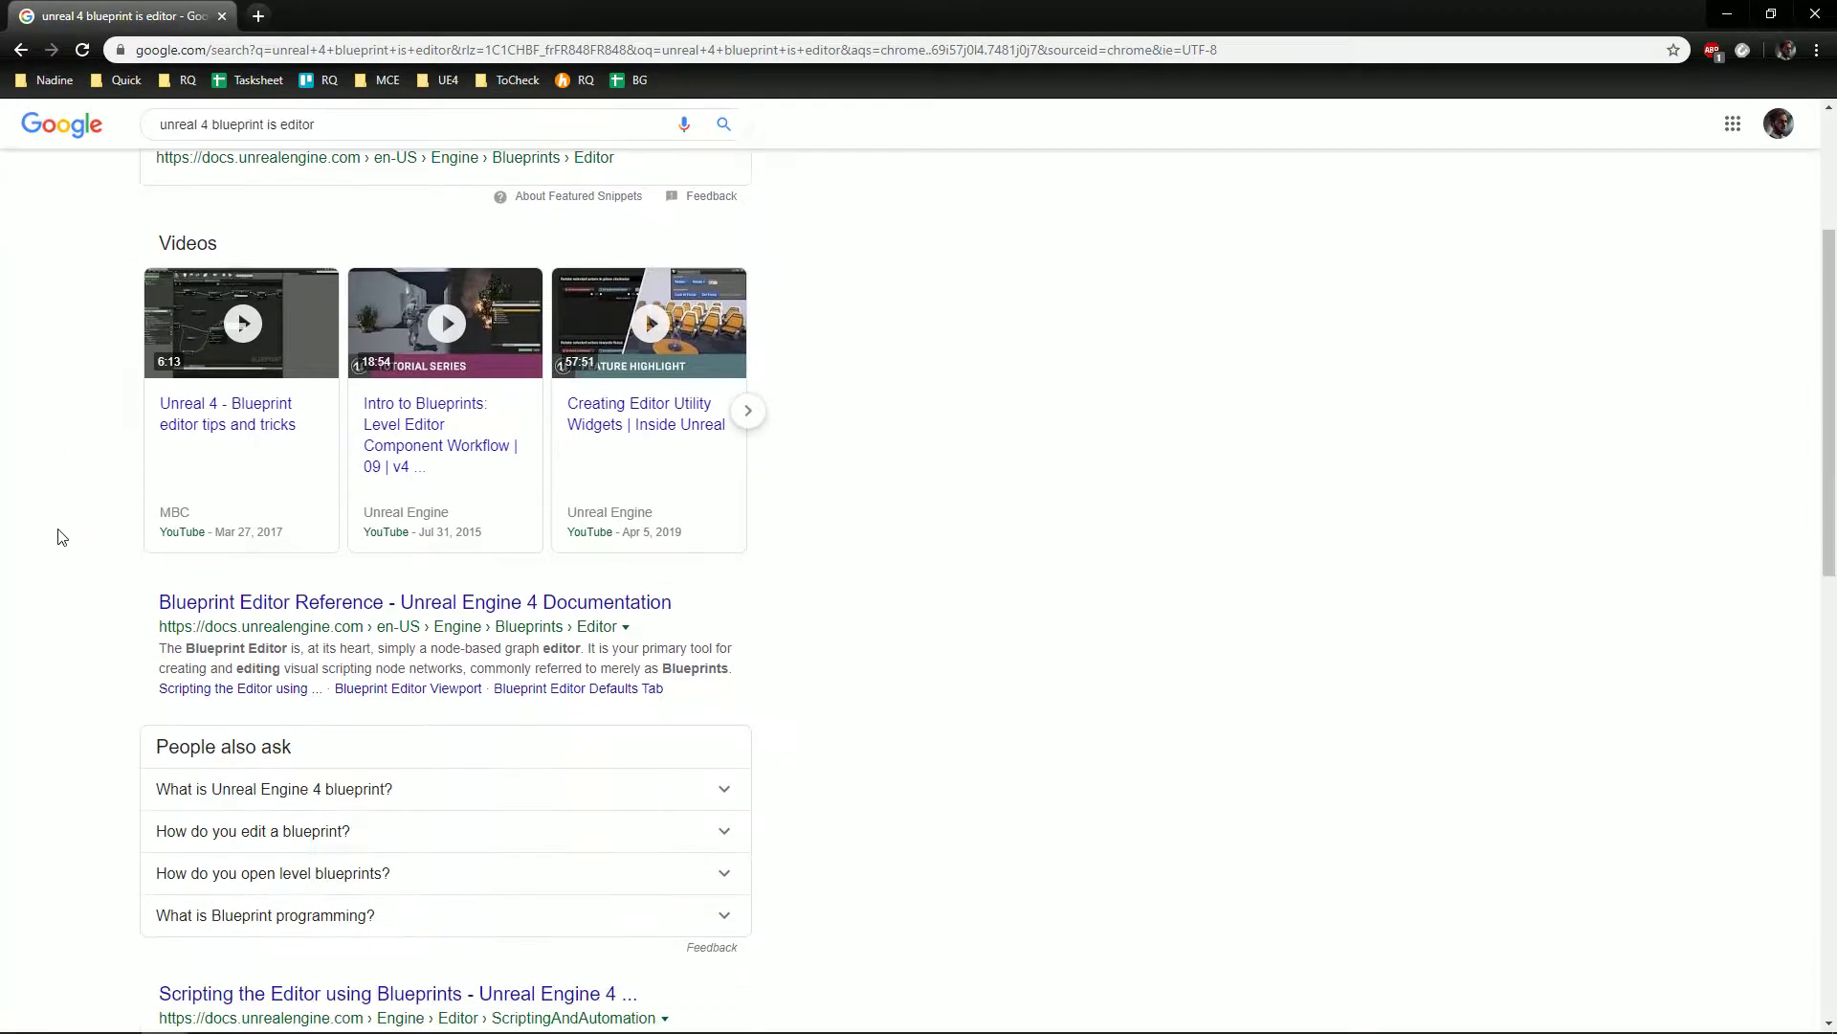
{"action": "scroll", "coordinate": [58, 533], "scroll_direction": "up", "scroll_amount": 3}
{"action": "left_click", "coordinate": [295, 138]}
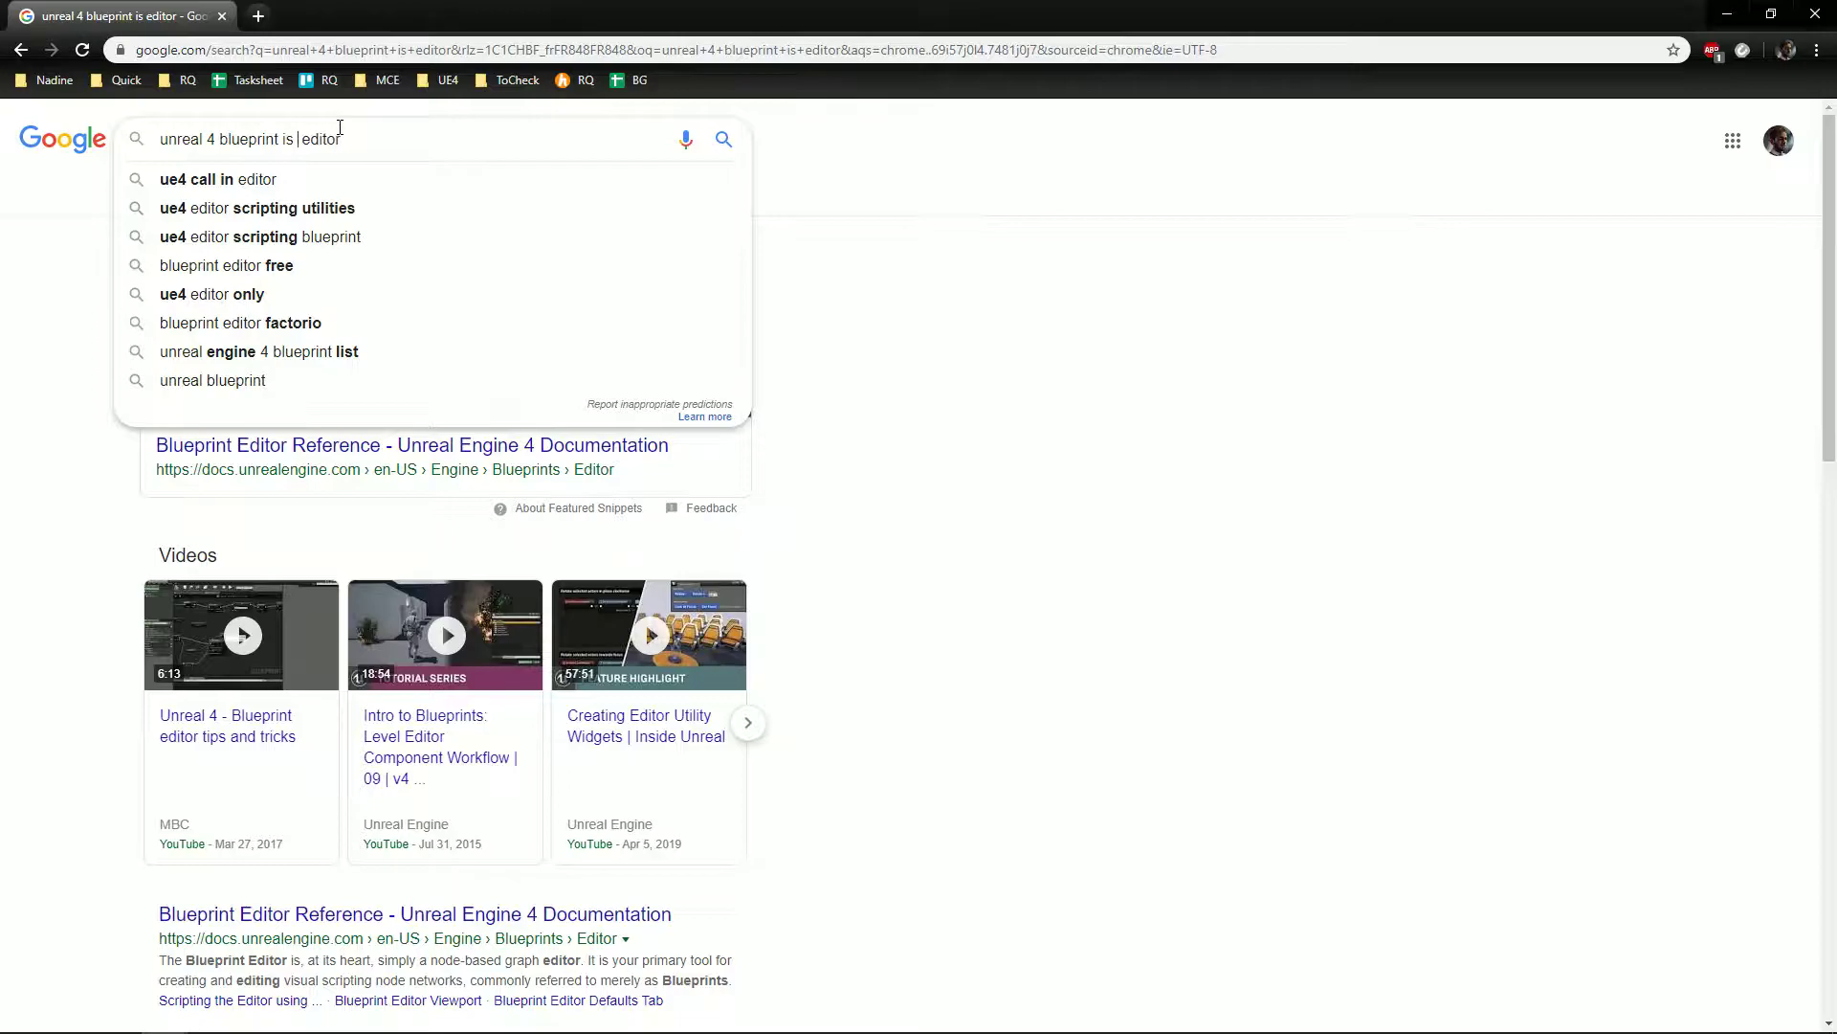
{"action": "type", "text": "in"}
{"action": "key", "text": "Return"}
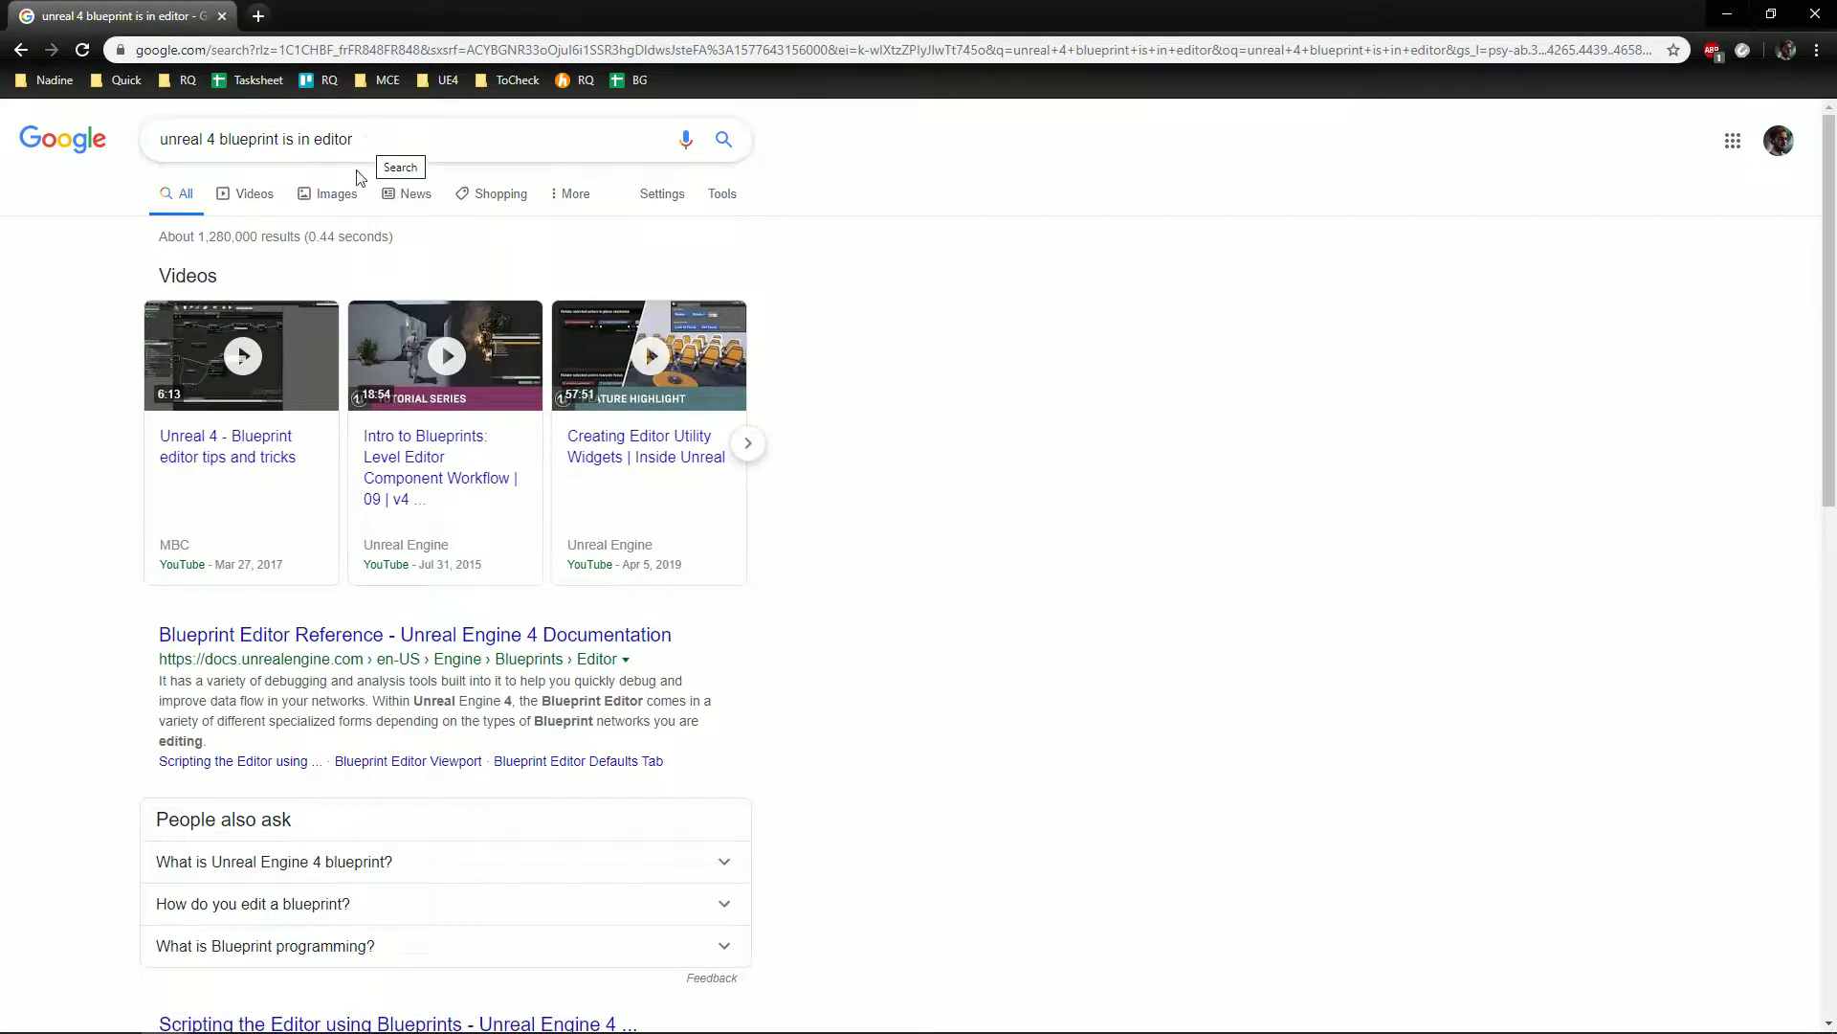
- Change the Google query to "unreal 4 blueprint is in PIE" and run it
{"action": "left_click_drag", "start_coordinate": [355, 139], "coordinate": [299, 174]}
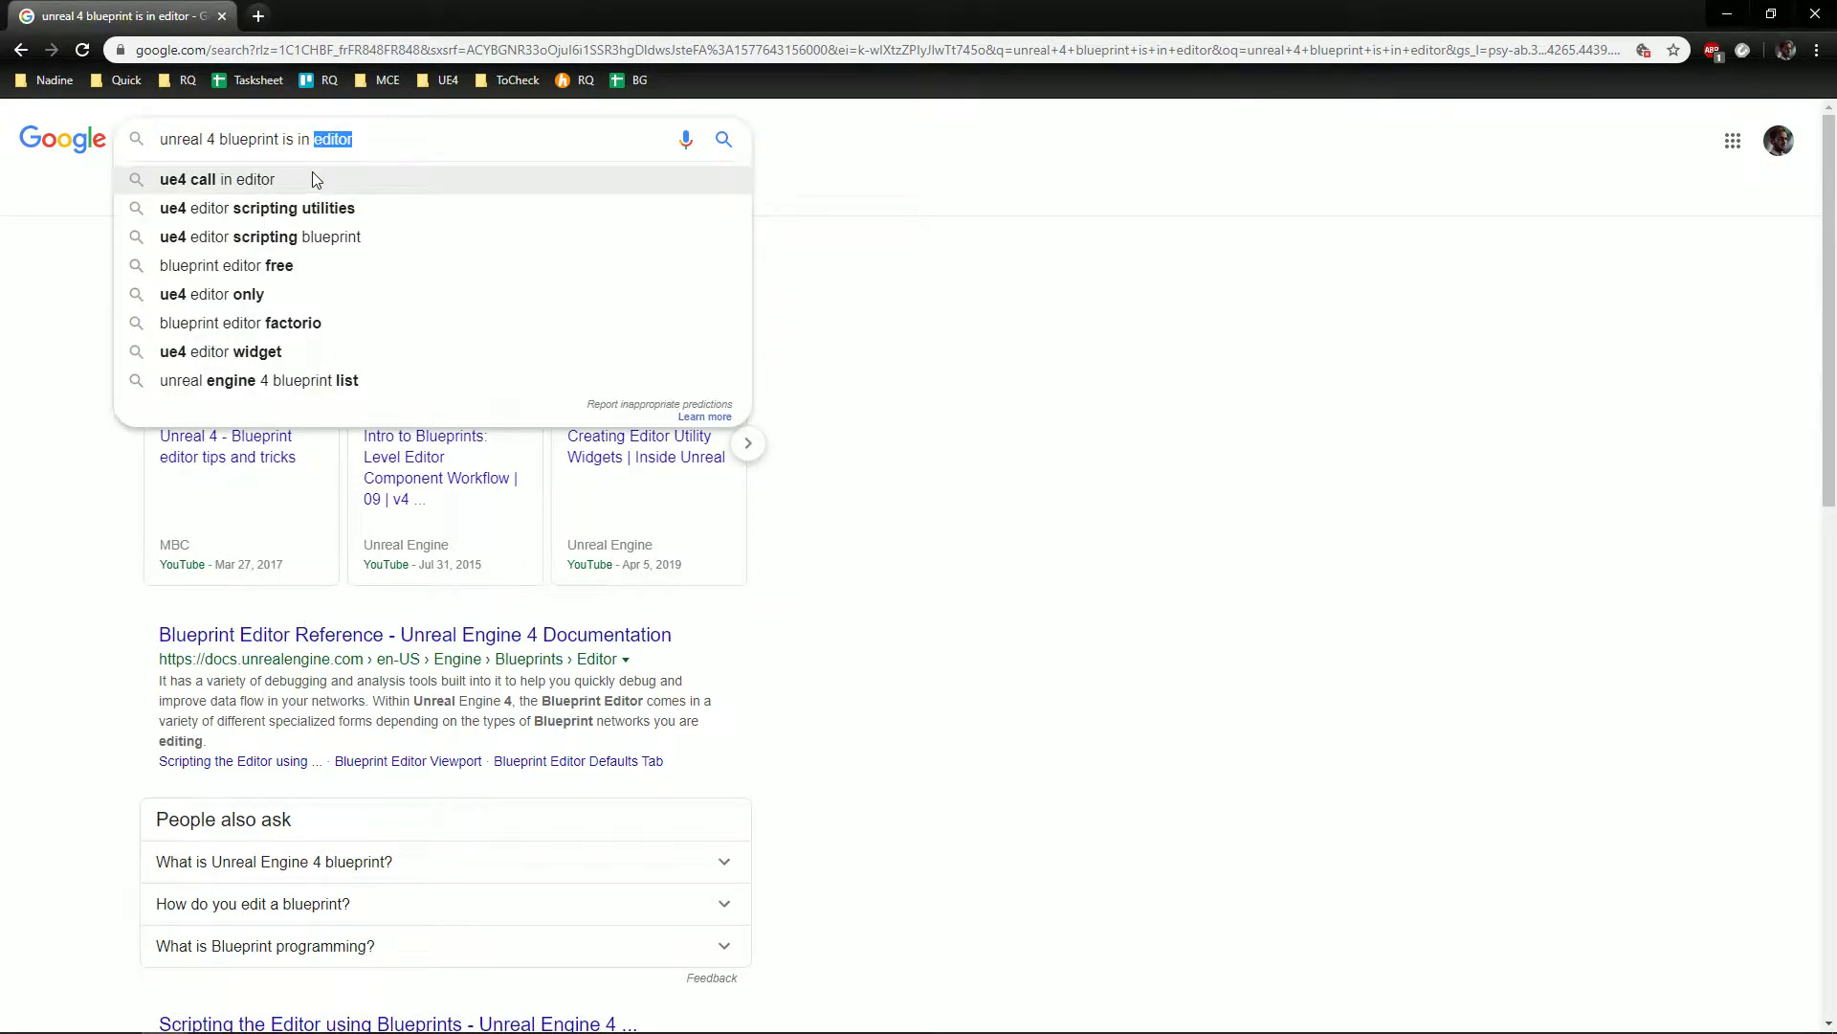
{"action": "type", "text": "PIE"}
{"action": "key", "text": "Return"}
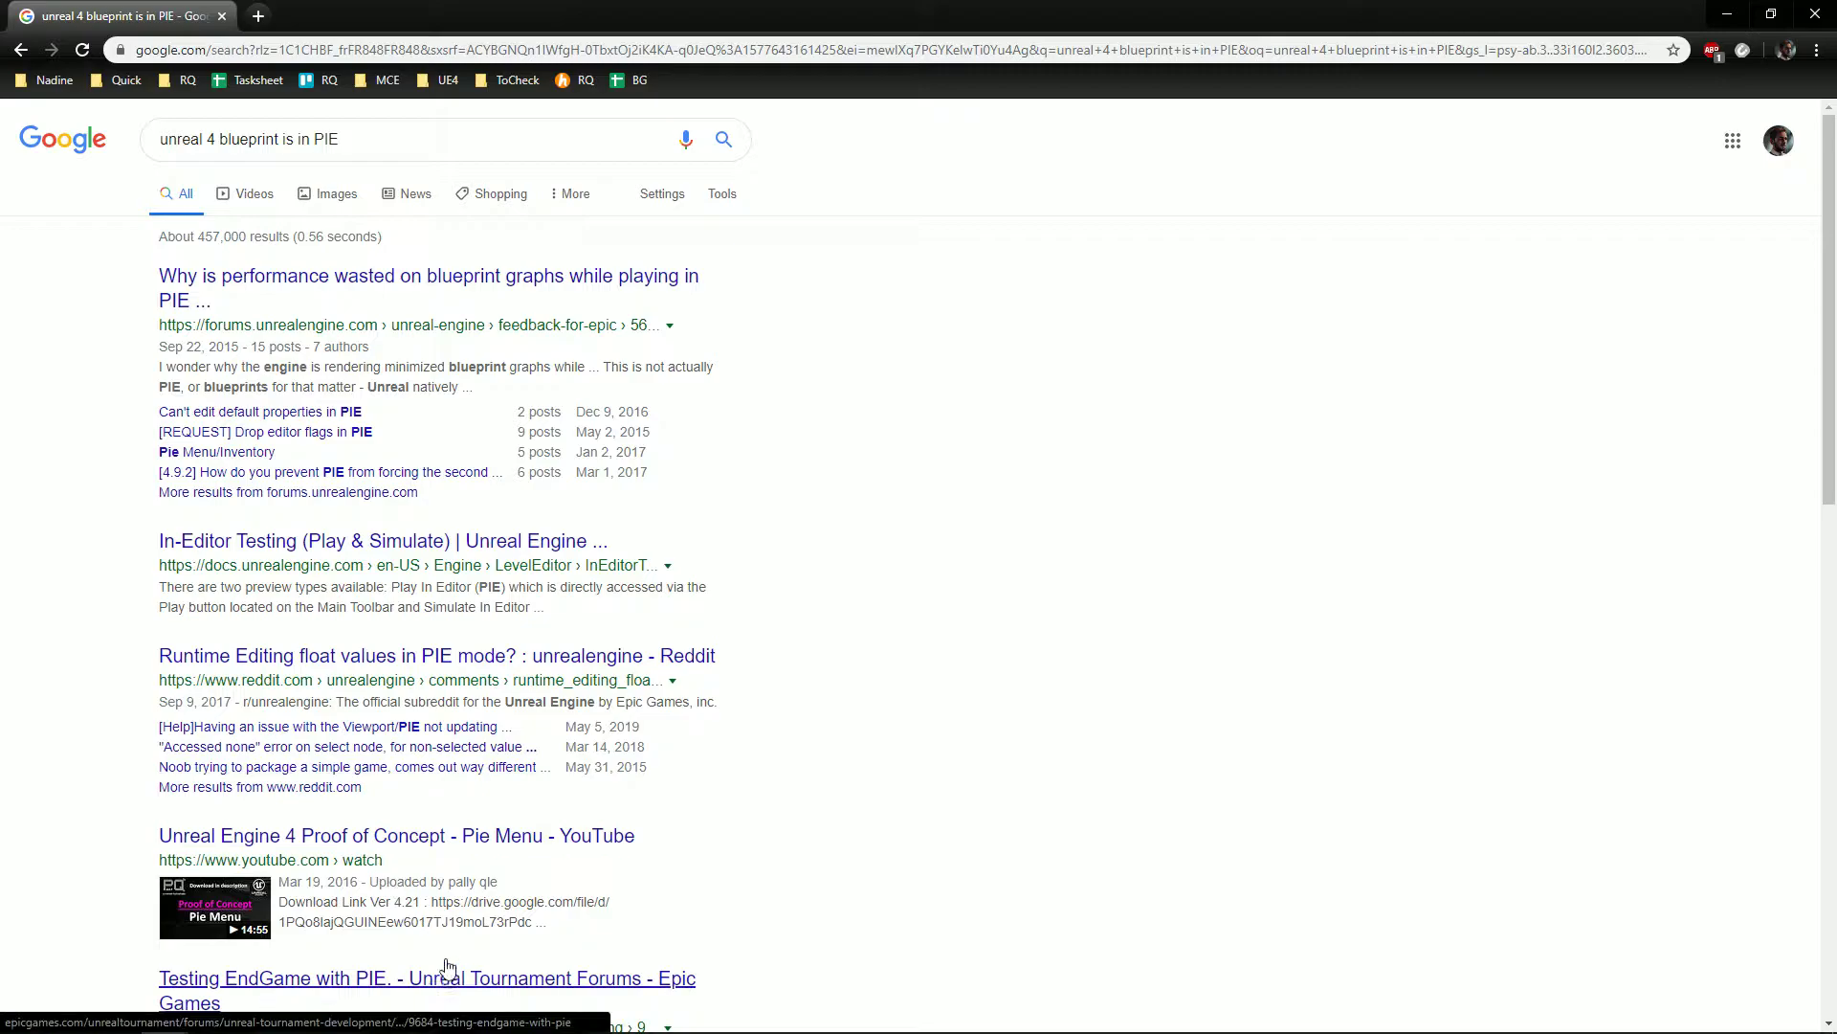
- Reword the Google query as "unreal 4 blueprint check if PIE" and run it
{"action": "left_click", "coordinate": [283, 140]}
{"action": "type", "text": "check"}
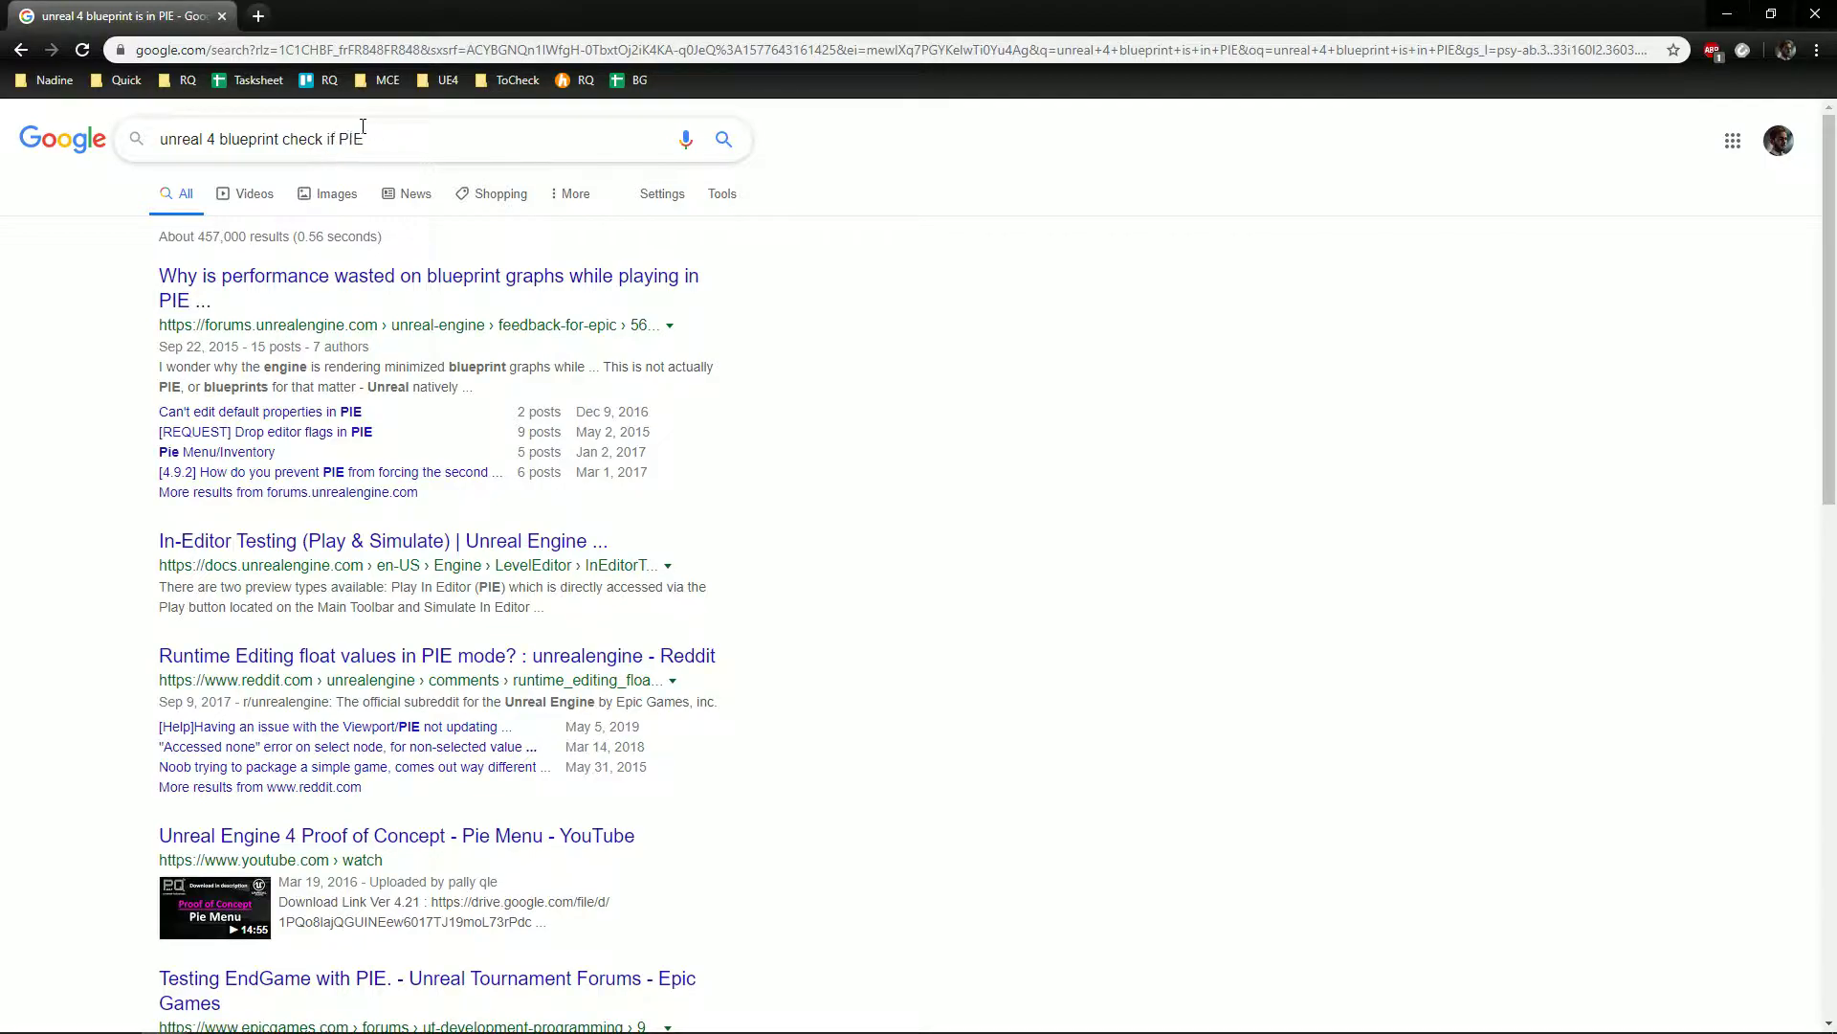
{"action": "key", "text": "Return"}
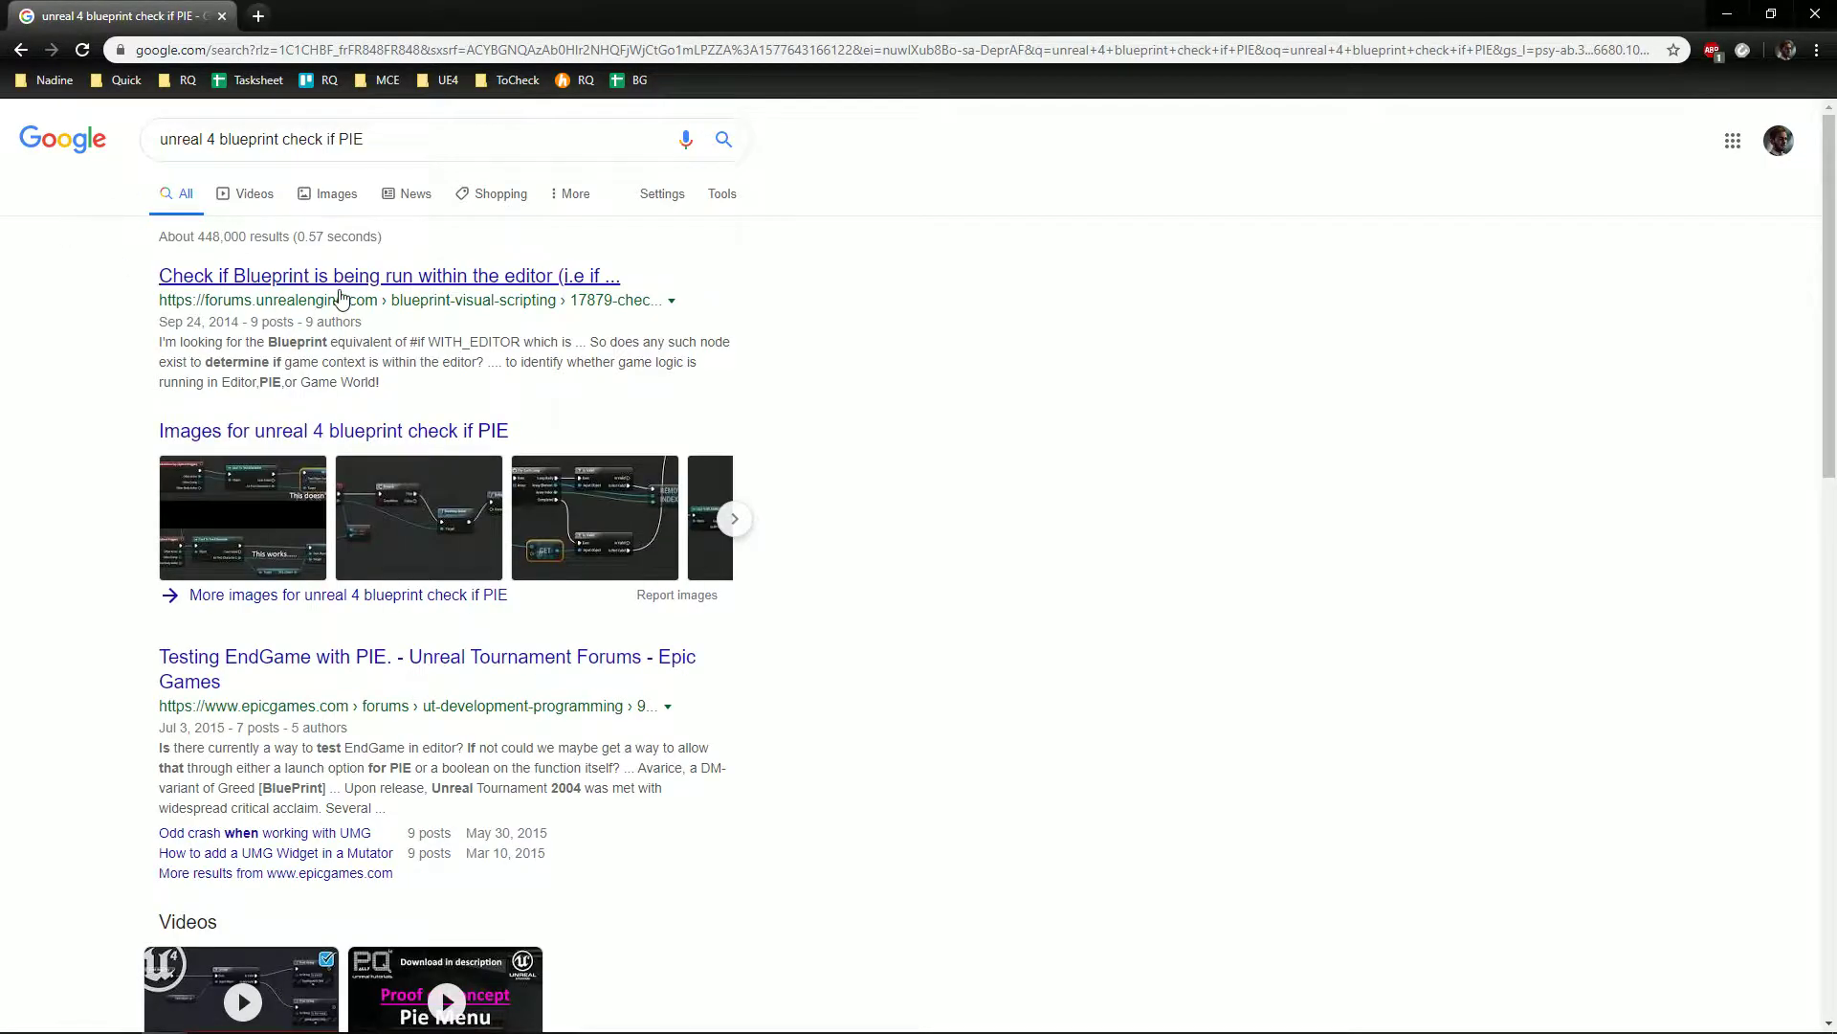
- Open the forum thread "Check if Blueprint is being run within the editor" and read its replies down to the last post
{"action": "left_click", "coordinate": [341, 298]}
{"action": "scroll", "coordinate": [144, 421], "scroll_direction": "down", "scroll_amount": 2}
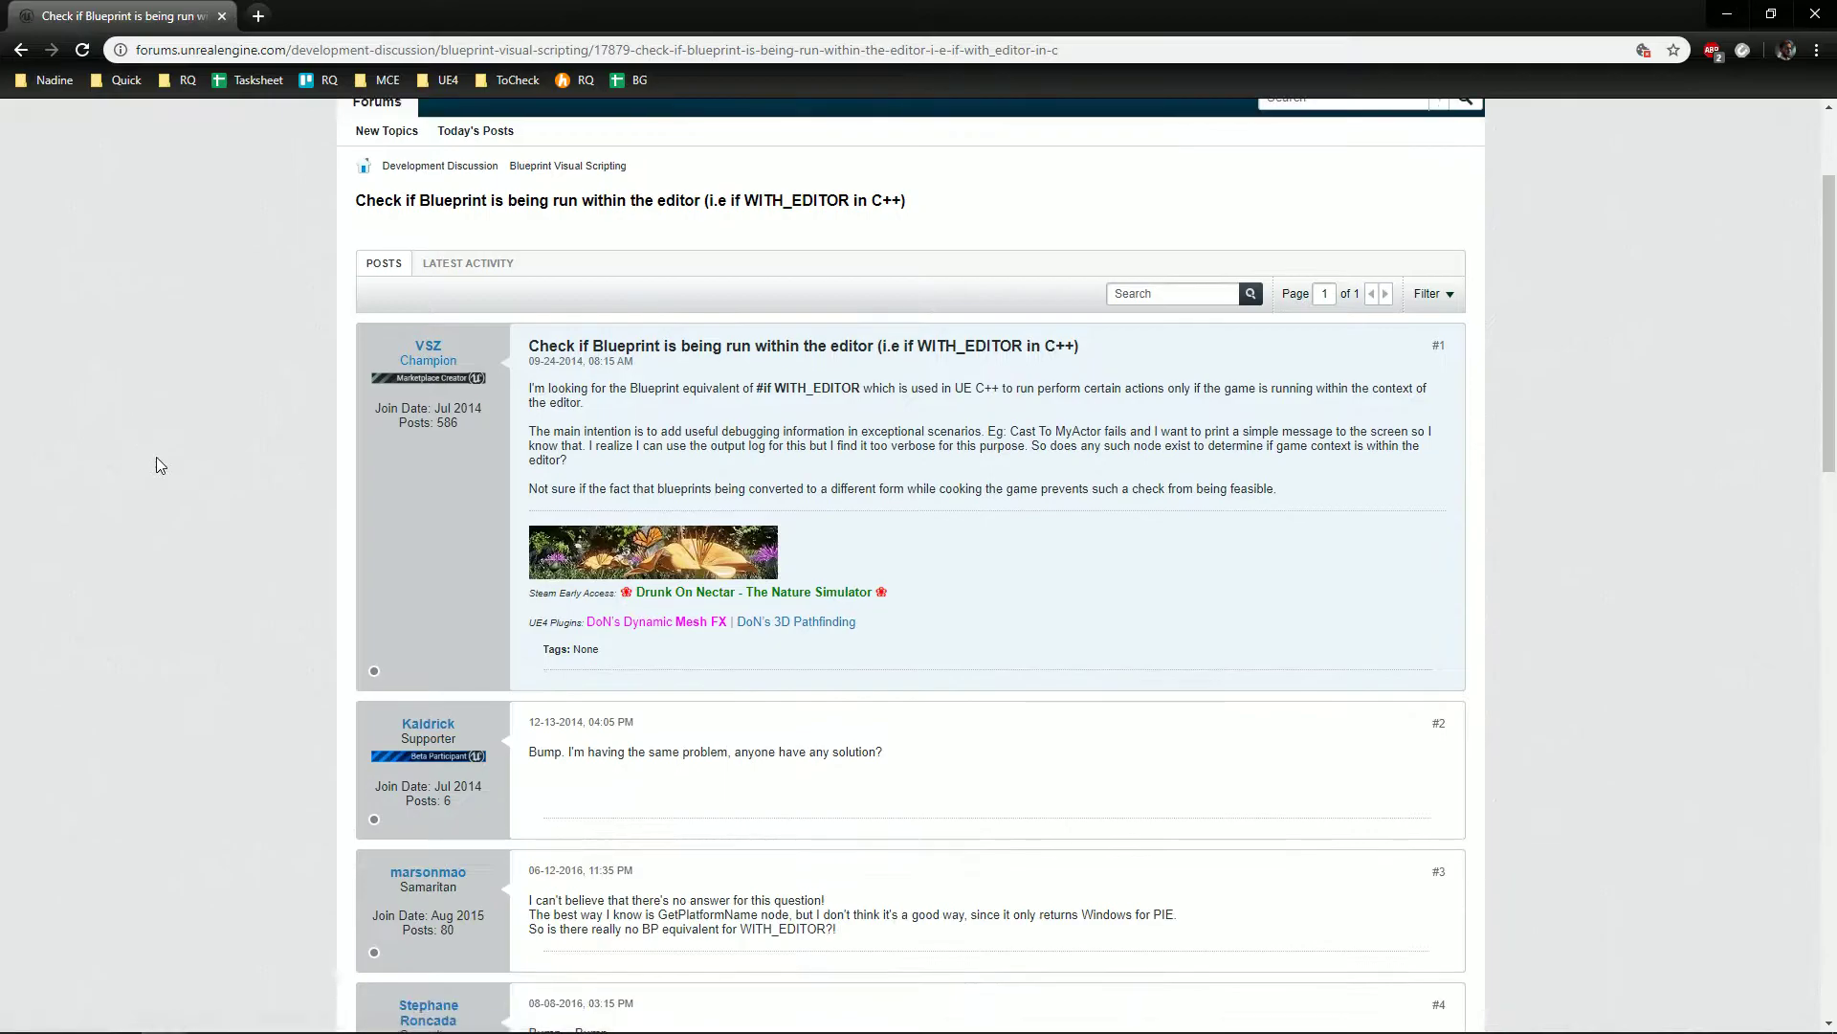
{"action": "scroll", "coordinate": [163, 498], "scroll_direction": "down", "scroll_amount": 8}
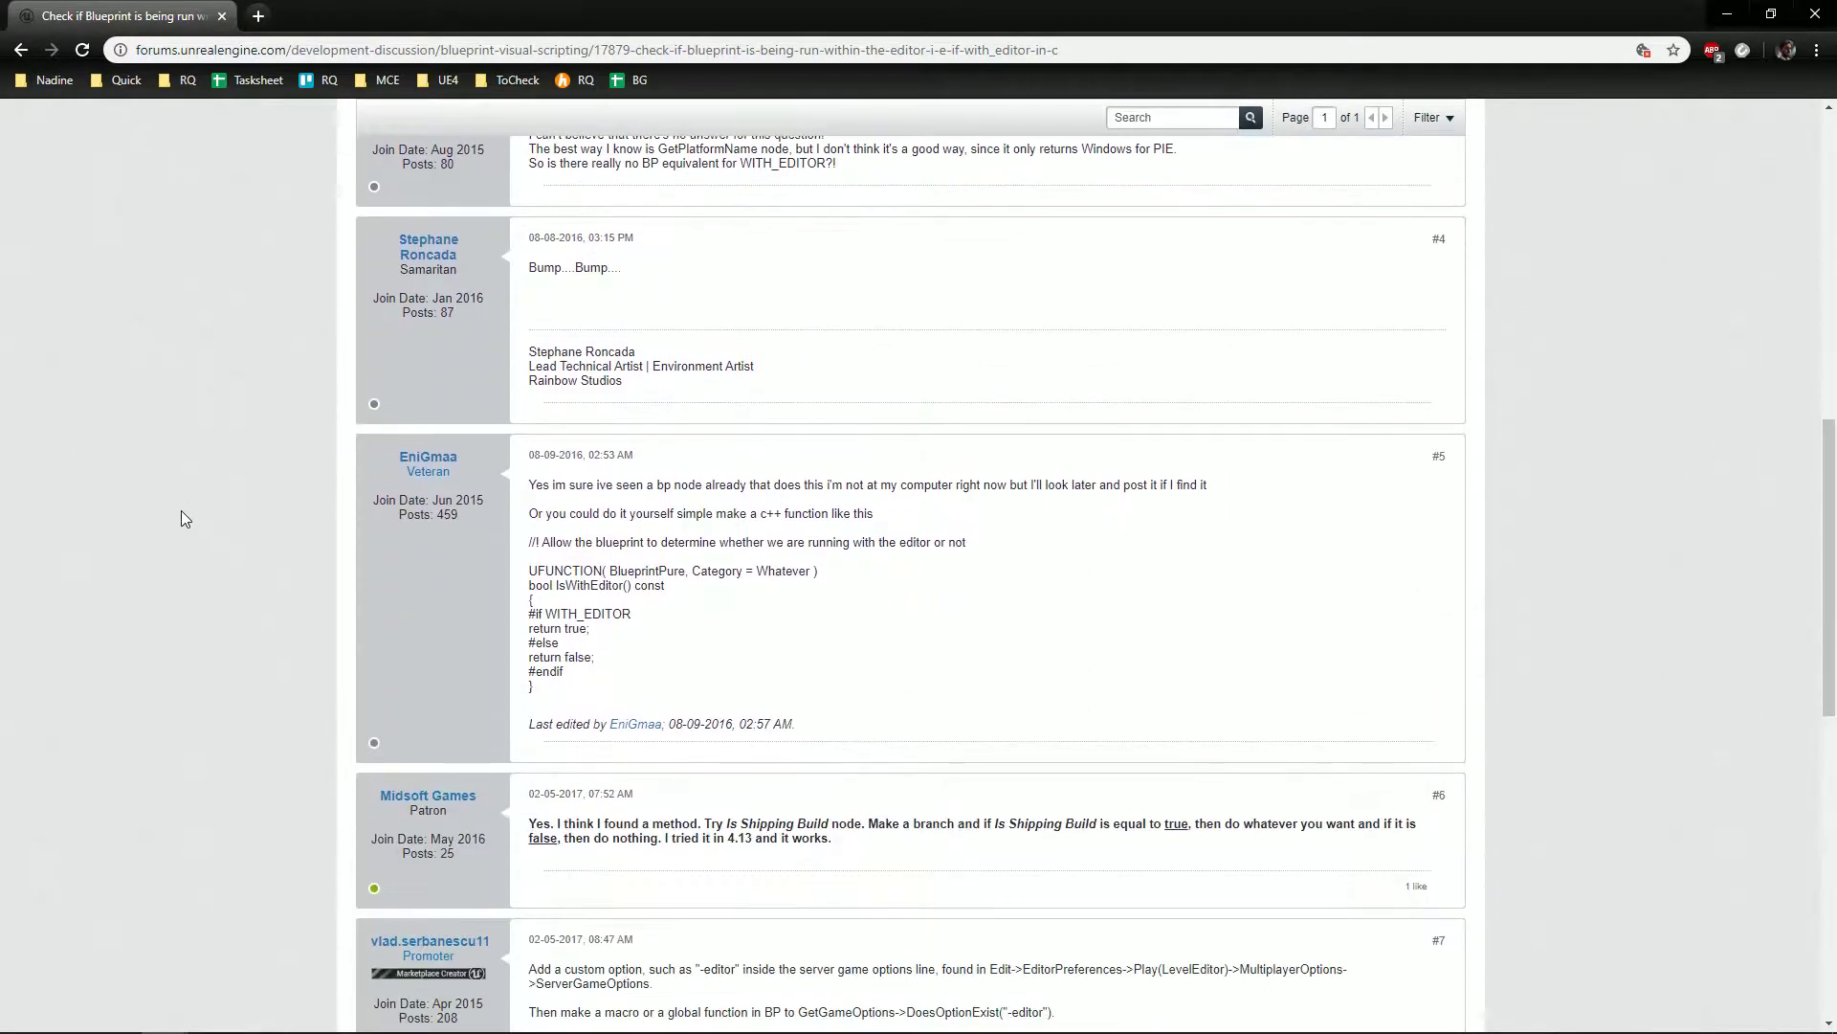
{"action": "scroll", "coordinate": [192, 513], "scroll_direction": "down", "scroll_amount": 6}
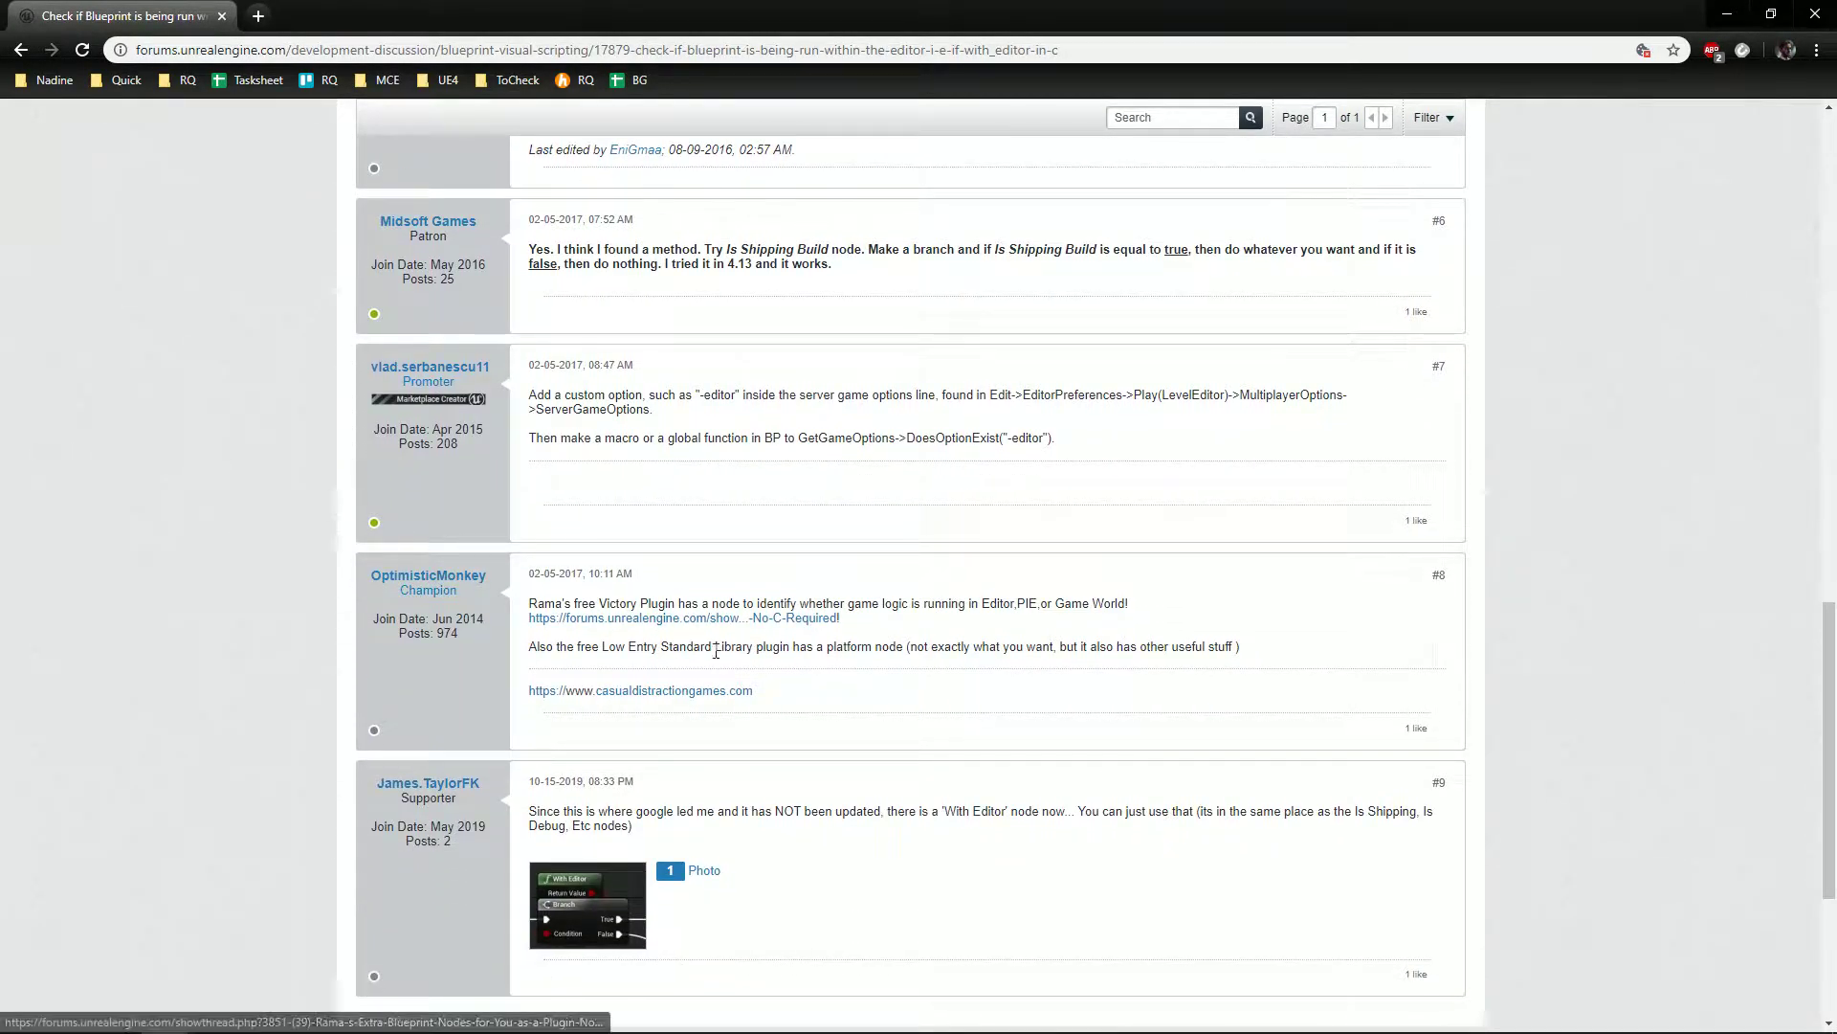
{"action": "scroll", "coordinate": [711, 646], "scroll_direction": "down", "scroll_amount": 2}
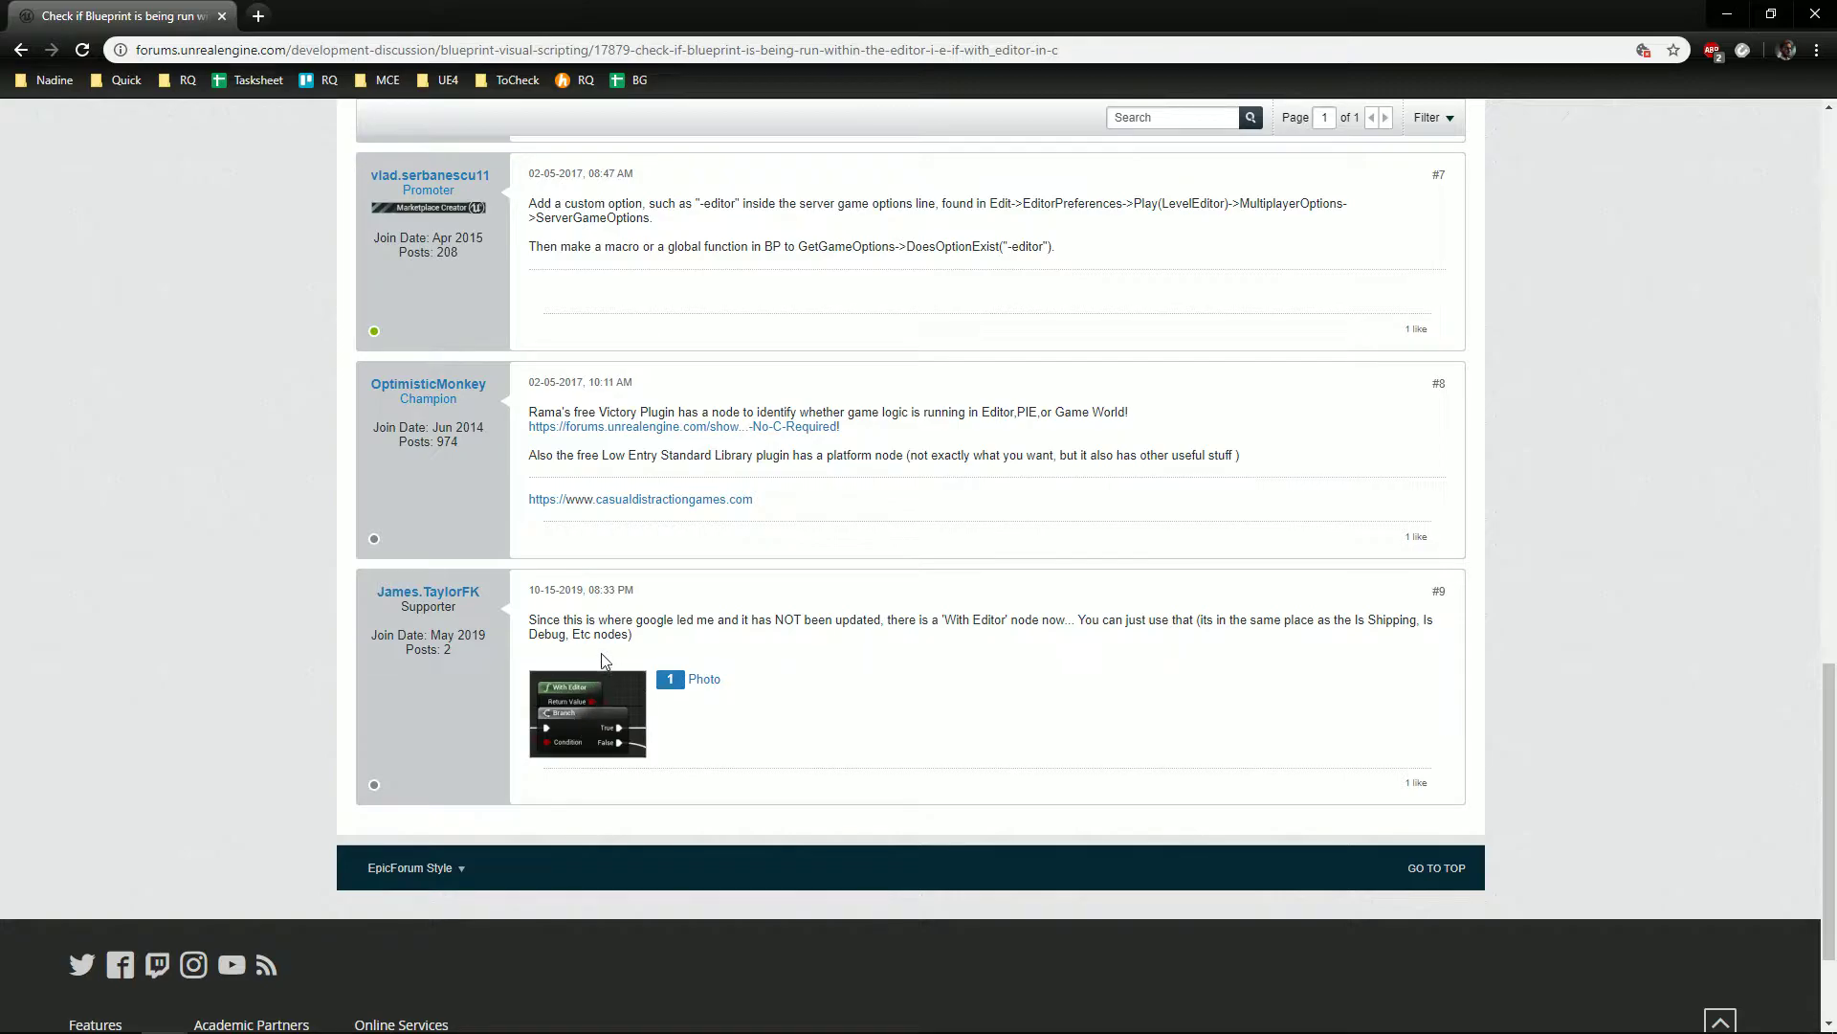
{"action": "triple_click", "coordinate": [893, 646]}
{"action": "left_click", "coordinate": [945, 606]}
{"action": "triple_click", "coordinate": [960, 657]}
{"action": "left_click", "coordinate": [960, 656]}
- Return to BP_Grid and search the available nodes for "with edit" in Build Grid, and again in the Event Graph
{"action": "left_click", "coordinate": [1723, 13]}
{"action": "right_click", "coordinate": [657, 612]}
{"action": "type", "text": "with edit"}
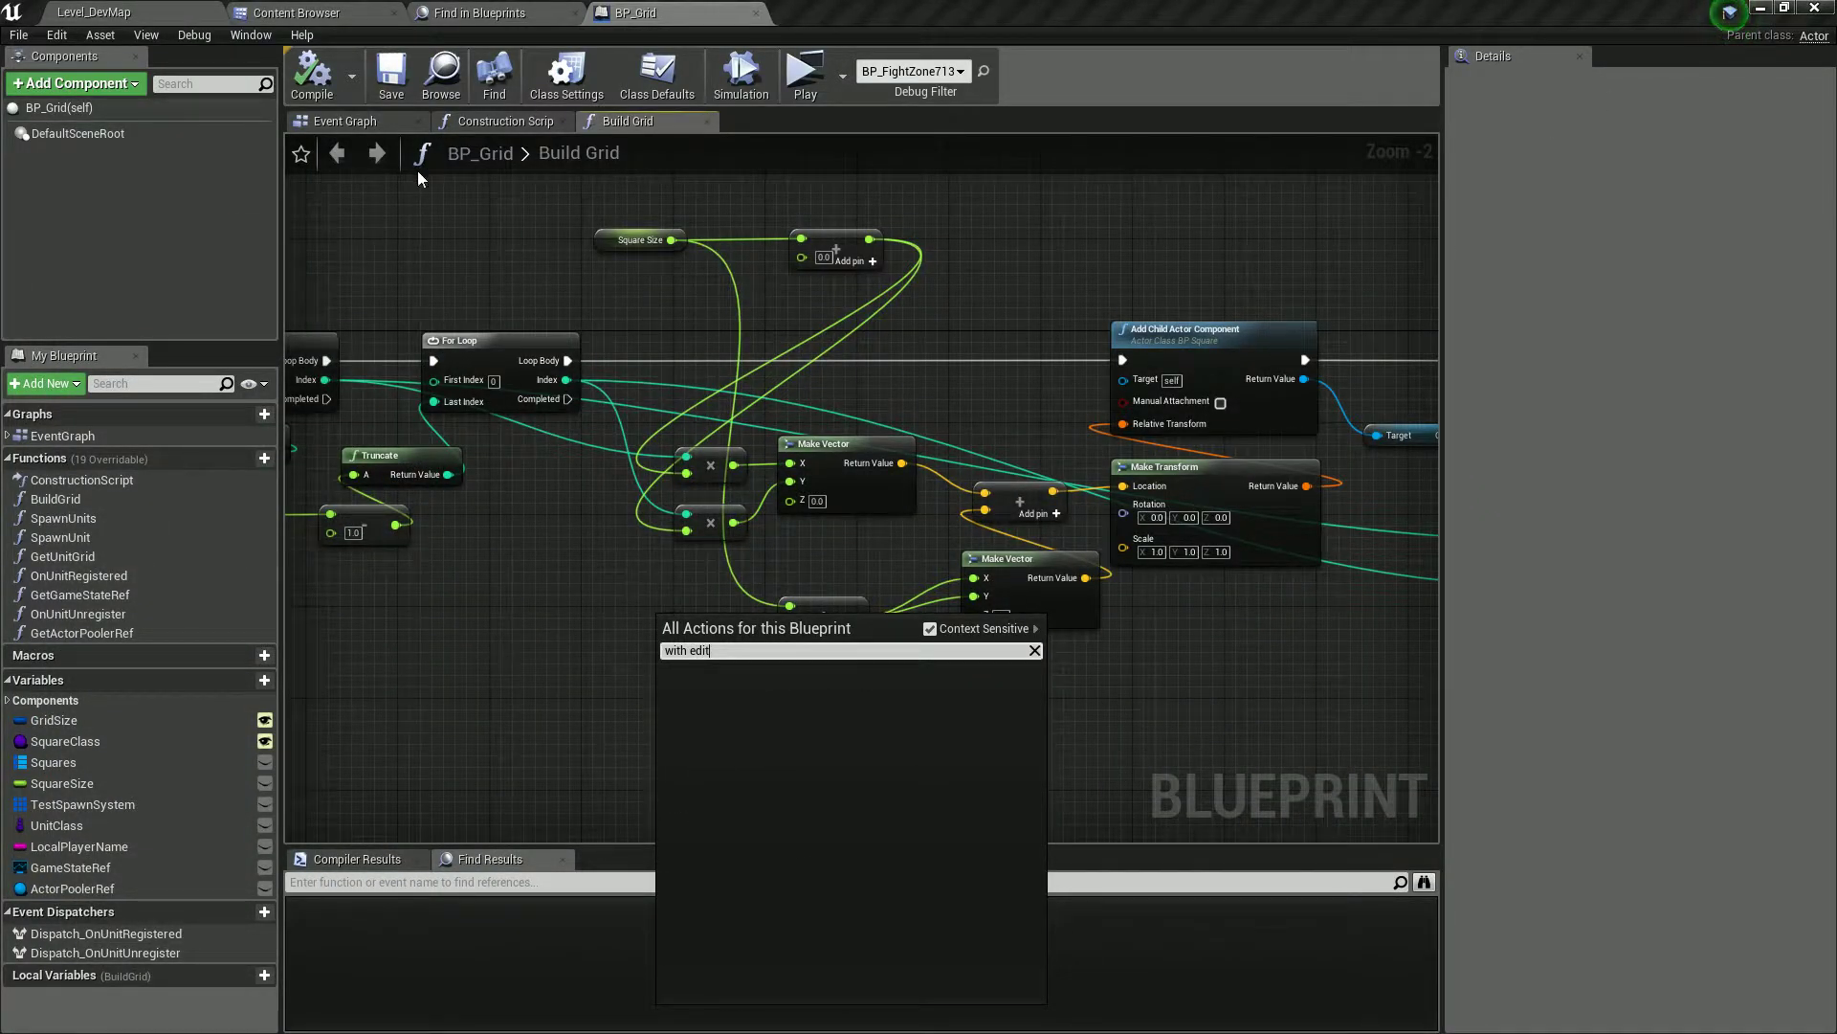
{"action": "key", "text": "Escape"}
{"action": "double_click", "coordinate": [71, 437]}
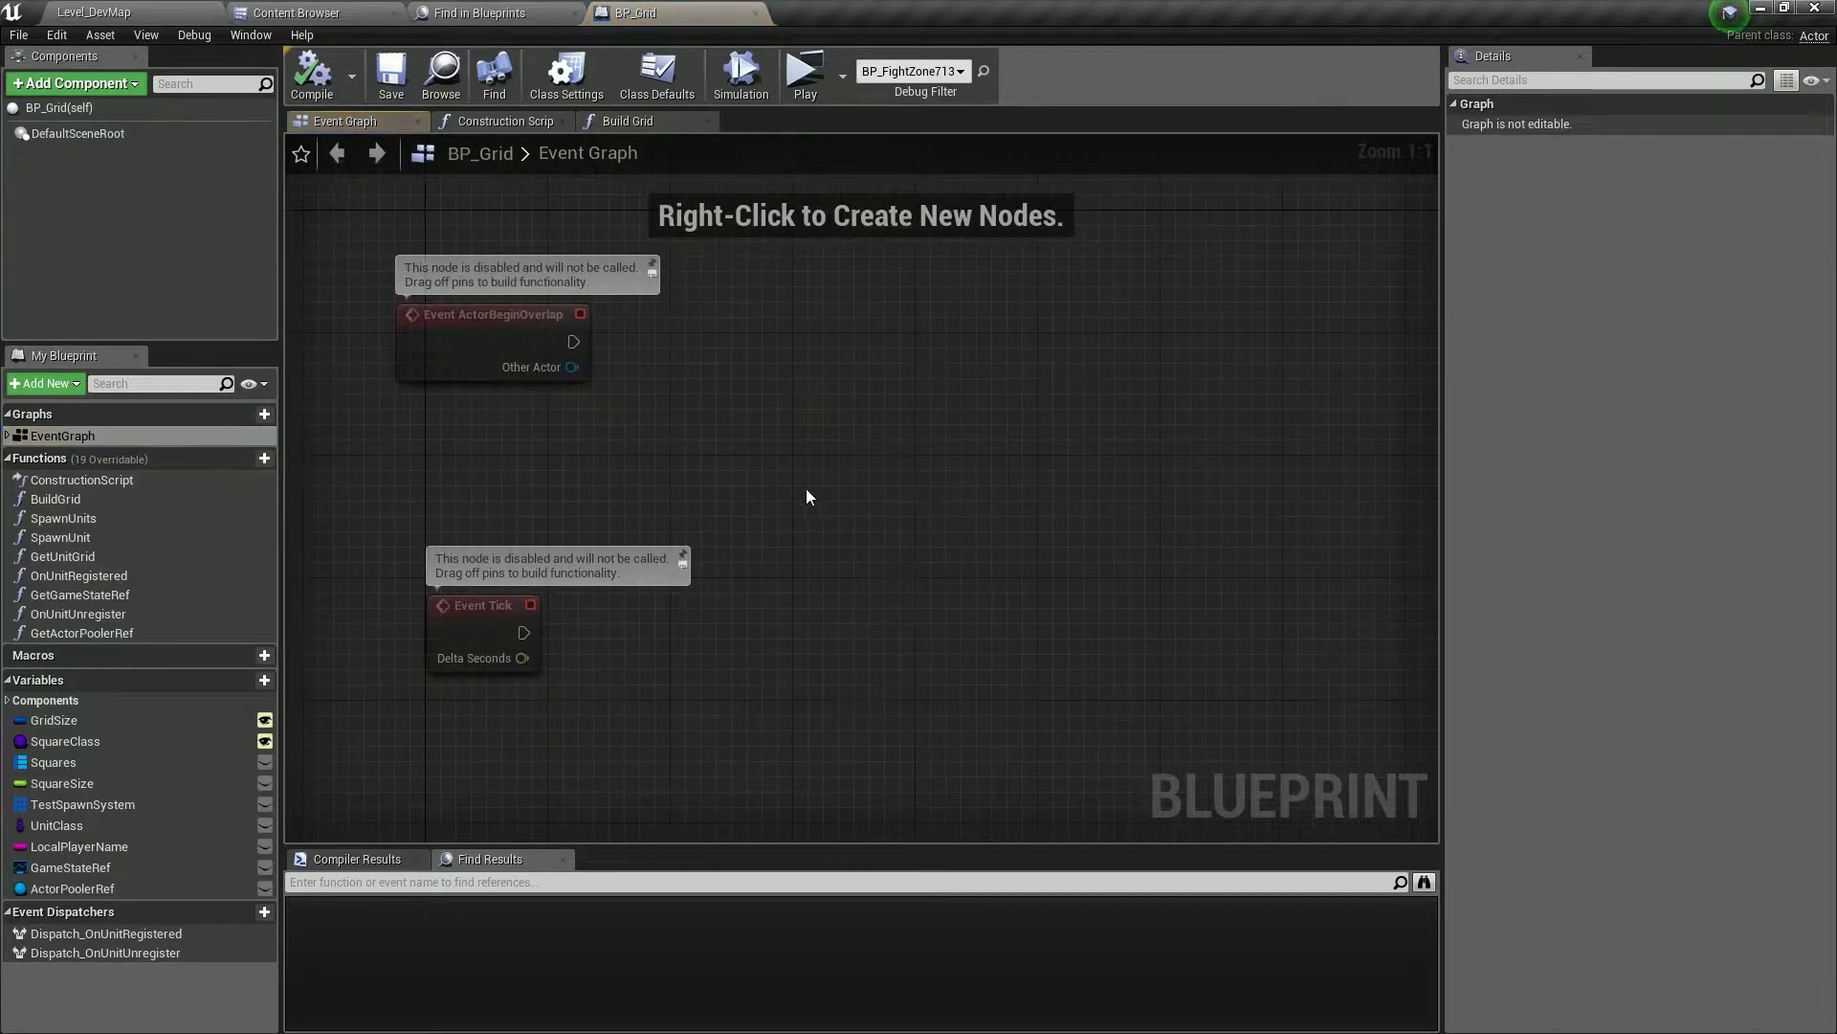
{"action": "right_click", "coordinate": [812, 485]}
{"action": "type", "text": "with edi"}
{"action": "key", "text": "BackSpace"}
{"action": "key", "text": "BackSpace"}
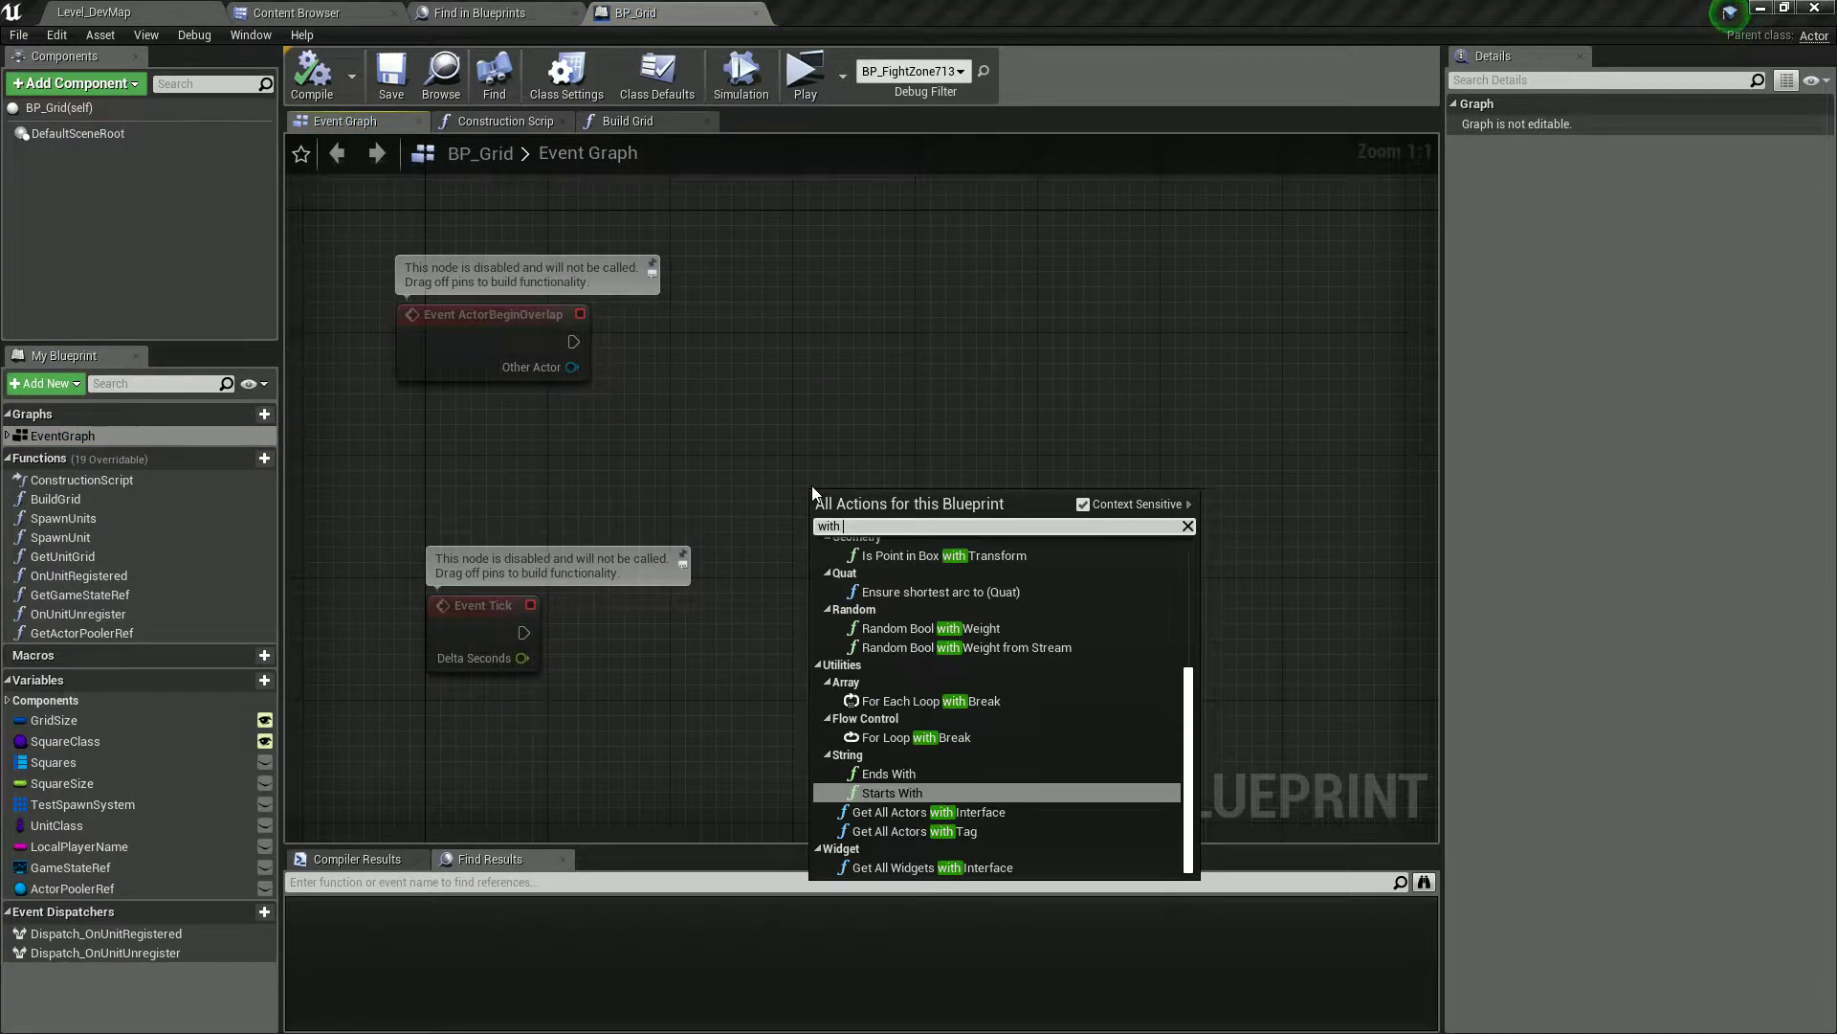
- Search the Event Graph's available nodes for "editor" and look through the whole result list
{"action": "left_click", "coordinate": [835, 420]}
{"action": "right_click", "coordinate": [835, 421]}
{"action": "type", "text": "editor"}
{"action": "scroll", "coordinate": [972, 551], "scroll_direction": "up", "scroll_amount": 2}
{"action": "scroll", "coordinate": [1024, 584], "scroll_direction": "up", "scroll_amount": 6}
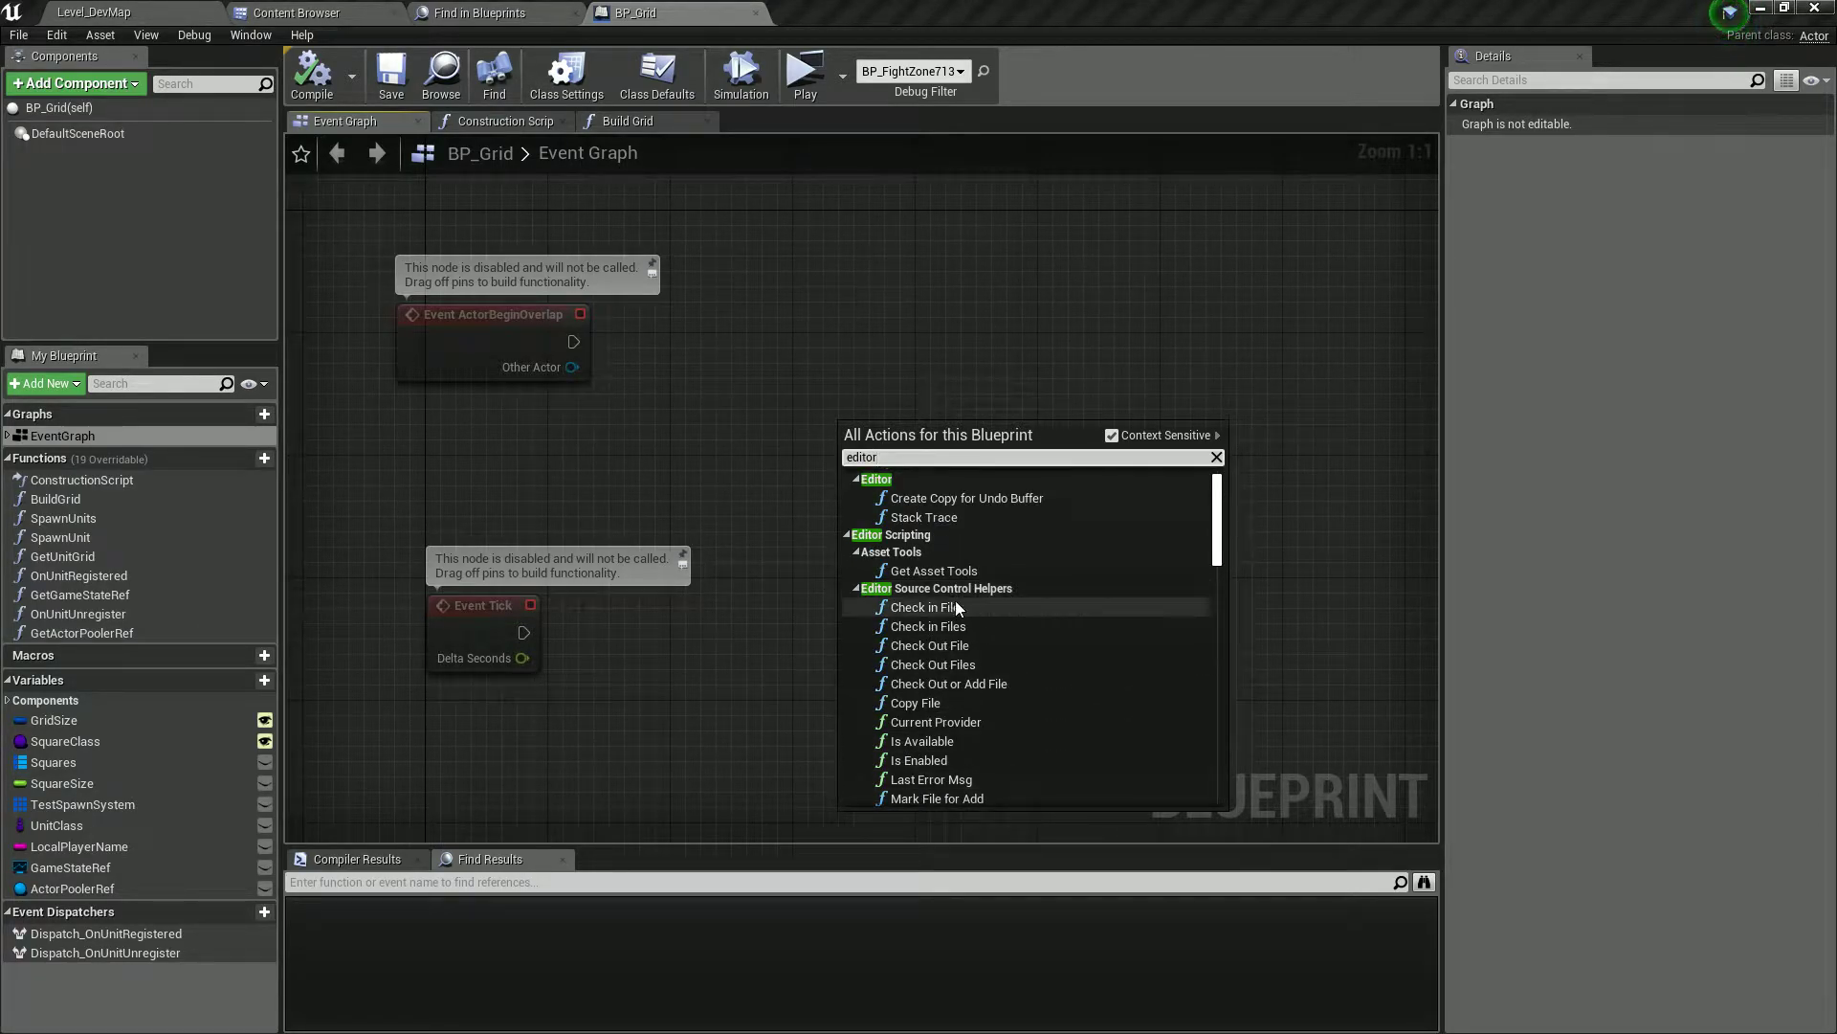
{"action": "scroll", "coordinate": [996, 622], "scroll_direction": "up", "scroll_amount": 1}
{"action": "left_click_drag", "start_coordinate": [1218, 515], "coordinate": [1179, 763]}
{"action": "left_click", "coordinate": [732, 501]}
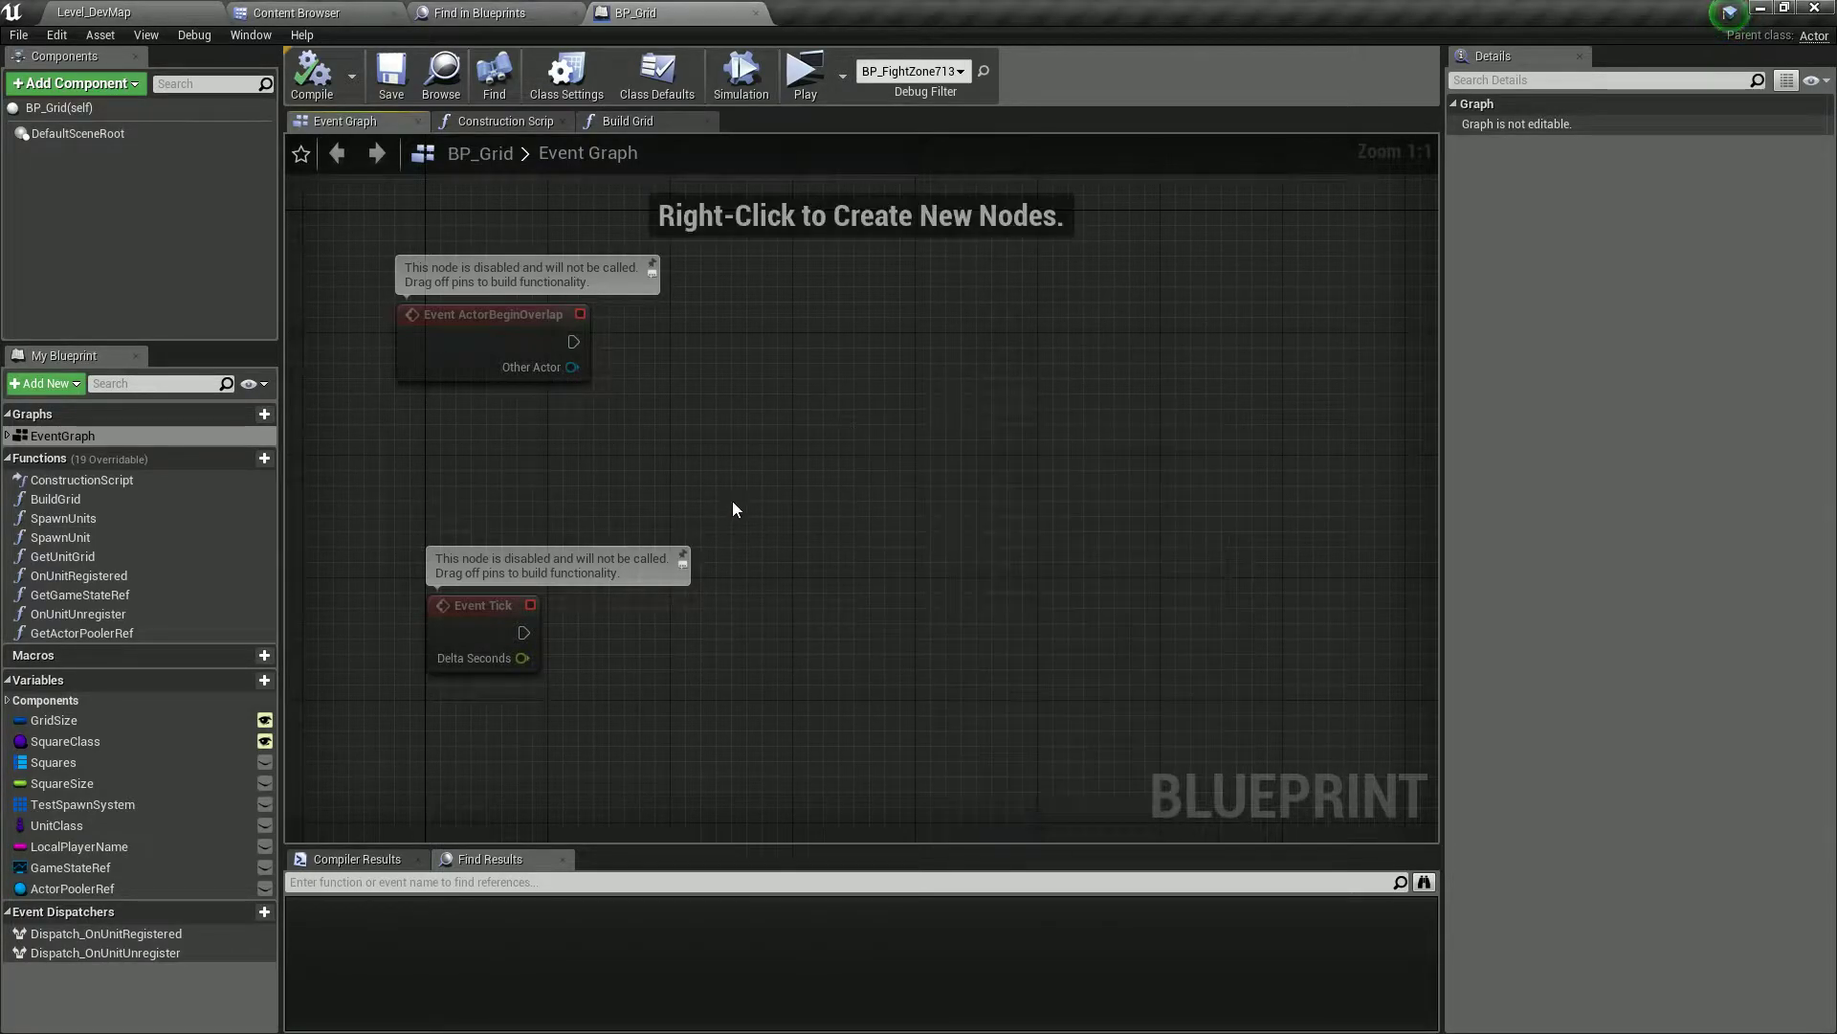
- Try an Is Standalone node in the Event Graph, read its description, delete it and save the Blueprint
{"action": "right_click", "coordinate": [732, 501]}
{"action": "type", "text": "standal"}
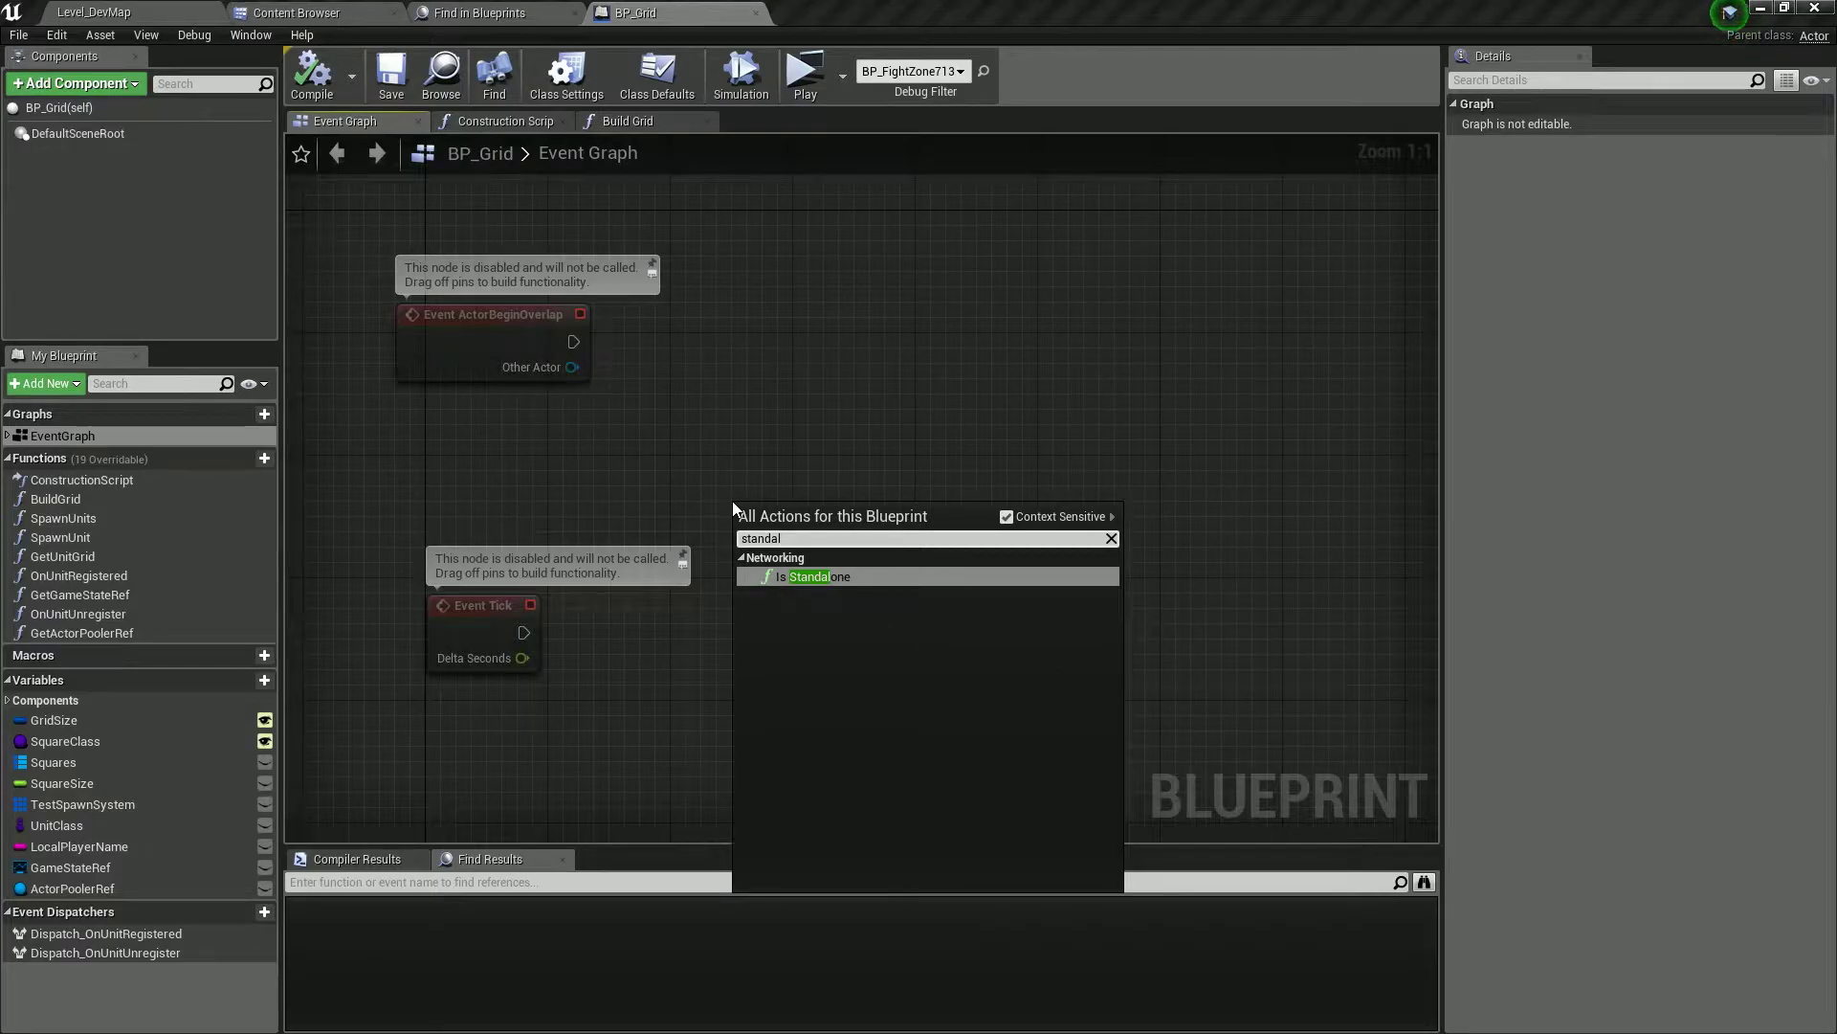
{"action": "key", "text": "Return"}
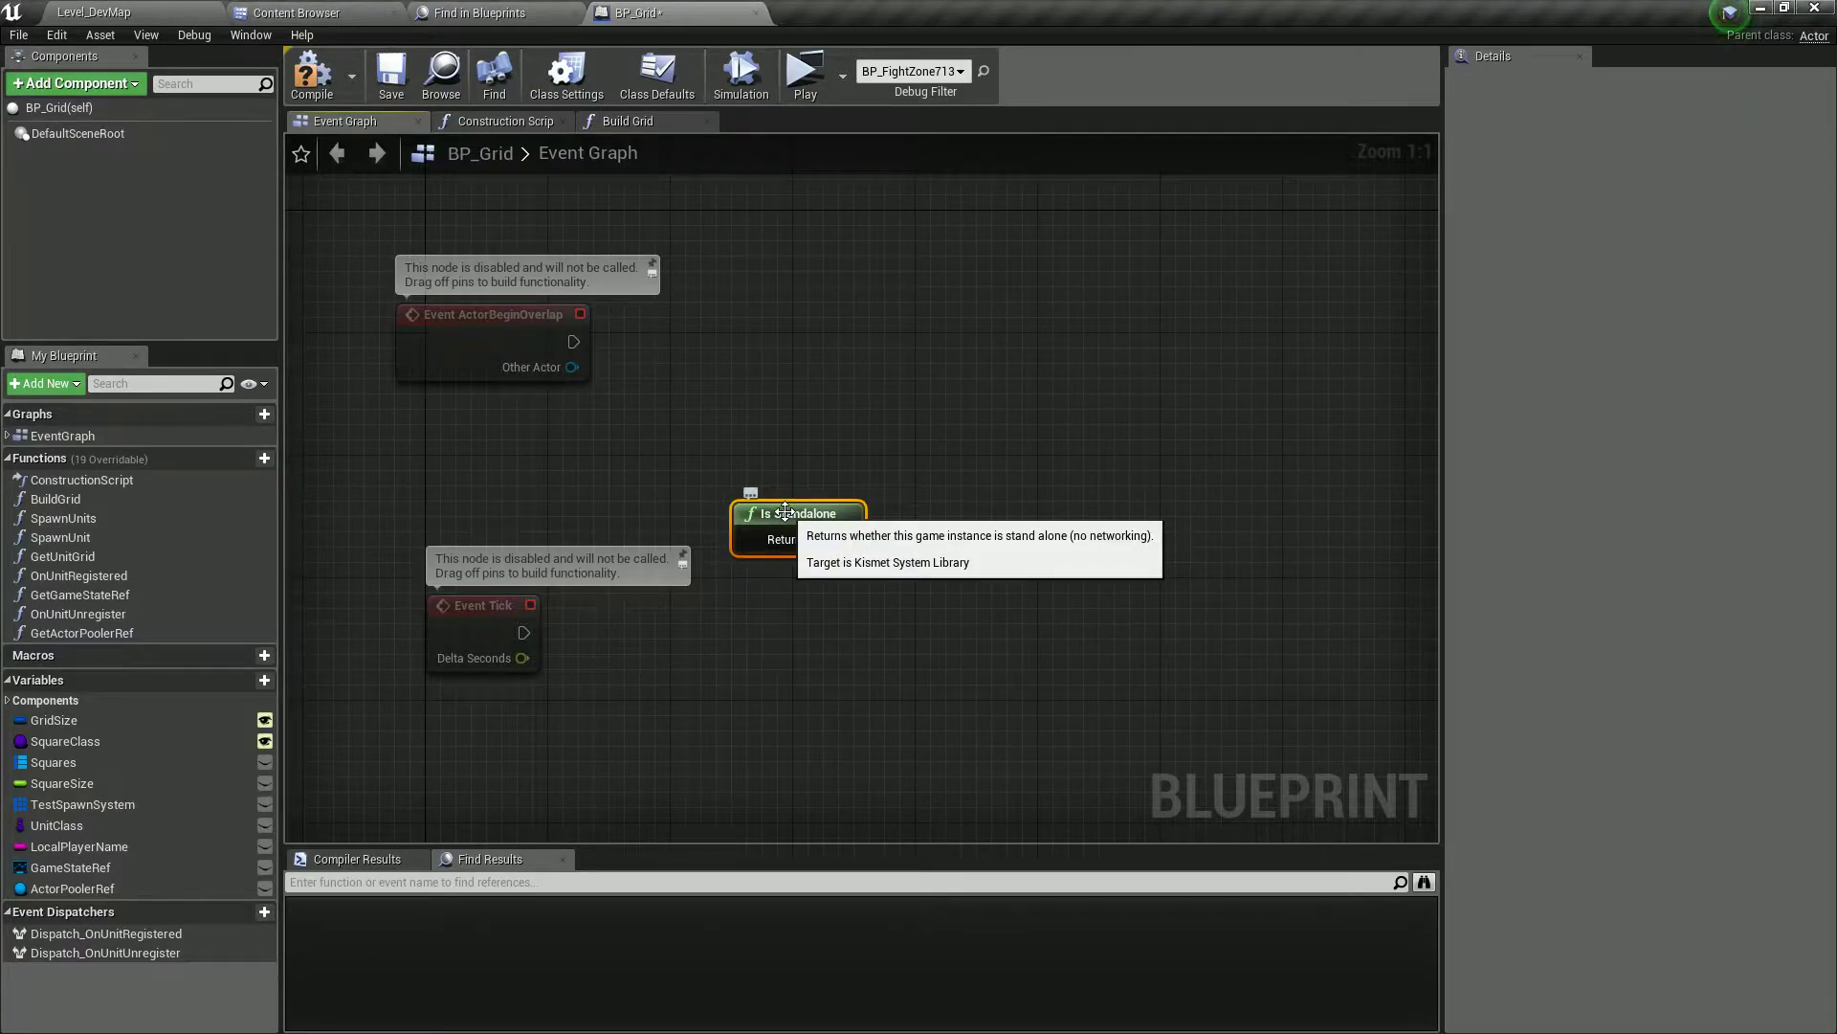
{"action": "left_click_drag", "start_coordinate": [774, 404], "coordinate": [936, 600]}
{"action": "key", "text": "Delete"}
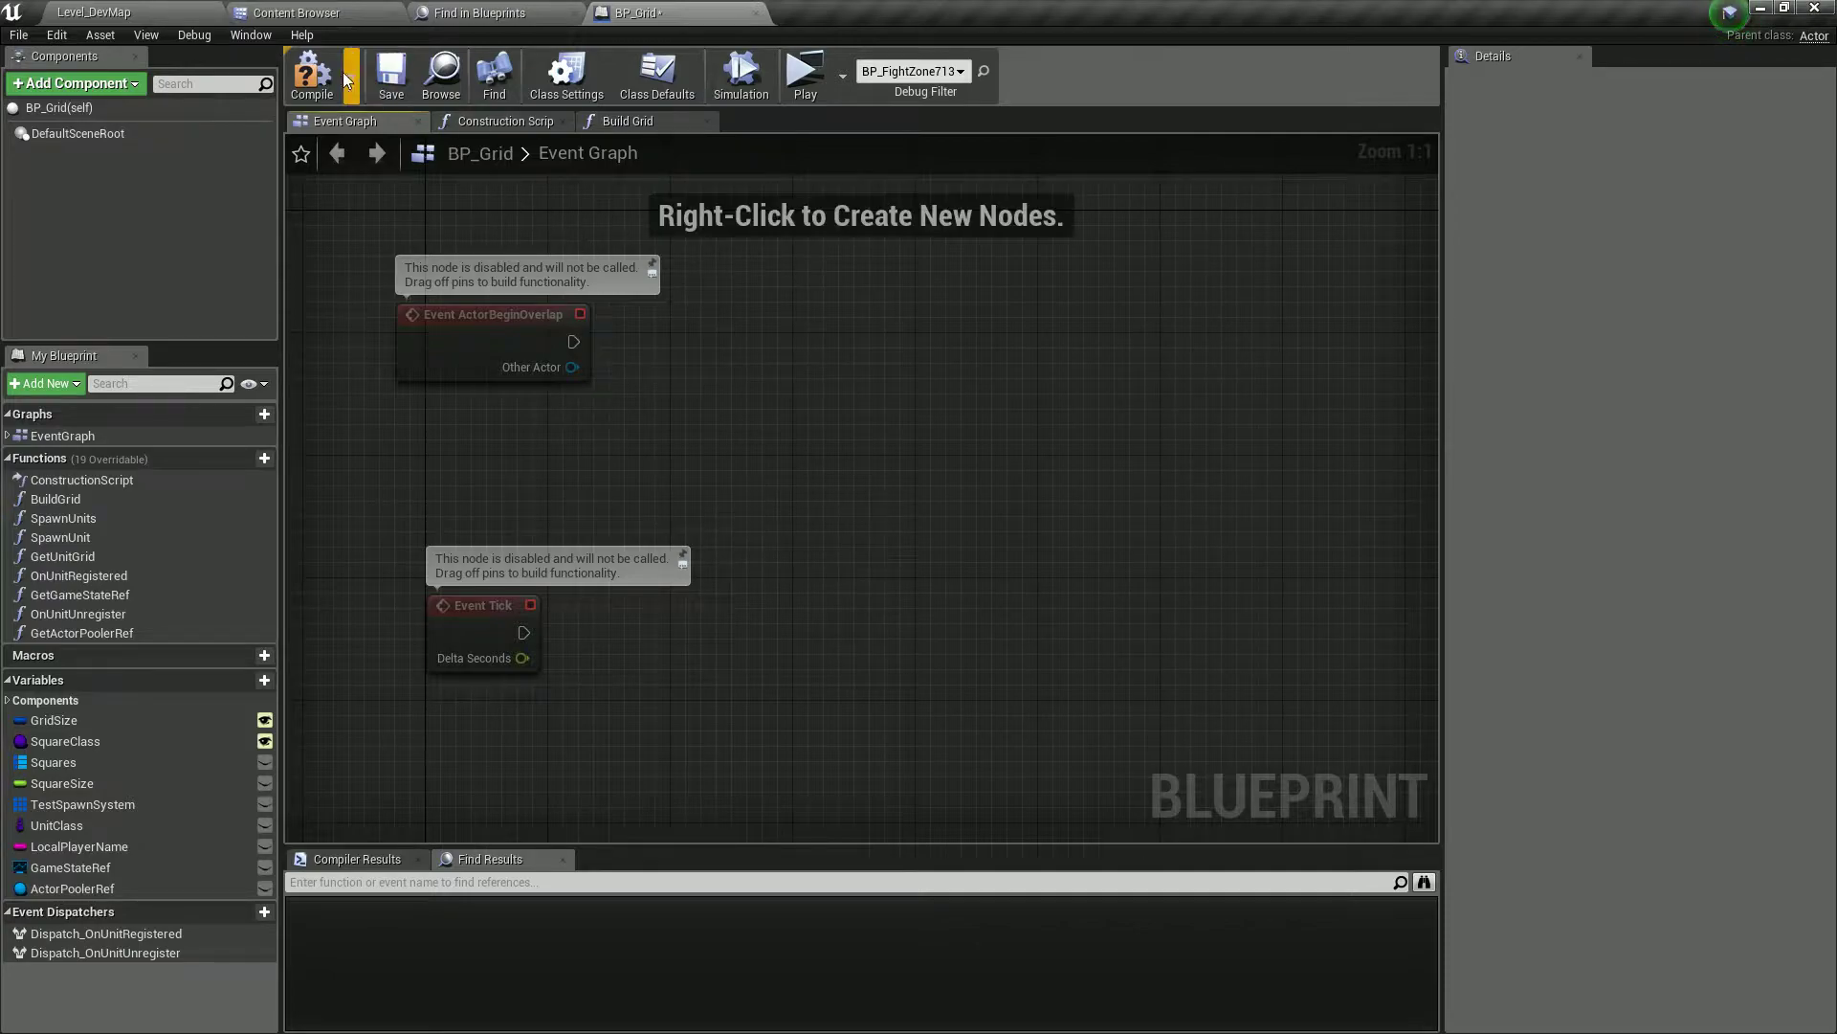
{"action": "left_click", "coordinate": [390, 84]}
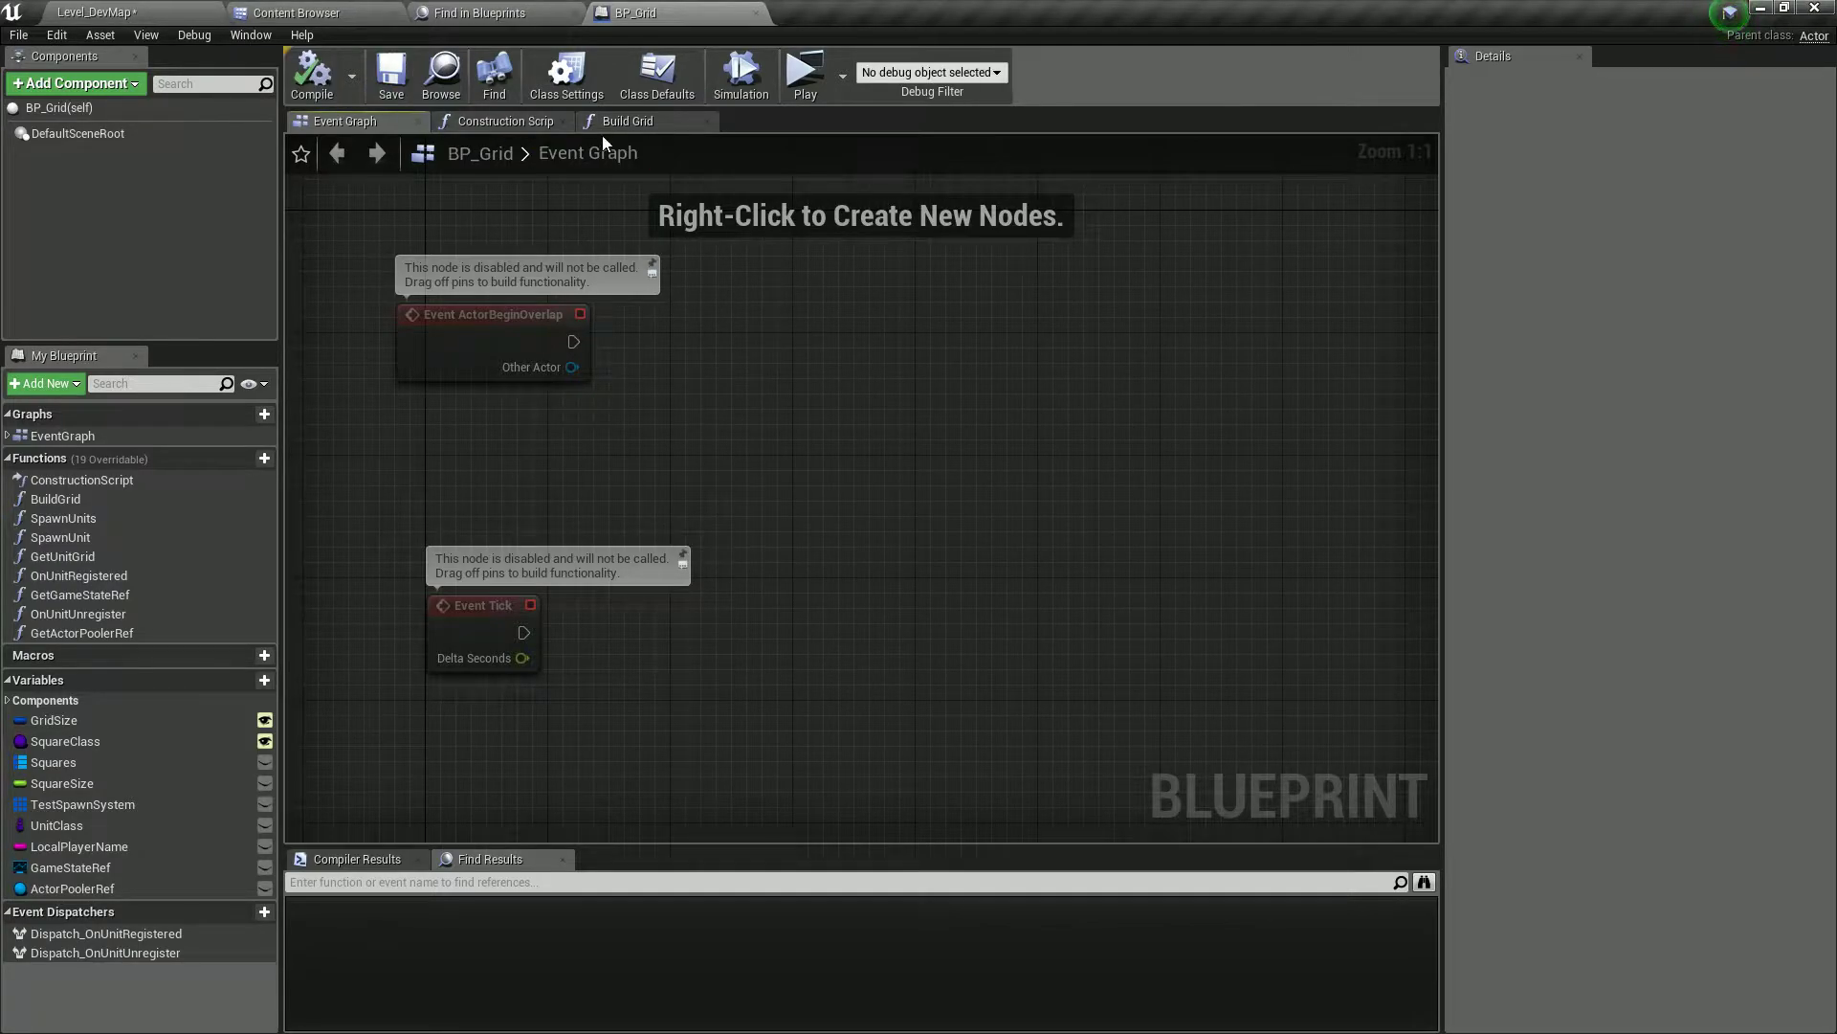
- Place an Event BeginPlay node in empty space of the Event Graph and add a Build Grid call beside it
{"action": "left_click", "coordinate": [622, 121]}
{"action": "right_click_drag", "start_coordinate": [595, 312], "coordinate": [719, 321]}
{"action": "left_click", "coordinate": [423, 122]}
{"action": "right_click_drag", "start_coordinate": [481, 297], "coordinate": [770, 660]}
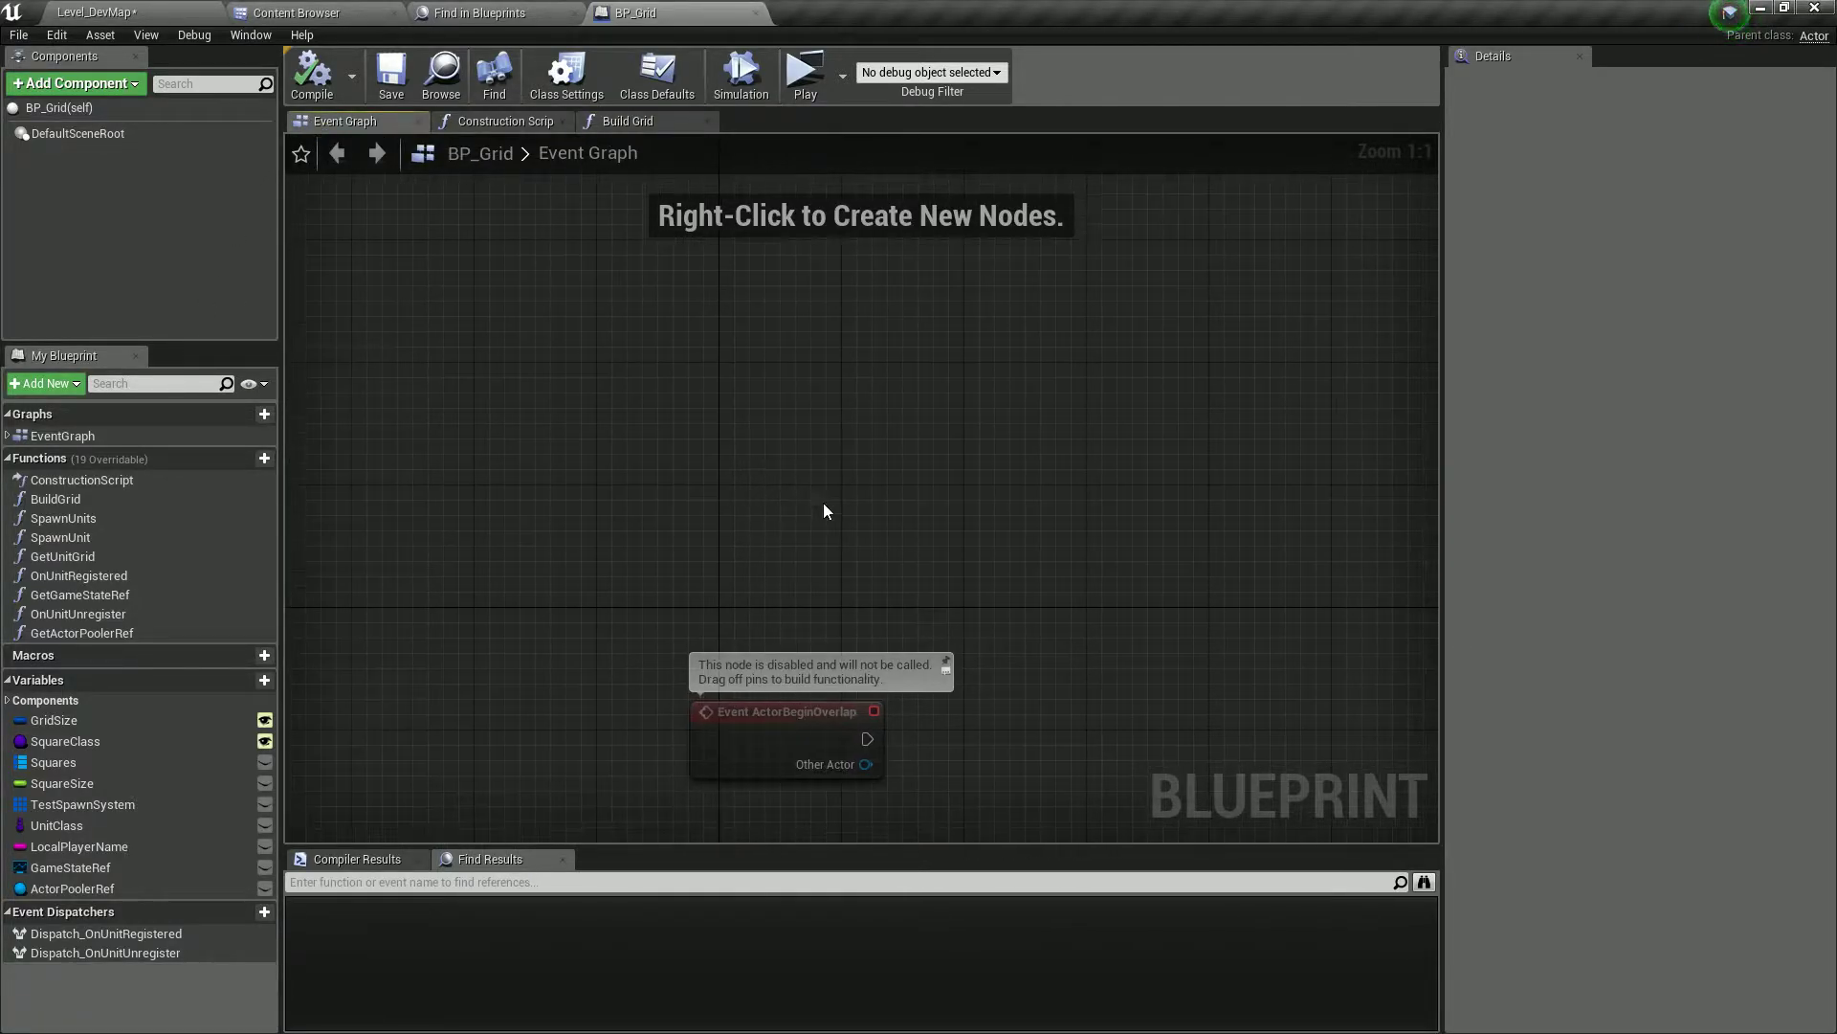
{"action": "key", "text": "ctrl+v"}
{"action": "left_click_drag", "start_coordinate": [762, 410], "coordinate": [689, 315]}
{"action": "right_click_drag", "start_coordinate": [582, 446], "coordinate": [539, 614]}
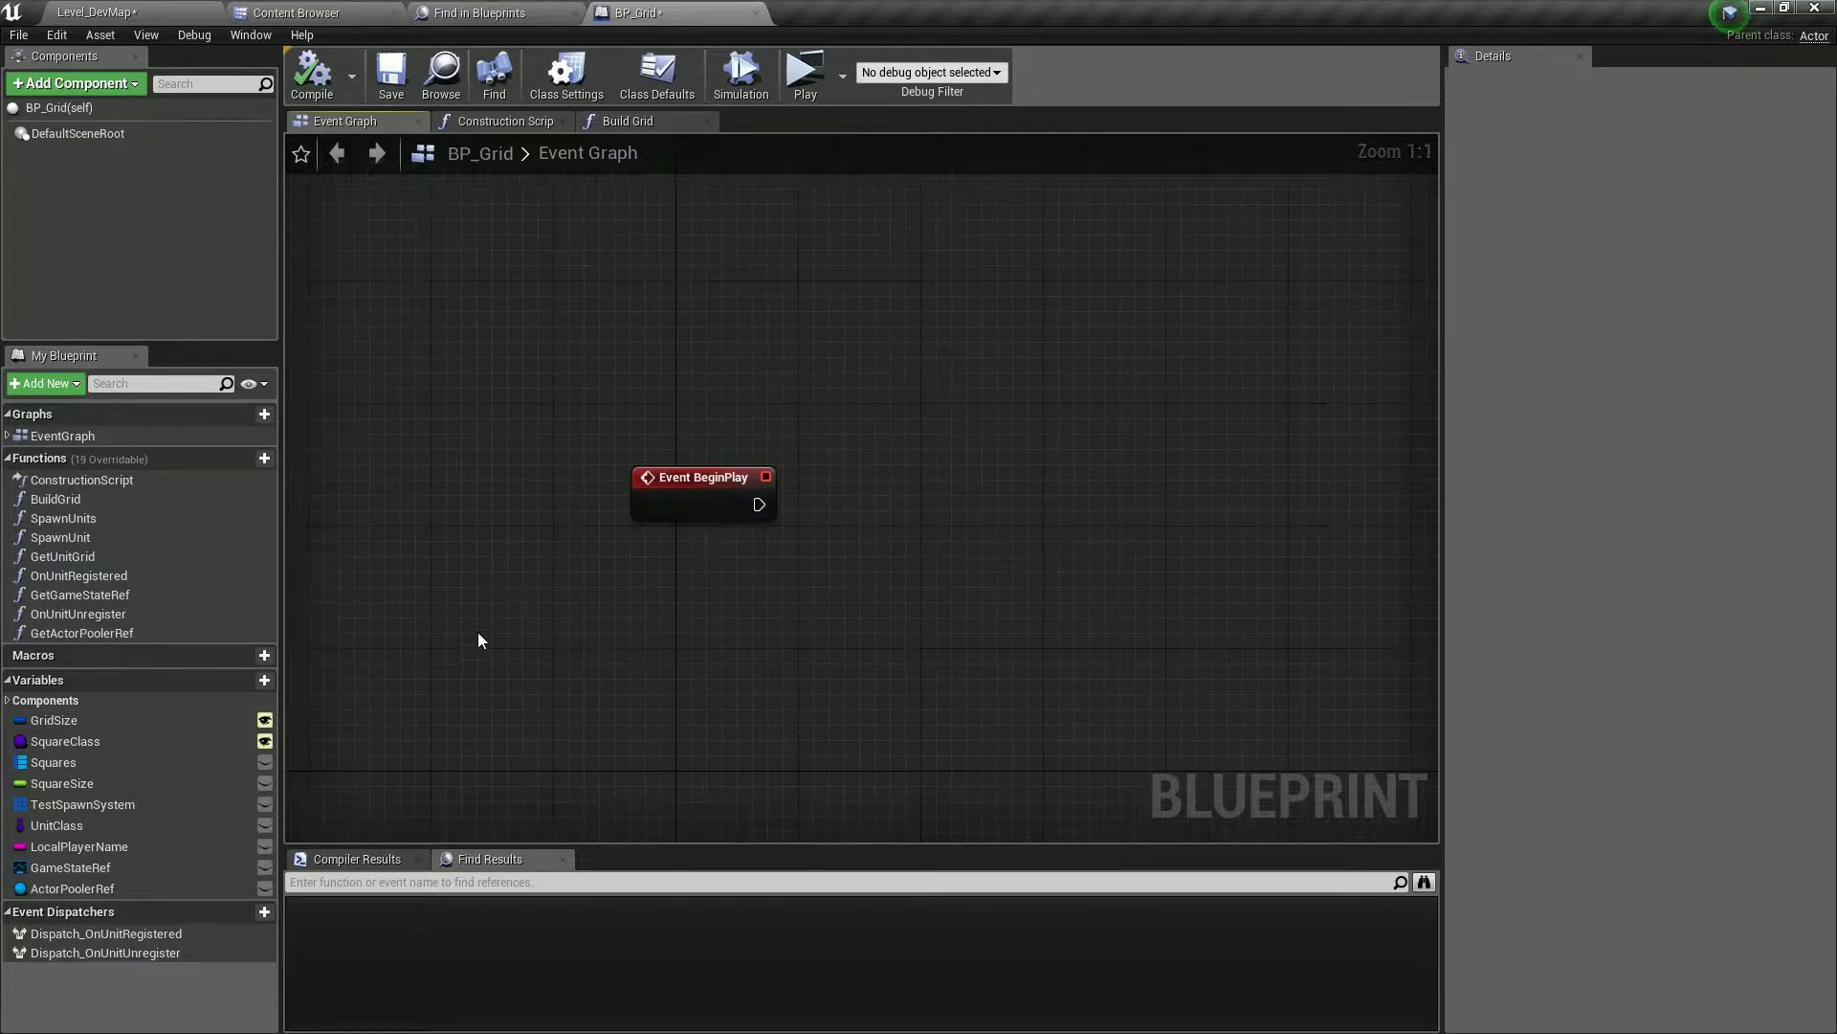
{"action": "left_click_drag", "start_coordinate": [55, 498], "coordinate": [948, 548]}
{"action": "mouse_move", "coordinate": [759, 505]}
{"action": "left_mouse_down"}
{"action": "mouse_move", "coordinate": [892, 563]}
{"action": "mouse_move", "coordinate": [759, 504]}
{"action": "left_mouse_up"}
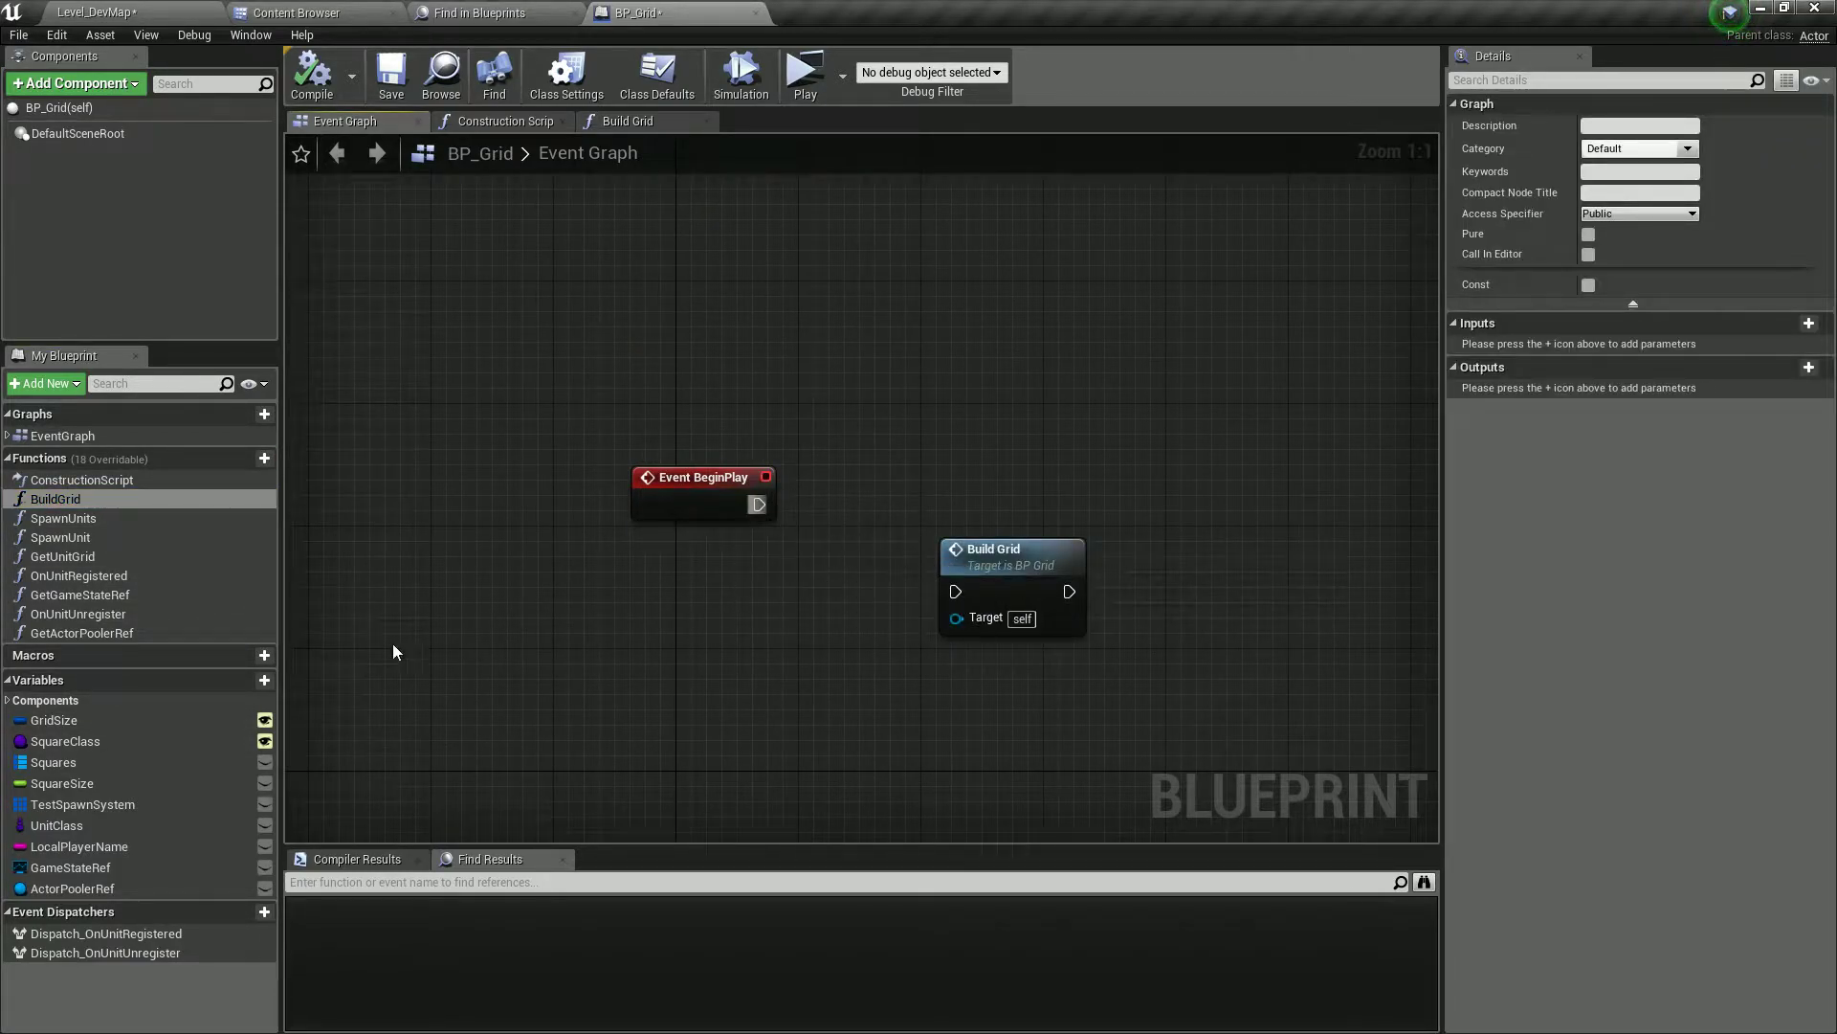
- Create a new Boolean variable named bEditor in BP_Grid
{"action": "left_click", "coordinate": [264, 680]}
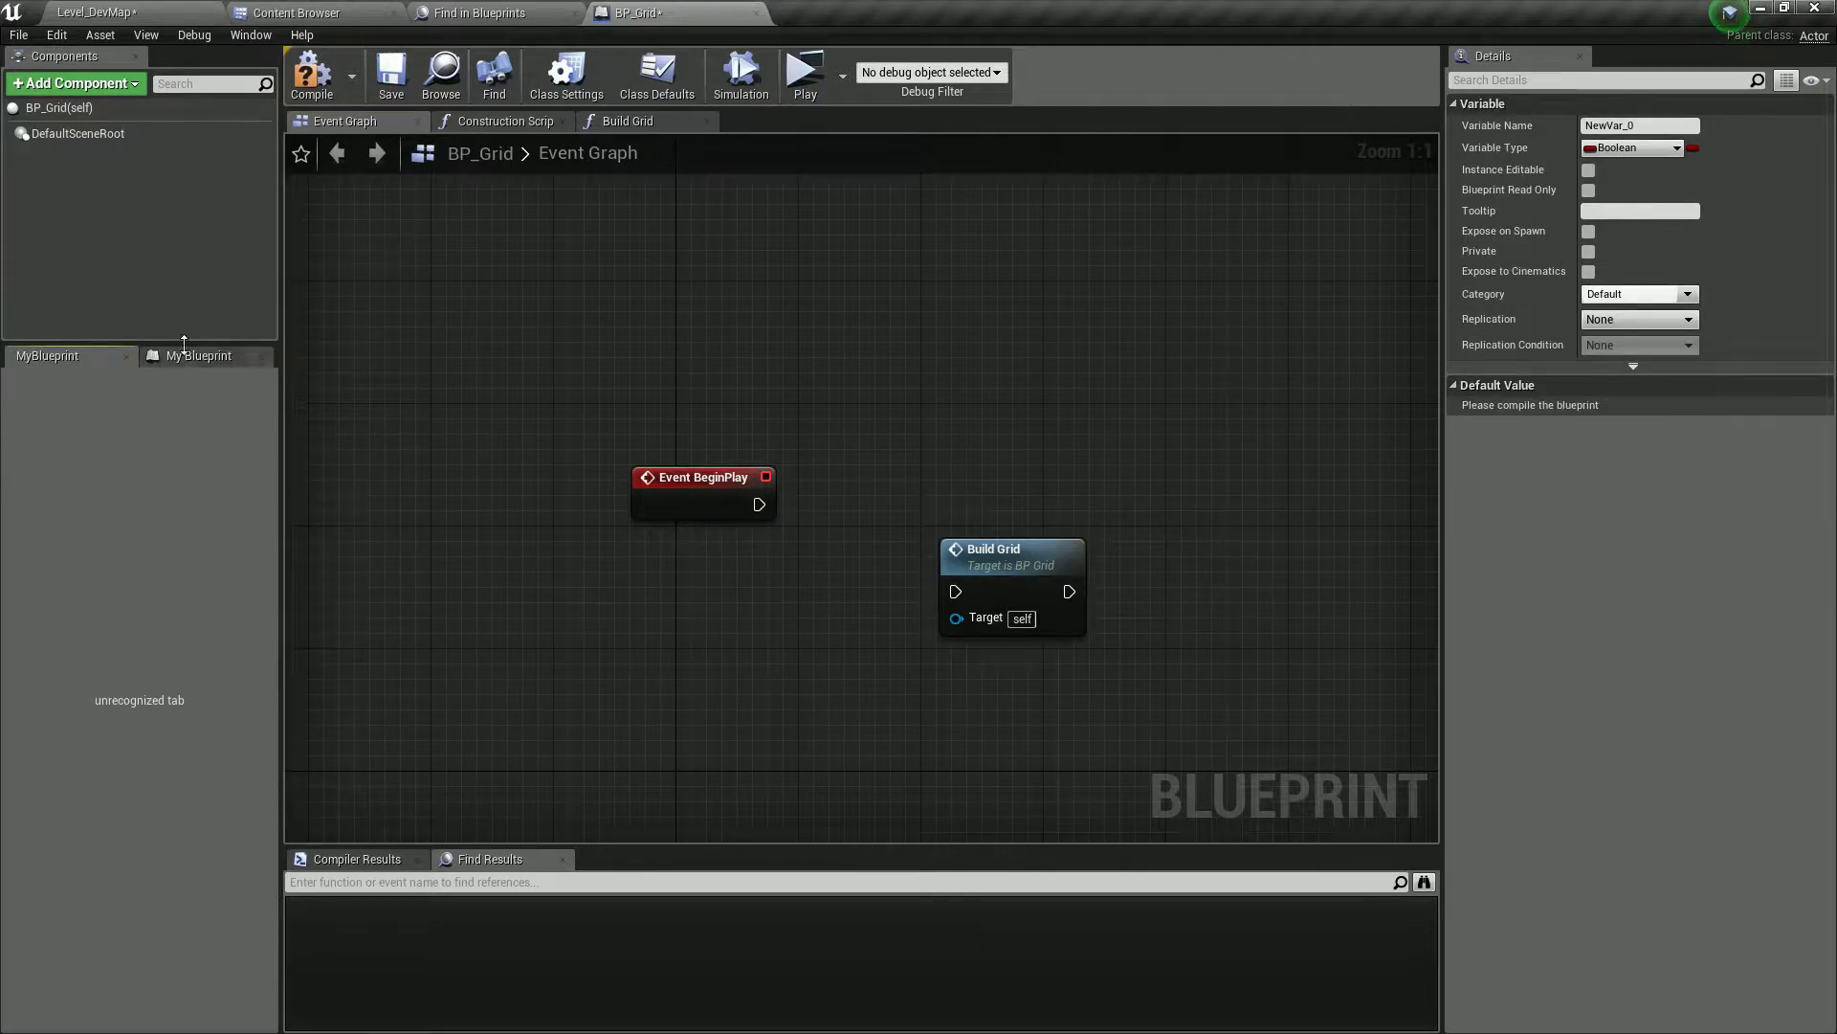
{"action": "type", "text": "b"}
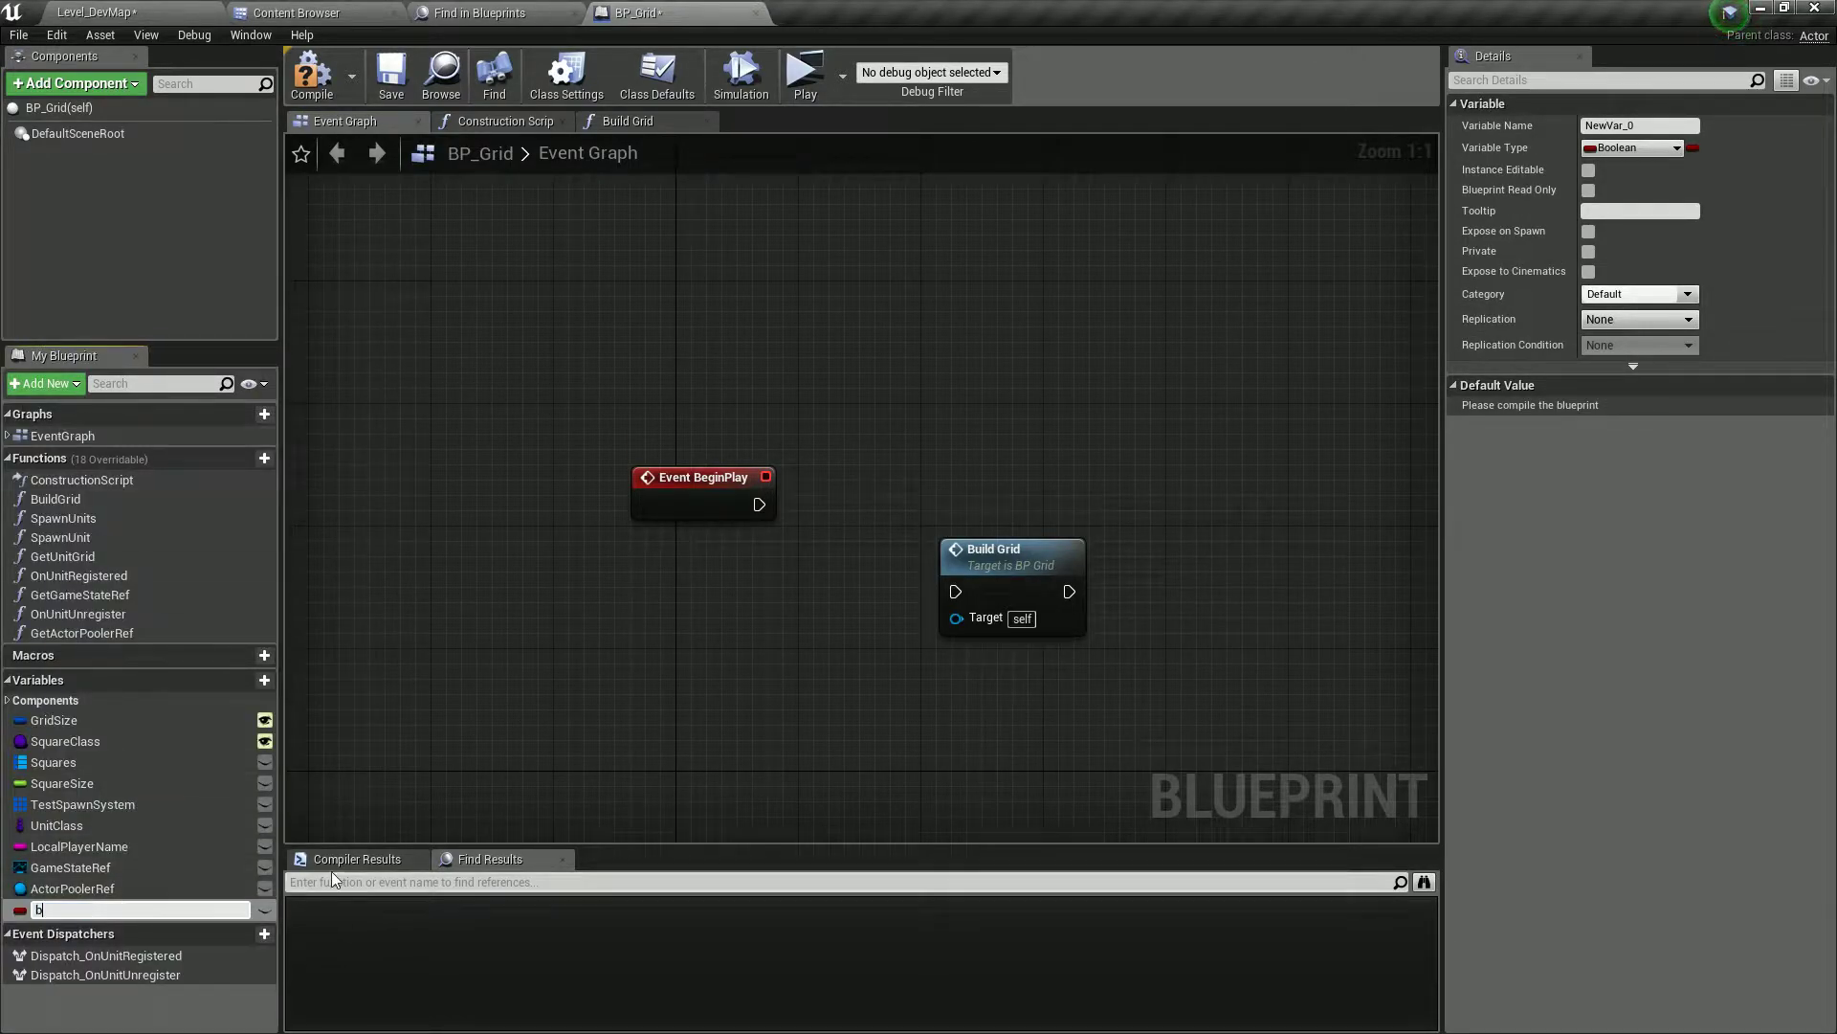
{"action": "type", "text": "Editor"}
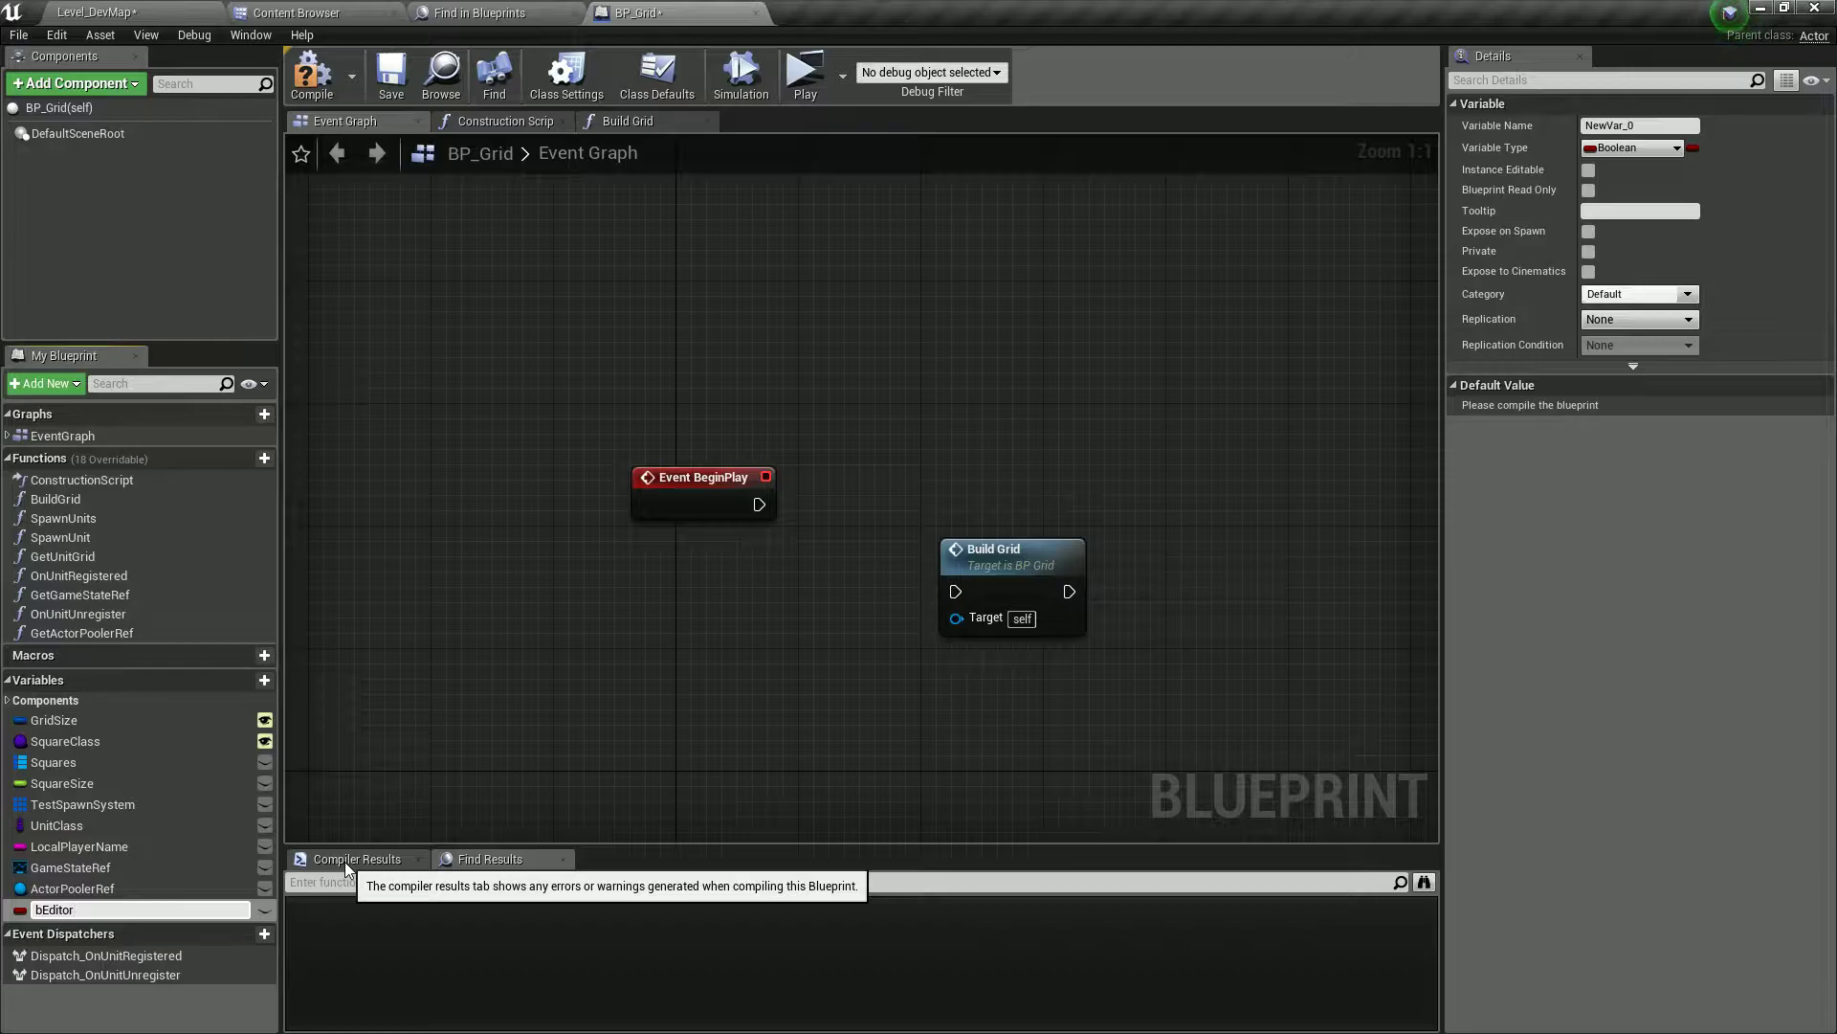
{"action": "key", "text": "Return"}
- Wire a Set bEditor node, left unchecked, between Event BeginPlay and Build Grid, and make bEditor true by default
{"action": "left_click_drag", "start_coordinate": [141, 908], "coordinate": [833, 504], "text": "alt"}
{"action": "left_click_drag", "start_coordinate": [1002, 578], "coordinate": [943, 504]}
{"action": "left_click", "coordinate": [842, 378]}
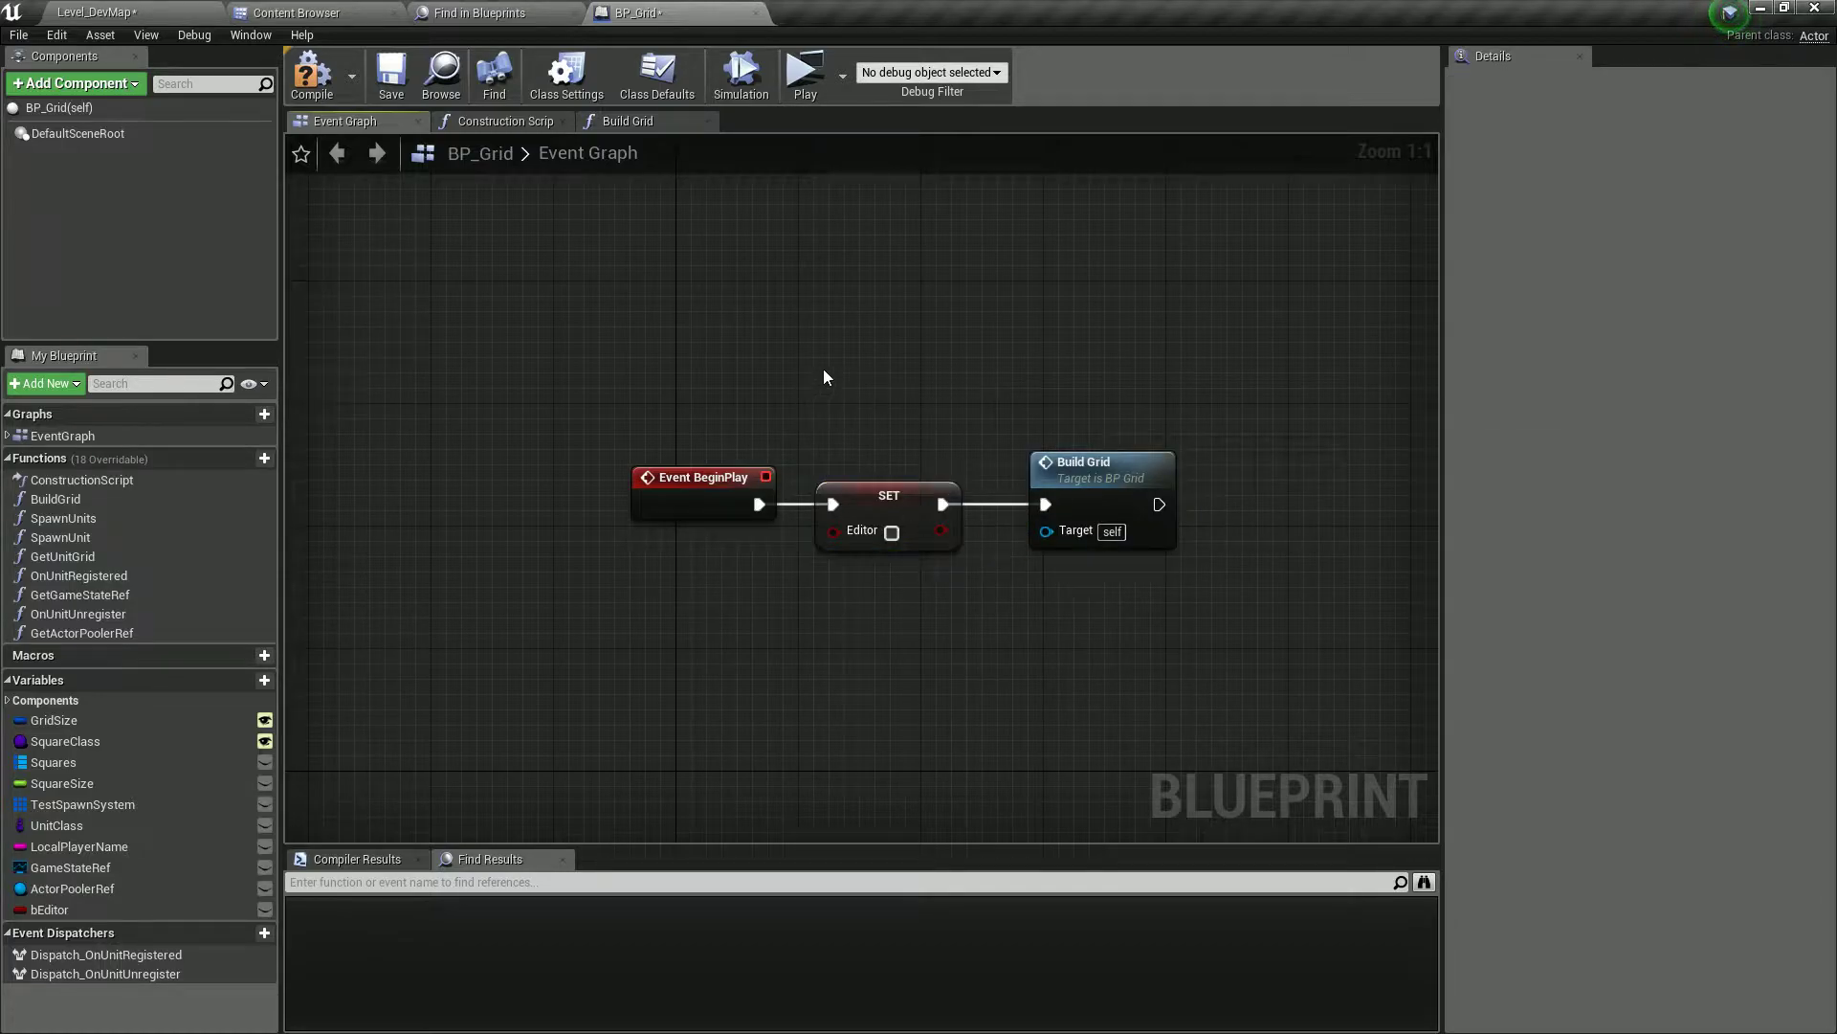
{"action": "left_click", "coordinate": [895, 507]}
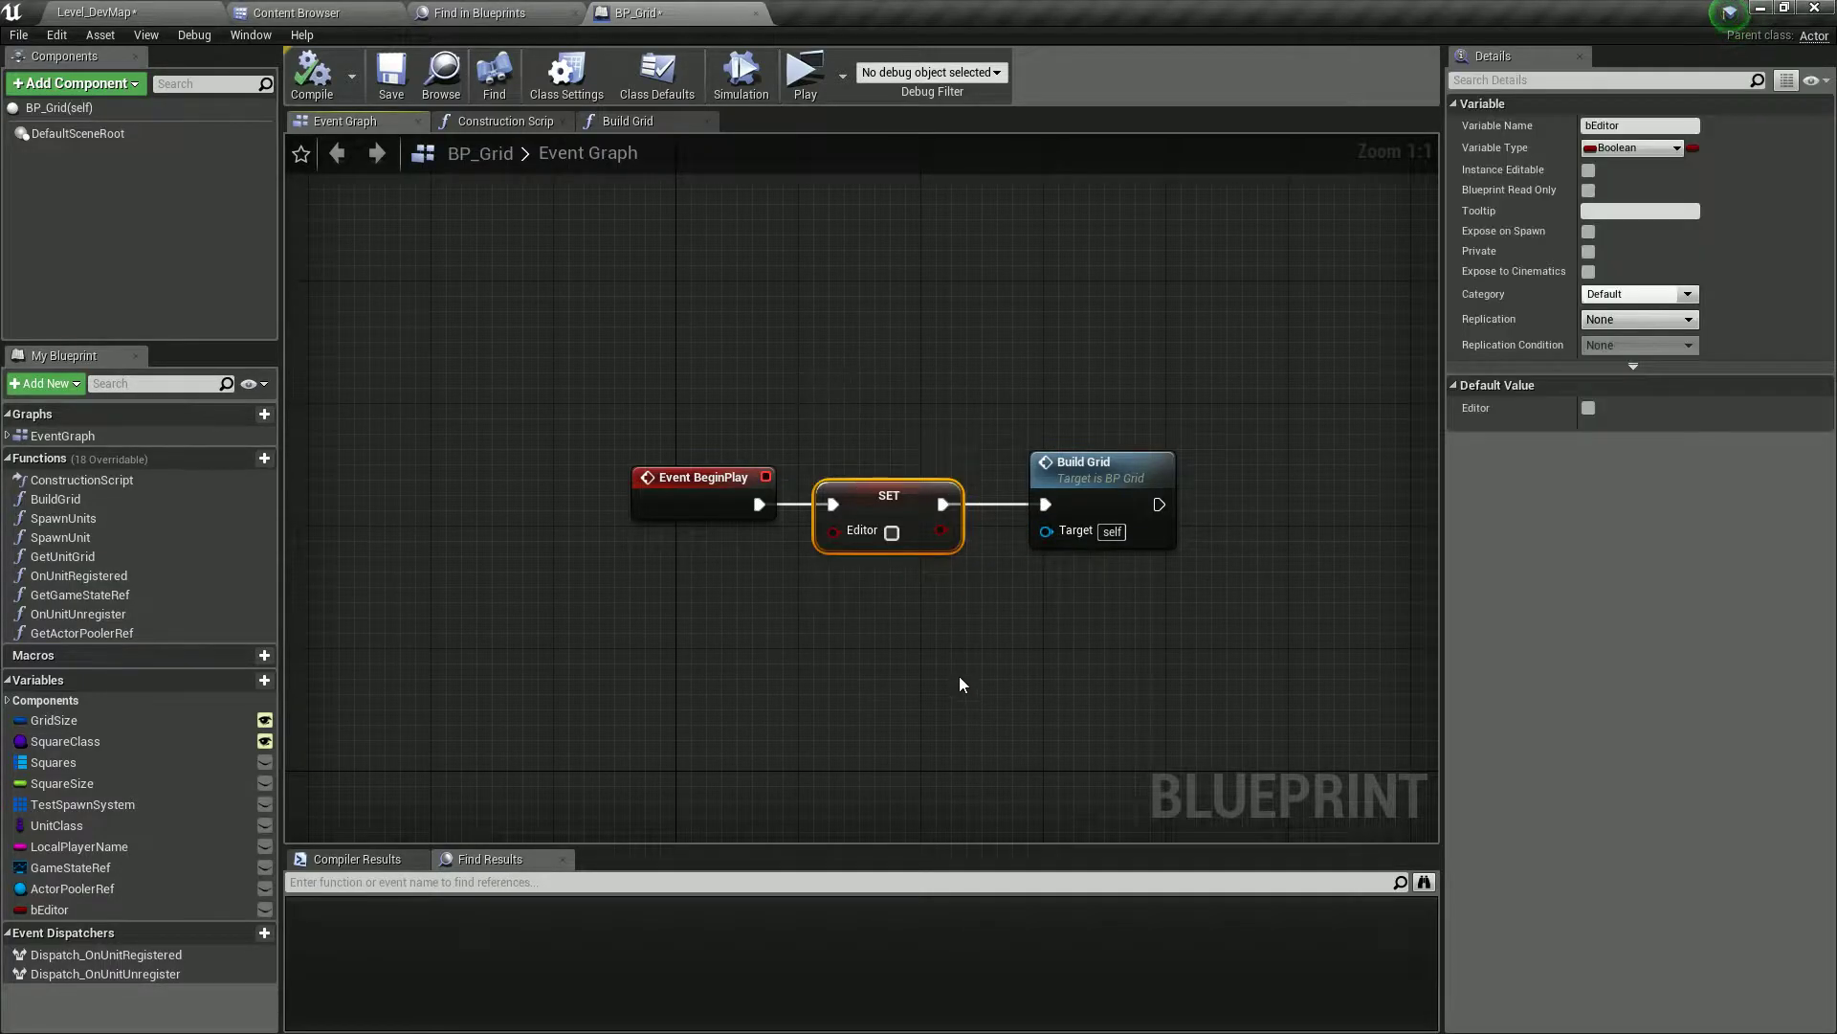
{"action": "left_click", "coordinate": [1589, 408]}
- In the Build Grid function, add a bEditor getter and a Branch between the inner For Loop and Add Child Actor Component
{"action": "double_click", "coordinate": [1051, 488]}
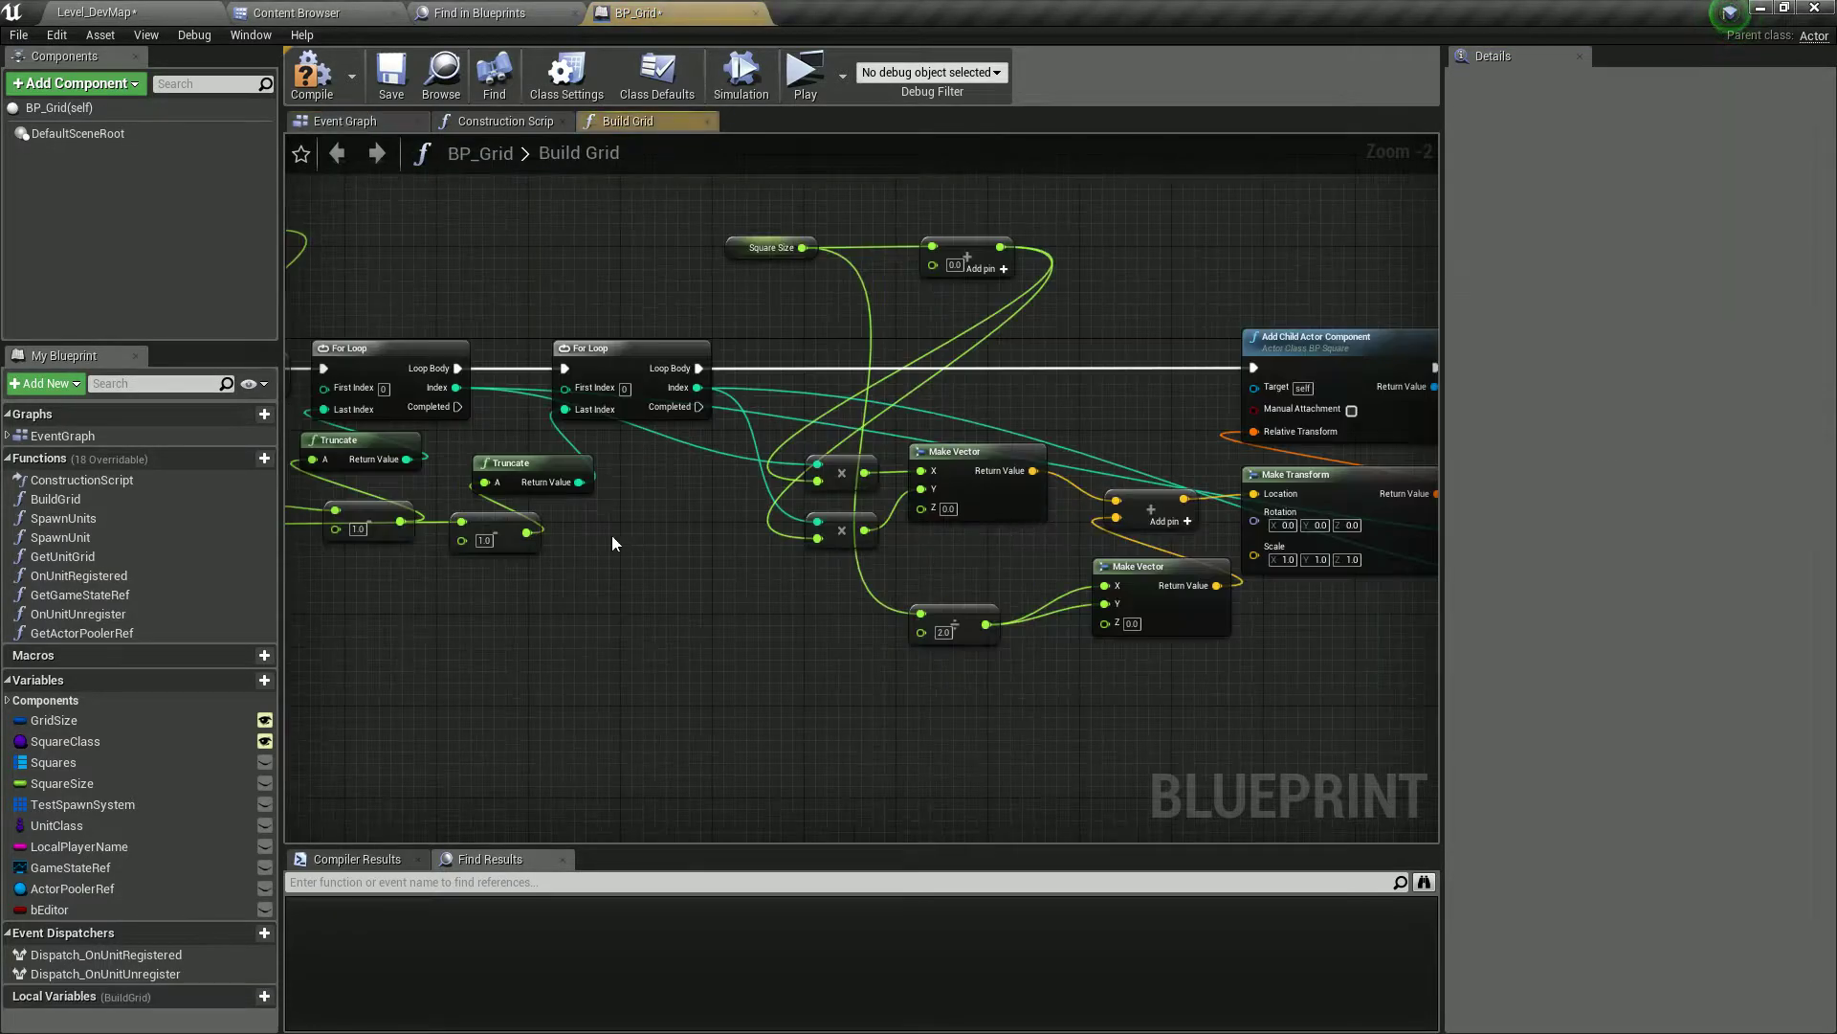
{"action": "right_click_drag", "start_coordinate": [1006, 467], "coordinate": [487, 445]}
{"action": "left_click_drag", "start_coordinate": [77, 909], "coordinate": [867, 370]}
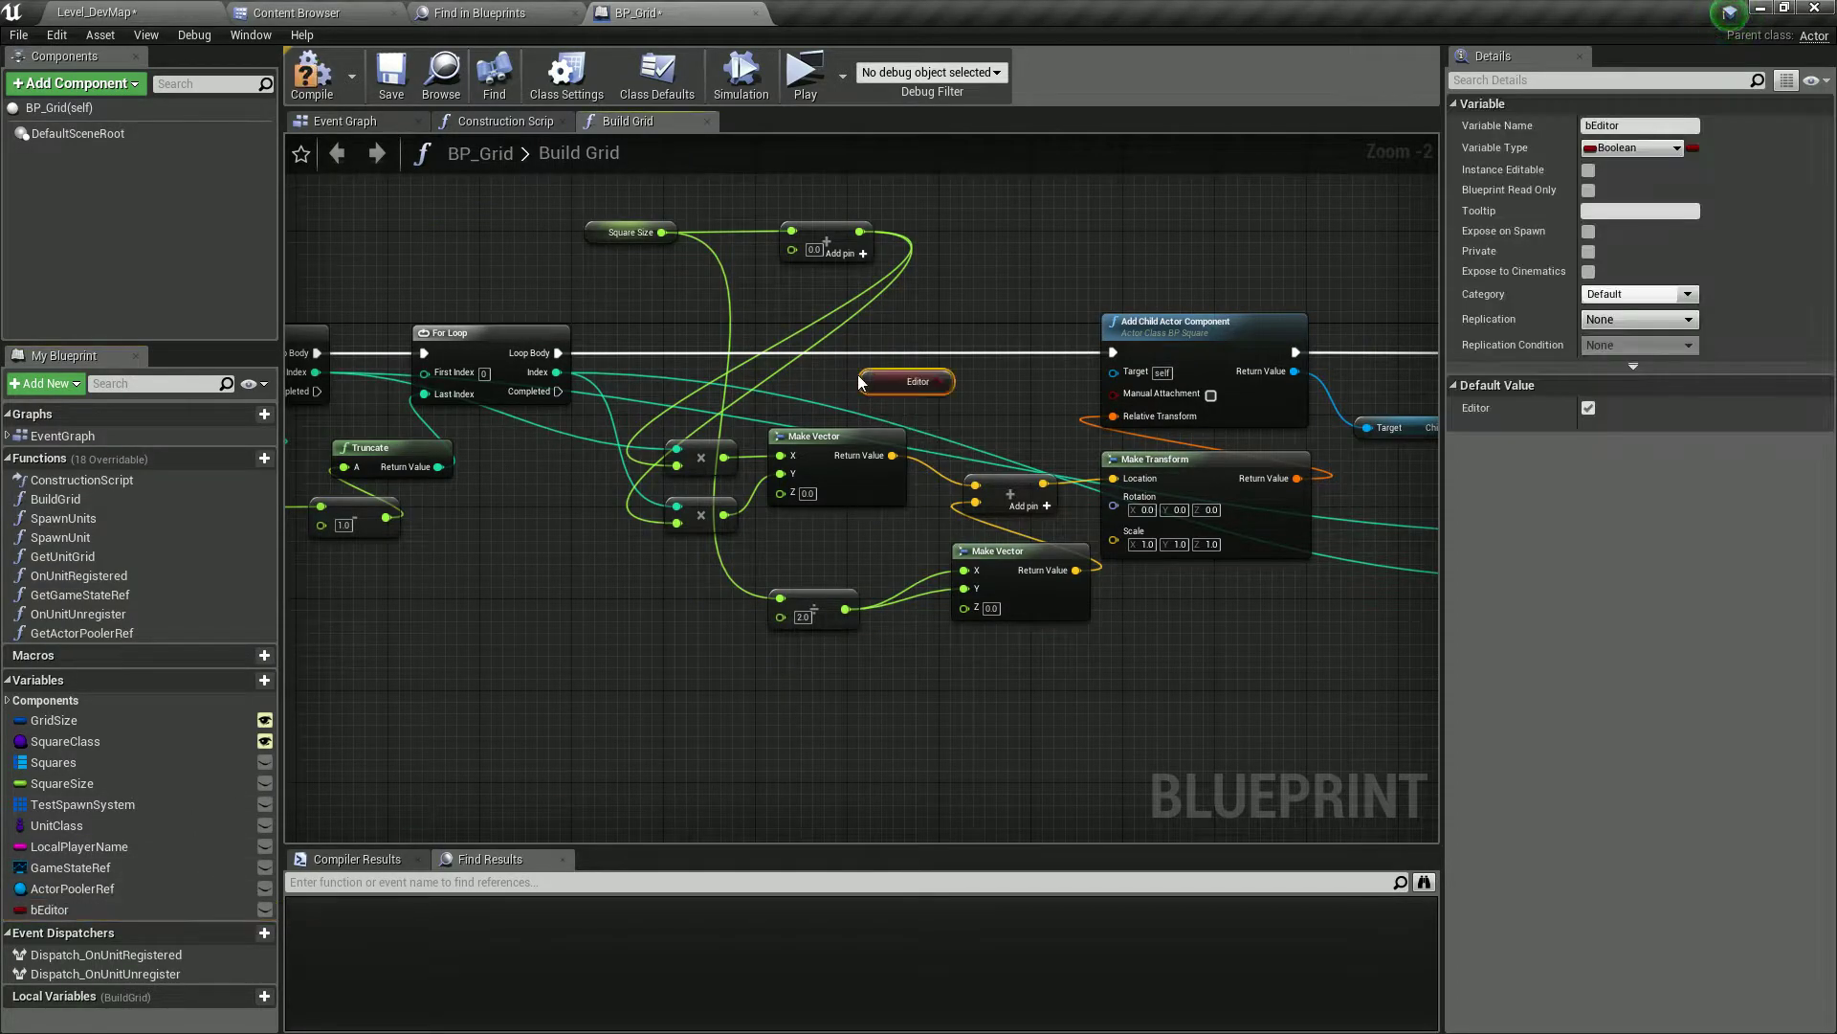
{"action": "scroll", "coordinate": [869, 367], "scroll_direction": "up", "scroll_amount": 2}
{"action": "key", "text": "b"}
{"action": "left_click", "coordinate": [858, 297]}
{"action": "left_click_drag", "start_coordinate": [919, 300], "coordinate": [936, 313]}
{"action": "mouse_move", "coordinate": [864, 386]}
{"action": "left_mouse_down"}
{"action": "mouse_move", "coordinate": [867, 425]}
{"action": "mouse_move", "coordinate": [907, 381]}
{"action": "mouse_move", "coordinate": [890, 376]}
{"action": "left_mouse_up"}
{"action": "left_click_drag", "start_coordinate": [455, 349], "coordinate": [887, 348]}
- Feed the Branch's Condition from the bEditor getter through a NOT node
{"action": "left_click_drag", "start_coordinate": [933, 417], "coordinate": [890, 375]}
{"action": "type", "text": "not"}
{"action": "left_click", "coordinate": [1015, 562]}
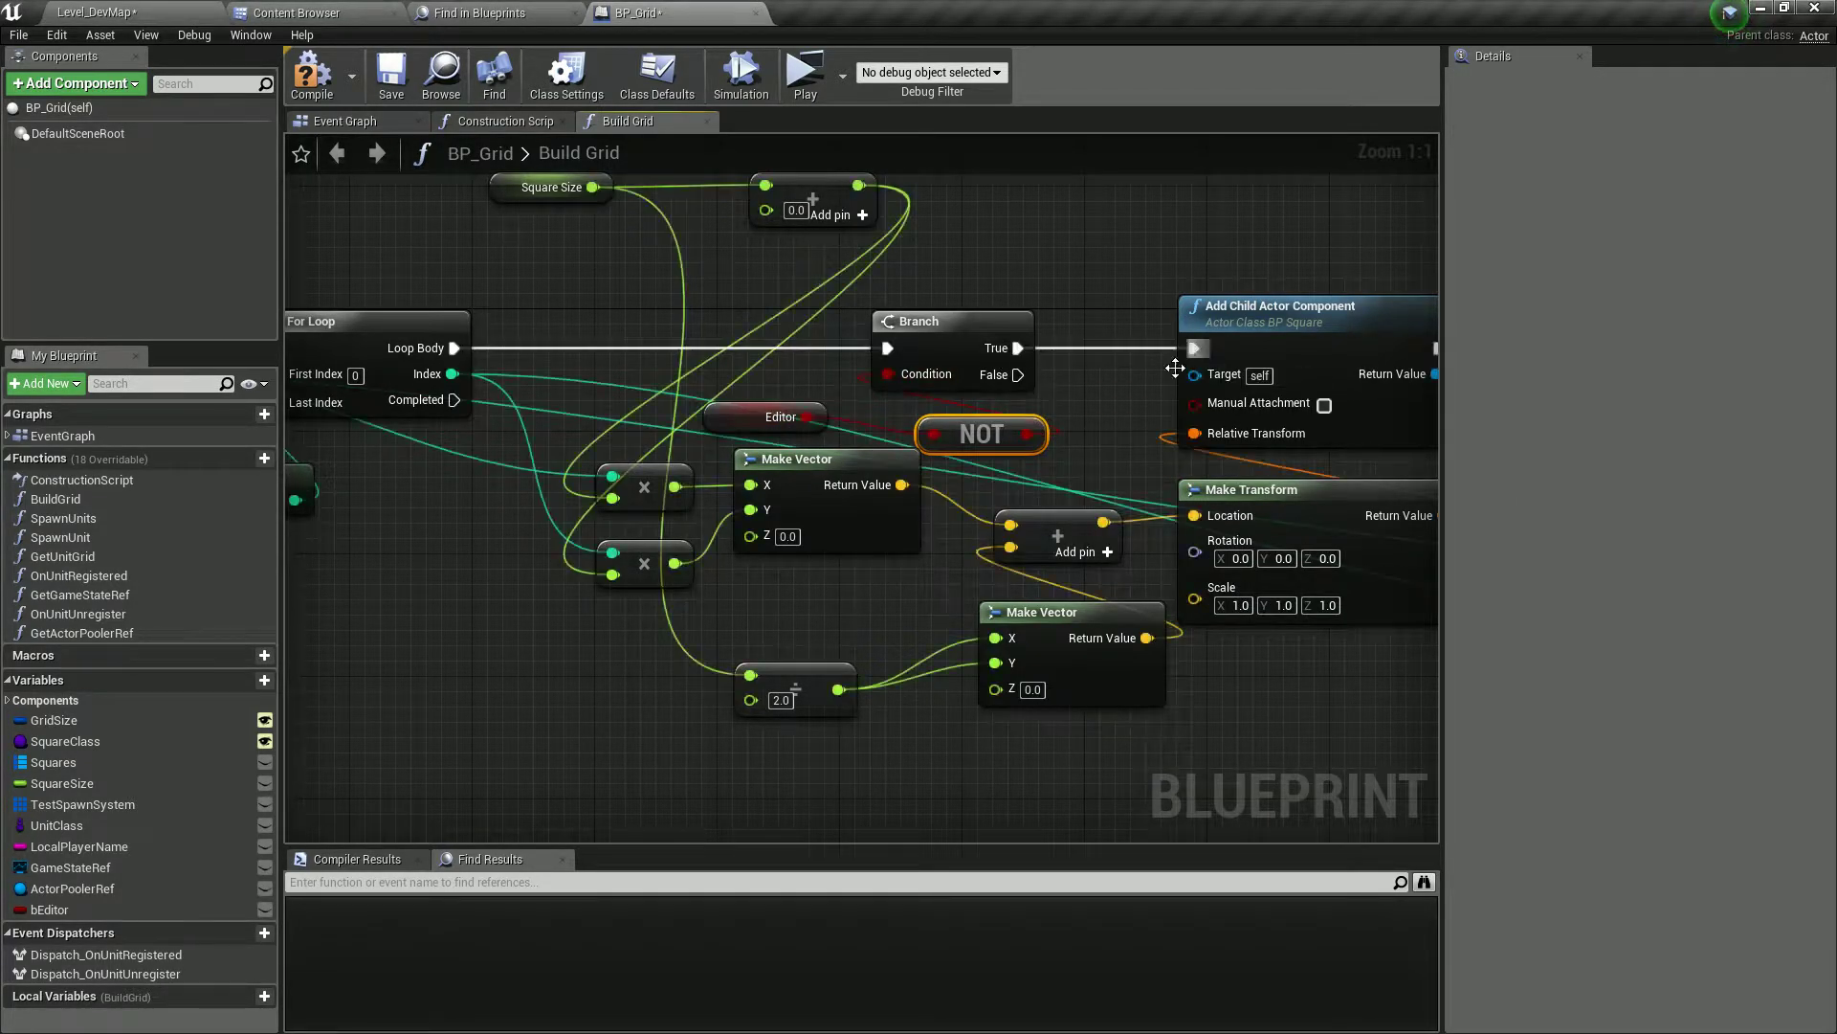
- Add a Draw Debug Box node on the Branch's False output and connect the summed location vector to its Center
{"action": "right_click_drag", "start_coordinate": [1084, 396], "coordinate": [798, 365]}
{"action": "left_click_drag", "start_coordinate": [731, 343], "coordinate": [984, 696]}
{"action": "type", "text": "draw deb"}
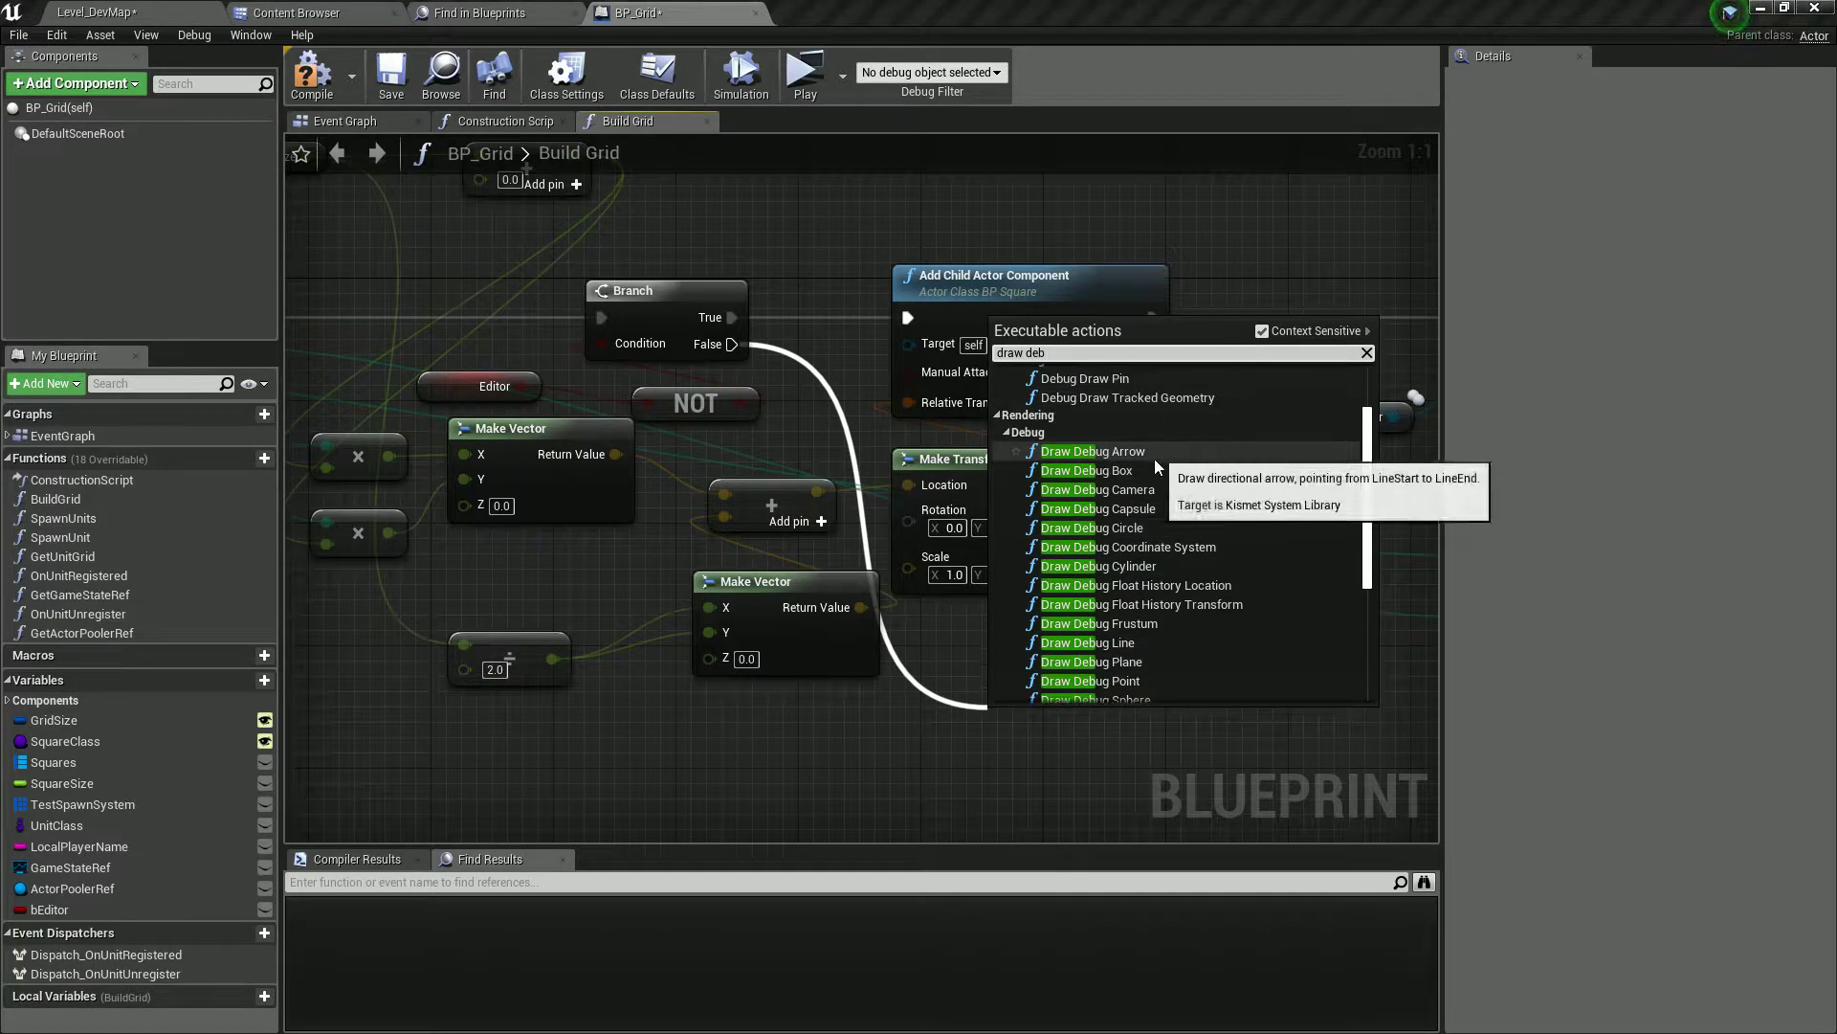
{"action": "left_click", "coordinate": [1134, 470]}
{"action": "mouse_move", "coordinate": [1053, 575]}
{"action": "right_mouse_down"}
{"action": "mouse_move", "coordinate": [746, 373]}
{"action": "mouse_move", "coordinate": [852, 459]}
{"action": "right_mouse_up"}
{"action": "right_click_drag", "start_coordinate": [770, 577], "coordinate": [867, 549]}
{"action": "scroll", "coordinate": [867, 549], "scroll_direction": "down", "scroll_amount": 1}
{"action": "left_click", "coordinate": [965, 437]}
{"action": "mouse_move", "coordinate": [735, 372]}
{"action": "left_mouse_down"}
{"action": "mouse_move", "coordinate": [884, 457]}
{"action": "mouse_move", "coordinate": [947, 600]}
{"action": "left_mouse_up"}
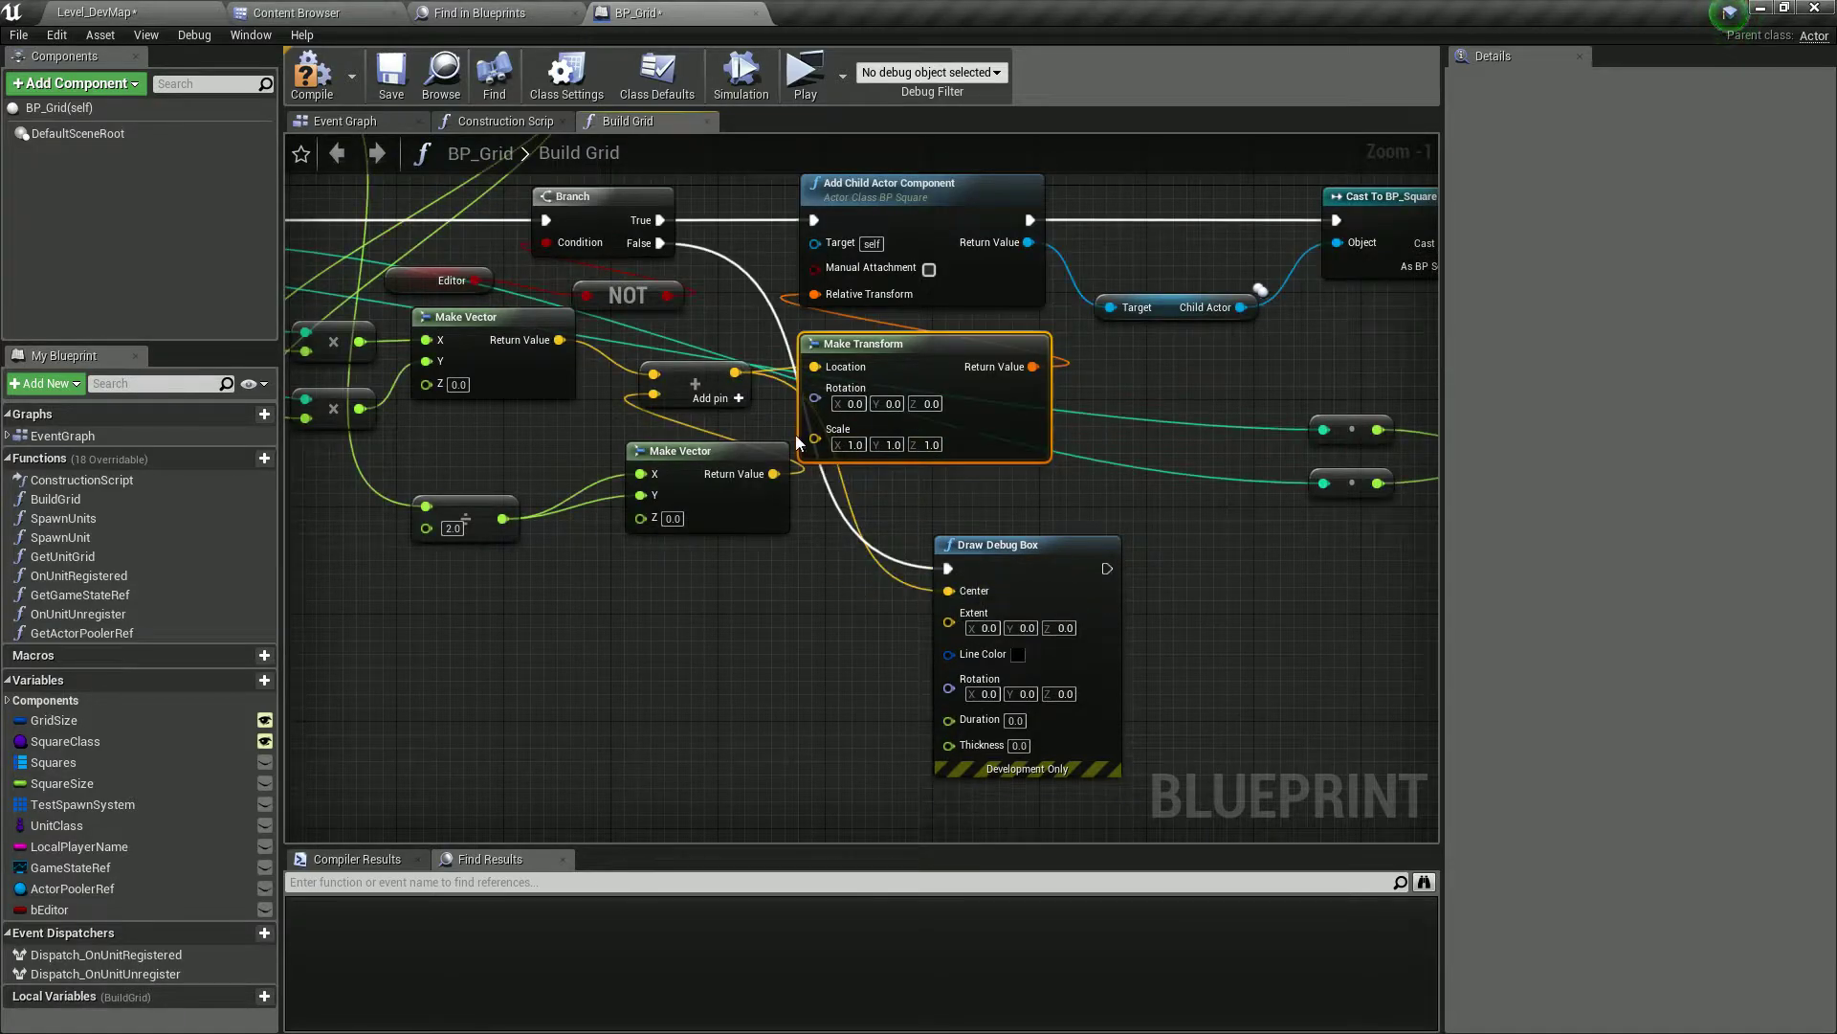
- Try adding a separate Make Vector node beside Draw Debug Box for the box's extent
{"action": "mouse_move", "coordinate": [733, 374]}
{"action": "left_mouse_down"}
{"action": "mouse_move", "coordinate": [720, 636]}
{"action": "mouse_move", "coordinate": [951, 621]}
{"action": "mouse_move", "coordinate": [766, 625]}
{"action": "mouse_move", "coordinate": [775, 605]}
{"action": "left_mouse_up"}
{"action": "type", "text": "make vector"}
{"action": "key", "text": "Return"}
{"action": "left_click", "coordinate": [651, 586]}
{"action": "right_click_drag", "start_coordinate": [651, 586], "coordinate": [1040, 659]}
{"action": "scroll", "coordinate": [991, 629], "scroll_direction": "down", "scroll_amount": 3}
{"action": "scroll", "coordinate": [874, 356], "scroll_direction": "up", "scroll_amount": 2}
{"action": "right_click_drag", "start_coordinate": [860, 374], "coordinate": [645, 344]}
- Connect Square Size directly to Draw Debug Box's Extent, delete the unused Make Vector, and move the conversion node near the box node
{"action": "mouse_move", "coordinate": [555, 277]}
{"action": "left_mouse_down"}
{"action": "mouse_move", "coordinate": [935, 752]}
{"action": "mouse_move", "coordinate": [708, 574]}
{"action": "mouse_move", "coordinate": [553, 279]}
{"action": "left_mouse_up"}
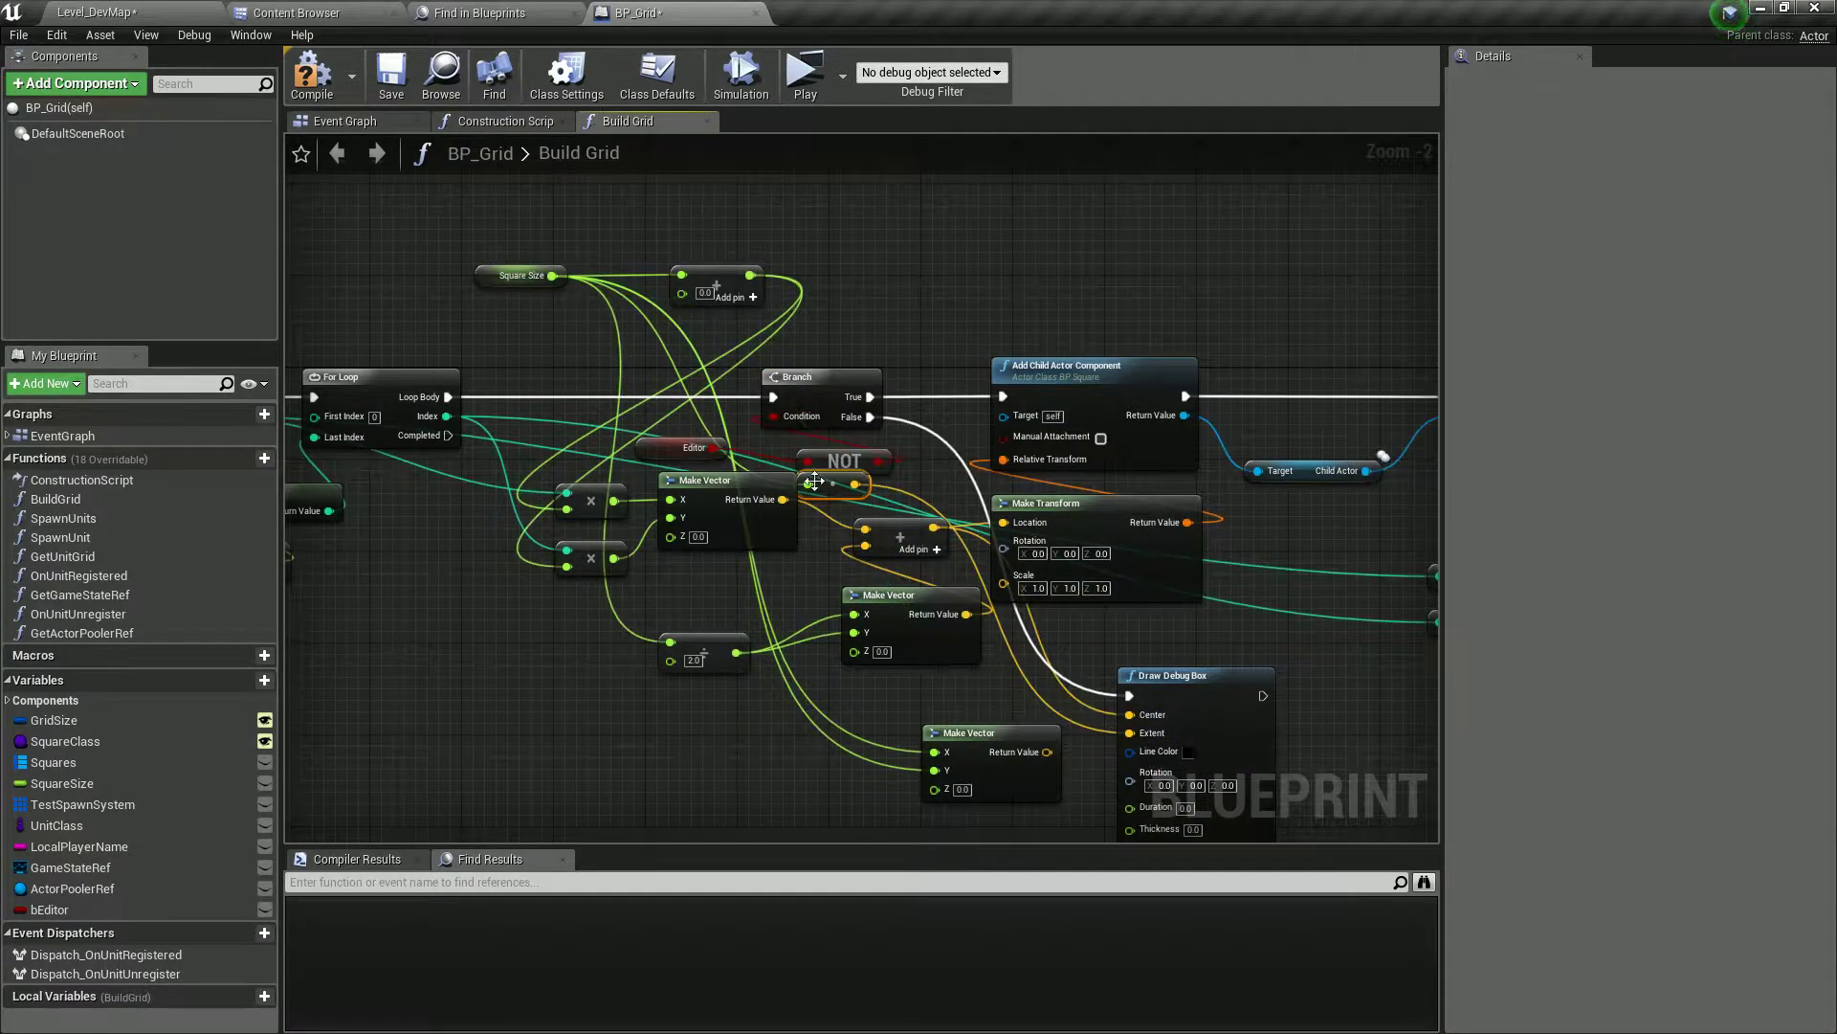
{"action": "left_click", "coordinate": [968, 732]}
{"action": "key", "text": "Delete"}
{"action": "left_click_drag", "start_coordinate": [830, 484], "coordinate": [993, 737]}
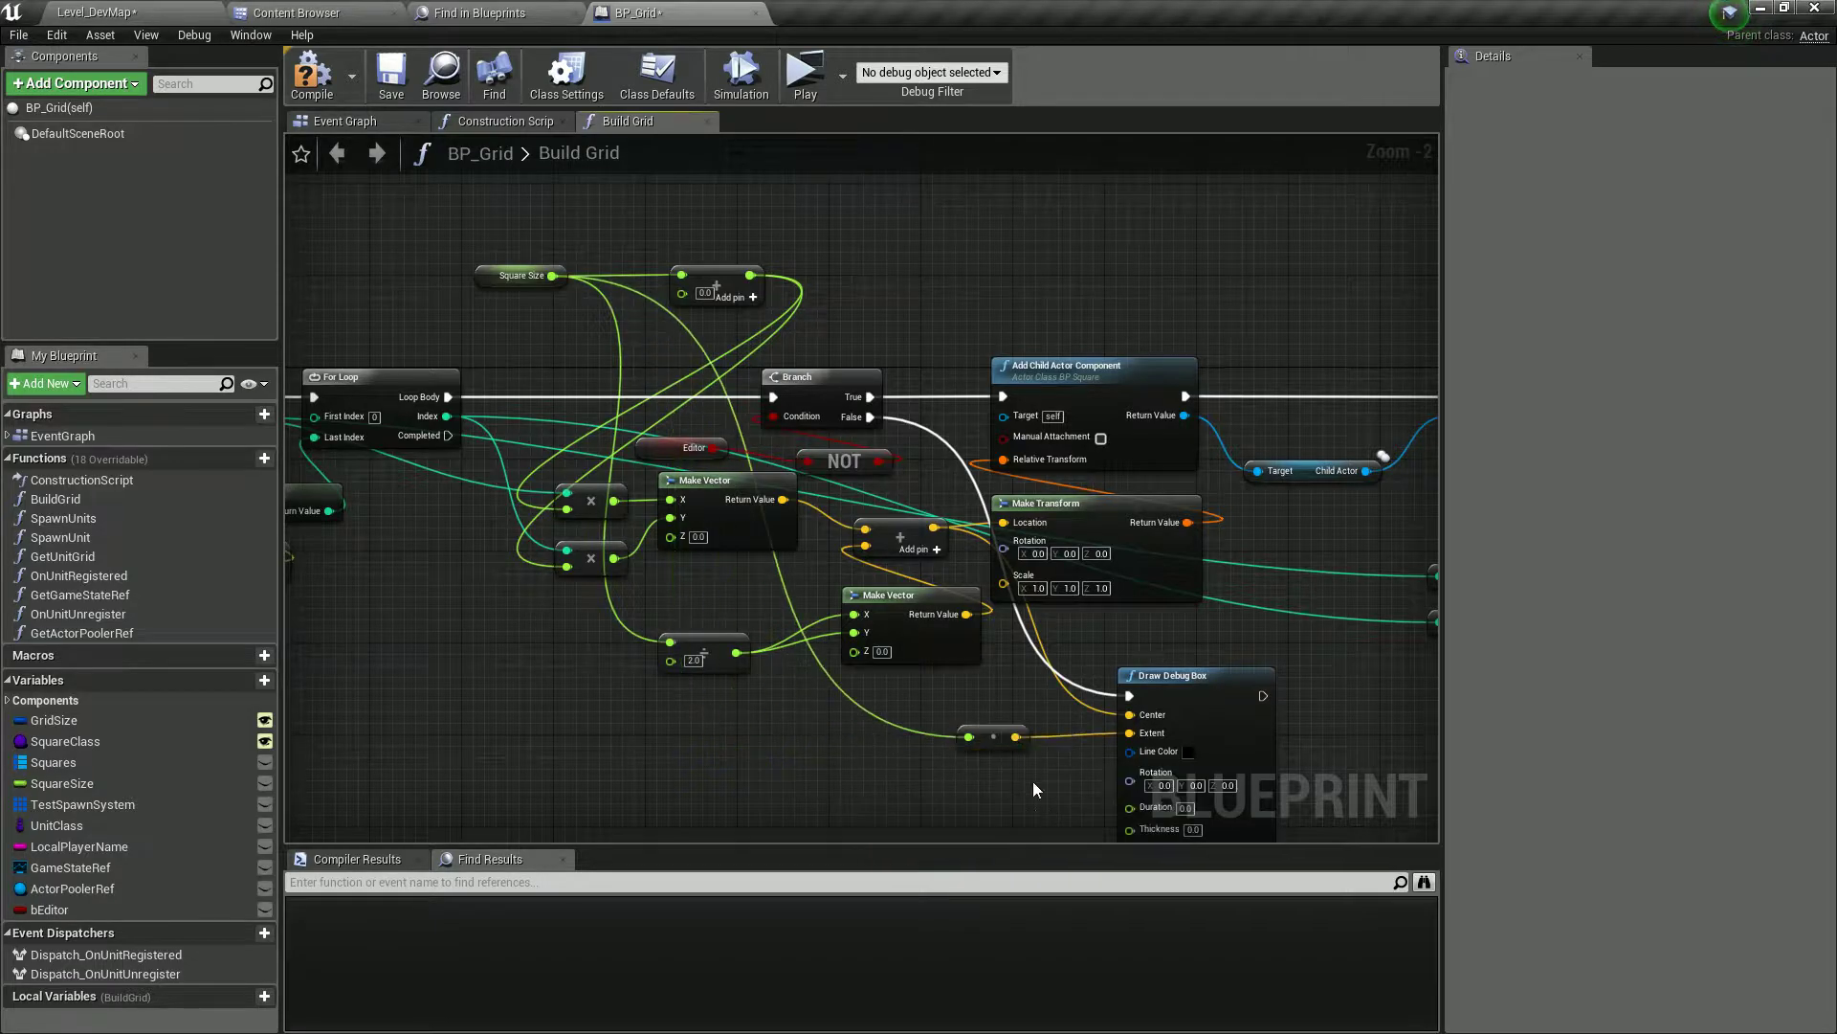
- Set the Draw Debug Box node's Thickness to 5
{"action": "scroll", "coordinate": [1046, 799], "scroll_direction": "up", "scroll_amount": 2}
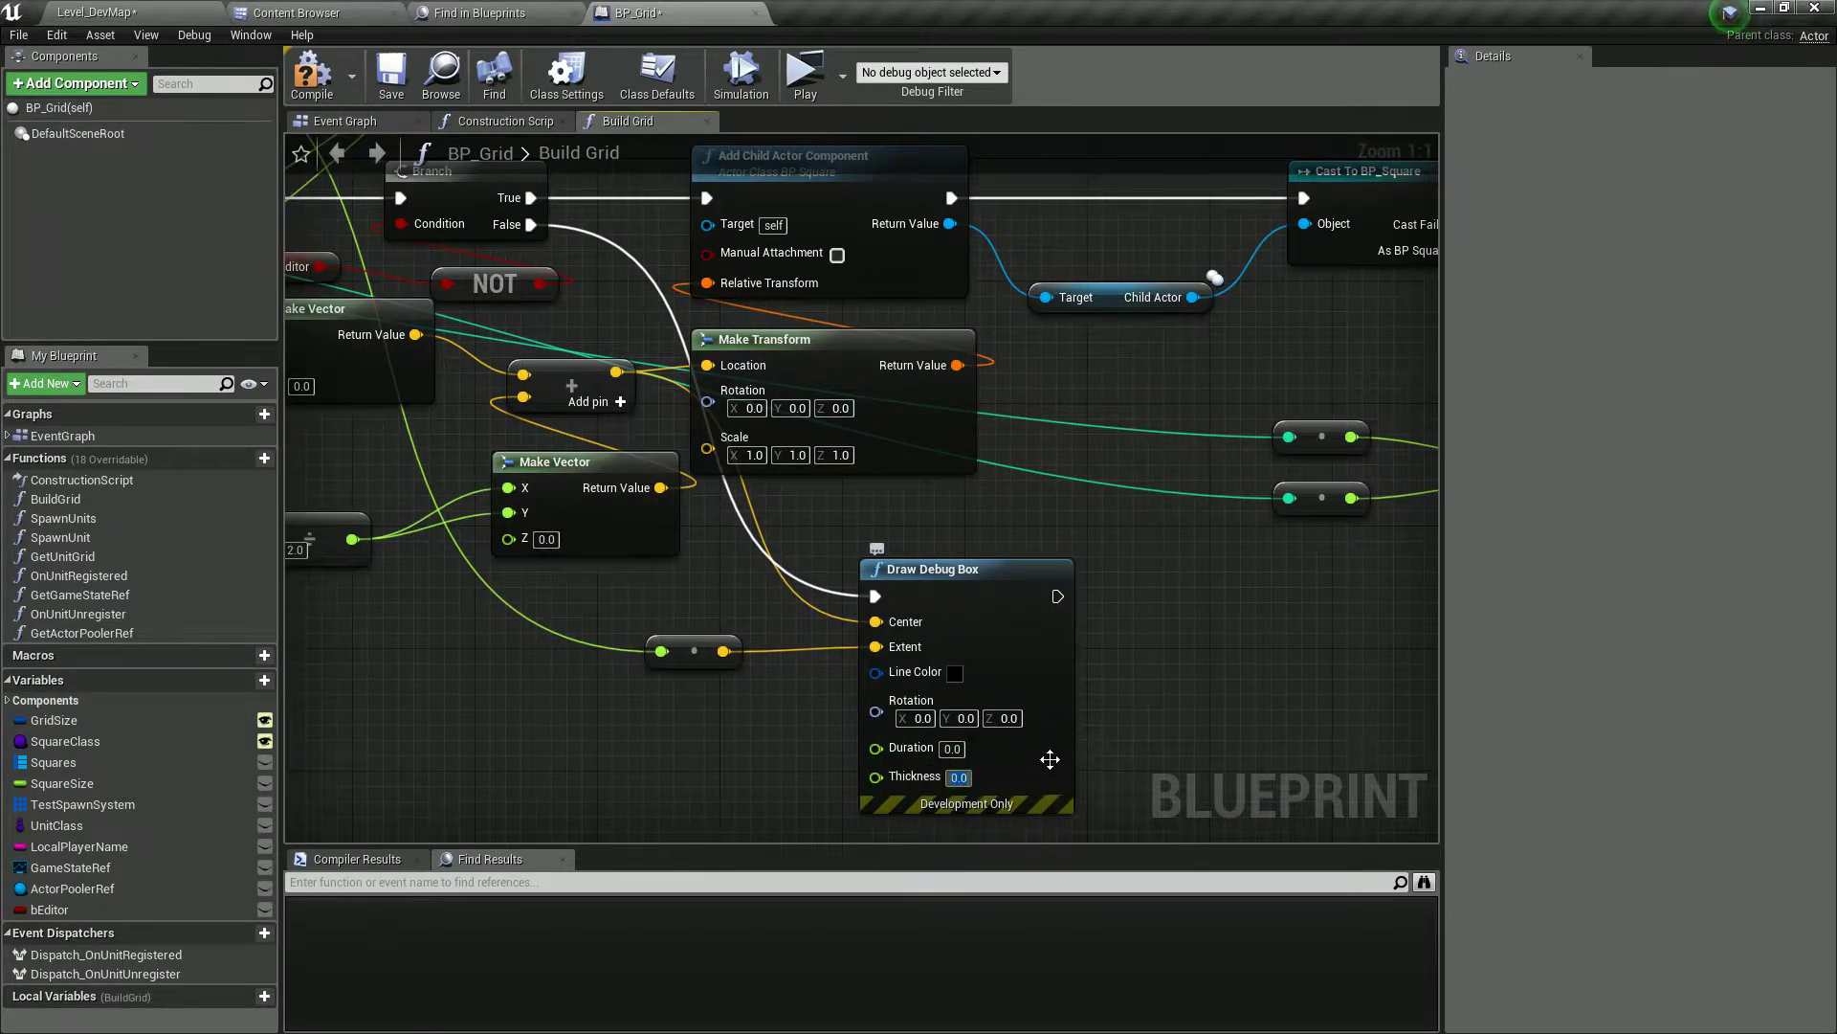
{"action": "type", "text": "5"}
{"action": "key", "text": "Return"}
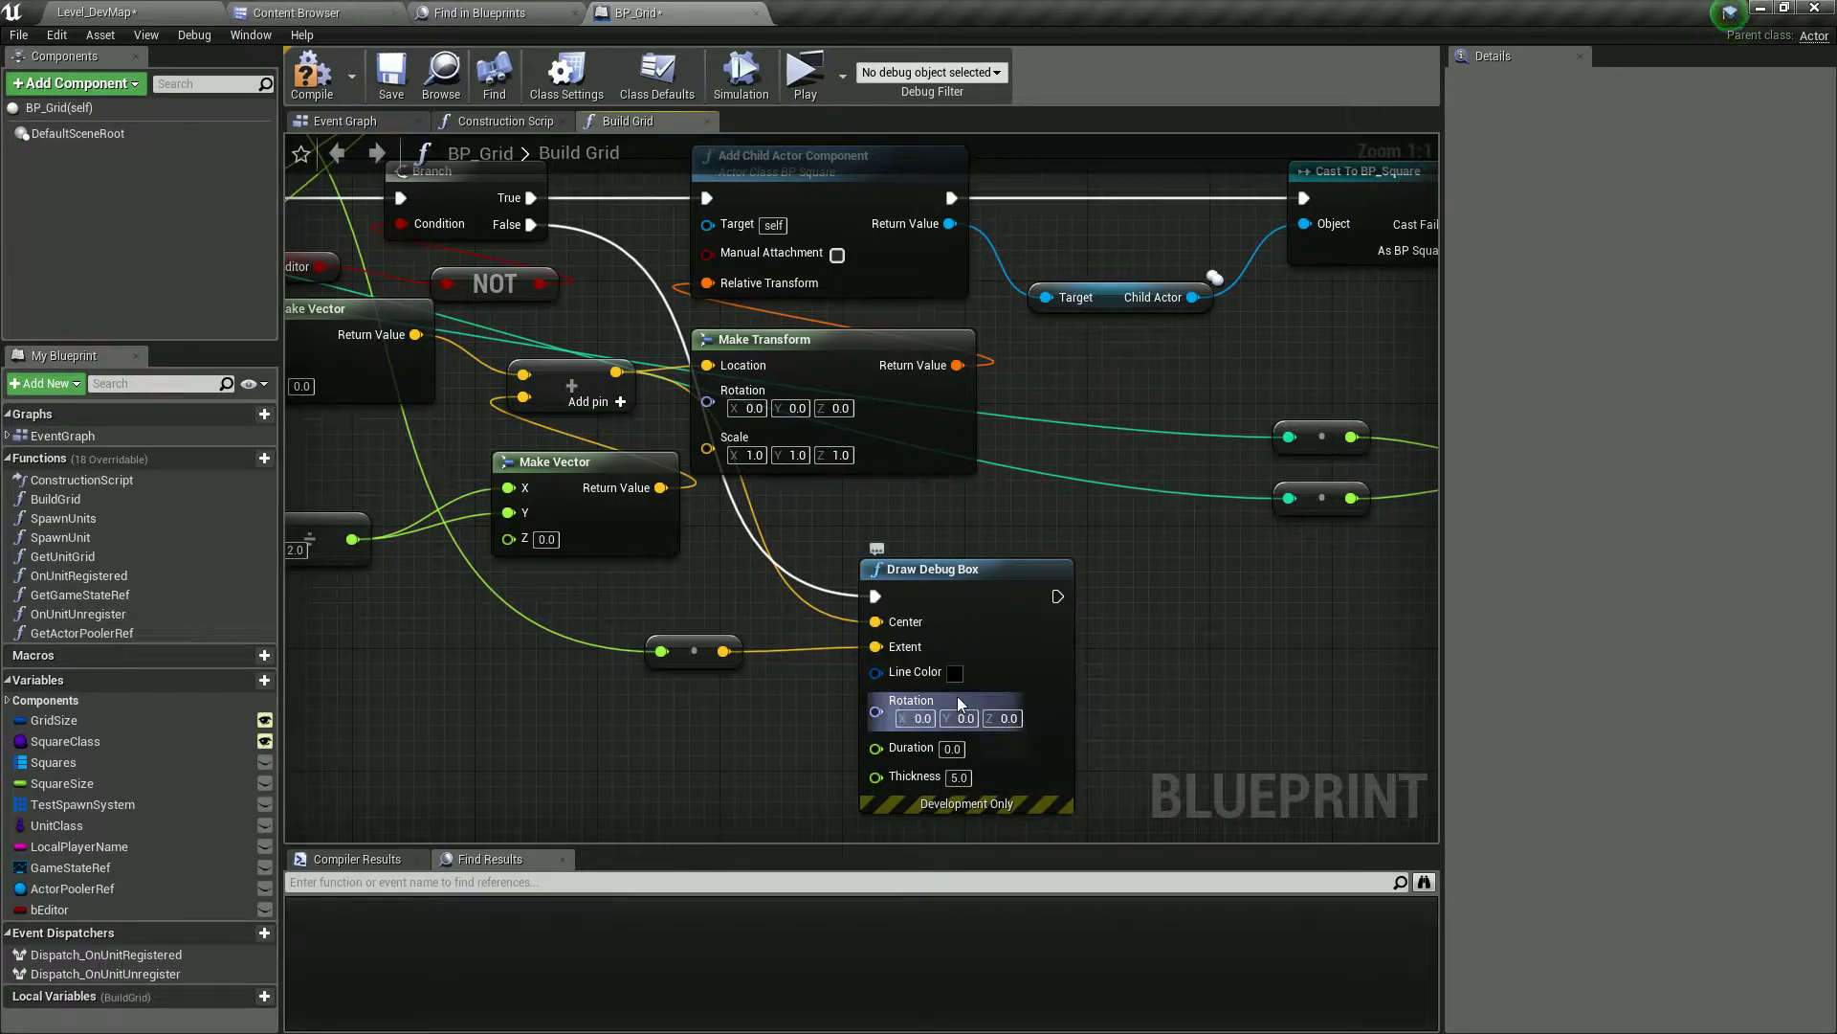
- Set the Draw Debug Box node's Line Color to a fully bright green
{"action": "left_click", "coordinate": [954, 674]}
{"action": "left_click_drag", "start_coordinate": [1235, 768], "coordinate": [1237, 585]}
{"action": "left_click", "coordinate": [1087, 763]}
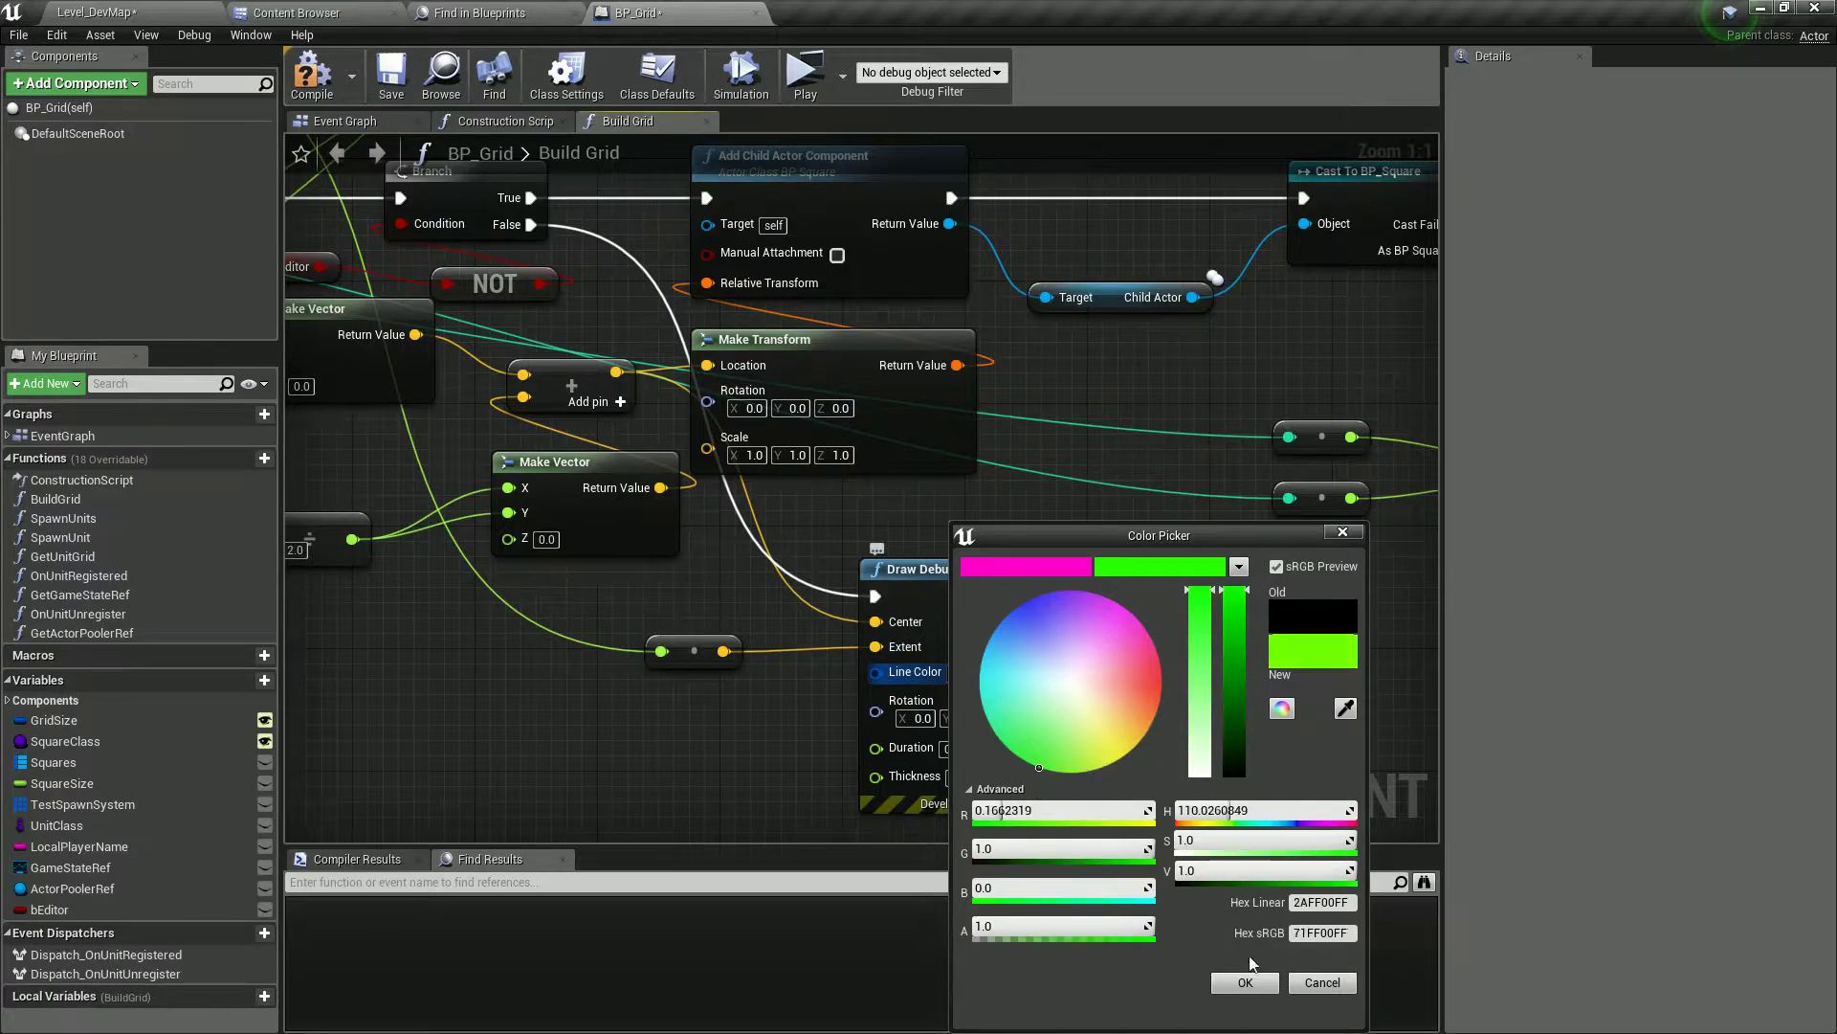
{"action": "left_click", "coordinate": [1245, 982]}
{"action": "scroll", "coordinate": [1034, 590], "scroll_direction": "down", "scroll_amount": 2}
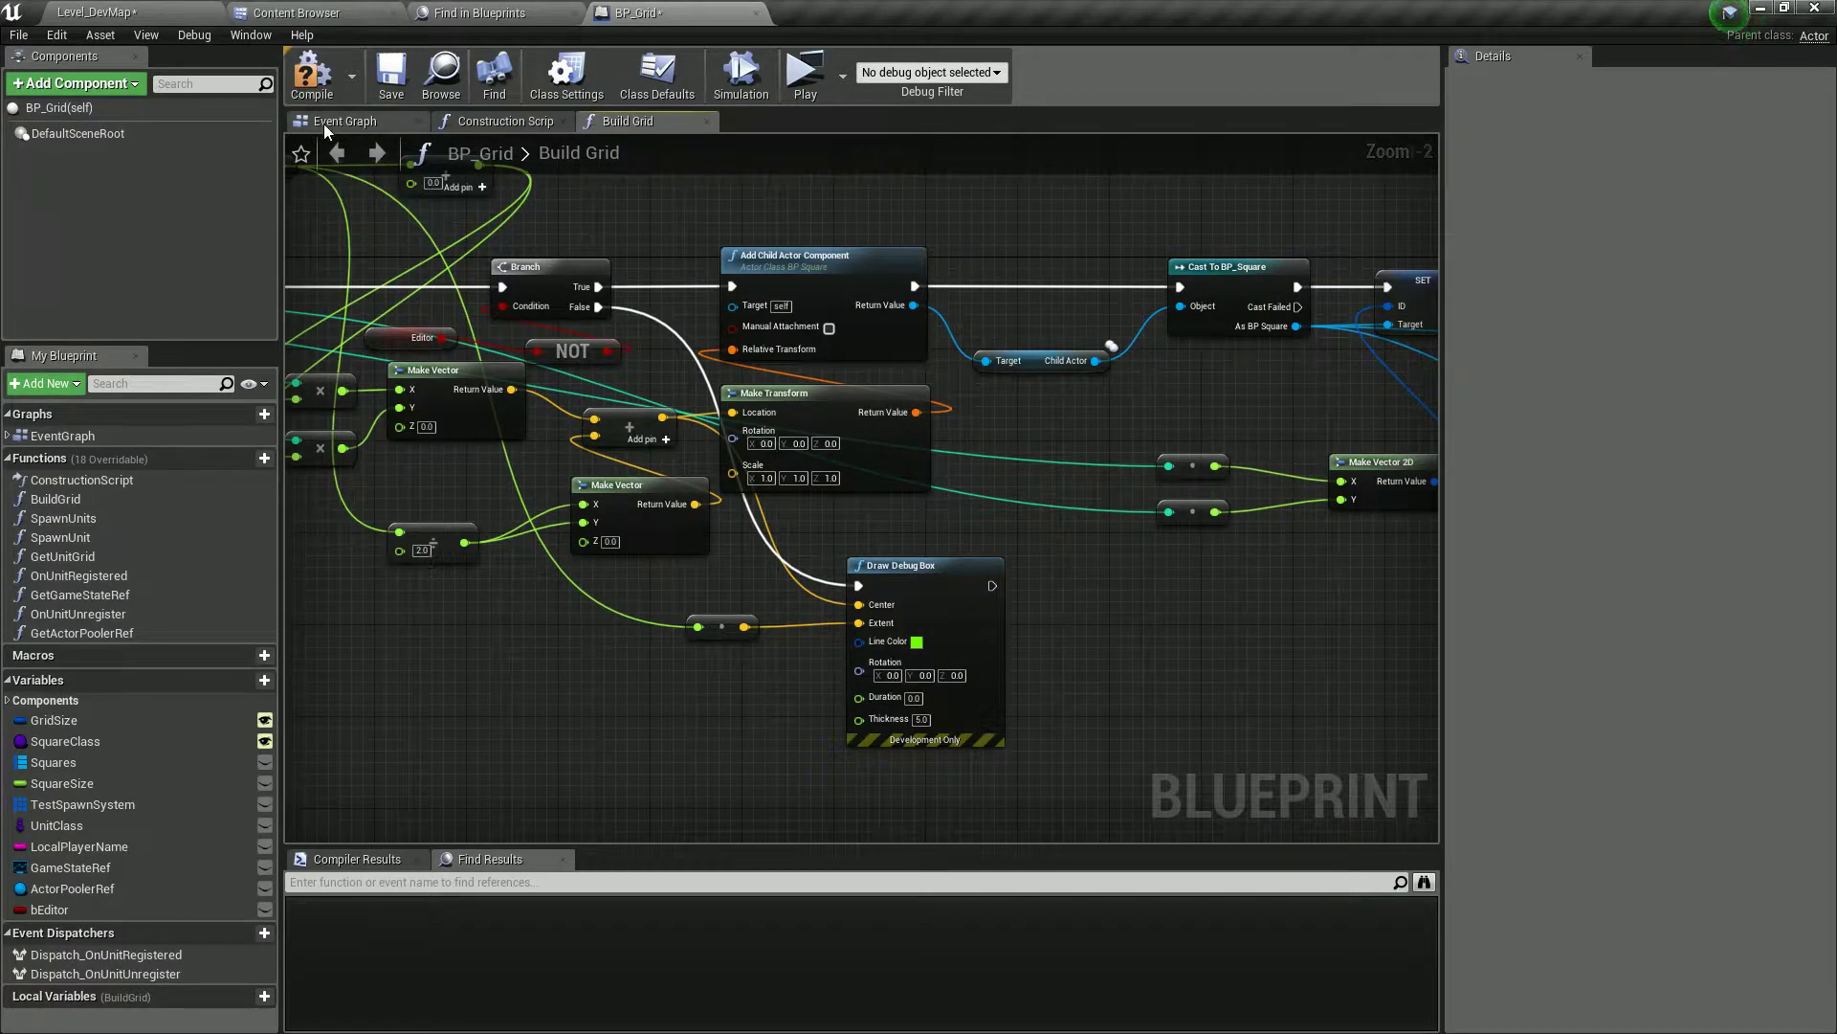
- Return to the Level_DevMap viewport and save all modified assets
{"action": "left_click", "coordinate": [324, 123]}
{"action": "left_click", "coordinate": [119, 13]}
{"action": "right_click_drag", "start_coordinate": [813, 268], "coordinate": [698, 287]}
{"action": "scroll", "coordinate": [680, 304], "scroll_direction": "down", "scroll_amount": 2}
{"action": "key", "text": "ctrl+shift+s"}
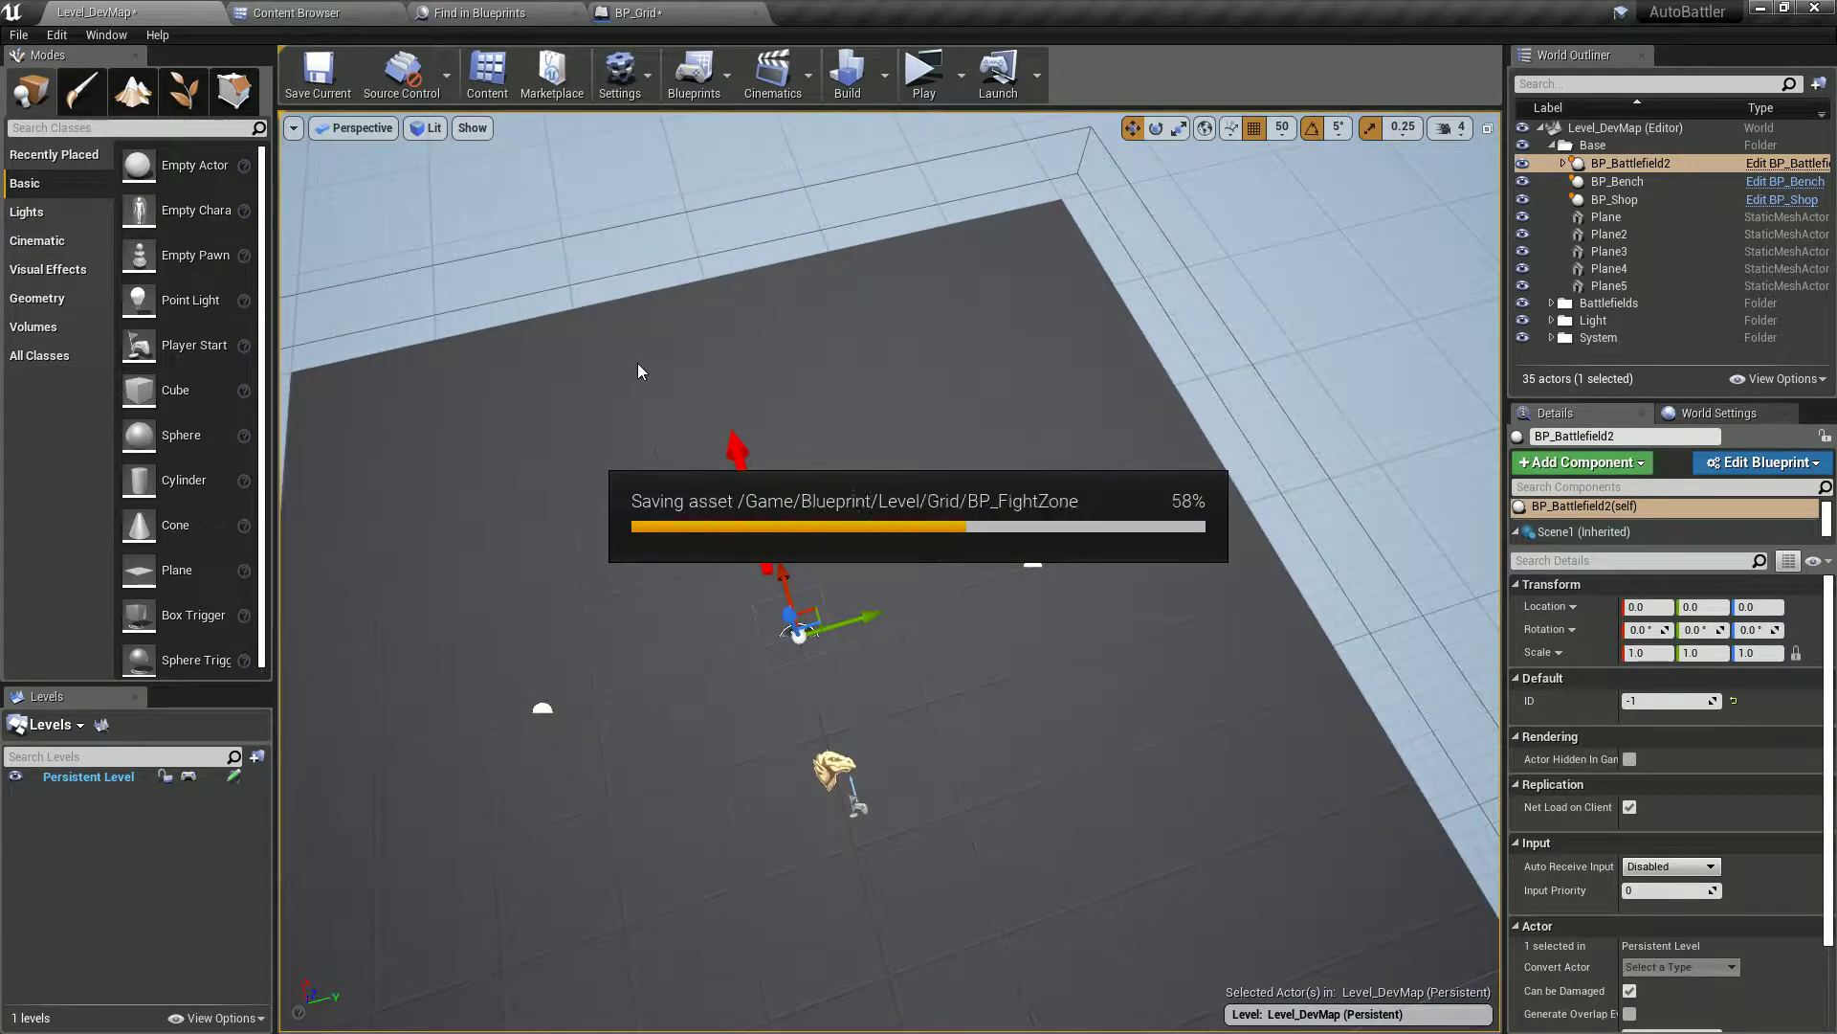
- Move the BP_Battlefield2 actor to X -100, Y -500 in the level and save the map
{"action": "right_click_drag", "start_coordinate": [655, 360], "coordinate": [685, 351]}
{"action": "left_click_drag", "start_coordinate": [936, 574], "coordinate": [799, 580]}
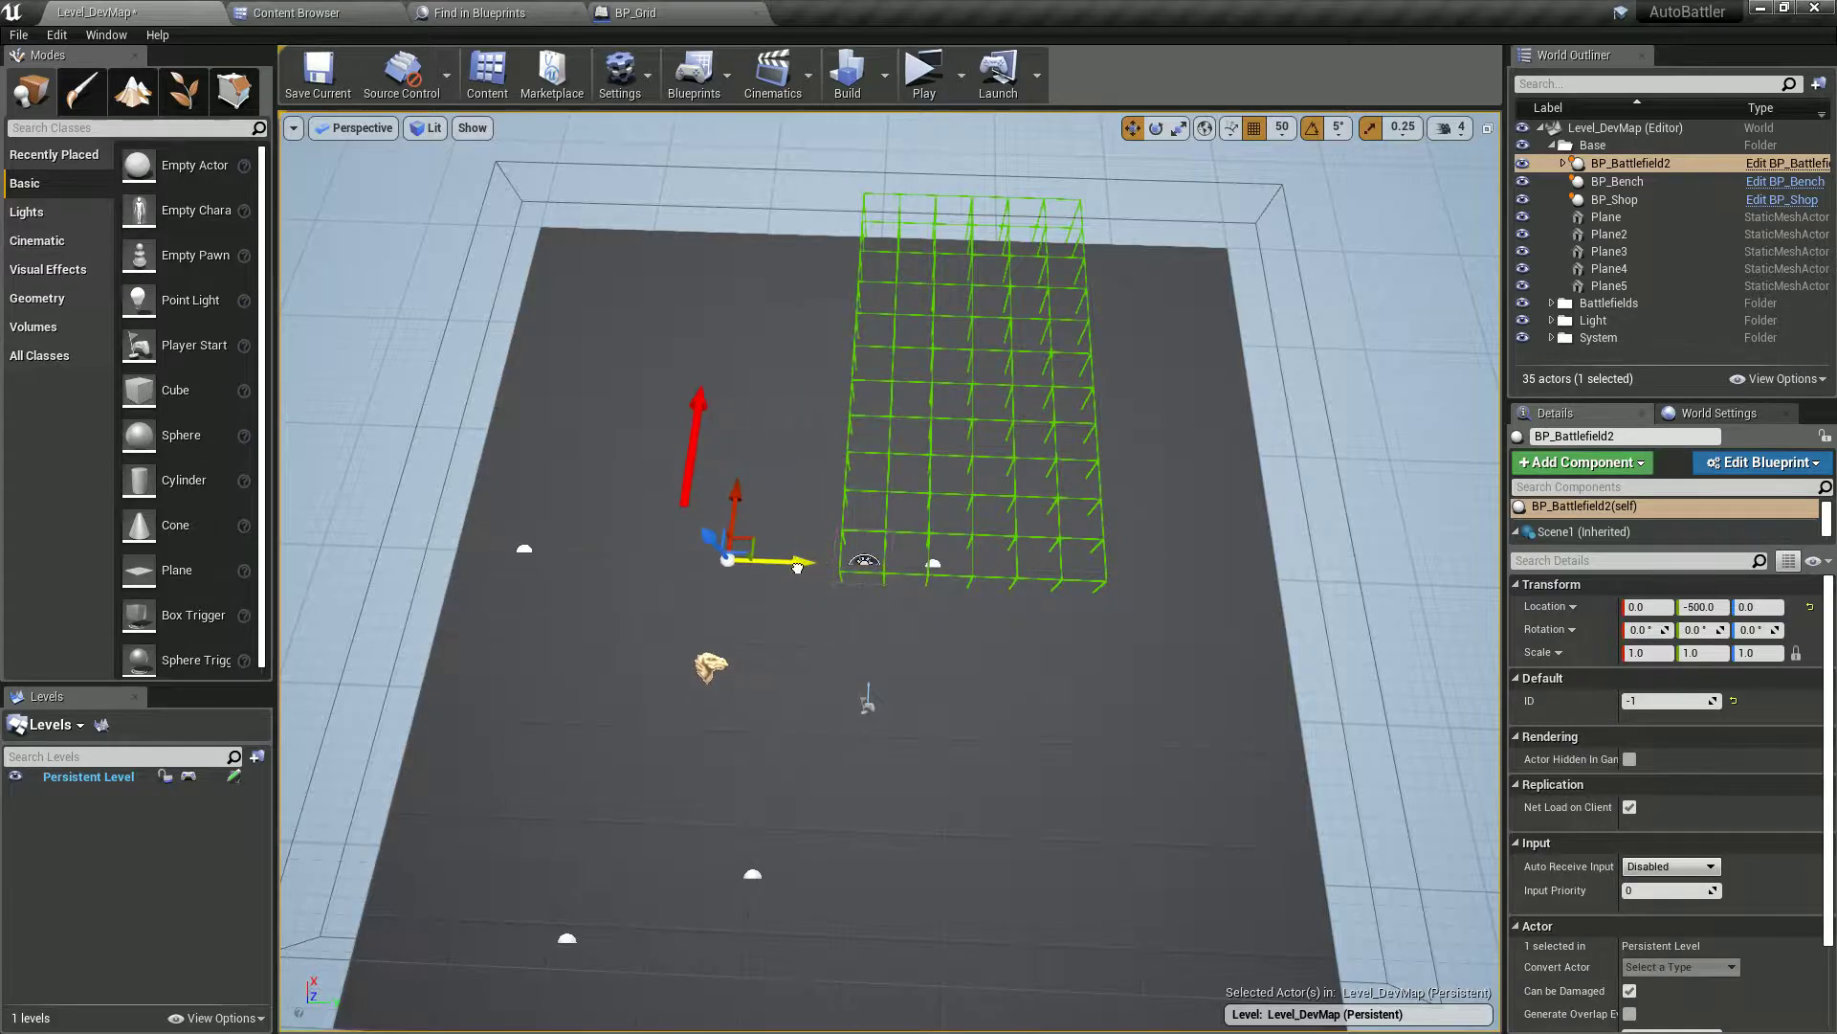
{"action": "left_click_drag", "start_coordinate": [745, 503], "coordinate": [722, 535]}
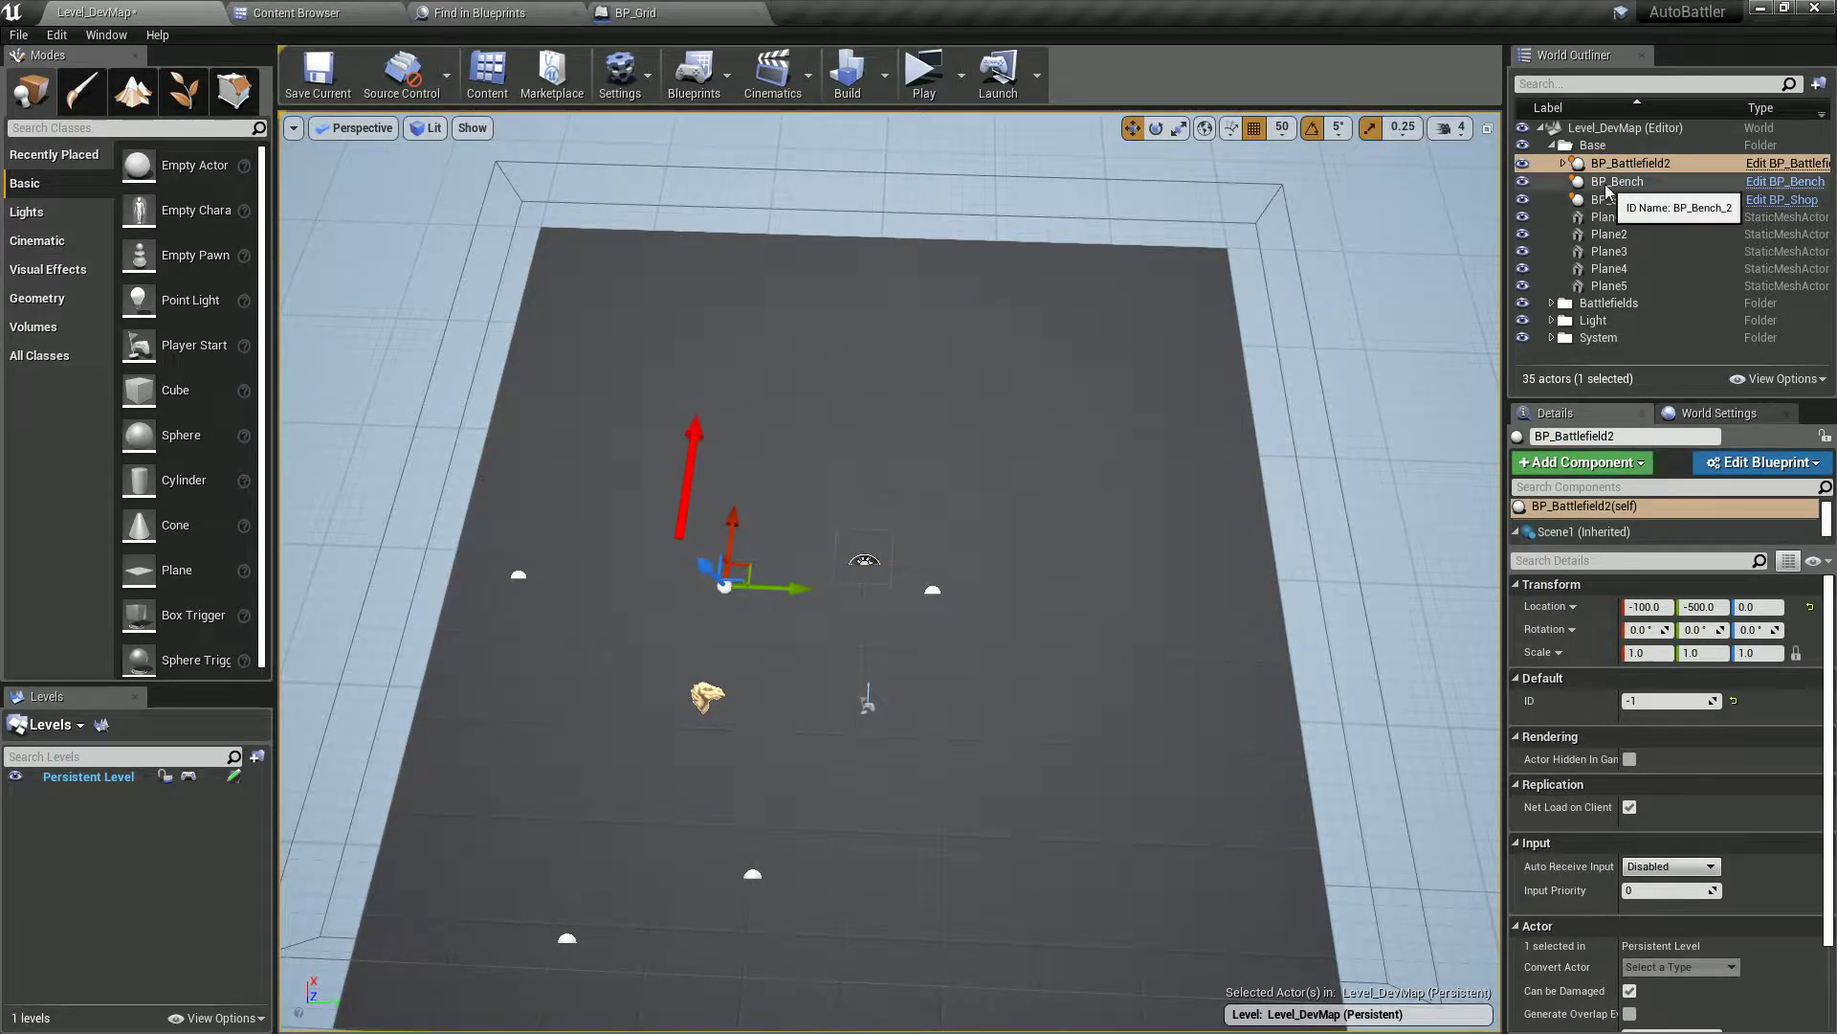
{"action": "key", "text": "ctrl+s"}
- Reopen BP_Grid's Build Grid function, run the game to check the grid squares, and stop the preview
{"action": "left_click", "coordinate": [488, 77]}
{"action": "left_click", "coordinate": [725, 11]}
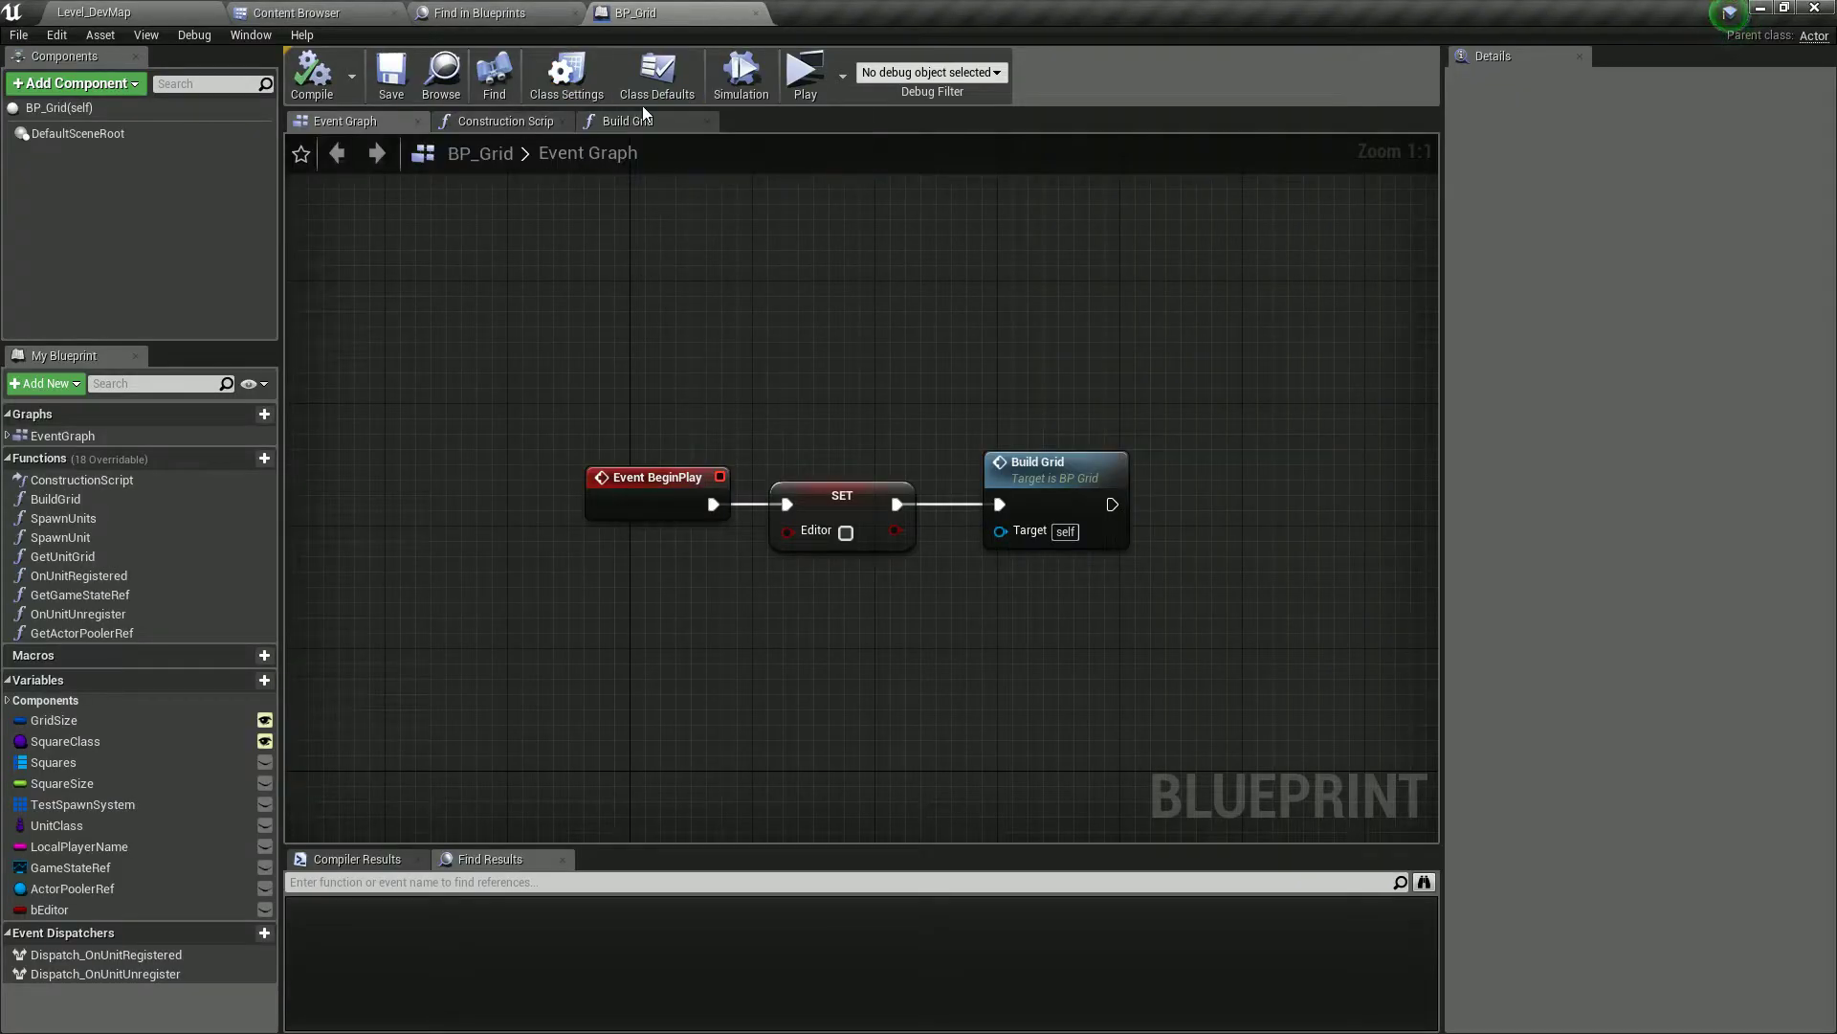
{"action": "double_click", "coordinate": [1039, 478]}
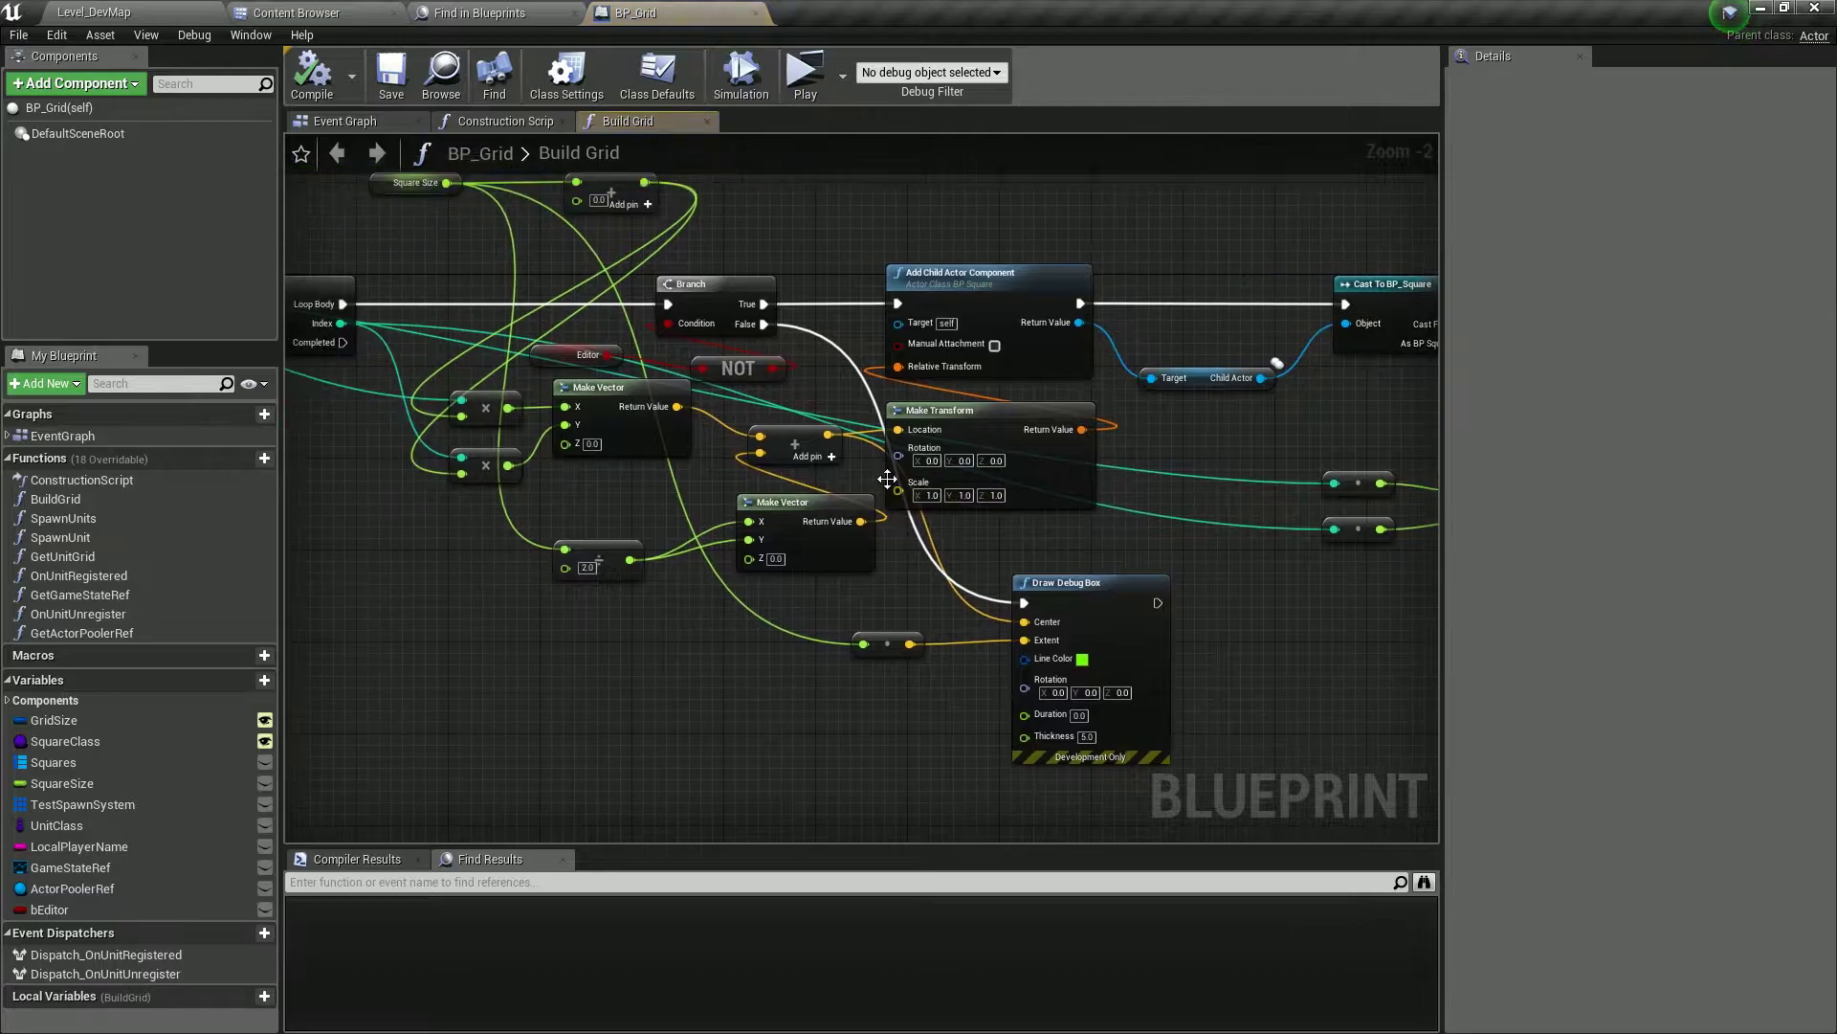
{"action": "left_click", "coordinate": [805, 75]}
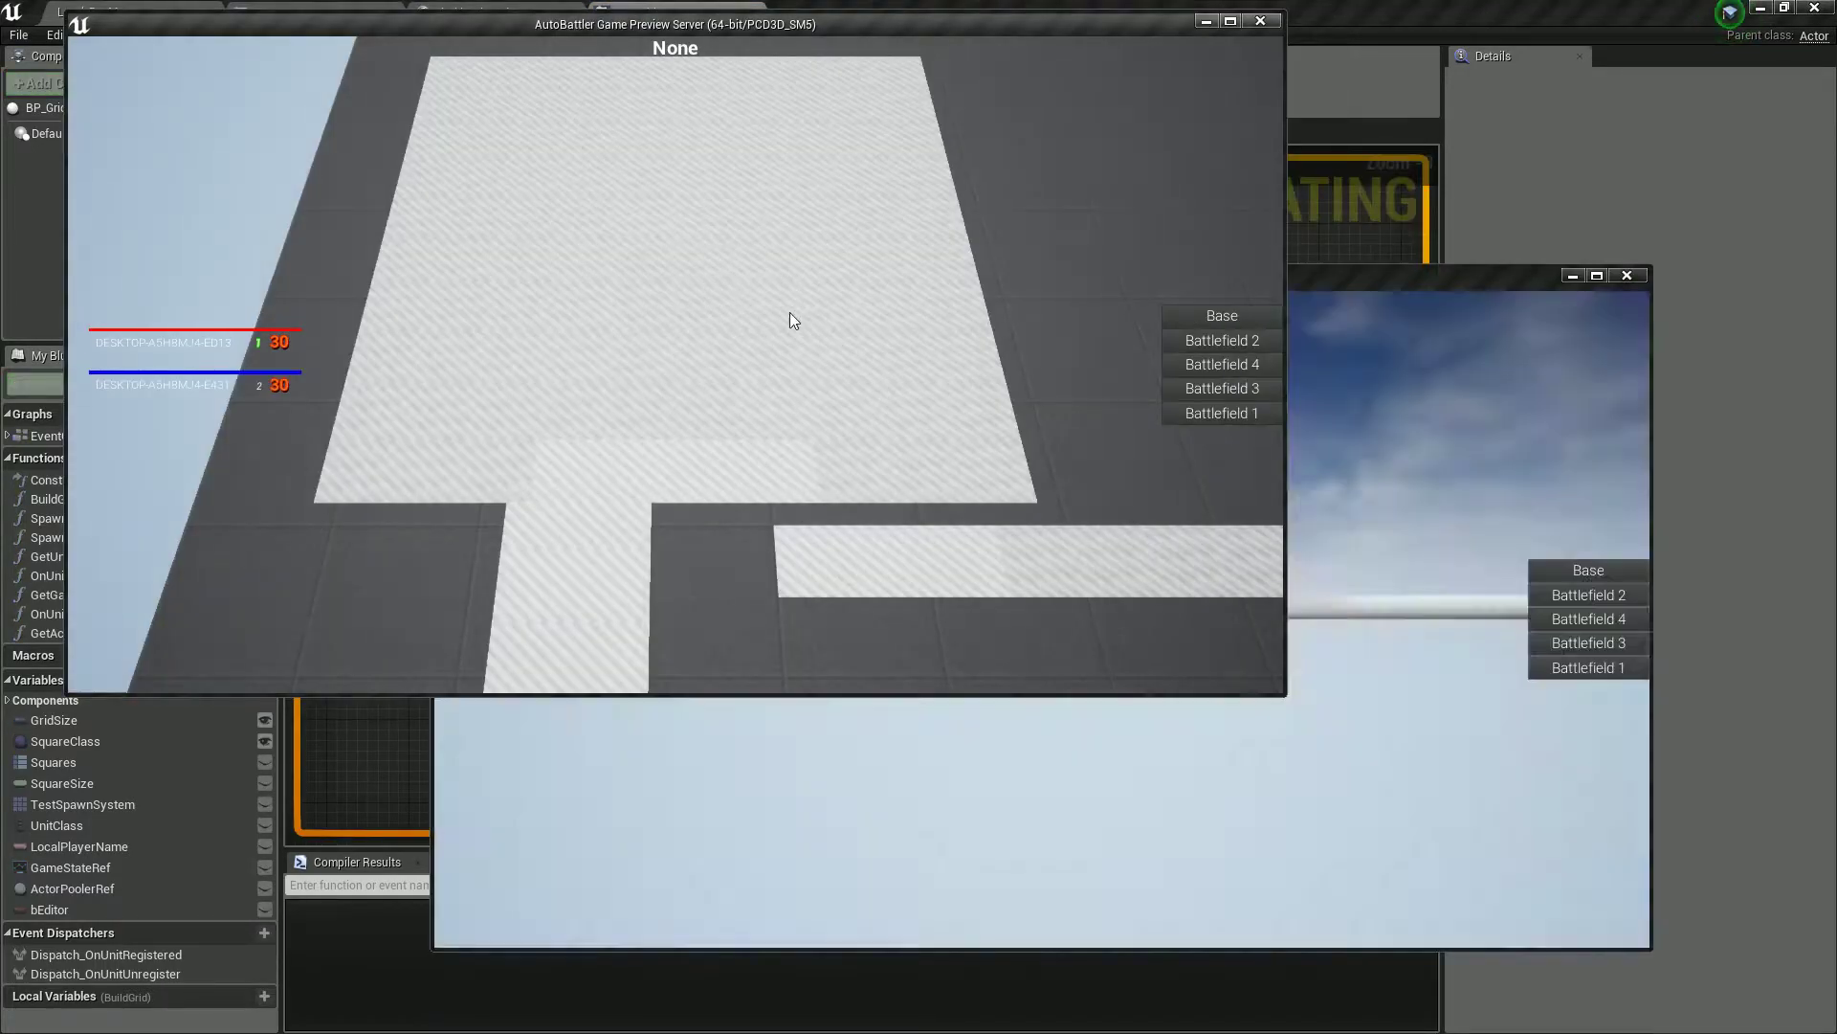
{"action": "key", "text": "Escape"}
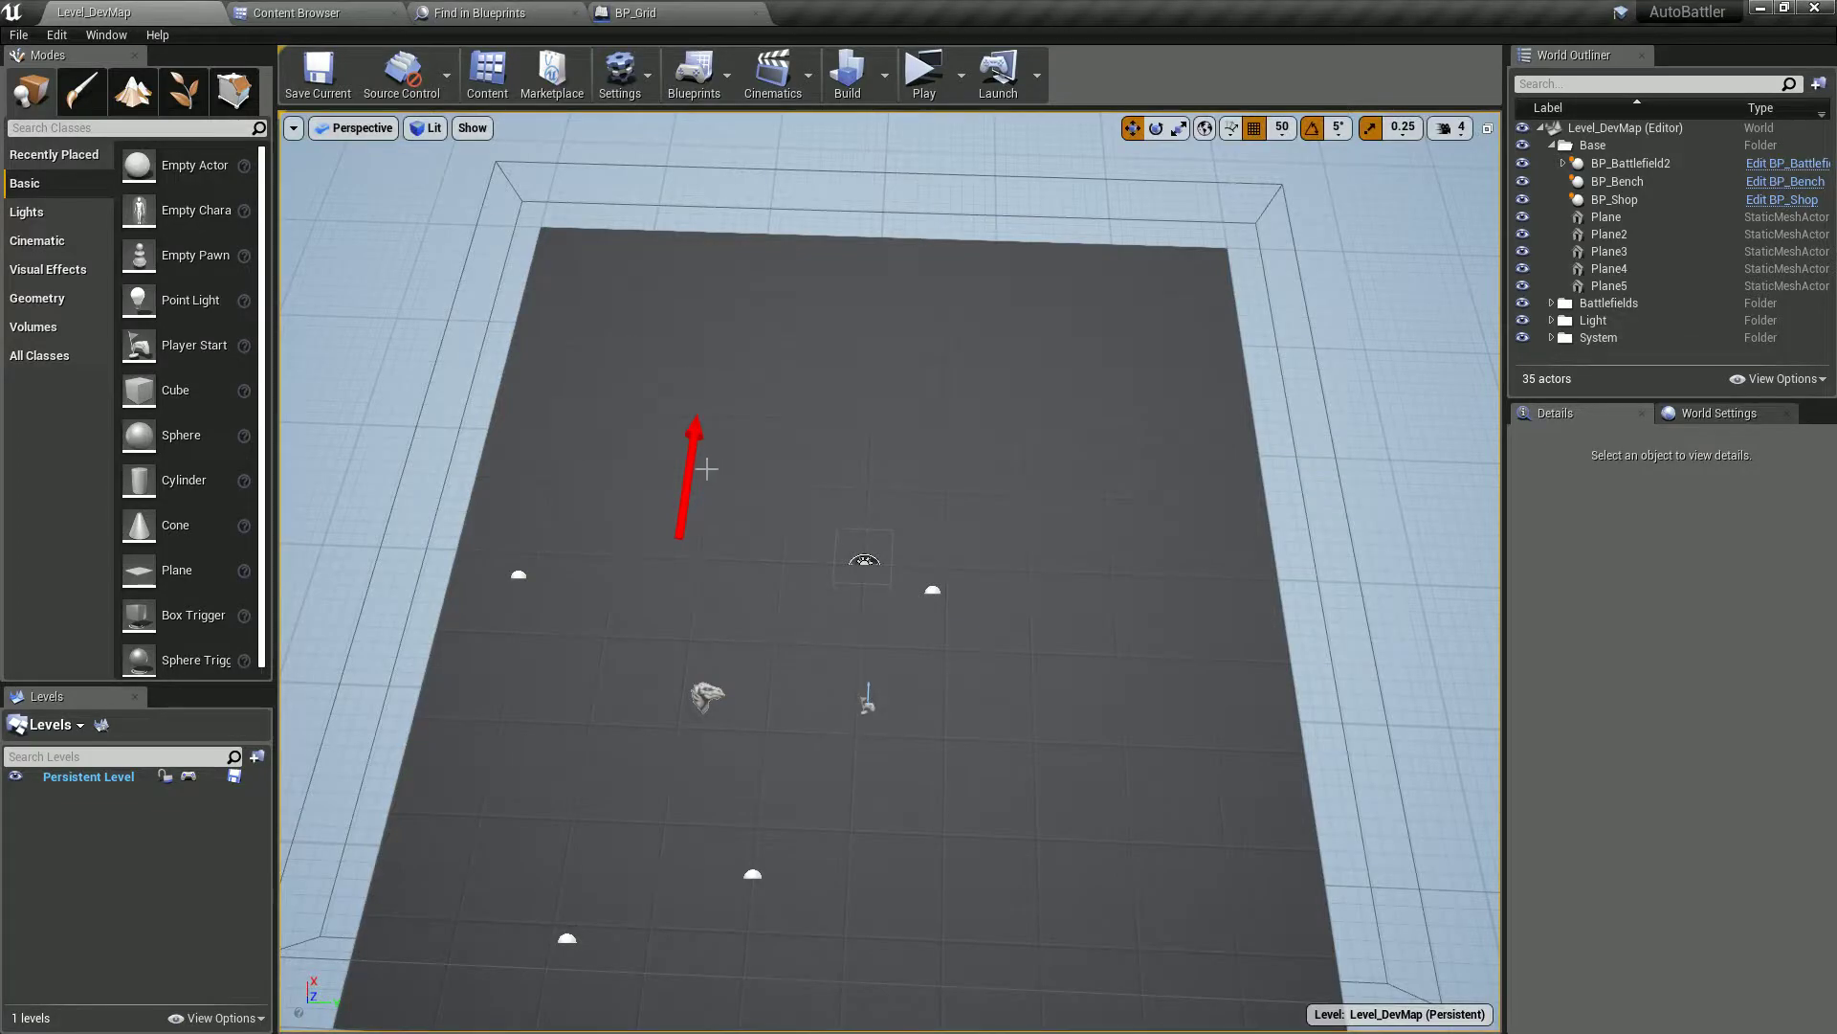
- Move BP_Battlefield2 to Y -150, run the game to check where the squares spawn, and stop the preview
{"action": "left_click", "coordinate": [1627, 164]}
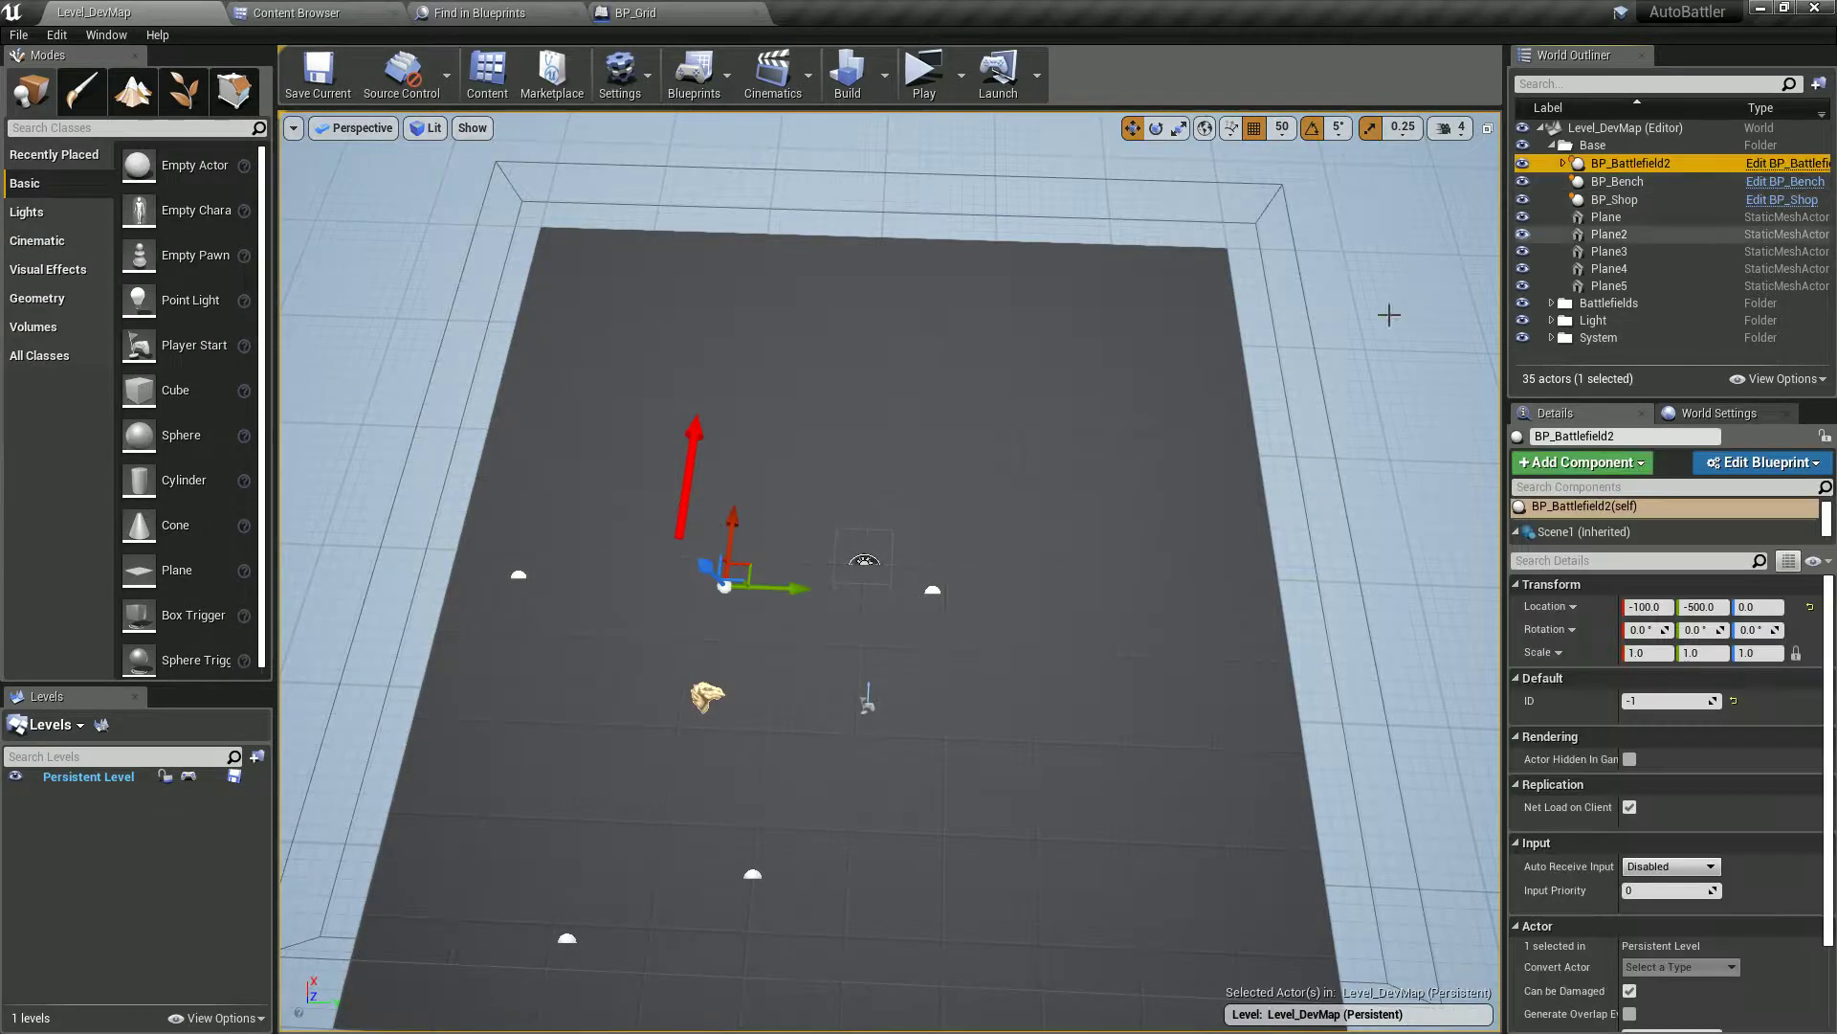
{"action": "left_click_drag", "start_coordinate": [802, 594], "coordinate": [899, 592]}
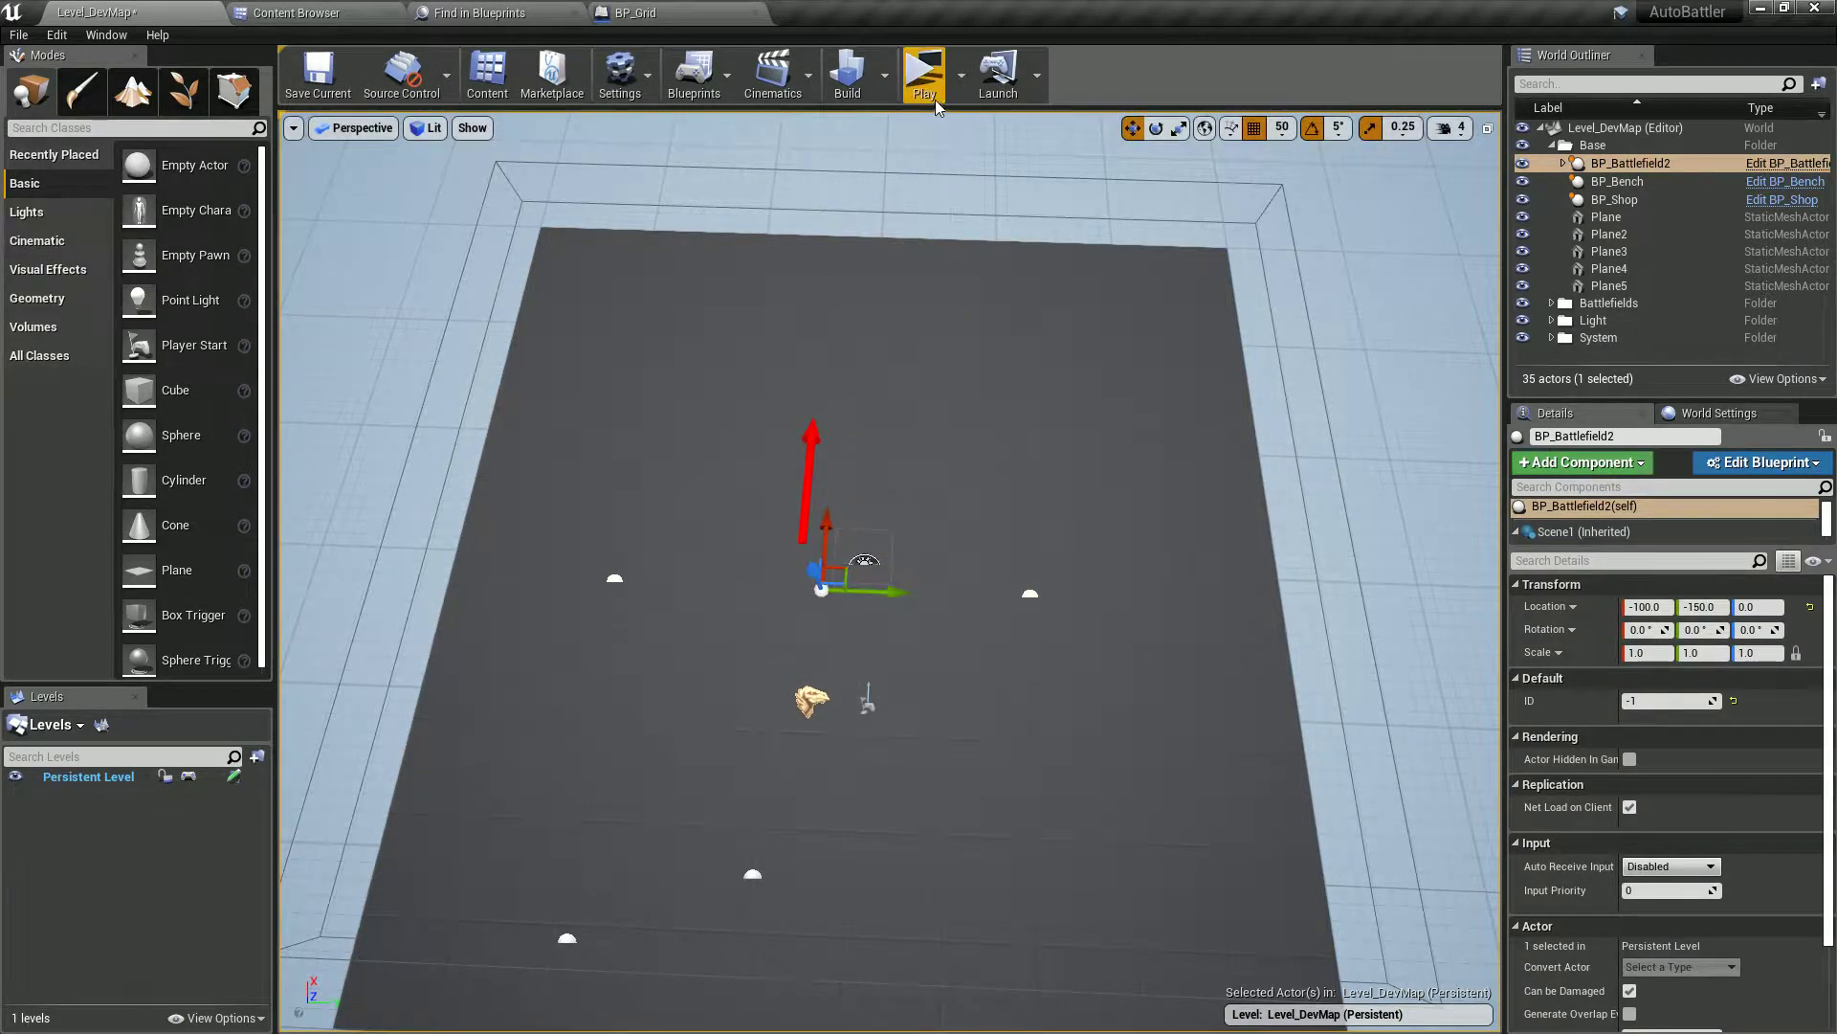
{"action": "left_click", "coordinate": [924, 76]}
{"action": "key", "text": "Escape"}
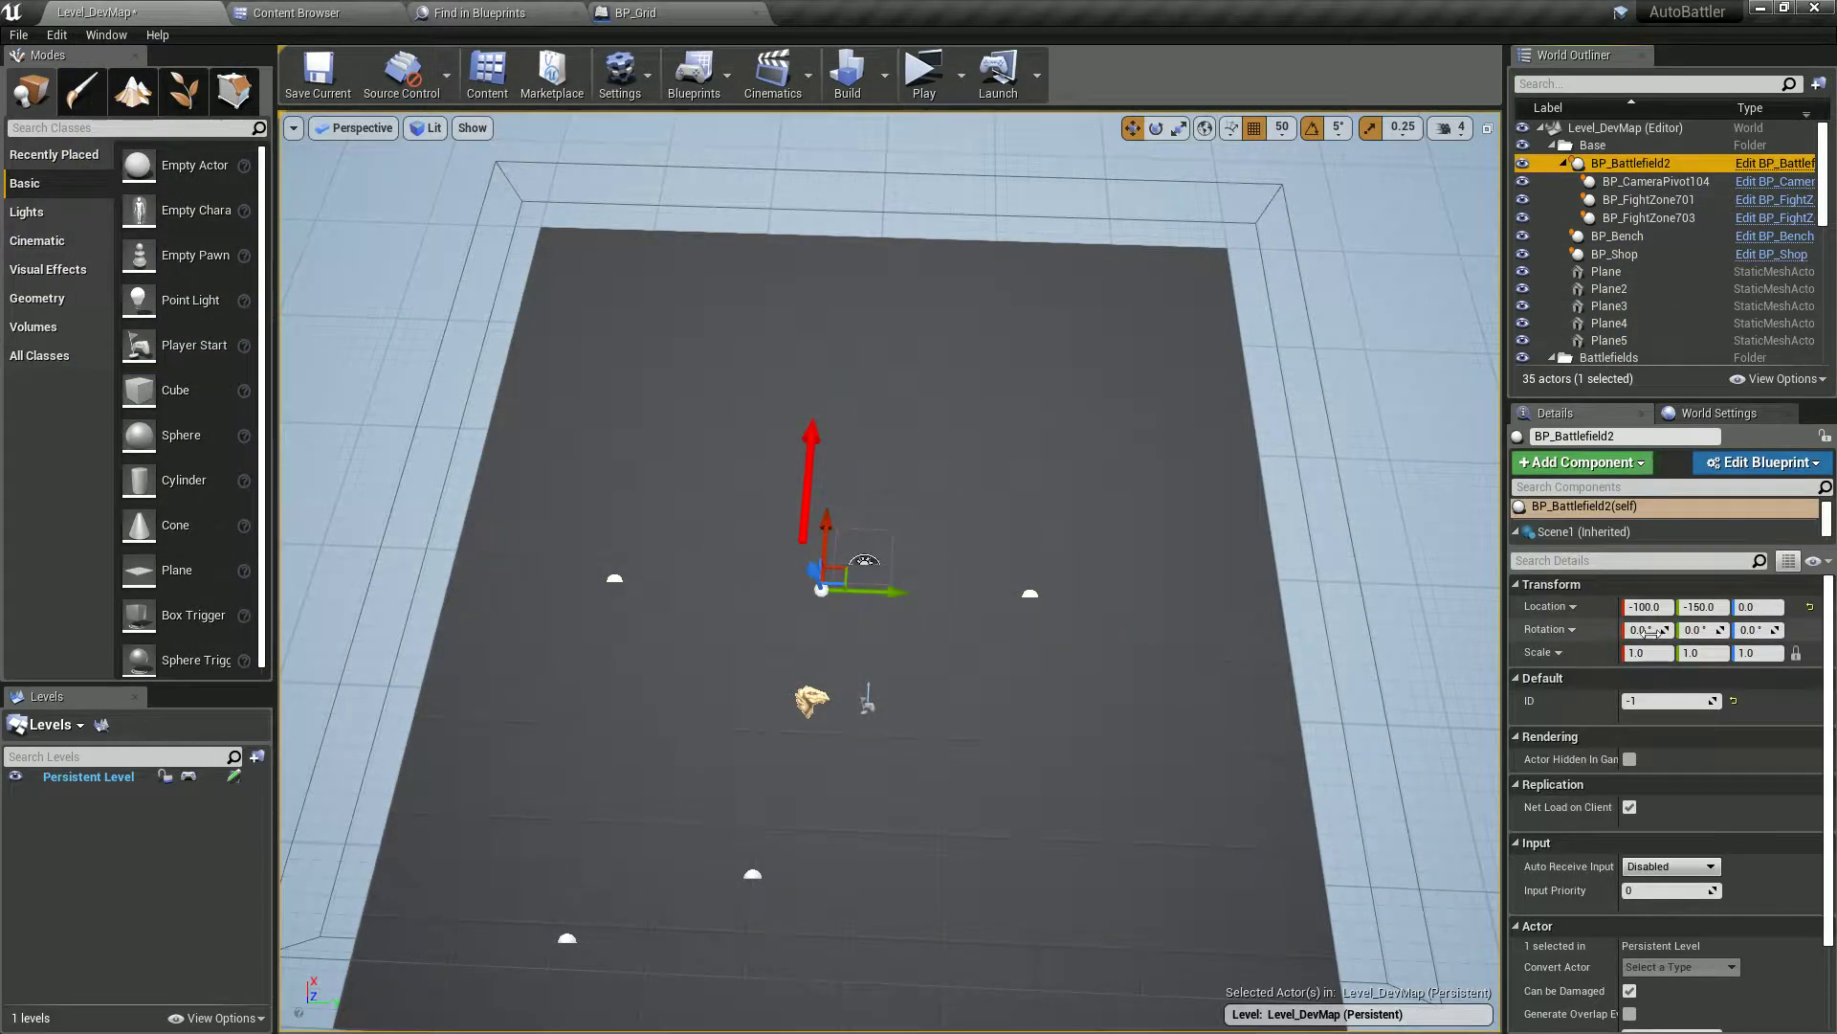
- Set BP_Battlefield2's location to 0, 0, 0, test it in a game preview, and save the level
{"action": "key", "text": "Tab"}
{"action": "type", "text": "0"}
{"action": "key", "text": "Return"}
{"action": "left_click", "coordinate": [924, 76]}
{"action": "key", "text": "Escape"}
{"action": "key", "text": "ctrl+s"}
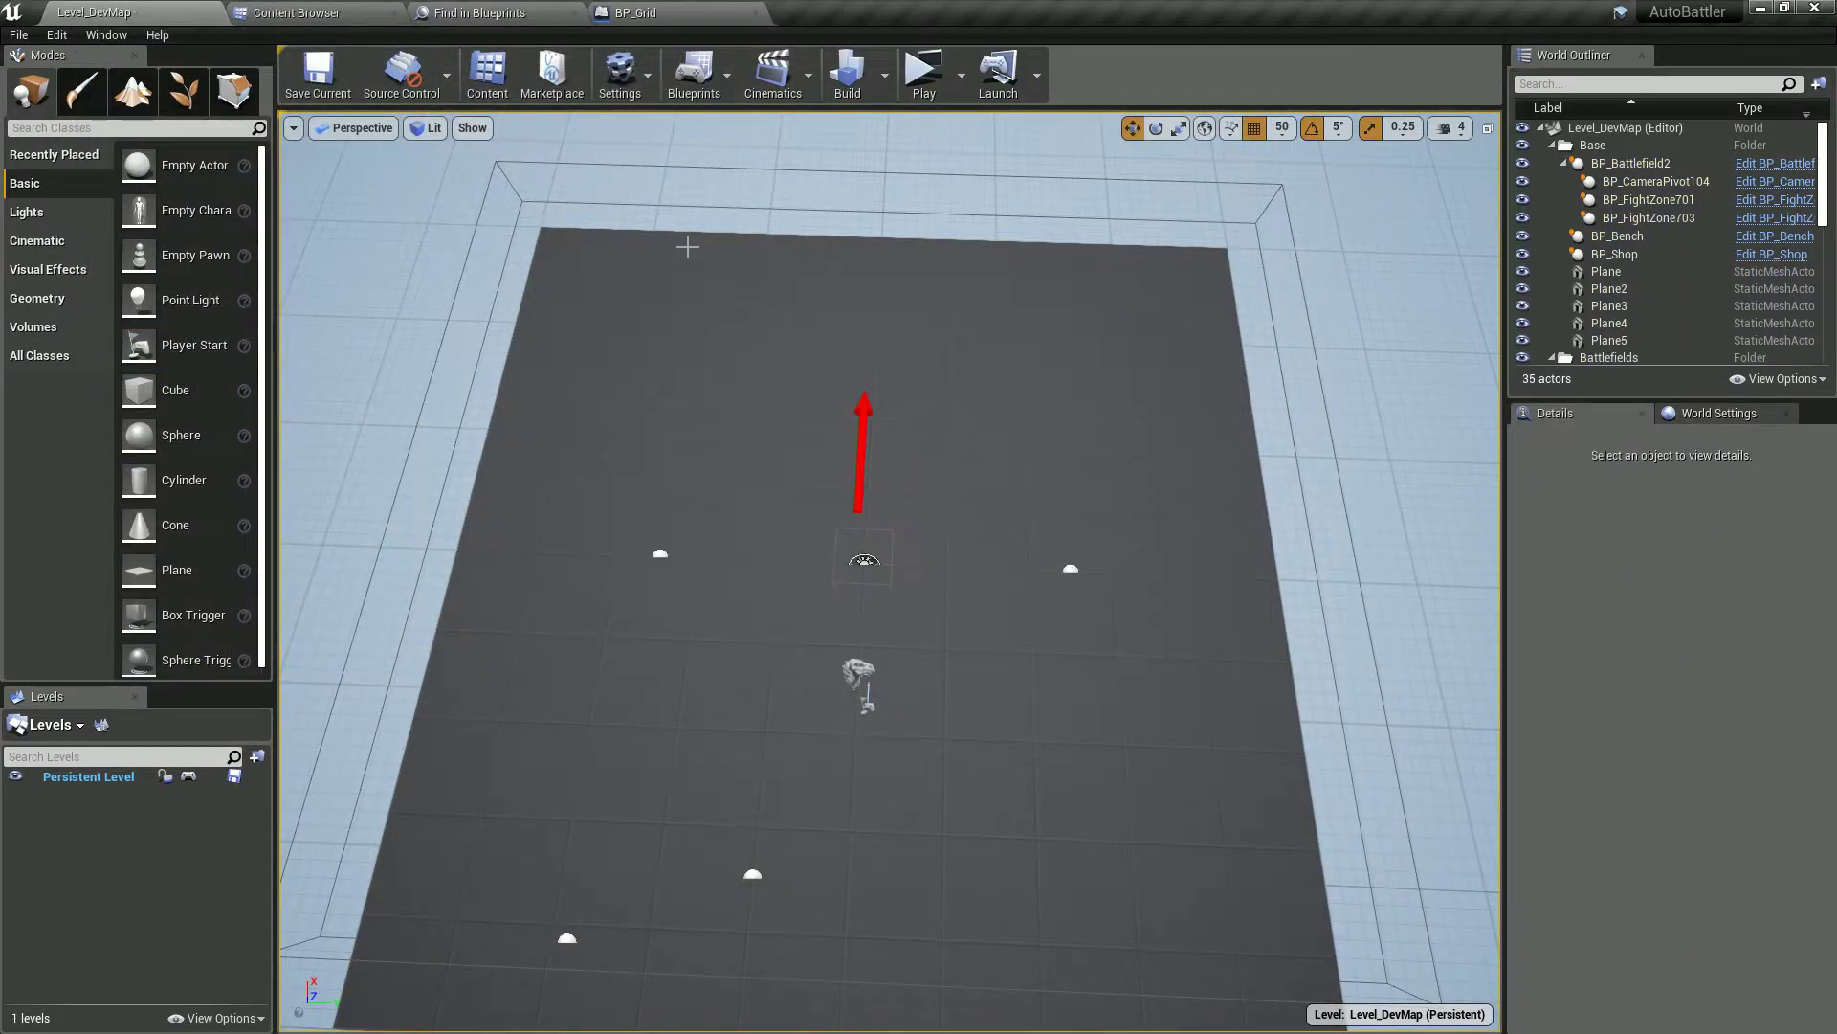
- Tidy BP_Grid's Build Grid graph by rearranging the vector math and Editor nodes around the Branch and Make Transform nodes
{"action": "left_click", "coordinate": [683, 10]}
{"action": "scroll", "coordinate": [1076, 571], "scroll_direction": "up", "scroll_amount": 2}
{"action": "right_click_drag", "start_coordinate": [1045, 548], "coordinate": [1116, 537]}
{"action": "left_click_drag", "start_coordinate": [1150, 599], "coordinate": [1124, 599]}
{"action": "right_click_drag", "start_coordinate": [1033, 541], "coordinate": [1111, 557]}
{"action": "left_click_drag", "start_coordinate": [978, 649], "coordinate": [938, 663]}
{"action": "right_click_drag", "start_coordinate": [761, 598], "coordinate": [930, 624]}
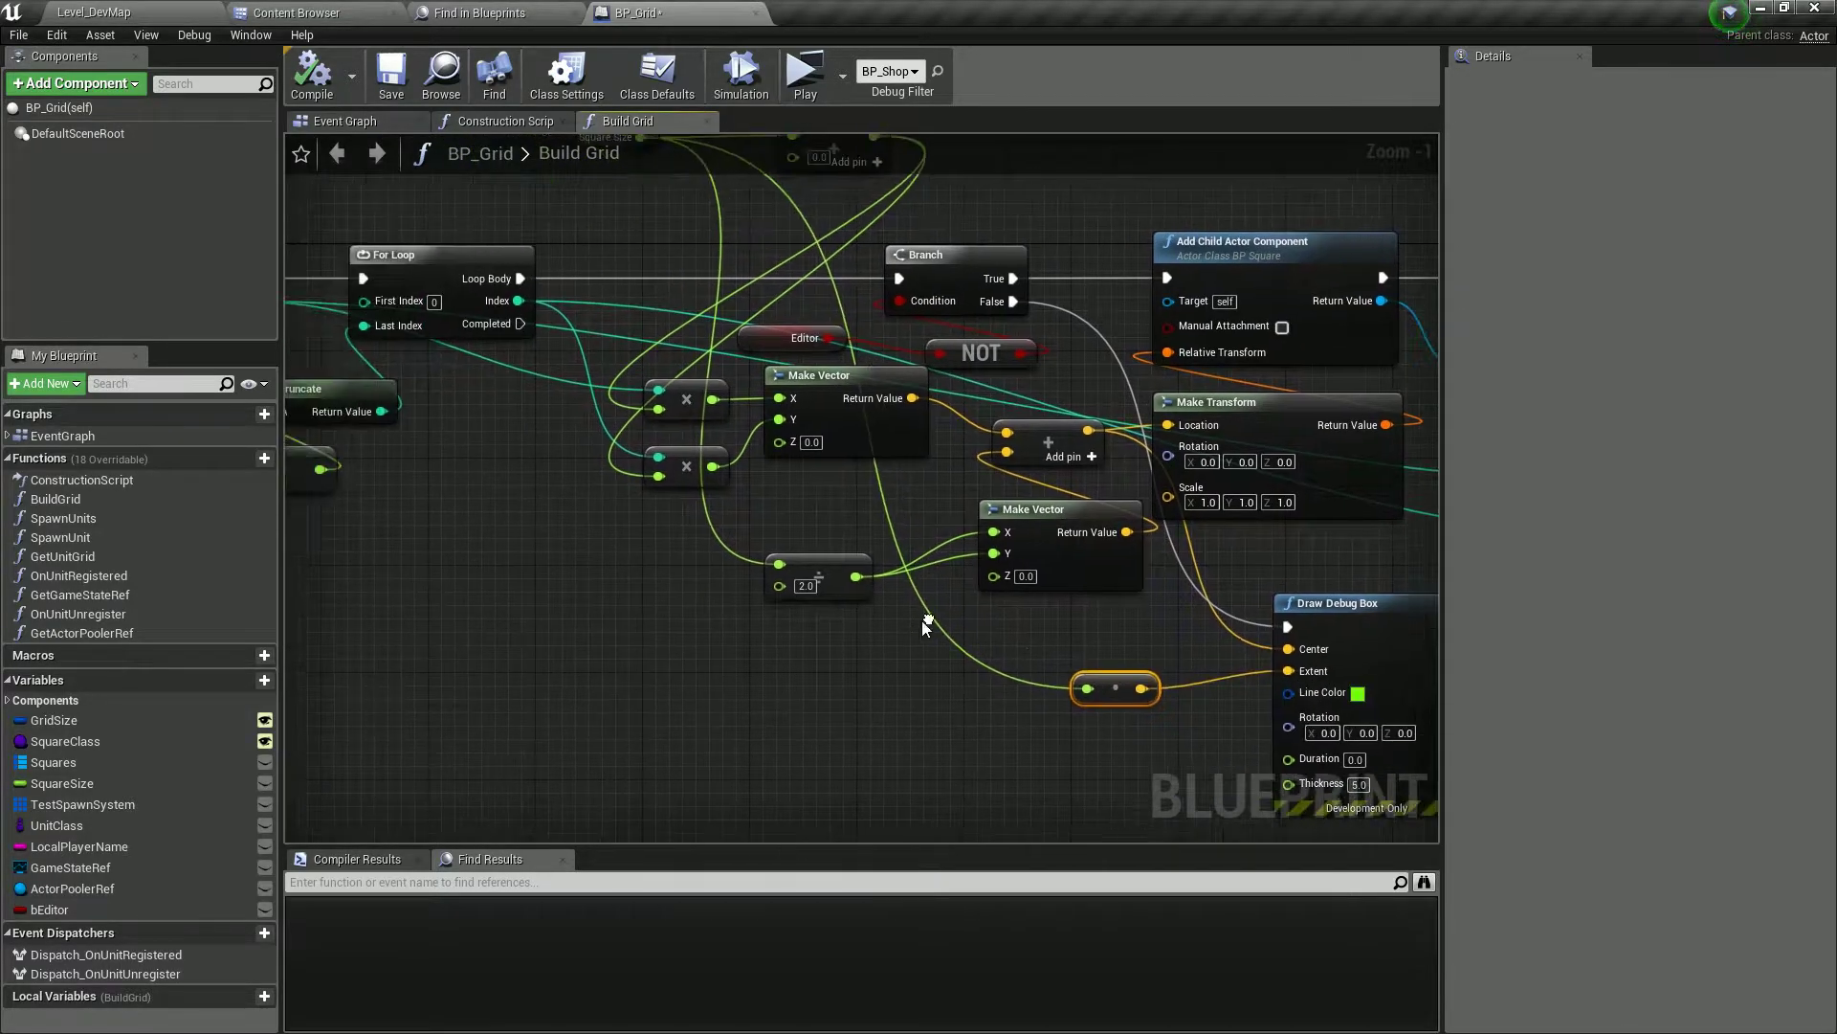
{"action": "left_click_drag", "start_coordinate": [1003, 497], "coordinate": [1060, 409]}
{"action": "left_click_drag", "start_coordinate": [1071, 512], "coordinate": [965, 552]}
{"action": "left_click", "coordinate": [880, 409]}
{"action": "left_click_drag", "start_coordinate": [785, 345], "coordinate": [771, 371]}
{"action": "left_click", "coordinate": [1030, 455]}
{"action": "scroll", "coordinate": [1035, 485], "scroll_direction": "down", "scroll_amount": 2}
{"action": "right_click_drag", "start_coordinate": [1036, 486], "coordinate": [829, 526]}
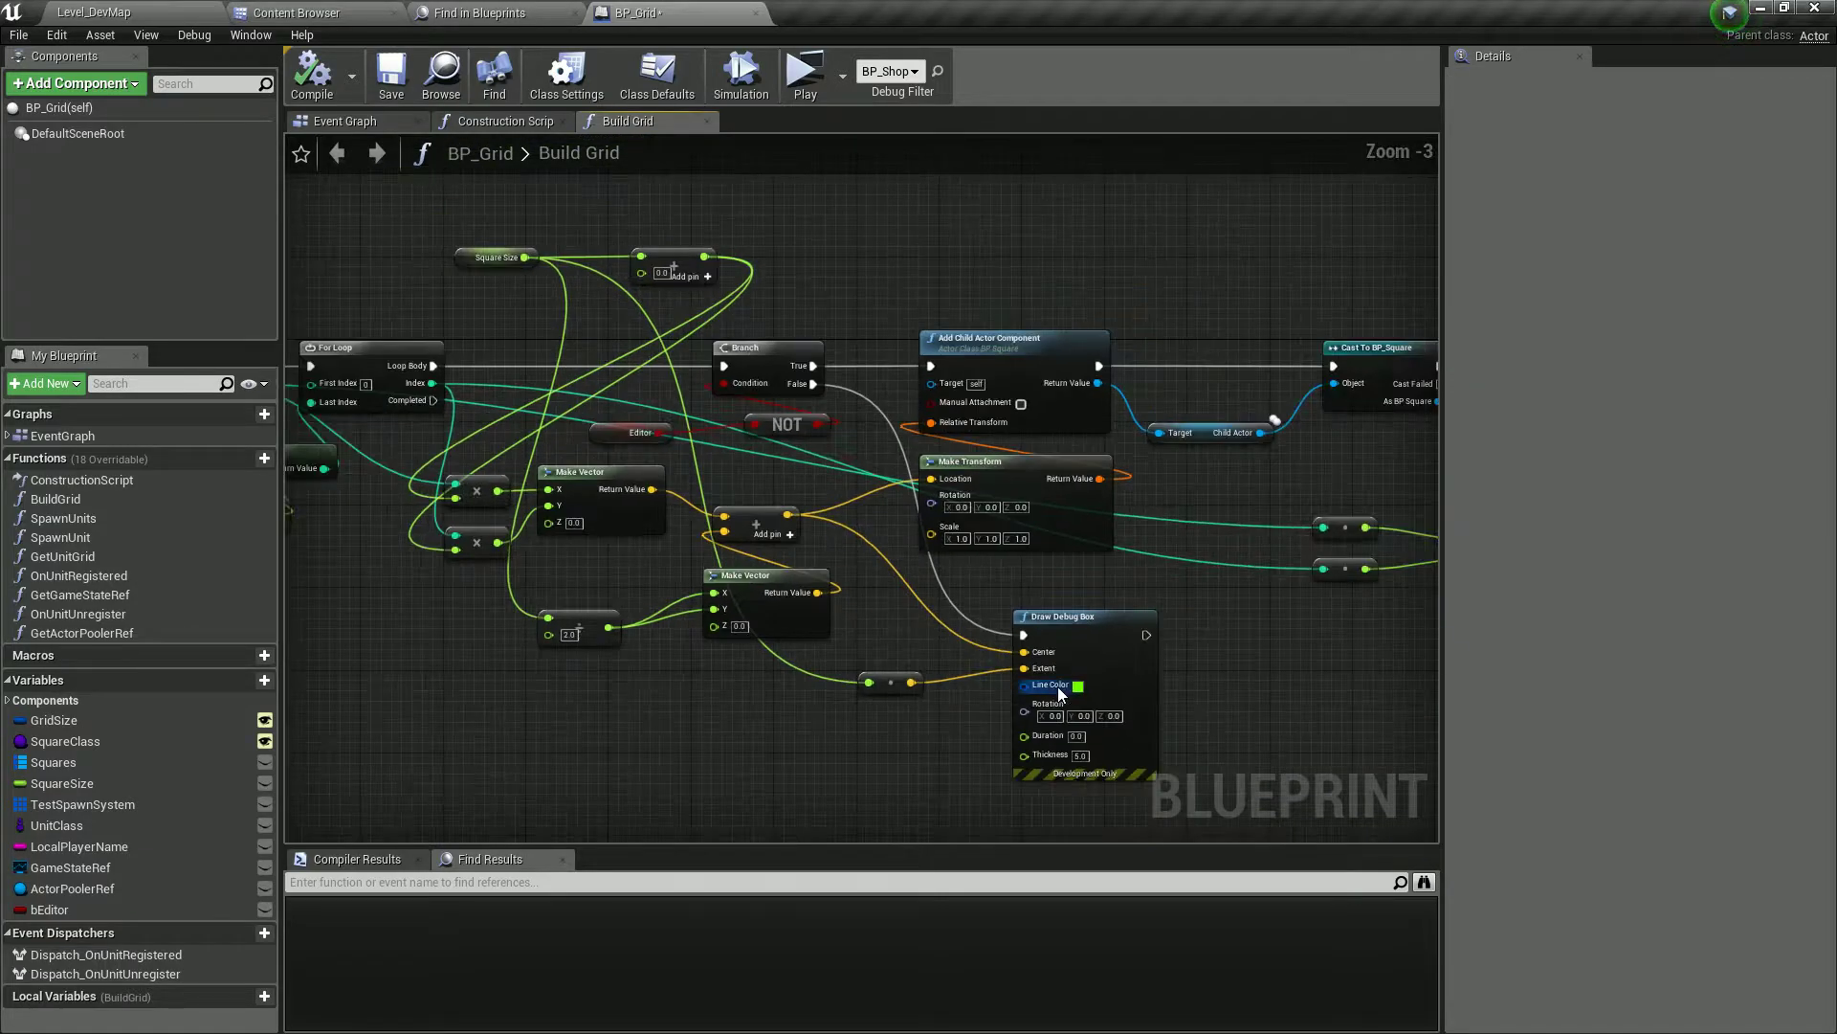
- Set the Draw Debug Box node's Duration to -1 and compile the blueprint
{"action": "scroll", "coordinate": [995, 695], "scroll_direction": "up", "scroll_amount": 1}
{"action": "scroll", "coordinate": [986, 574], "scroll_direction": "up", "scroll_amount": 2}
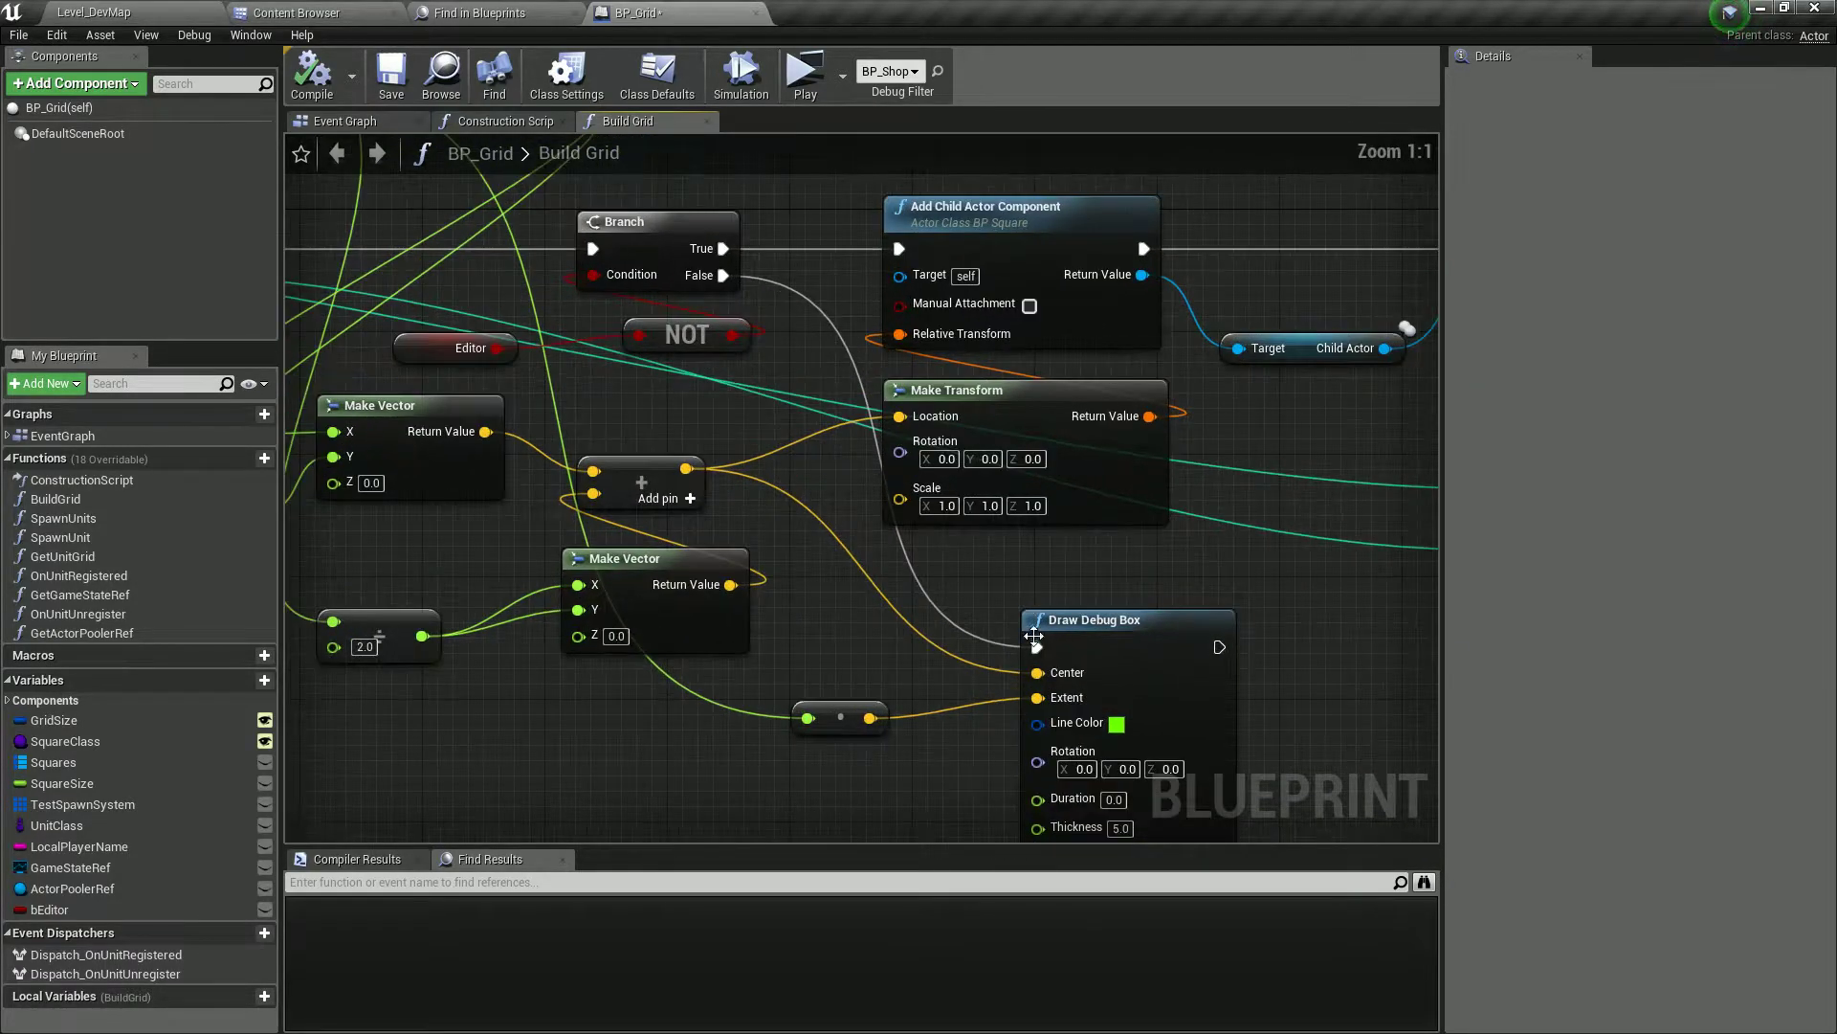
{"action": "right_click_drag", "start_coordinate": [992, 675], "coordinate": [828, 643]}
{"action": "scroll", "coordinate": [829, 643], "scroll_direction": "down", "scroll_amount": 1}
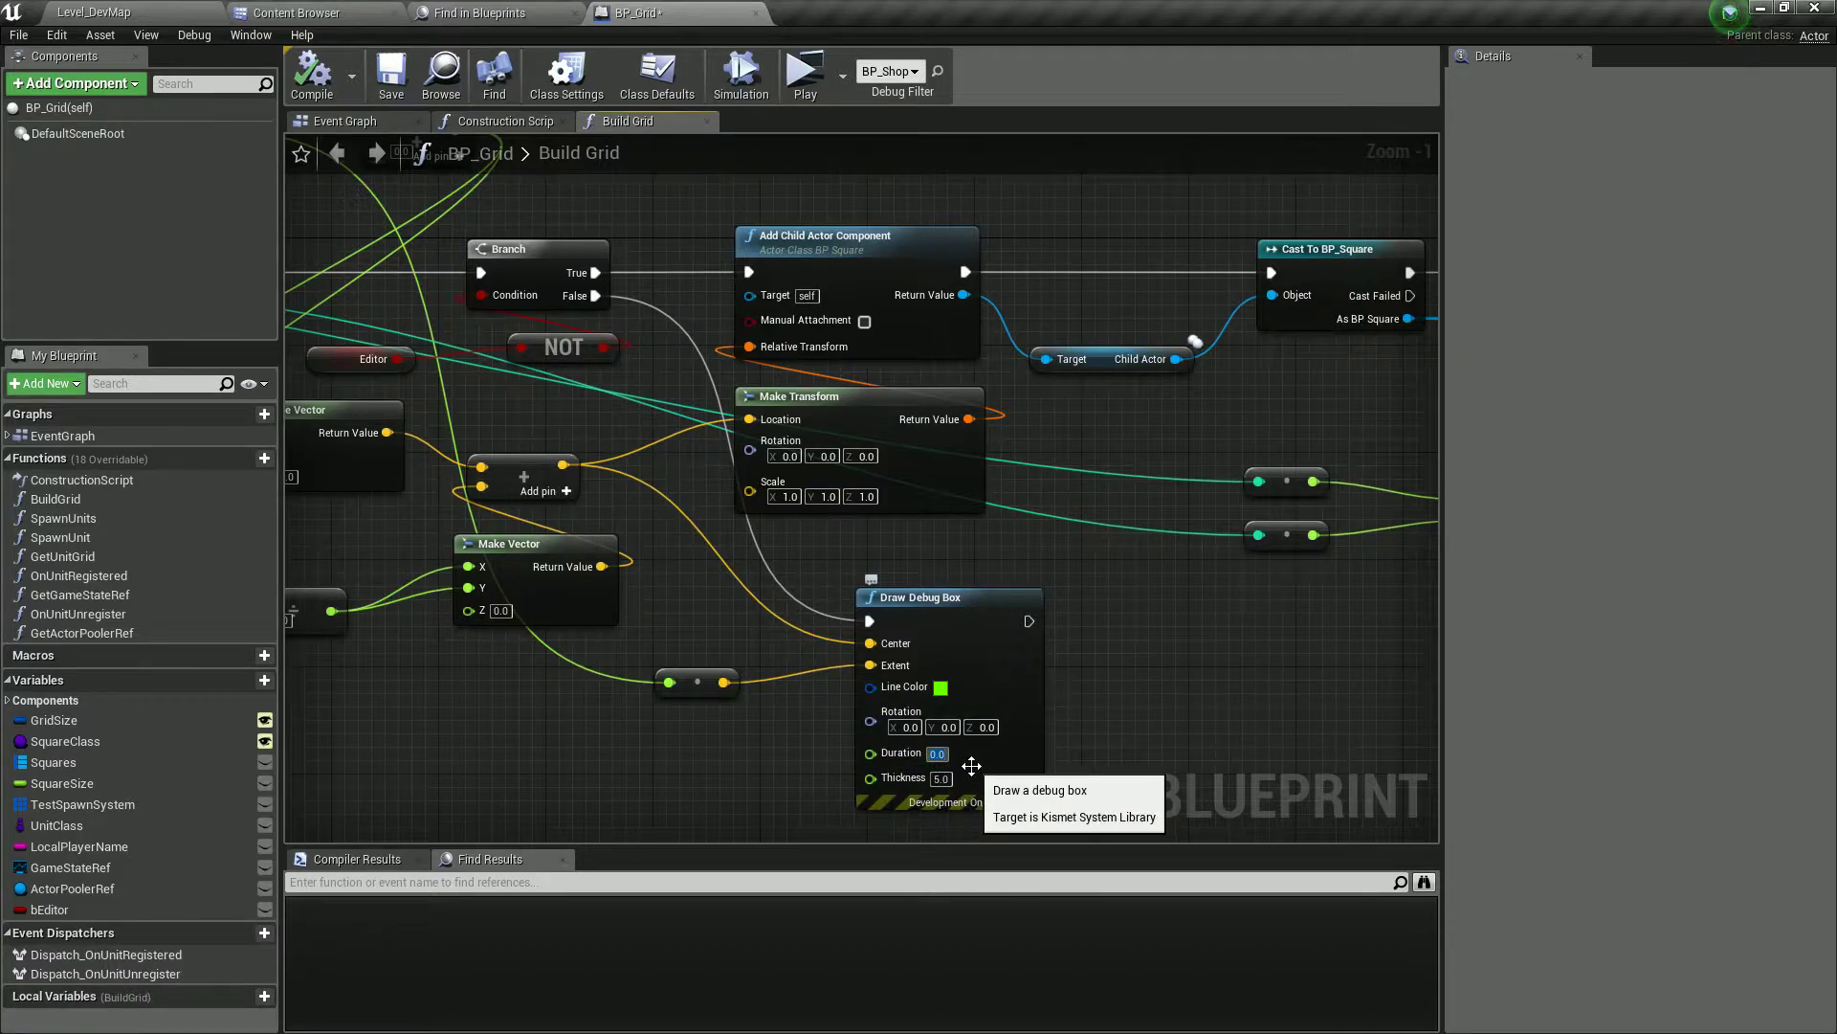
{"action": "left_click", "coordinate": [1168, 682]}
{"action": "left_click", "coordinate": [314, 78]}
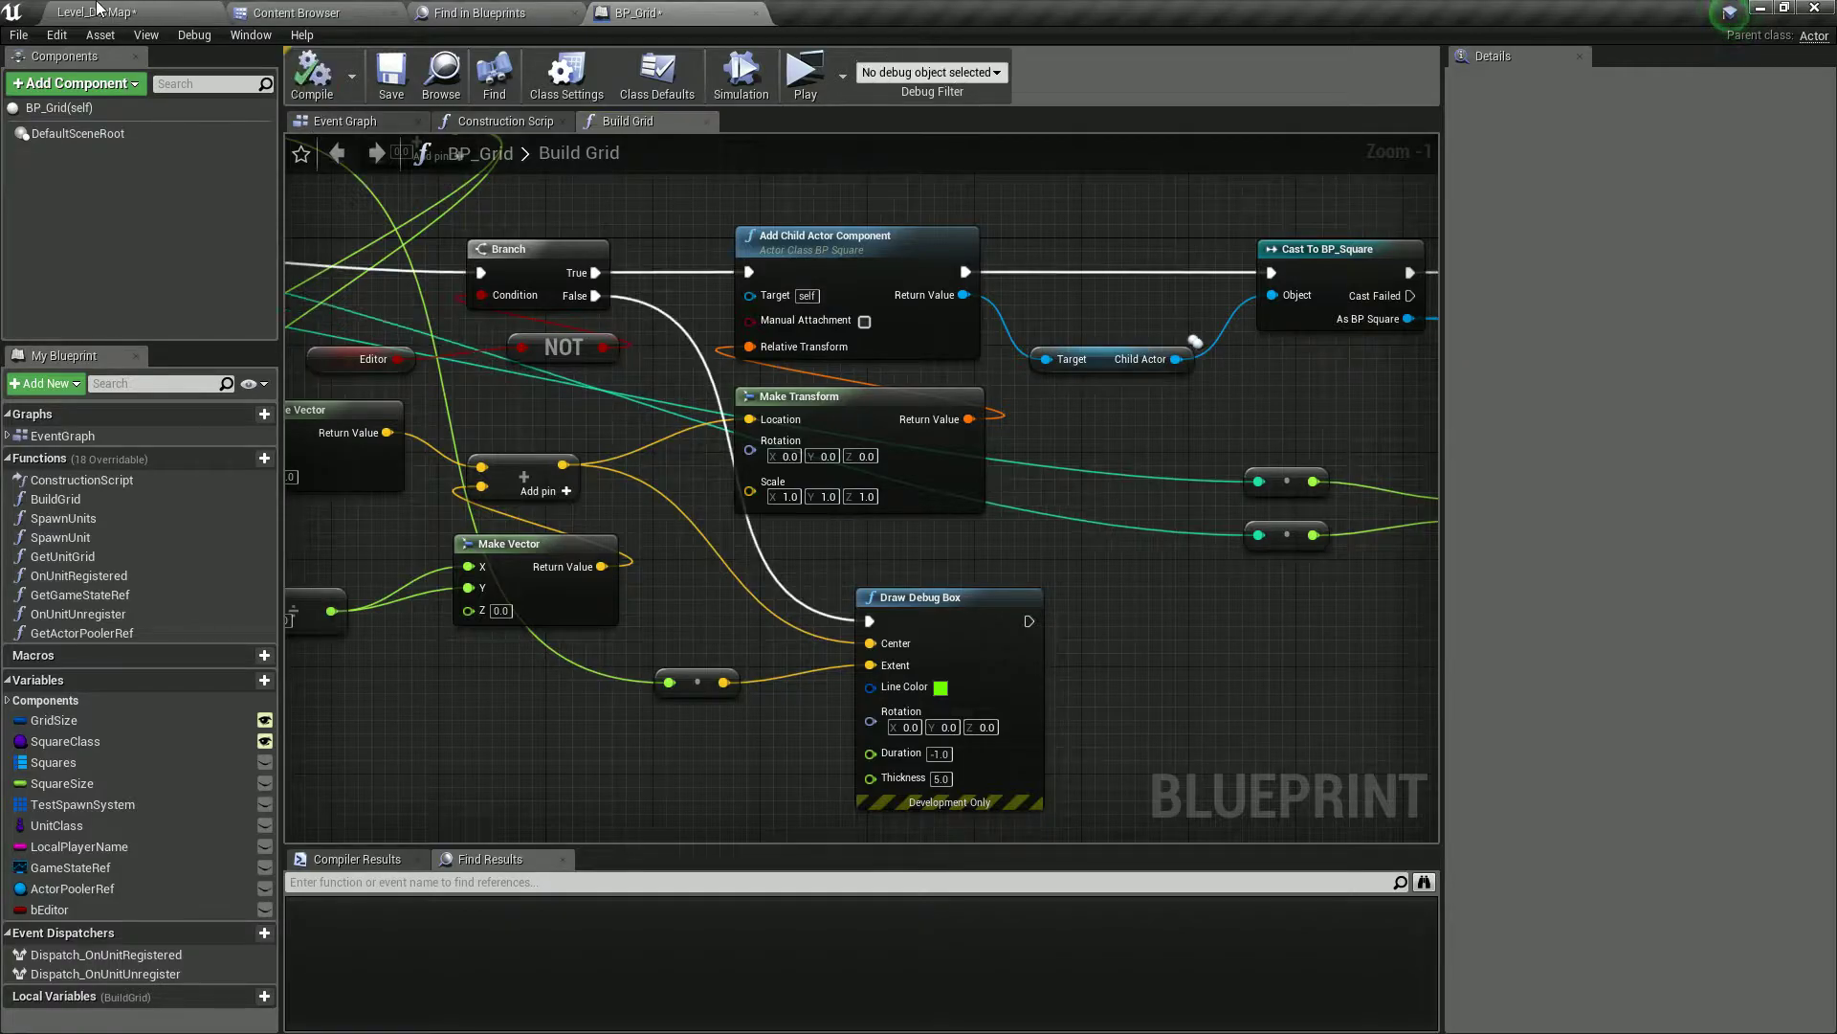
- Move BP_Battlefield2 to Y -50 in the level to check its debug boxes, and return to BP_Grid
{"action": "left_click", "coordinate": [96, 11]}
{"action": "left_click", "coordinate": [1631, 162]}
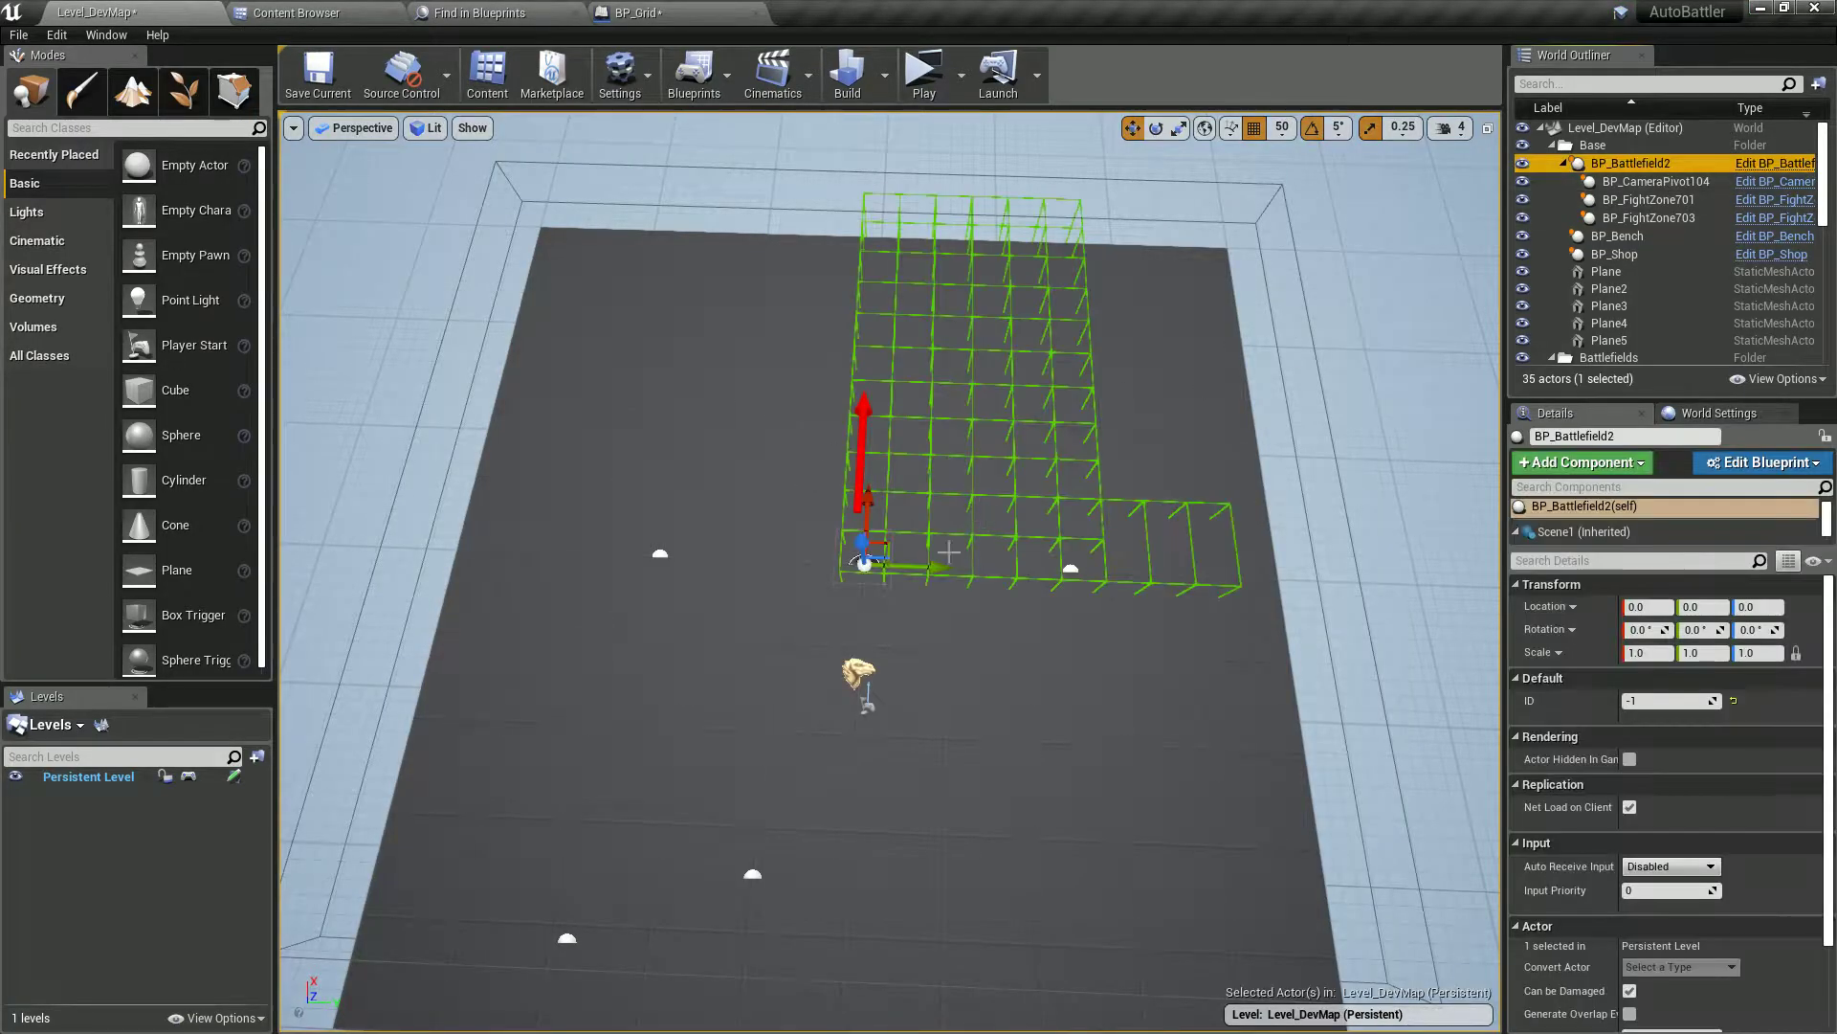
{"action": "mouse_move", "coordinate": [917, 562]}
{"action": "left_mouse_down"}
{"action": "mouse_move", "coordinate": [812, 559]}
{"action": "mouse_move", "coordinate": [914, 567]}
{"action": "left_mouse_up"}
{"action": "left_click", "coordinate": [634, 13]}
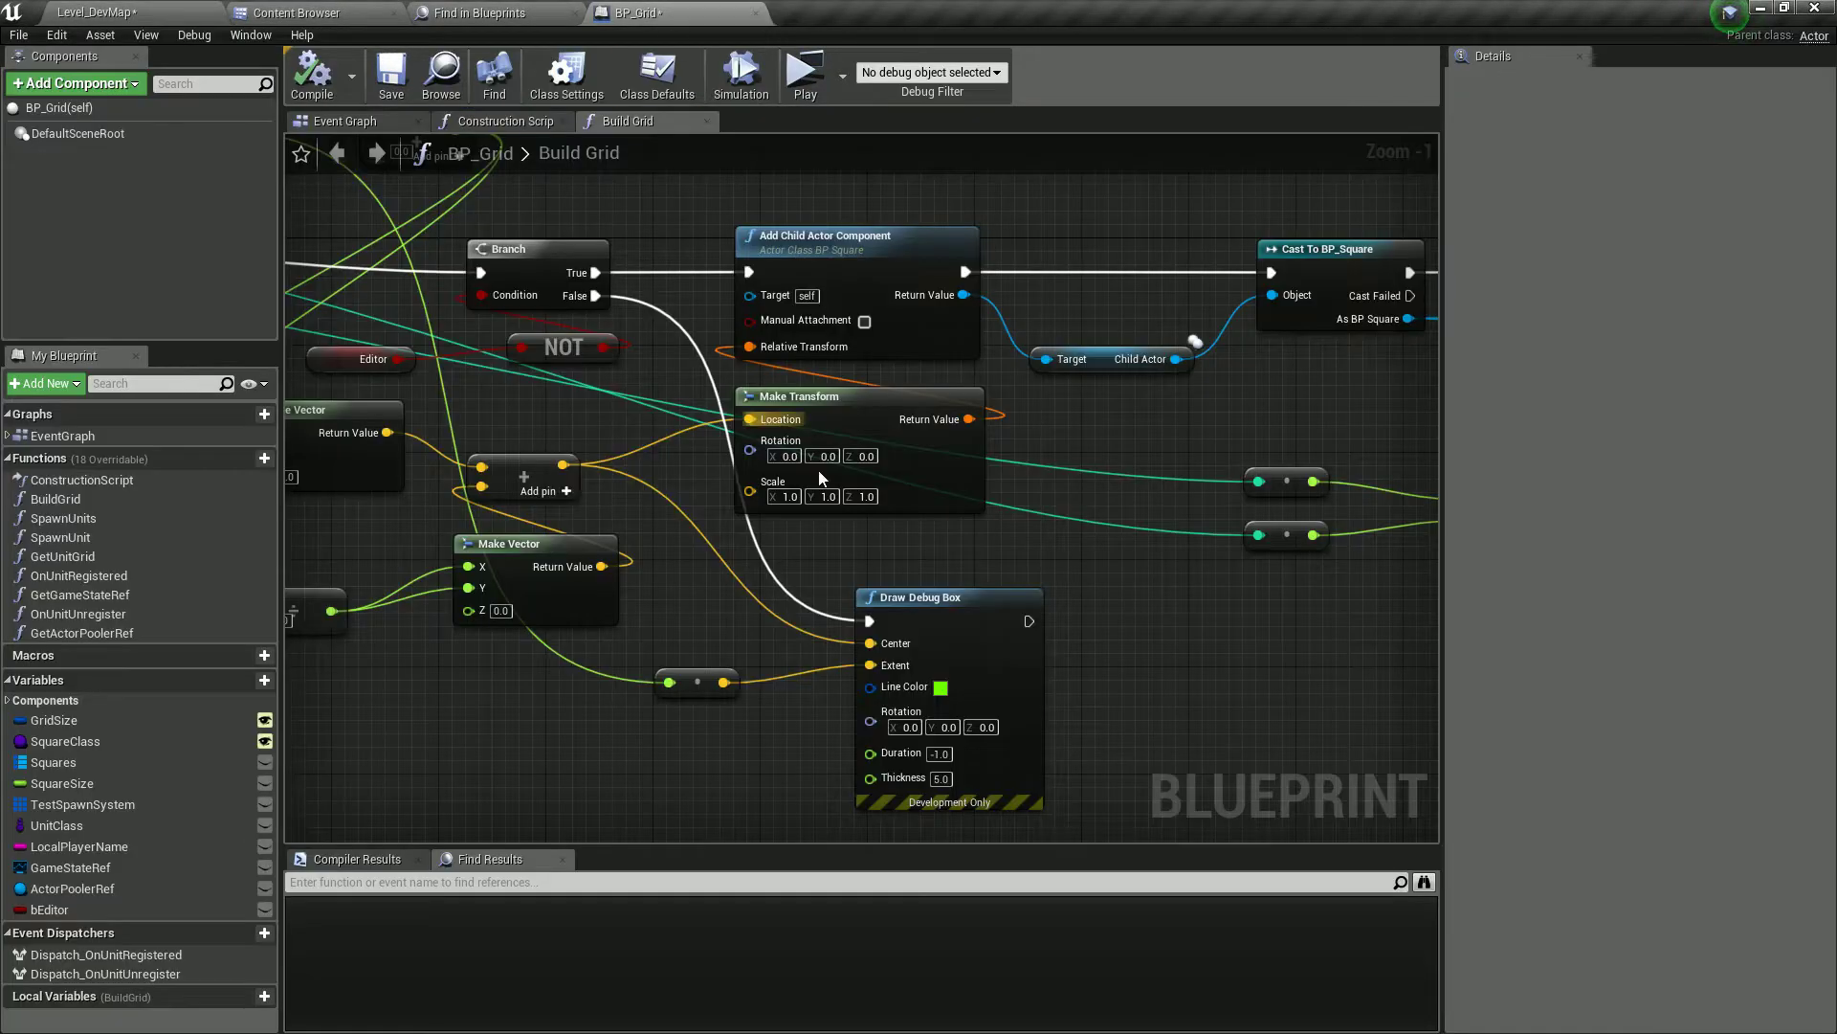
- Hide the unconnected pins of the Get Class Defaults node at the start of the Build Grid graph
{"action": "mouse_move", "coordinate": [857, 490]}
{"action": "right_mouse_down"}
{"action": "mouse_move", "coordinate": [802, 515]}
{"action": "mouse_move", "coordinate": [908, 532]}
{"action": "right_mouse_up"}
{"action": "right_click_drag", "start_coordinate": [1014, 510], "coordinate": [1789, 643]}
{"action": "scroll", "coordinate": [909, 628], "scroll_direction": "down", "scroll_amount": 1}
{"action": "right_click_drag", "start_coordinate": [949, 592], "coordinate": [1397, 635]}
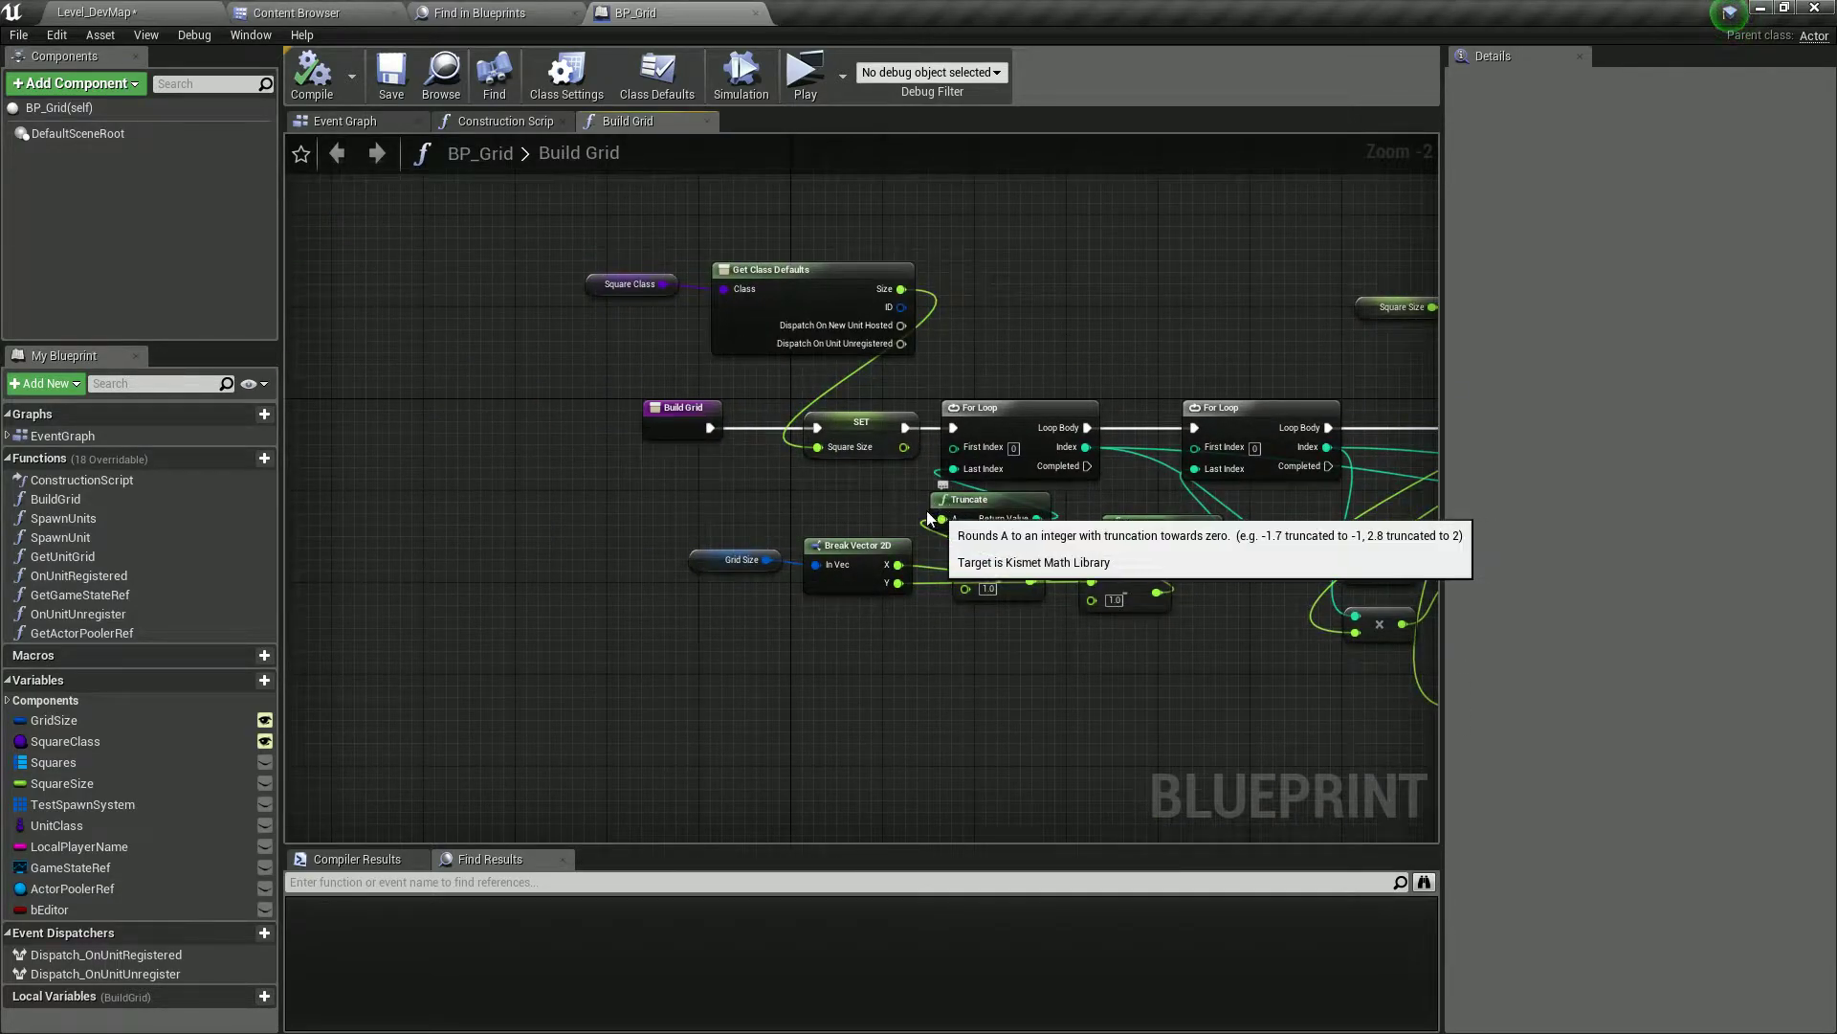
{"action": "right_click_drag", "start_coordinate": [899, 408], "coordinate": [691, 390]}
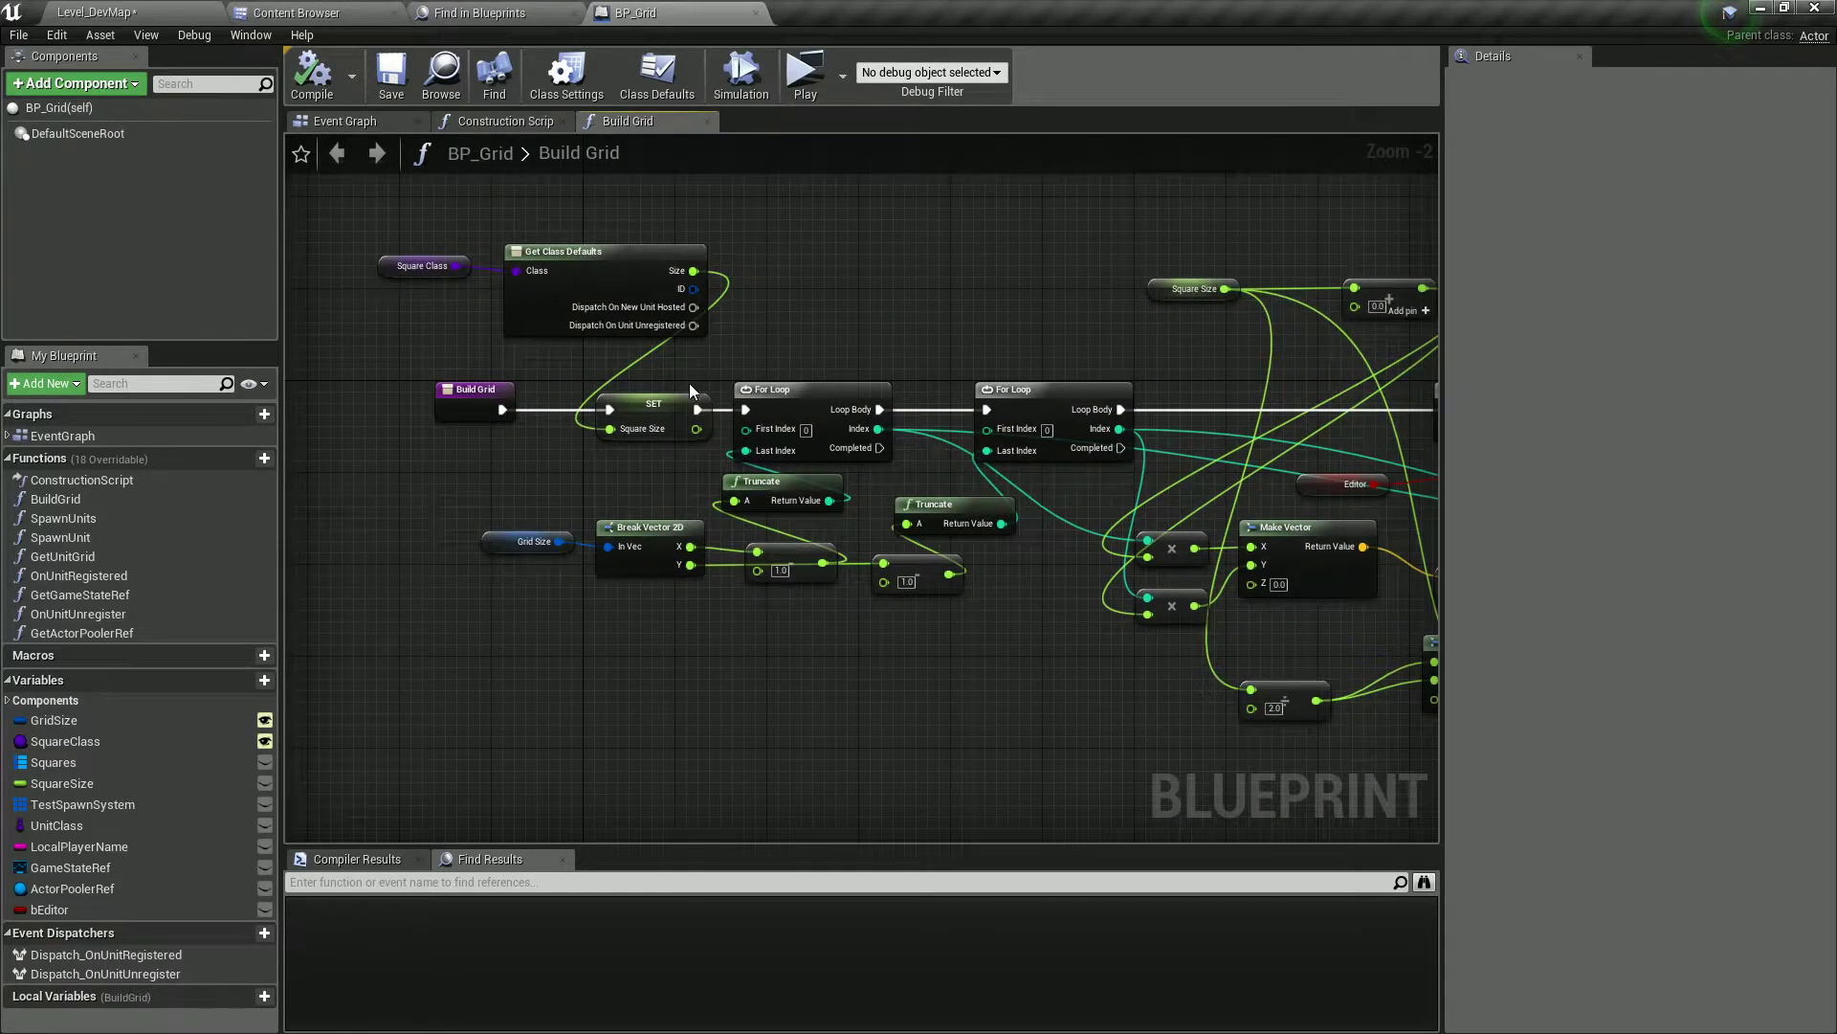
{"action": "left_click", "coordinate": [595, 250]}
{"action": "left_click", "coordinate": [1645, 245]}
{"action": "left_click", "coordinate": [883, 271]}
{"action": "left_click", "coordinate": [553, 246]}
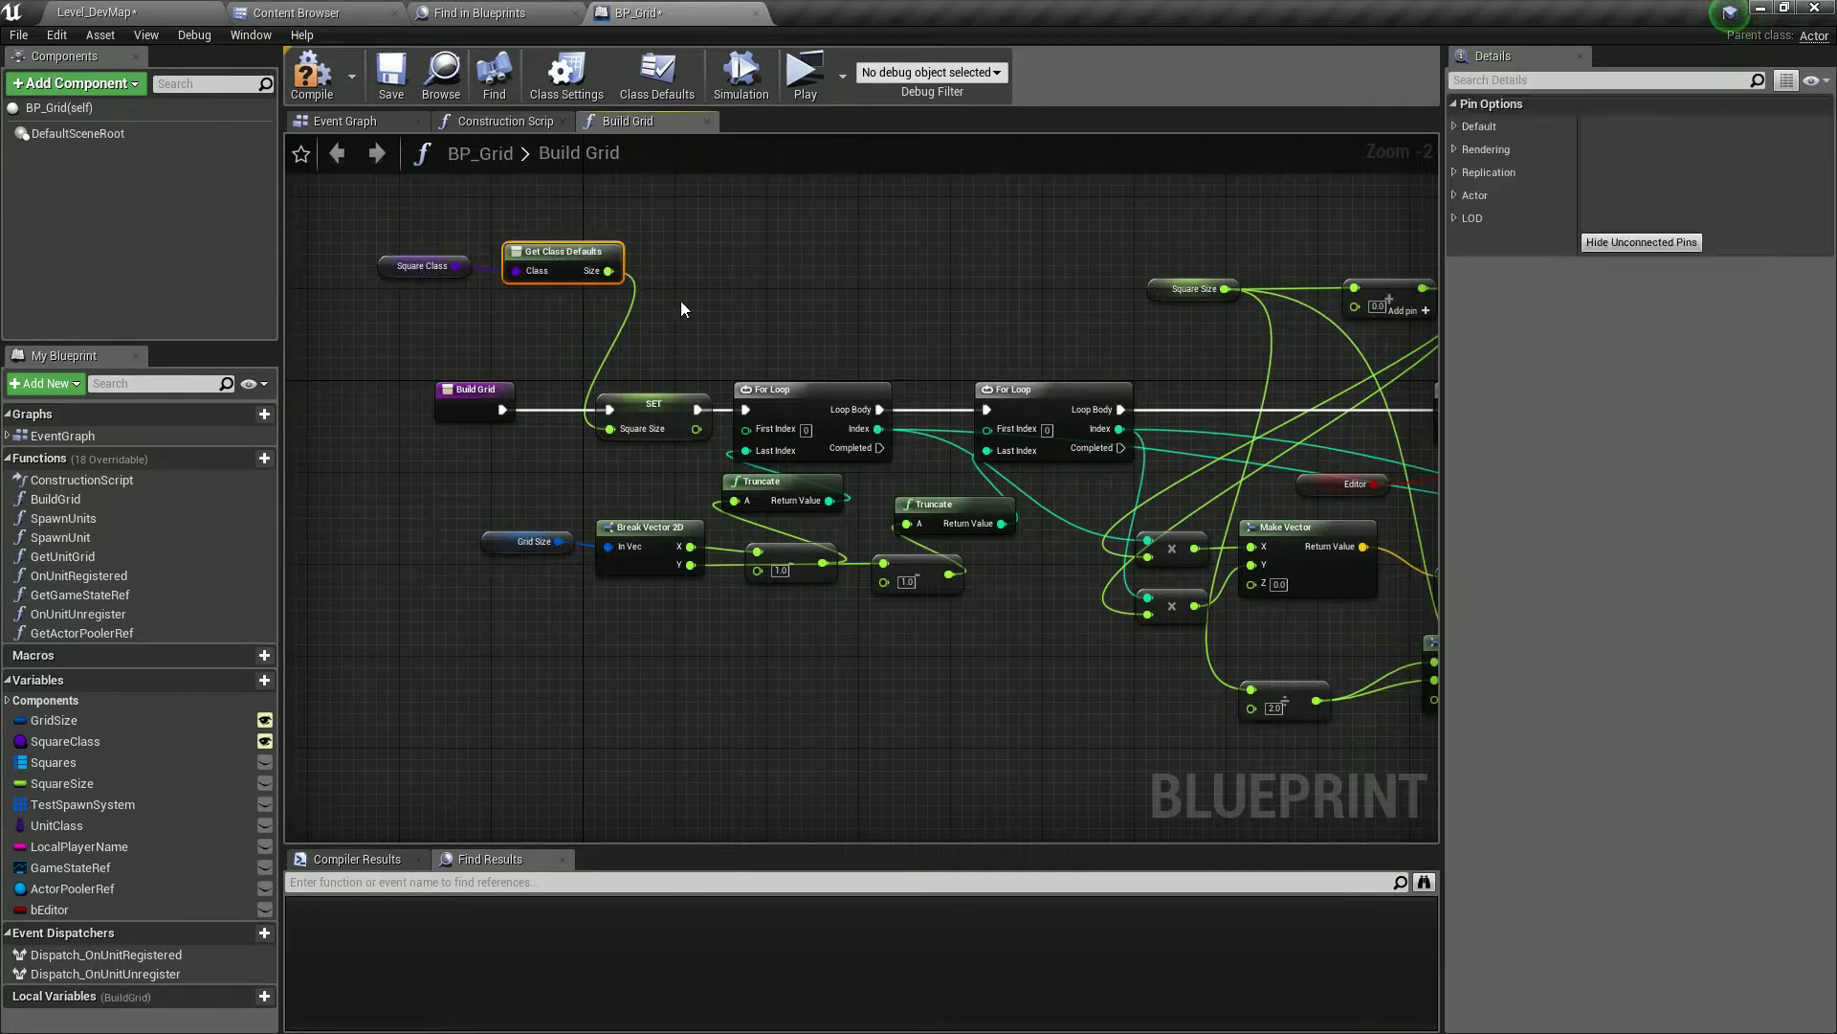
- Set the Draw Debug Box node's Duration to 50
{"action": "right_click_drag", "start_coordinate": [1369, 459], "coordinate": [512, 357]}
{"action": "scroll", "coordinate": [820, 469], "scroll_direction": "up", "scroll_amount": 1}
{"action": "mouse_move", "coordinate": [879, 599]}
{"action": "right_mouse_down"}
{"action": "mouse_move", "coordinate": [824, 546]}
{"action": "mouse_move", "coordinate": [815, 487]}
{"action": "right_mouse_up"}
{"action": "scroll", "coordinate": [873, 686], "scroll_direction": "up", "scroll_amount": 1}
{"action": "left_click", "coordinate": [941, 659]}
{"action": "type", "text": "50"}
{"action": "key", "text": "Return"}
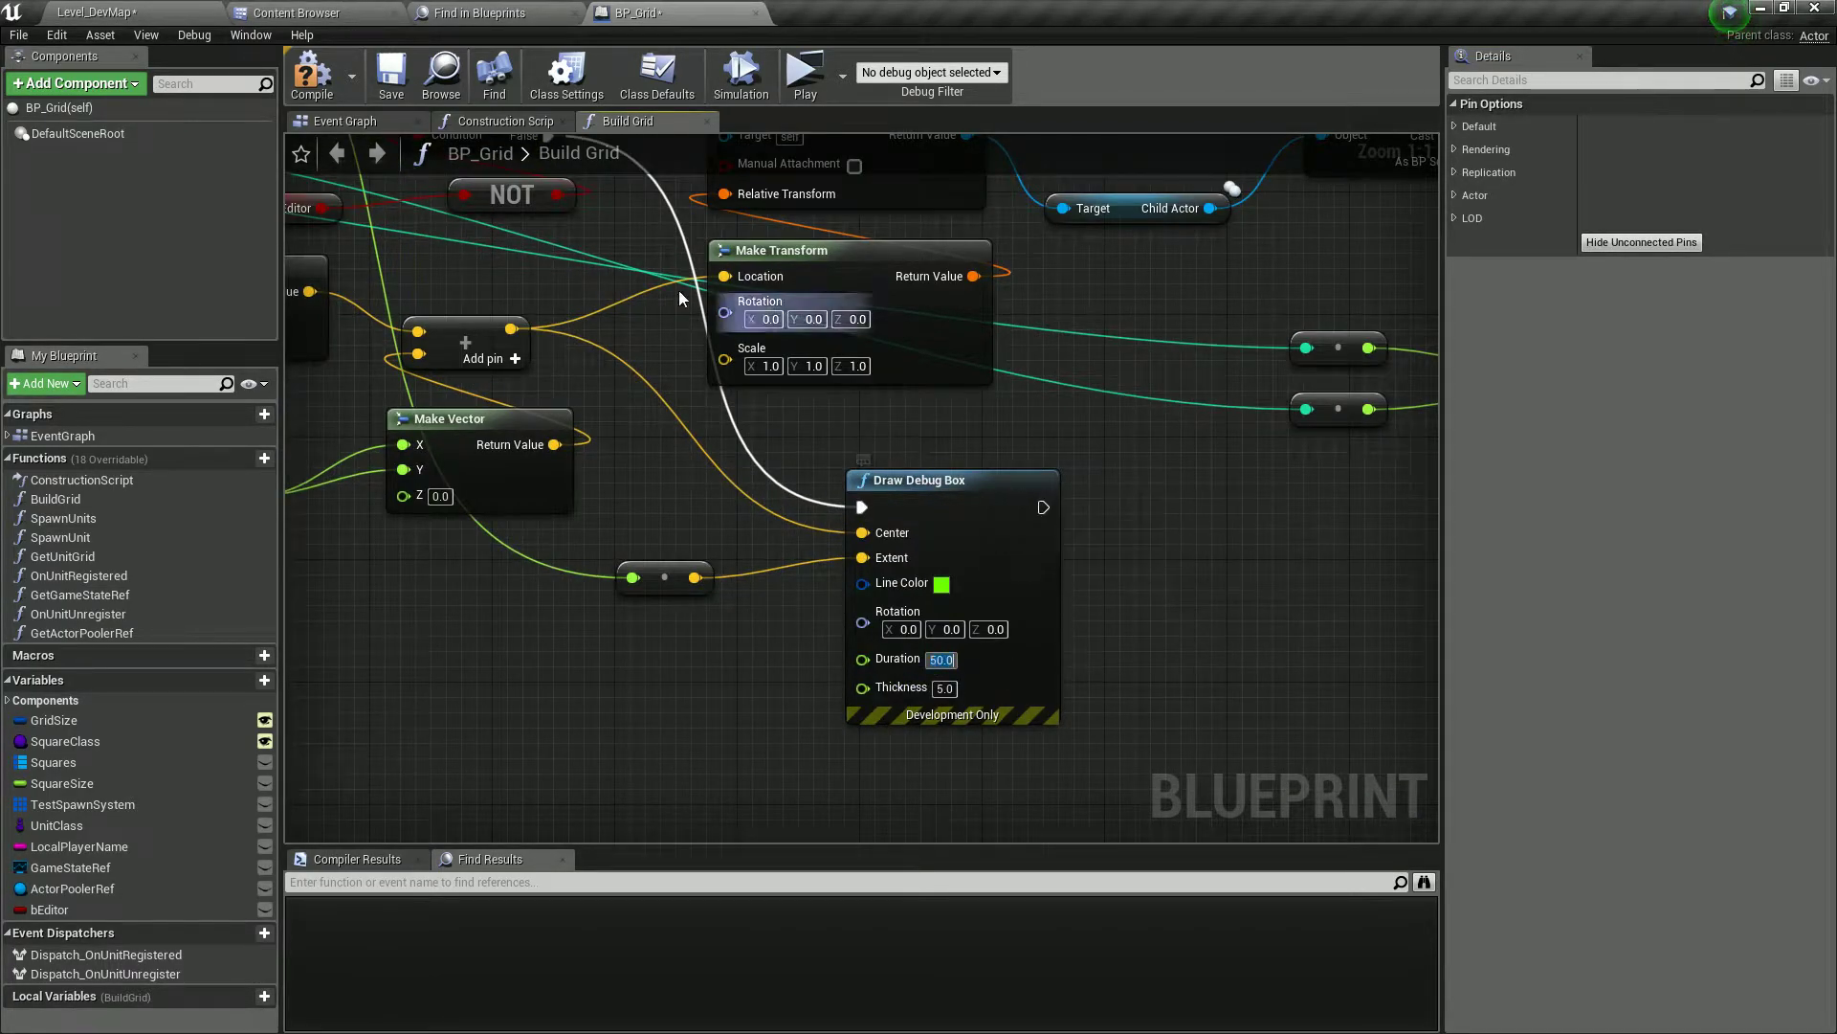
- Return to the level, move BP_Battlefield2 to X 200, Y 0, and save the level
{"action": "left_click", "coordinate": [170, 13]}
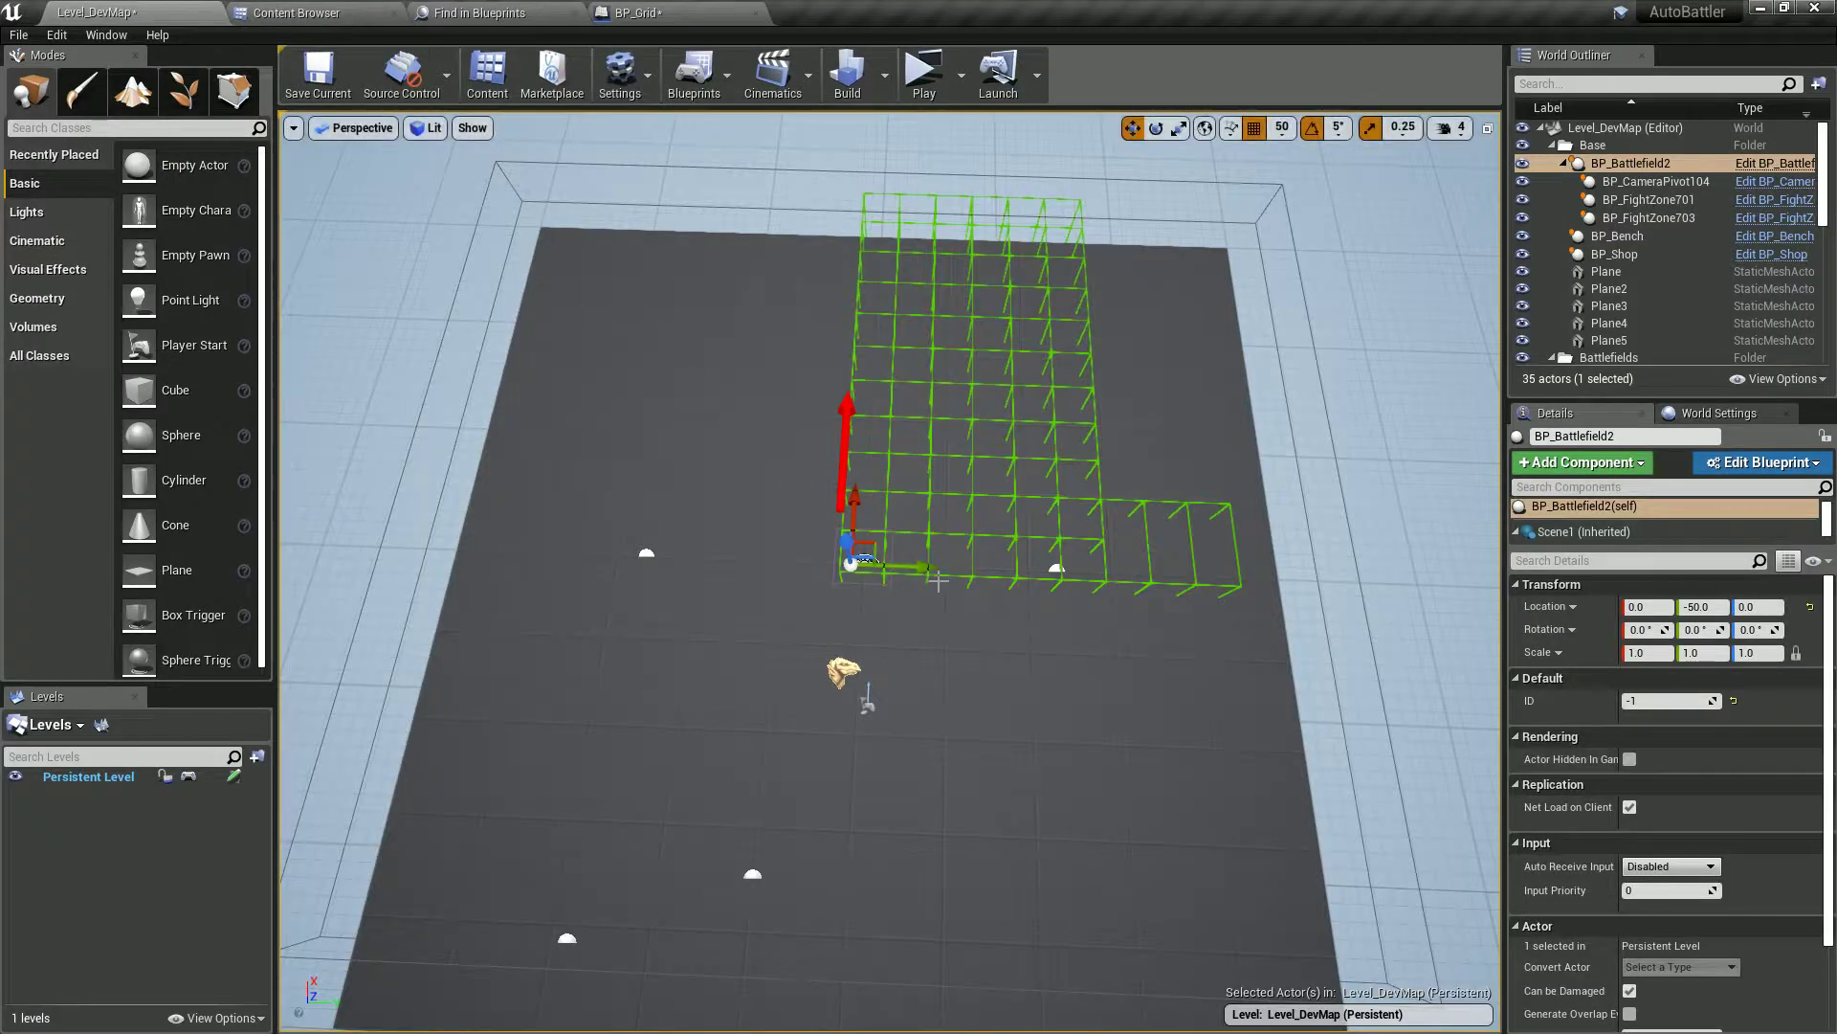
{"action": "left_click_drag", "start_coordinate": [927, 568], "coordinate": [829, 564]}
{"action": "left_click_drag", "start_coordinate": [759, 509], "coordinate": [741, 579]}
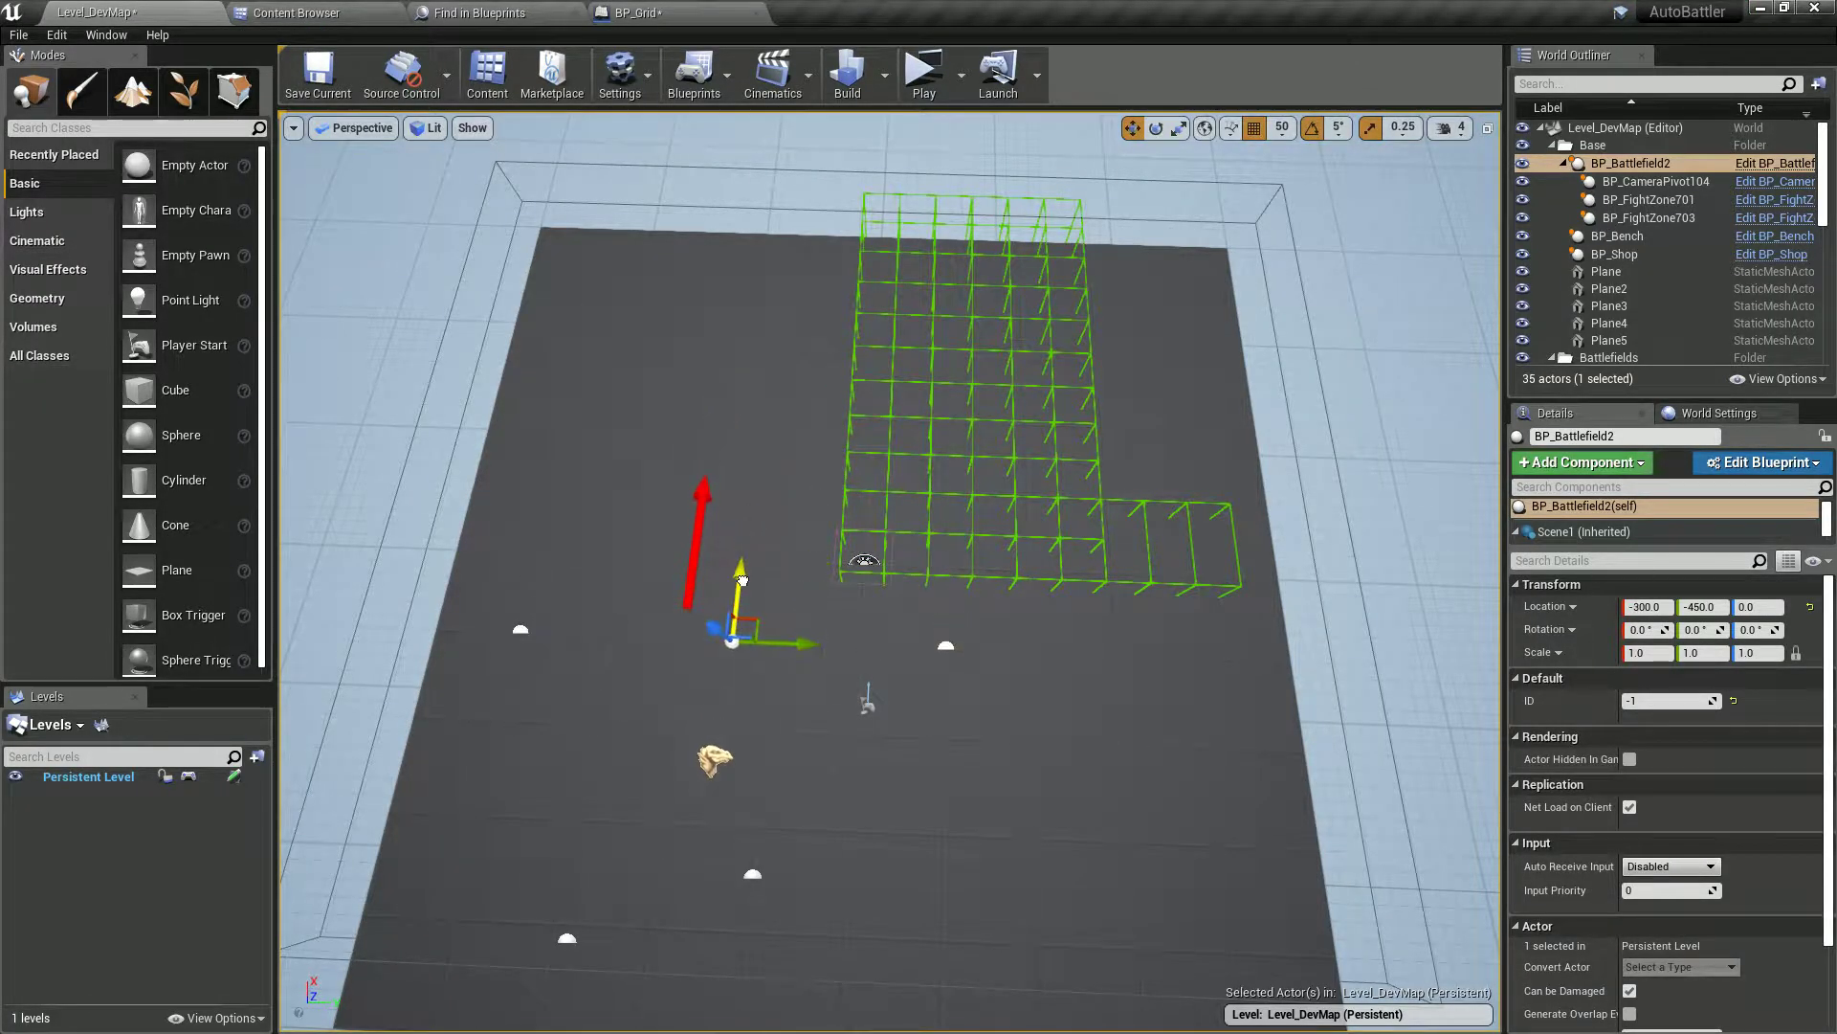
{"action": "left_click_drag", "start_coordinate": [802, 642], "coordinate": [917, 656]}
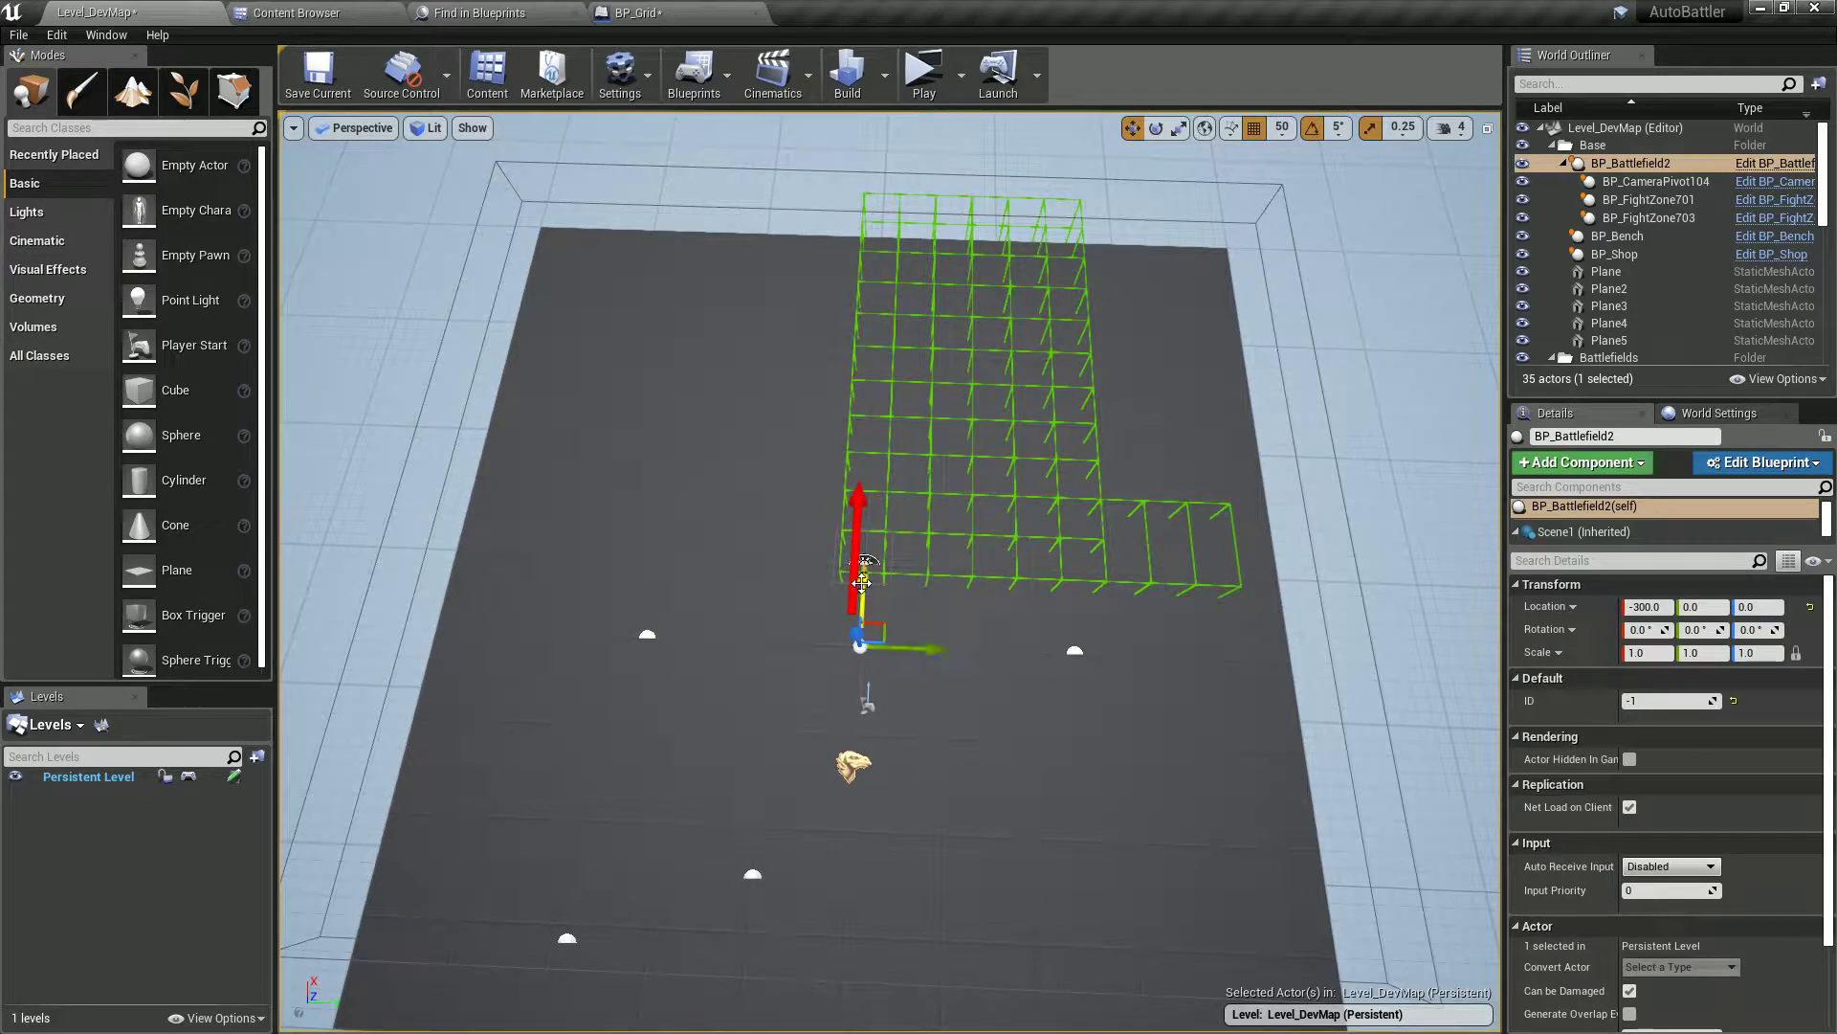
{"action": "left_click", "coordinate": [317, 77]}
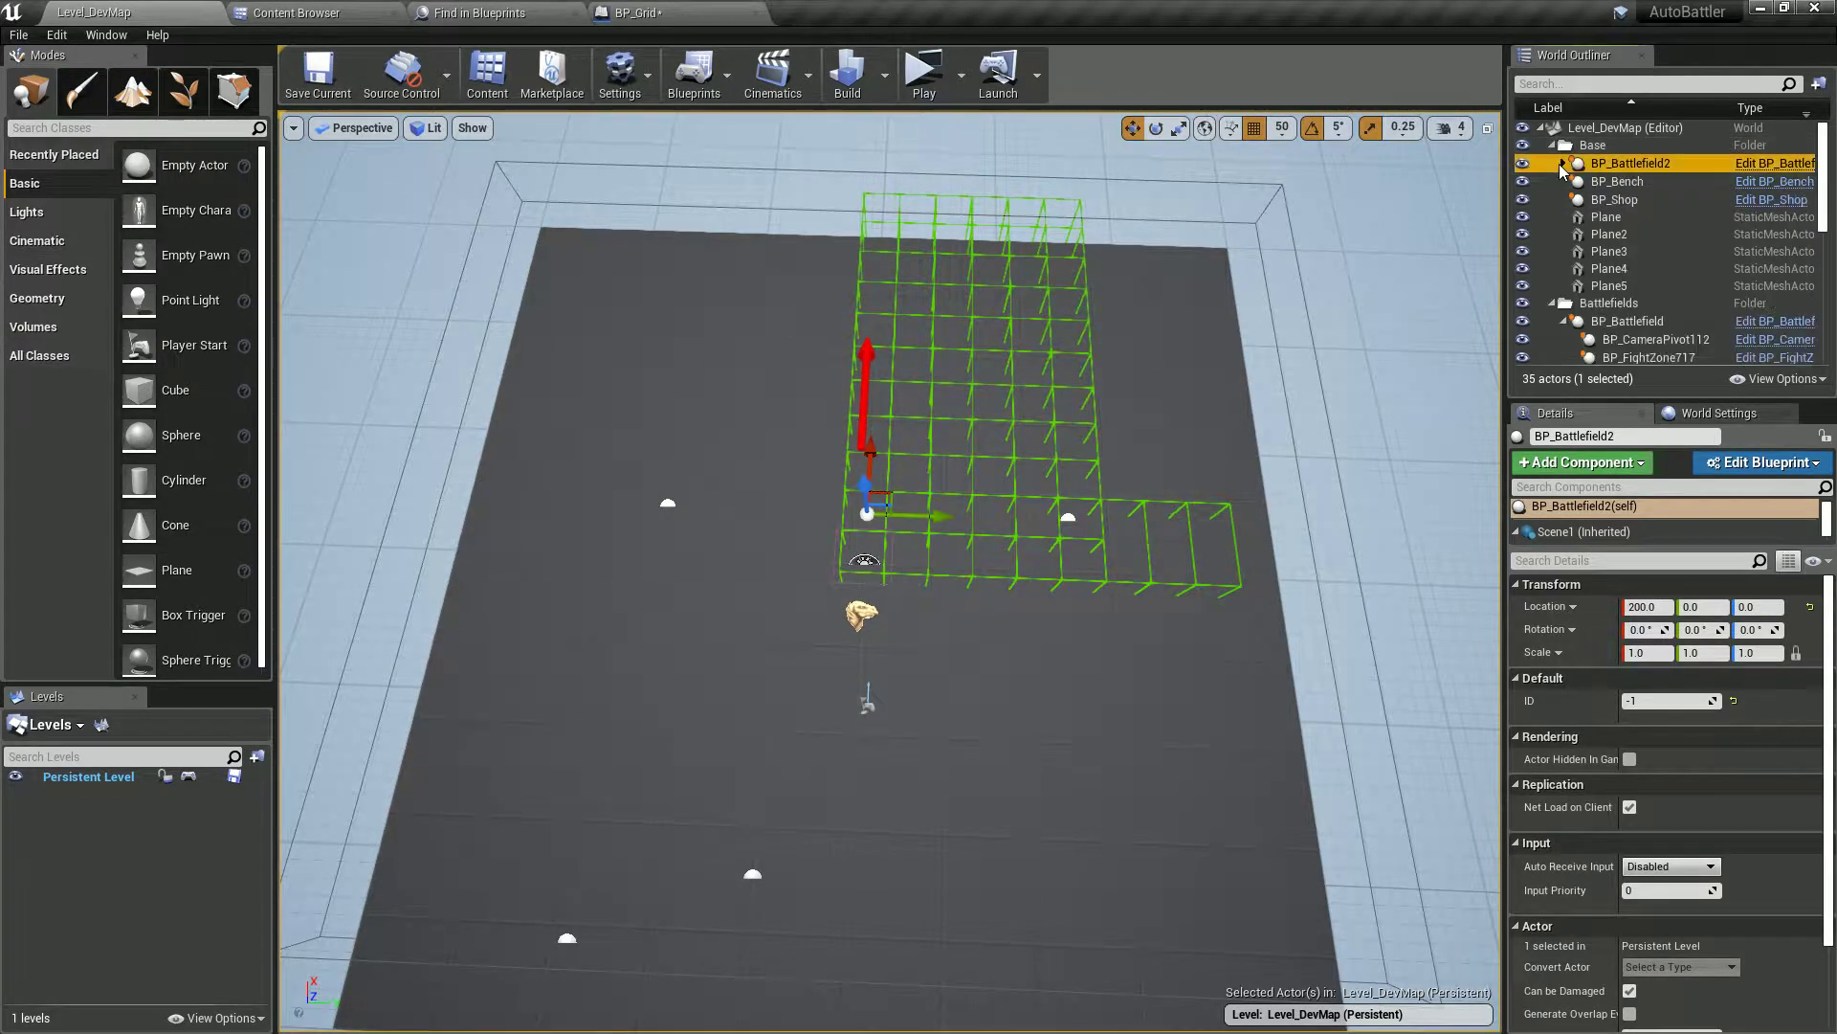
- Focus on BP_Battlefield in the Battlefields folder and examine where debug boxes are drawn across the battlefields
{"action": "left_click", "coordinate": [1542, 127]}
{"action": "left_click", "coordinate": [1542, 127]}
{"action": "left_click", "coordinate": [1539, 129]}
{"action": "left_click", "coordinate": [1552, 180]}
{"action": "left_click", "coordinate": [1552, 180]}
{"action": "left_click", "coordinate": [1552, 162]}
{"action": "double_click", "coordinate": [1627, 180]}
{"action": "key", "text": "s"}
{"action": "mouse_move", "coordinate": [797, 544]}
{"action": "right_mouse_down"}
{"action": "mouse_move", "coordinate": [909, 574]}
{"action": "mouse_move", "coordinate": [797, 544]}
{"action": "right_mouse_up"}
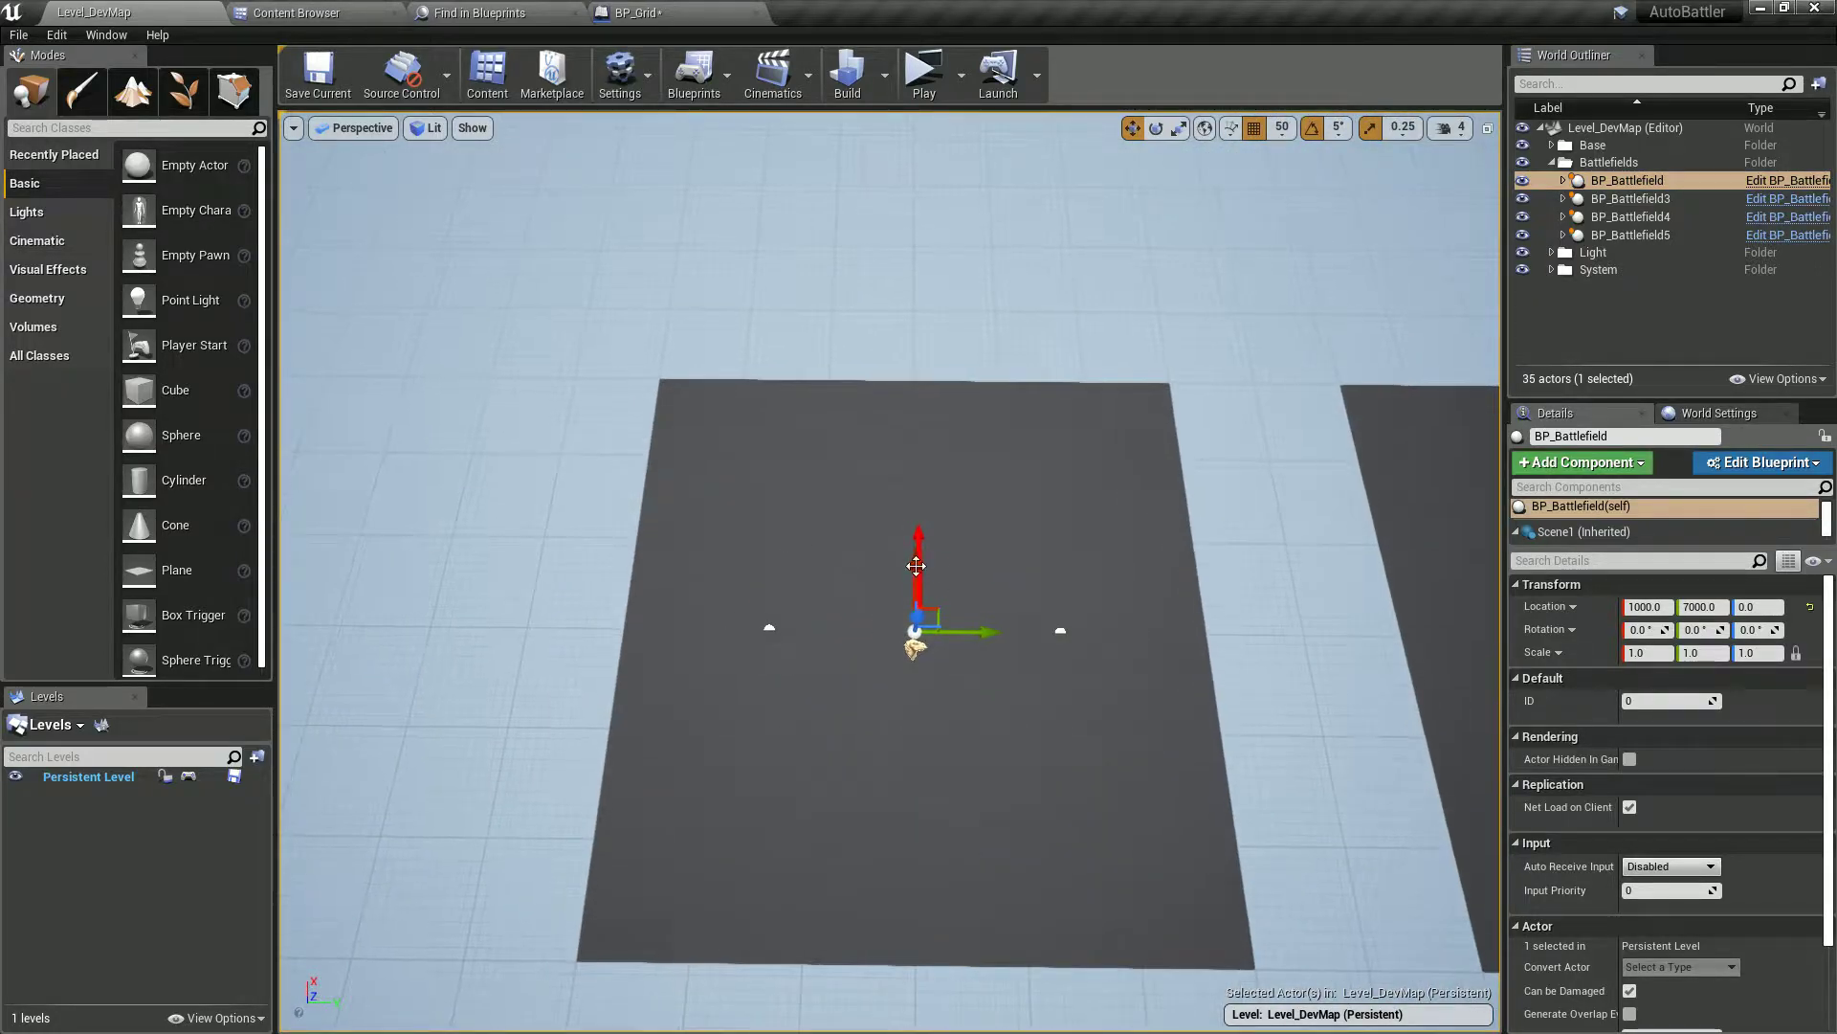
{"action": "right_click_drag", "start_coordinate": [1063, 574], "coordinate": [966, 594]}
{"action": "key", "text": "w"}
{"action": "key", "text": "w"}
{"action": "key", "text": "s"}
{"action": "key", "text": "w"}
{"action": "key", "text": "s"}
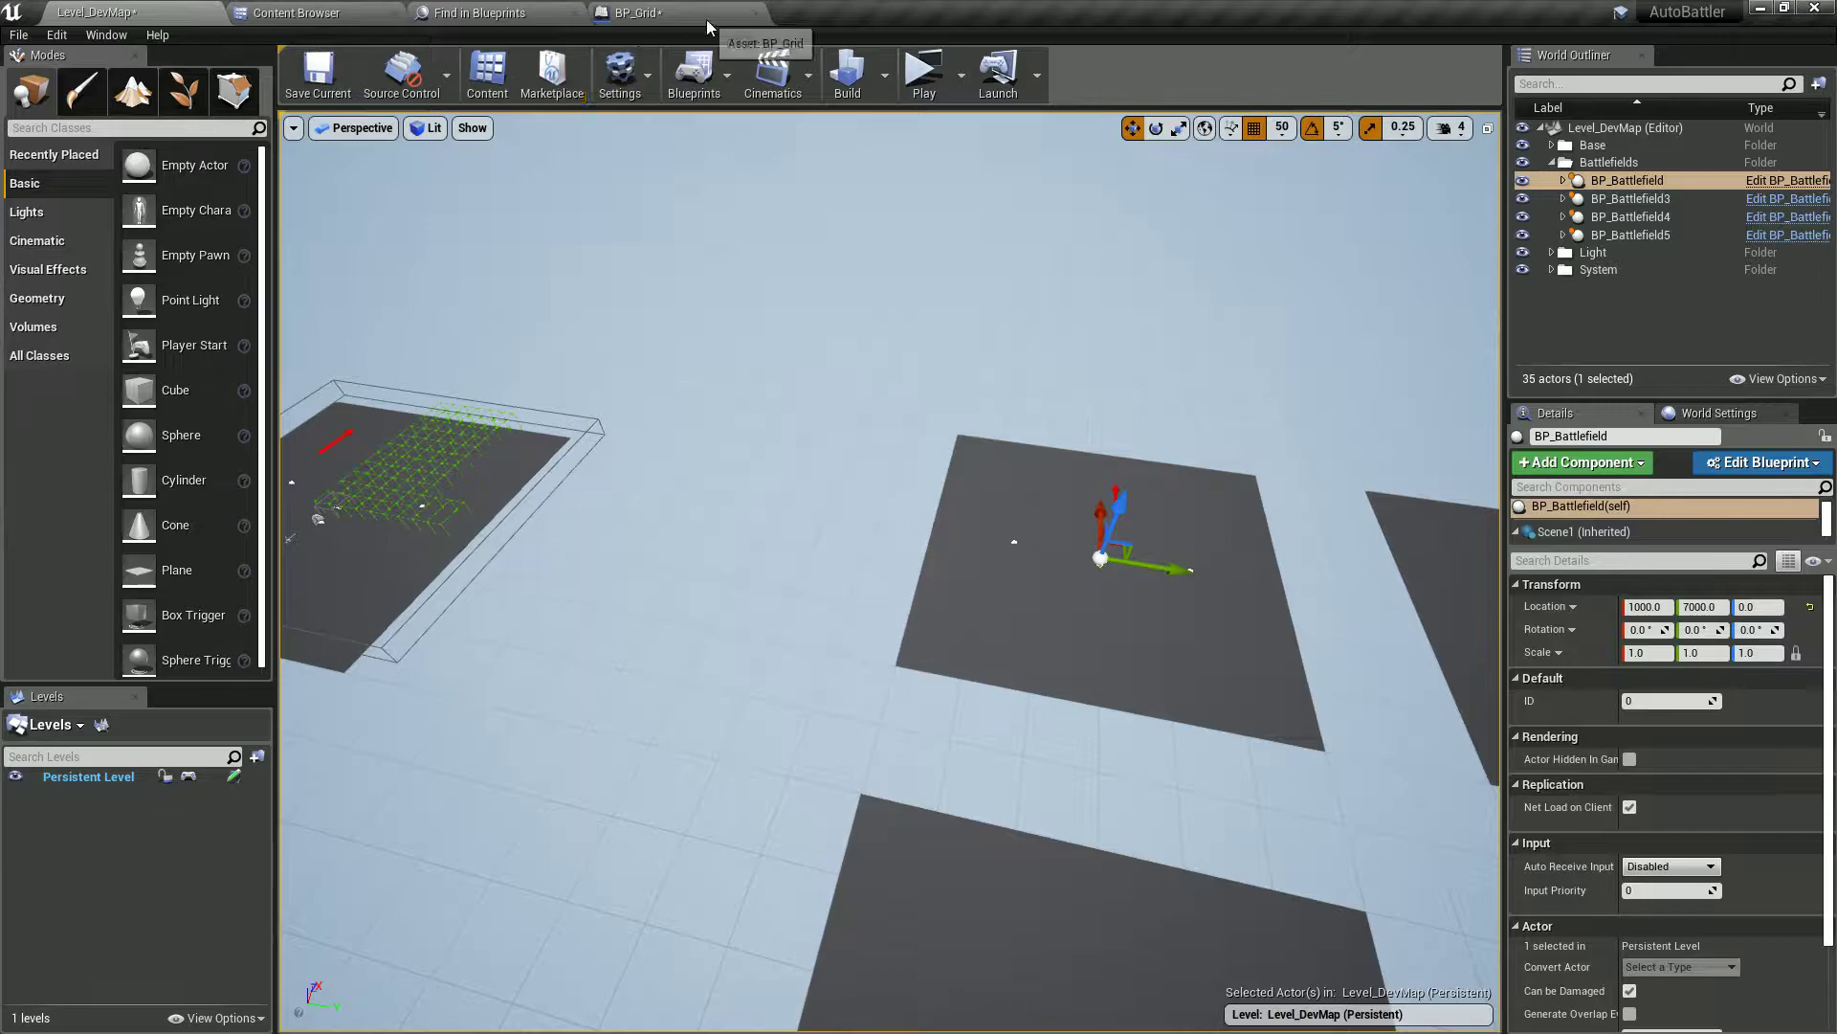
- Save all assets from BP_Grid and shift the divide, lower Make Vector and extent conversion nodes to make room
{"action": "left_click", "coordinate": [638, 12]}
{"action": "key", "text": "ctrl+shift+s"}
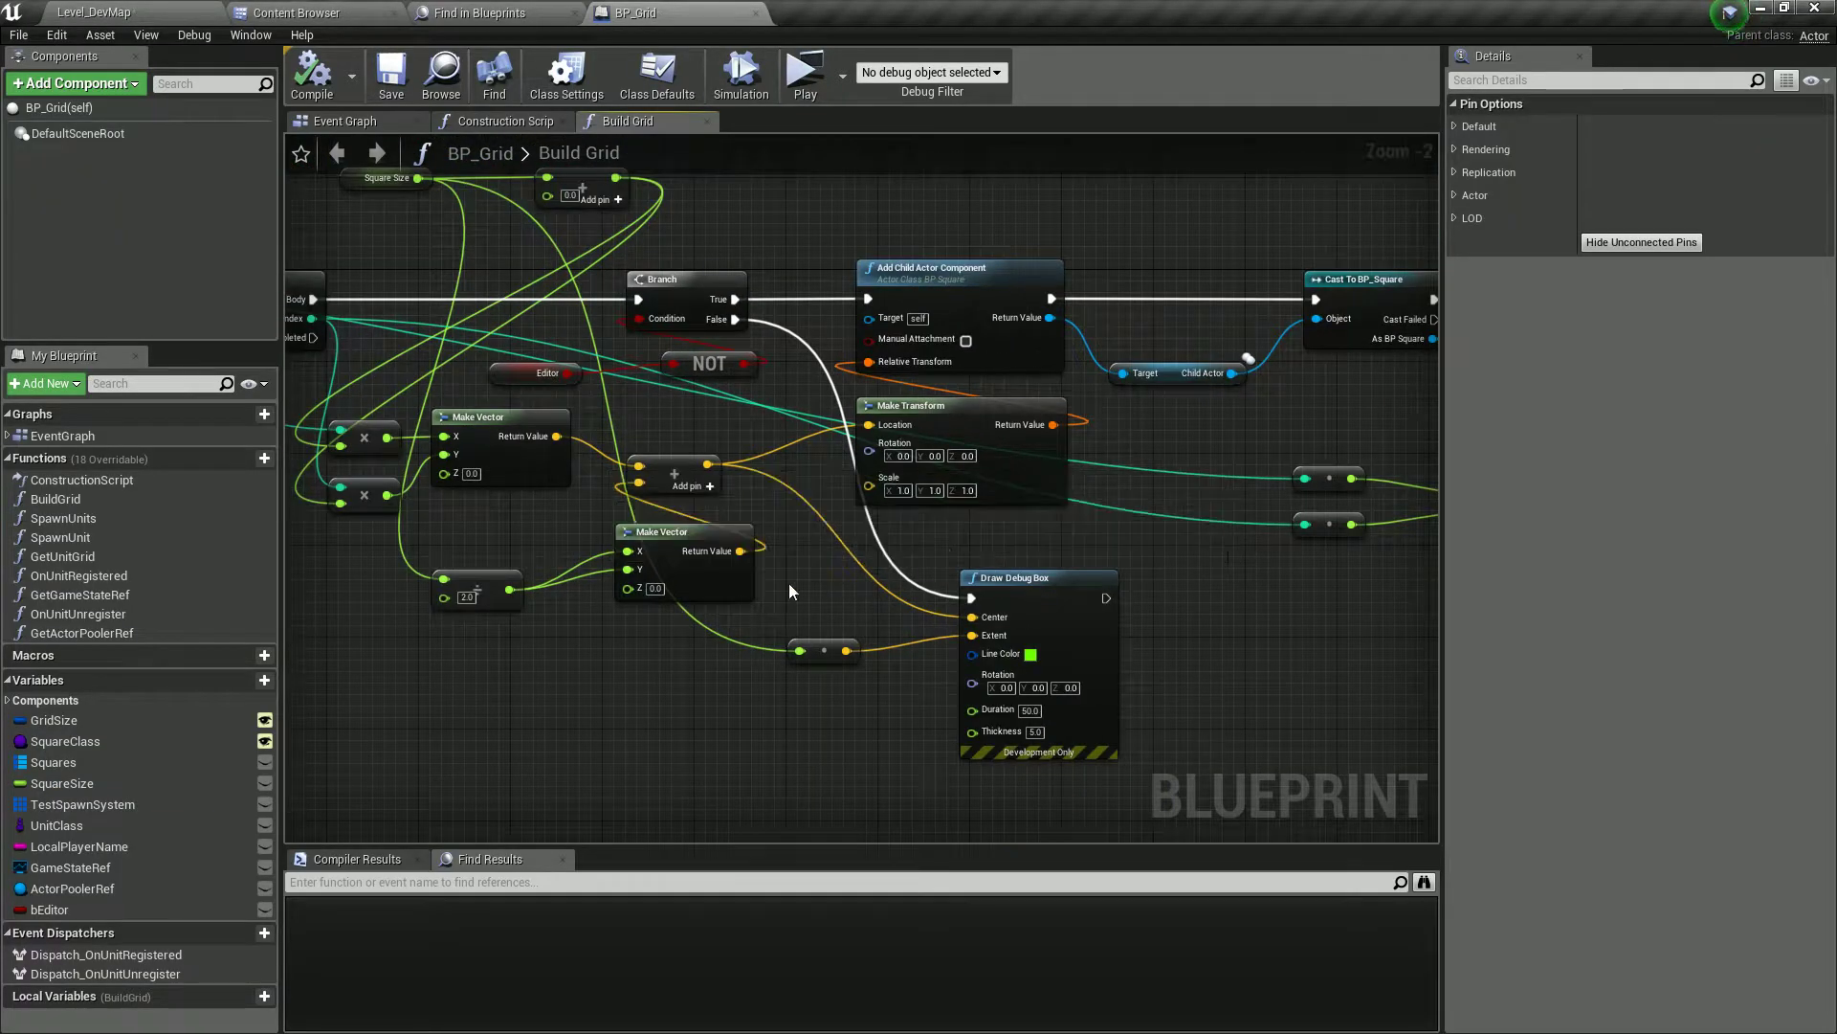
{"action": "right_click_drag", "start_coordinate": [683, 631], "coordinate": [892, 633]}
{"action": "left_click_drag", "start_coordinate": [738, 714], "coordinate": [1047, 548]}
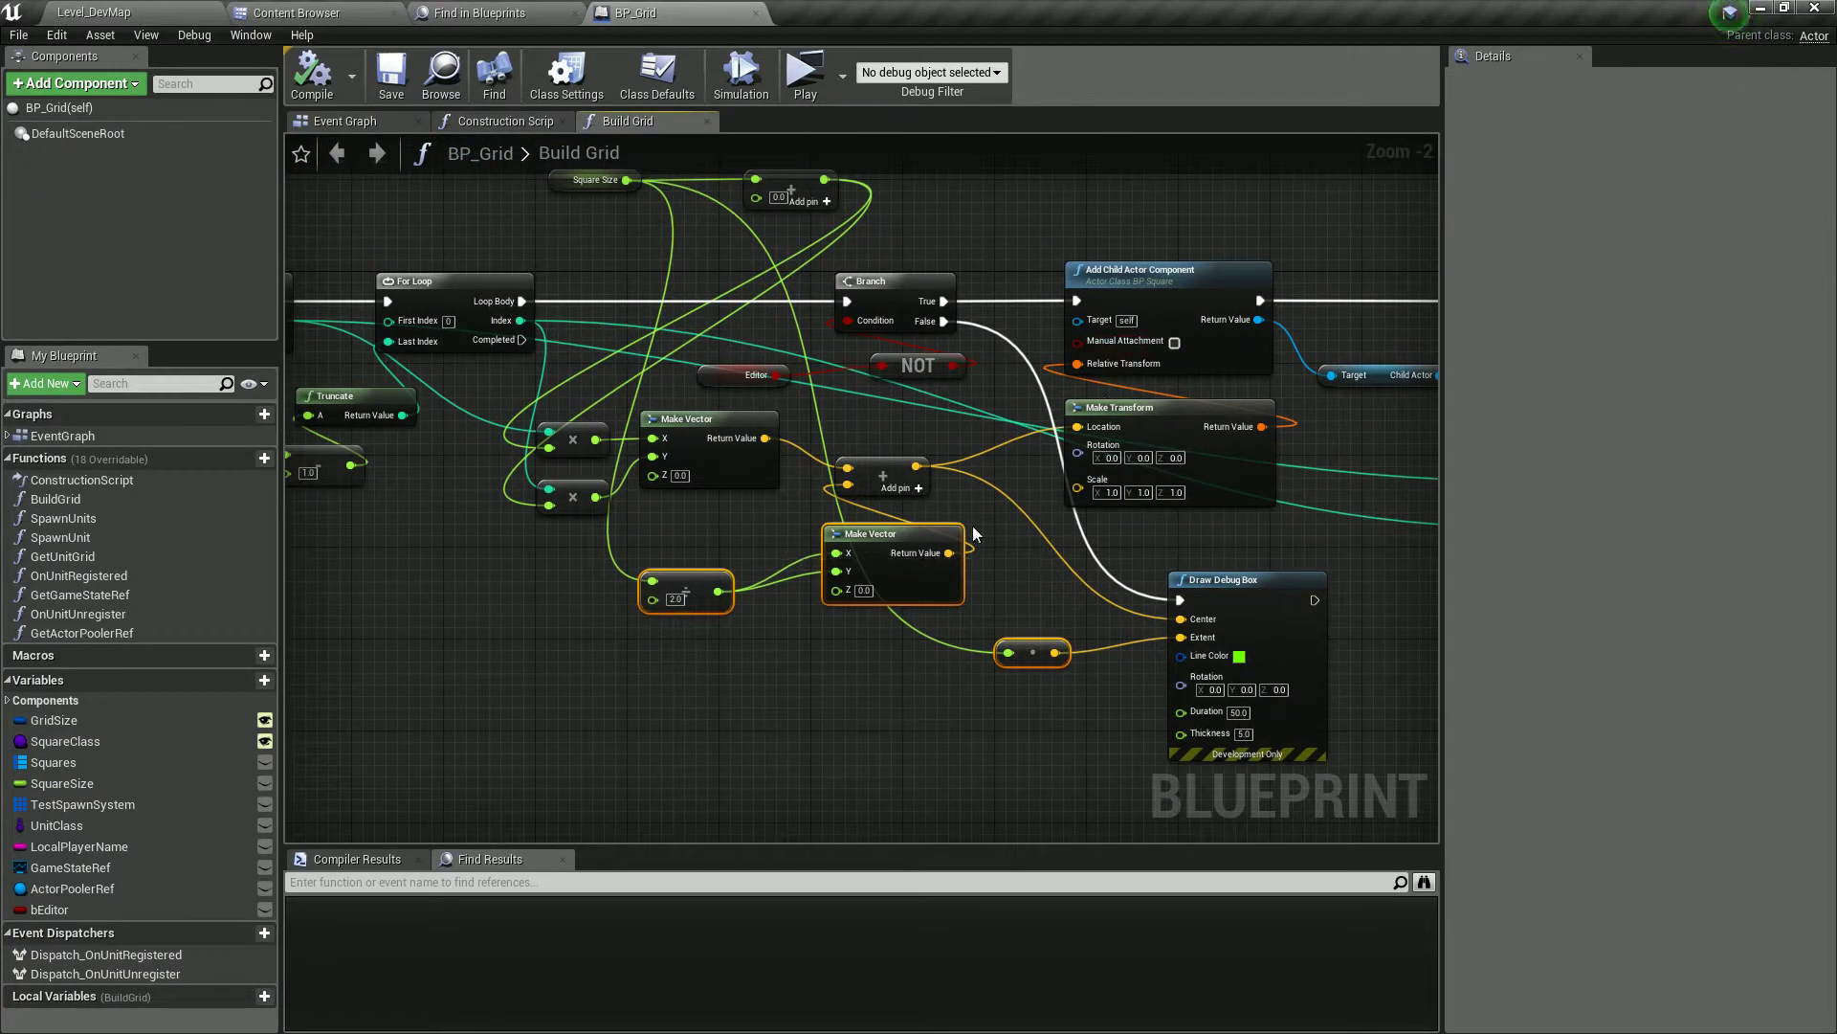
{"action": "left_click_drag", "start_coordinate": [922, 542], "coordinate": [831, 587]}
- Add GetActorLocation to the square position with a vector addition feeding Draw Debug Box's Center, and save BP_Grid
{"action": "left_click_drag", "start_coordinate": [916, 466], "coordinate": [943, 593]}
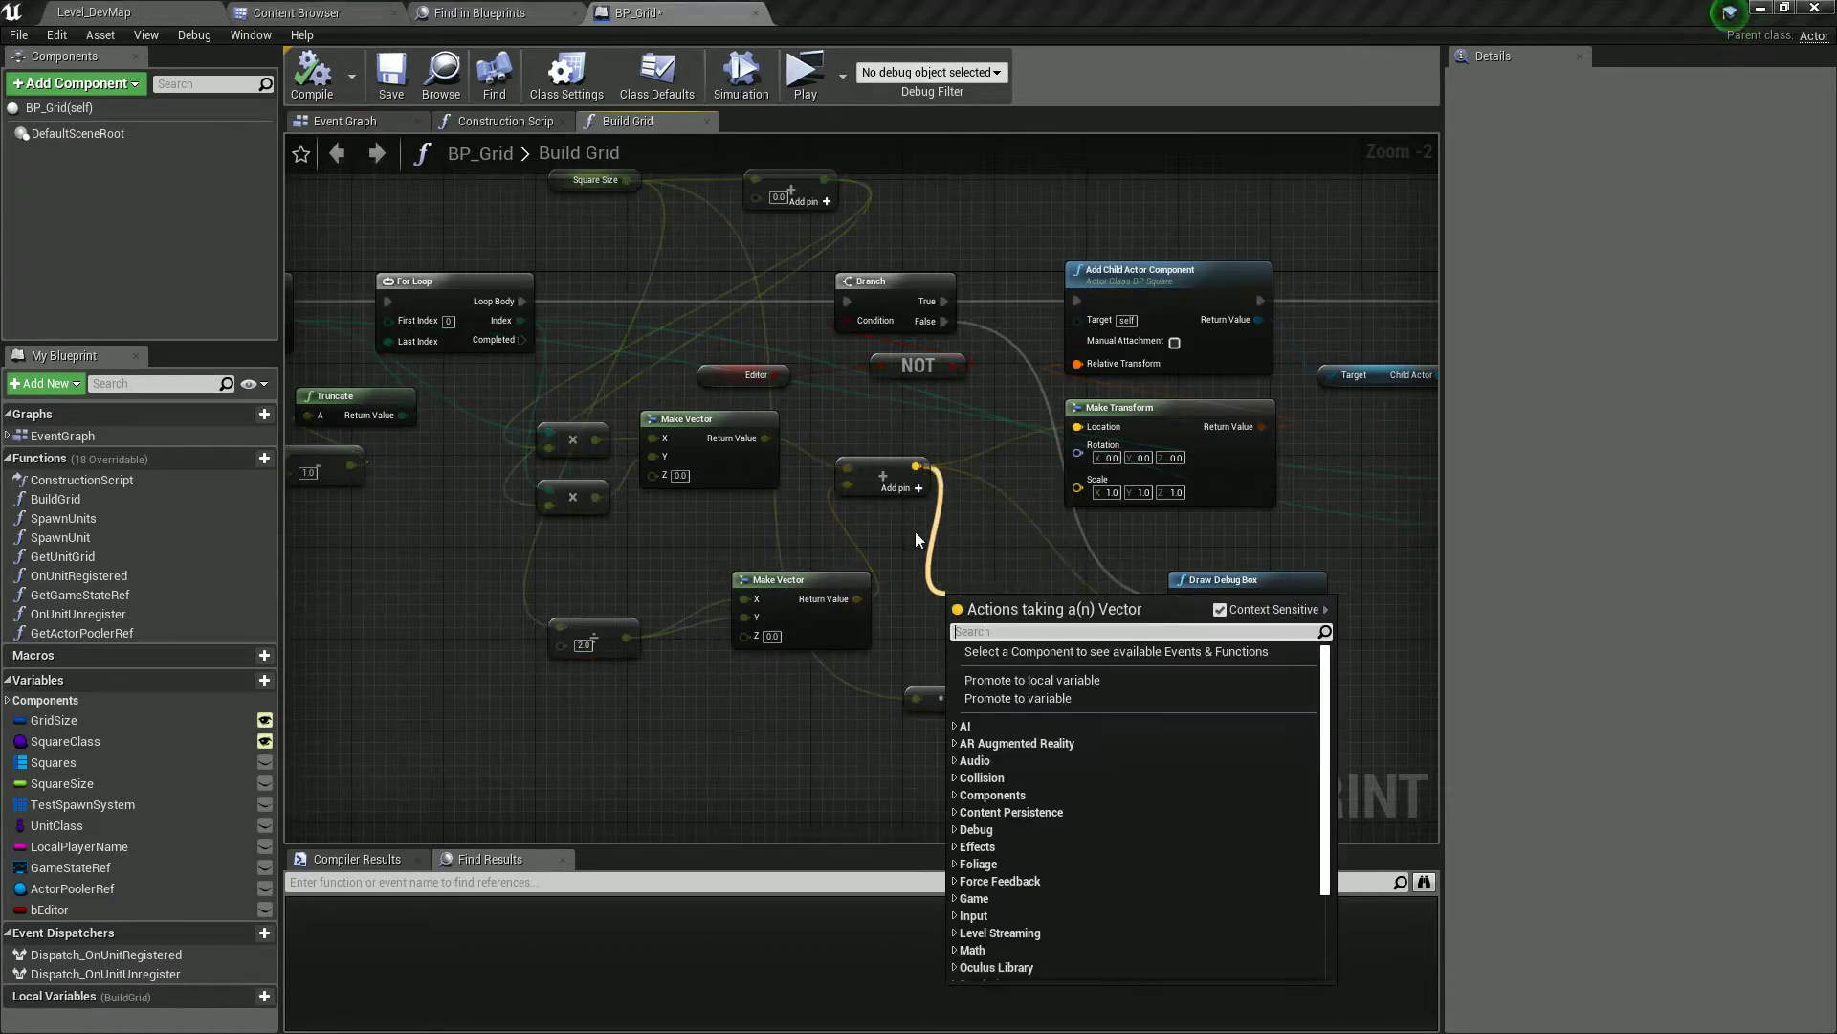
{"action": "type", "text": "+"}
{"action": "left_click", "coordinate": [1078, 725]}
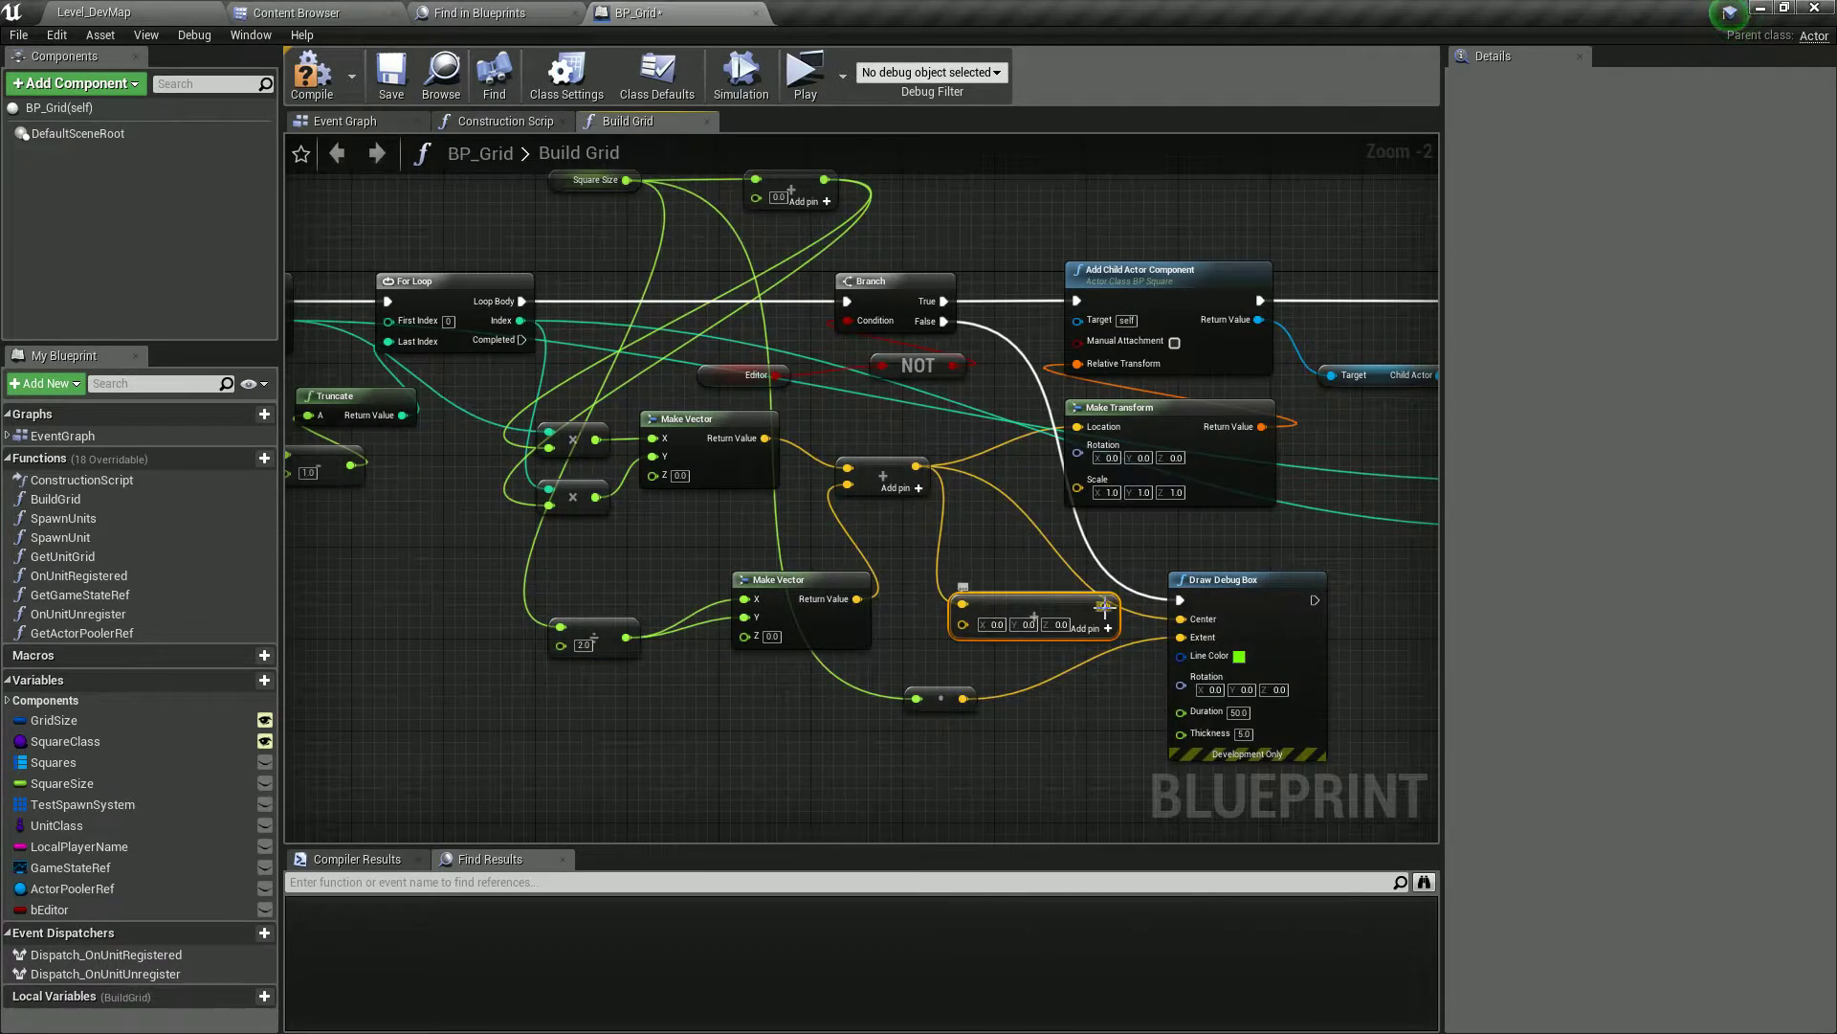
{"action": "left_click_drag", "start_coordinate": [1186, 616], "coordinate": [1232, 605]}
{"action": "left_click_drag", "start_coordinate": [964, 623], "coordinate": [768, 741]}
{"action": "type", "text": "get actor location"}
{"action": "key", "text": "Return"}
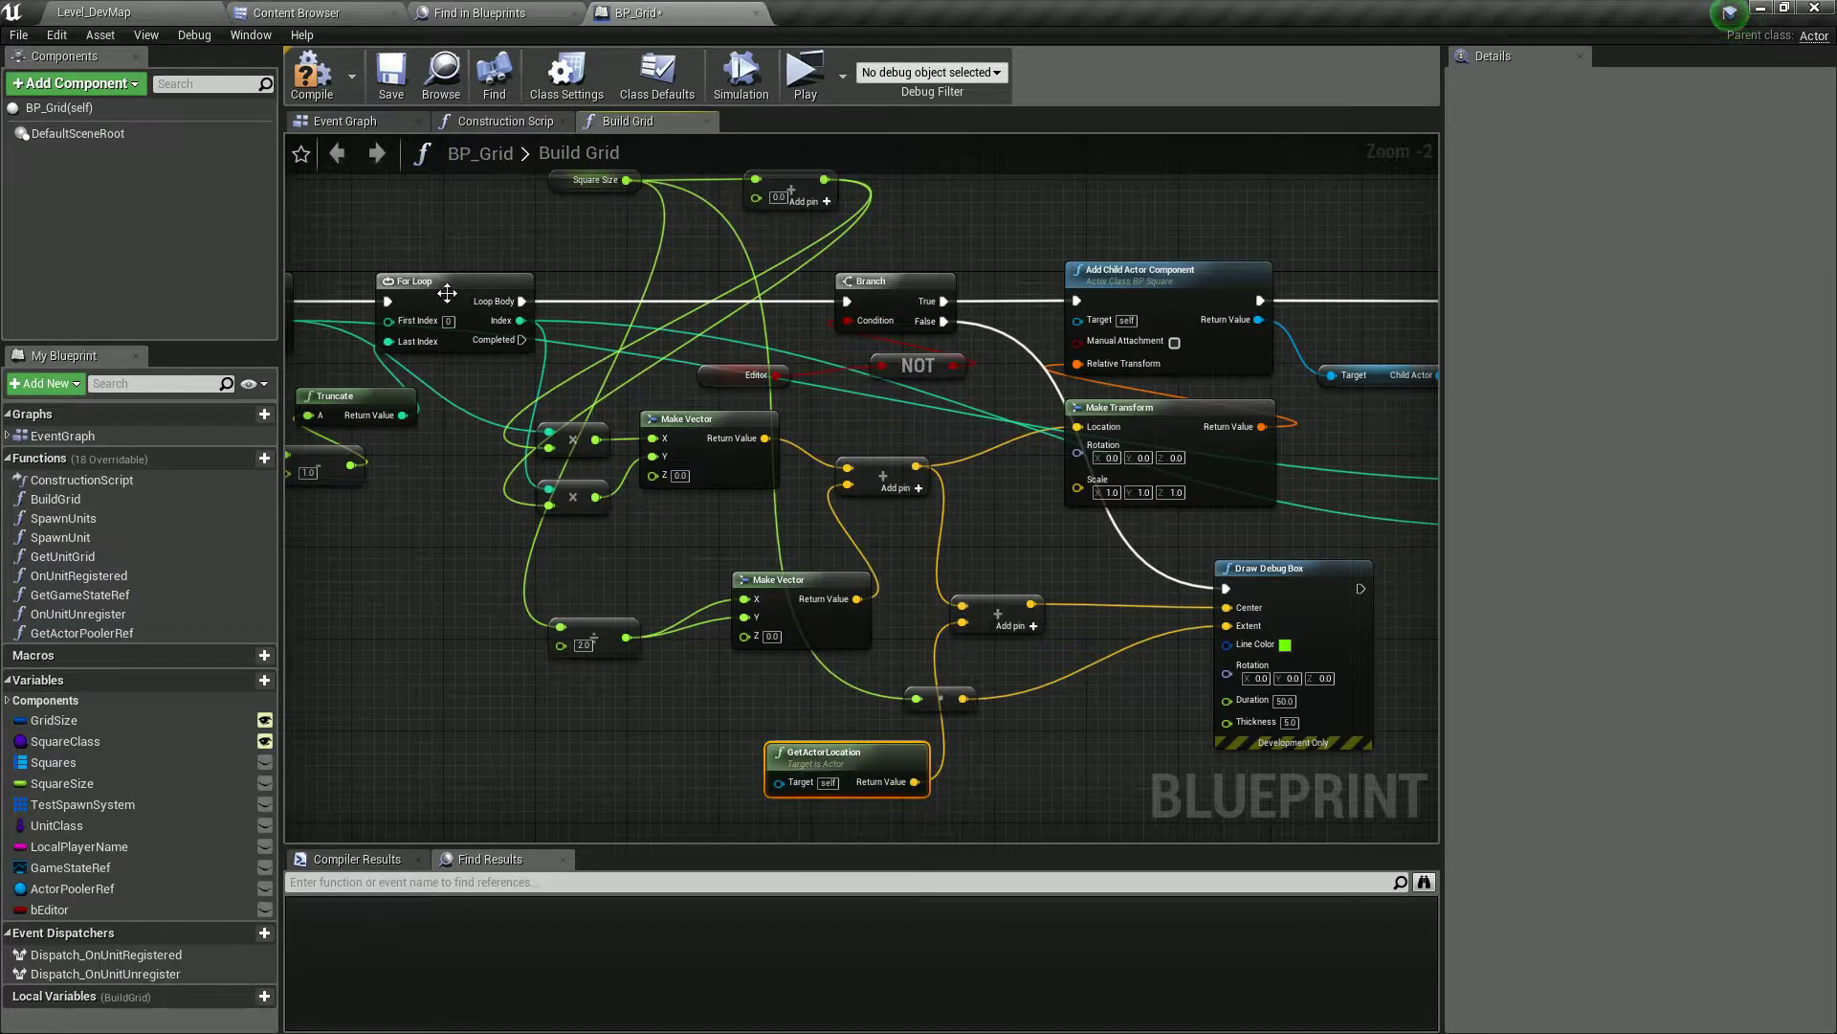
{"action": "left_click", "coordinate": [390, 77]}
- Inspect the debug boxes in the Level_DevMap viewport and return to the Build Grid graph
{"action": "left_click", "coordinate": [92, 11]}
{"action": "right_click_drag", "start_coordinate": [545, 328], "coordinate": [546, 521]}
{"action": "left_click", "coordinate": [708, 11]}
- Connect a GetActorRotation node to the Draw Debug Box node's Rotation input
{"action": "right_click_drag", "start_coordinate": [1101, 719], "coordinate": [957, 540]}
{"action": "left_click", "coordinate": [957, 539]}
{"action": "right_click_drag", "start_coordinate": [939, 476], "coordinate": [991, 565]}
{"action": "left_click_drag", "start_coordinate": [1135, 585], "coordinate": [996, 668]}
{"action": "type", "text": "get rotati"}
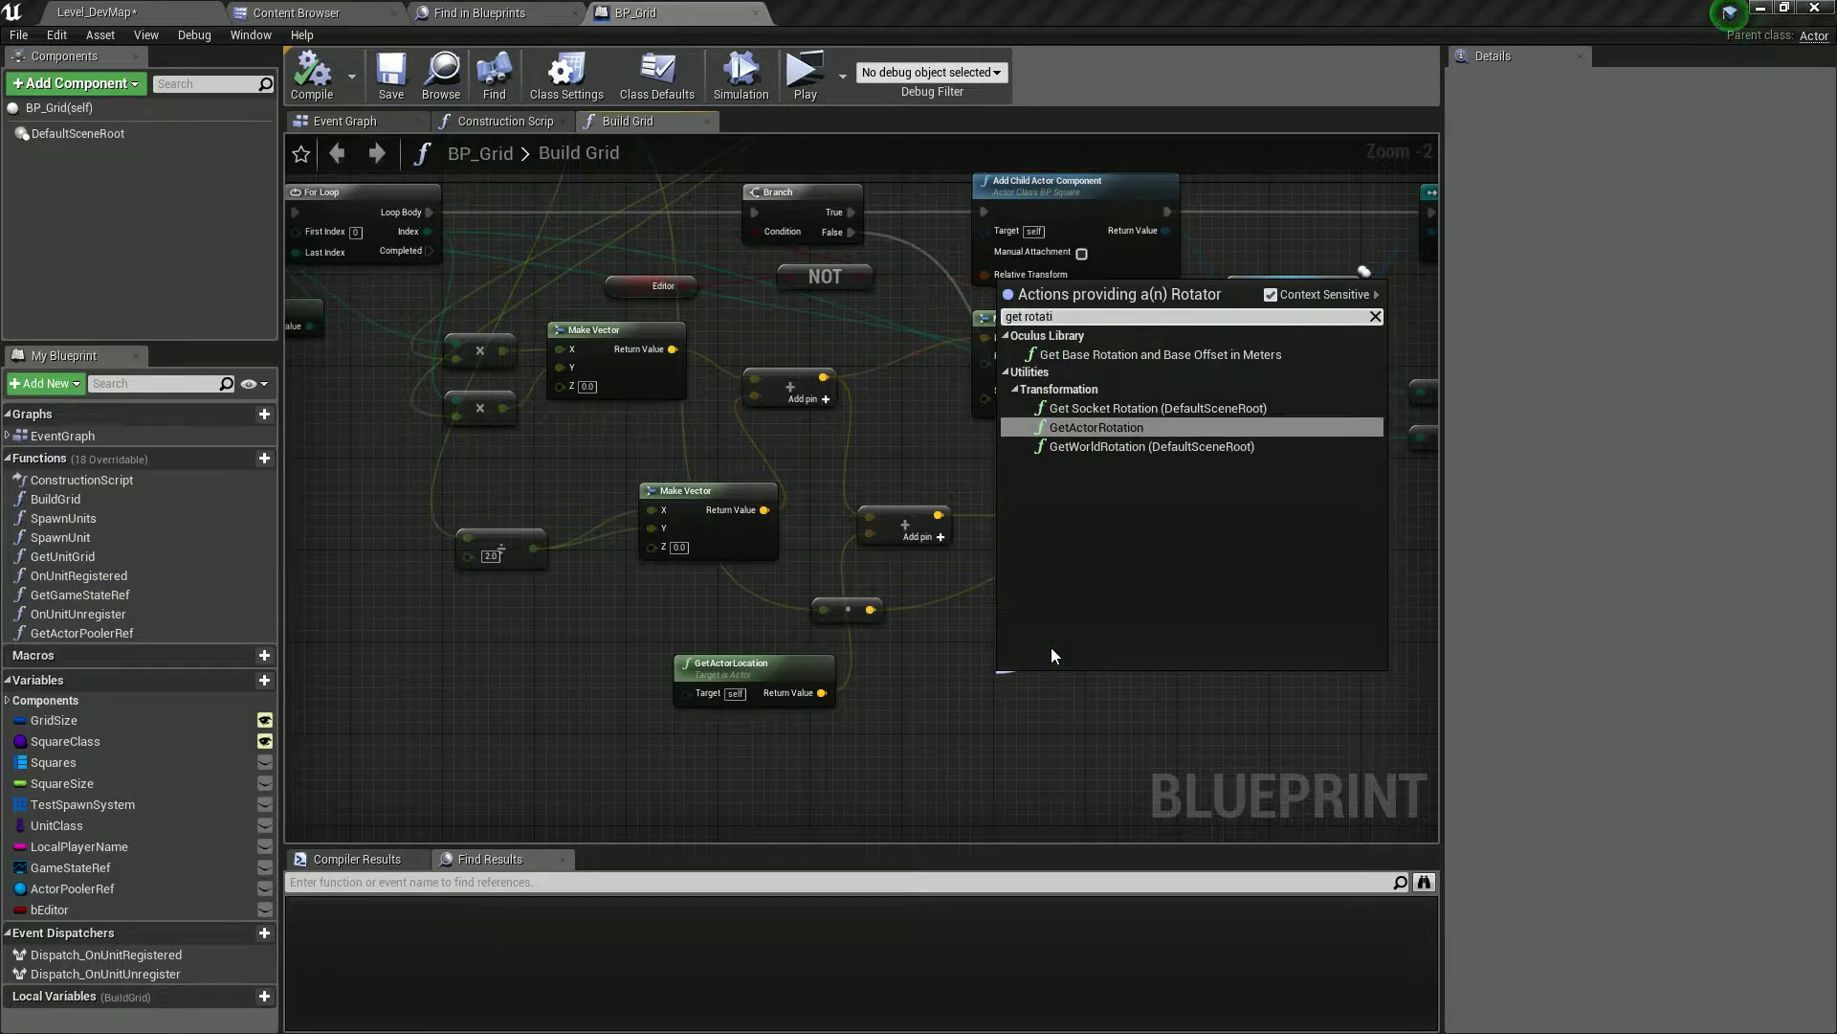
{"action": "key", "text": "Return"}
- Try moving BP_Battlefield along X to -550 in the level, and undo the move
{"action": "left_click", "coordinate": [164, 13]}
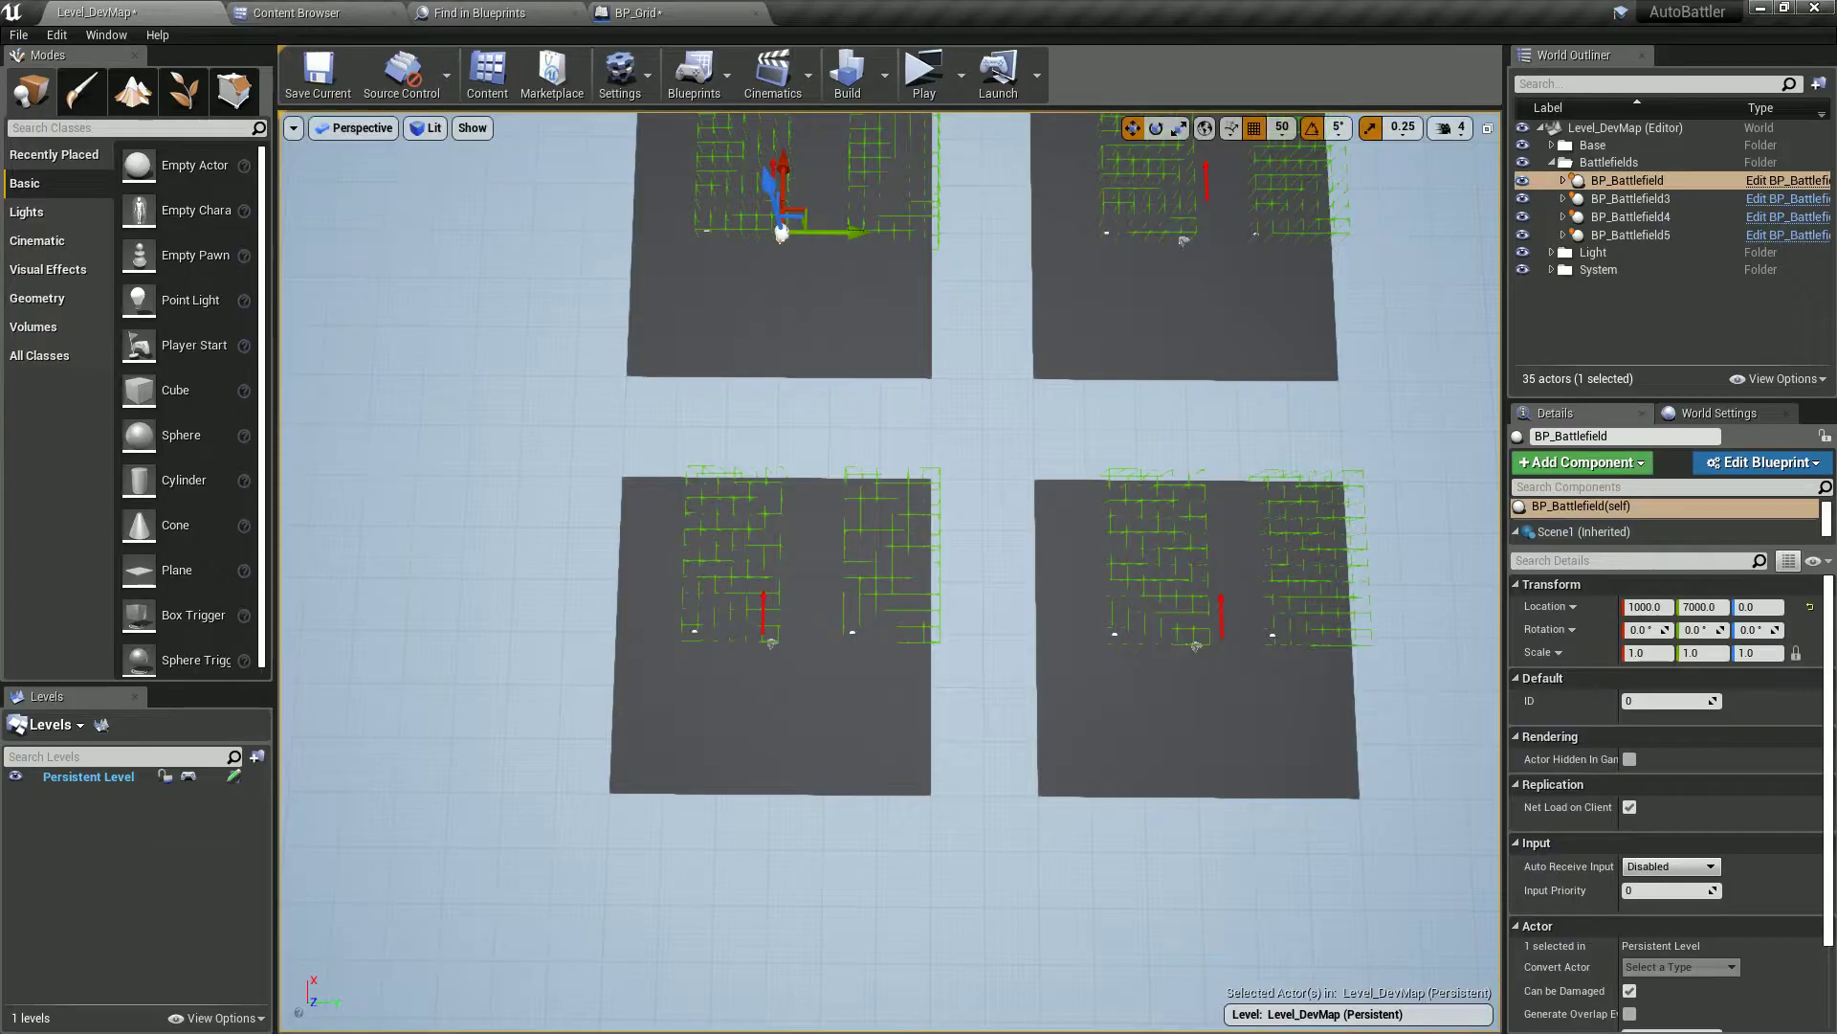
{"action": "right_click_drag", "start_coordinate": [1029, 424], "coordinate": [1029, 424]}
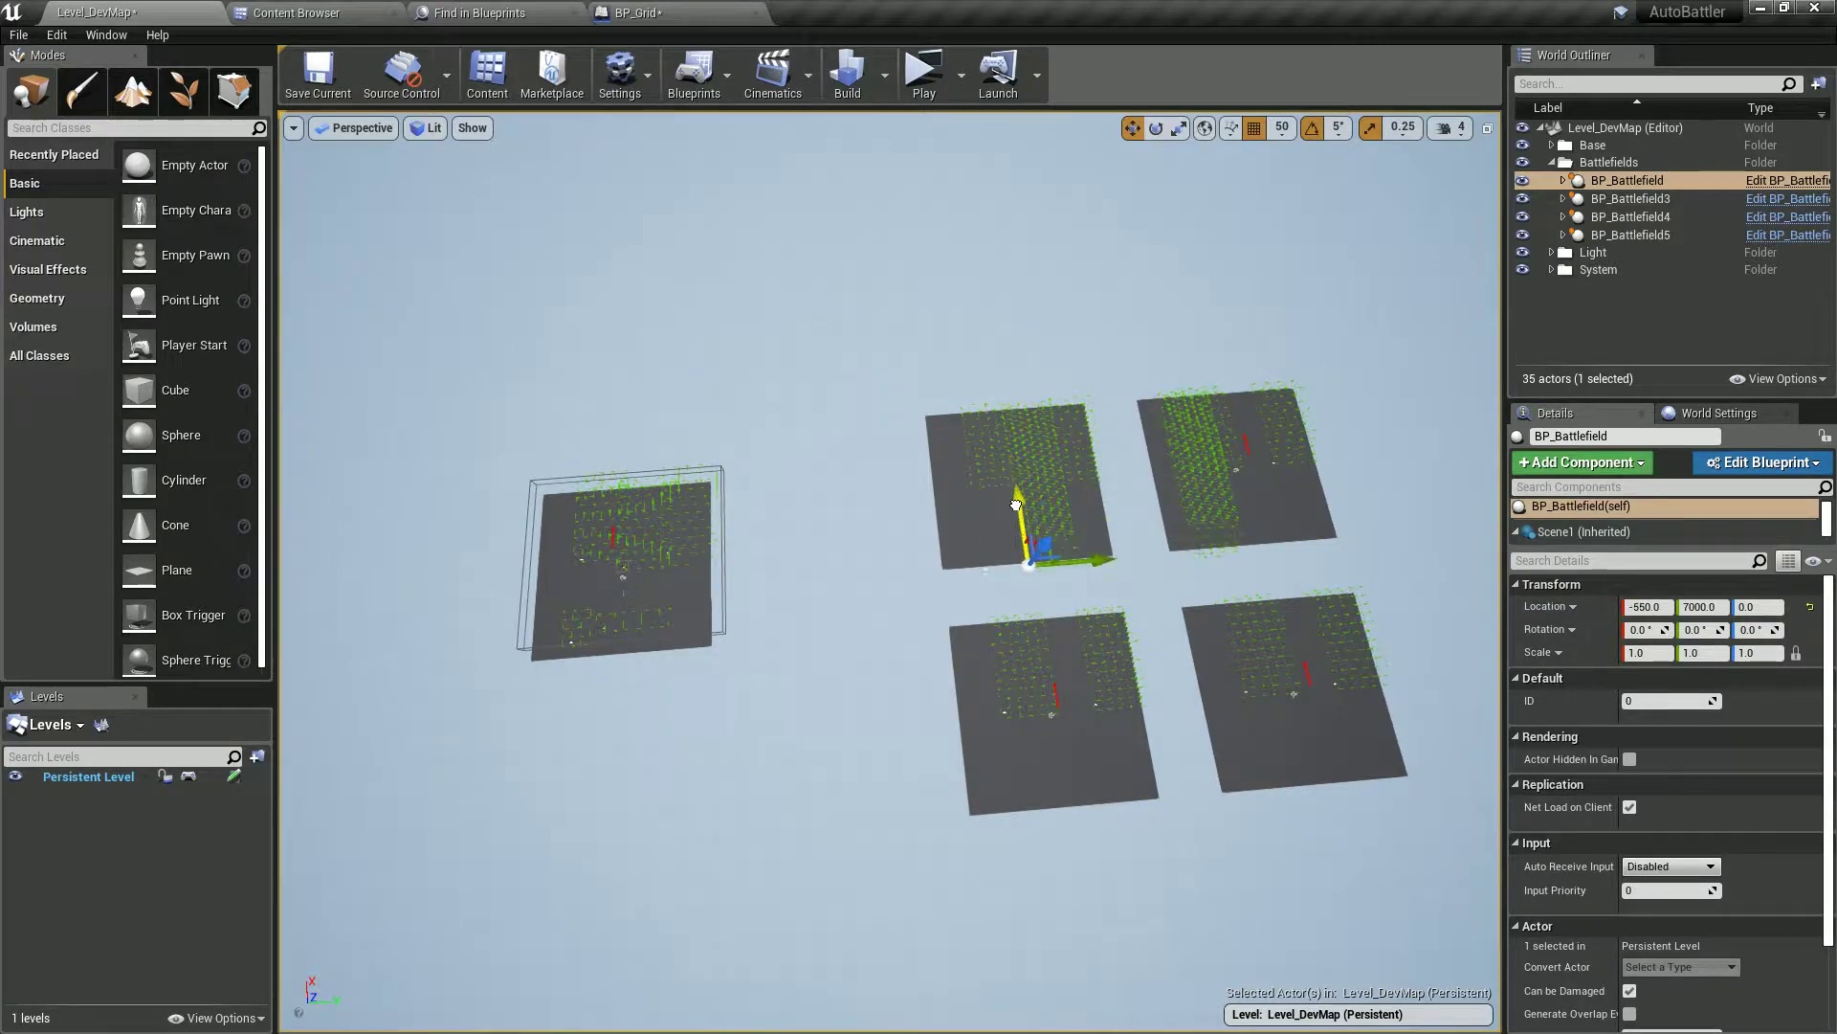
{"action": "key", "text": "ctrl+z"}
{"action": "right_click_drag", "start_coordinate": [886, 320], "coordinate": [938, 316]}
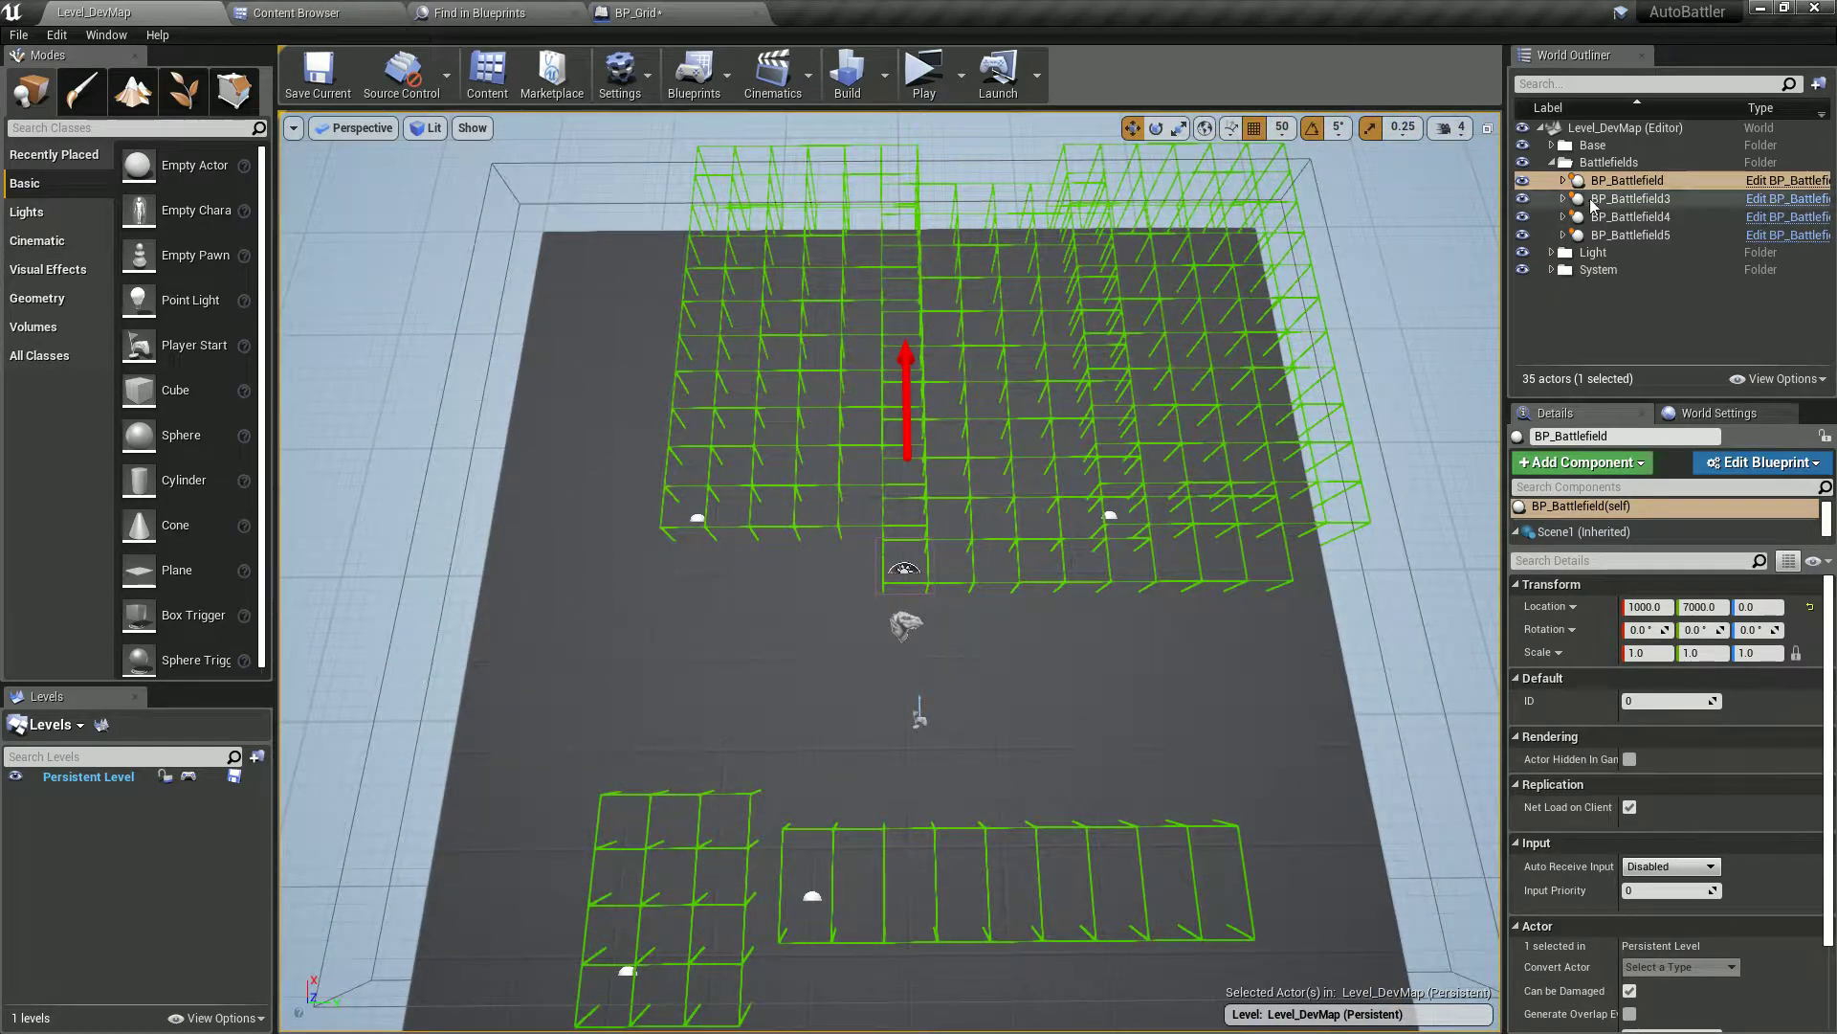
- Select BP_Battlefield2 in the Base folder, nudge it along X, and compare its debug boxes with the squares in a game preview
{"action": "left_click", "coordinate": [1551, 162]}
{"action": "left_click", "coordinate": [1552, 144]}
{"action": "left_click", "coordinate": [1627, 162]}
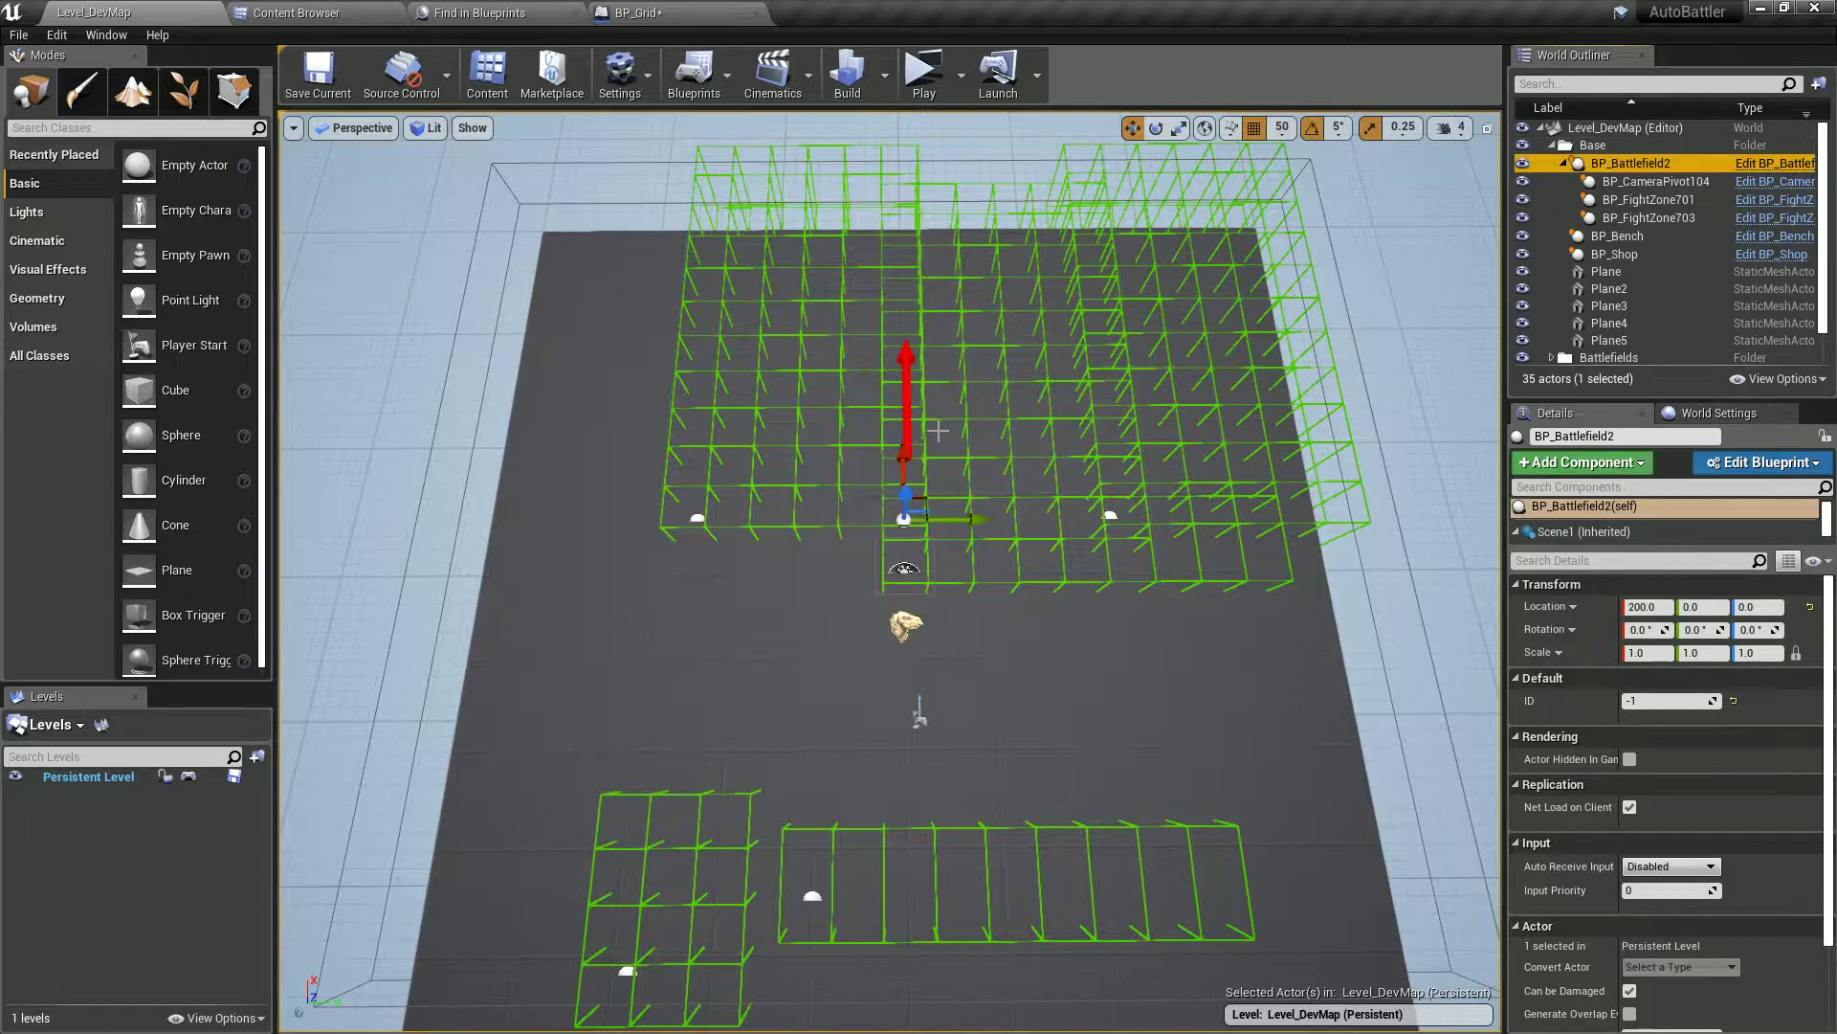
{"action": "left_click_drag", "start_coordinate": [906, 466], "coordinate": [906, 459]}
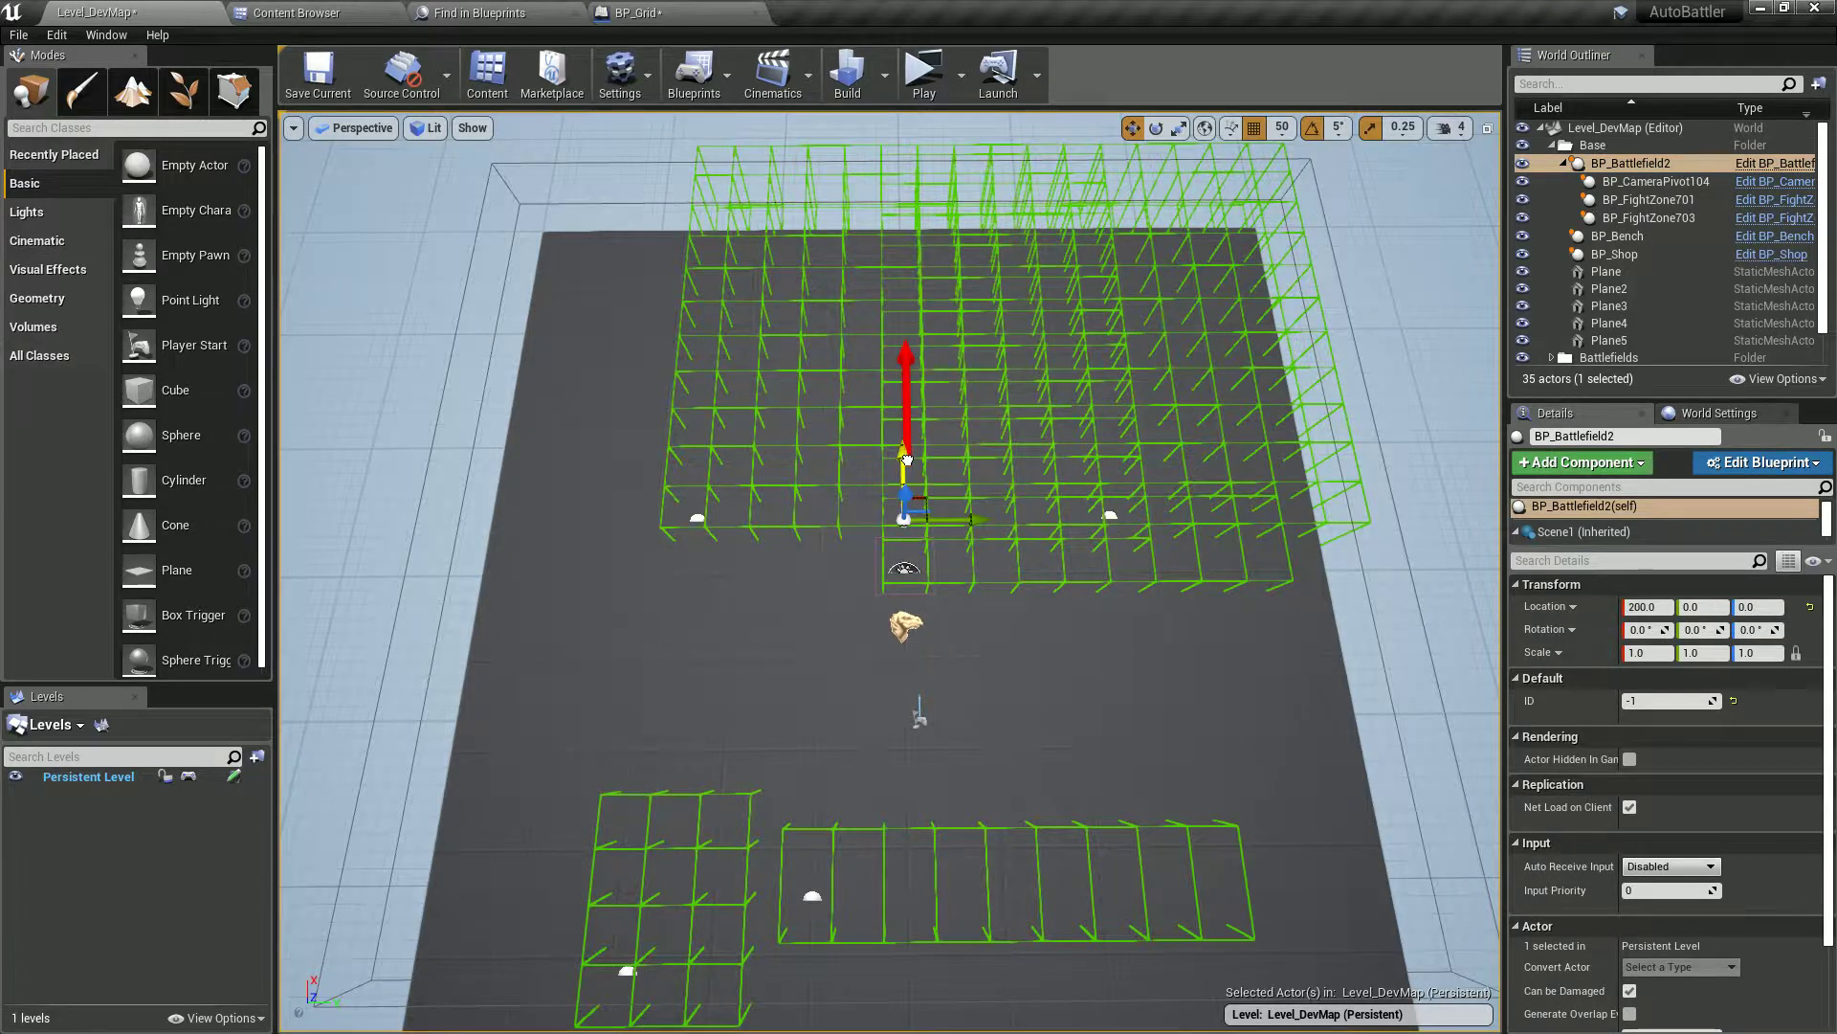
{"action": "left_click", "coordinate": [932, 99]}
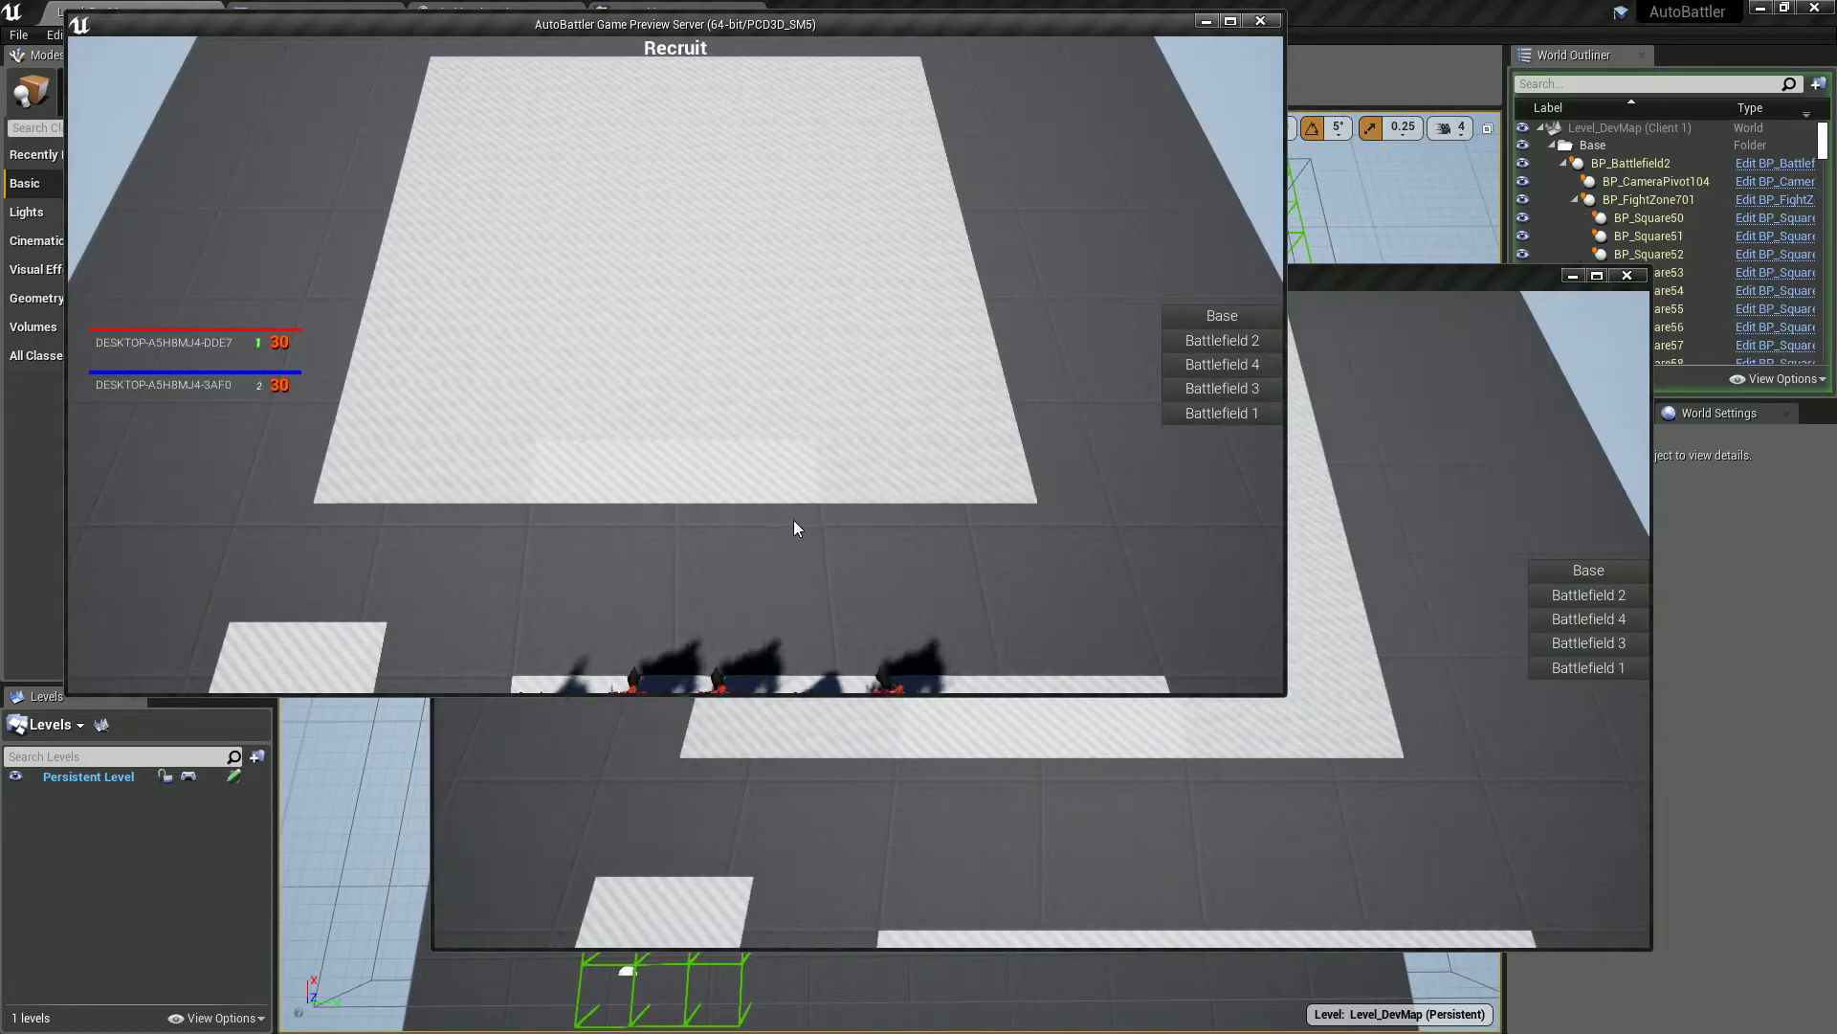
{"action": "key", "text": "Escape"}
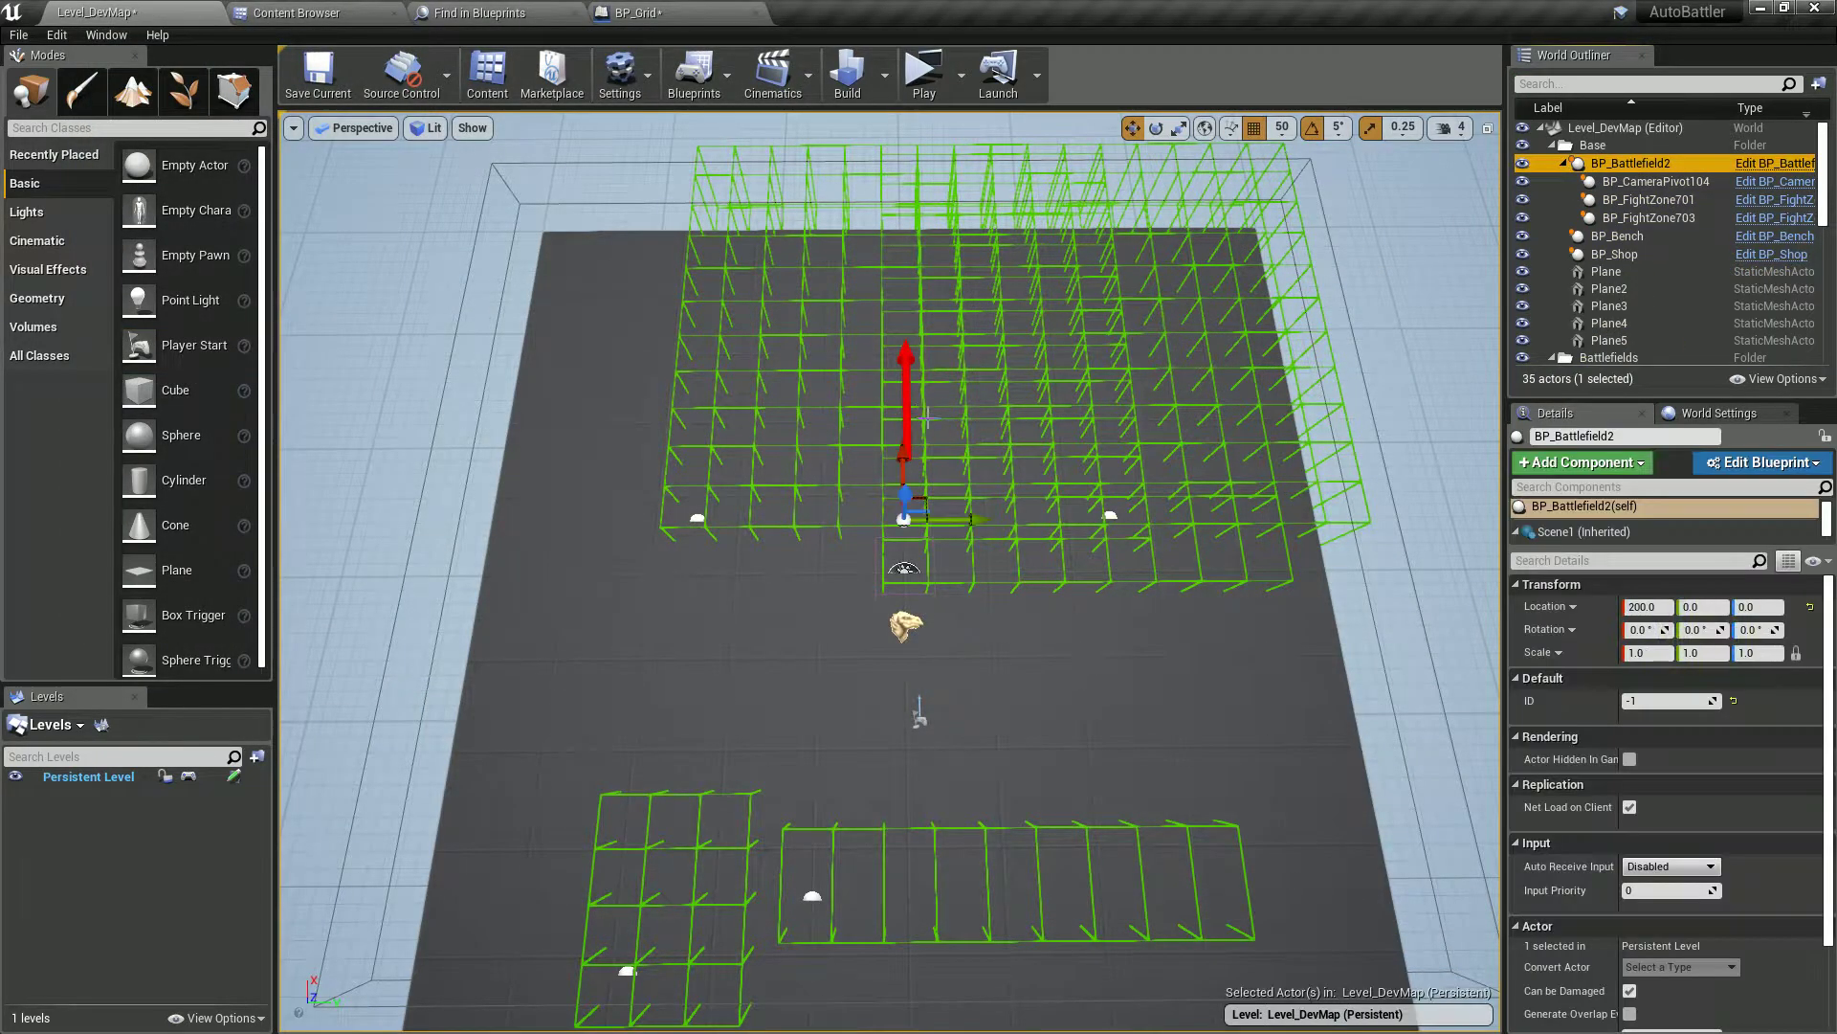
- Move BP_Battlefield2 to X -50
{"action": "left_click_drag", "start_coordinate": [903, 450], "coordinate": [904, 518]}
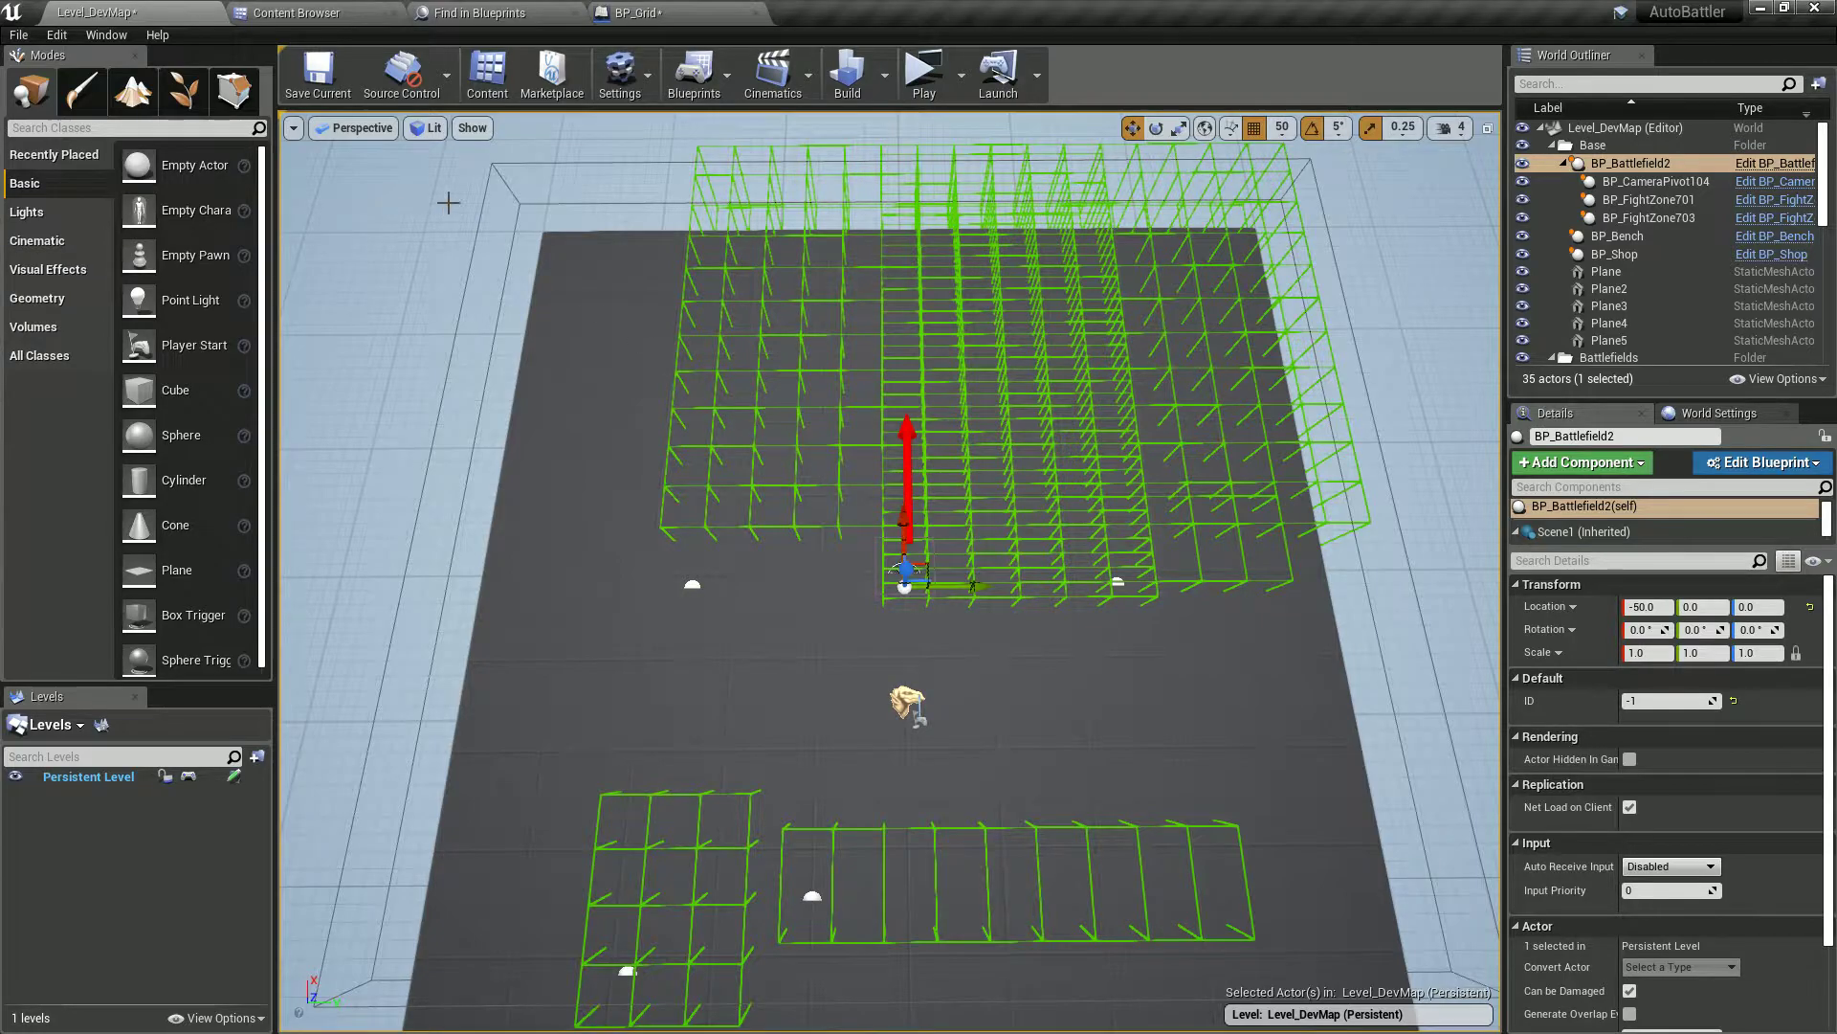
- Enable Run Construction Script on Drag in BP_Grid's class settings and save the blueprint
{"action": "left_click", "coordinate": [670, 13]}
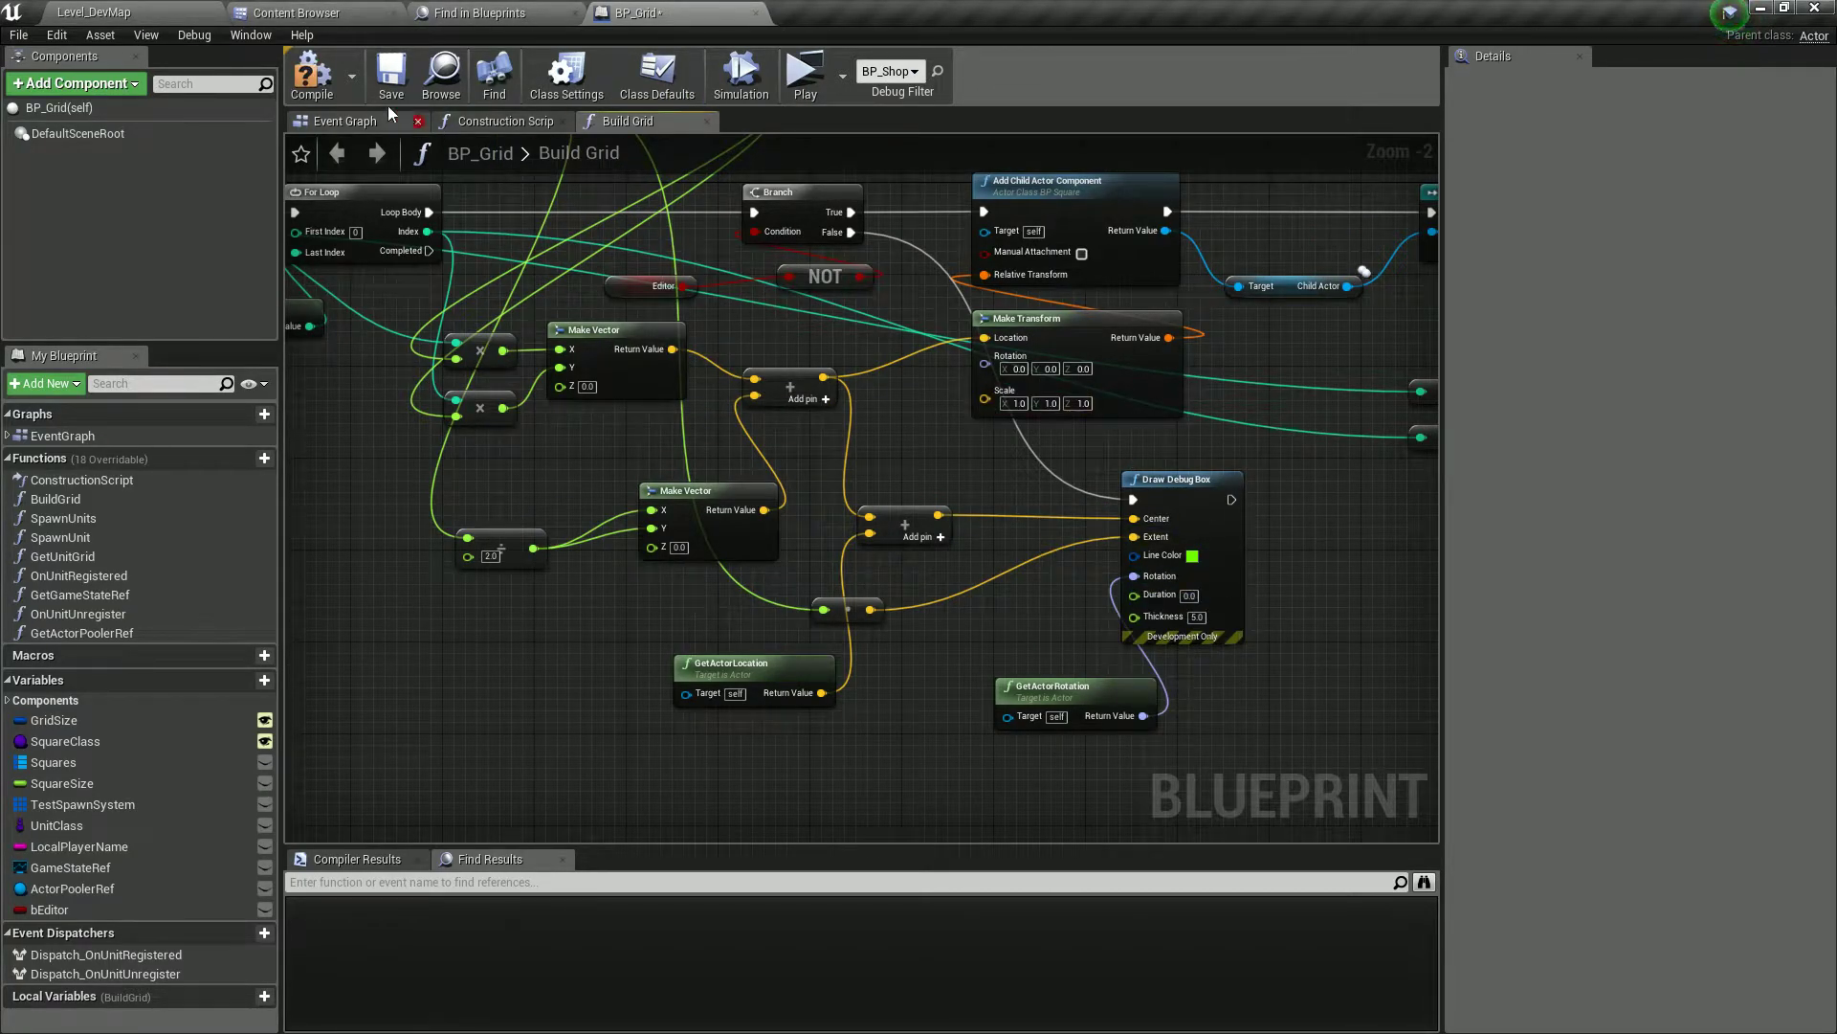
{"action": "left_click", "coordinate": [566, 77]}
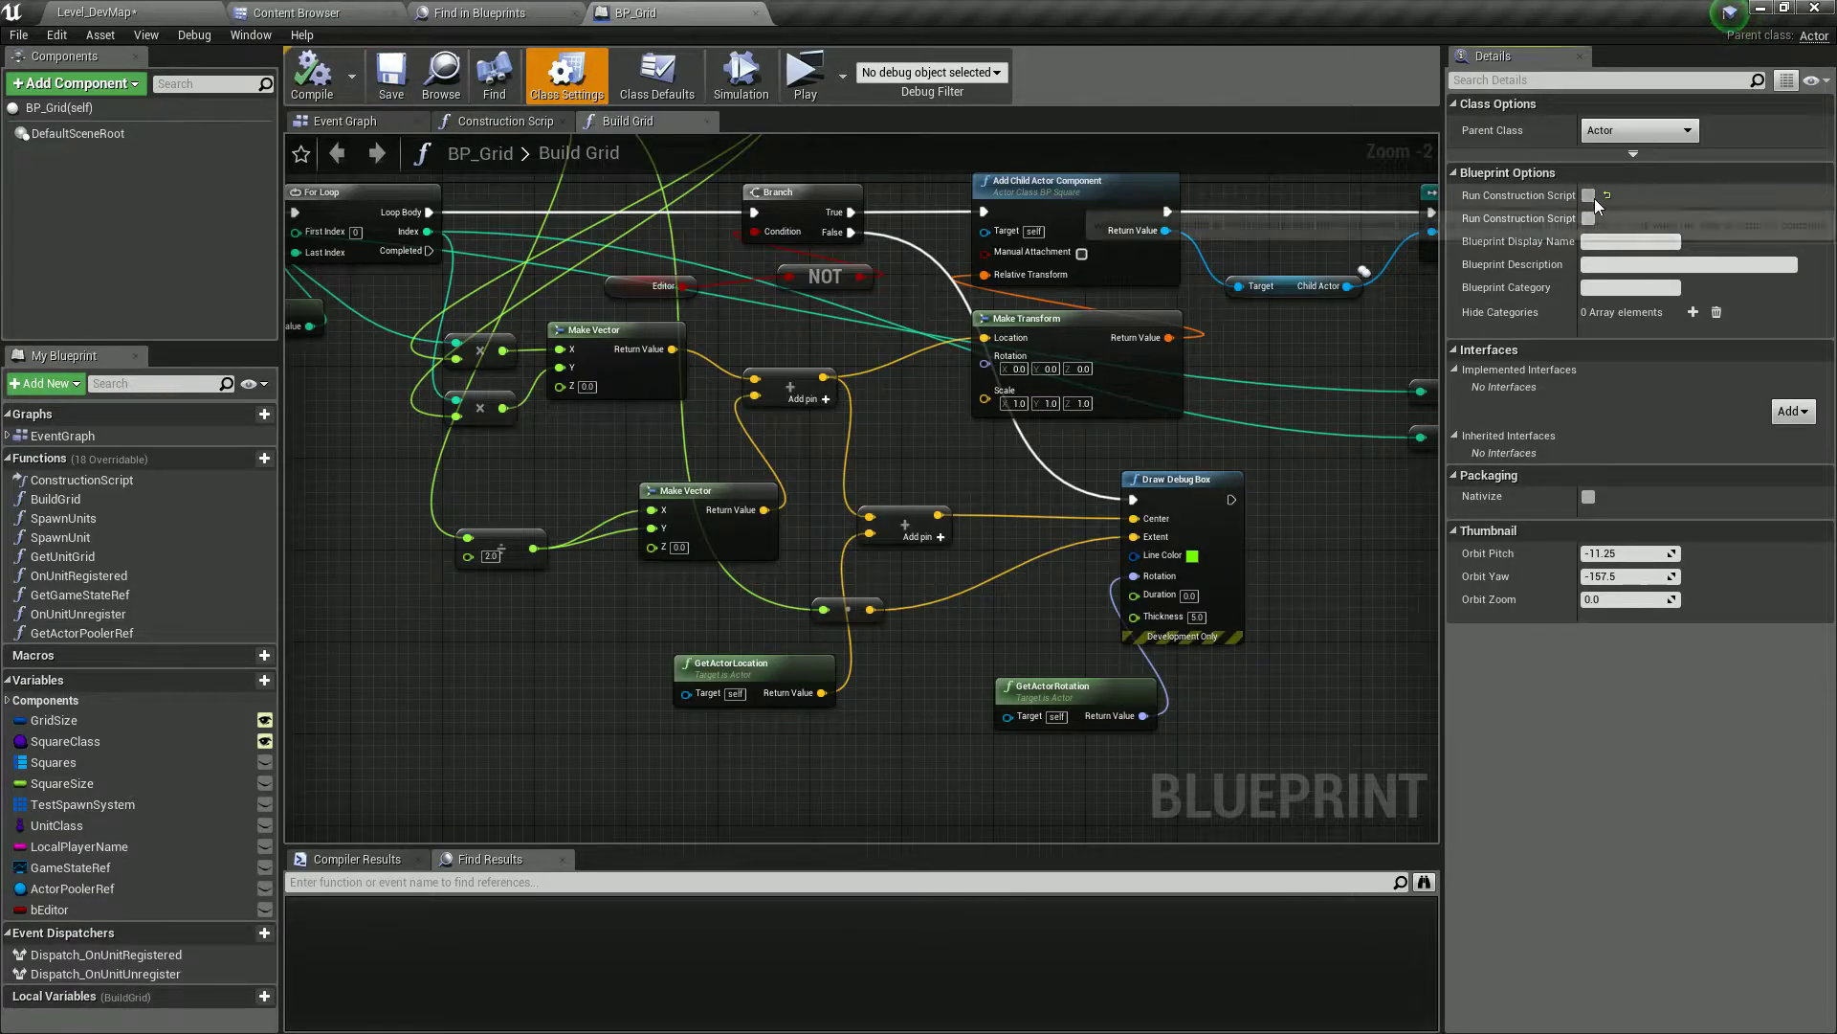
{"action": "left_click_drag", "start_coordinate": [1577, 198], "coordinate": [1640, 198]}
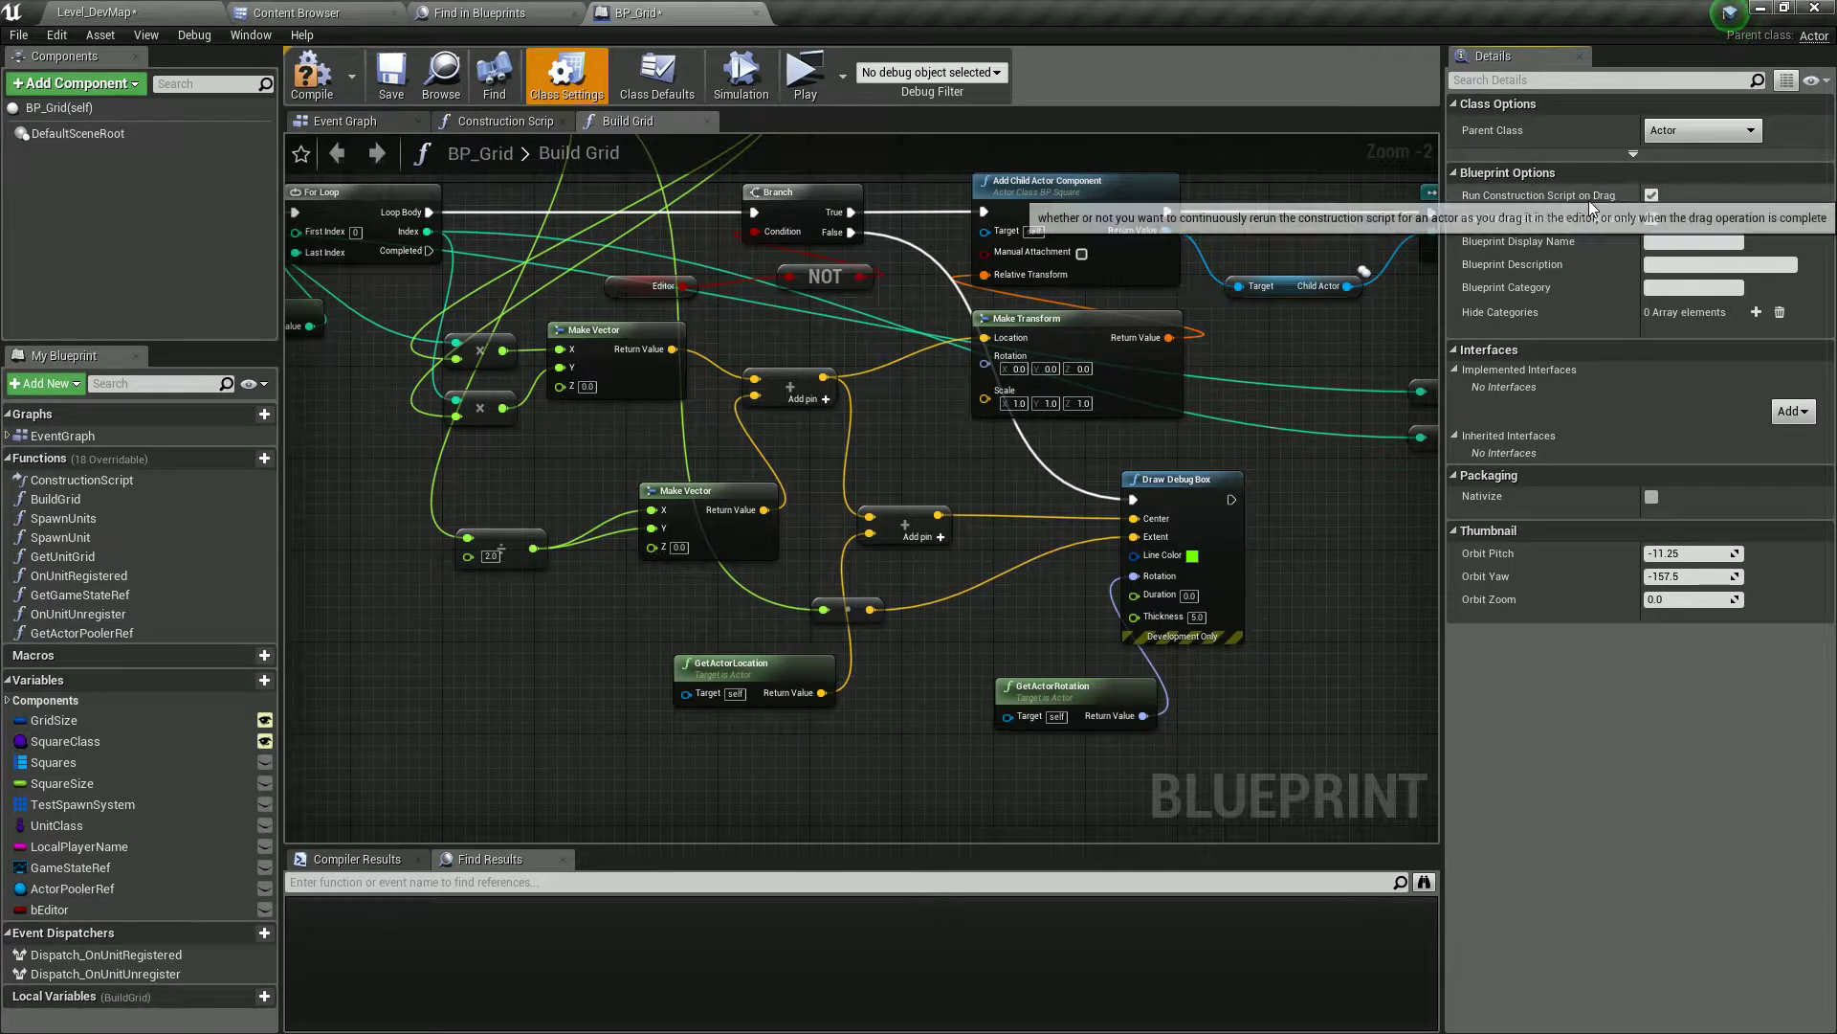
{"action": "left_click", "coordinate": [389, 77]}
- Move BP_Battlefield2 in the level to X -350 and Y 100, and save the level
{"action": "left_click", "coordinate": [105, 12]}
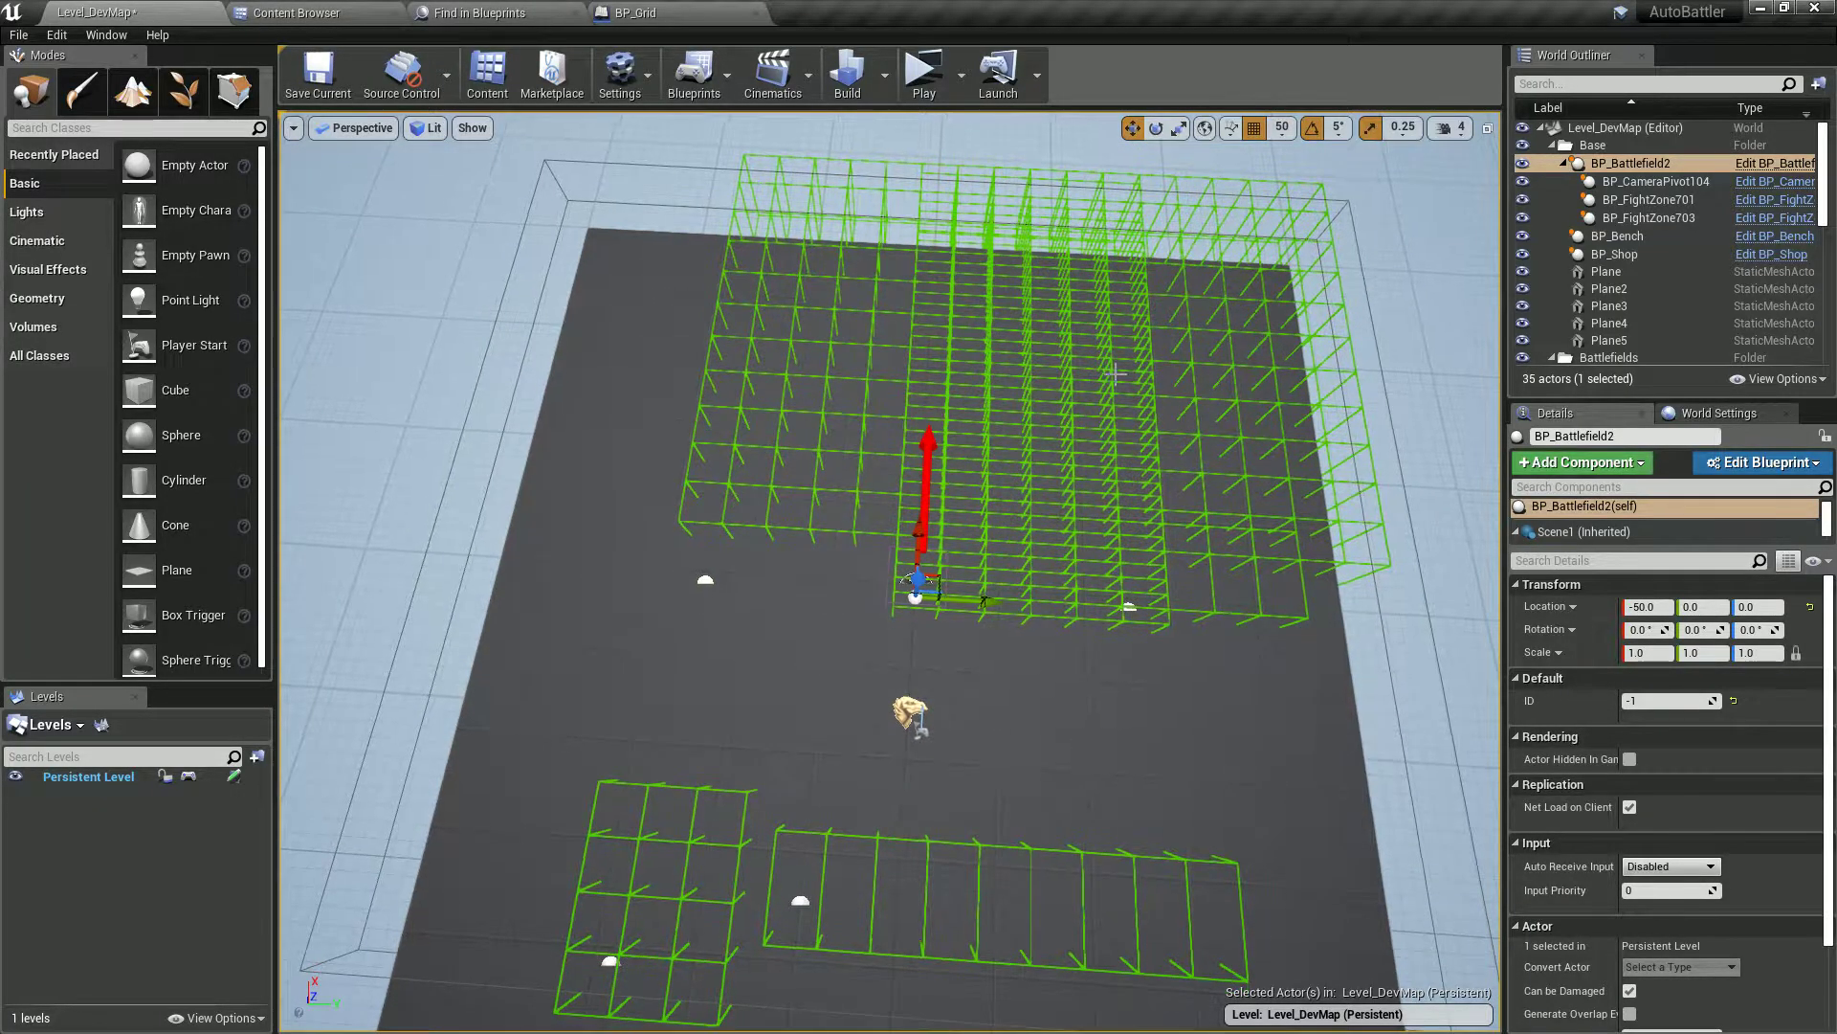
{"action": "left_click", "coordinate": [1635, 167]}
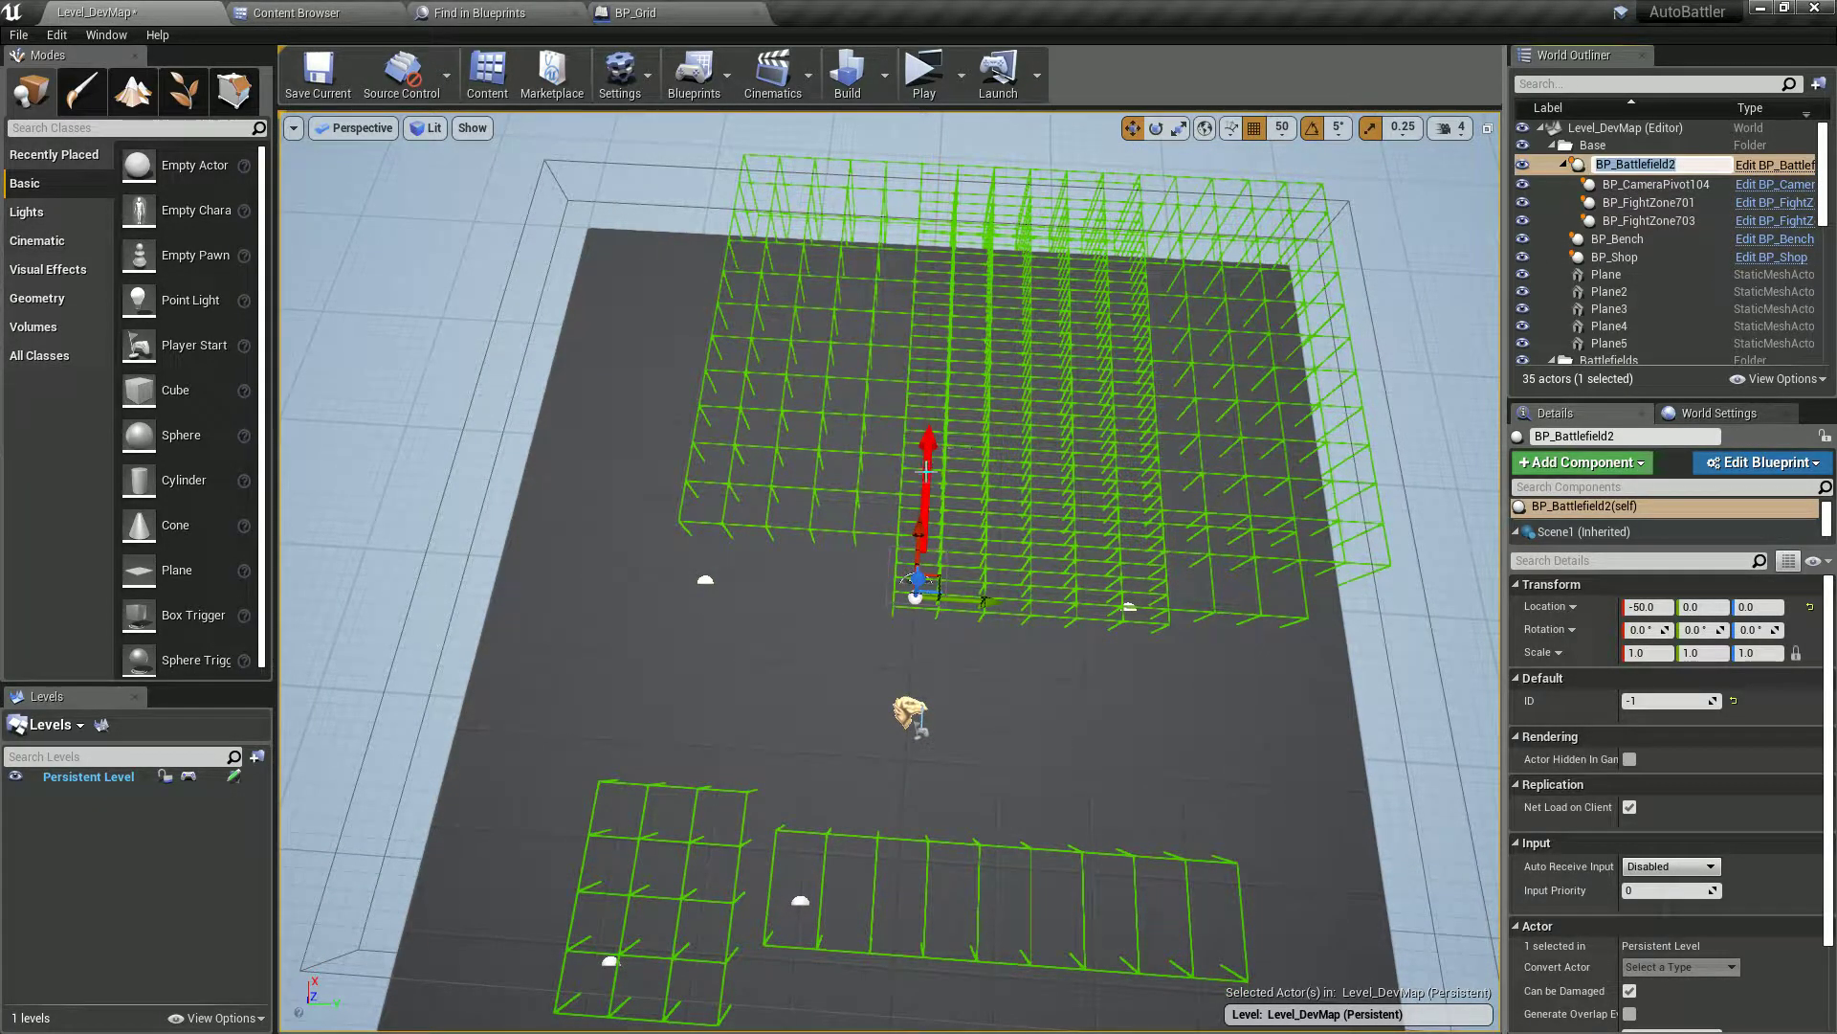
{"action": "key", "text": "Return"}
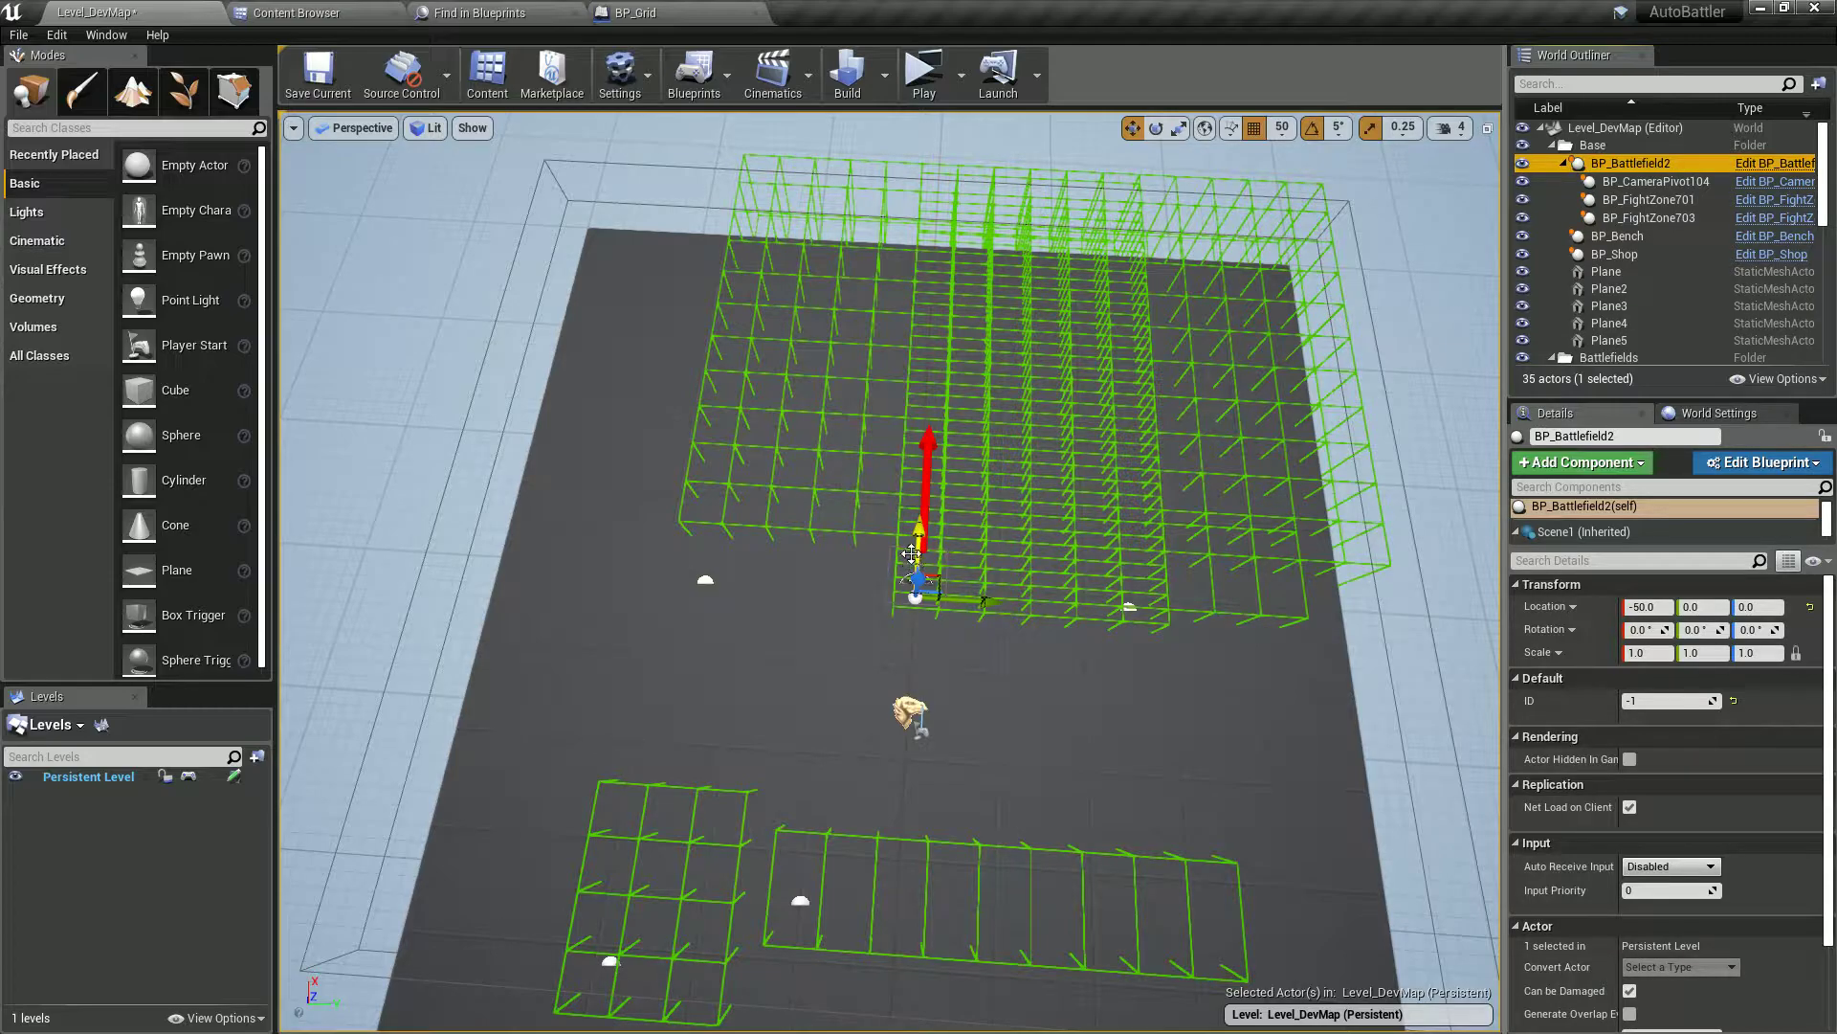
{"action": "left_click_drag", "start_coordinate": [919, 540], "coordinate": [916, 618]}
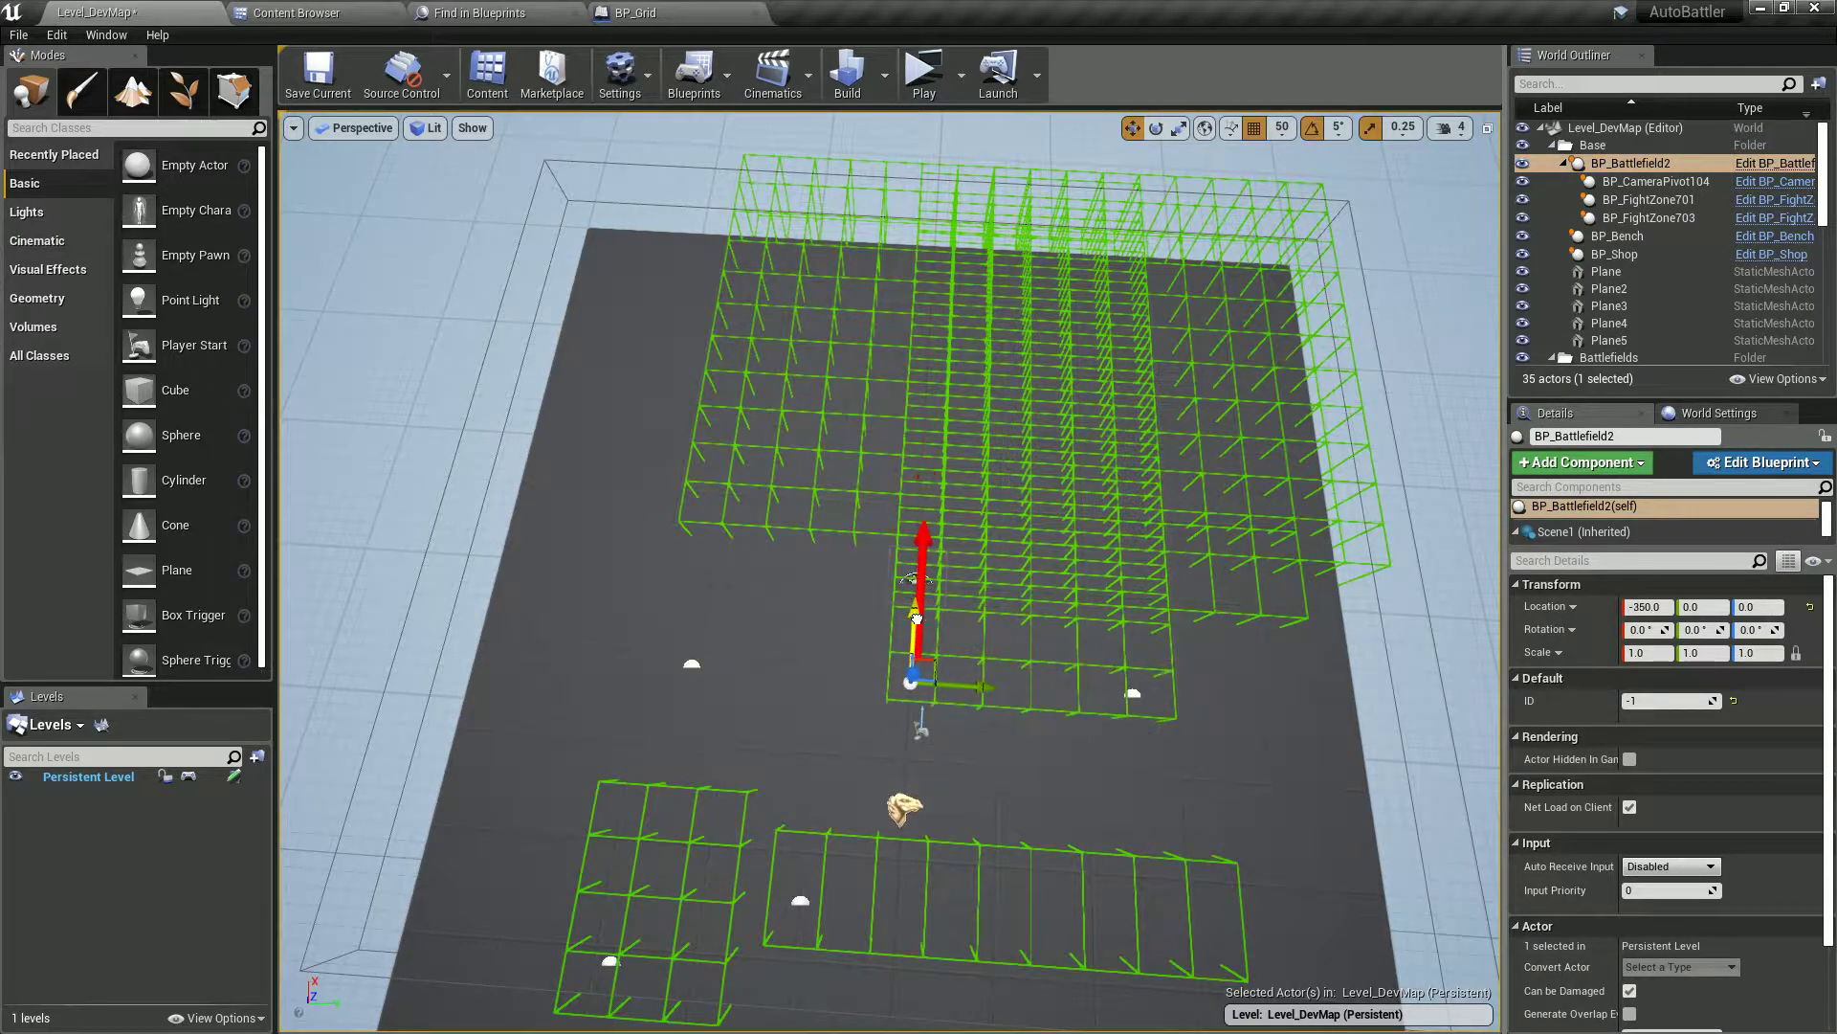
{"action": "mouse_move", "coordinate": [985, 686]}
{"action": "left_mouse_down"}
{"action": "mouse_move", "coordinate": [911, 686]}
{"action": "mouse_move", "coordinate": [1019, 687]}
{"action": "left_mouse_up"}
{"action": "key", "text": "ctrl+s"}
- Break the link from the Branch's False output to the Draw Debug Box node, recompile BP_Grid, and check the level
{"action": "left_click", "coordinate": [678, 18]}
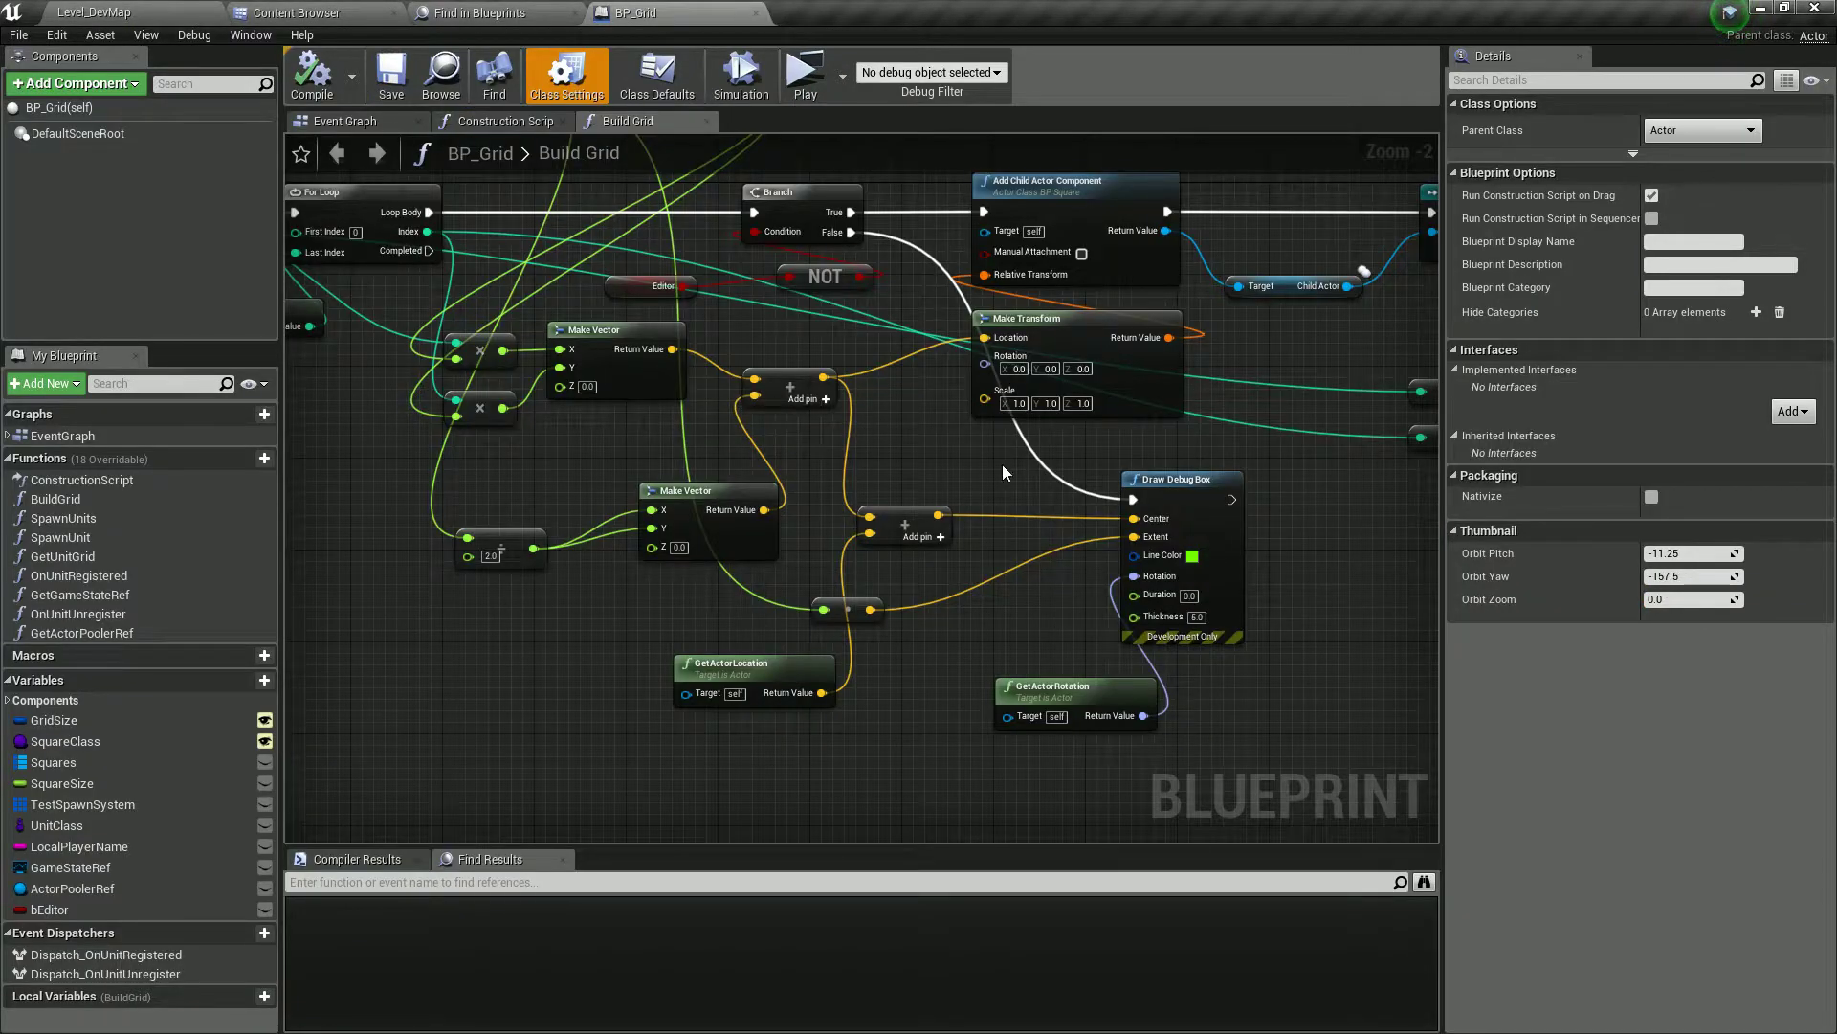
{"action": "right_click", "coordinate": [850, 233]}
{"action": "left_click", "coordinate": [873, 277]}
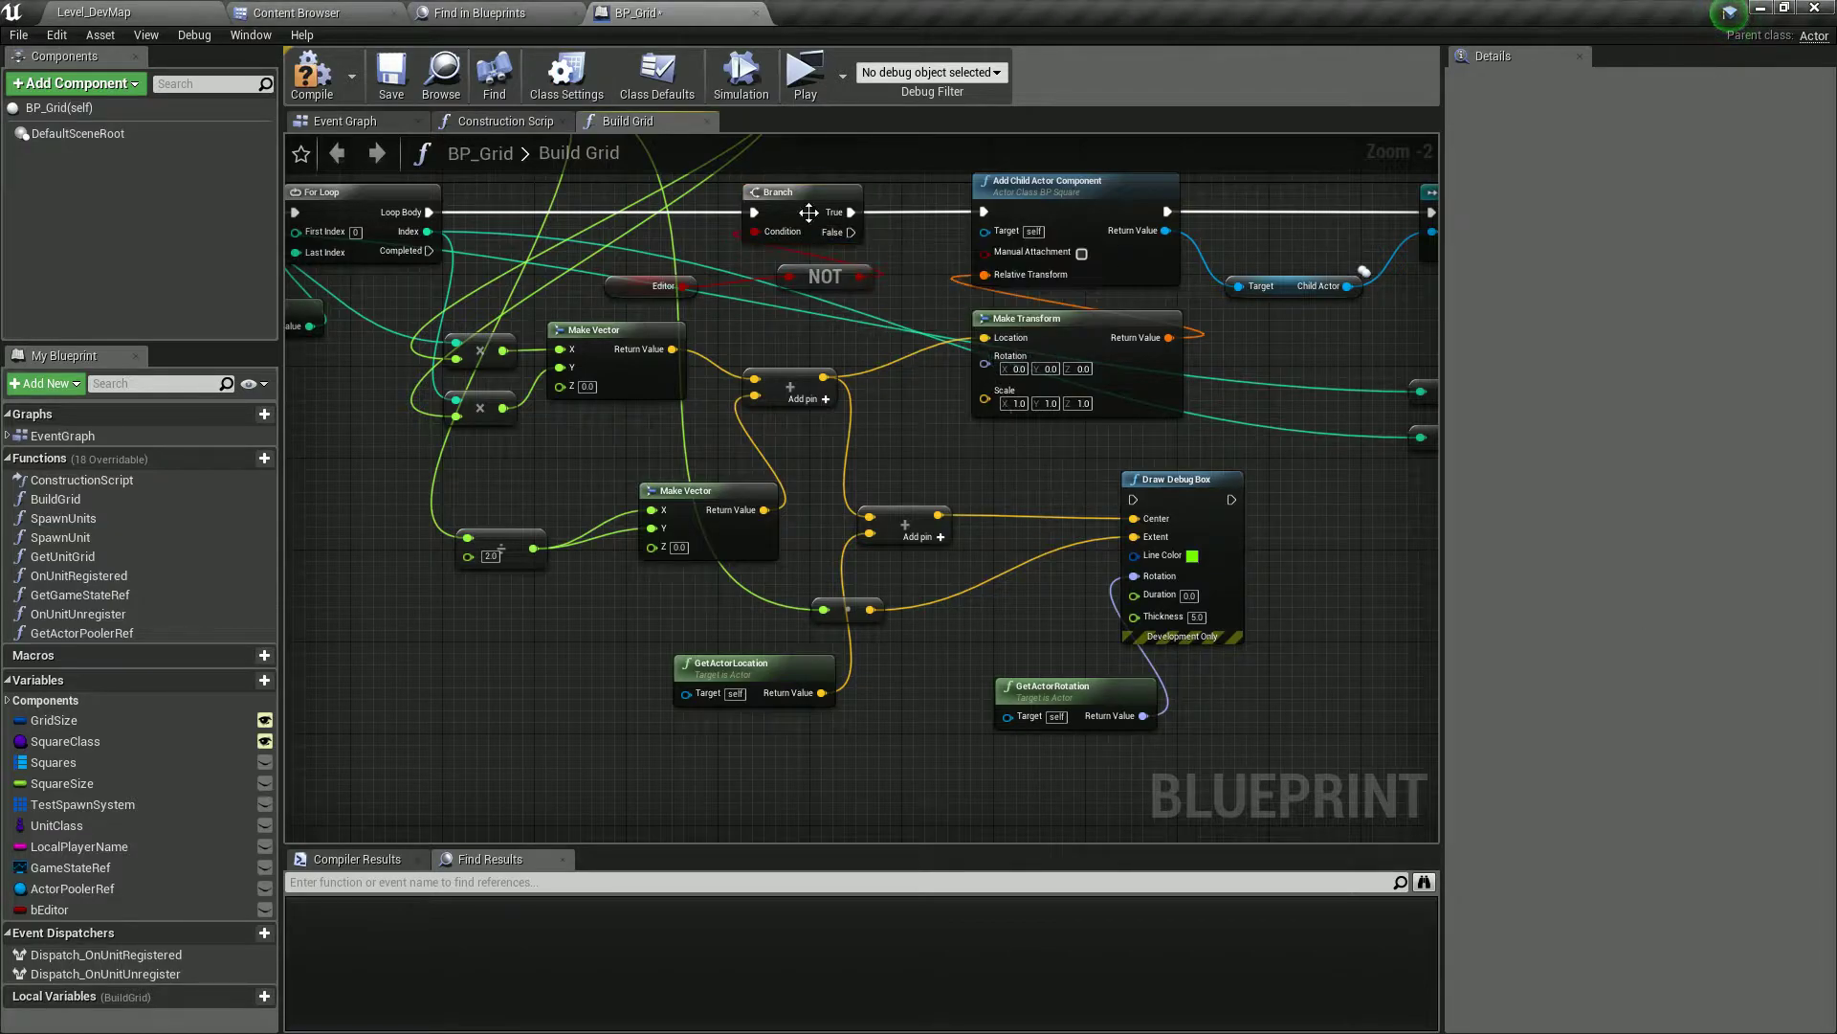
{"action": "left_click", "coordinate": [330, 86]}
{"action": "left_click", "coordinate": [94, 13]}
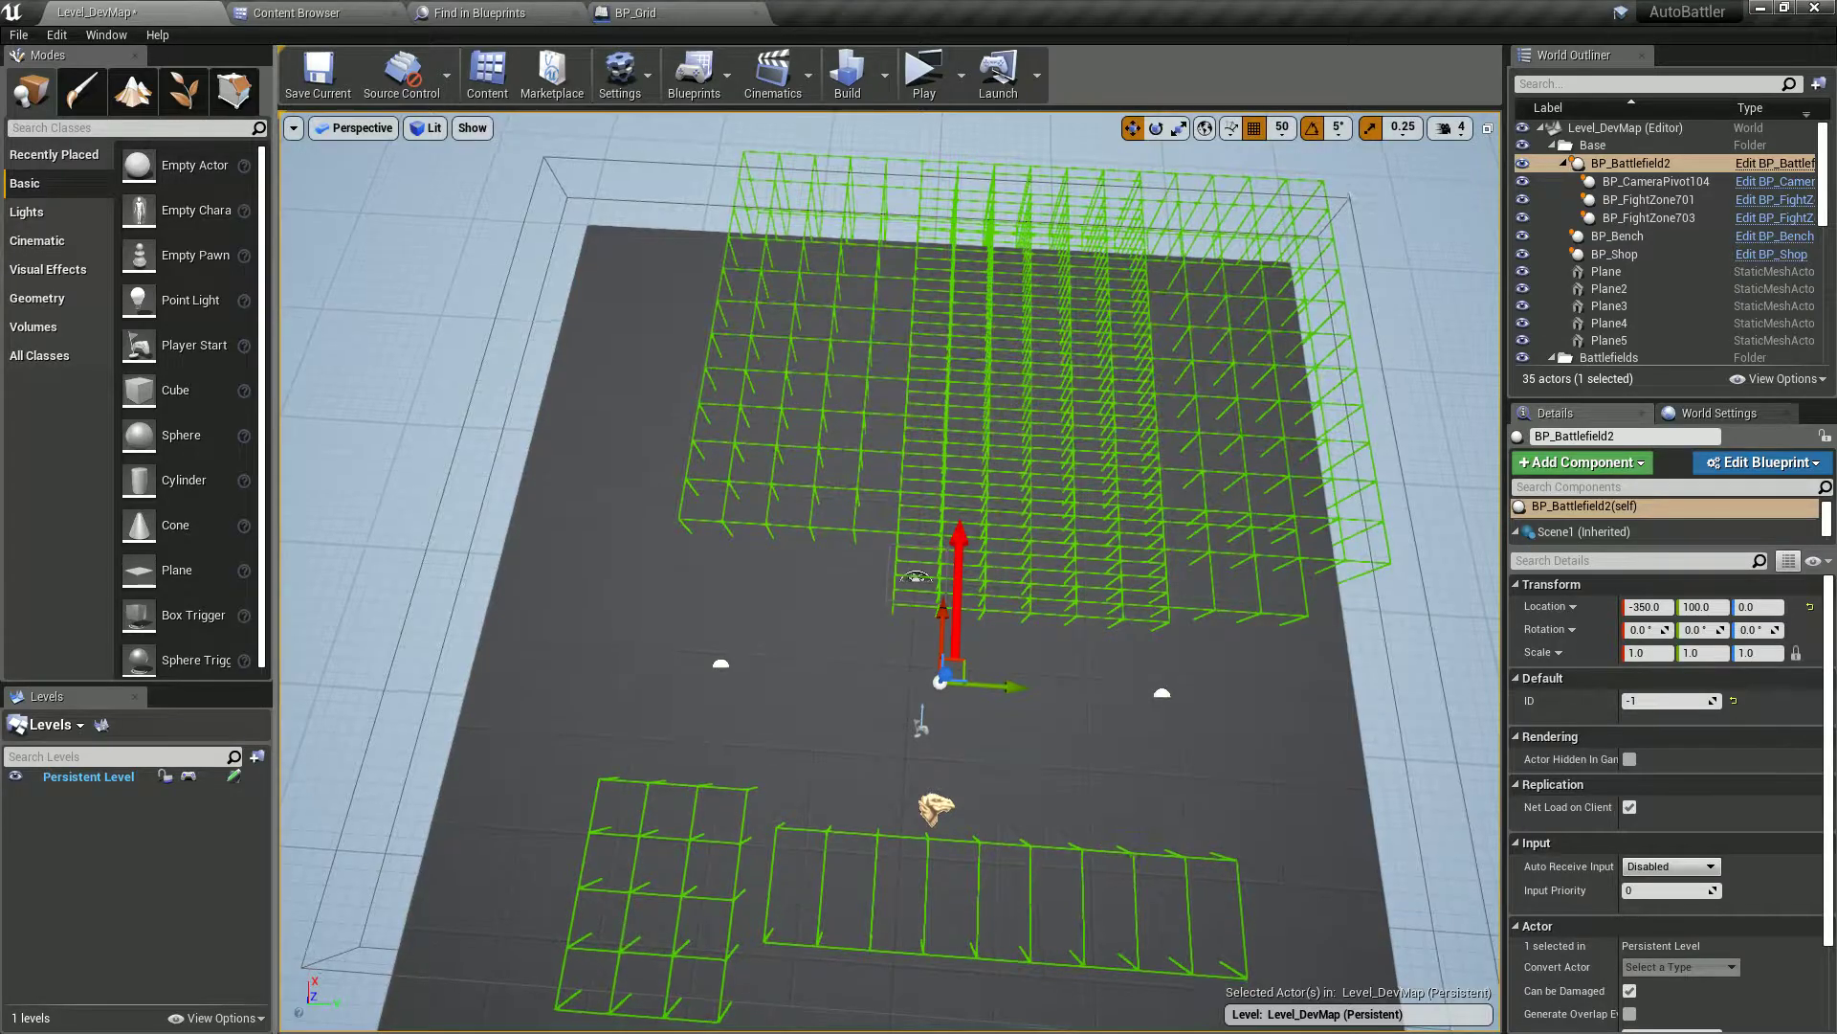
{"action": "right_click_drag", "start_coordinate": [890, 572], "coordinate": [460, 588]}
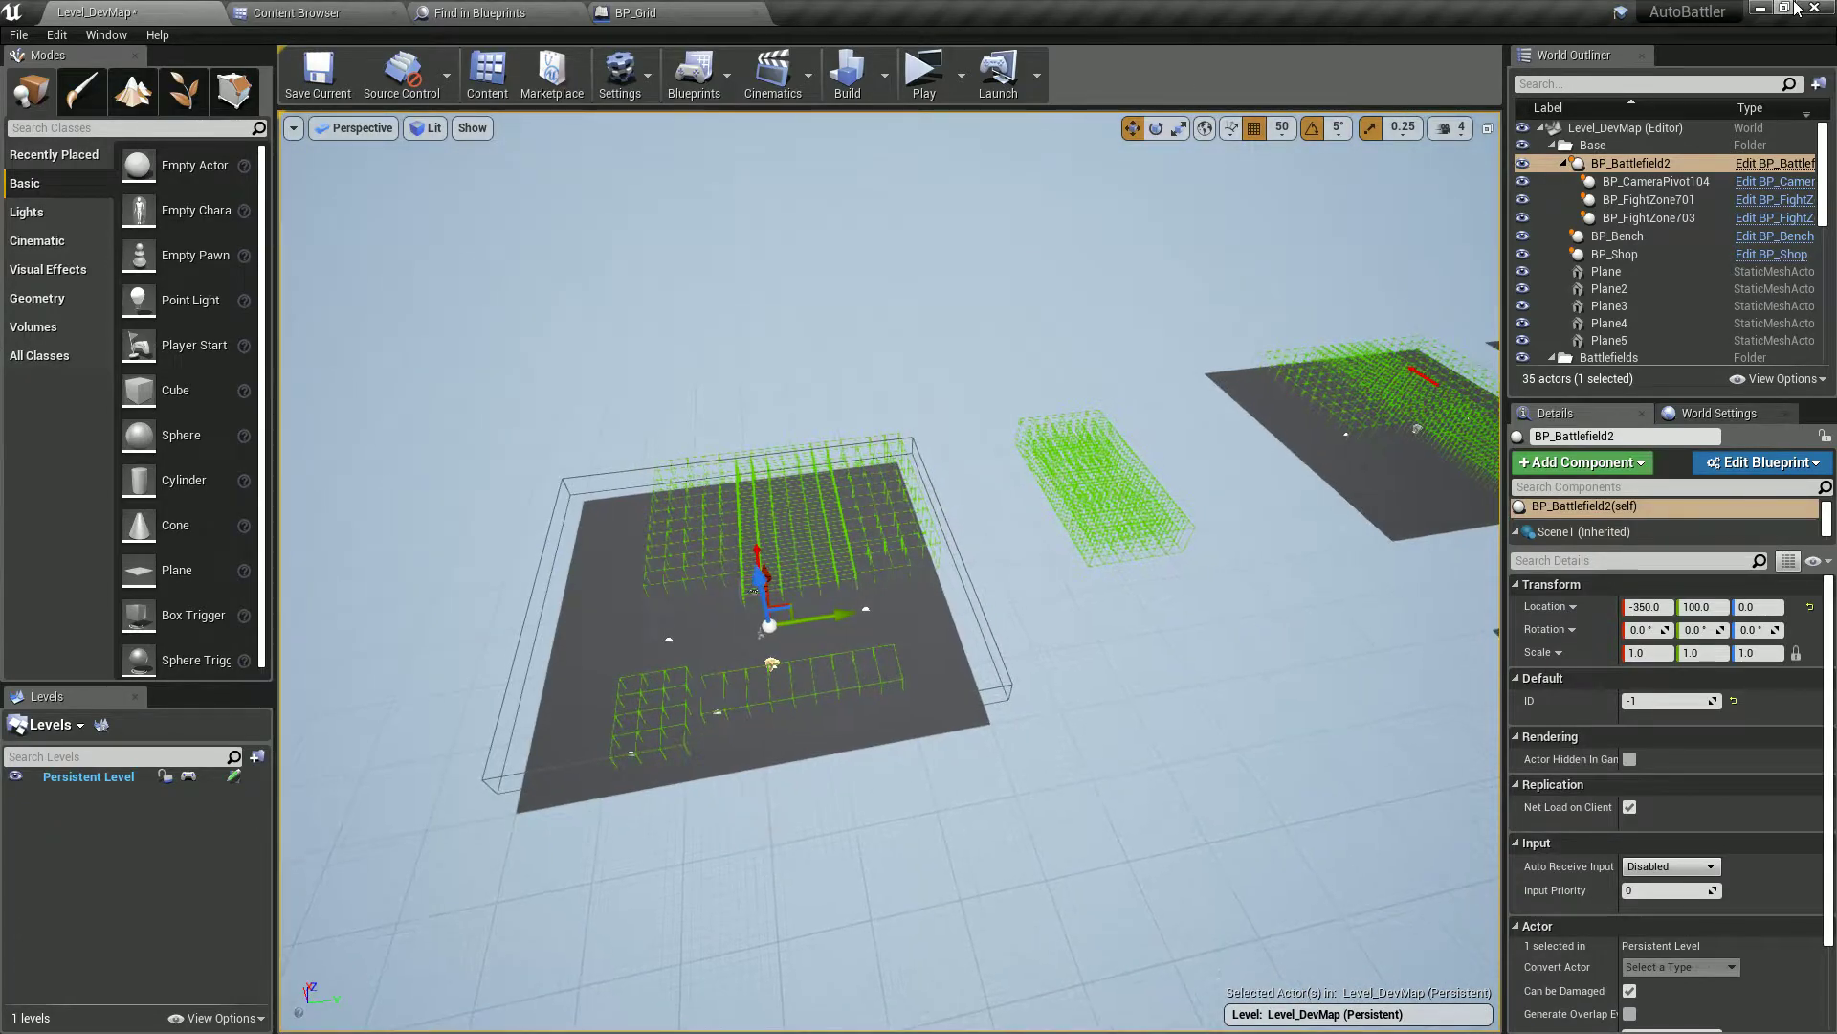
- Close the editor, reopen the AutoBattler project from the Epic Games Launcher, and close the launcher
{"action": "left_click", "coordinate": [1817, 9]}
{"action": "left_click", "coordinate": [1005, 704]}
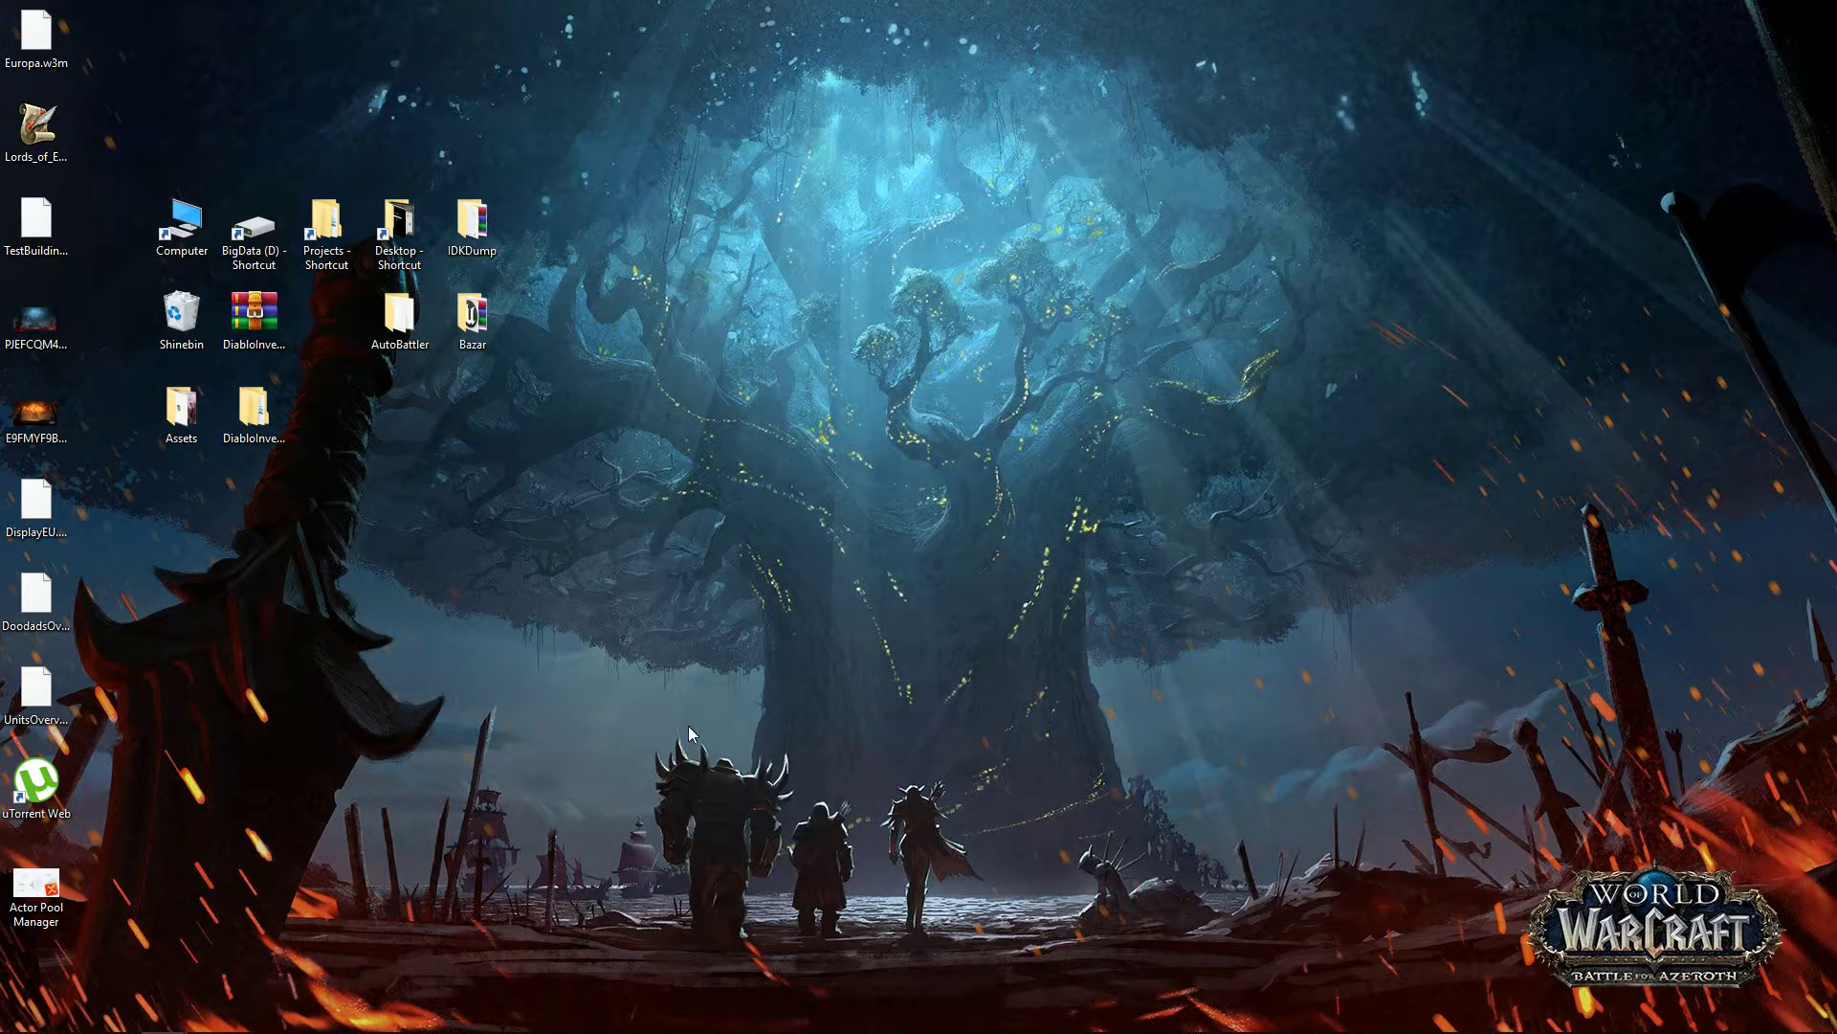
{"action": "key", "text": "alt+Tab"}
{"action": "key", "text": "alt+Tab"}
{"action": "key", "text": "alt+Tab"}
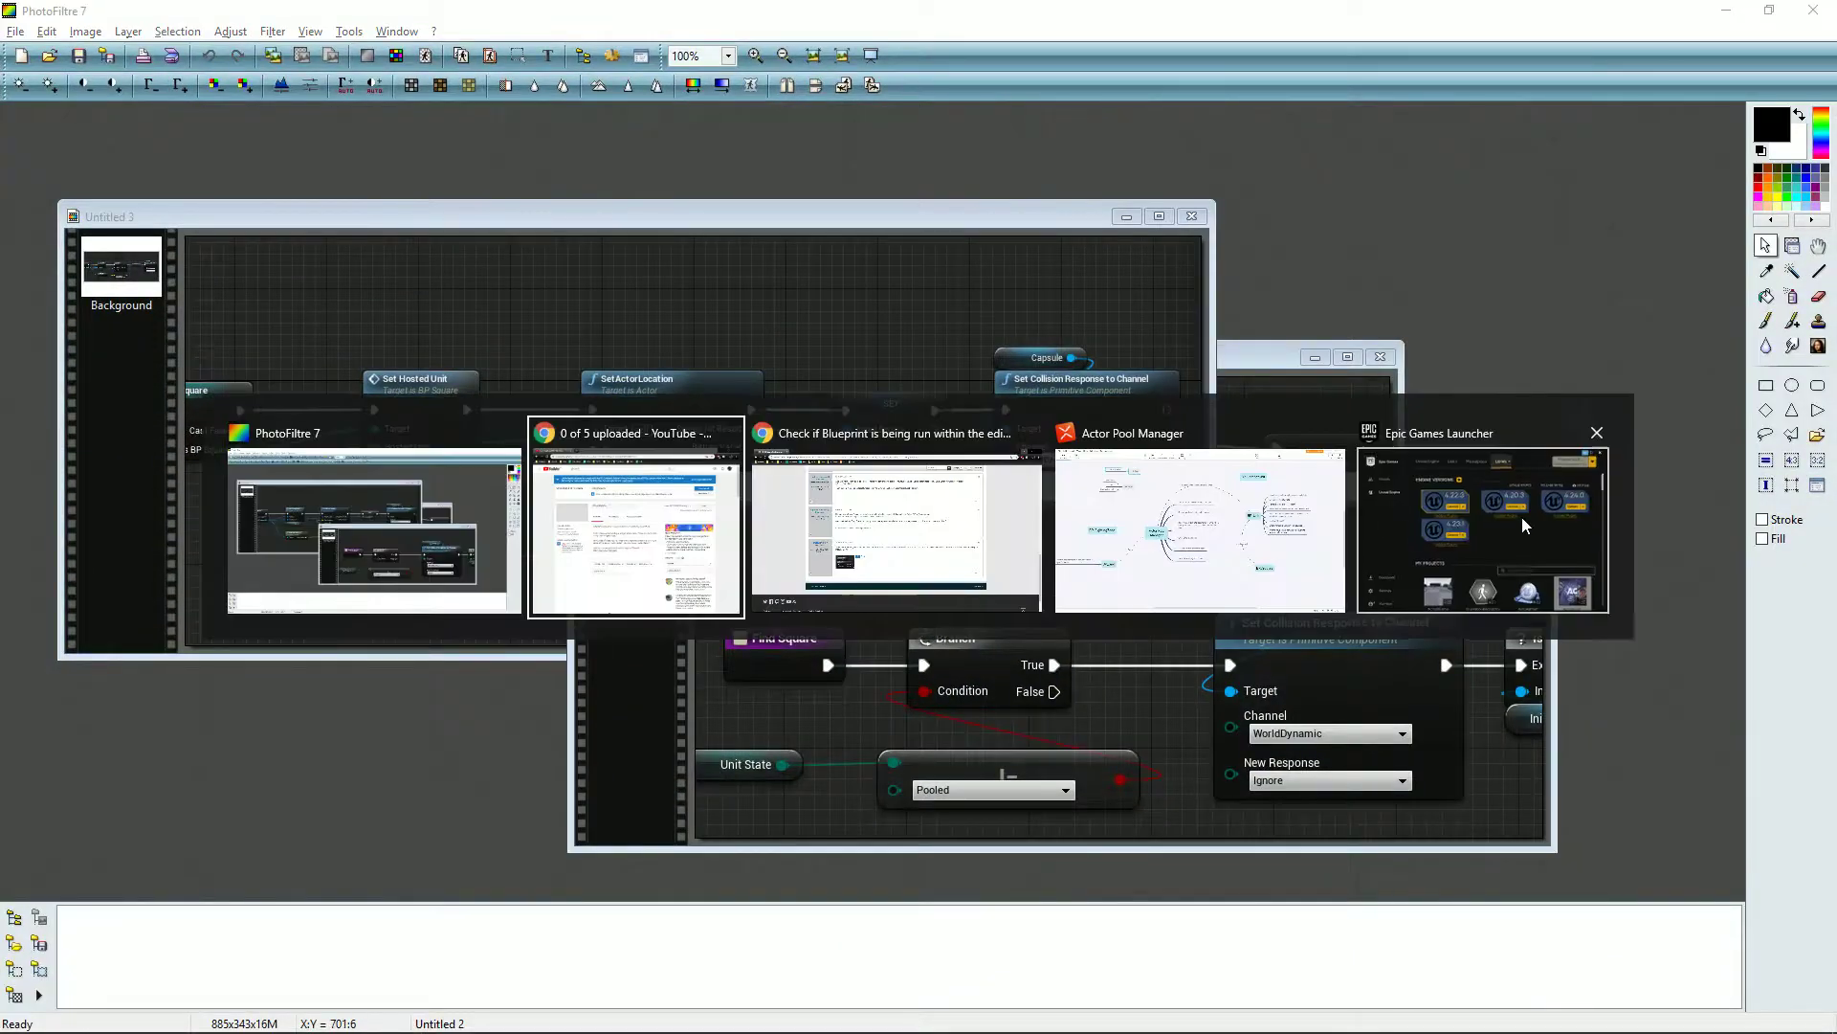
{"action": "left_click", "coordinate": [1525, 525]}
{"action": "double_click", "coordinate": [1133, 736]}
{"action": "left_click", "coordinate": [1813, 10]}
{"action": "left_click", "coordinate": [971, 581]}
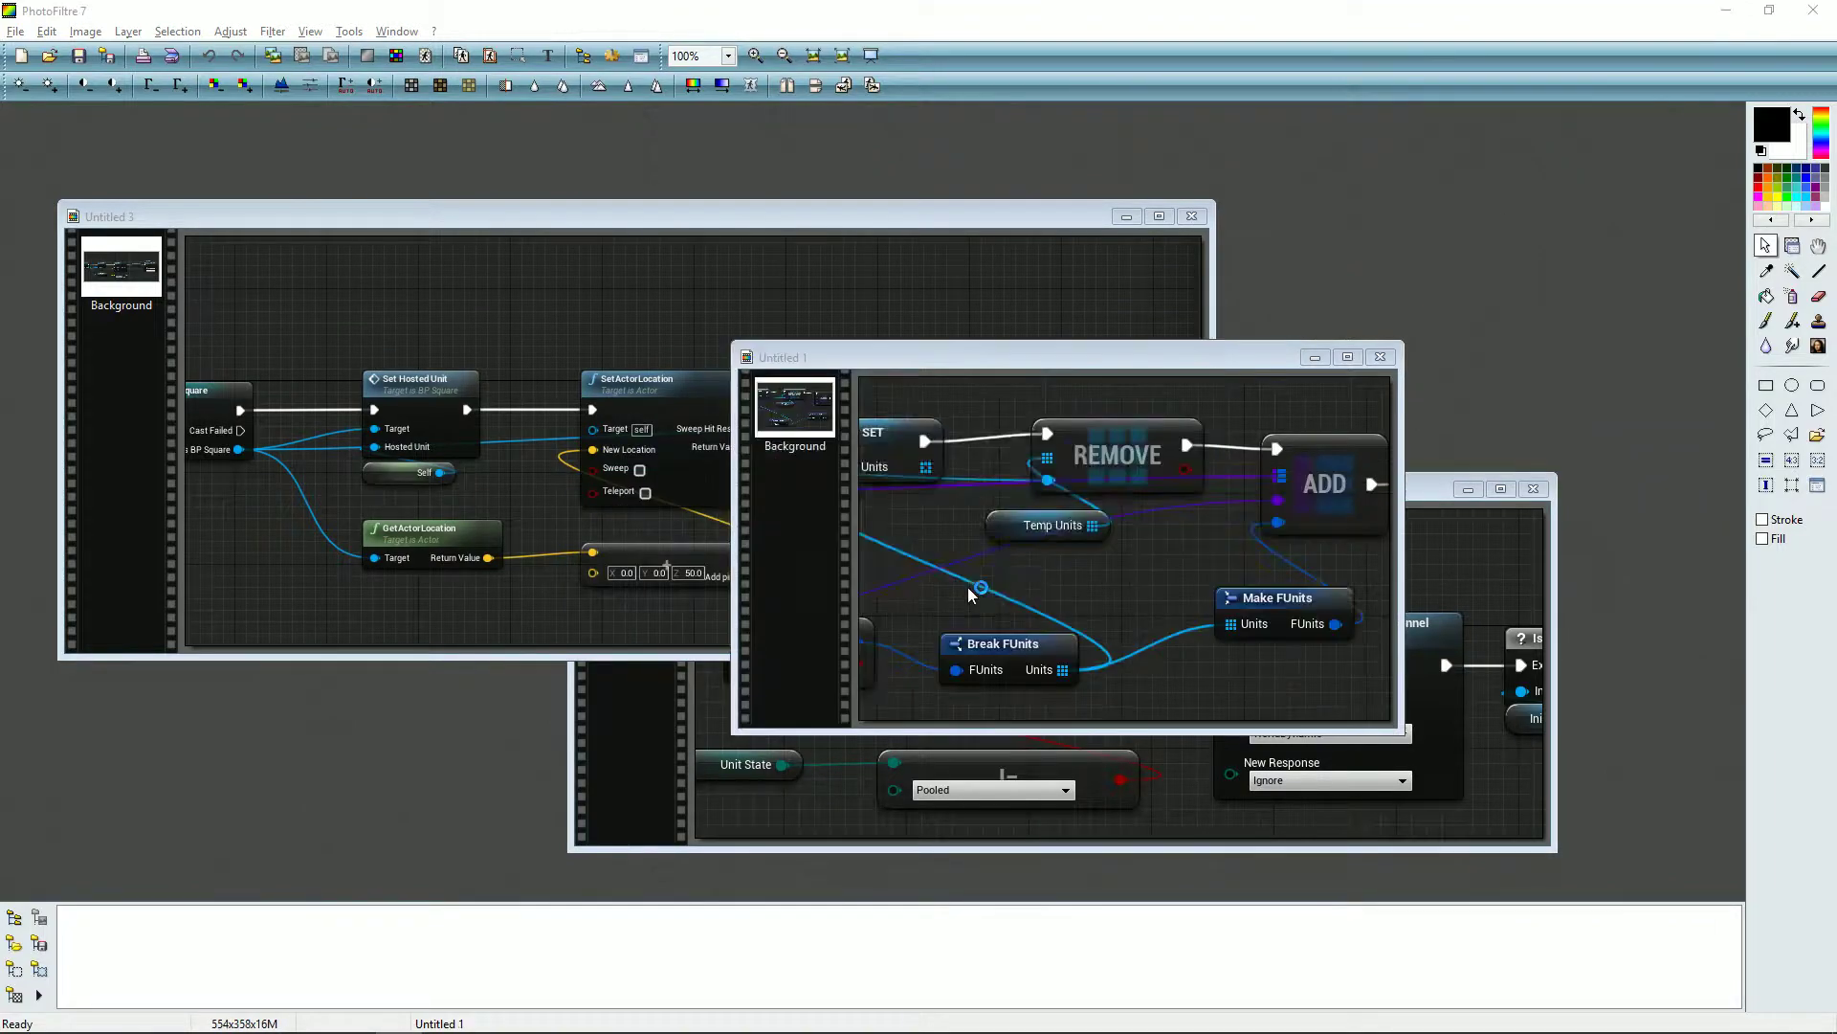
{"action": "left_click", "coordinate": [969, 580]}
{"action": "left_click", "coordinate": [1229, 145]}
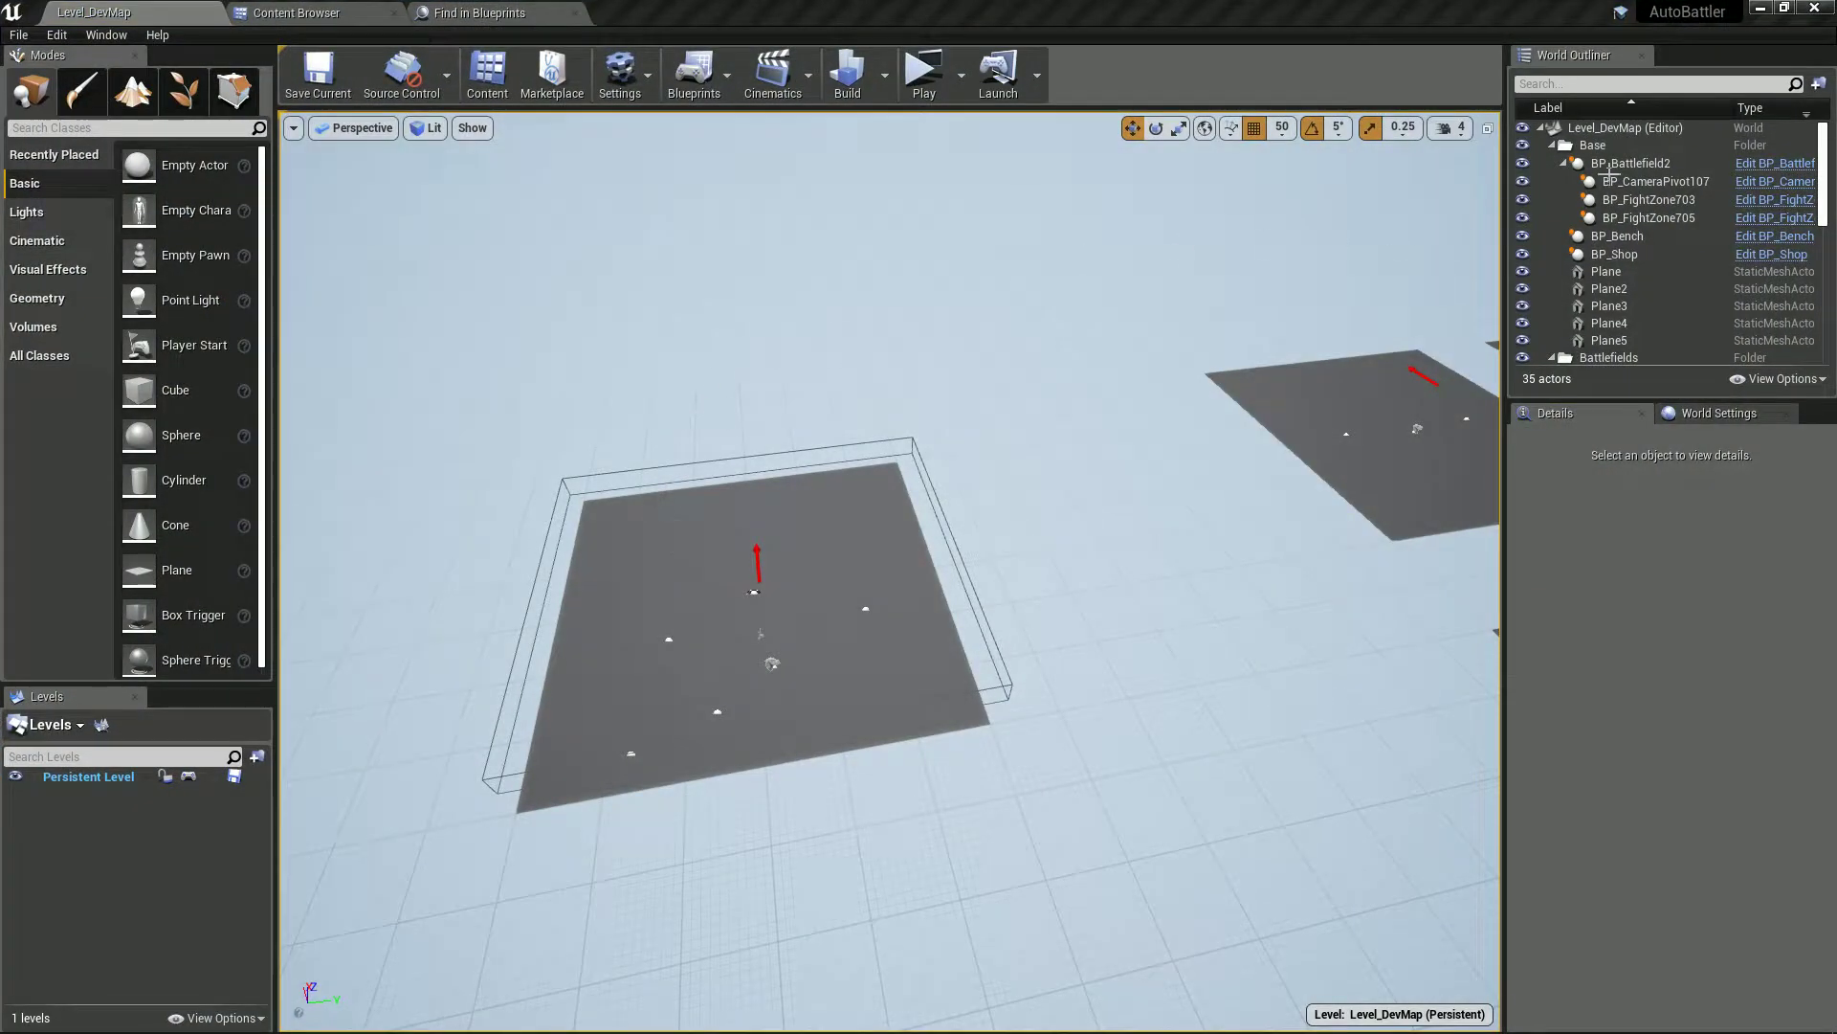
- Focus the view on BP_Battlefield2 and examine the spawned squares in the server and client game previews
{"action": "double_click", "coordinate": [1630, 162]}
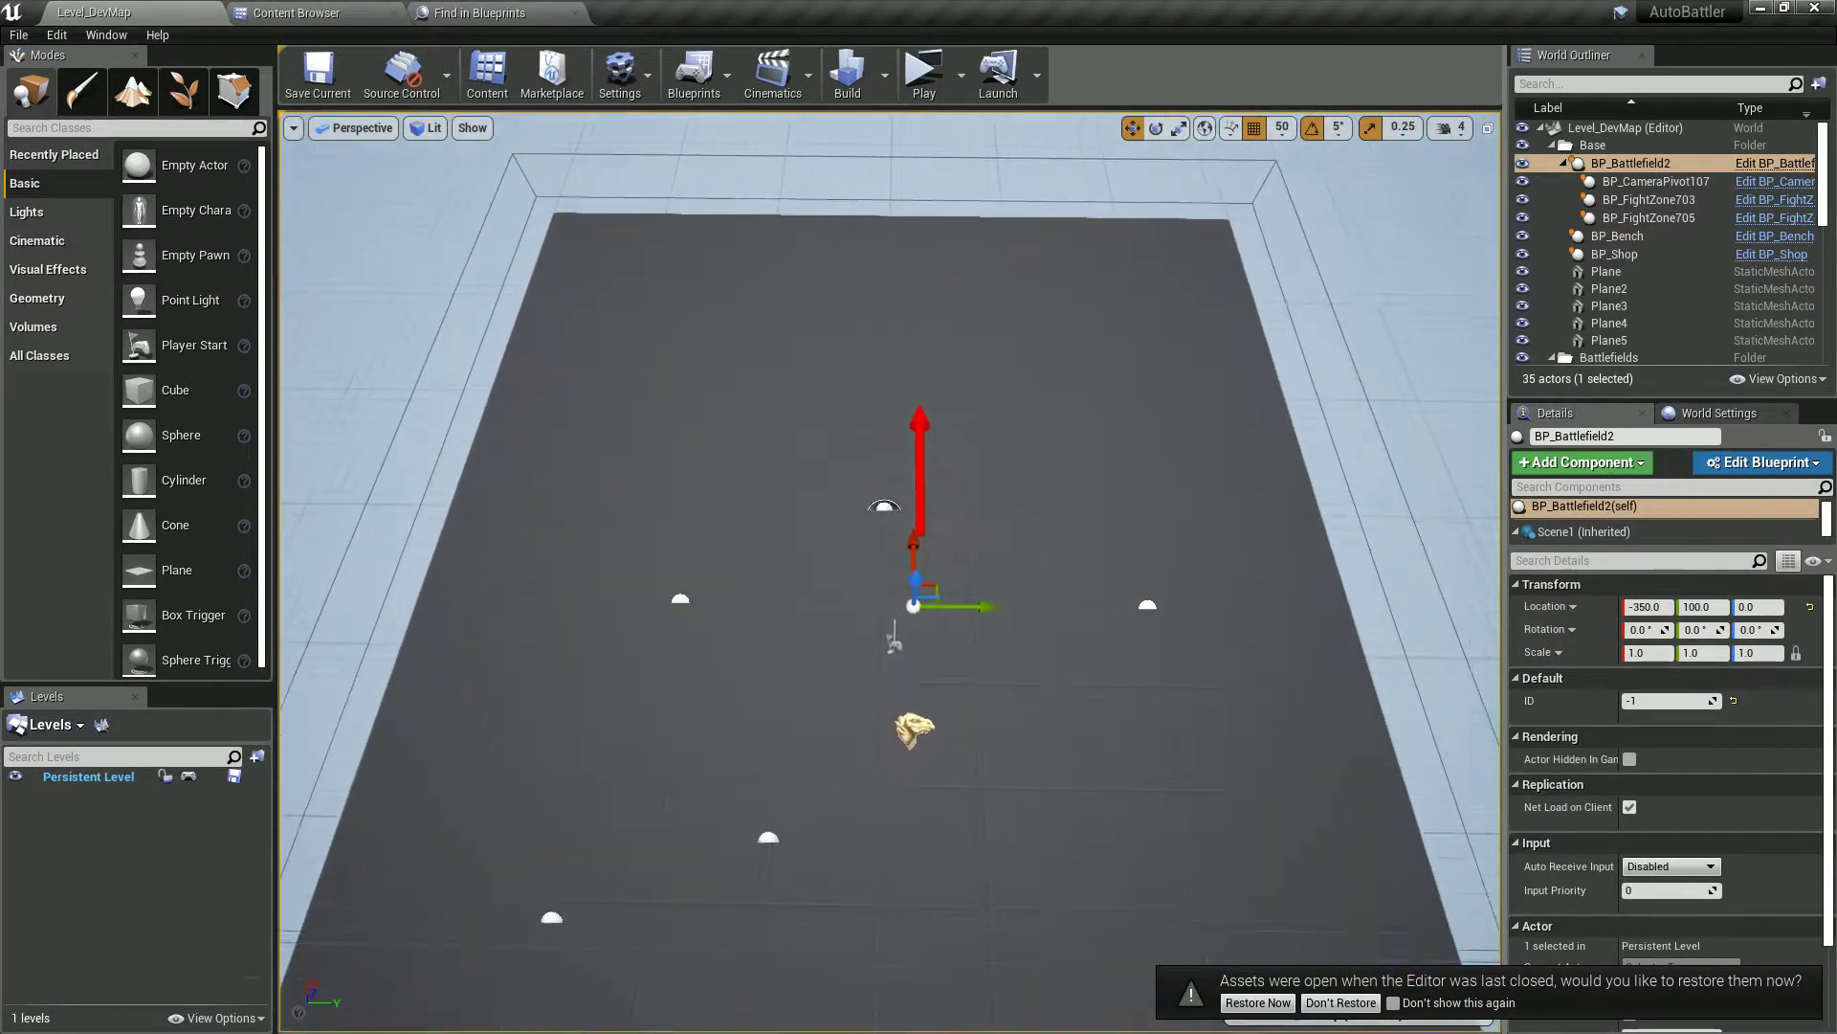
{"action": "left_click", "coordinate": [1542, 129]}
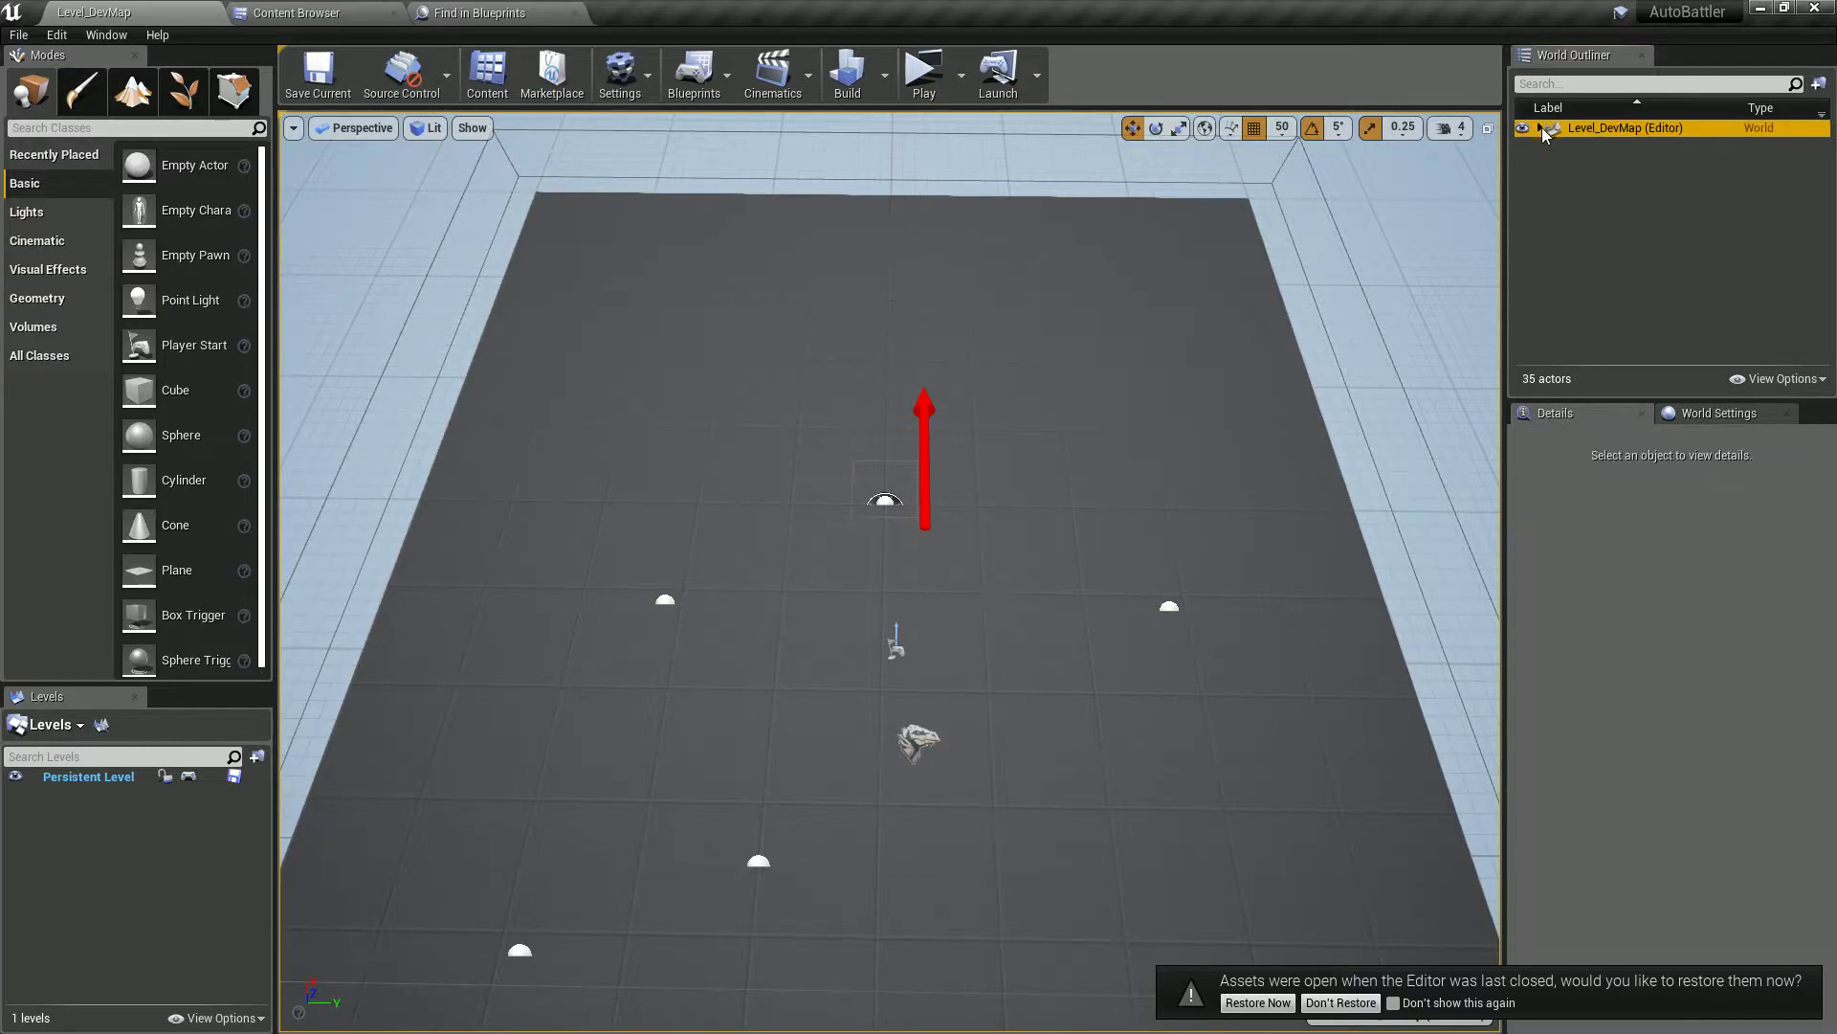
{"action": "left_click", "coordinate": [1542, 128]}
{"action": "left_click", "coordinate": [928, 82]}
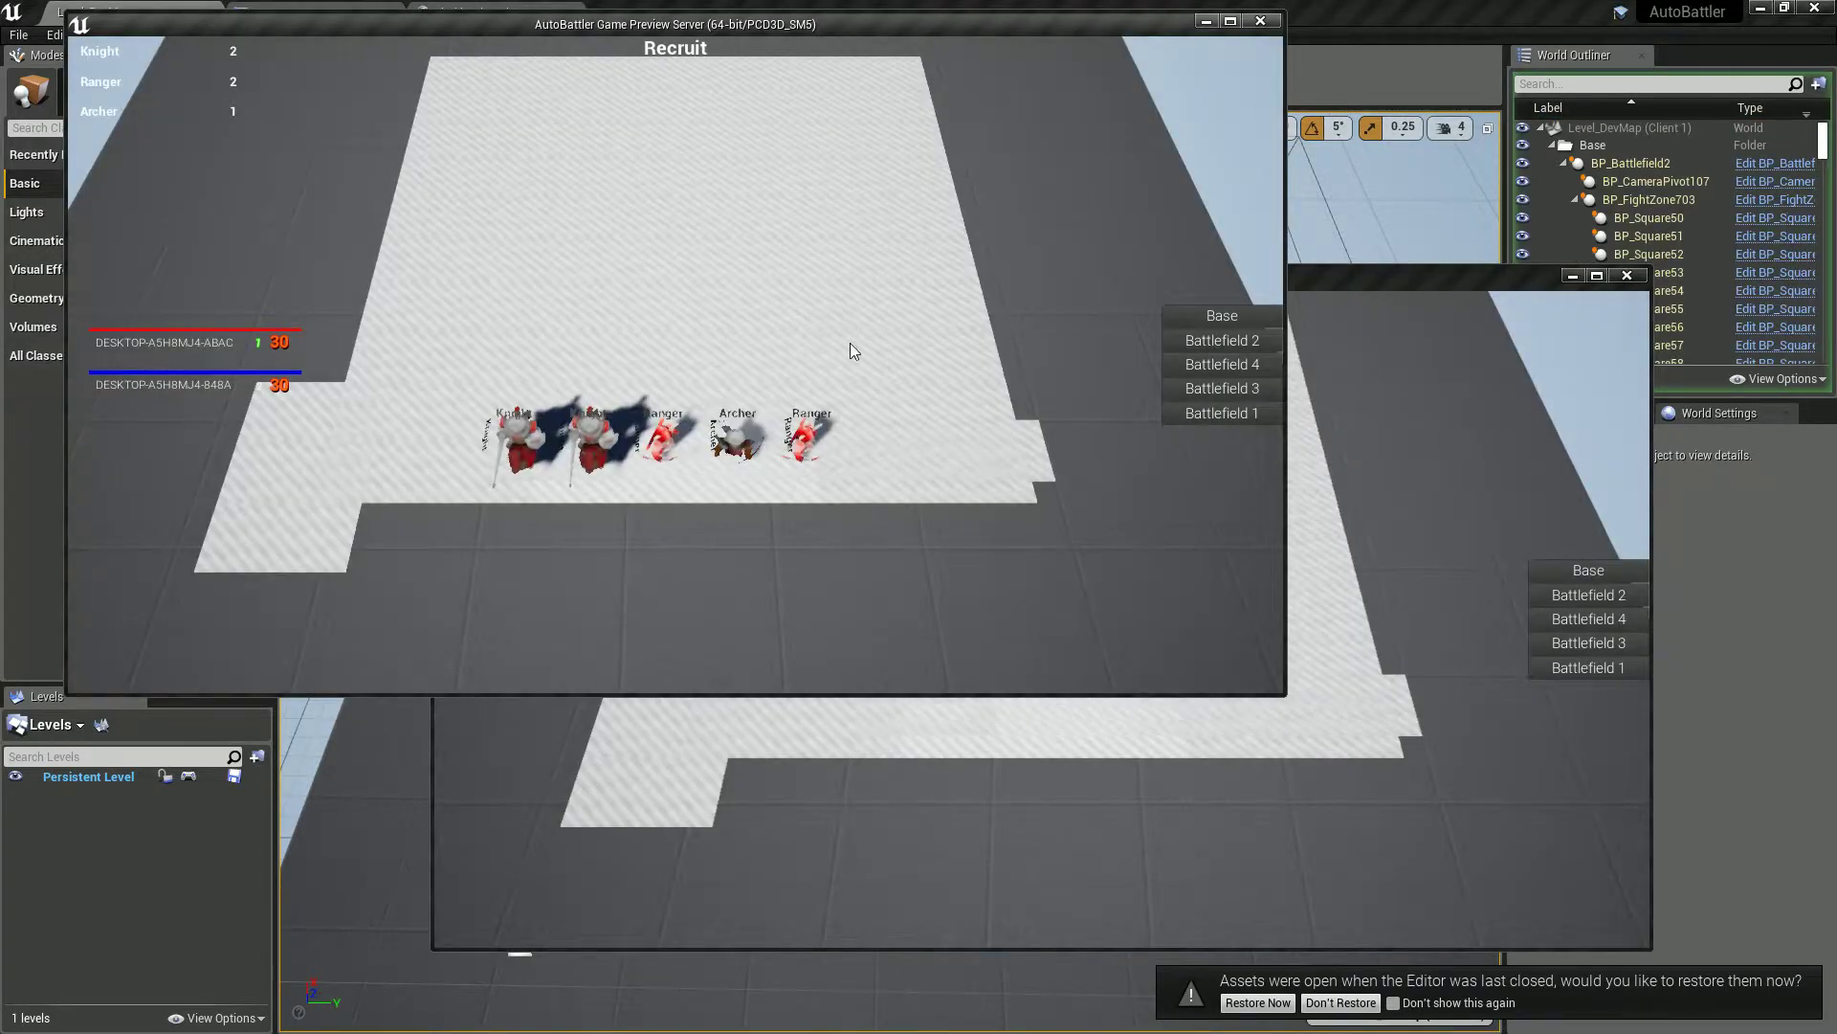
{"action": "left_click", "coordinate": [1363, 705]}
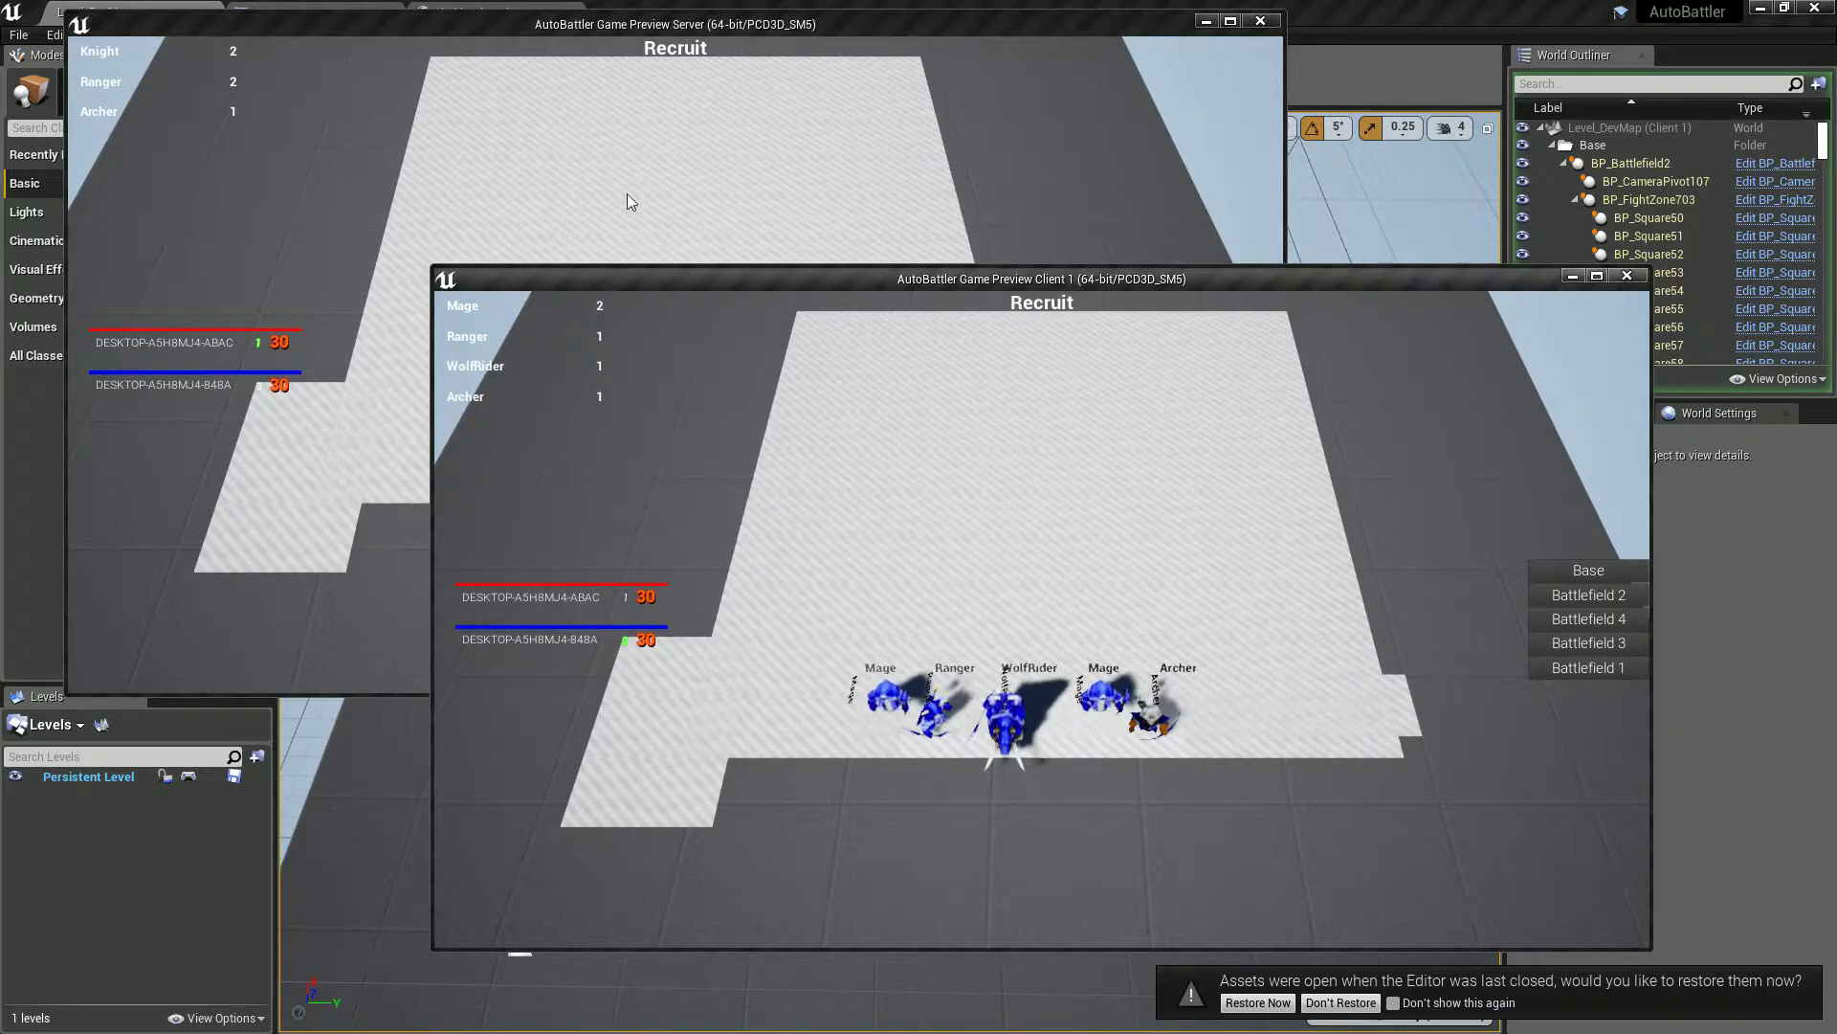
{"action": "left_click", "coordinate": [771, 257]}
{"action": "key", "text": "Escape"}
- Move BP_Battlefield2 forward along X and check its squares against the bench and shop in a game preview
{"action": "left_click", "coordinate": [1630, 163]}
{"action": "left_click_drag", "start_coordinate": [933, 553], "coordinate": [954, 396]}
{"action": "left_click", "coordinate": [937, 93]}
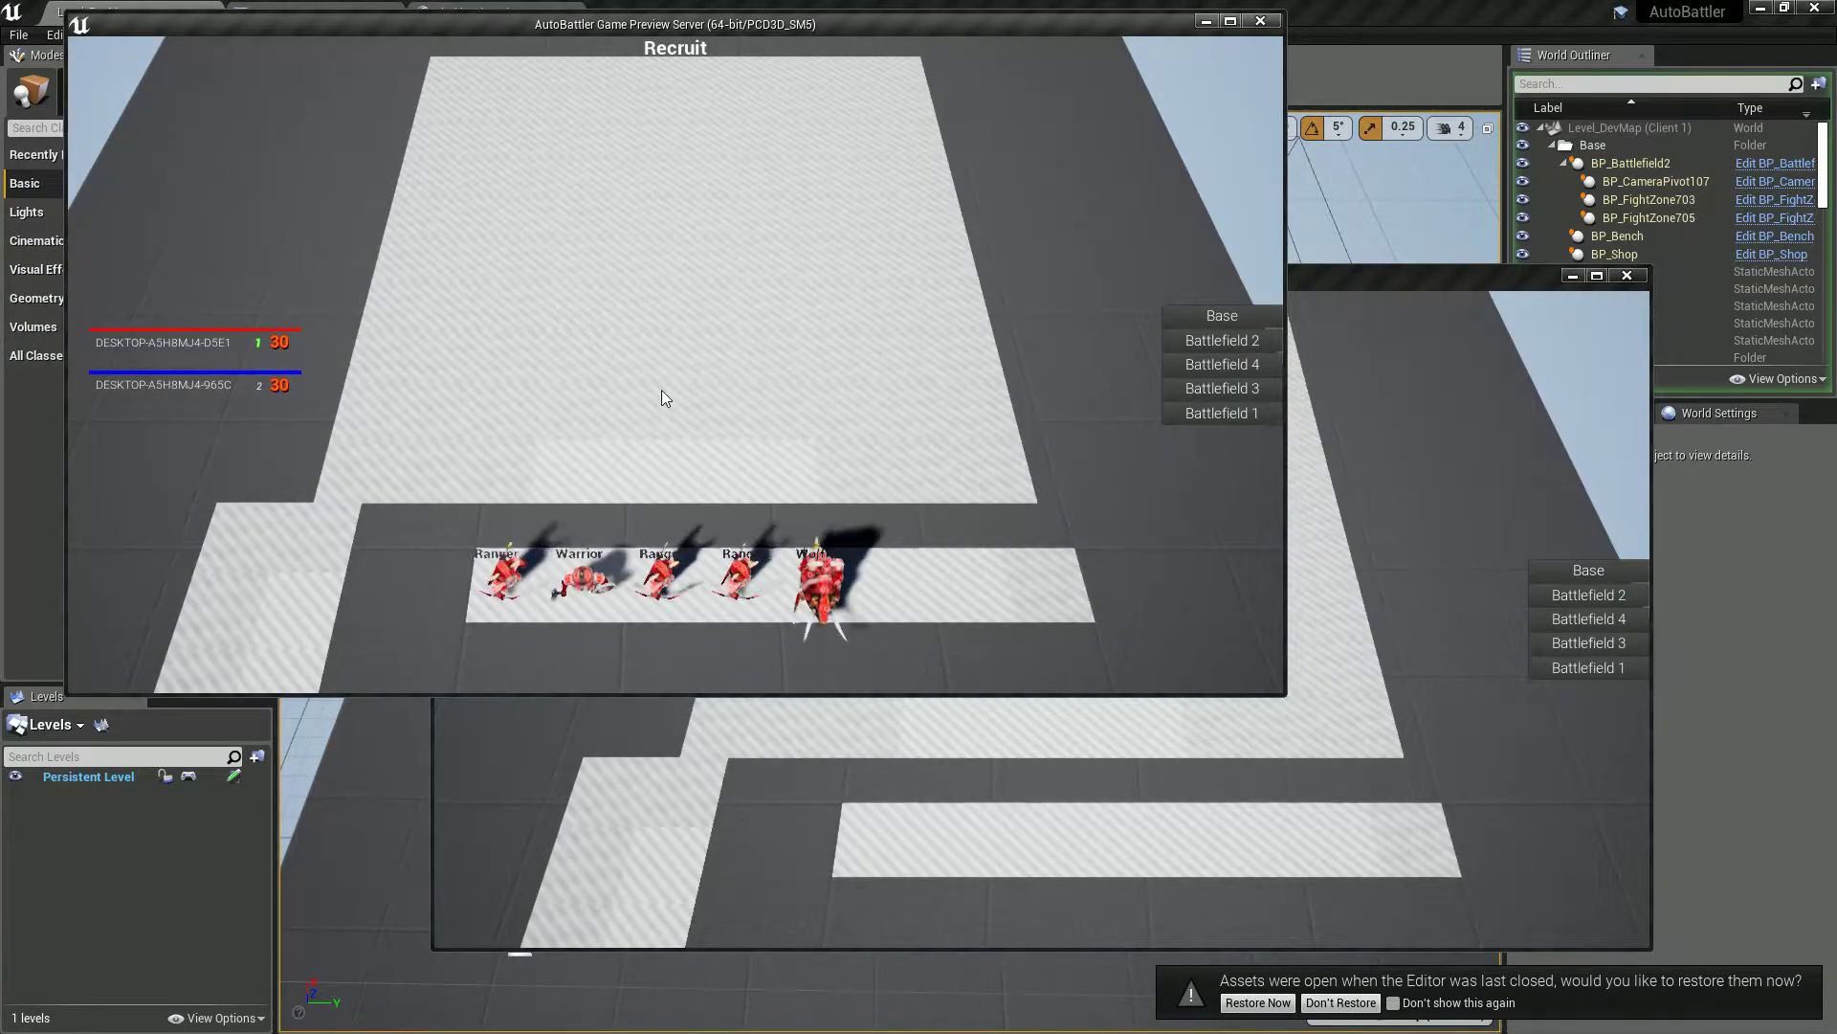
{"action": "key", "text": "Escape"}
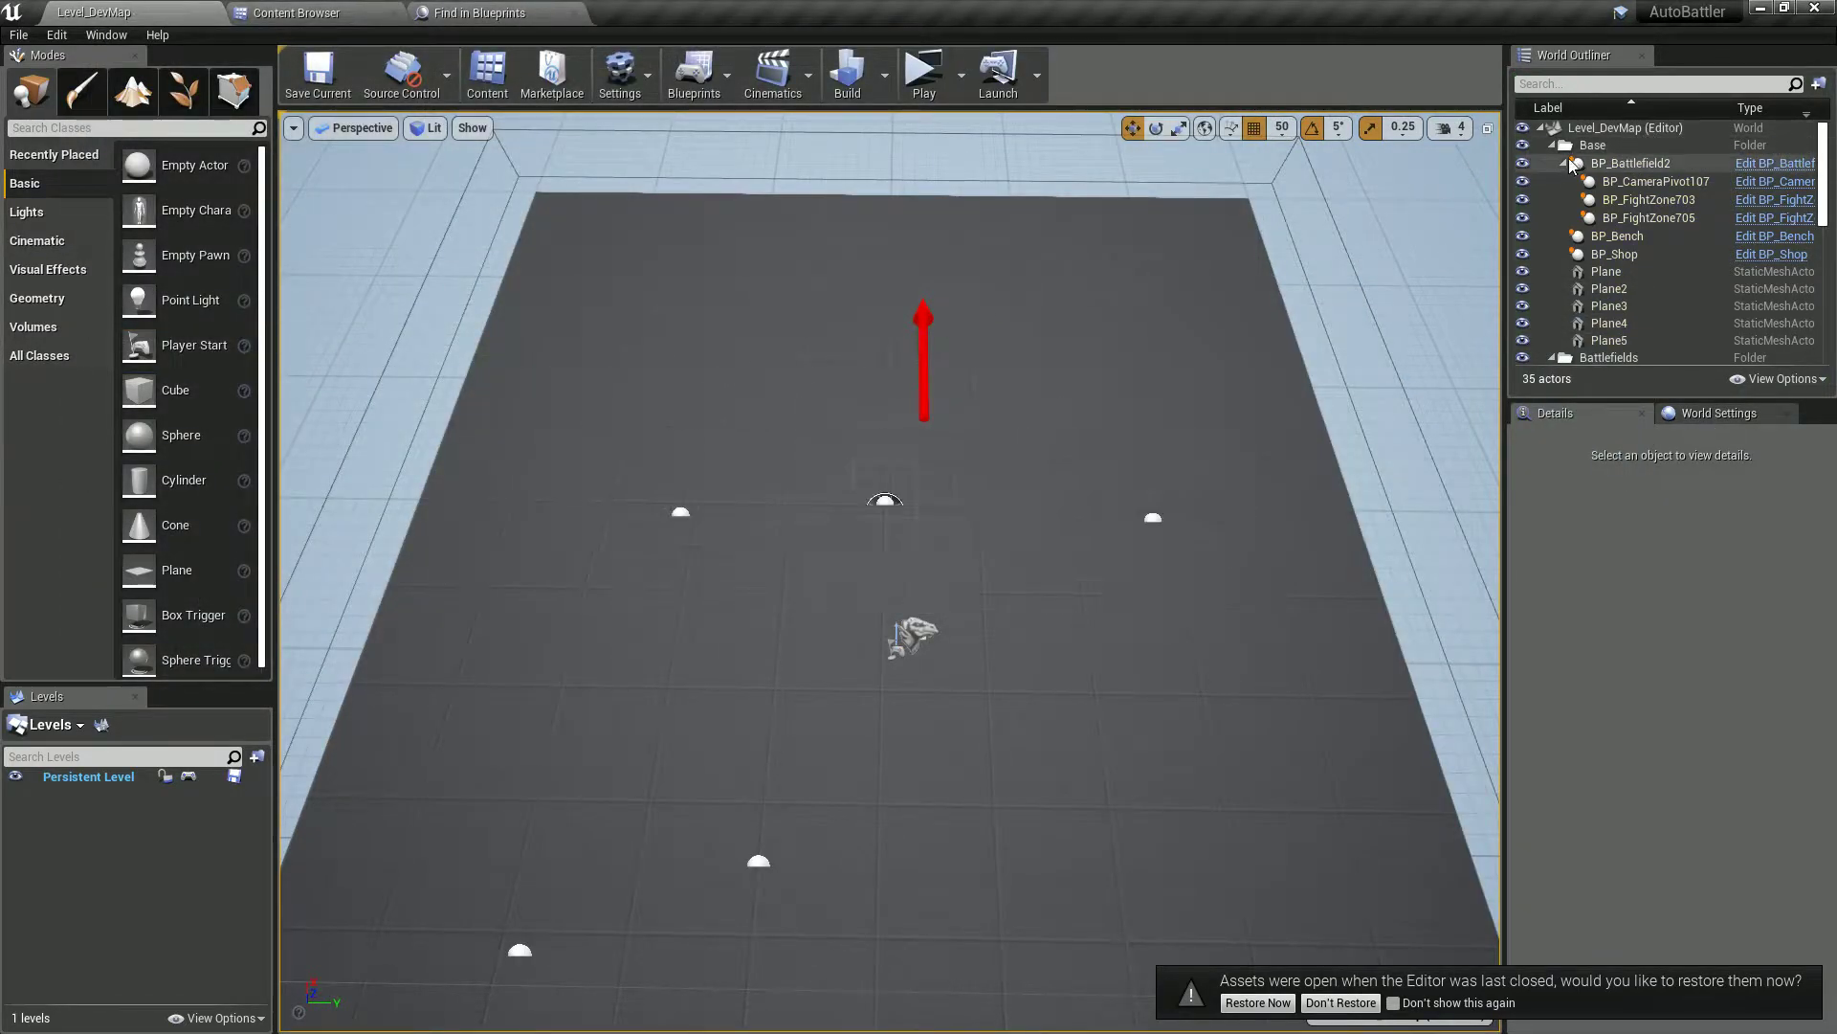
- Collapse the Base, Battlefields and Light folders in the level's actor list
{"action": "left_click", "coordinate": [1562, 162]}
{"action": "left_click", "coordinate": [1552, 145]}
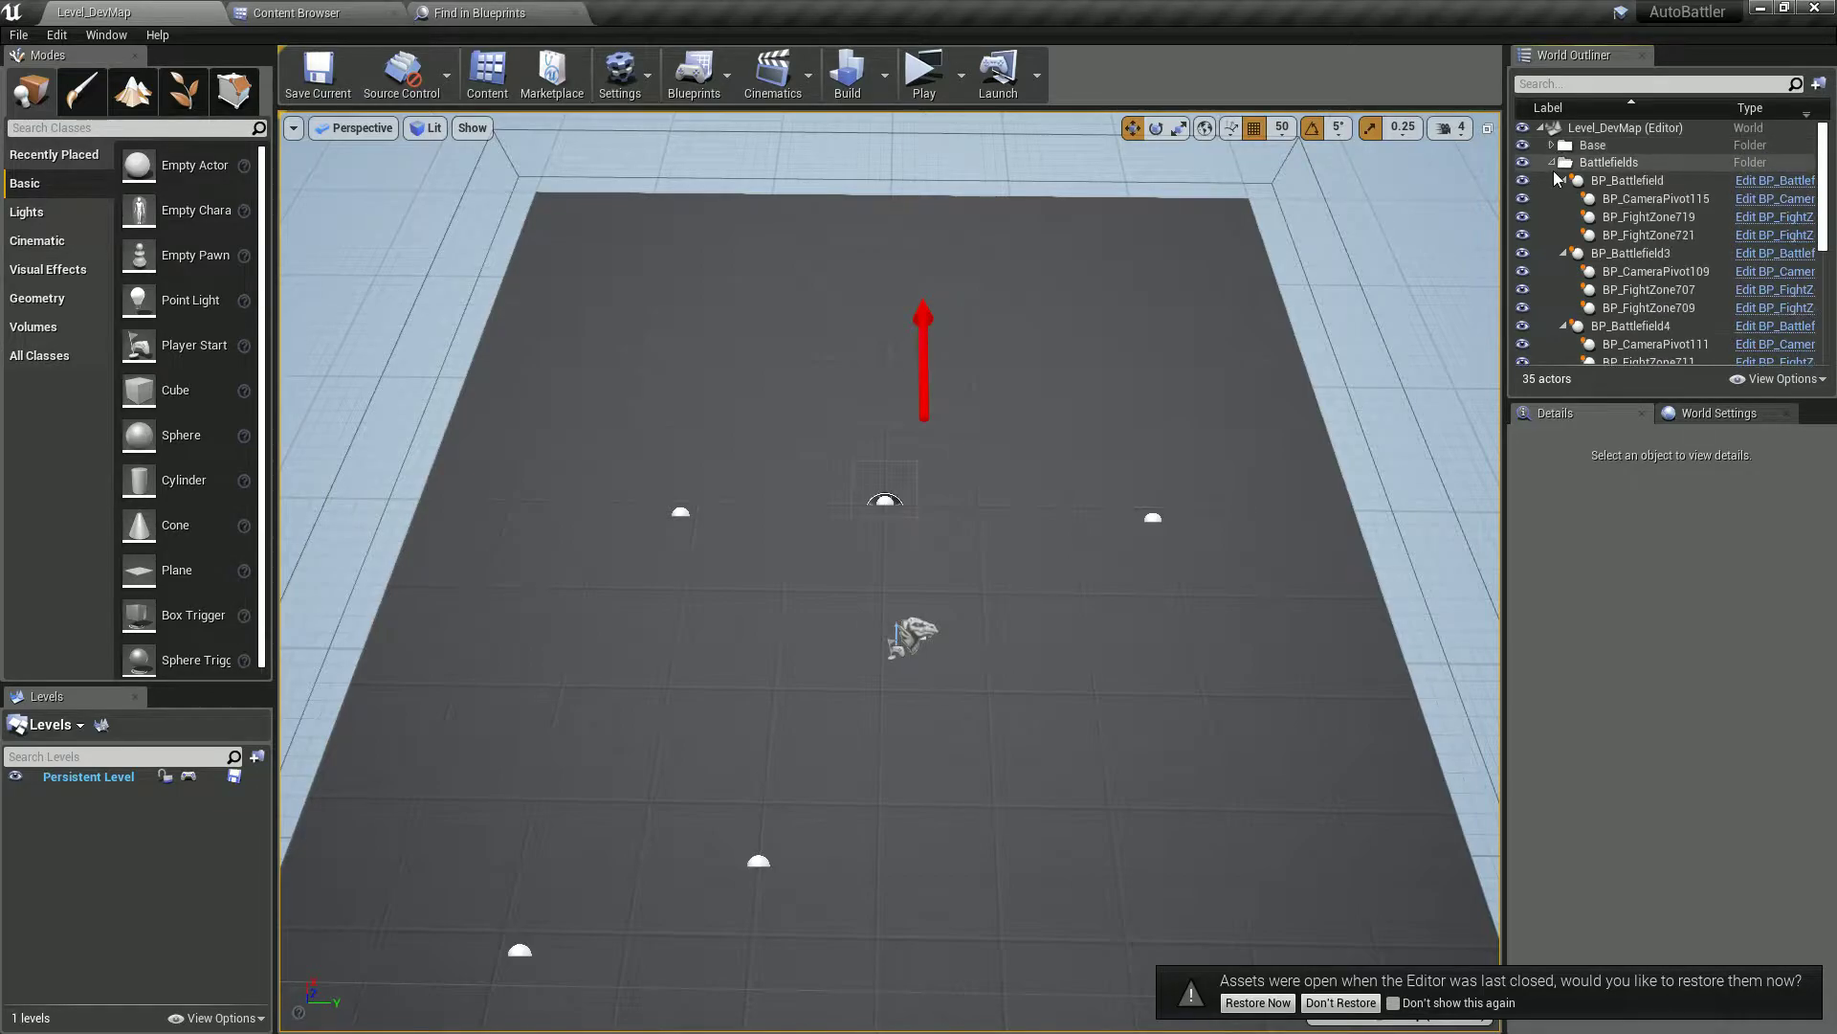
{"action": "left_click", "coordinate": [1553, 164]}
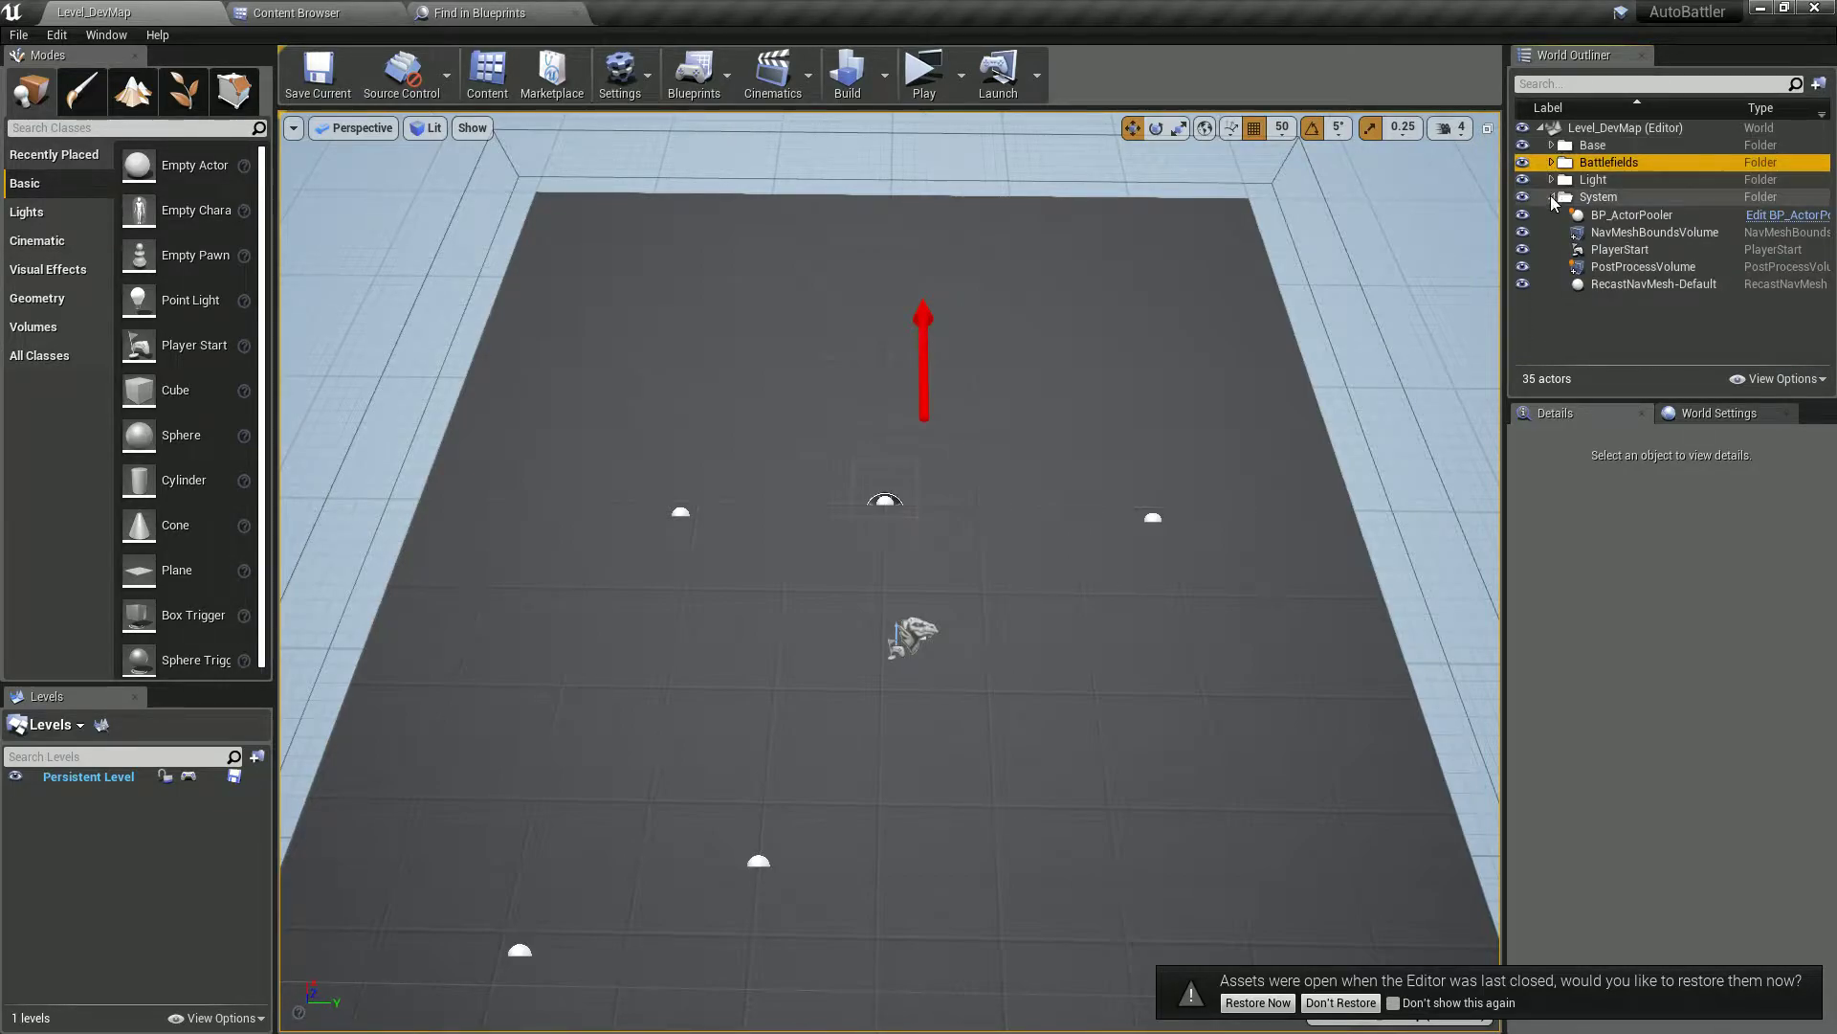
- Restore the previously open assets and disable Run Construction Script on Drag in BP_Grid's class settings
{"action": "left_click", "coordinate": [333, 9]}
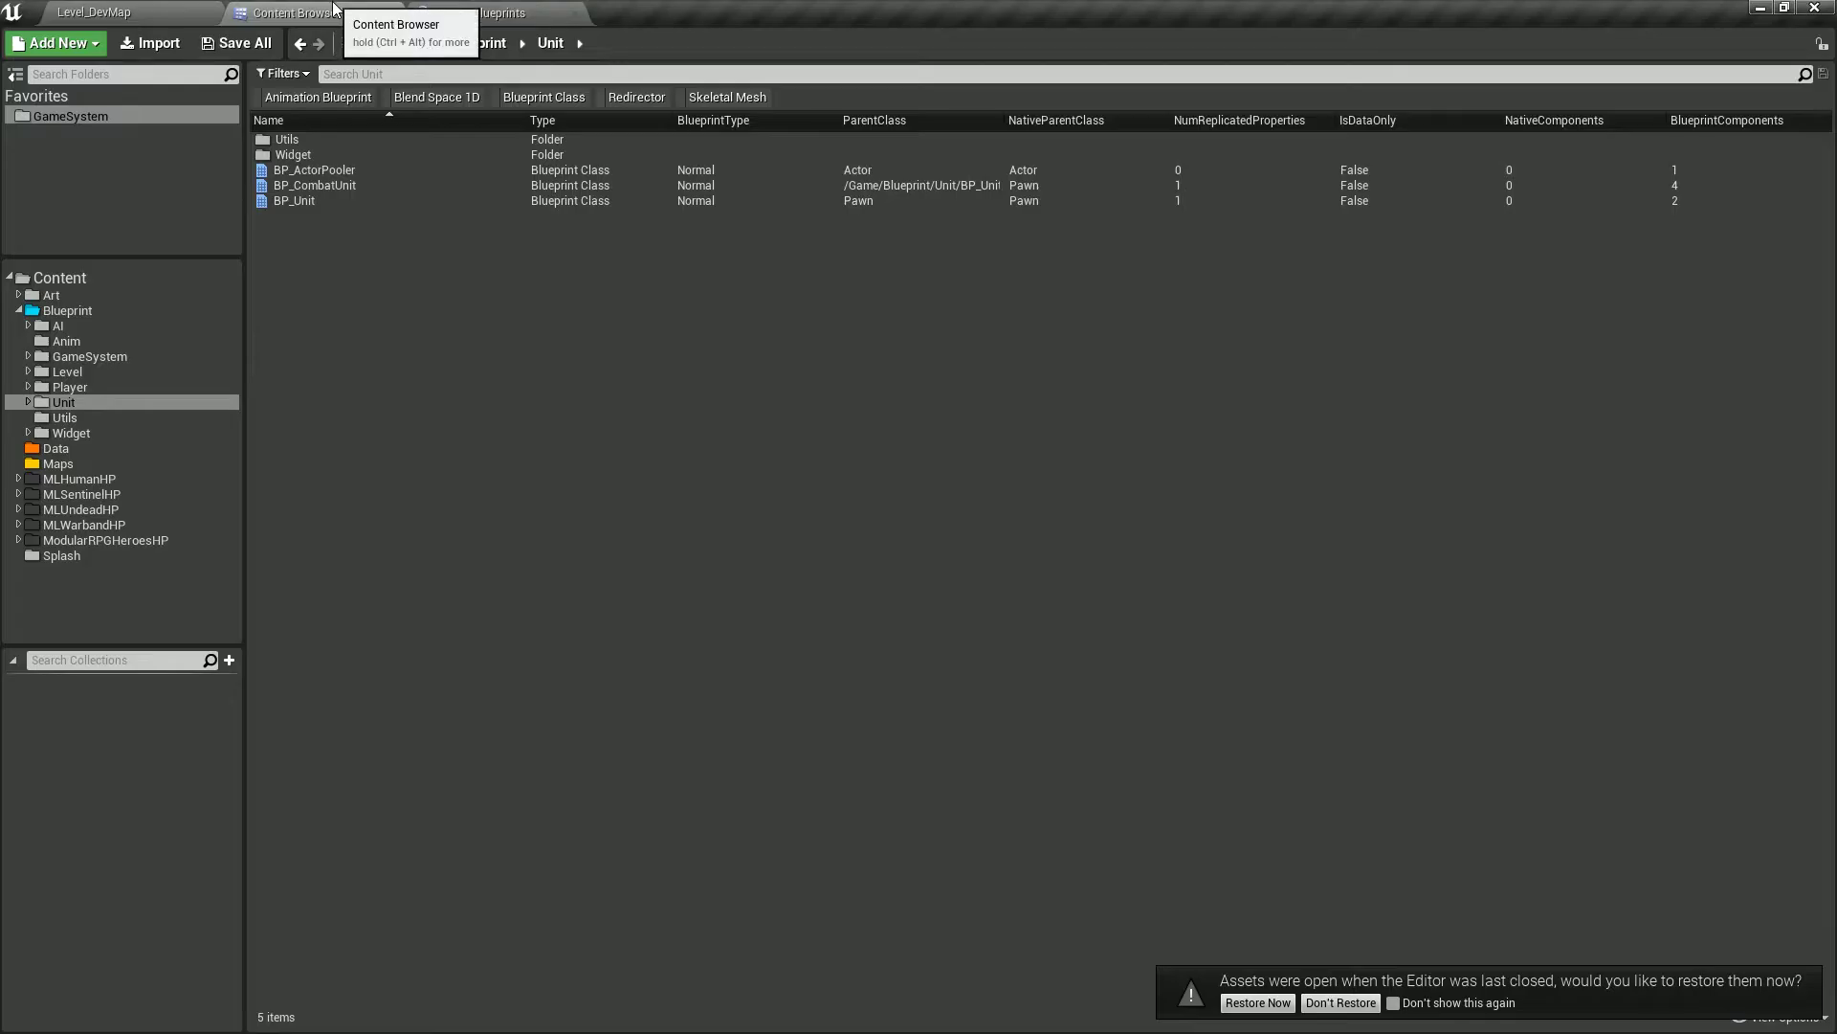
{"action": "left_click", "coordinate": [1244, 1004]}
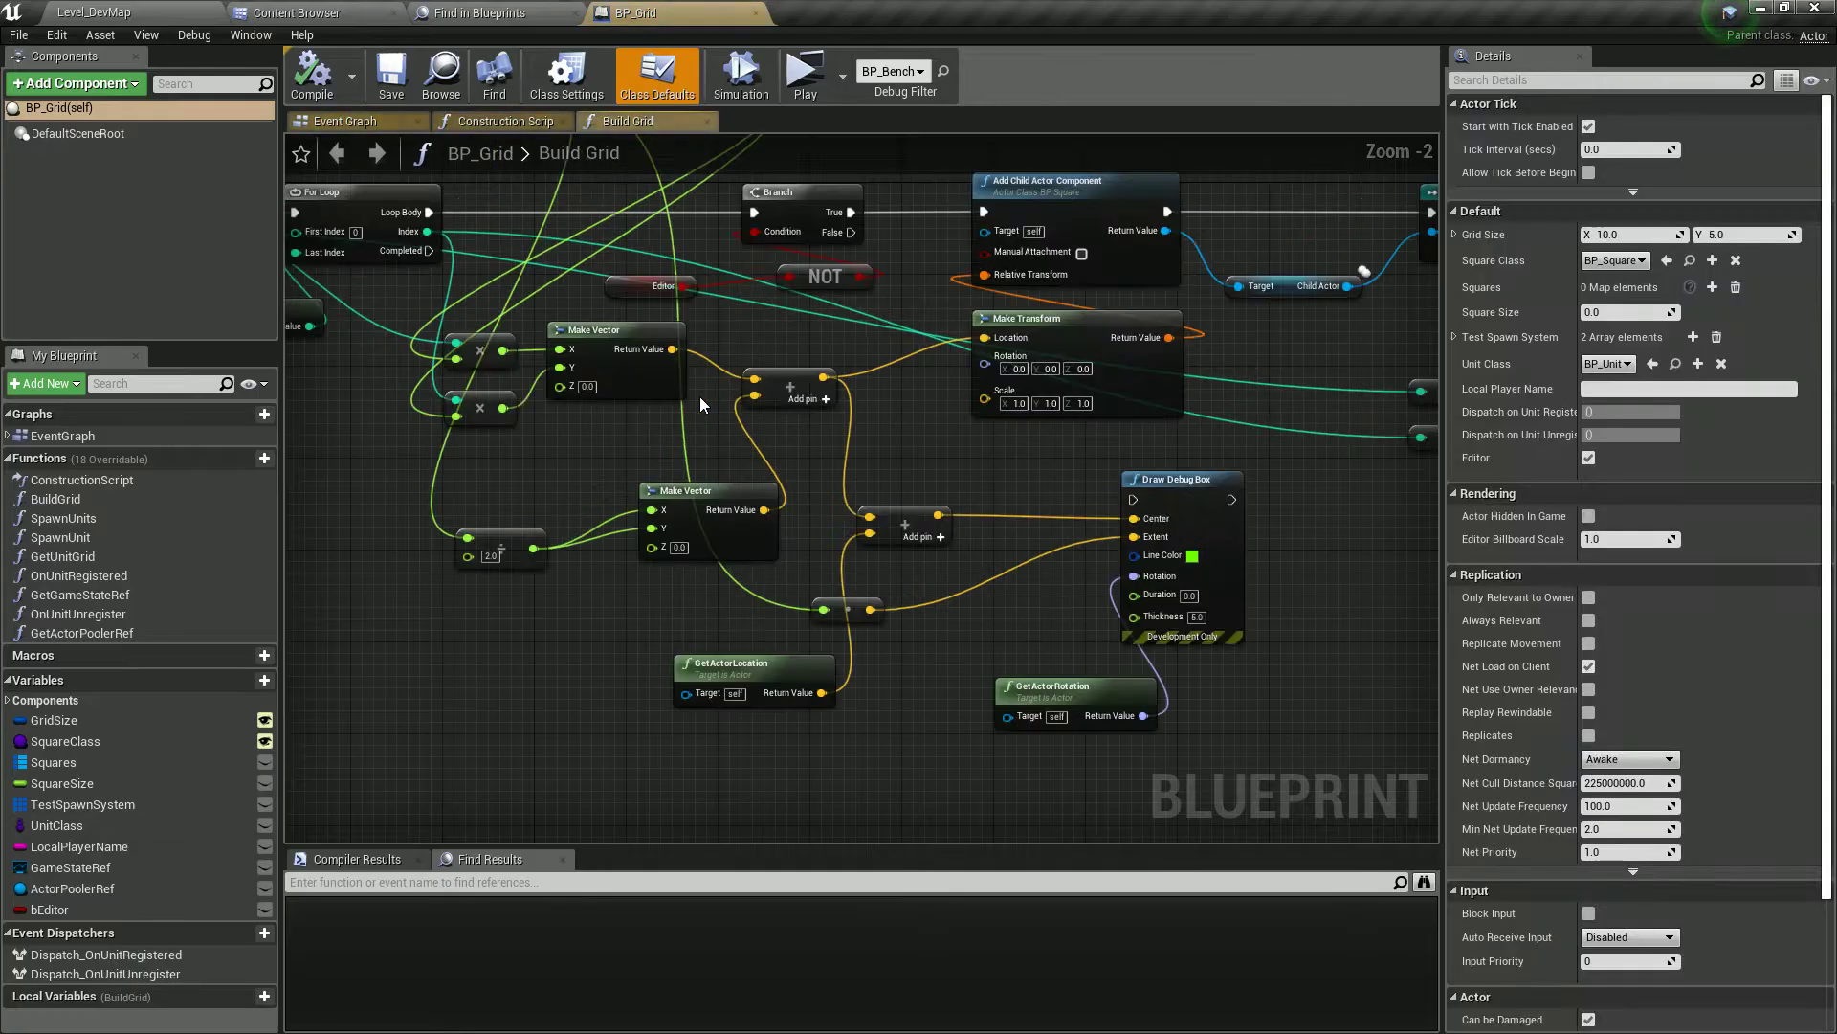
{"action": "mouse_move", "coordinate": [609, 218]}
{"action": "left_mouse_down"}
{"action": "mouse_move", "coordinate": [890, 494]}
{"action": "mouse_move", "coordinate": [675, 507]}
{"action": "left_mouse_up"}
{"action": "left_click", "coordinate": [589, 86]}
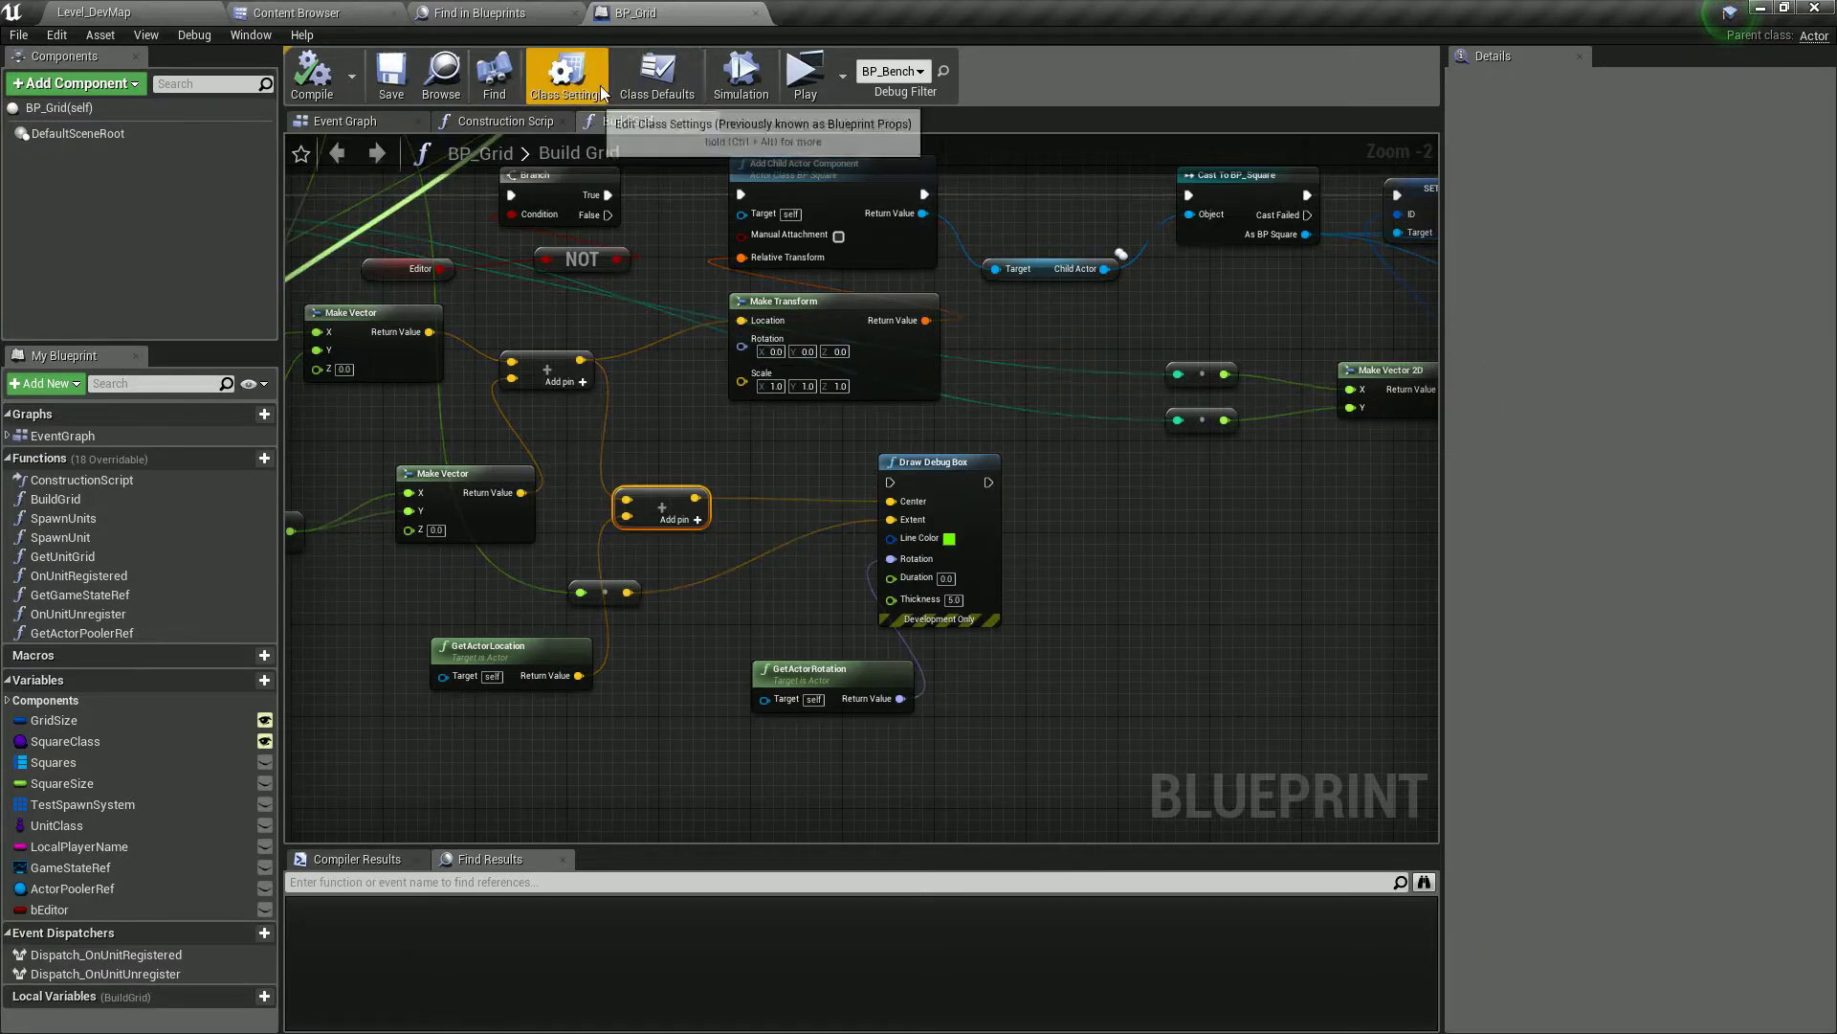
{"action": "left_click", "coordinate": [1587, 195]}
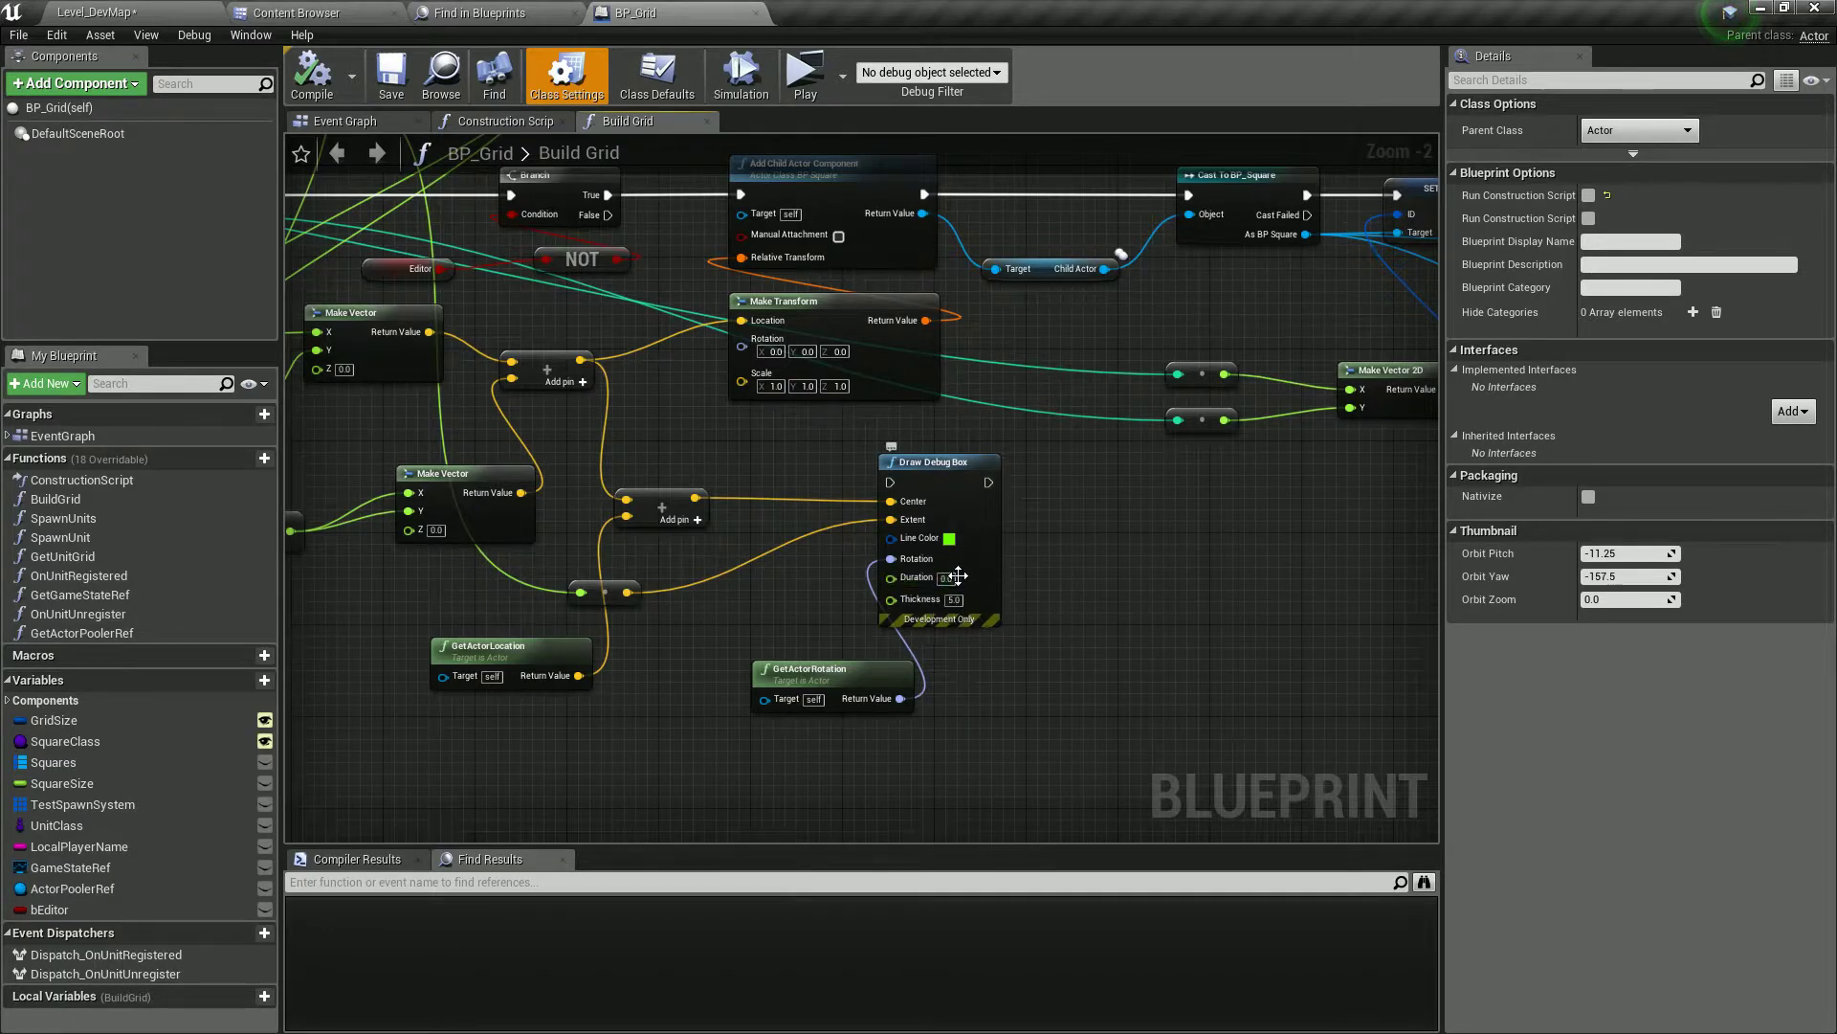
- Examine the Build Grid graph from the Draw Debug Box node to the event bindings and the Add Child Actor Component node
{"action": "scroll", "coordinate": [1076, 579], "scroll_direction": "up", "scroll_amount": 2}
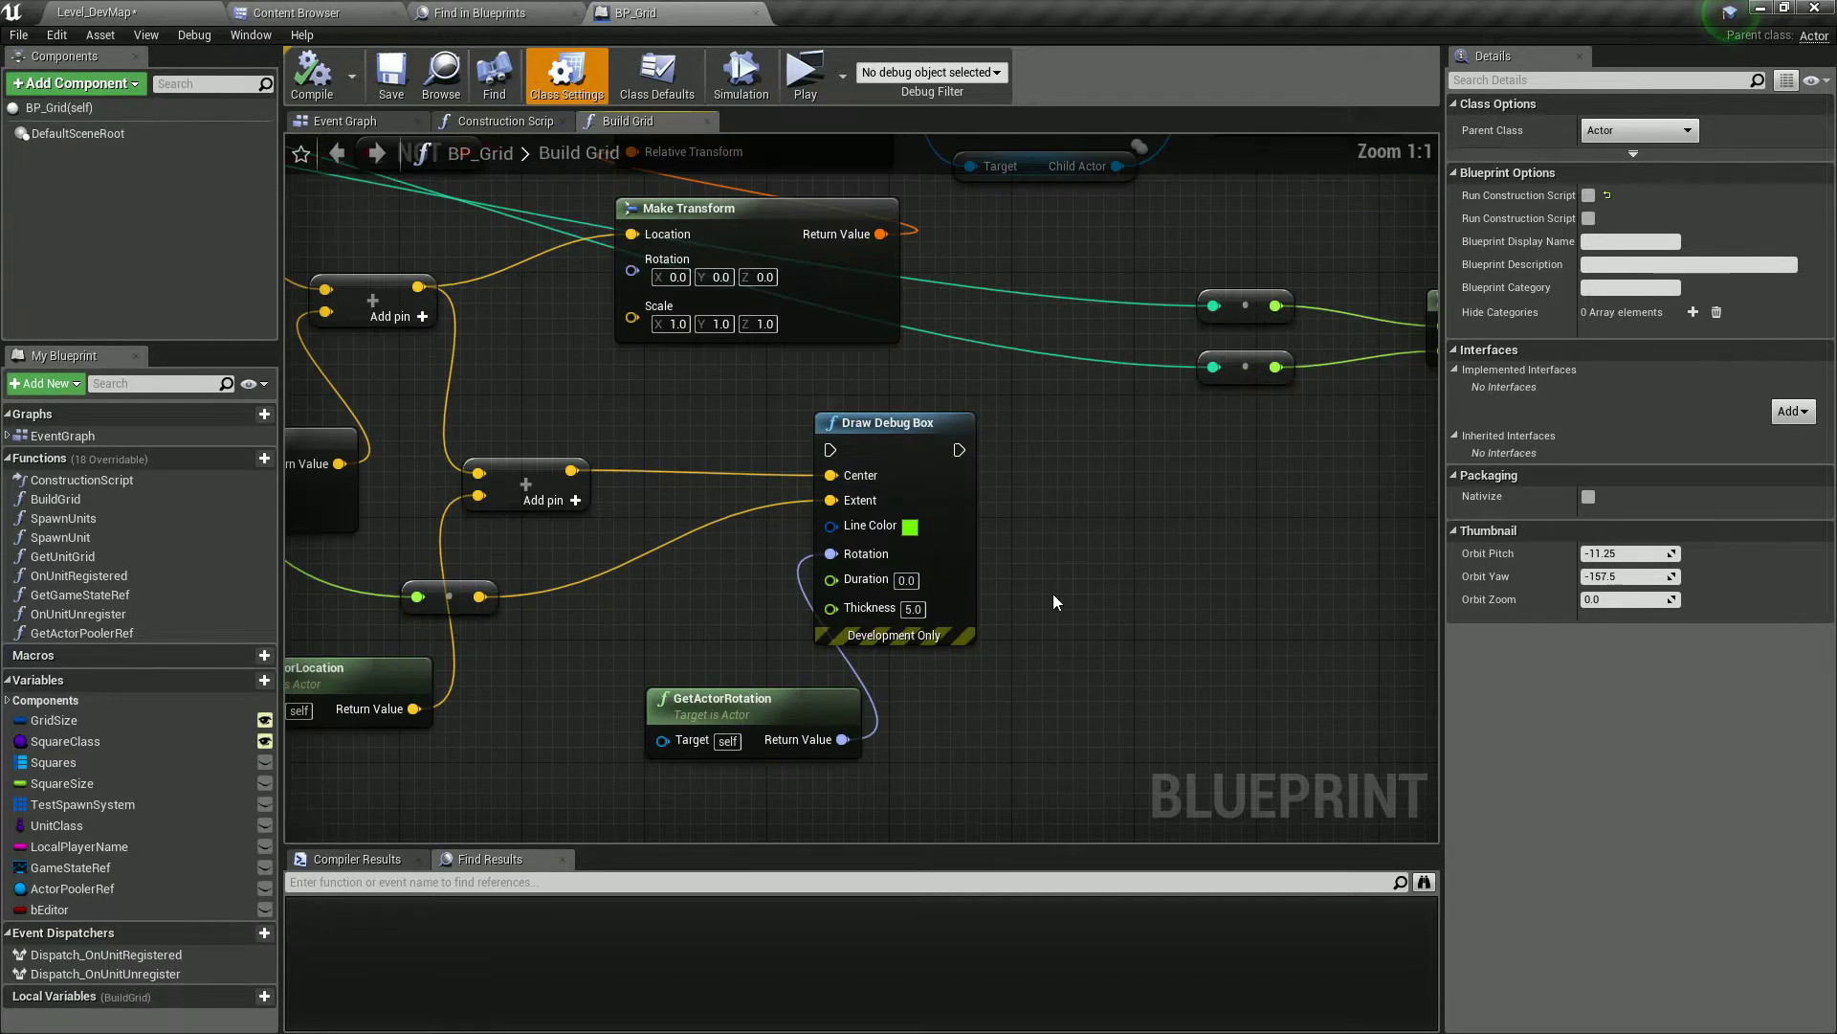
{"action": "right_click_drag", "start_coordinate": [1082, 584], "coordinate": [439, 669]}
{"action": "scroll", "coordinate": [658, 653], "scroll_direction": "down", "scroll_amount": 3}
{"action": "right_click_drag", "start_coordinate": [1064, 511], "coordinate": [452, 565]}
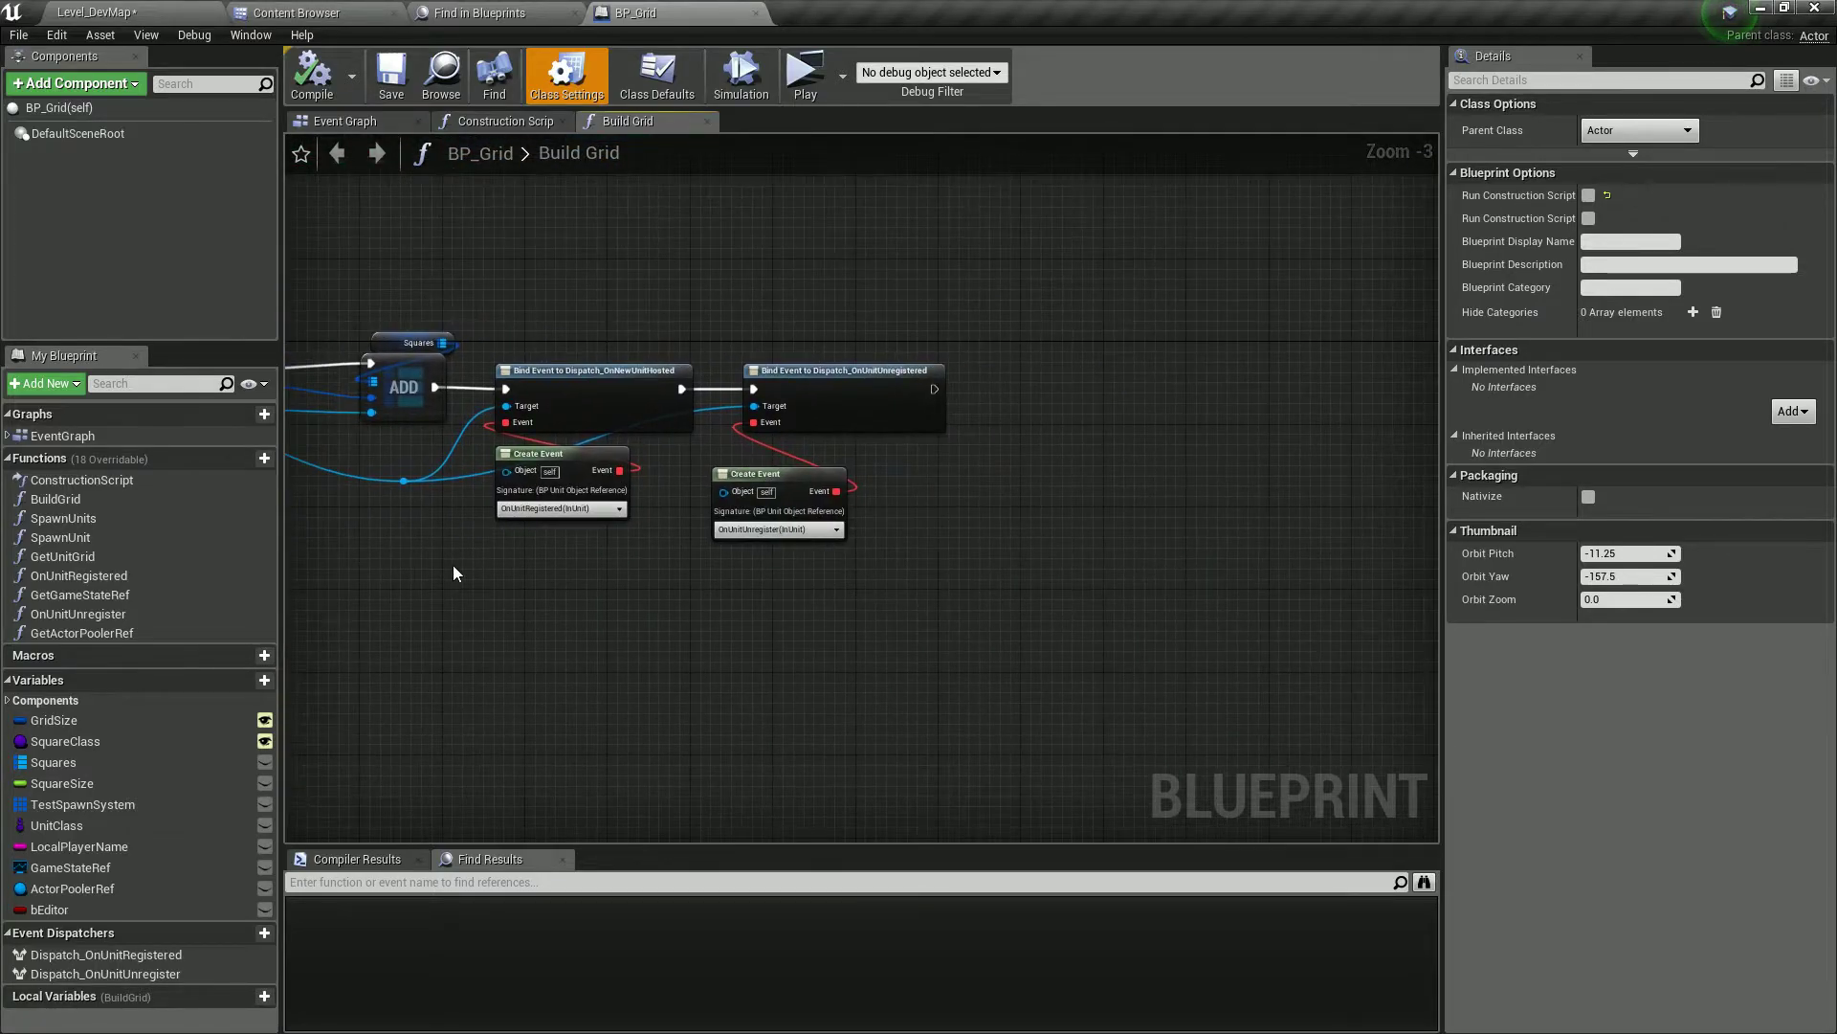
{"action": "right_click_drag", "start_coordinate": [297, 592], "coordinate": [1353, 469]}
{"action": "scroll", "coordinate": [681, 502], "scroll_direction": "up", "scroll_amount": 1}
{"action": "right_click_drag", "start_coordinate": [681, 502], "coordinate": [1254, 490]}
{"action": "right_click_drag", "start_coordinate": [298, 418], "coordinate": [450, 538]}
{"action": "right_click_drag", "start_coordinate": [995, 482], "coordinate": [452, 502]}
{"action": "left_click", "coordinate": [855, 345]}
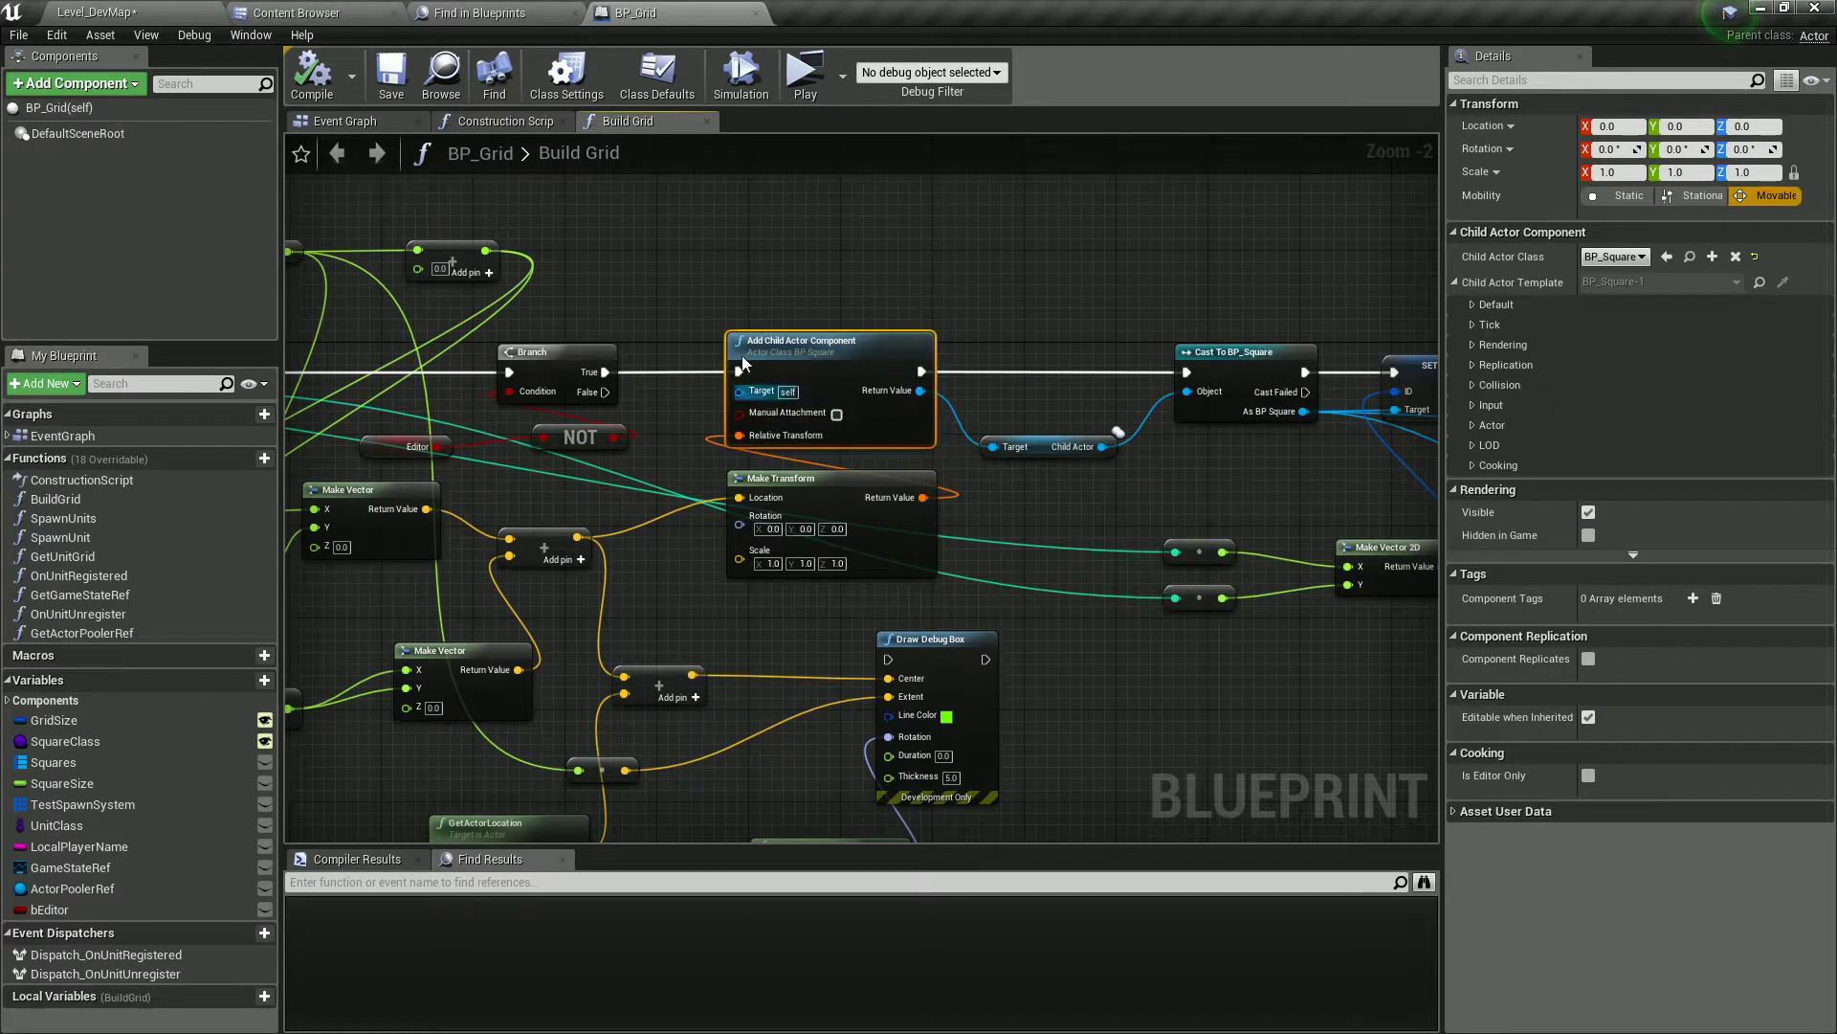
- Add an Add Static Mesh Component node beside the Draw Debug Box node in the Build Grid graph
{"action": "left_click", "coordinate": [1013, 656]}
{"action": "right_click_drag", "start_coordinate": [1012, 656], "coordinate": [1070, 647]}
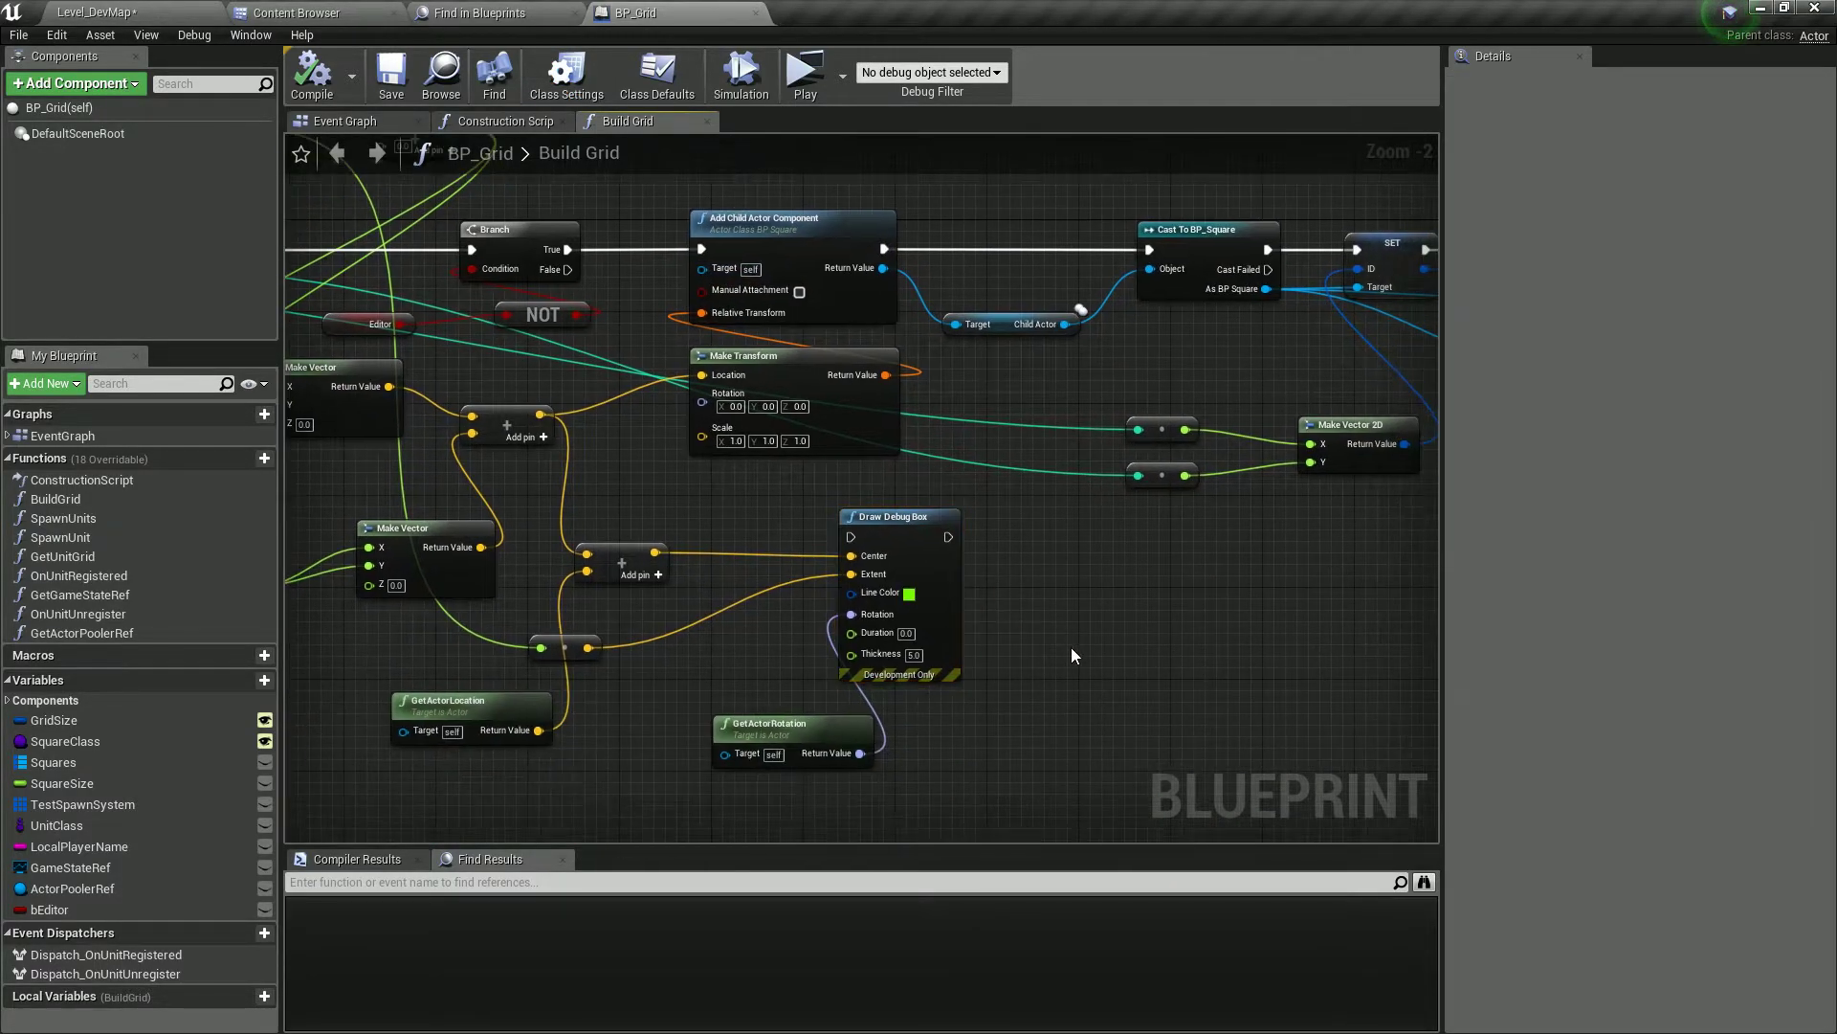
{"action": "right_click", "coordinate": [1071, 647]}
{"action": "type", "text": "add stati"}
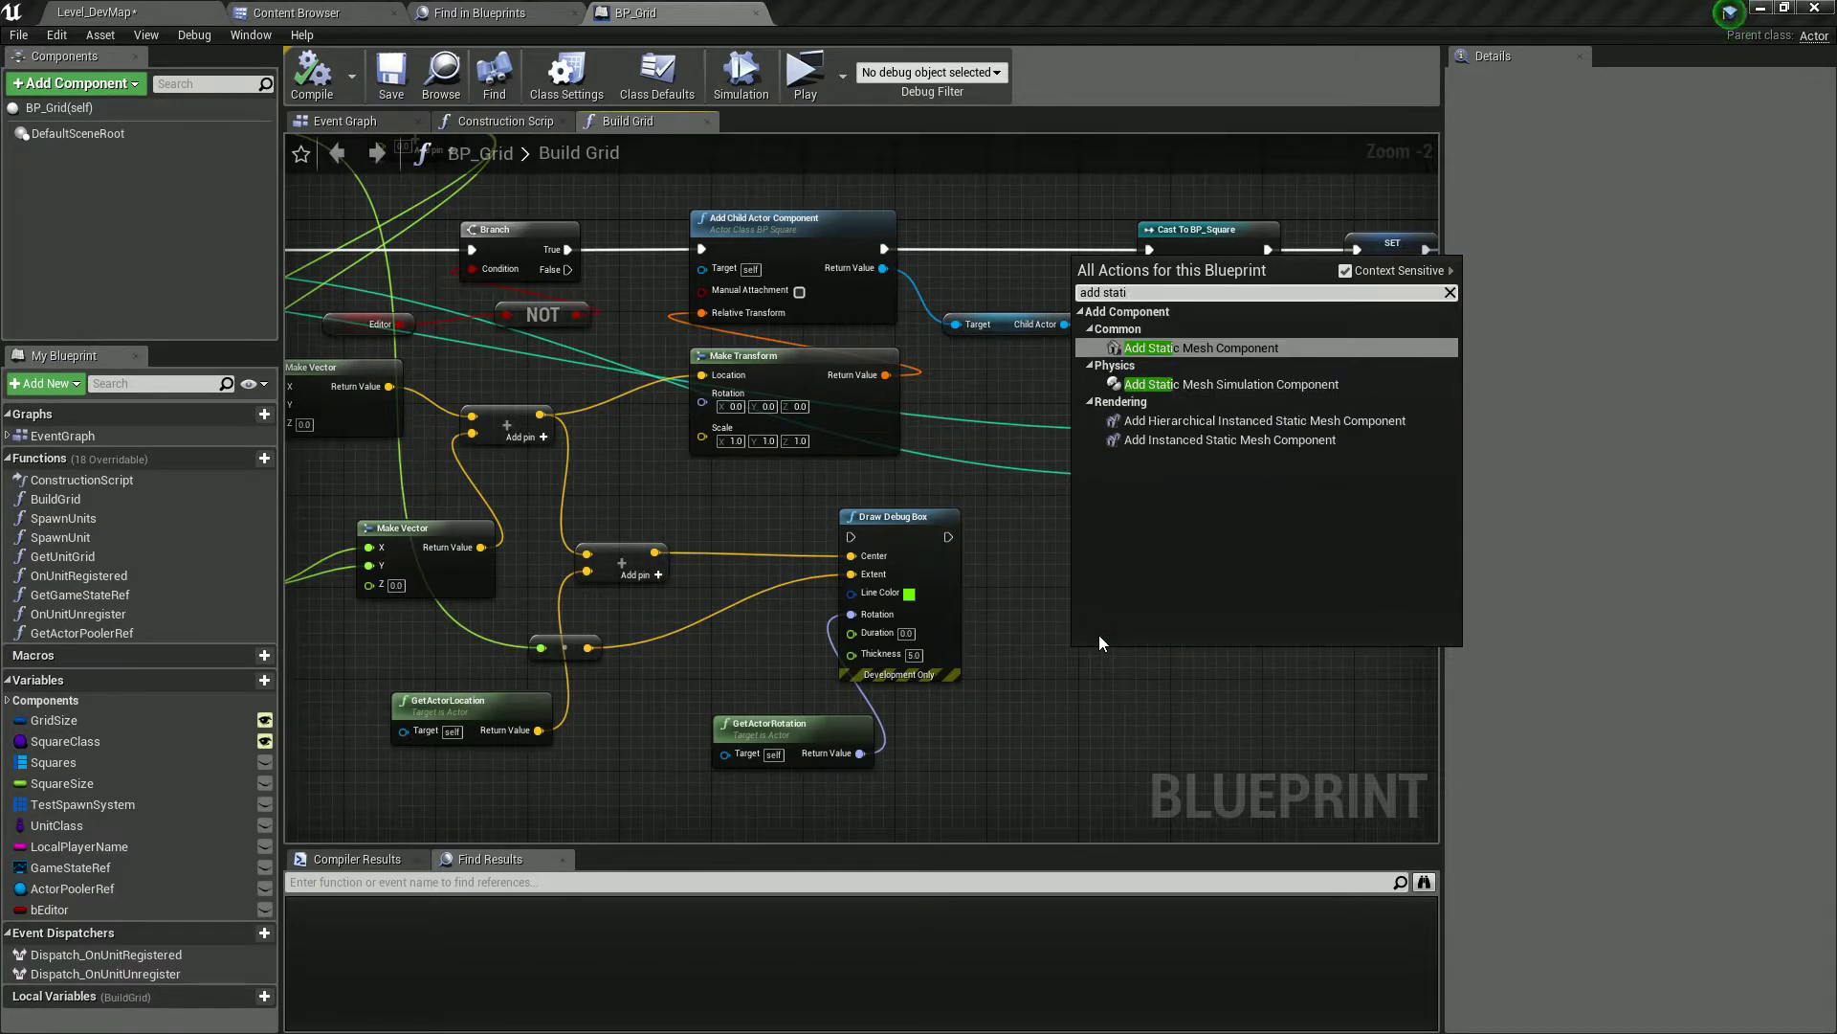
{"action": "key", "text": "Return"}
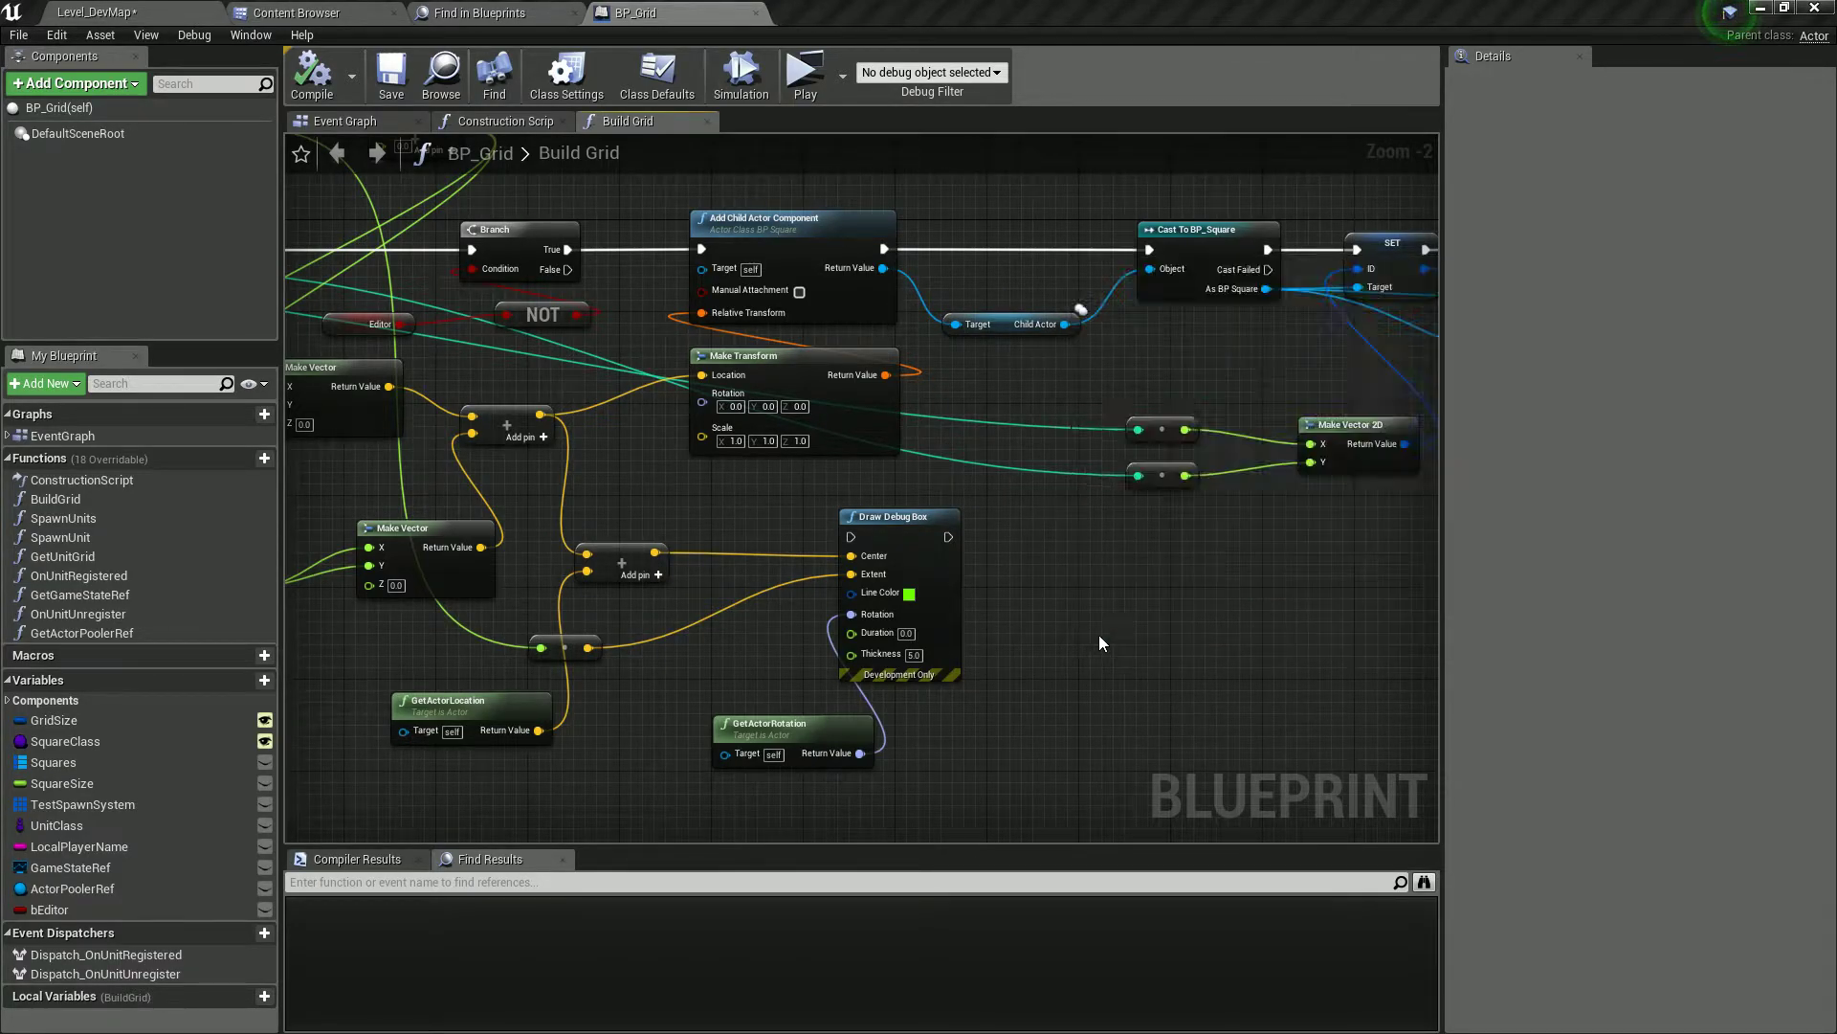
- Open the BP_Square blueprint used by the Add Child Actor Component node and inspect its StaticMesh component
{"action": "left_click", "coordinate": [780, 263]}
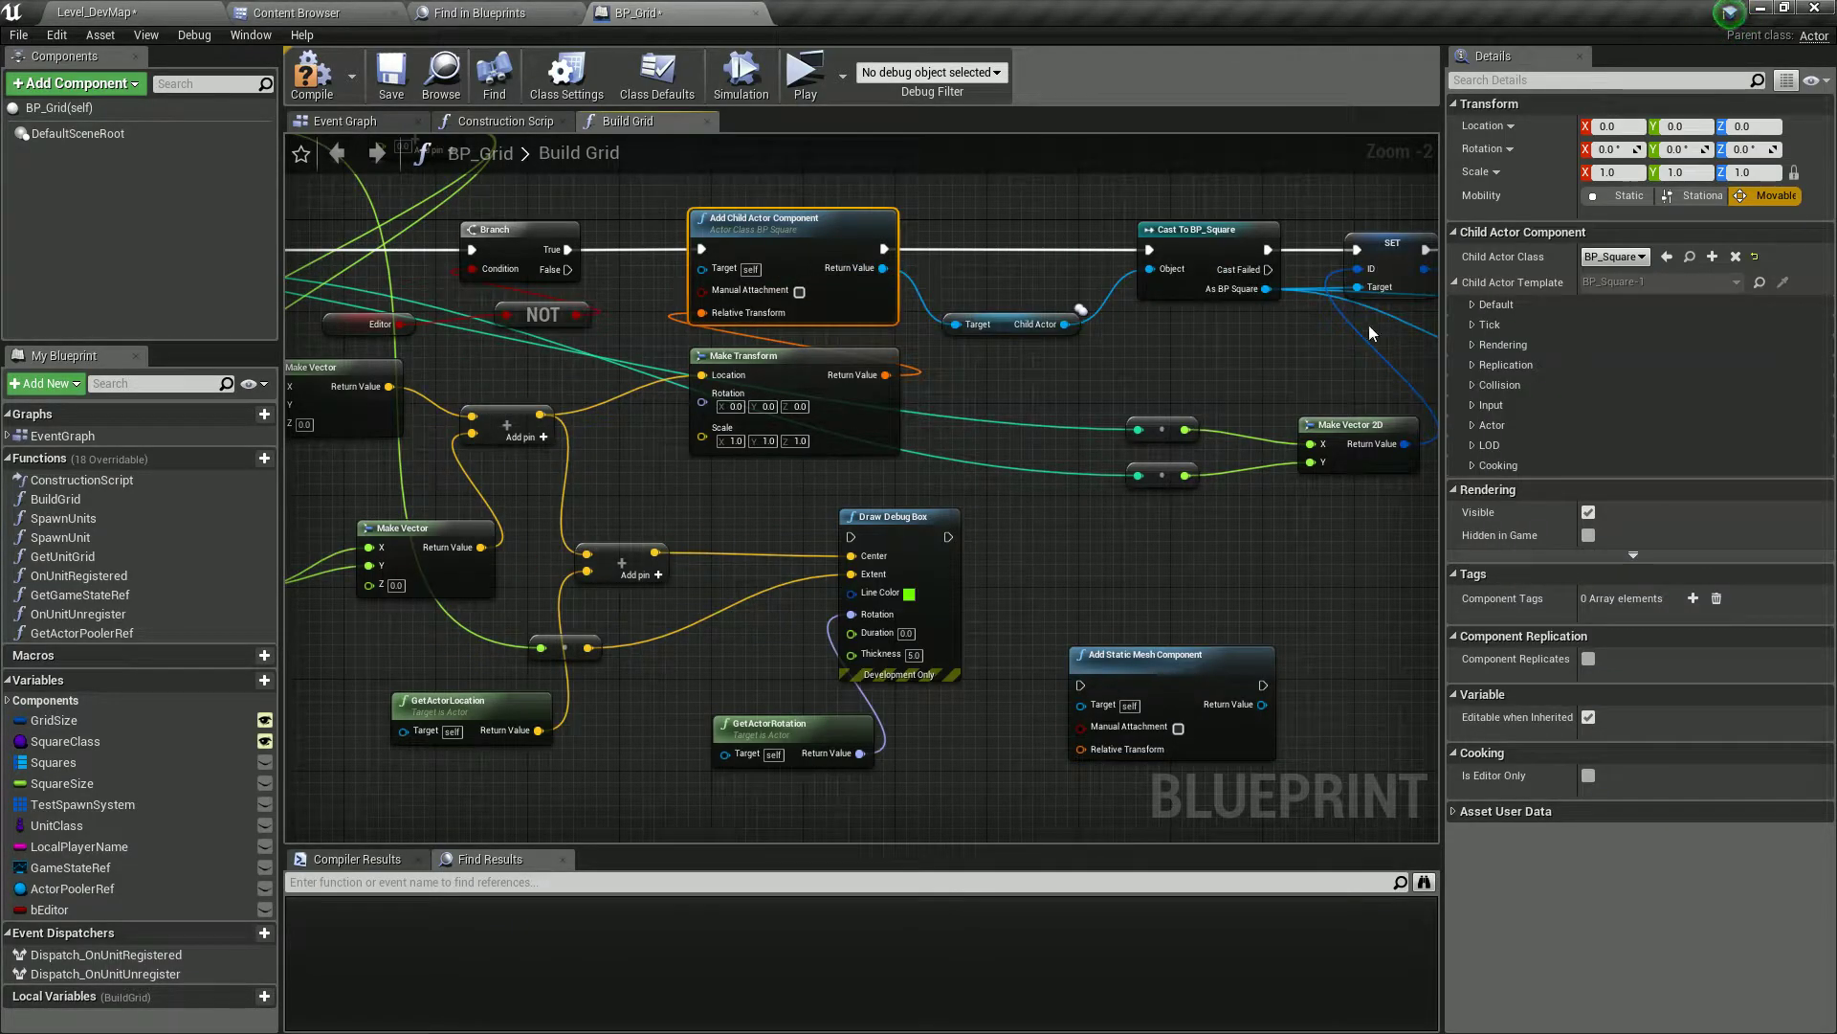
{"action": "left_click", "coordinate": [1690, 256]}
{"action": "double_click", "coordinate": [306, 194]}
{"action": "left_click", "coordinate": [112, 153]}
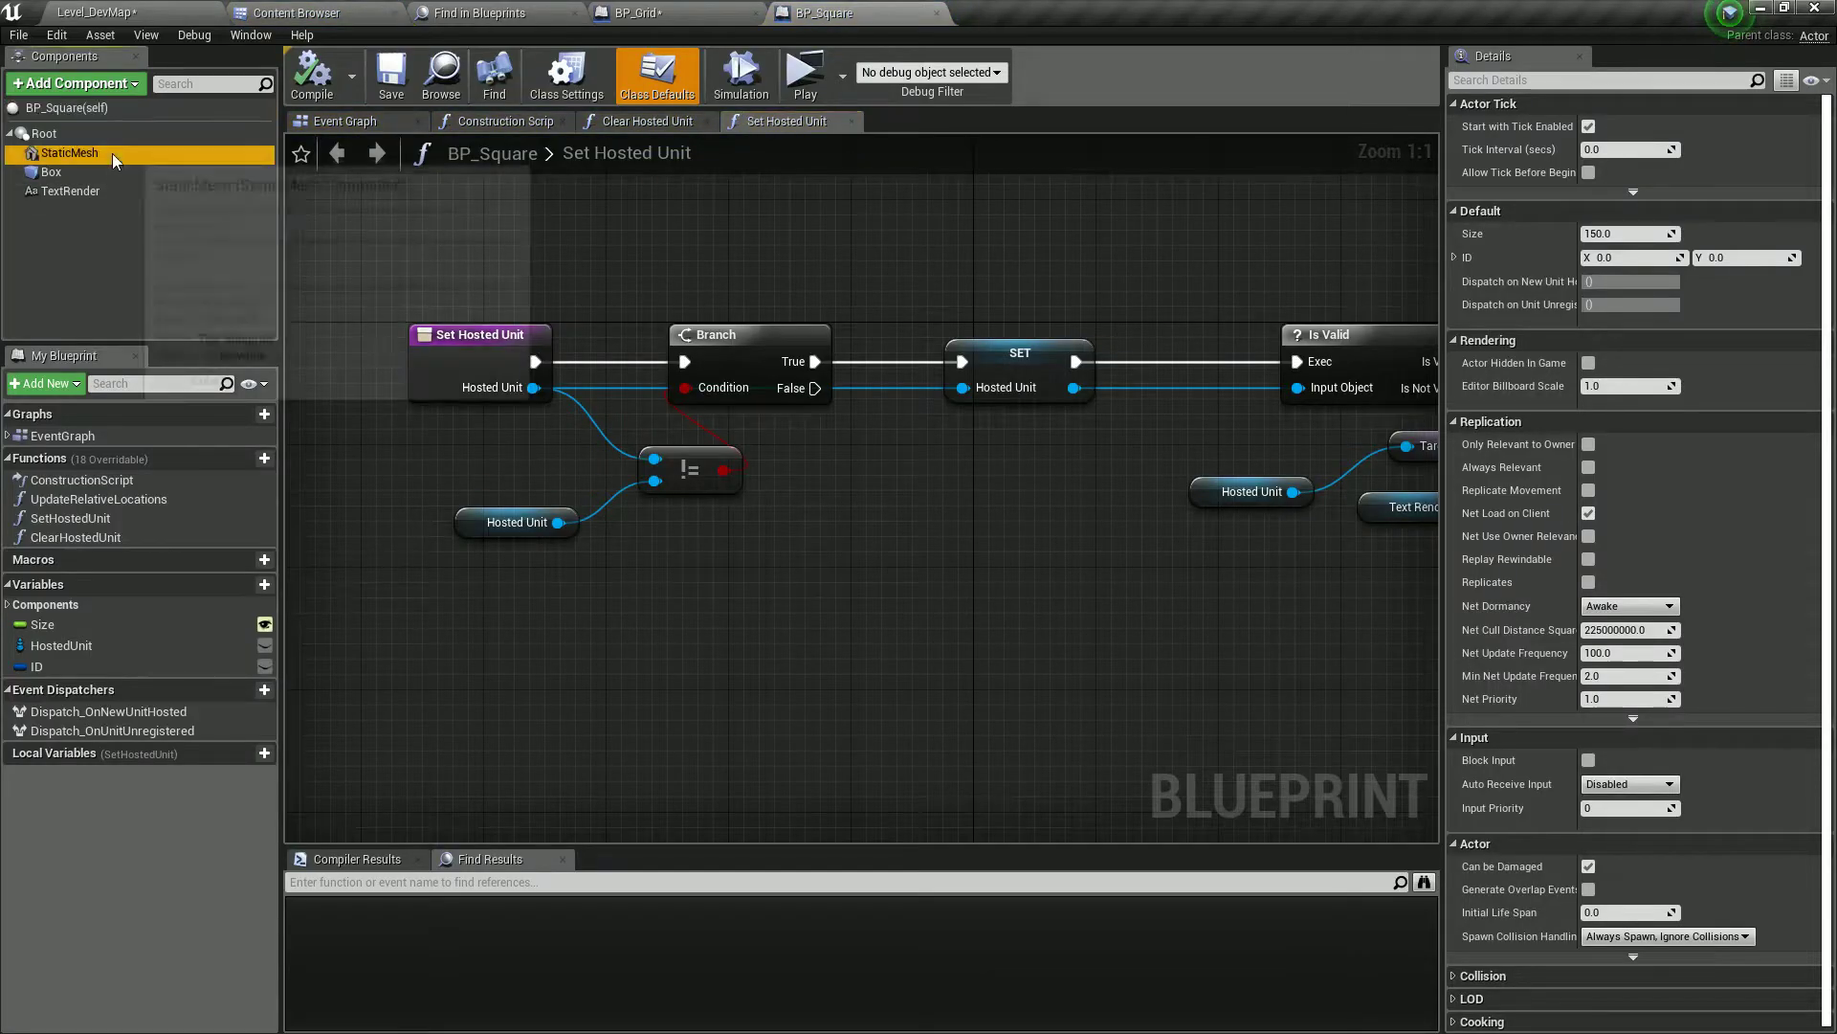
- Copy BP_Square's StaticMesh component and examine its mesh details in the viewport alongside the class defaults
{"action": "right_click", "coordinate": [126, 150]}
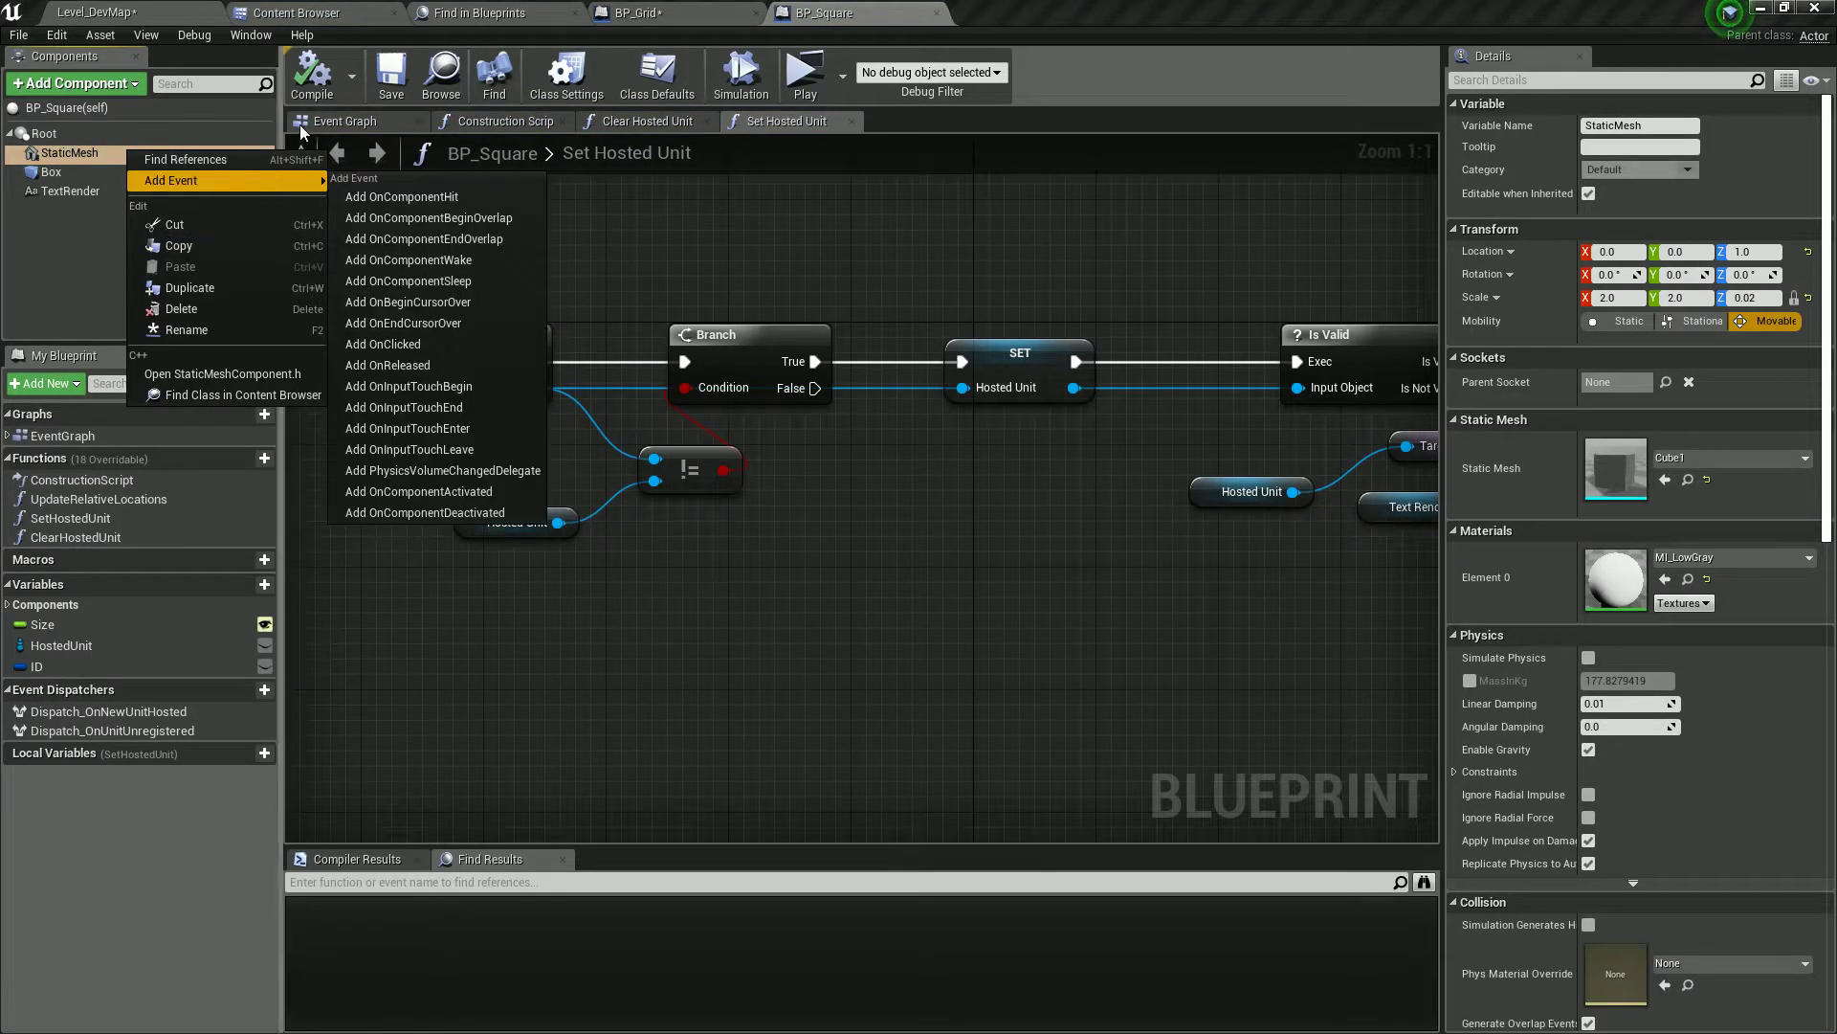
{"action": "left_click", "coordinate": [177, 247]}
{"action": "left_click", "coordinate": [371, 118]}
{"action": "left_click", "coordinate": [113, 151]}
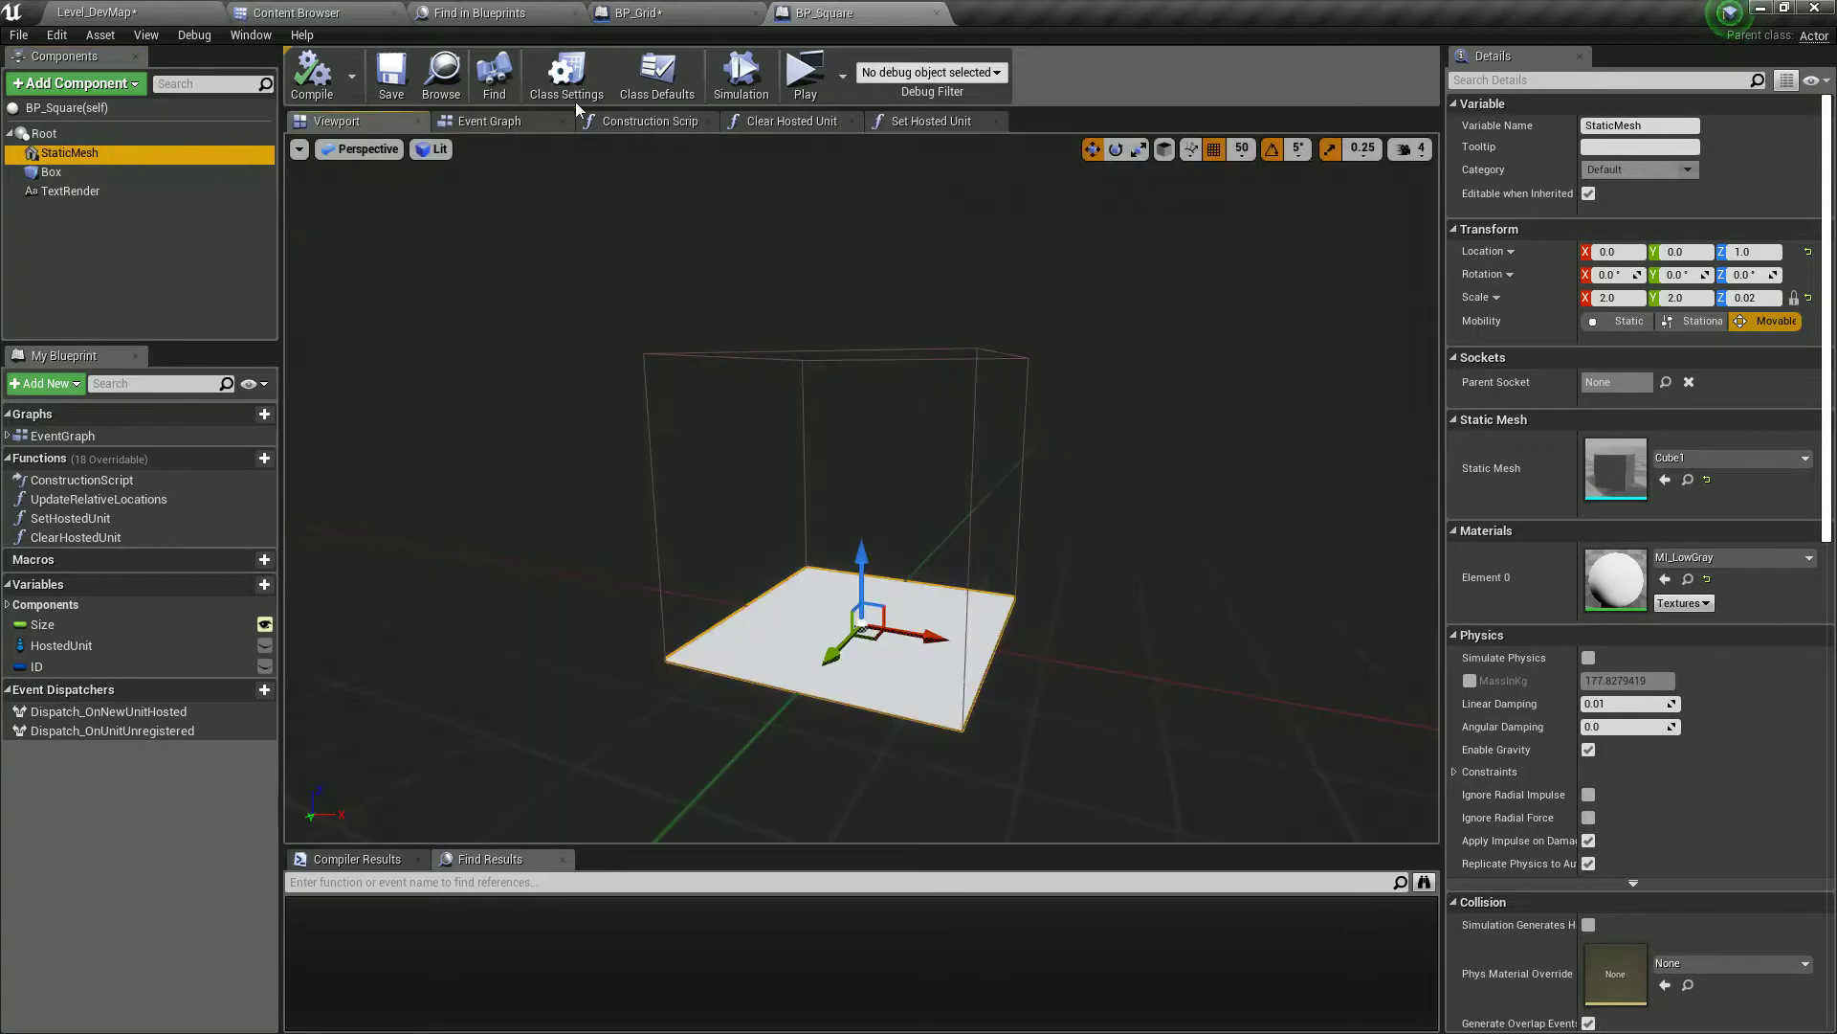
{"action": "left_click", "coordinate": [658, 77]}
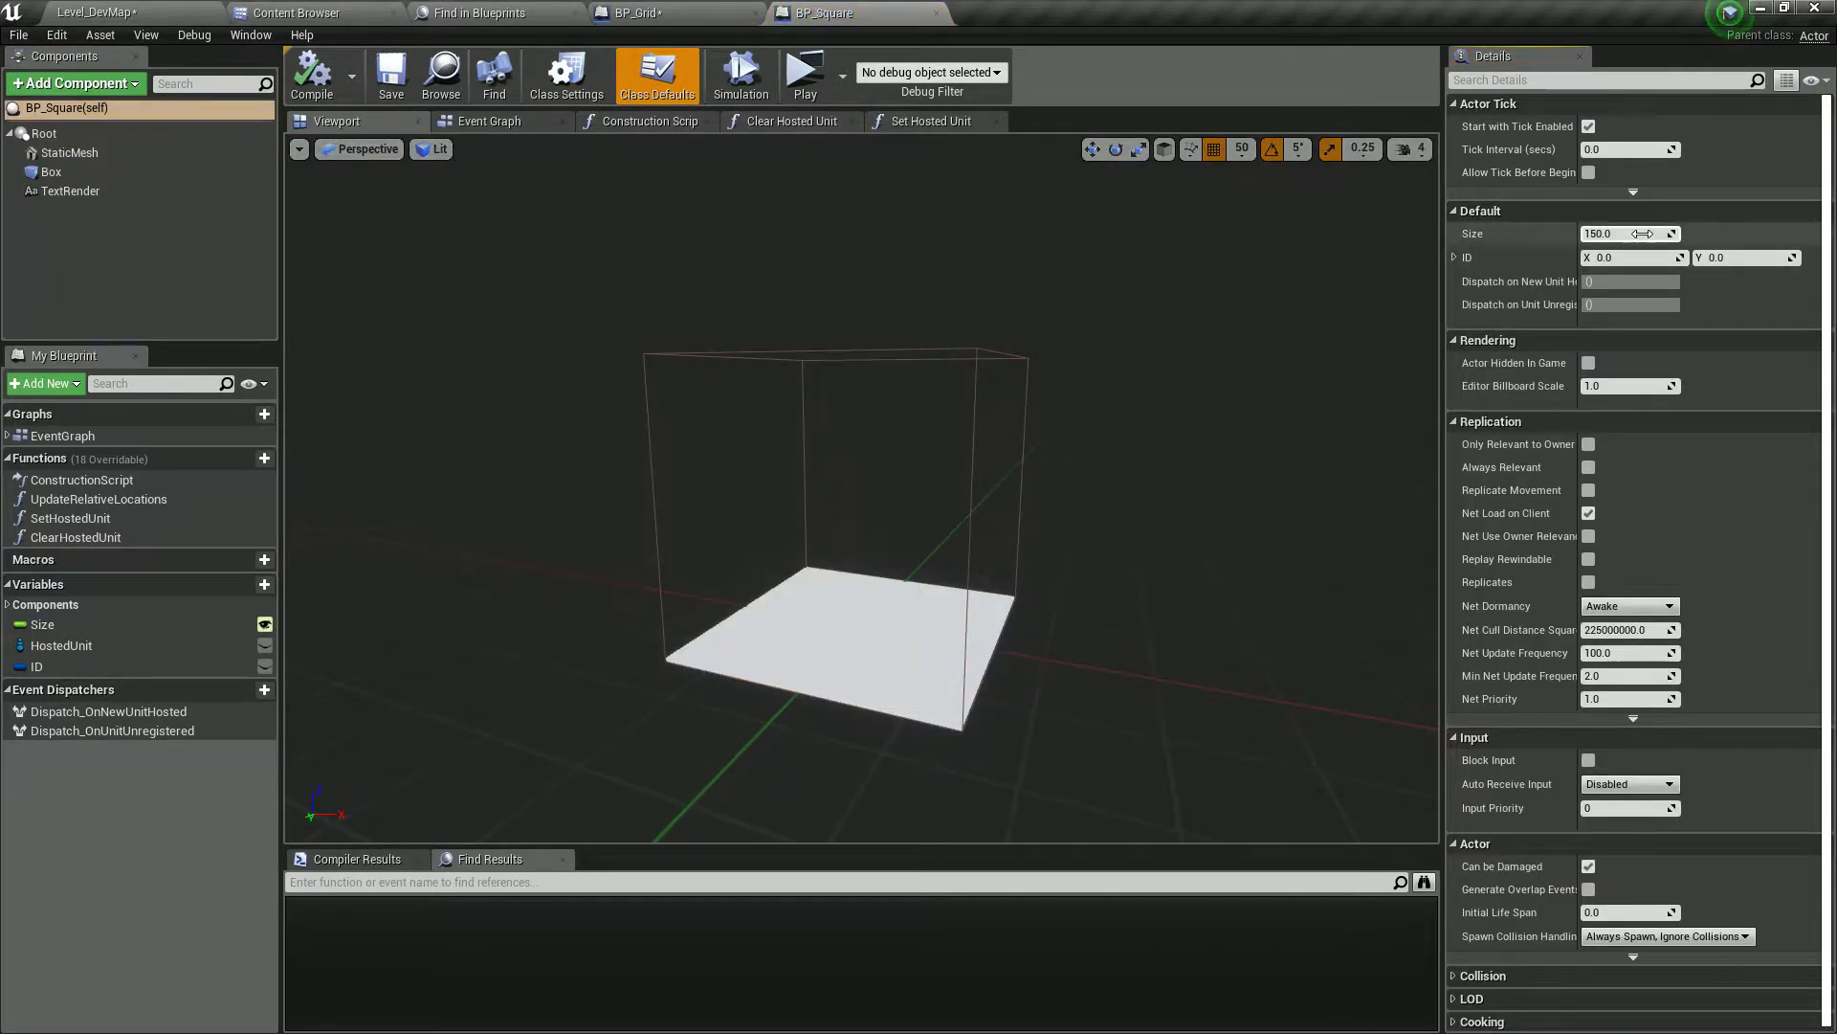
{"action": "right_click", "coordinate": [77, 154]}
{"action": "left_click", "coordinate": [147, 249]}
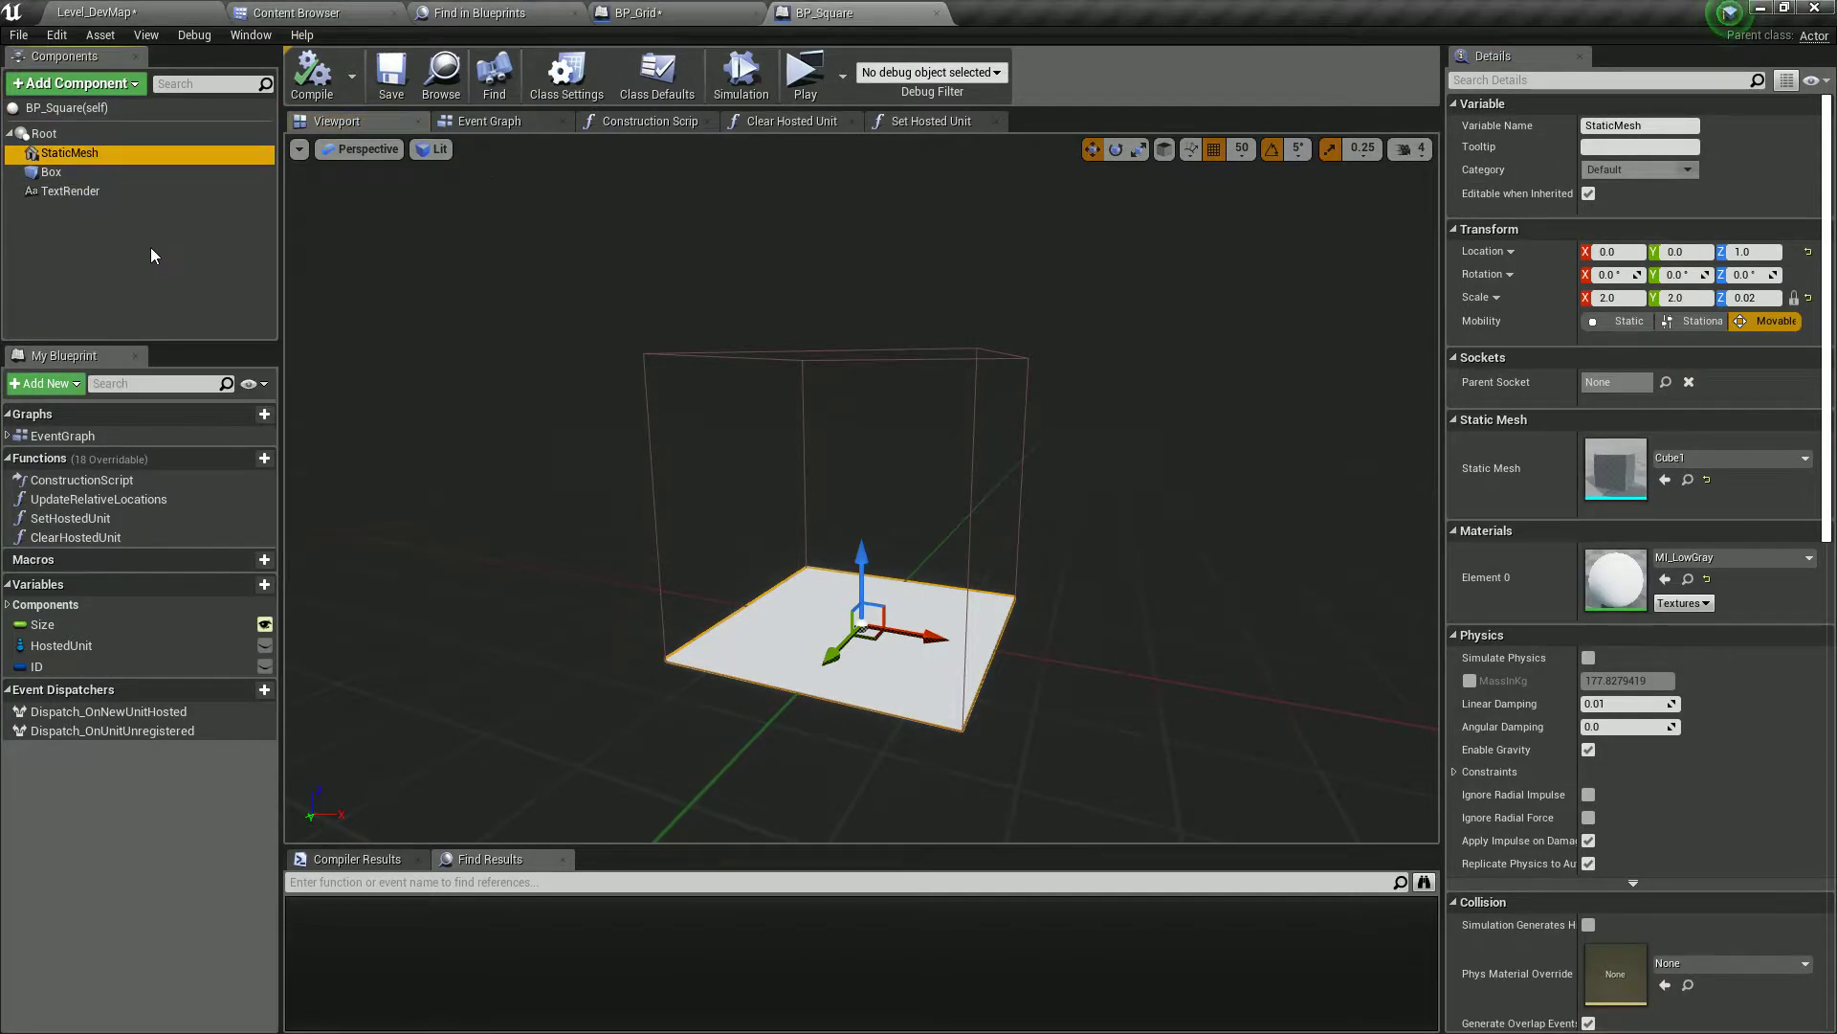
- Assign the Cube1 mesh used by BP_Square's StaticMesh component to BP_Grid's Add Static Mesh Component node
{"action": "left_click", "coordinate": [702, 11]}
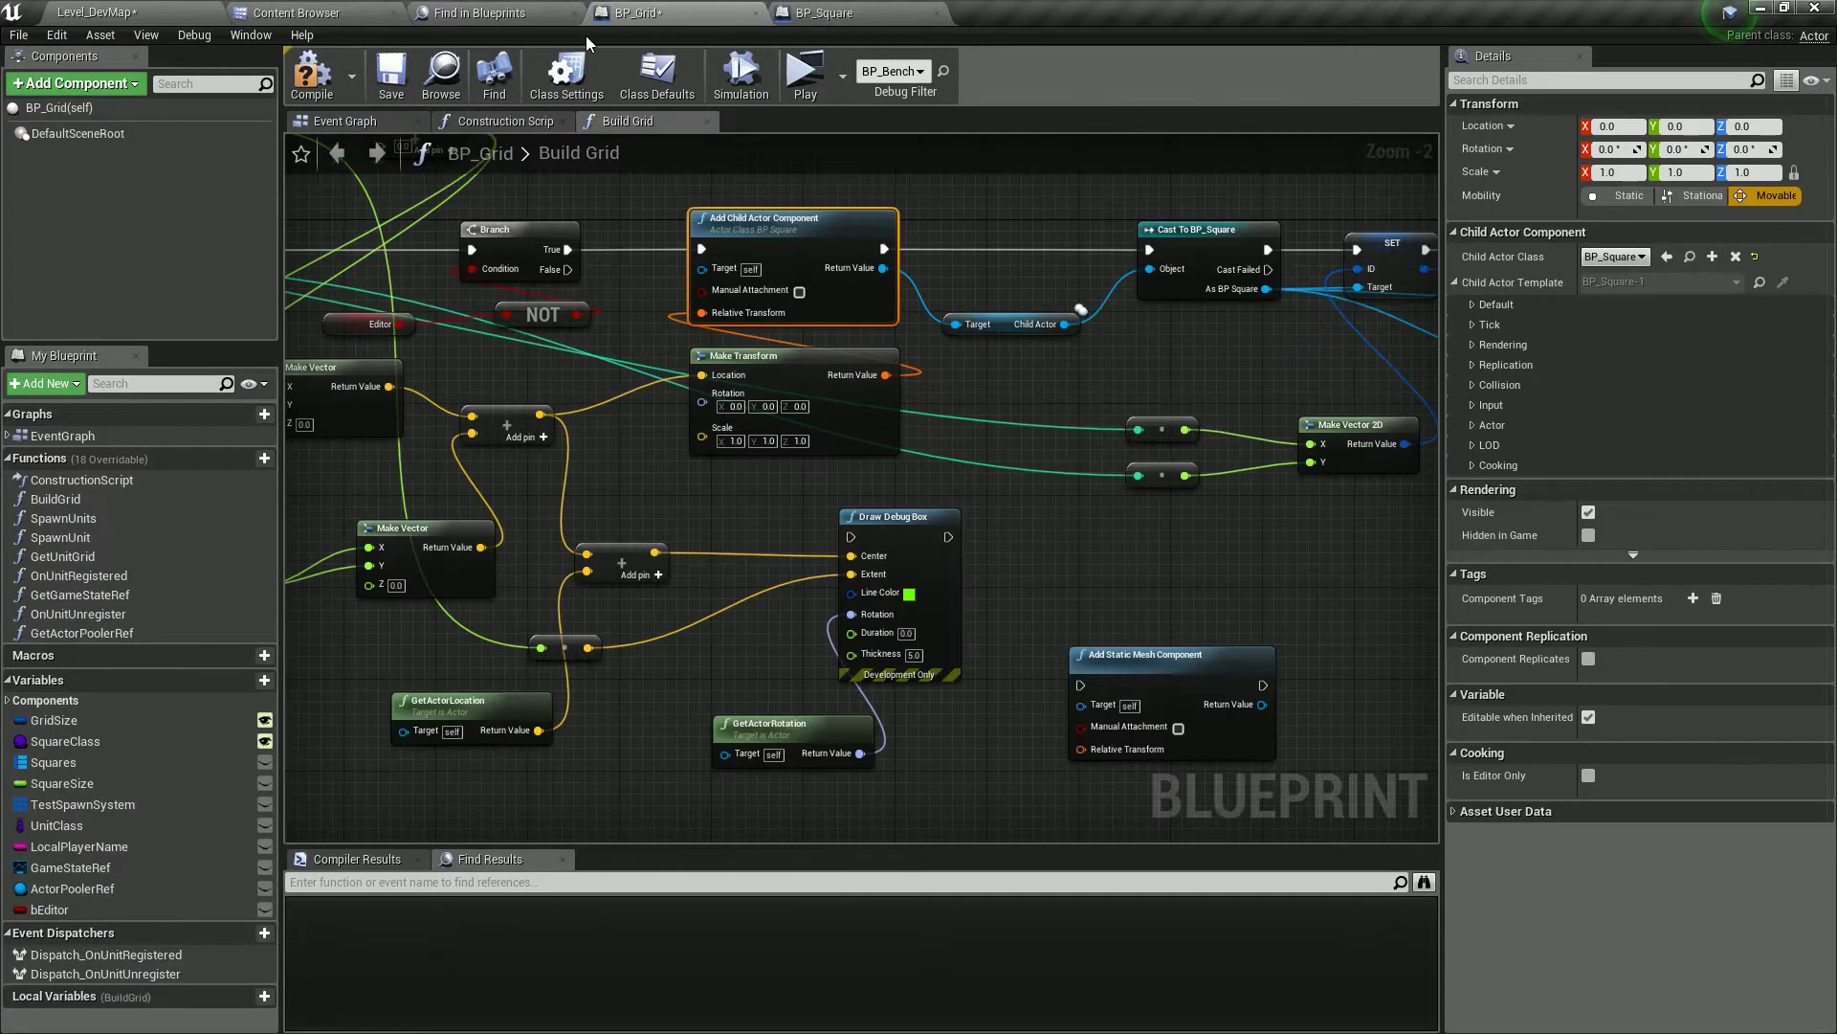
{"action": "right_click_drag", "start_coordinate": [967, 413], "coordinate": [587, 262]}
{"action": "left_click", "coordinate": [825, 14]}
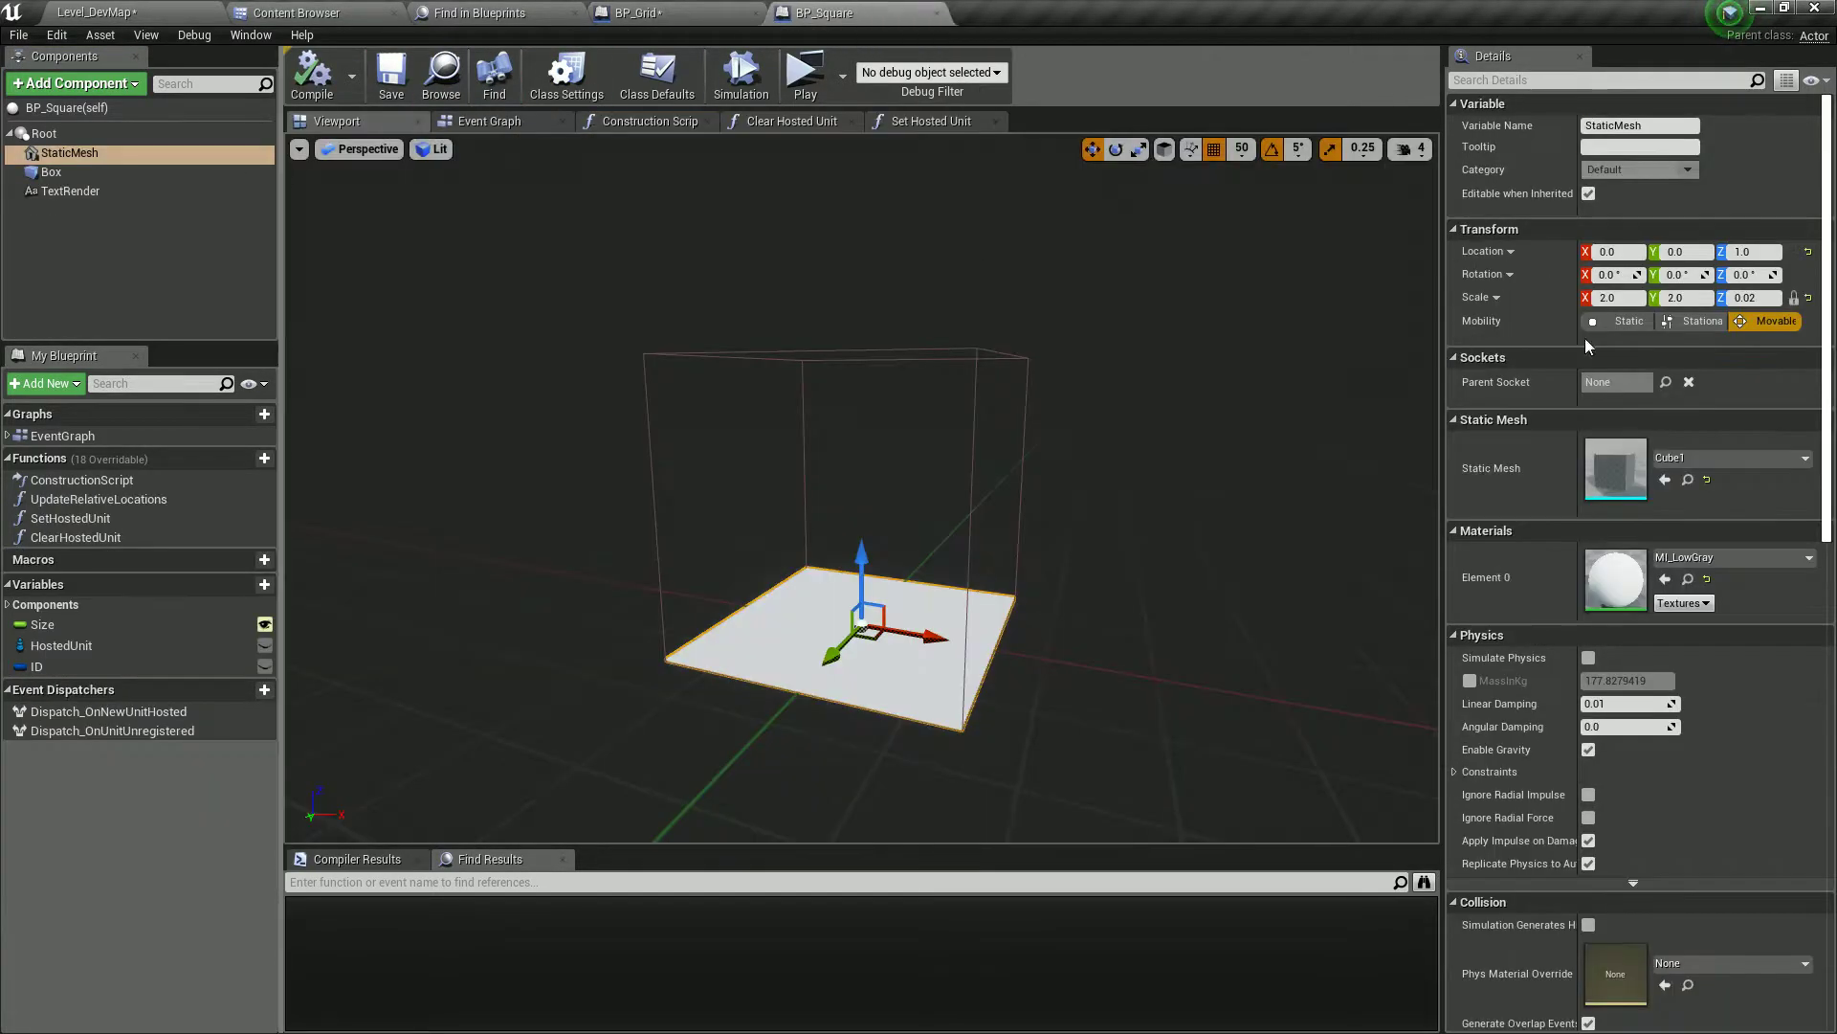
{"action": "left_click", "coordinate": [1688, 480]}
{"action": "left_click", "coordinate": [638, 12]}
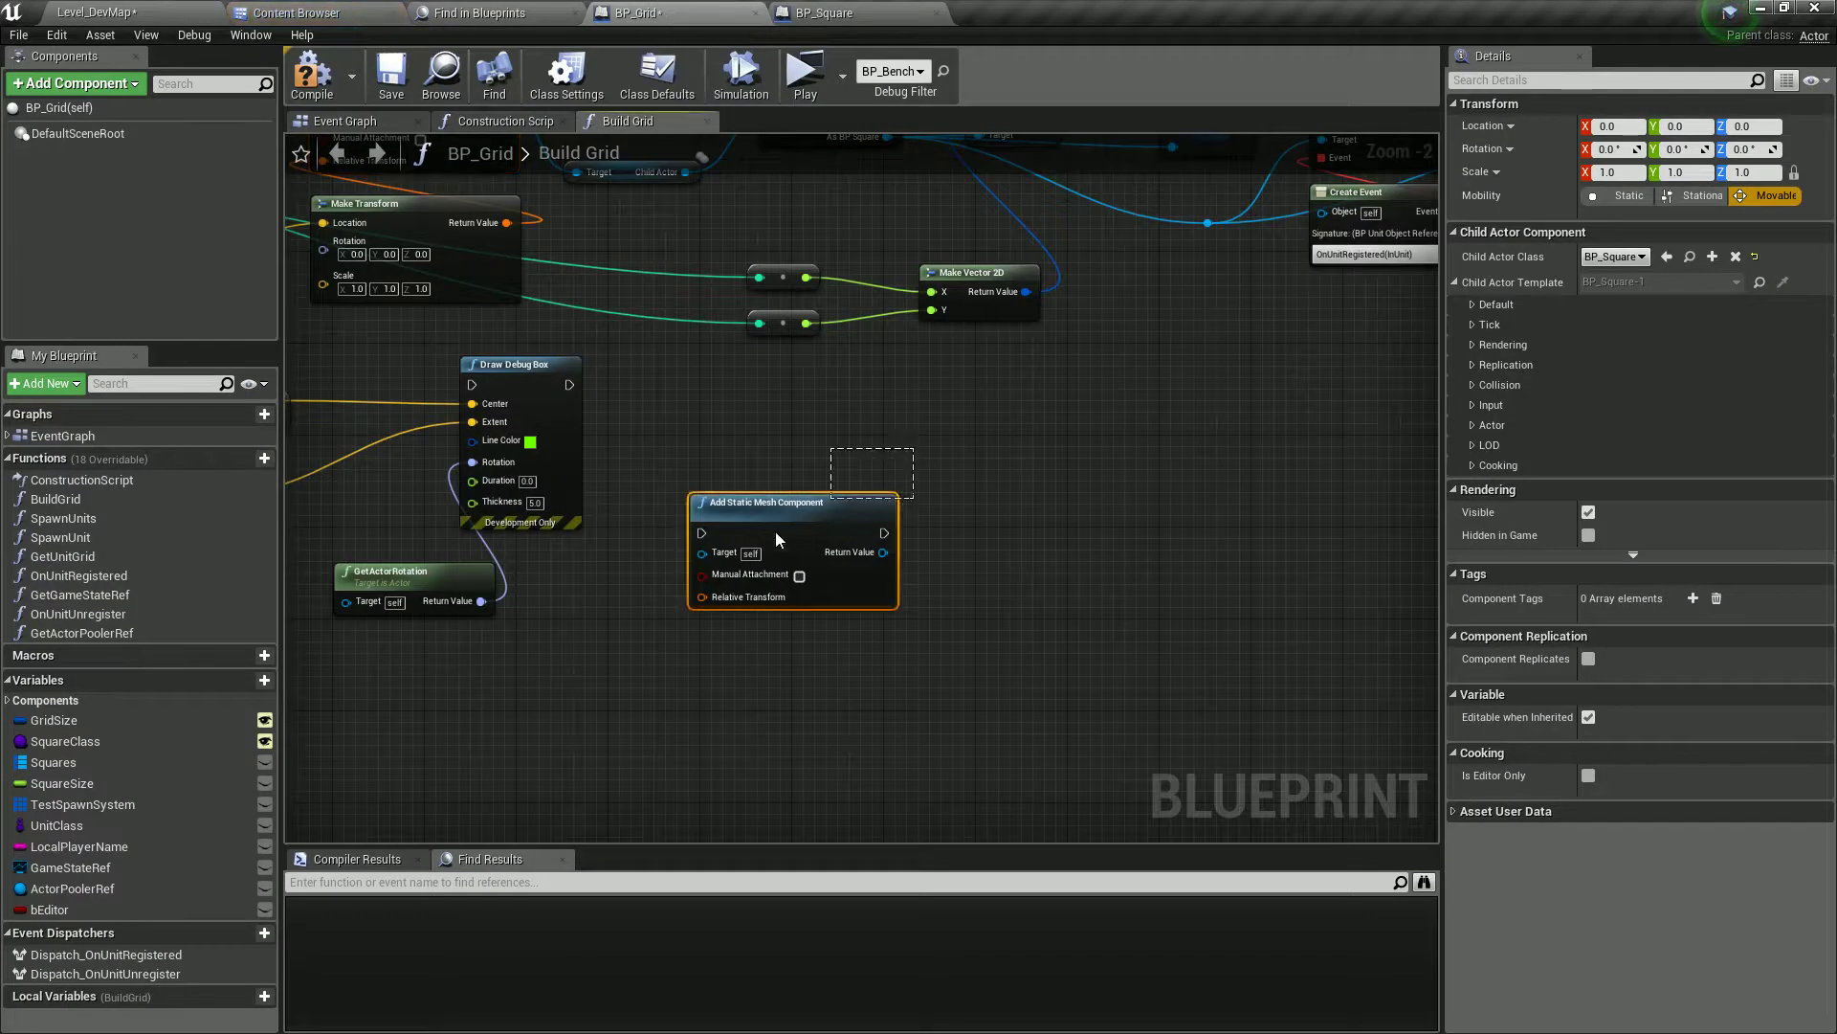
{"action": "left_click", "coordinate": [1665, 292]}
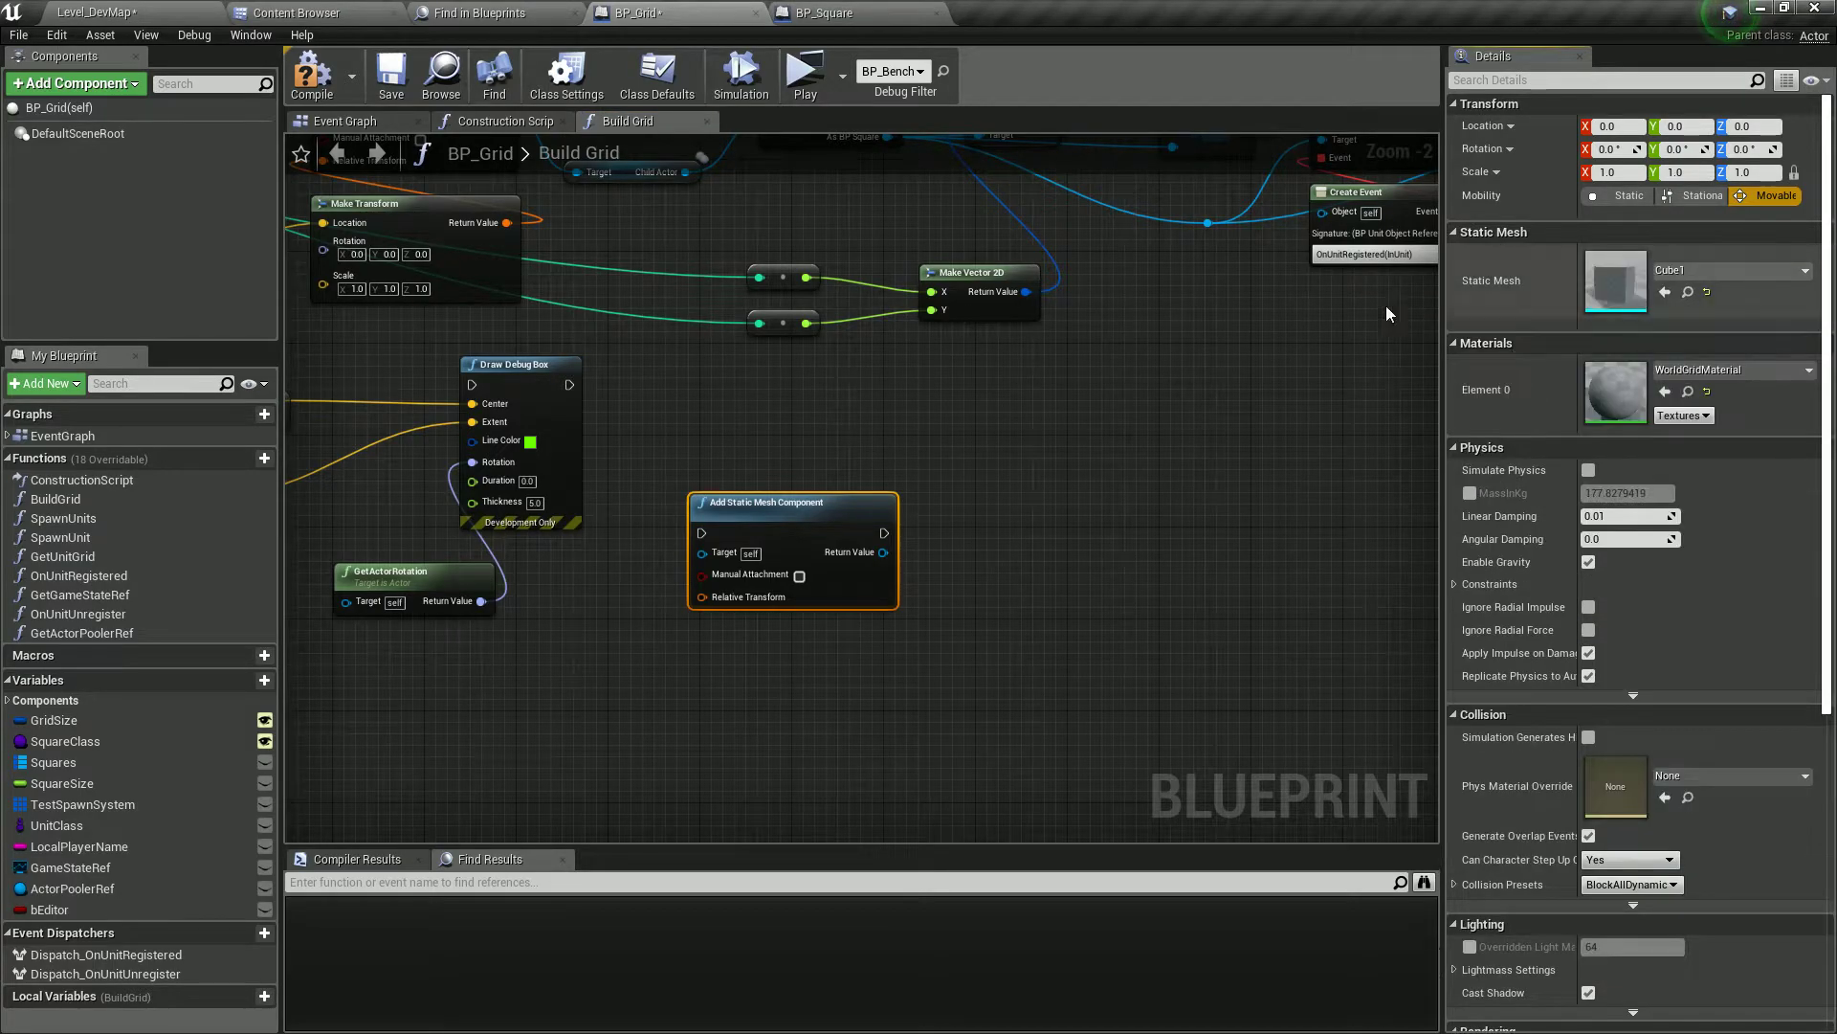
- Add a Make Transform node for the Relative Transform input of the Add Static Mesh Component node
{"action": "right_click_drag", "start_coordinate": [754, 575], "coordinate": [1096, 536]}
{"action": "left_click_drag", "start_coordinate": [1043, 558], "coordinate": [930, 652]}
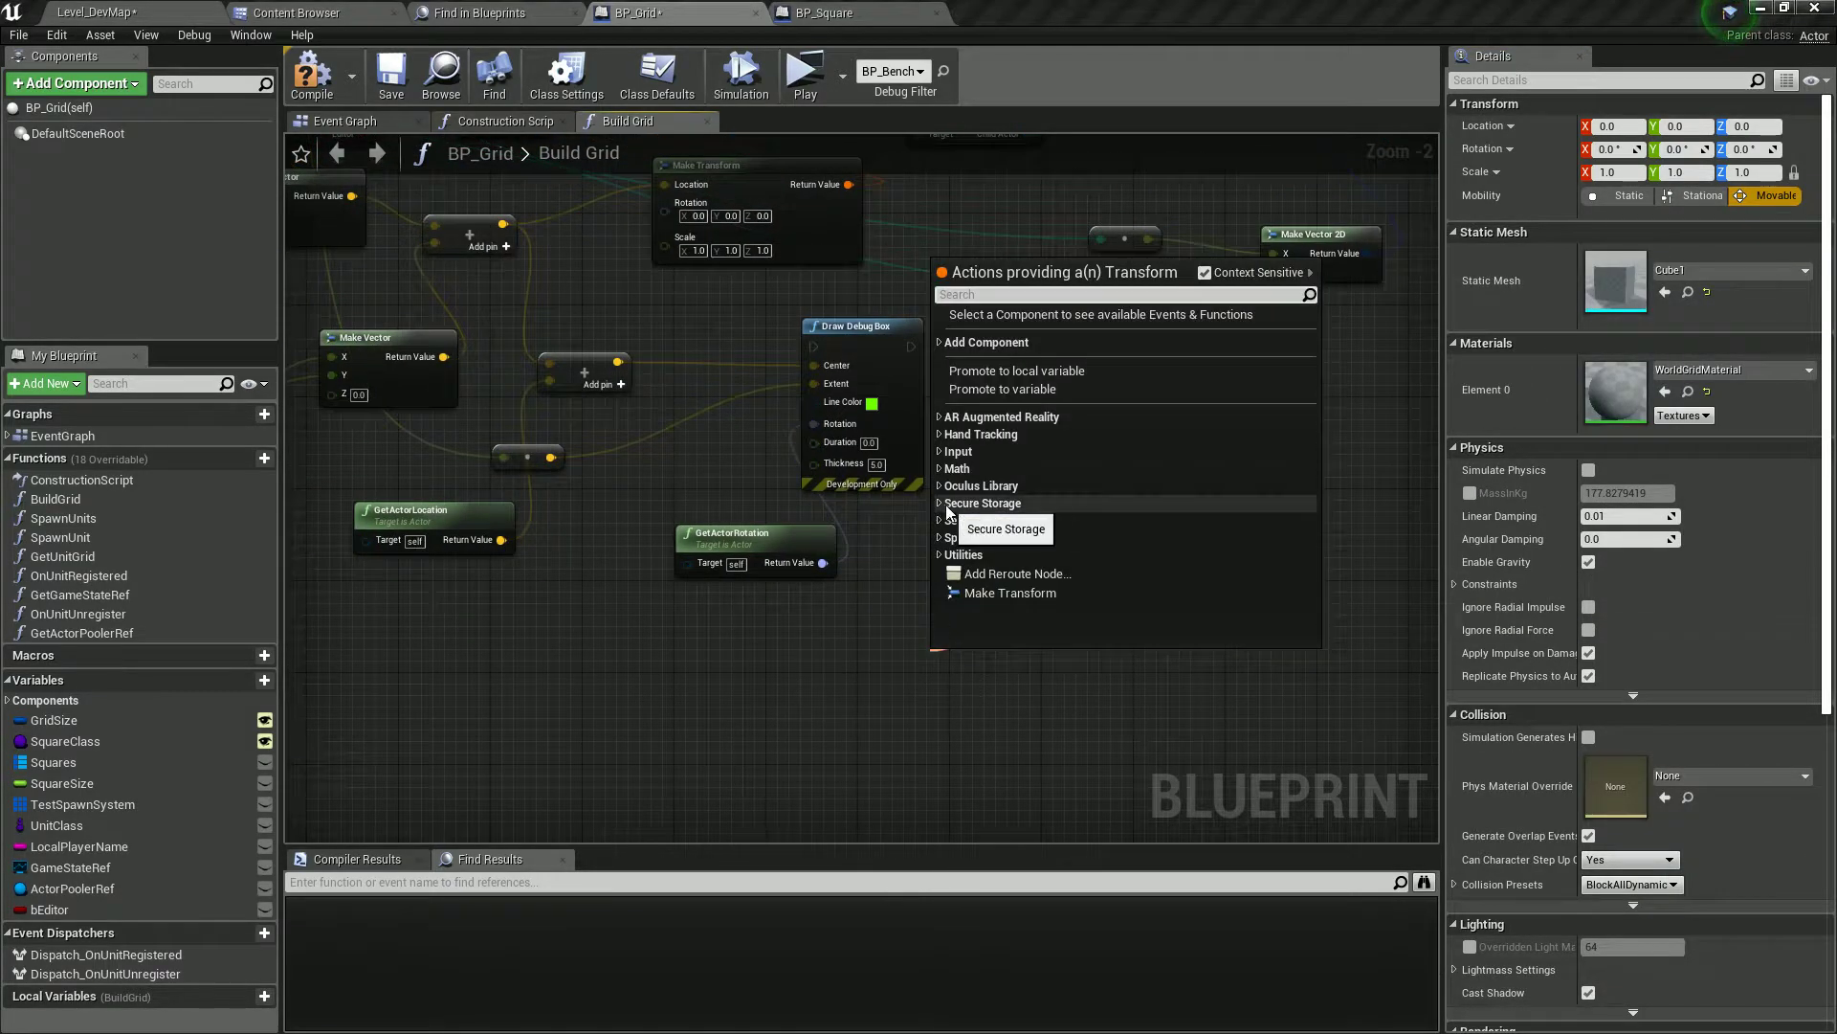
{"action": "type", "text": "make"}
{"action": "key", "text": "Return"}
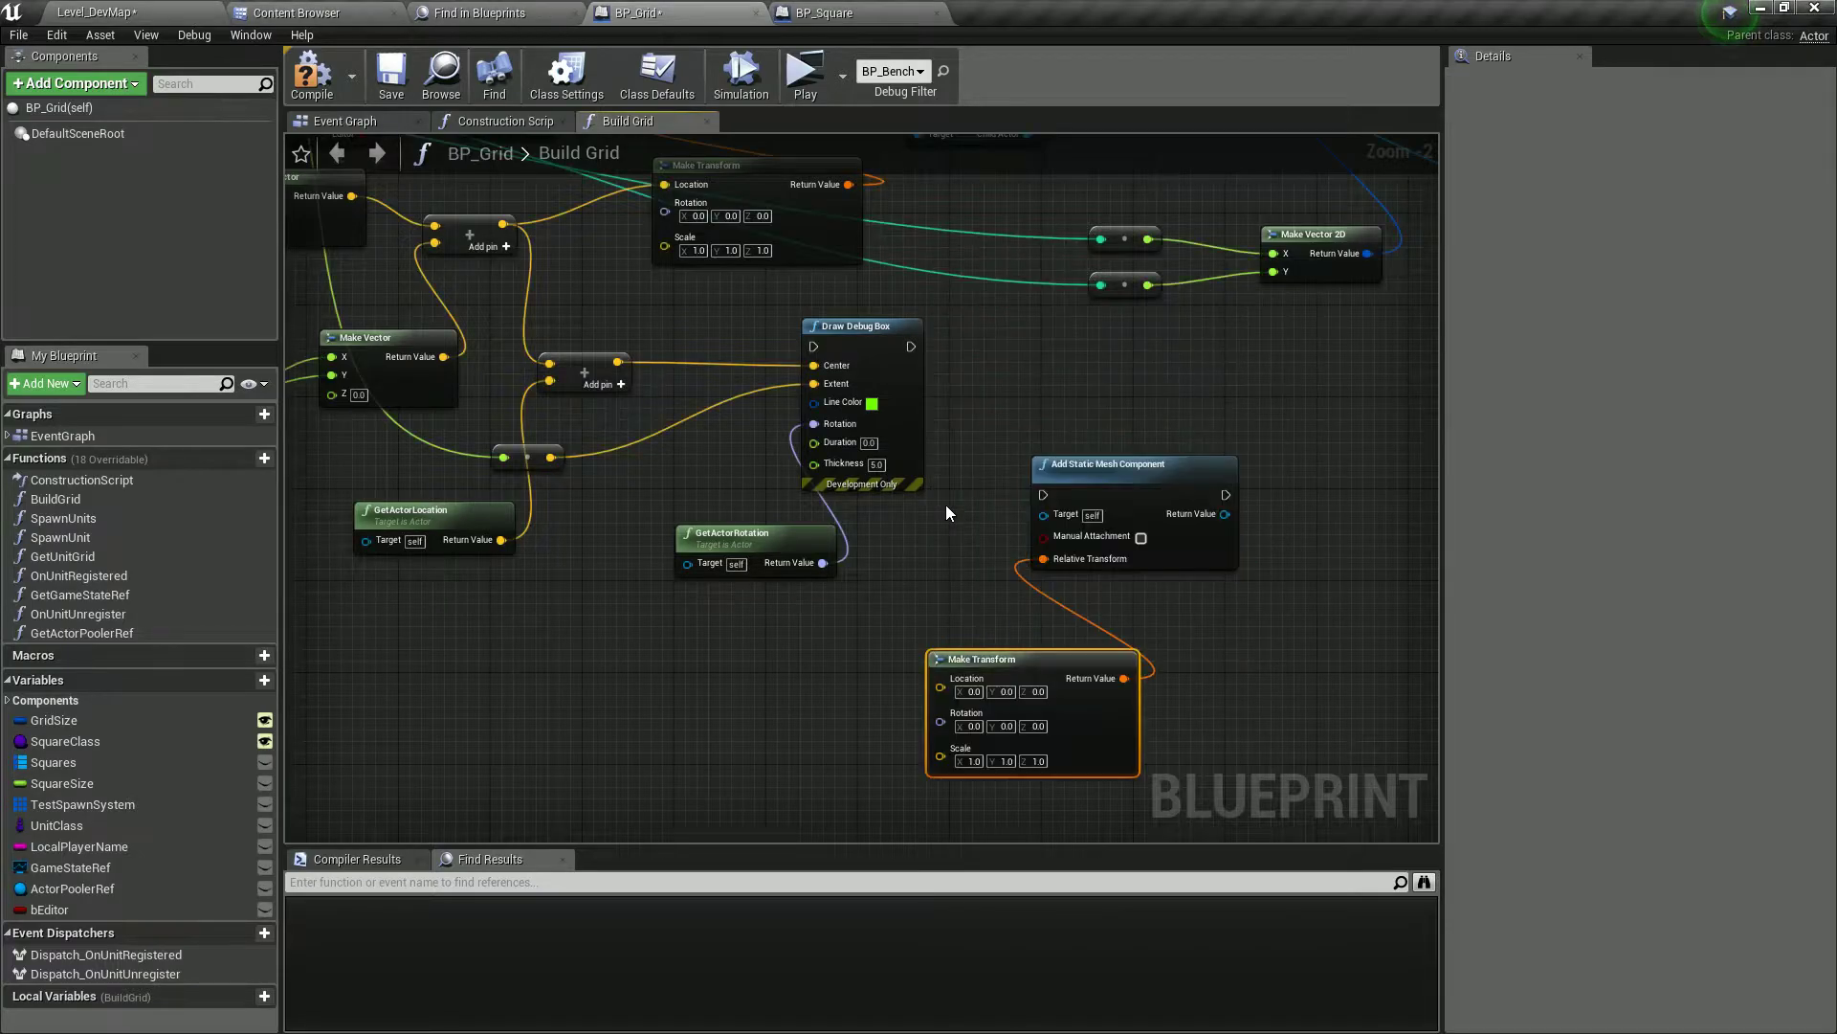
{"action": "left_click_drag", "start_coordinate": [1002, 661], "coordinate": [897, 660]}
- Connect the child actor's Make Transform and the Branch's False output to the Add Static Mesh Component node
{"action": "left_click", "coordinate": [970, 372]}
{"action": "right_click_drag", "start_coordinate": [970, 372], "coordinate": [1156, 526]}
{"action": "scroll", "coordinate": [909, 444], "scroll_direction": "down", "scroll_amount": 1}
{"action": "right_click_drag", "start_coordinate": [910, 444], "coordinate": [825, 477]}
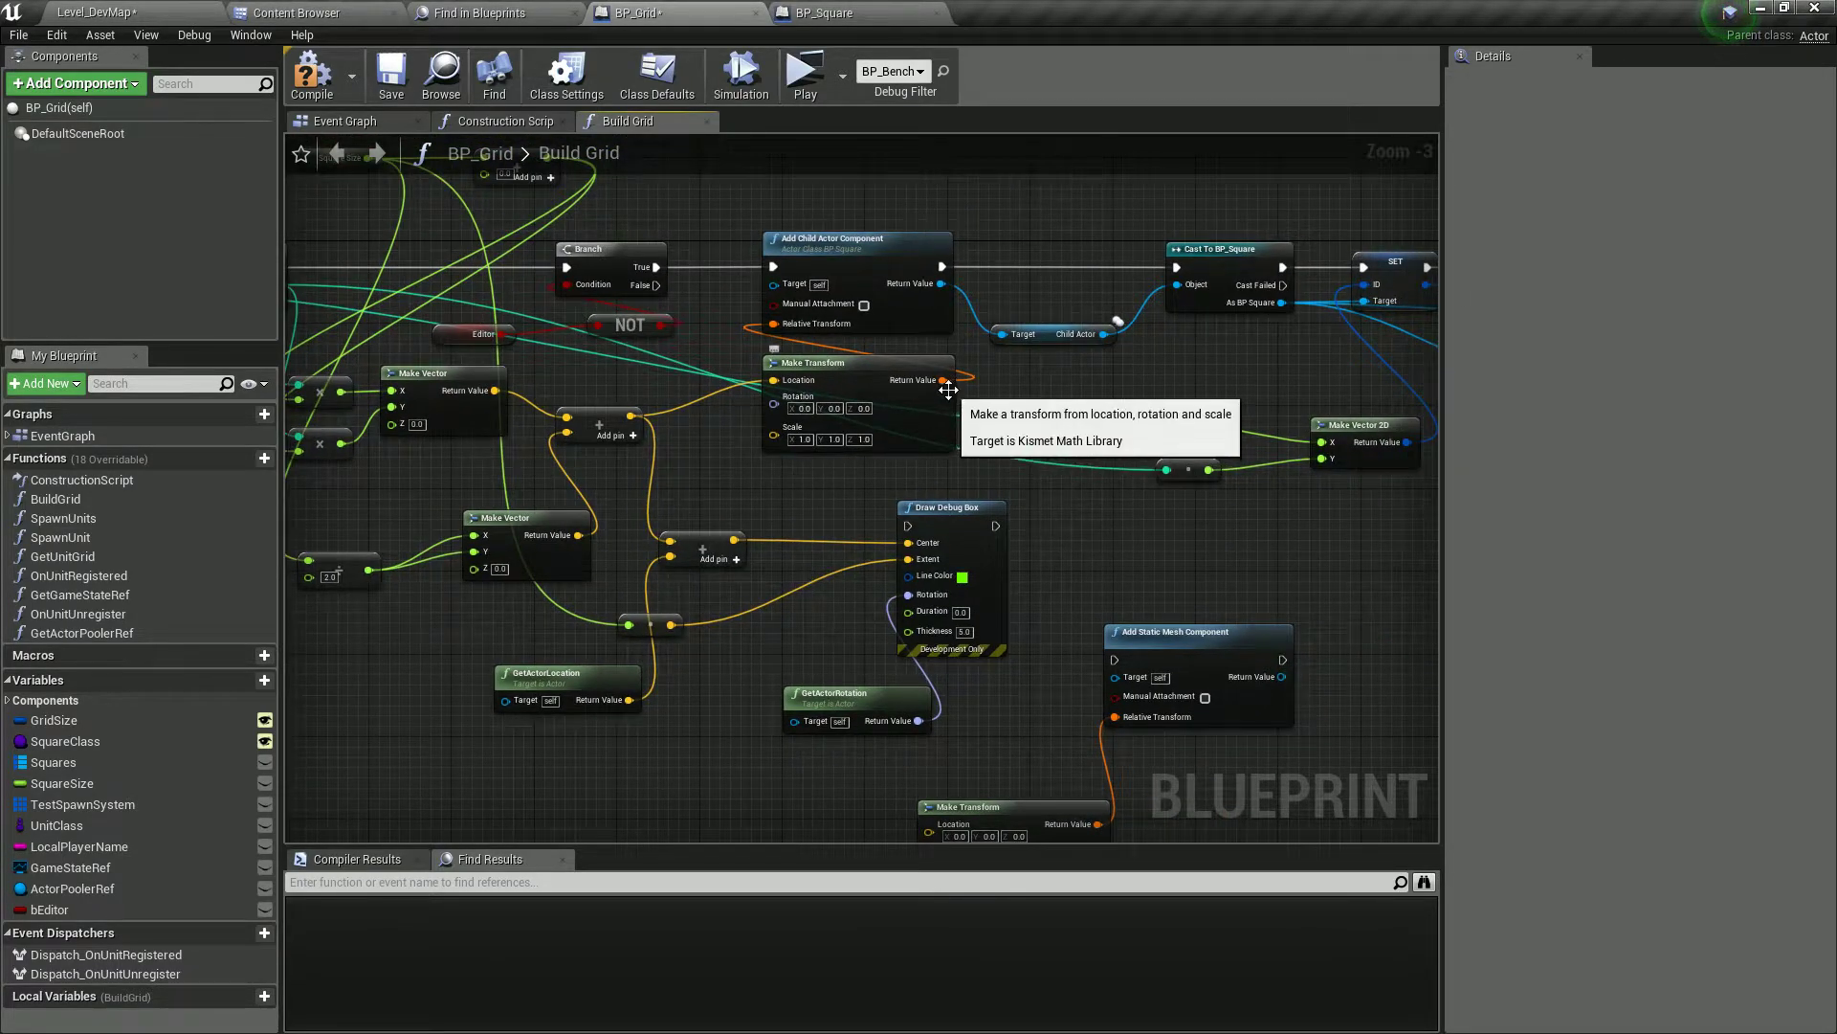
{"action": "left_click_drag", "start_coordinate": [944, 380], "coordinate": [1118, 260]}
{"action": "right_click_drag", "start_coordinate": [1115, 263], "coordinate": [1057, 706]}
{"action": "scroll", "coordinate": [910, 459], "scroll_direction": "up", "scroll_amount": 2}
{"action": "right_click_drag", "start_coordinate": [772, 390], "coordinate": [814, 396]}
{"action": "left_click_drag", "start_coordinate": [544, 213], "coordinate": [1146, 698]}
{"action": "right_click_drag", "start_coordinate": [1125, 602], "coordinate": [902, 442]}
{"action": "left_click", "coordinate": [1053, 563]}
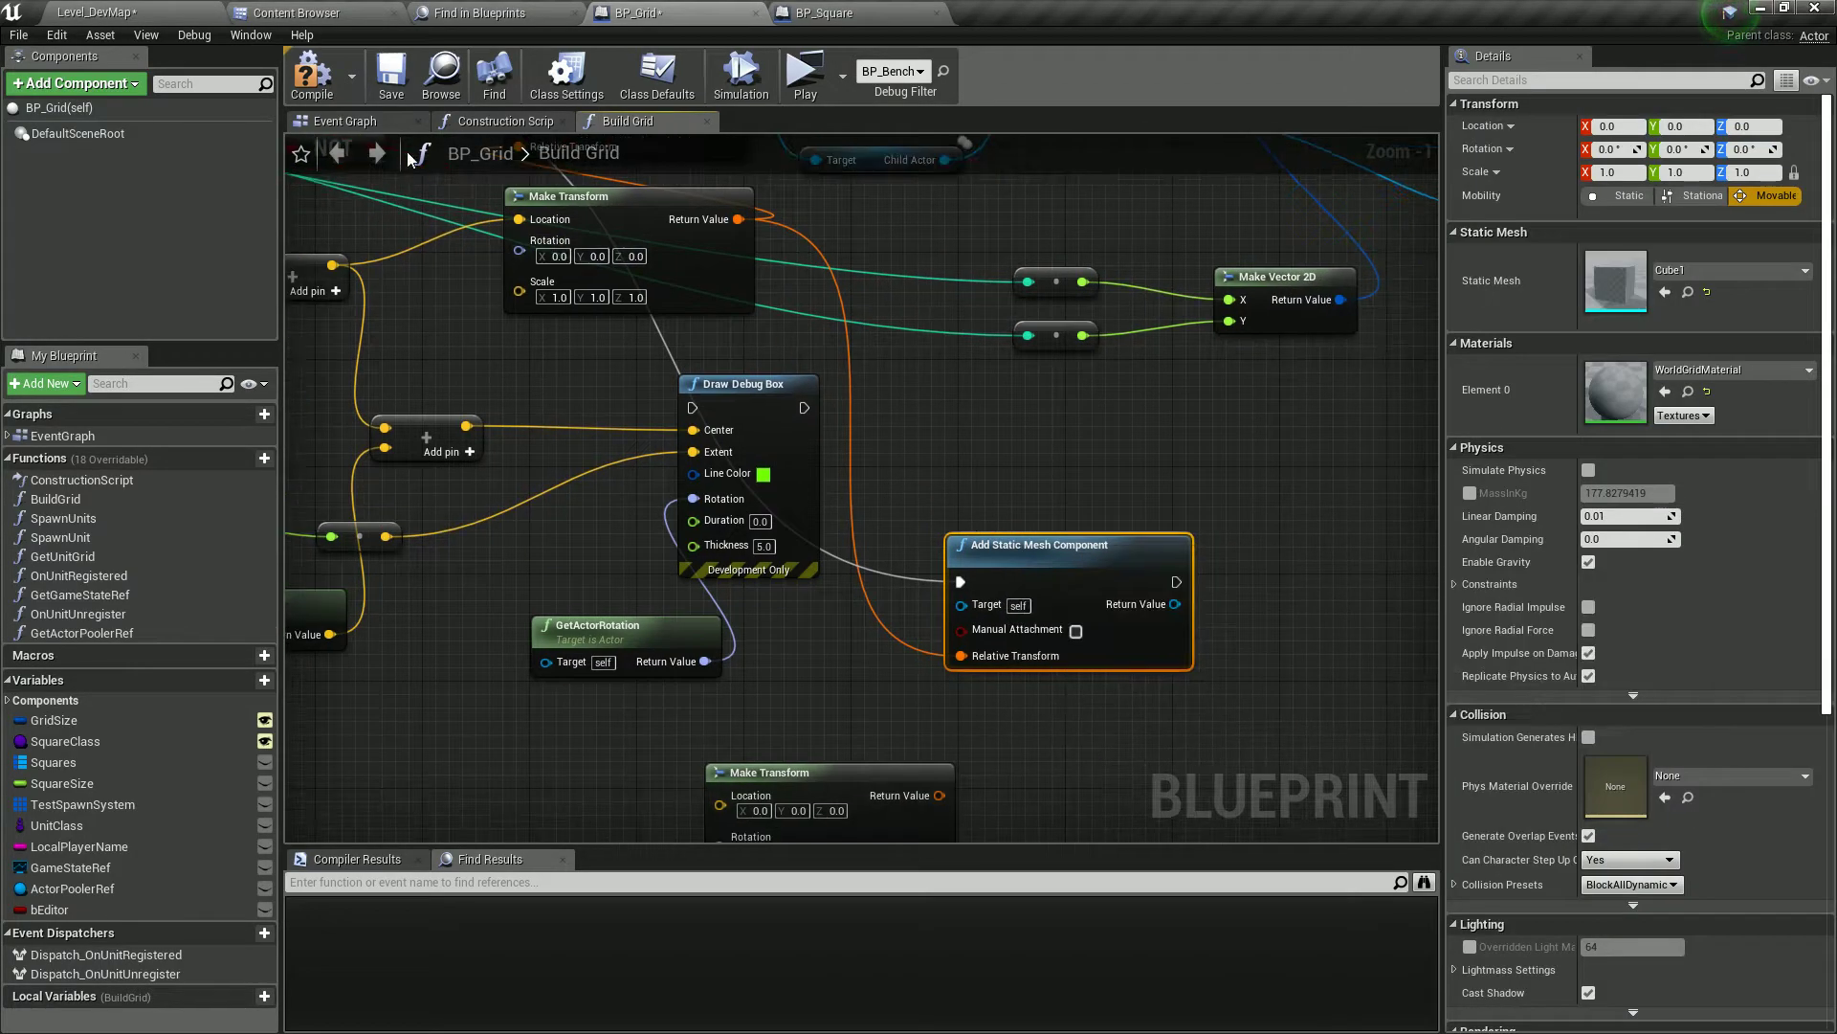
- Compile BP_Grid and inspect the static mesh preview in its viewport
{"action": "left_click", "coordinate": [350, 120]}
{"action": "left_click", "coordinate": [317, 94]}
{"action": "double_click", "coordinate": [95, 138]}
{"action": "right_click_drag", "start_coordinate": [622, 318], "coordinate": [660, 146]}
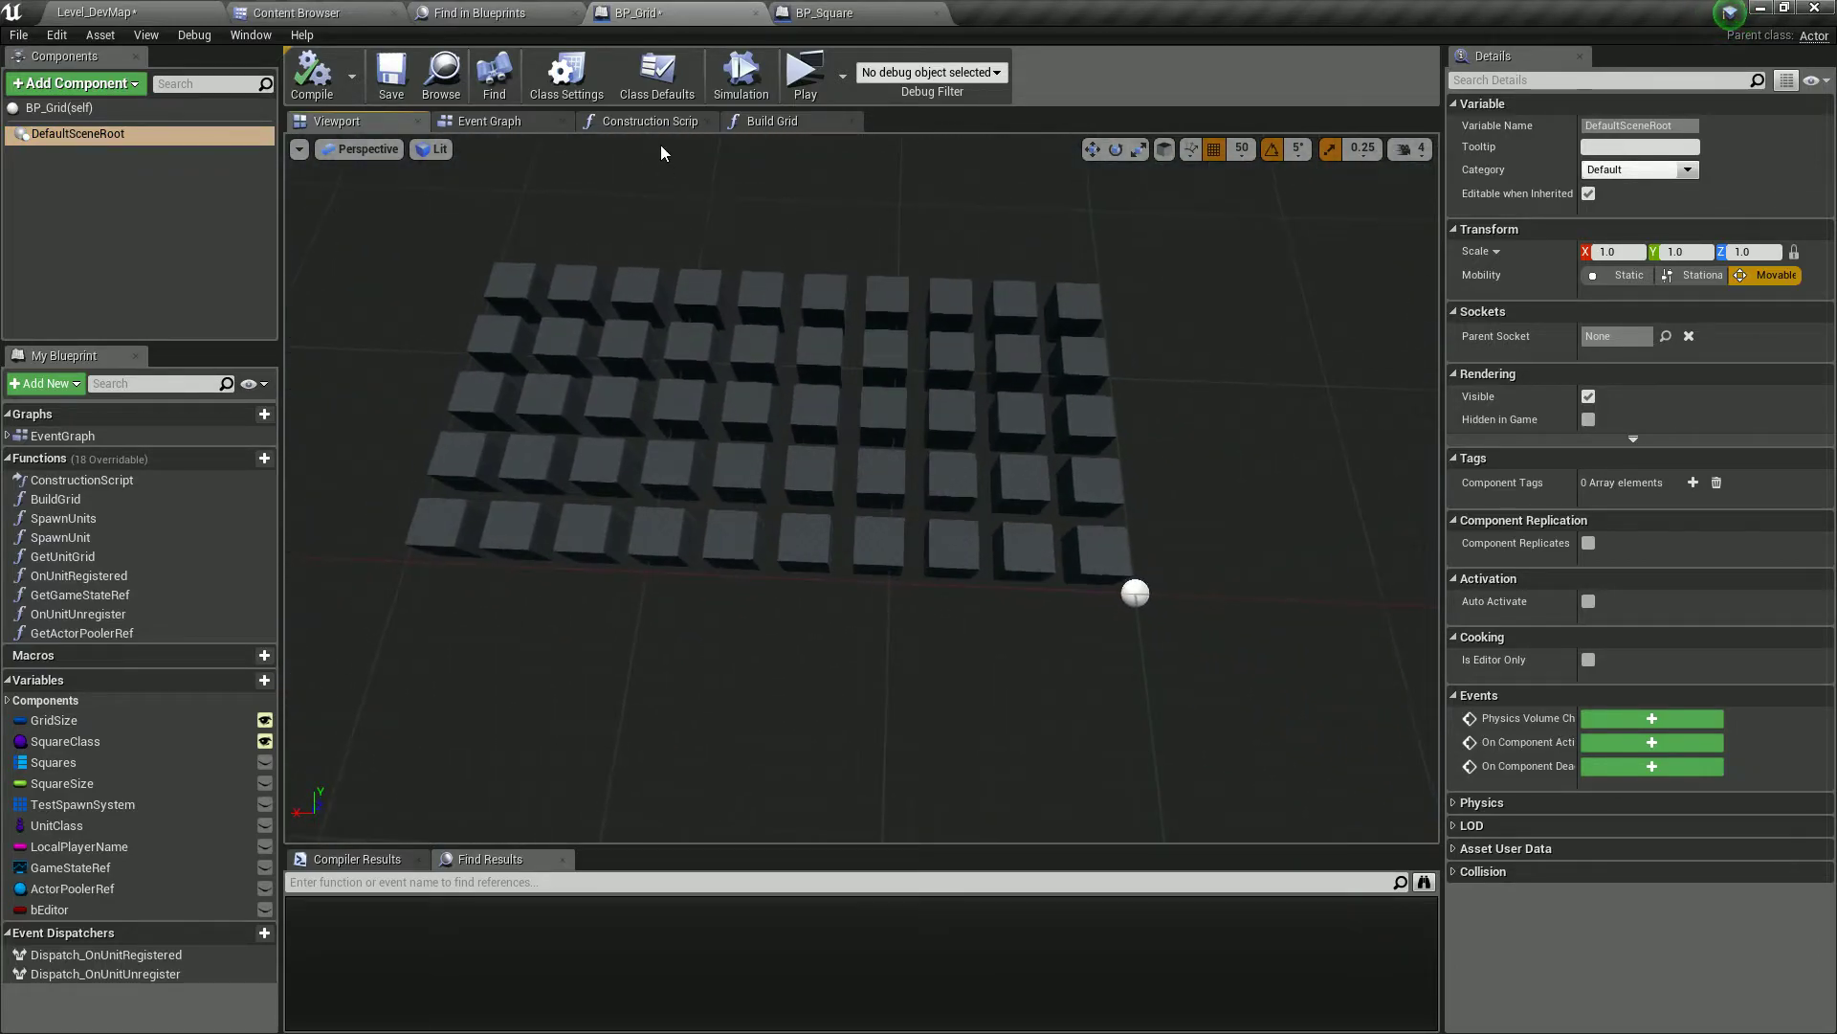
- Give the Add Static Mesh Component node its own Make Transform, with Location taken from the summed square position
{"action": "left_click", "coordinate": [768, 124]}
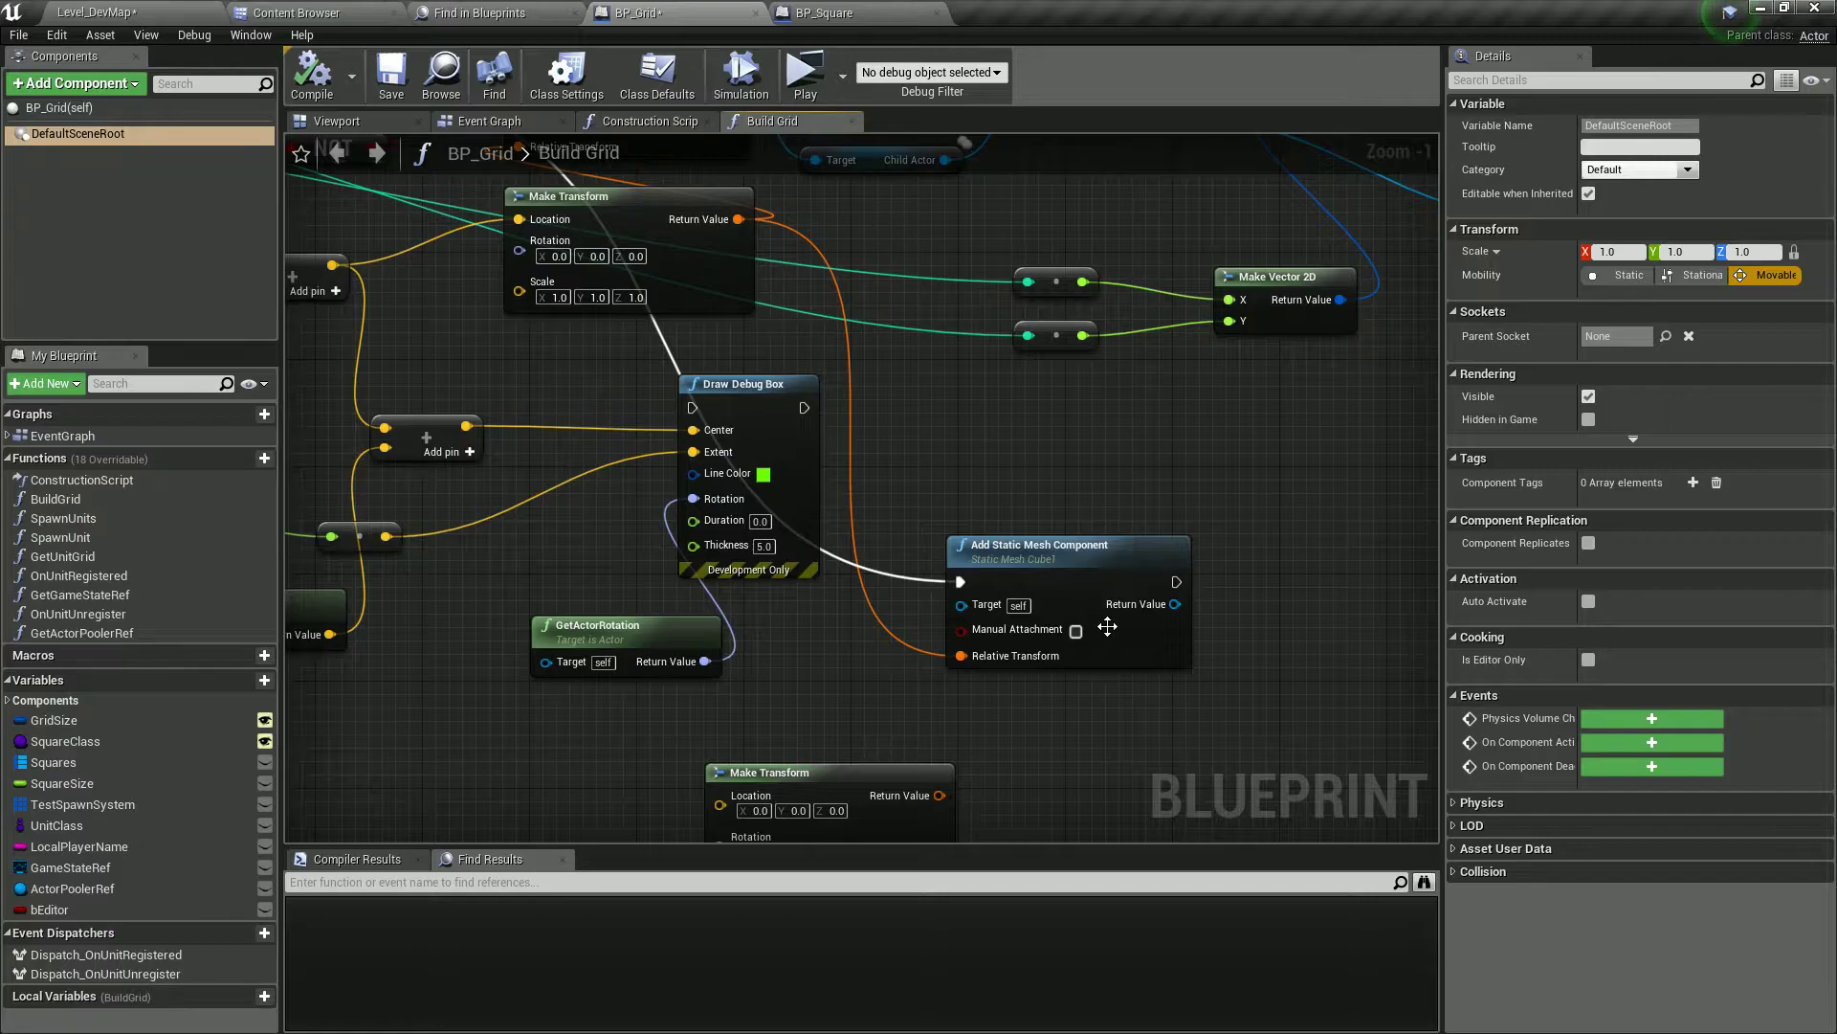
{"action": "mouse_move", "coordinate": [887, 679]}
{"action": "right_mouse_down"}
{"action": "mouse_move", "coordinate": [865, 549]}
{"action": "mouse_move", "coordinate": [684, 510]}
{"action": "mouse_move", "coordinate": [873, 524]}
{"action": "right_mouse_up"}
{"action": "left_click_drag", "start_coordinate": [1097, 366], "coordinate": [1001, 415]}
{"action": "right_click_drag", "start_coordinate": [1087, 387], "coordinate": [932, 428]}
{"action": "left_click", "coordinate": [1139, 495]}
{"action": "left_click_drag", "start_coordinate": [1085, 573], "coordinate": [989, 600]}
{"action": "left_click", "coordinate": [1093, 955]}
{"action": "scroll", "coordinate": [988, 600], "scroll_direction": "down", "scroll_amount": 1}
{"action": "right_click_drag", "start_coordinate": [989, 600], "coordinate": [1130, 622]}
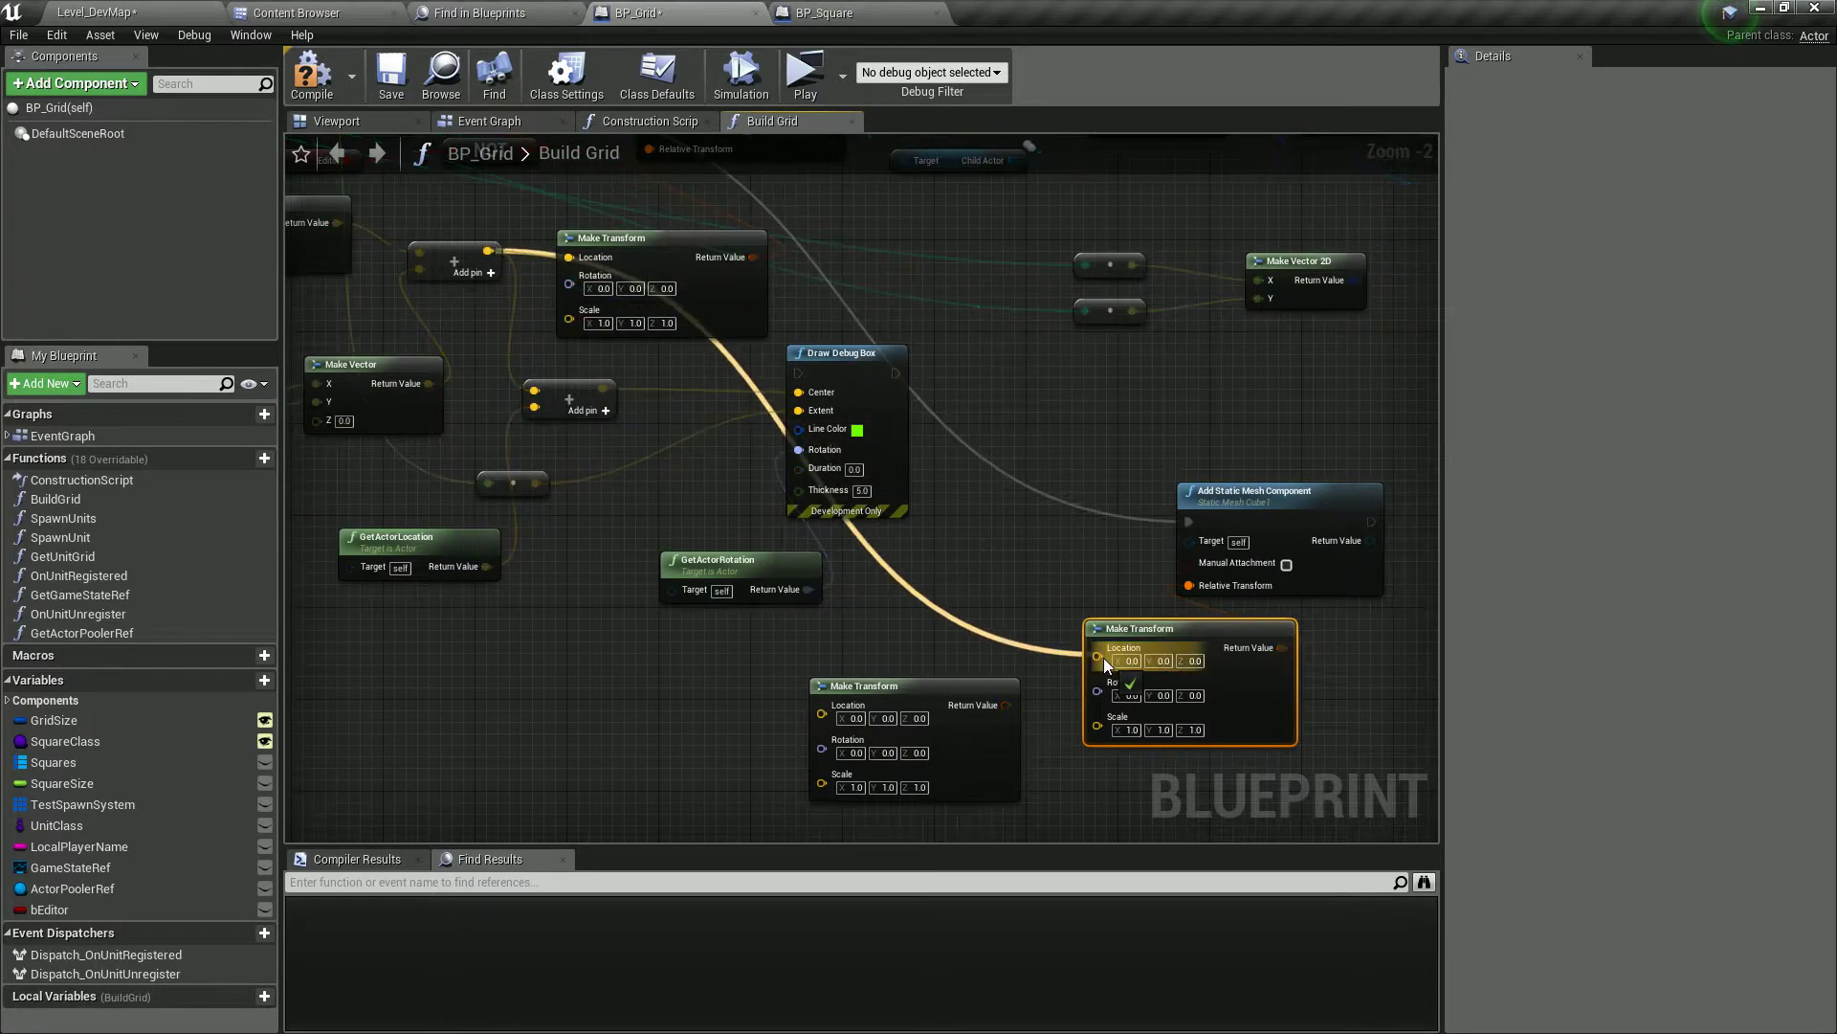
- Divide Square Size by 100 with a float / float node placed beside the new Make Transform
{"action": "right_click_drag", "start_coordinate": [455, 238], "coordinate": [697, 500]}
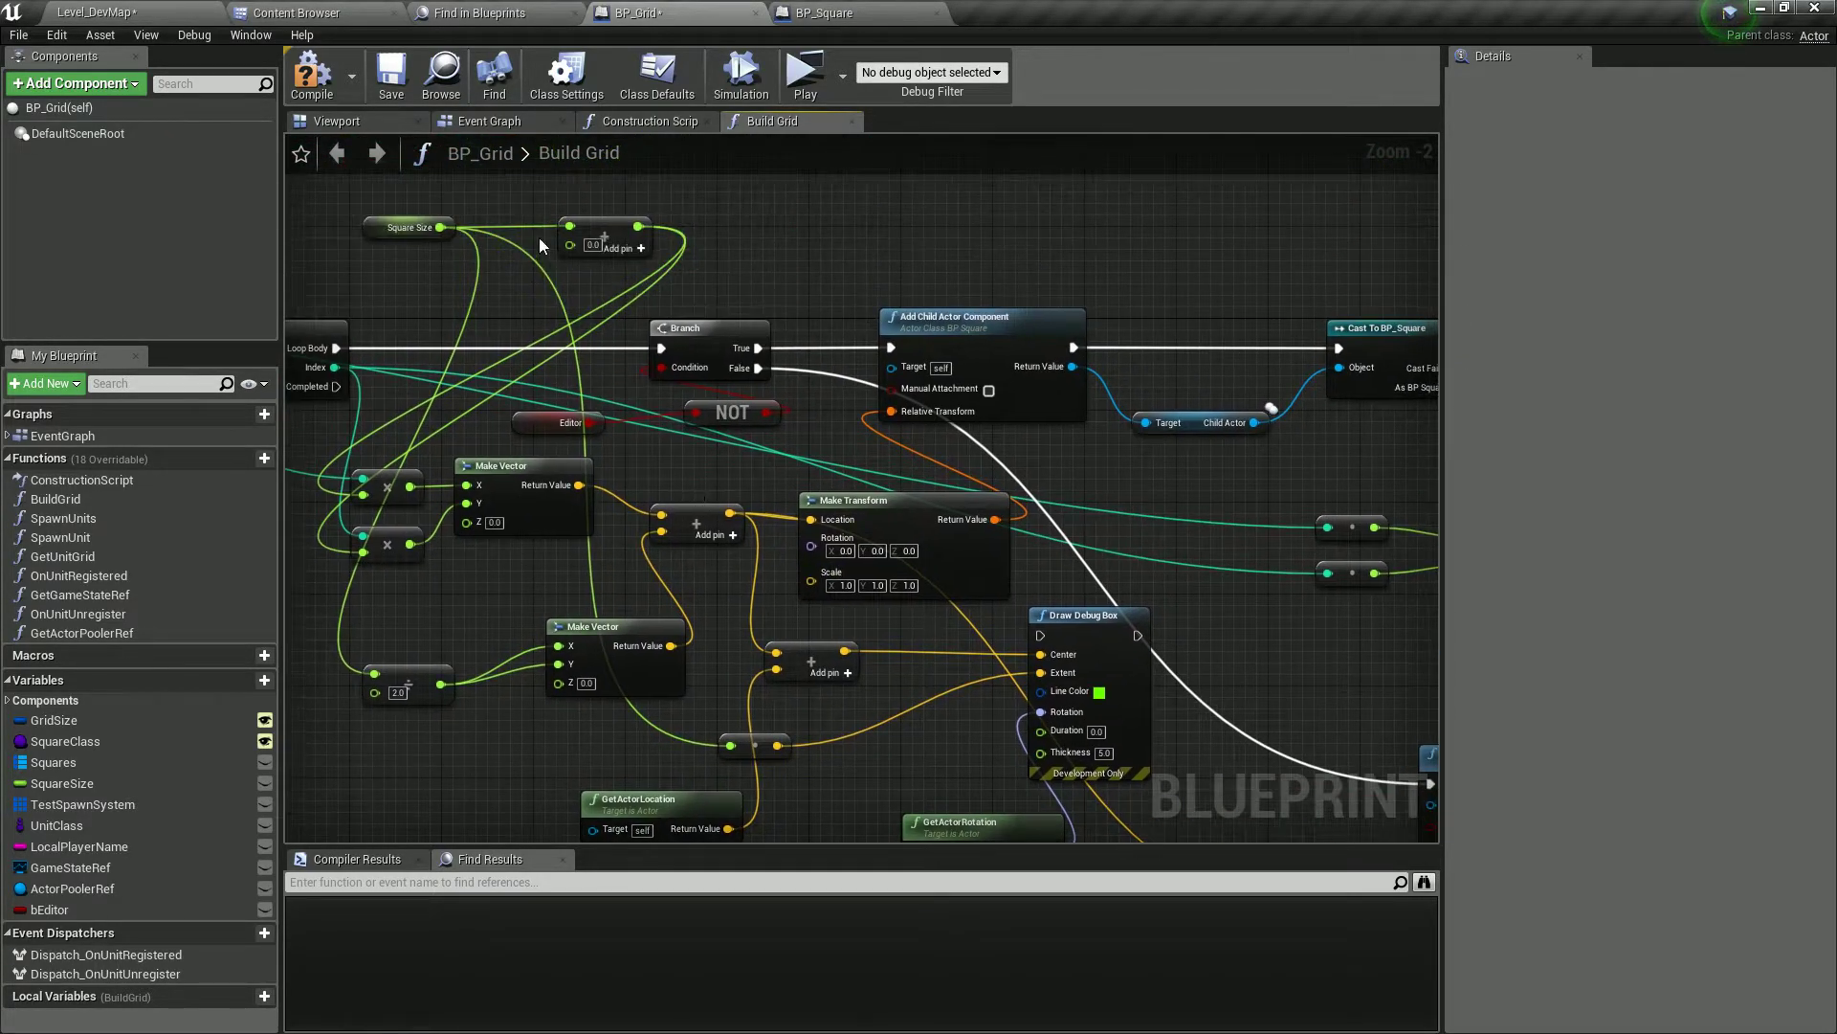
{"action": "left_click_drag", "start_coordinate": [433, 232], "coordinate": [1110, 670]}
{"action": "type", "text": "/"}
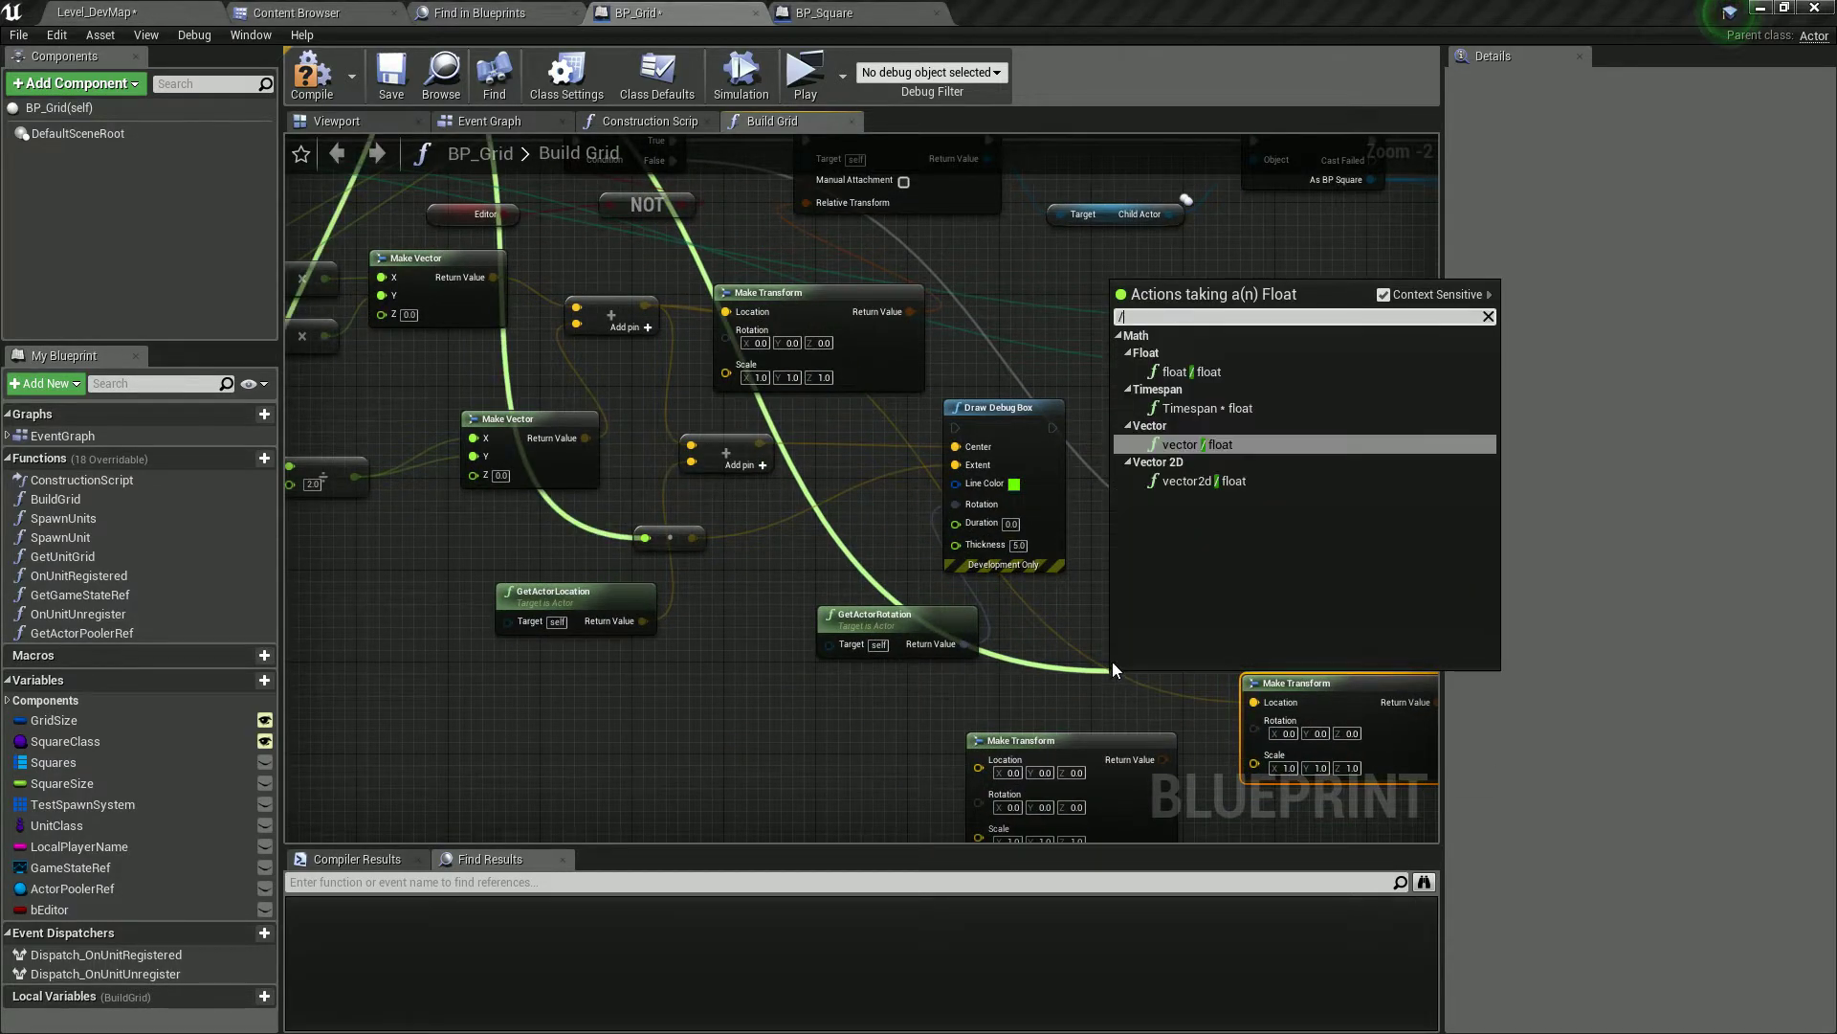
{"action": "left_click", "coordinate": [1175, 375]}
{"action": "scroll", "coordinate": [982, 664], "scroll_direction": "up", "scroll_amount": 2}
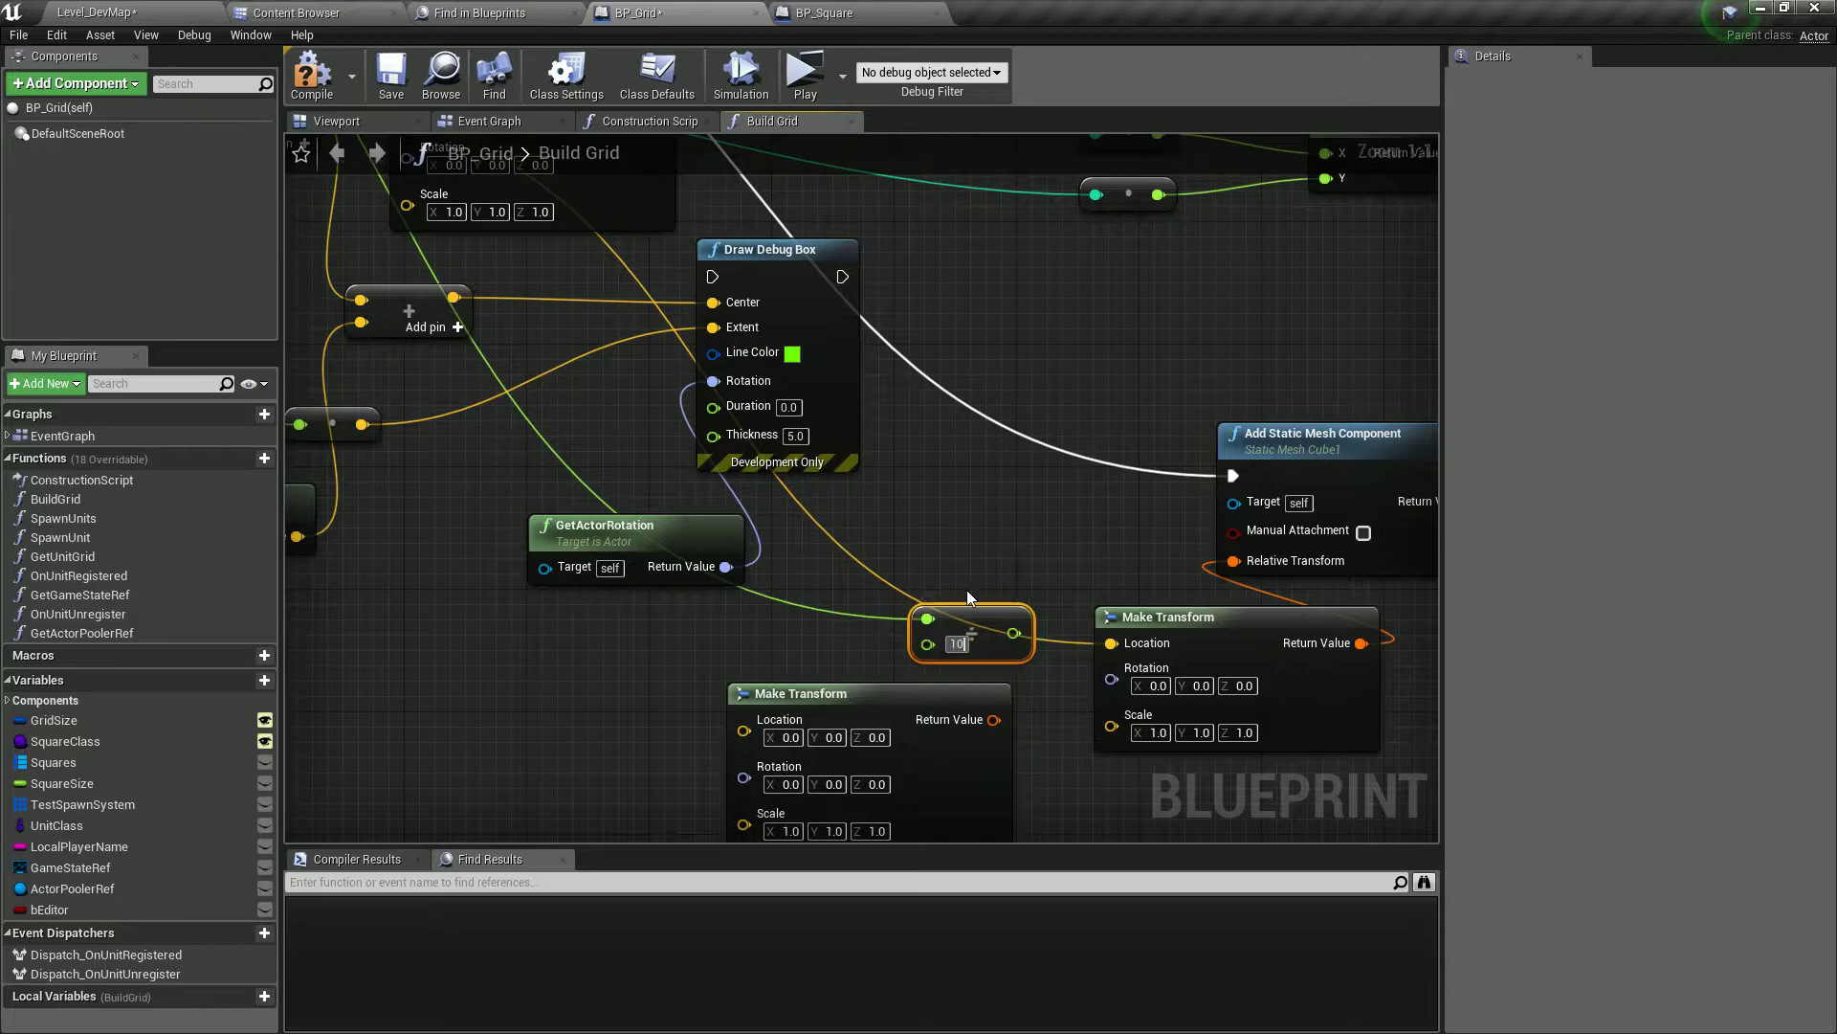
- Delete the unused Make Transform node and connect the divided Square Size to the other Make Transform's Scale
{"action": "right_click_drag", "start_coordinate": [961, 578], "coordinate": [887, 496]}
{"action": "left_click", "coordinate": [727, 611]}
{"action": "key", "text": "Delete"}
{"action": "left_click_drag", "start_coordinate": [941, 558], "coordinate": [1036, 643]}
{"action": "right_click_drag", "start_coordinate": [826, 438], "coordinate": [645, 422]}
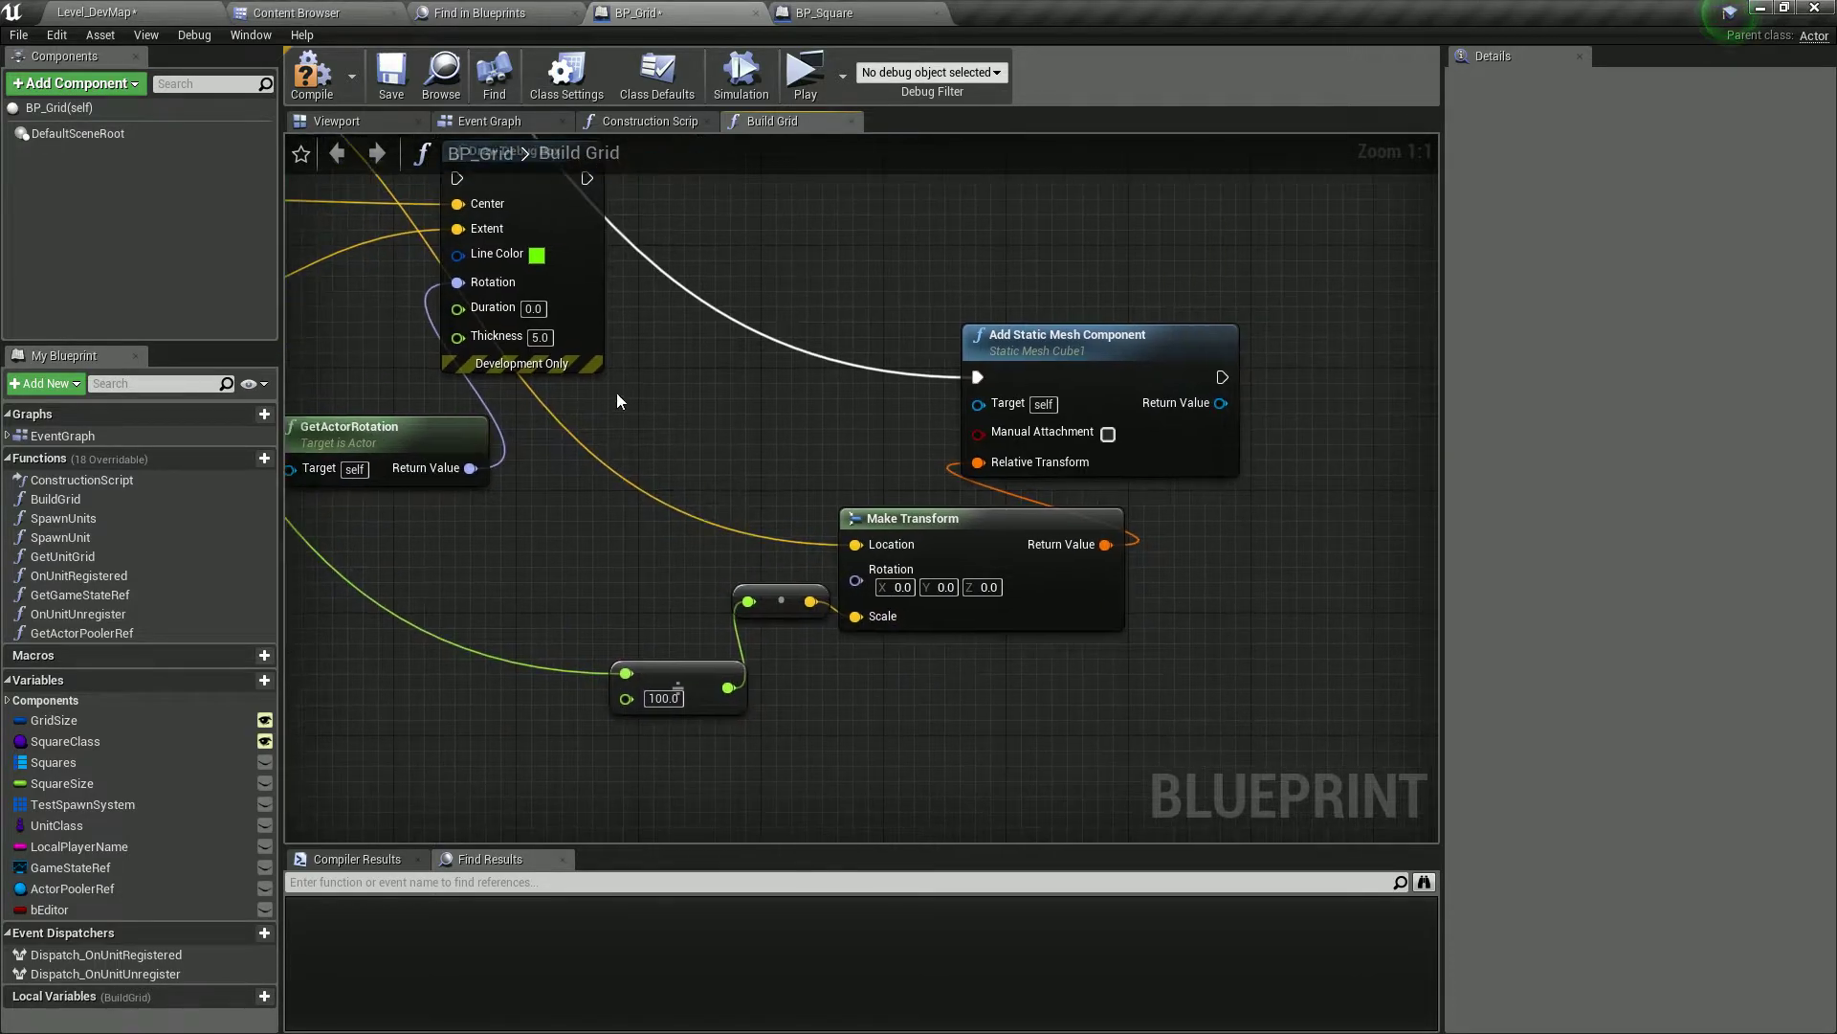
- Set the Square Size divisor to 150 and compare the mesh preview in the viewport before and after compiling
{"action": "left_click", "coordinate": [336, 119]}
{"action": "left_click_drag", "start_coordinate": [745, 397], "coordinate": [732, 234]}
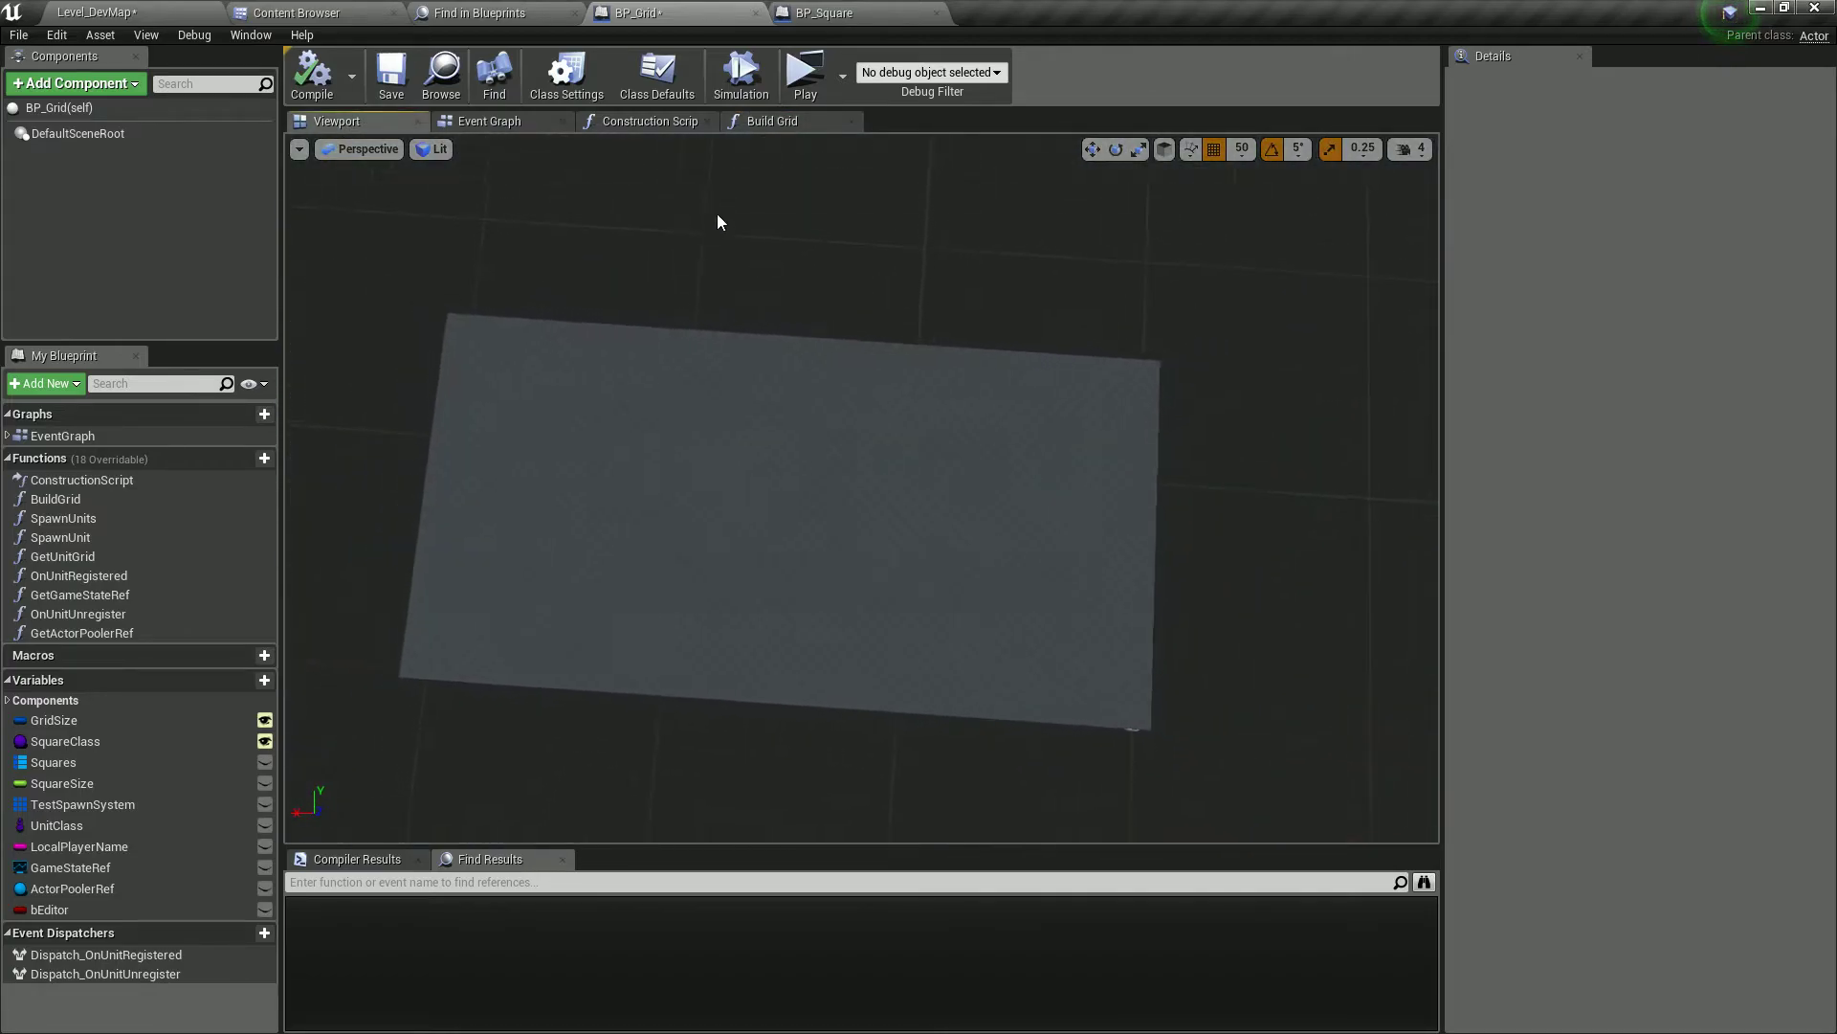
{"action": "left_click", "coordinate": [771, 120]}
{"action": "left_click", "coordinate": [663, 697]}
{"action": "type", "text": "50"}
{"action": "key", "text": "Return"}
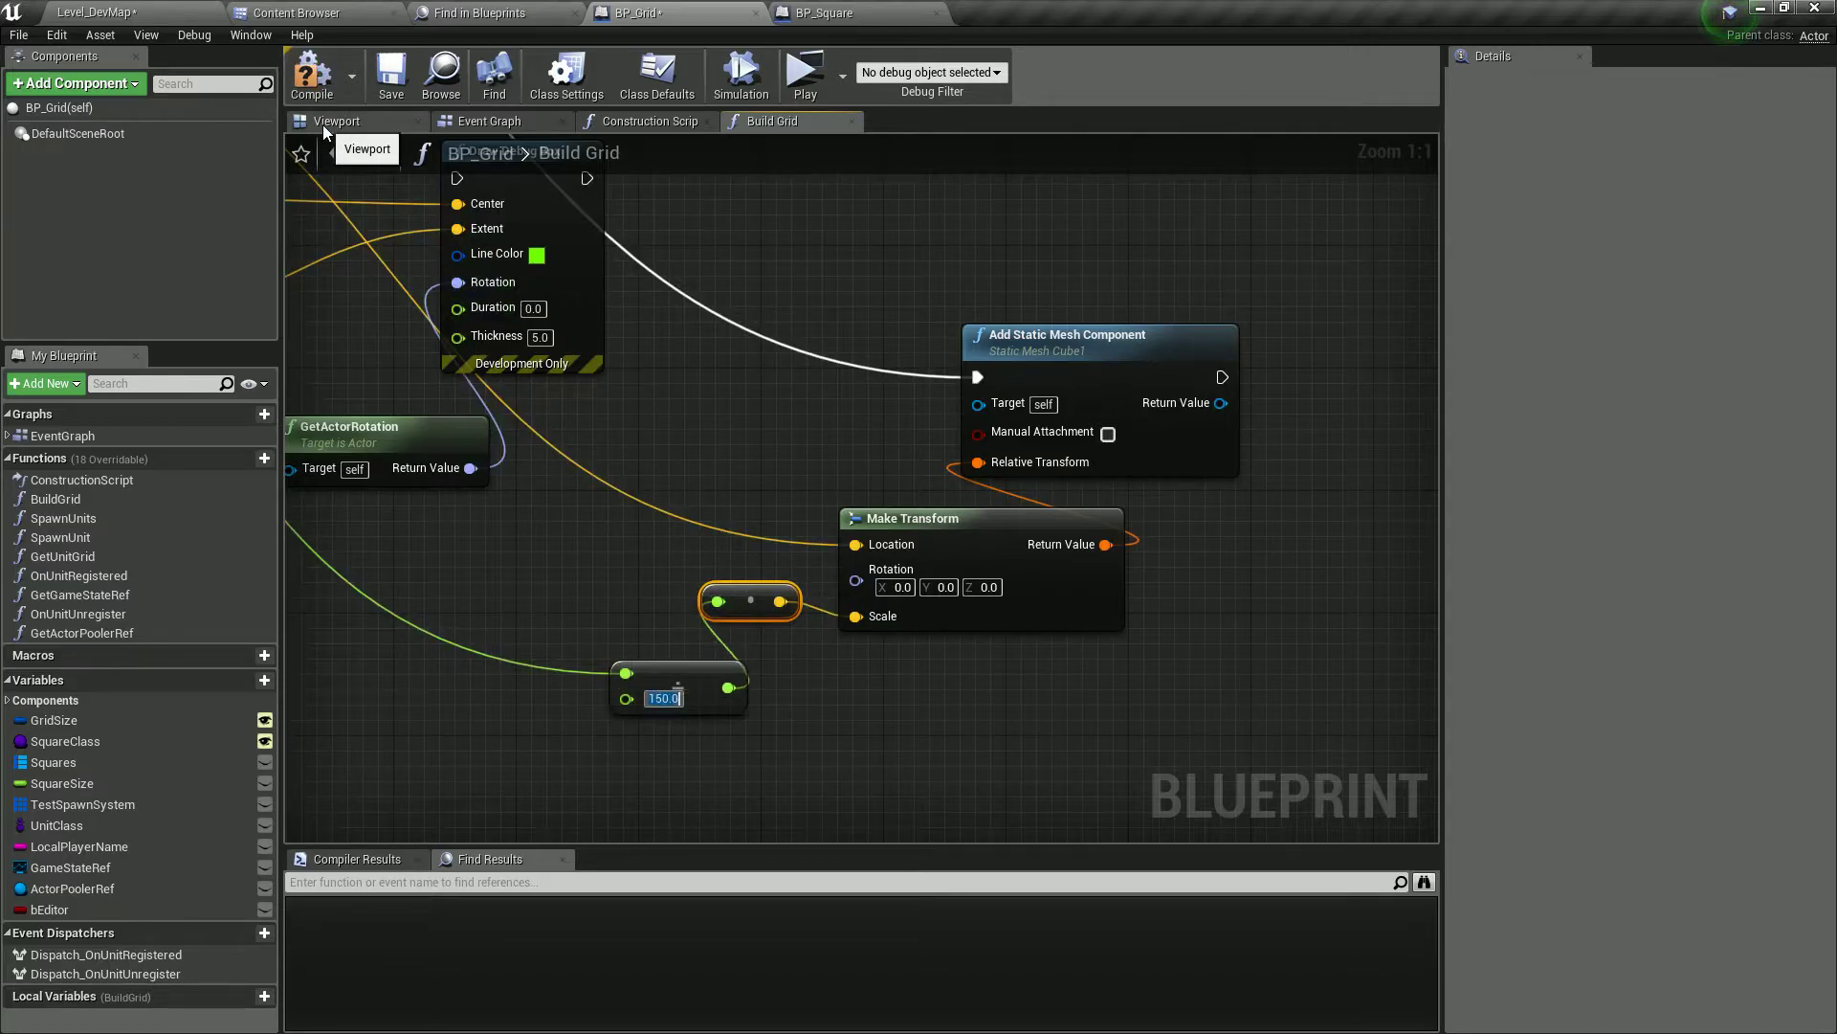
{"action": "left_click", "coordinate": [323, 122]}
{"action": "left_click", "coordinate": [312, 75]}
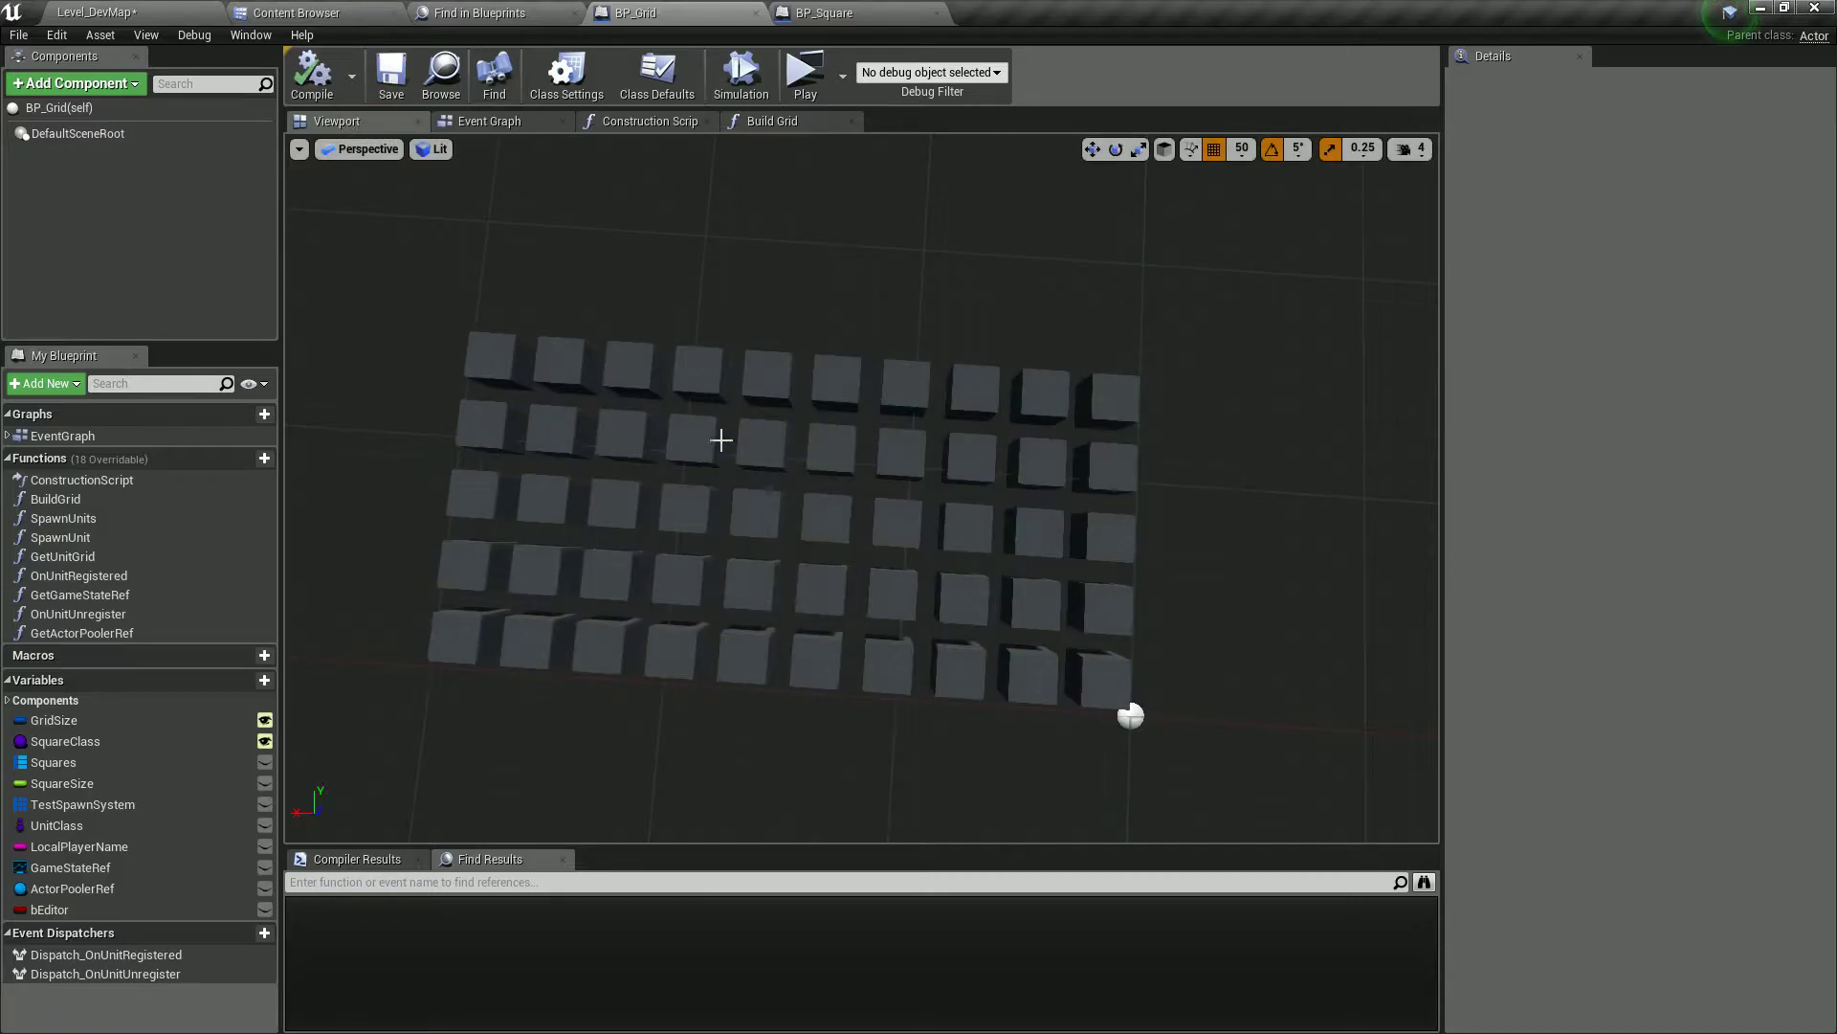
- Reduce the Square Size divisor, compile, and check the grid in the viewport and in a play session
{"action": "left_click", "coordinate": [766, 121]}
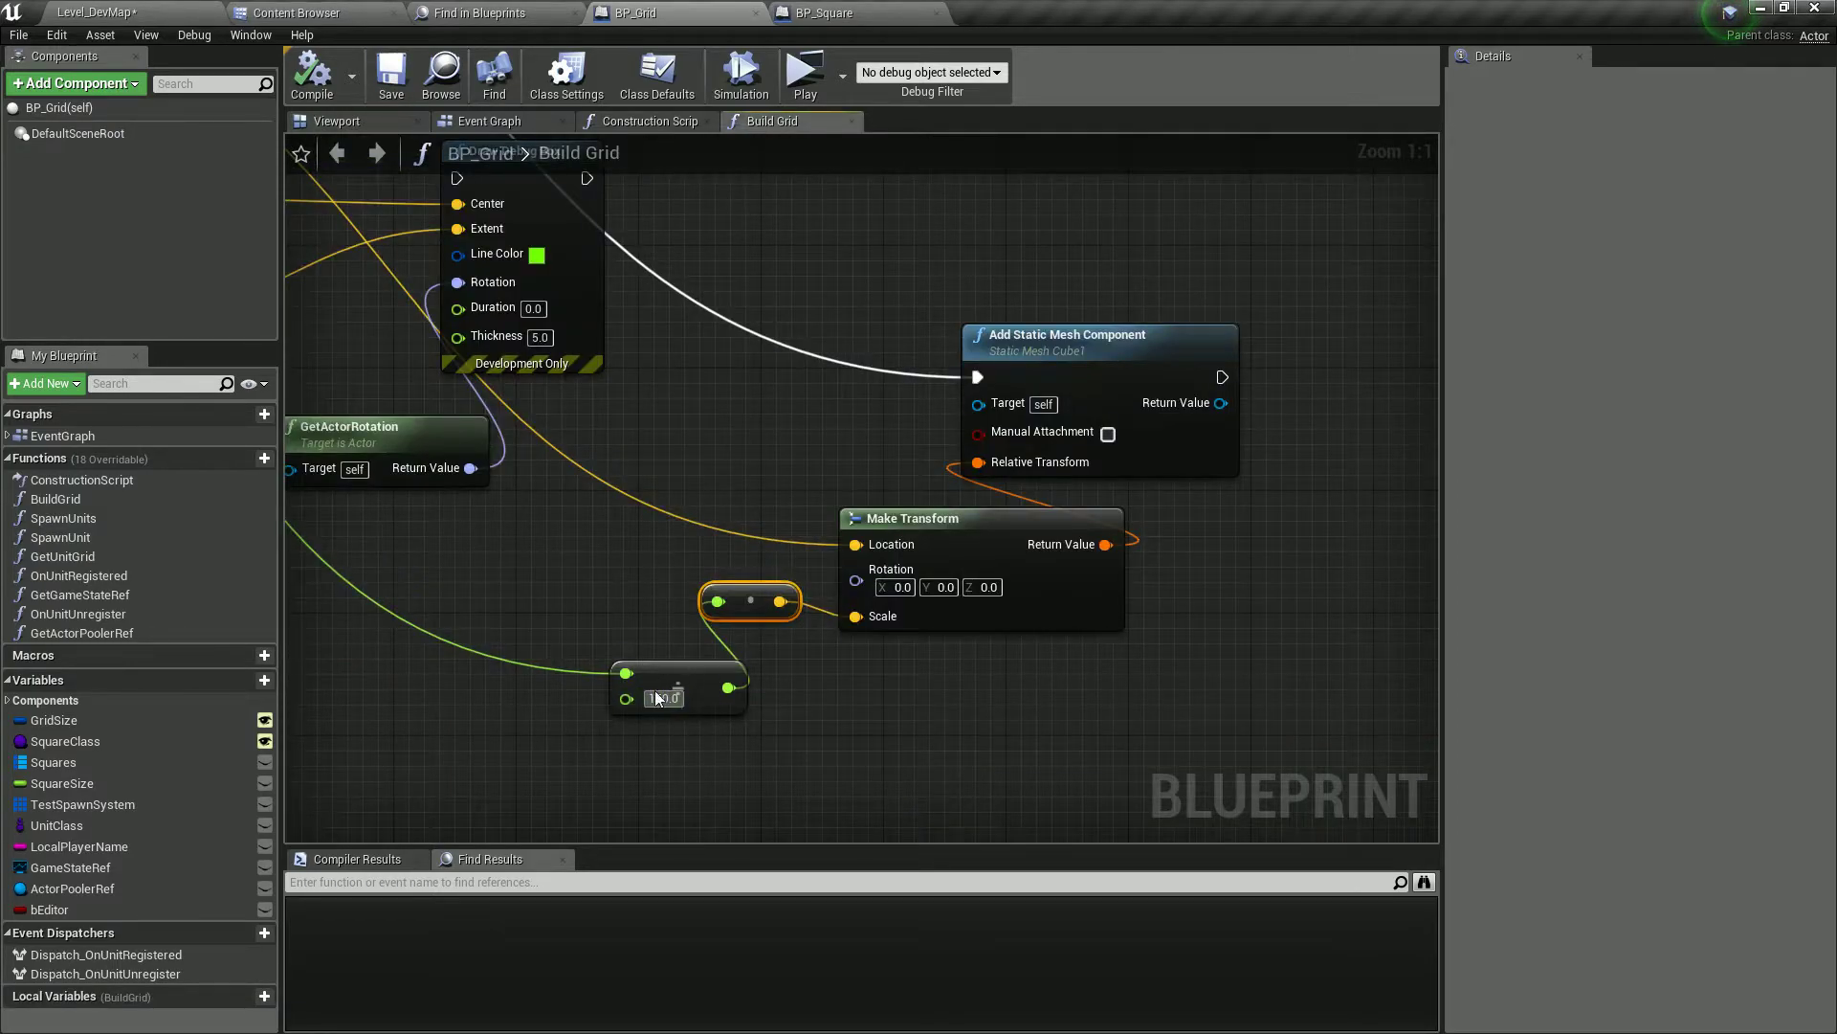
{"action": "type", "text": "1"}
{"action": "left_click", "coordinate": [337, 121]}
{"action": "left_click", "coordinate": [316, 75]}
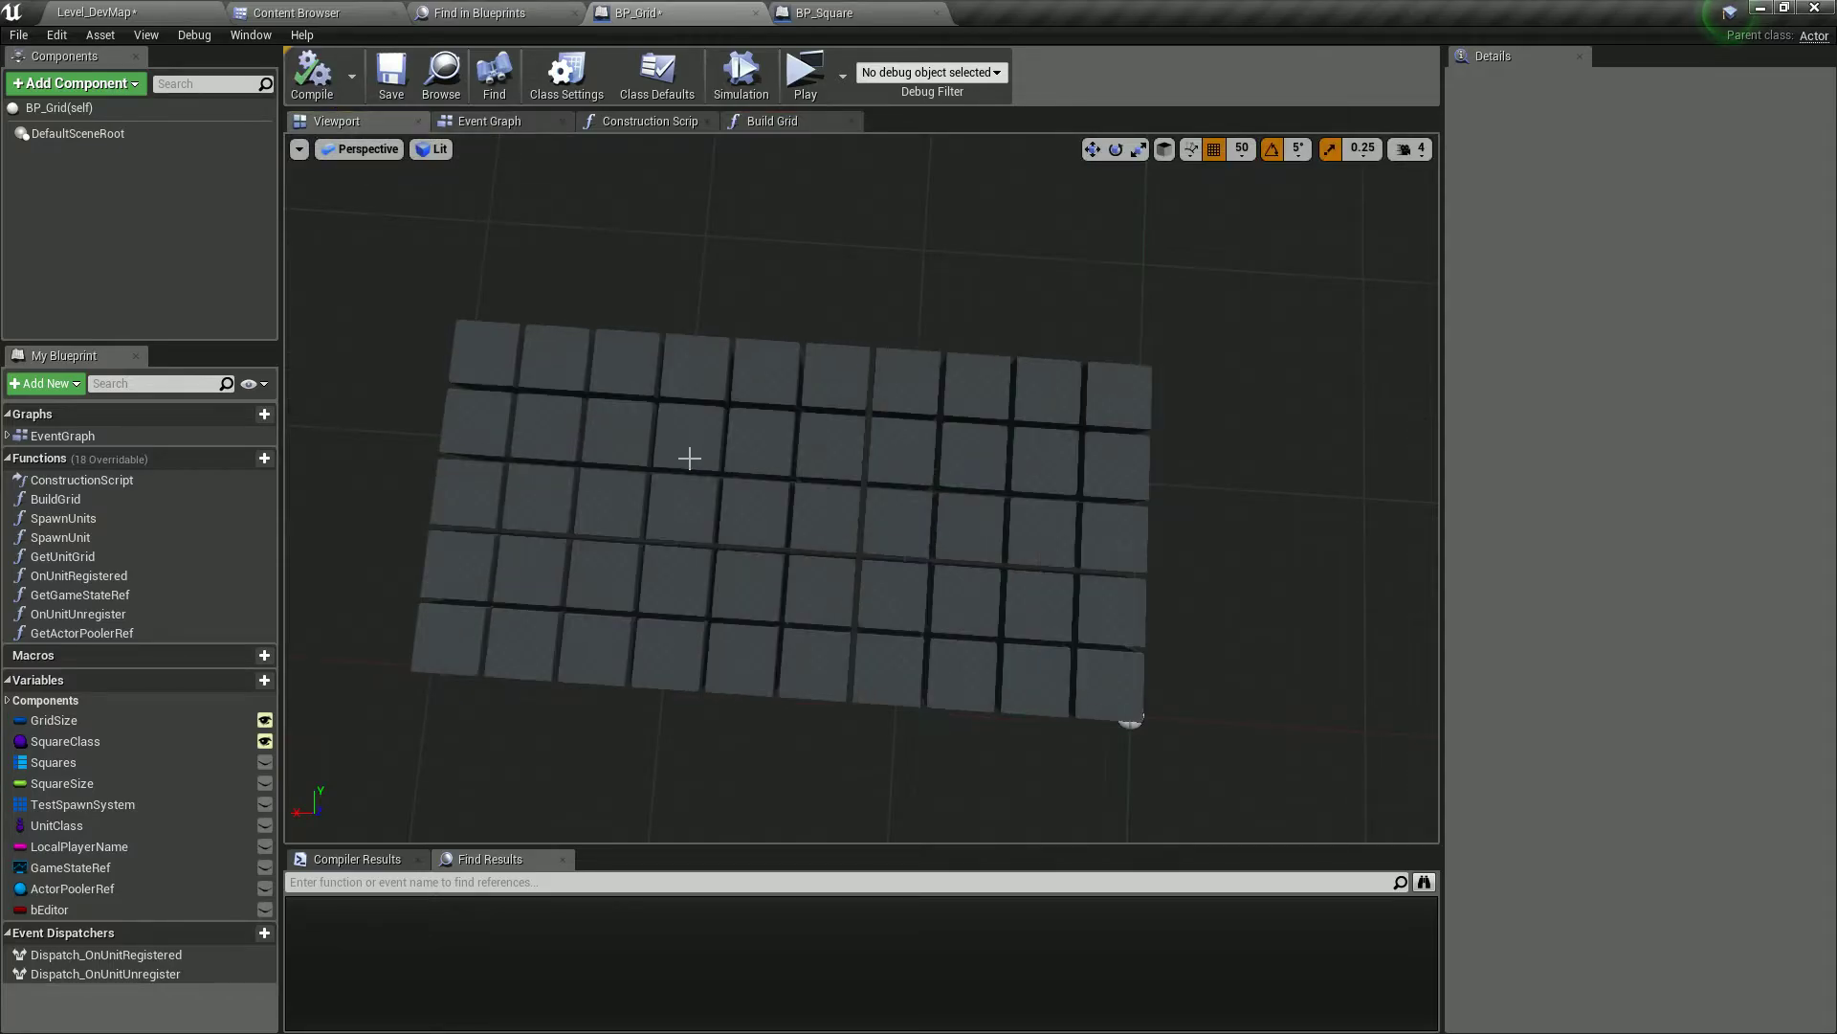
{"action": "left_click", "coordinate": [805, 73]}
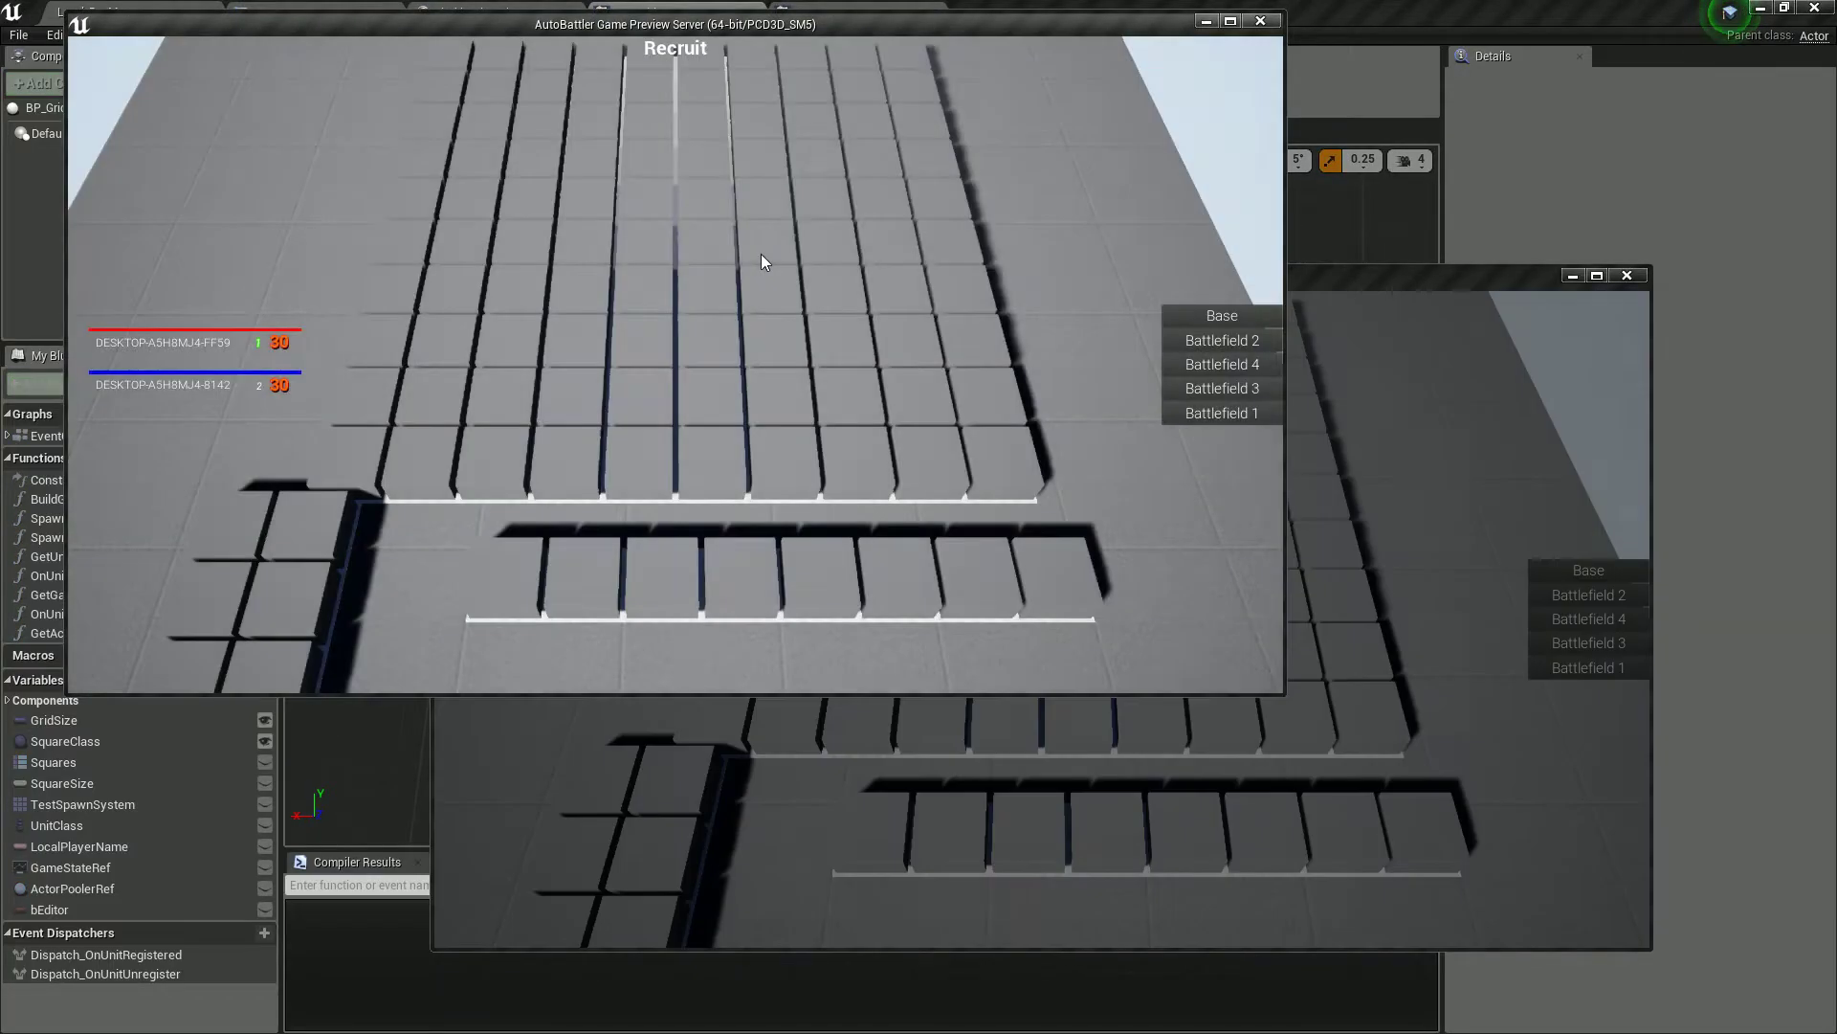
{"action": "key", "text": "Escape"}
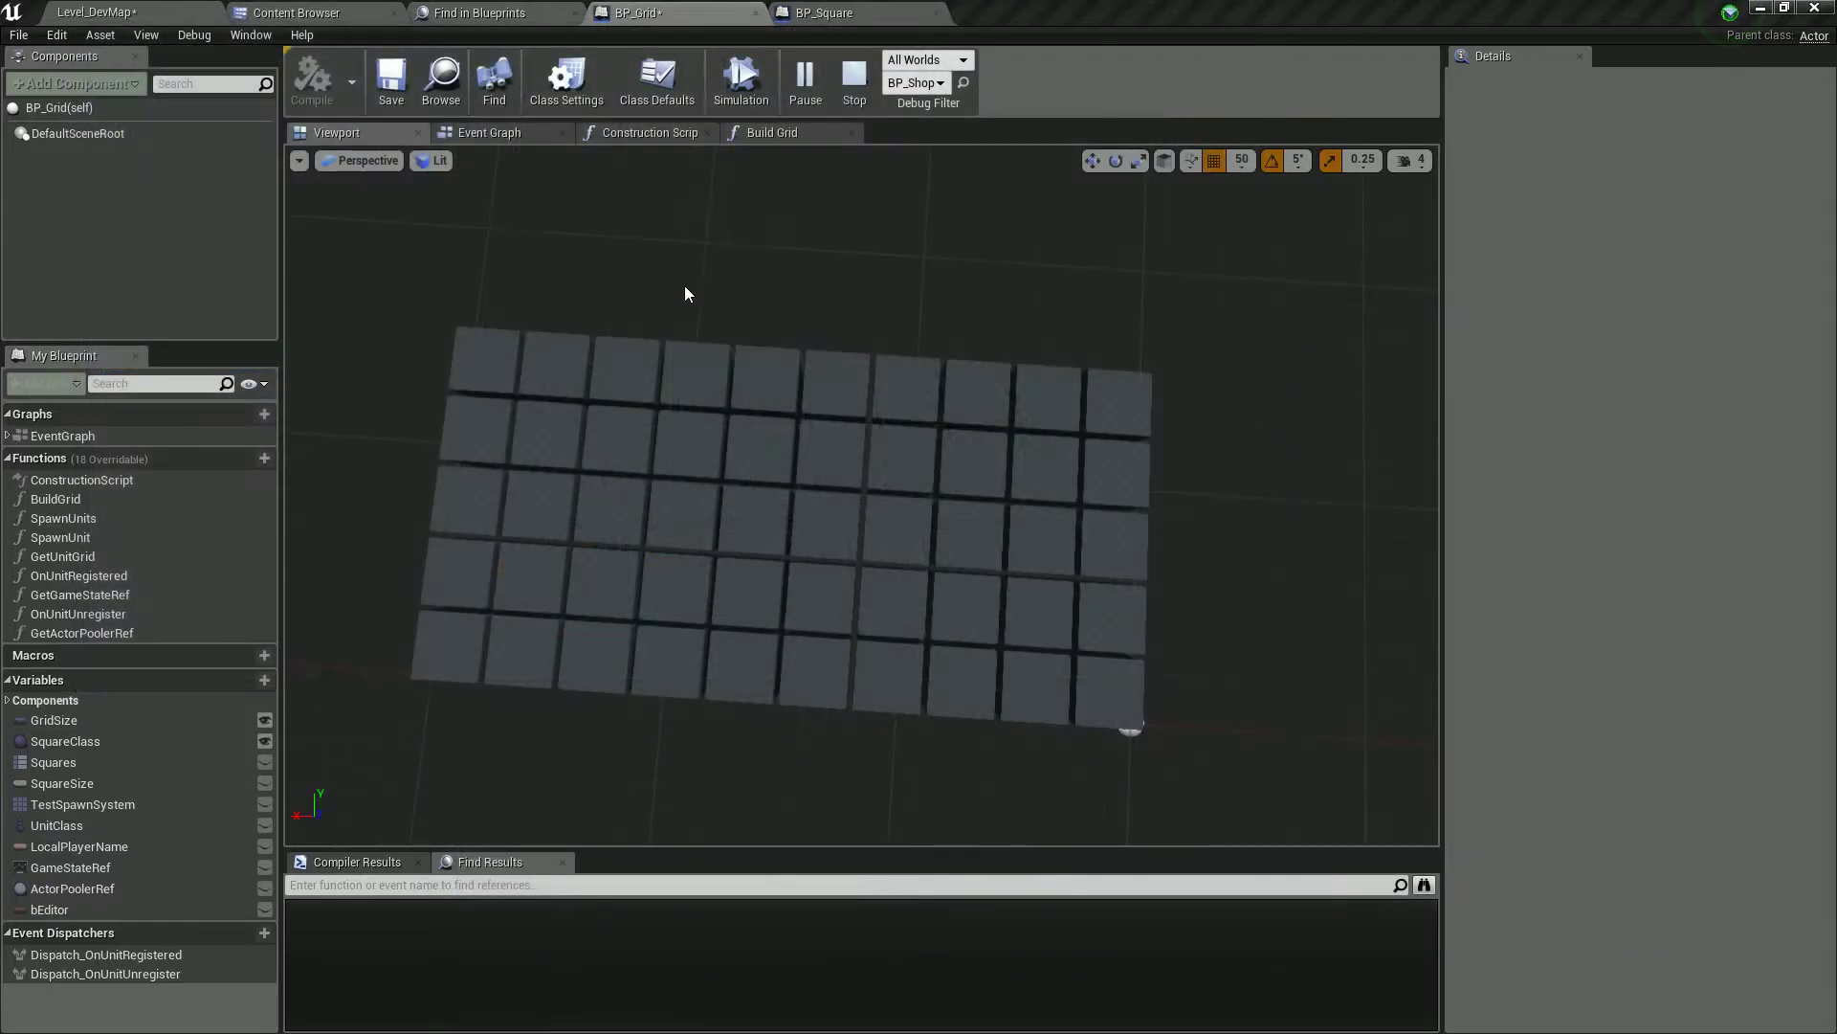
- Move the Make Transform and its scale nodes slightly closer beneath the Add Static Mesh Component node in Build Grid
{"action": "left_click", "coordinate": [783, 123]}
{"action": "right_click_drag", "start_coordinate": [819, 391], "coordinate": [524, 567]}
{"action": "scroll", "coordinate": [740, 575], "scroll_direction": "down", "scroll_amount": 2}
{"action": "scroll", "coordinate": [740, 574], "scroll_direction": "up", "scroll_amount": 2}
{"action": "right_click_drag", "start_coordinate": [617, 610], "coordinate": [882, 500]}
{"action": "left_click_drag", "start_coordinate": [525, 607], "coordinate": [906, 741]}
{"action": "left_click_drag", "start_coordinate": [933, 651], "coordinate": [995, 648]}
{"action": "left_click", "coordinate": [1214, 542]}
- Promote the Add Static Mesh Component's Return Value to a variable and delete the resulting SET node
{"action": "right_click_drag", "start_coordinate": [1188, 498], "coordinate": [871, 584]}
{"action": "left_click_drag", "start_coordinate": [794, 559], "coordinate": [934, 563]}
{"action": "left_click", "coordinate": [1012, 712]}
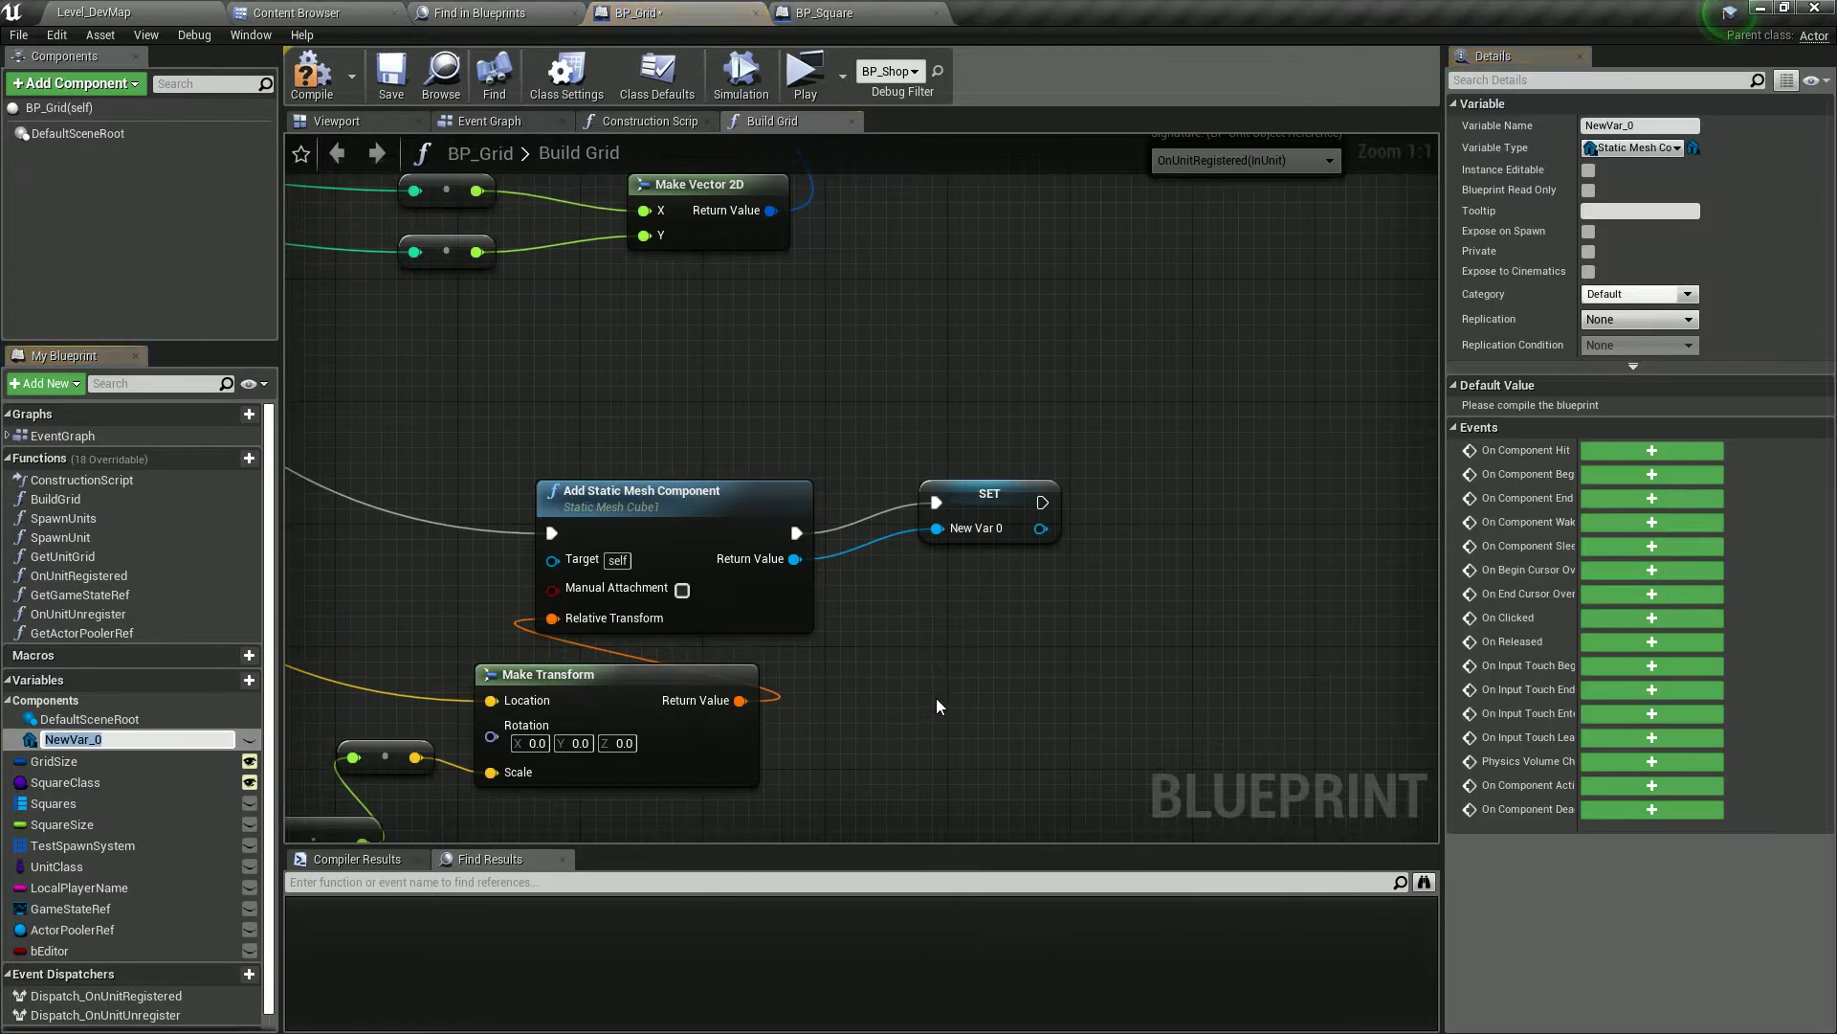
{"action": "key", "text": "Delete"}
- Convert the new static mesh component variable to an array and rename it PlaceholderBlocks
{"action": "left_click", "coordinate": [89, 718]}
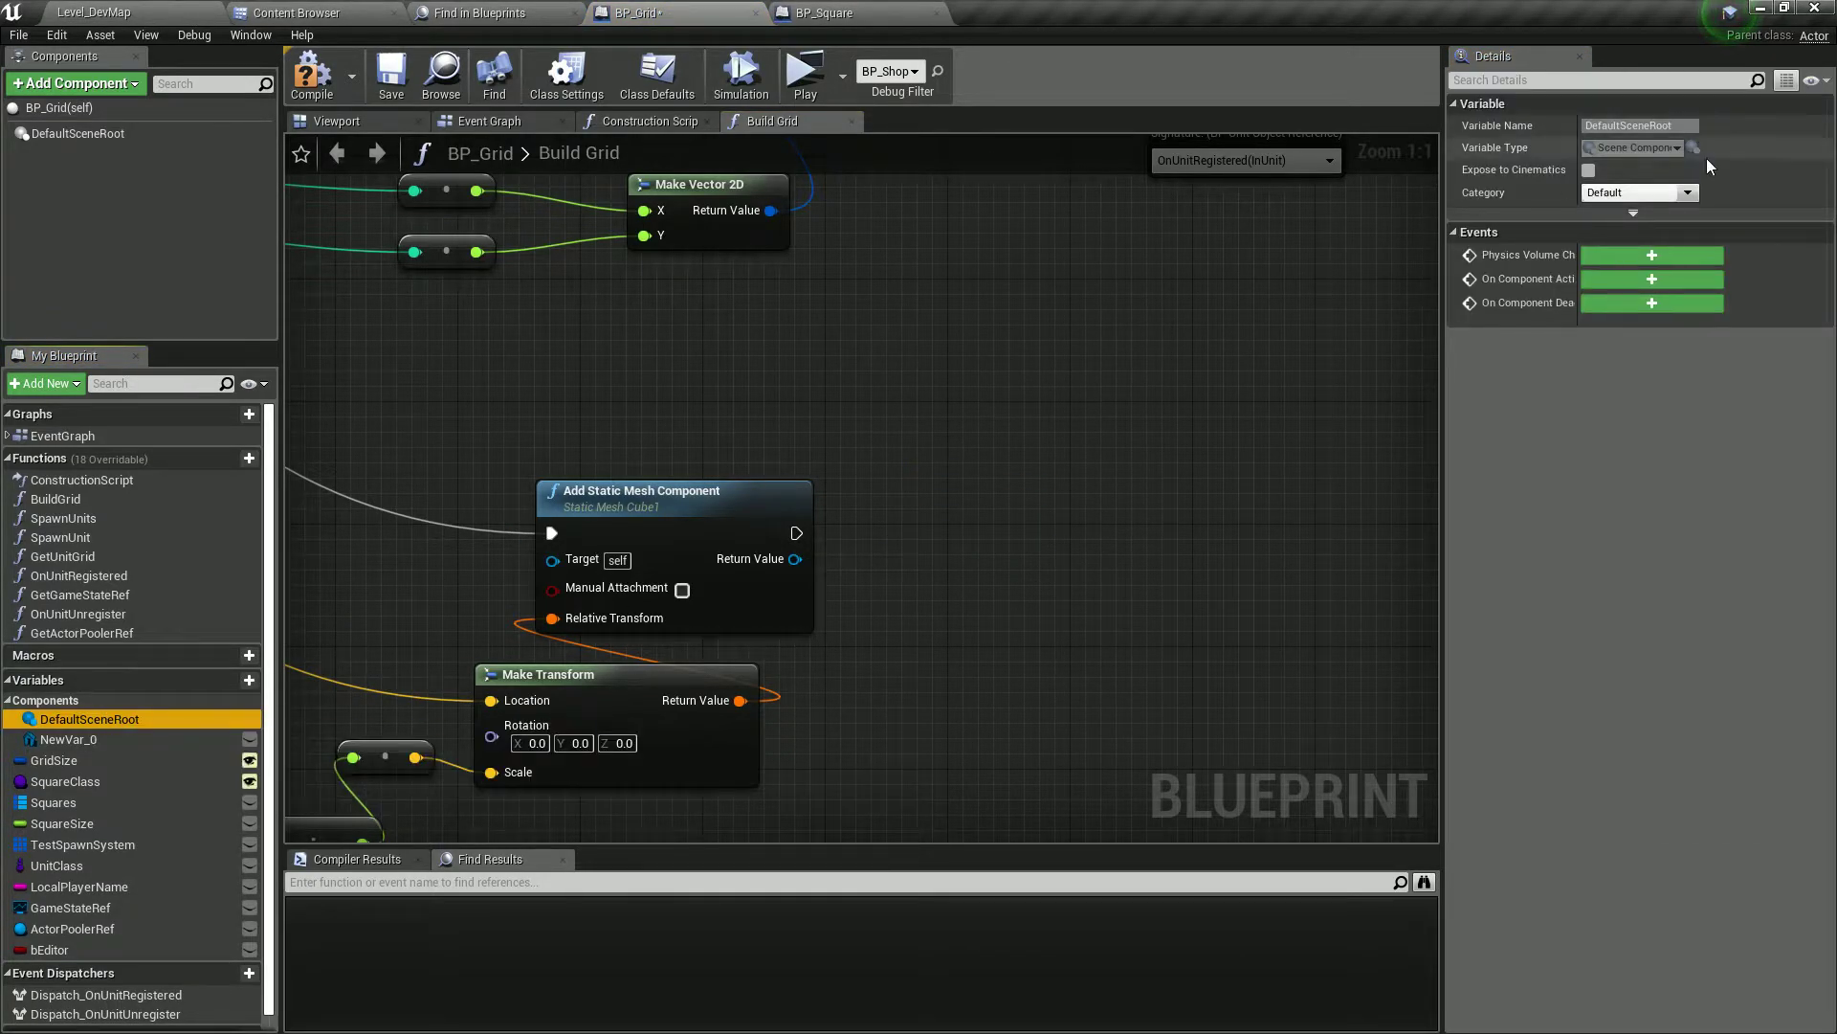
{"action": "left_click", "coordinate": [67, 738]}
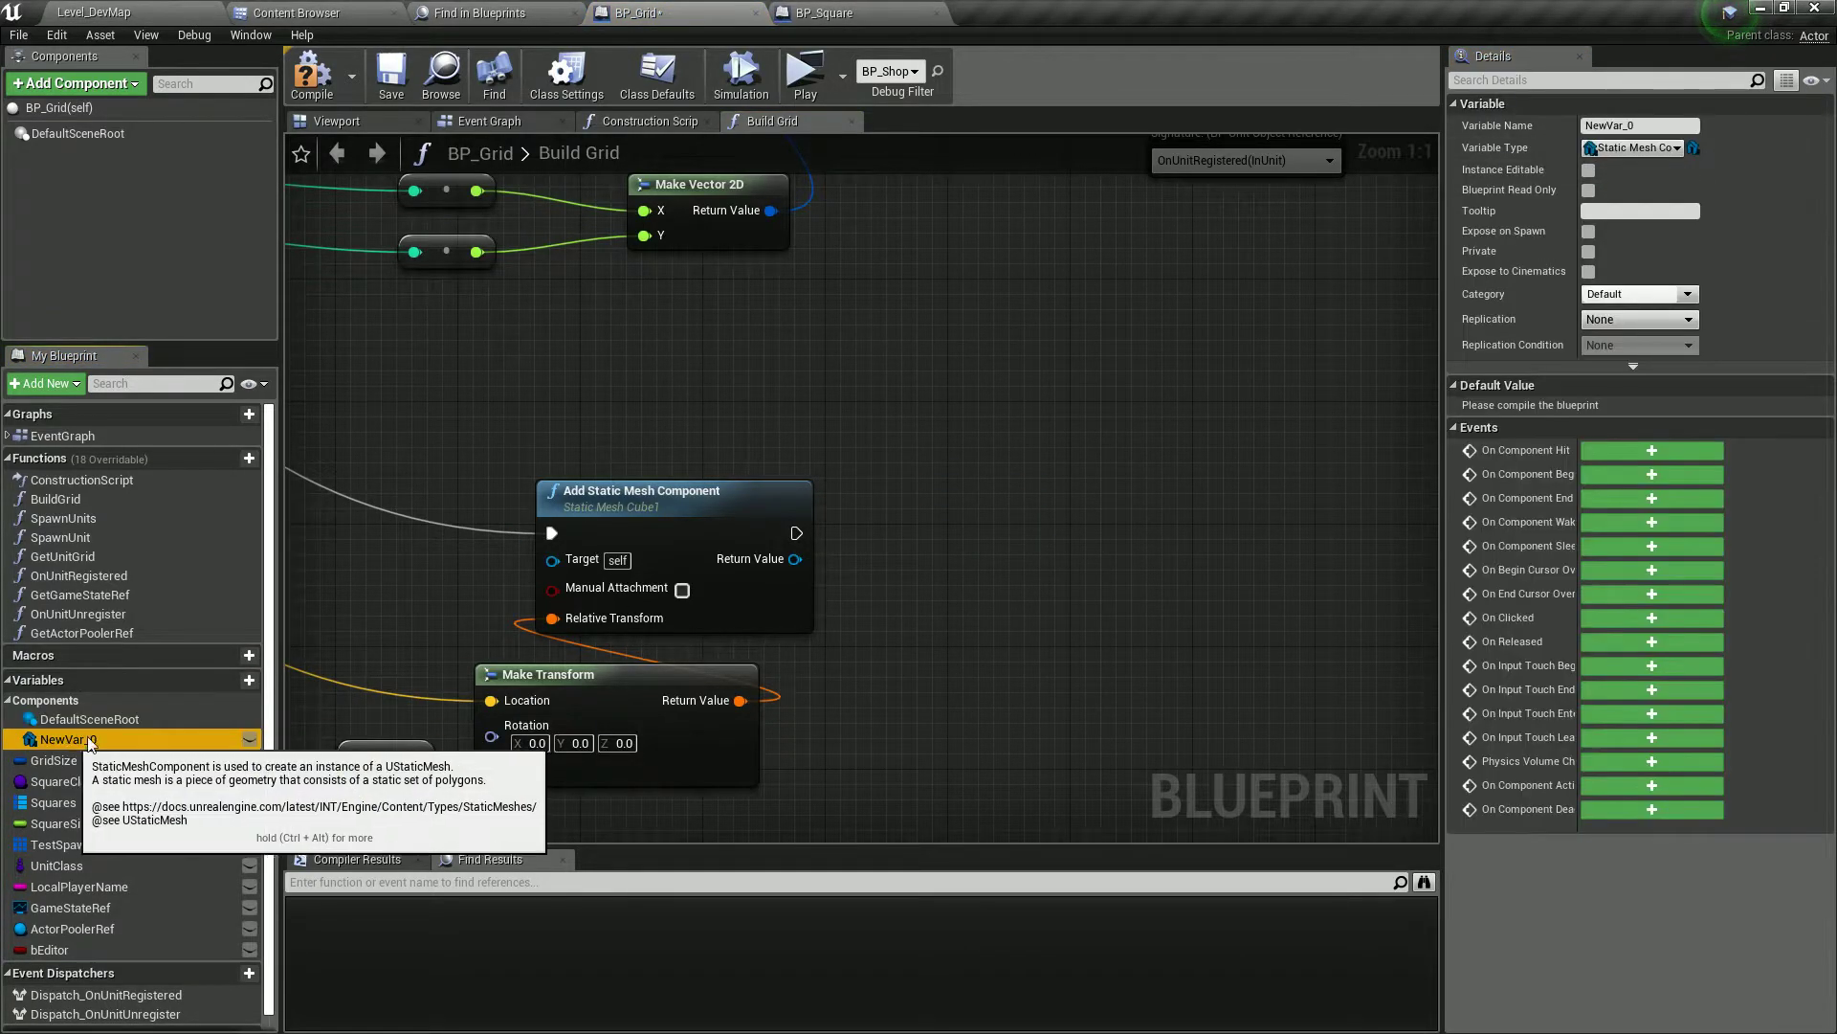
{"action": "left_click", "coordinate": [1670, 149]}
{"action": "left_click", "coordinate": [1692, 151]}
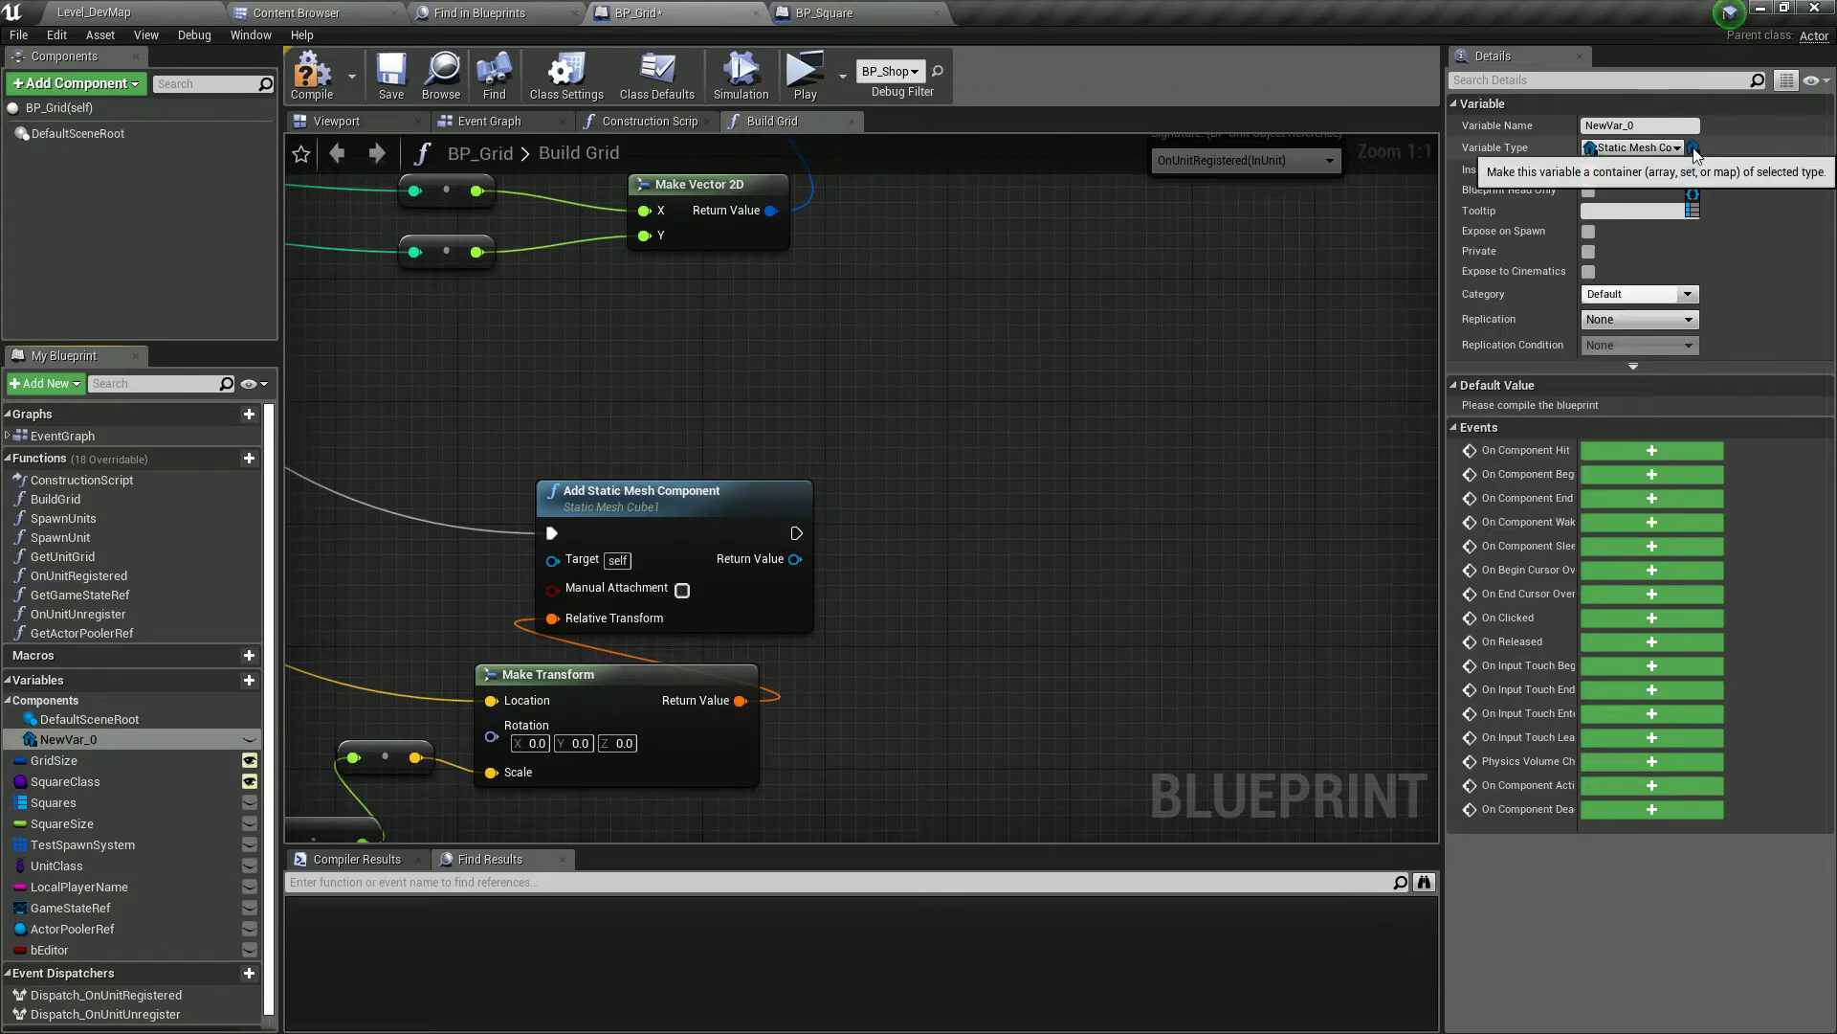
{"action": "left_click", "coordinate": [1693, 210]}
{"action": "double_click", "coordinate": [94, 955]}
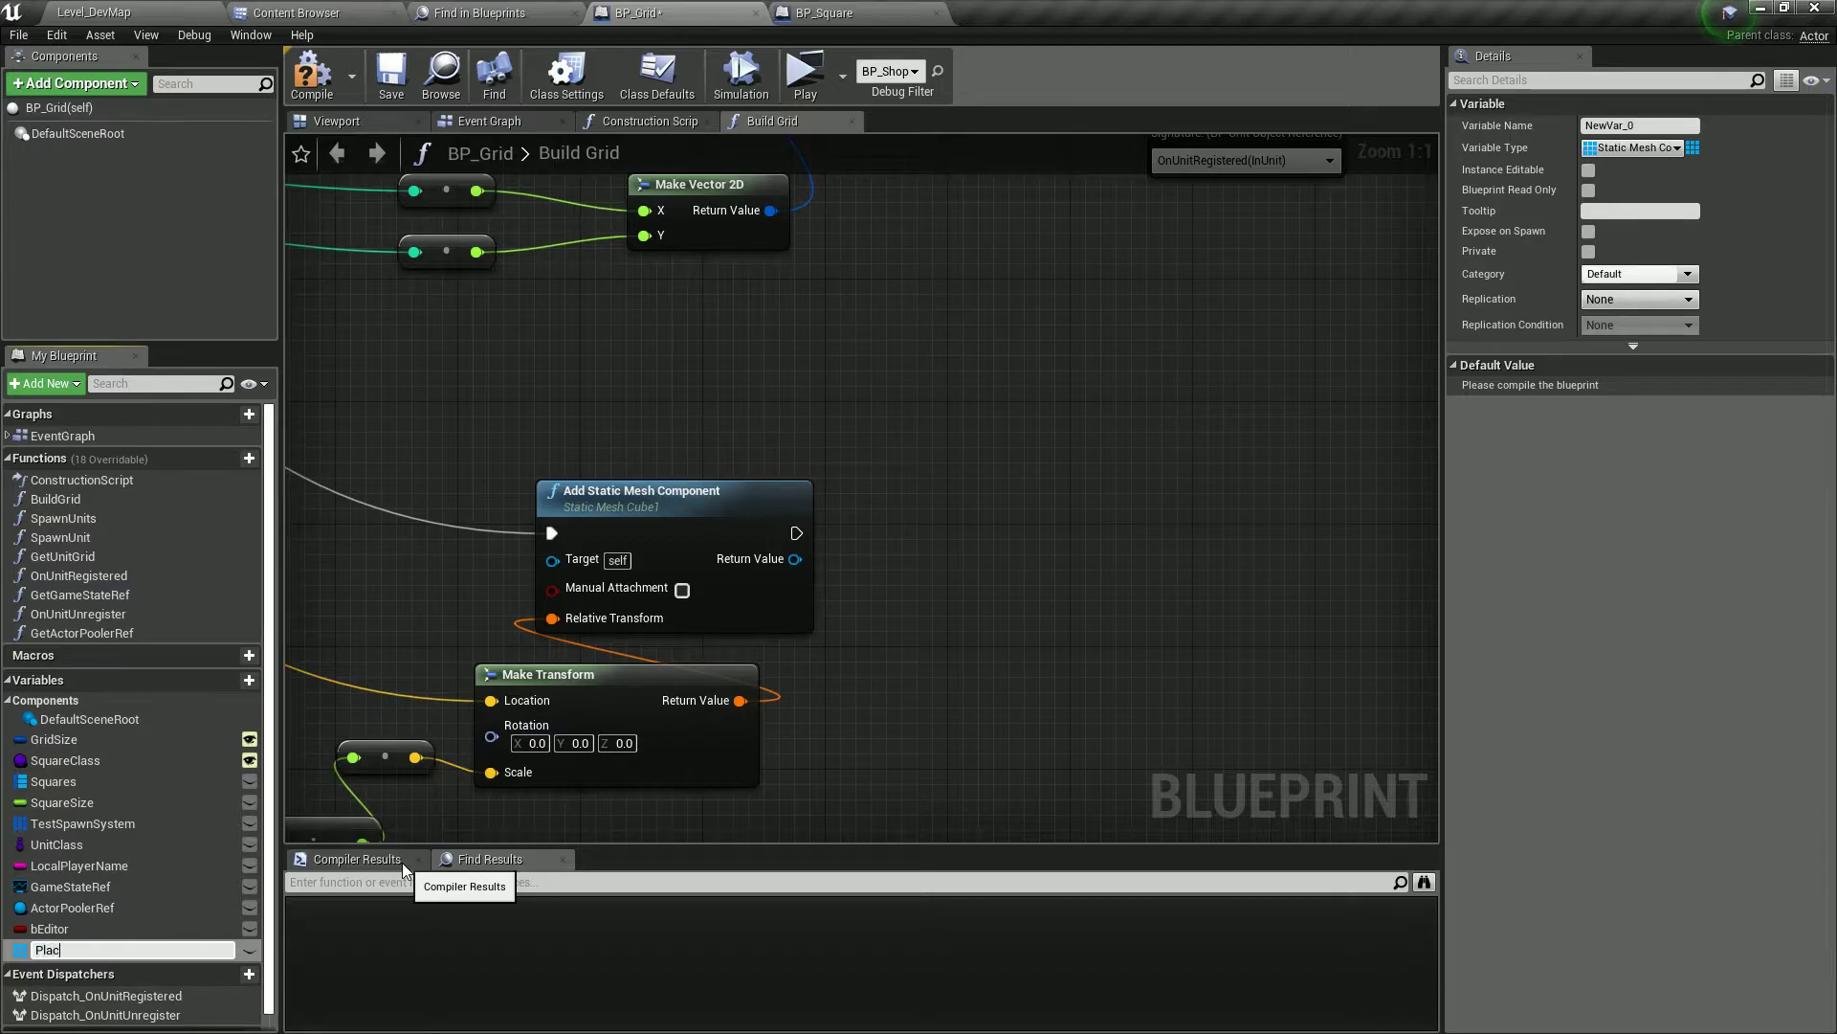
{"action": "type", "text": "cks"}
{"action": "key", "text": "Return"}
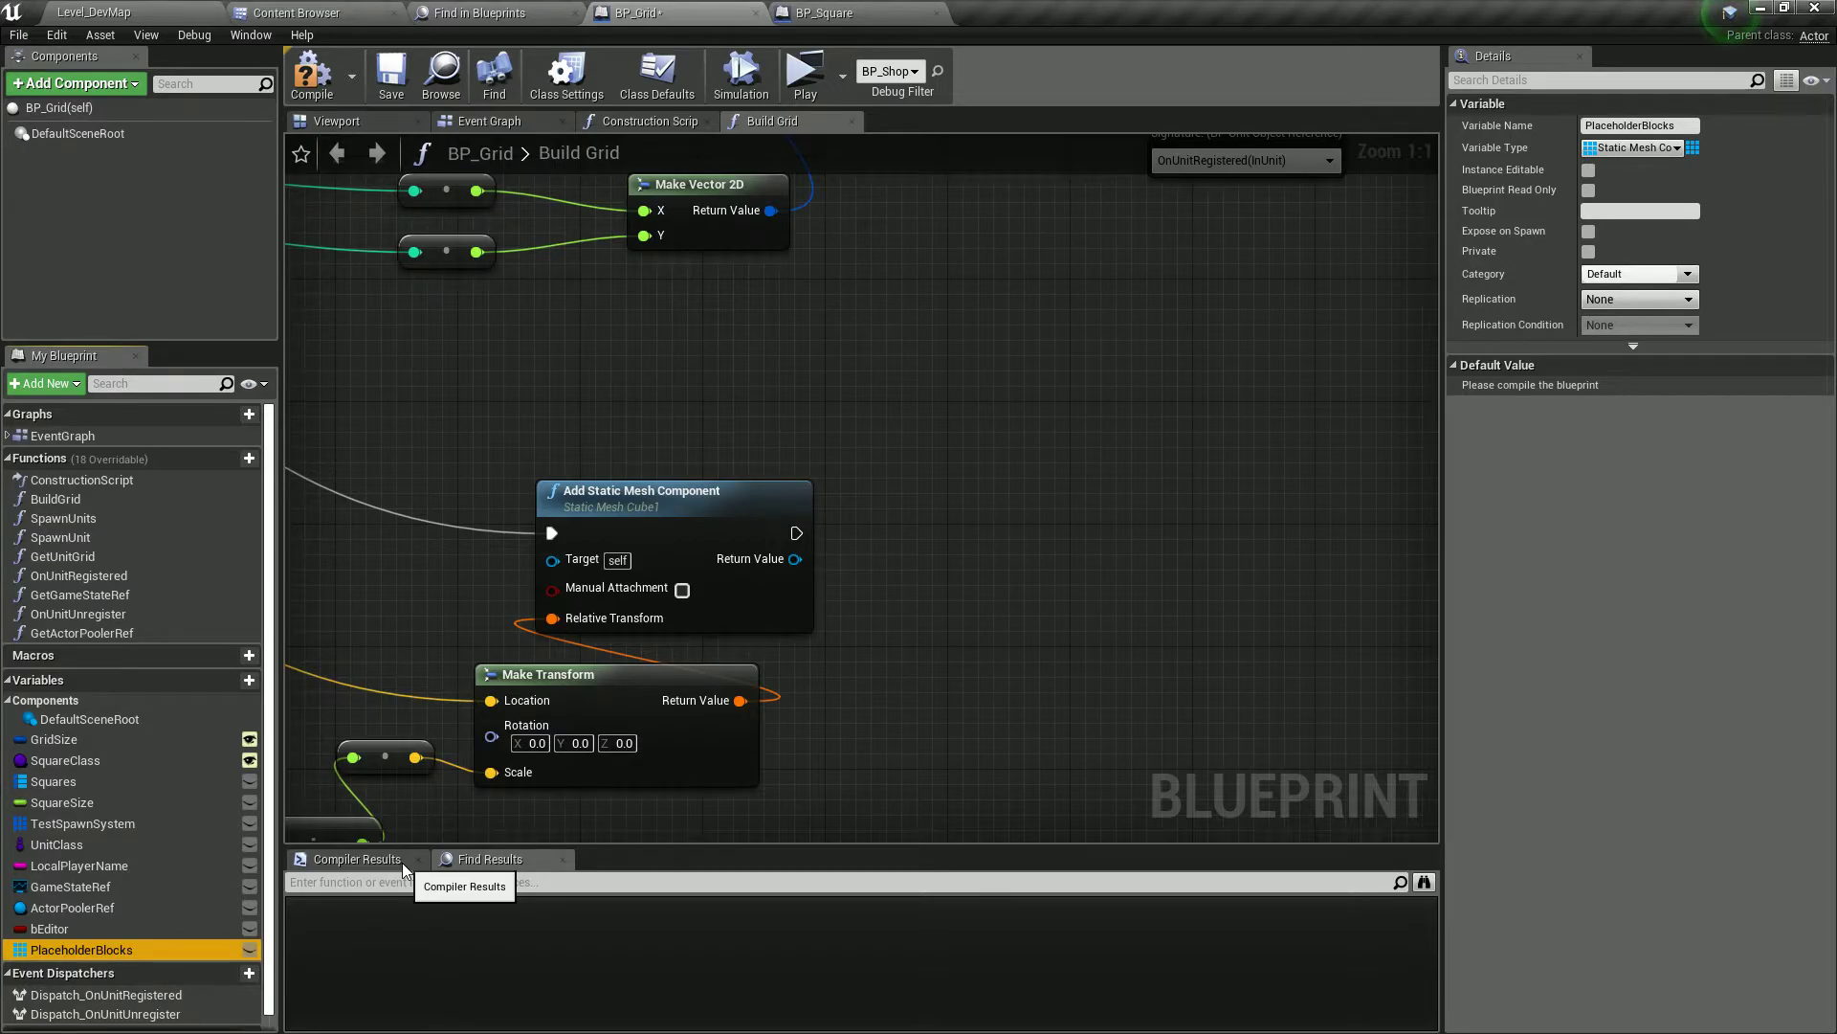
- Add each created static mesh component to the PlaceholderBlocks array with an ADD node following Add Static Mesh Component
{"action": "left_click_drag", "start_coordinate": [160, 950], "coordinate": [1057, 522], "text": "ctrl"}
{"action": "type", "text": "add"}
{"action": "left_click", "coordinate": [1139, 628]}
{"action": "left_click_drag", "start_coordinate": [846, 566], "coordinate": [971, 513]}
{"action": "left_click_drag", "start_coordinate": [796, 533], "coordinate": [963, 517]}
{"action": "left_click_drag", "start_coordinate": [984, 519], "coordinate": [983, 534]}
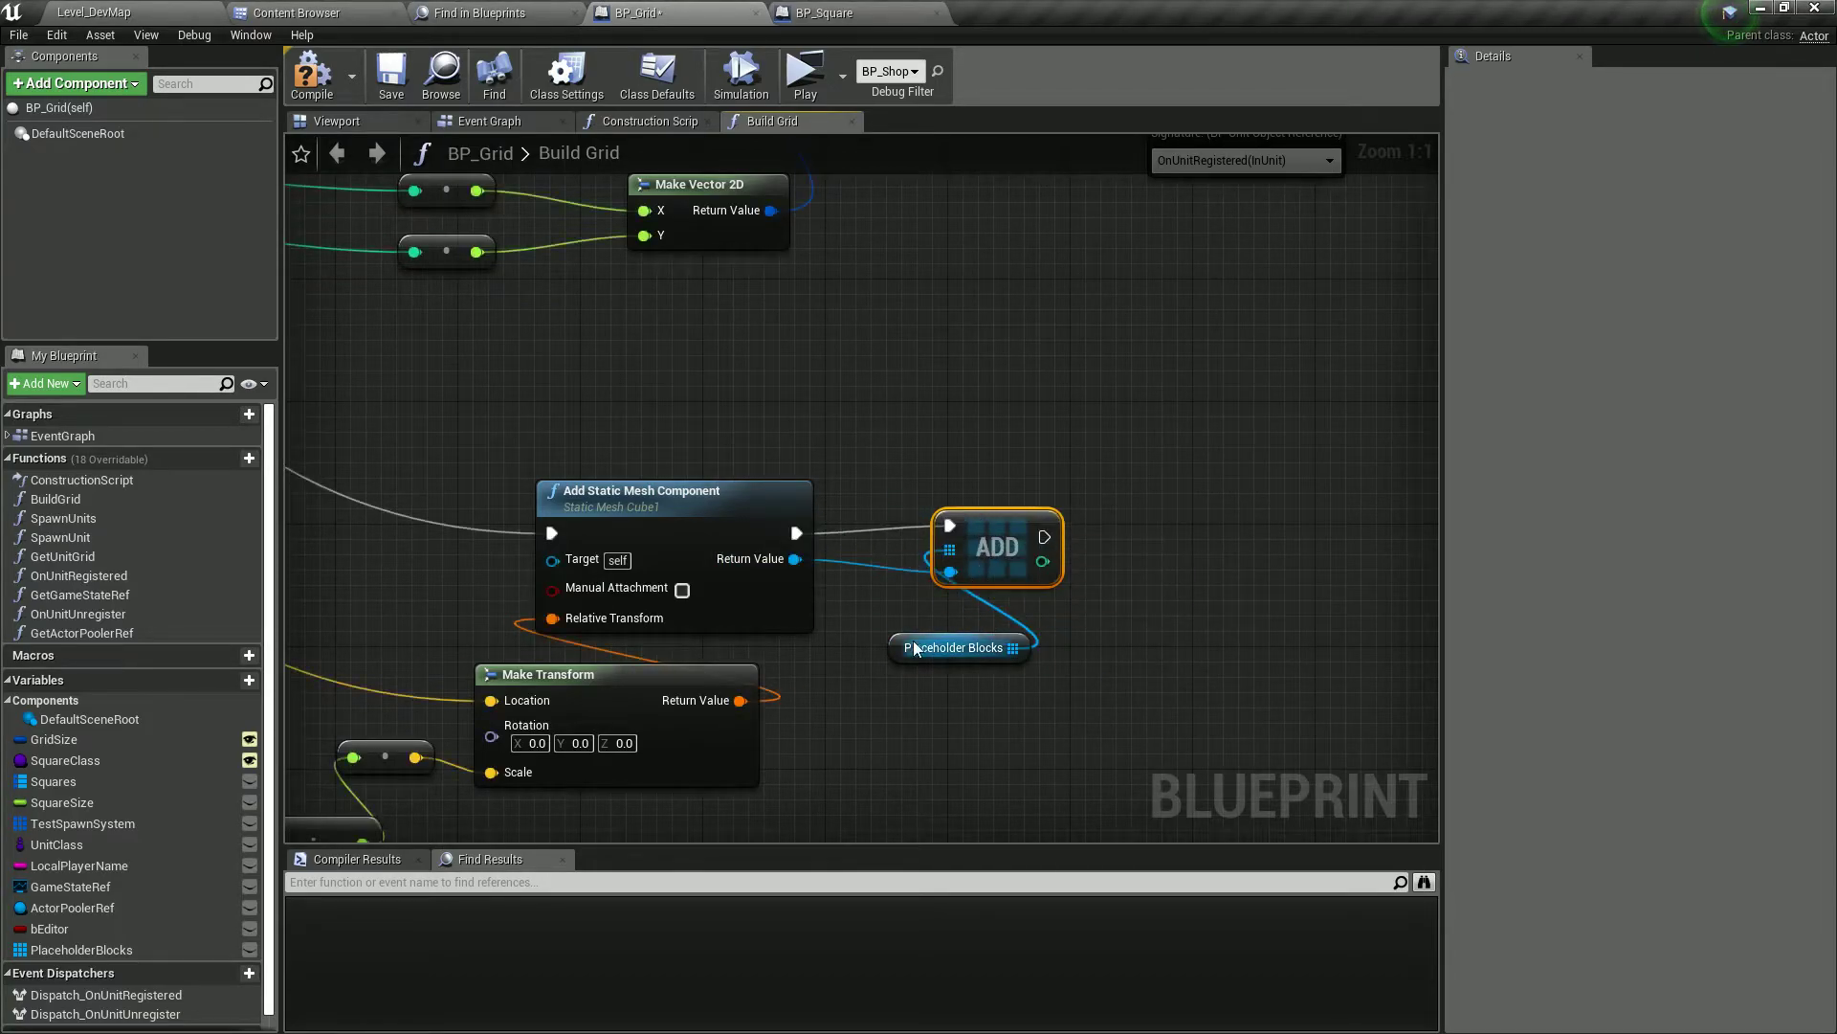
- Place another PlaceholderBlocks getter and connect it to a Reverse for Each Loop node above Add Static Mesh Component
{"action": "left_click_drag", "start_coordinate": [127, 949], "coordinate": [739, 498], "text": "ctrl"}
{"action": "right_click_drag", "start_coordinate": [809, 429], "coordinate": [770, 551]}
{"action": "left_click_drag", "start_coordinate": [798, 642], "coordinate": [940, 528]}
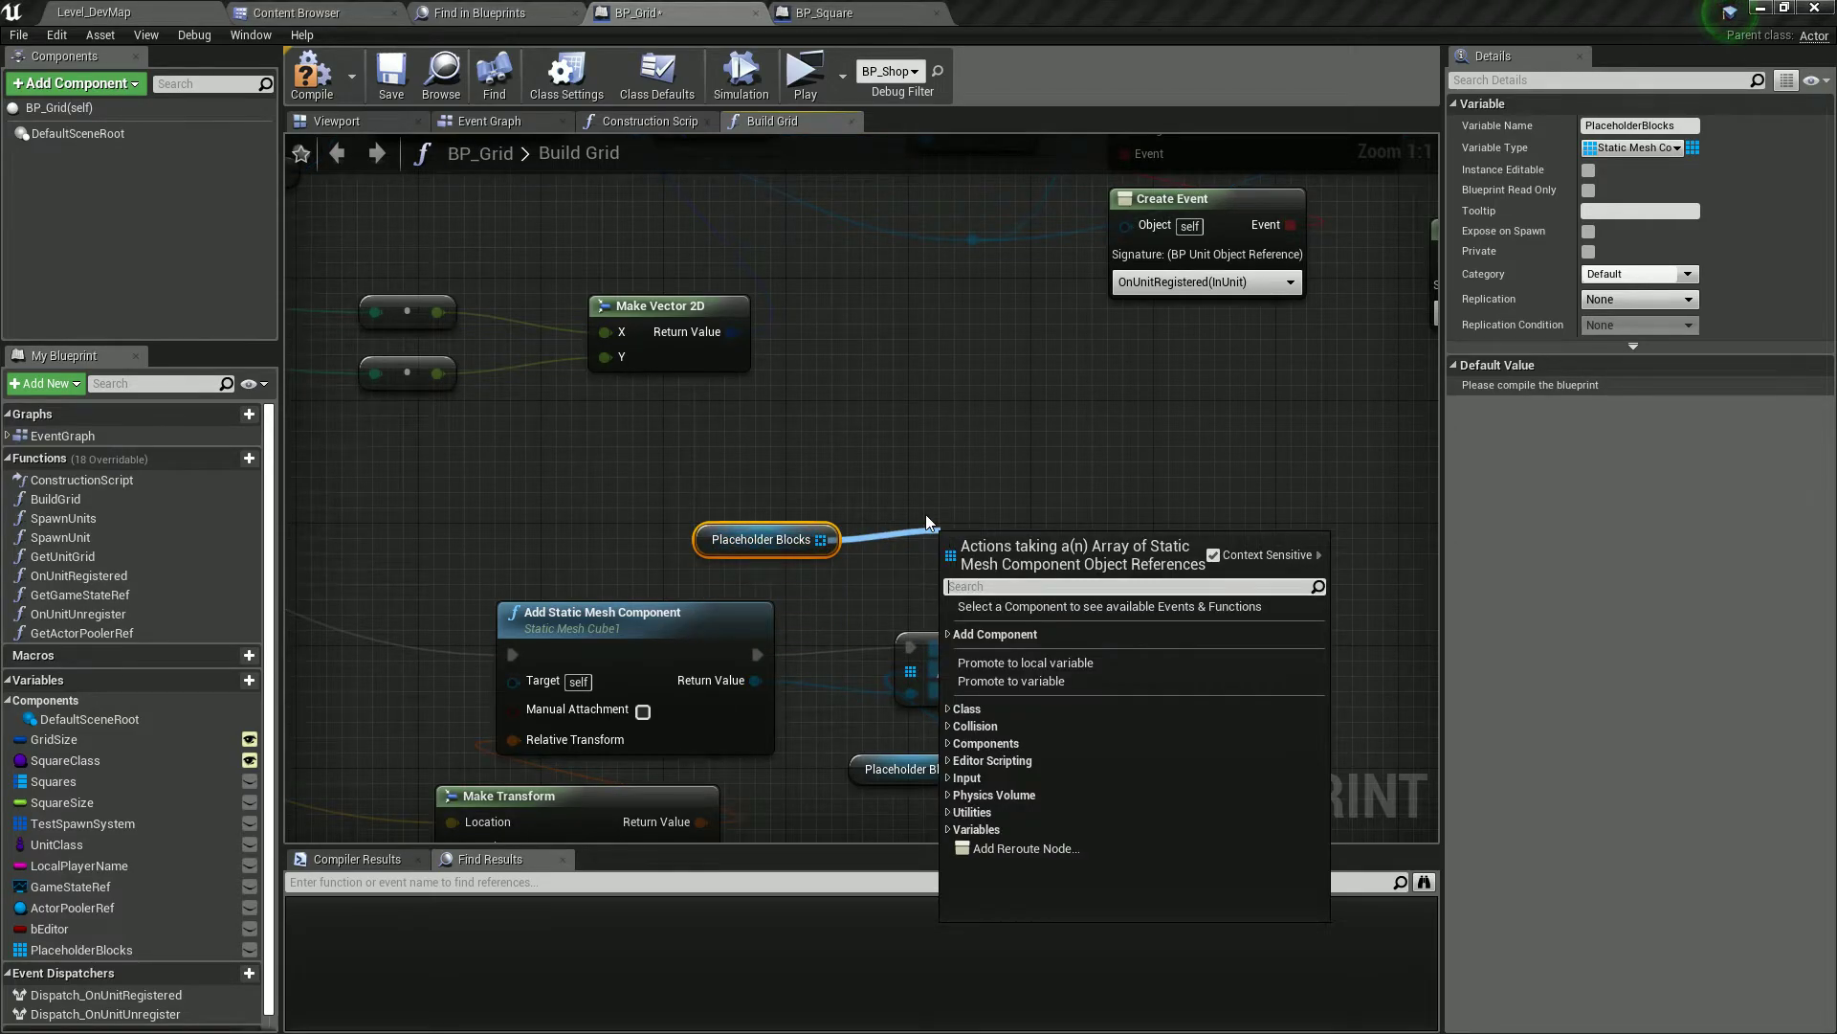
{"action": "type", "text": "reve"}
{"action": "left_click", "coordinate": [1070, 639]}
{"action": "left_click_drag", "start_coordinate": [1052, 542], "coordinate": [974, 465]}
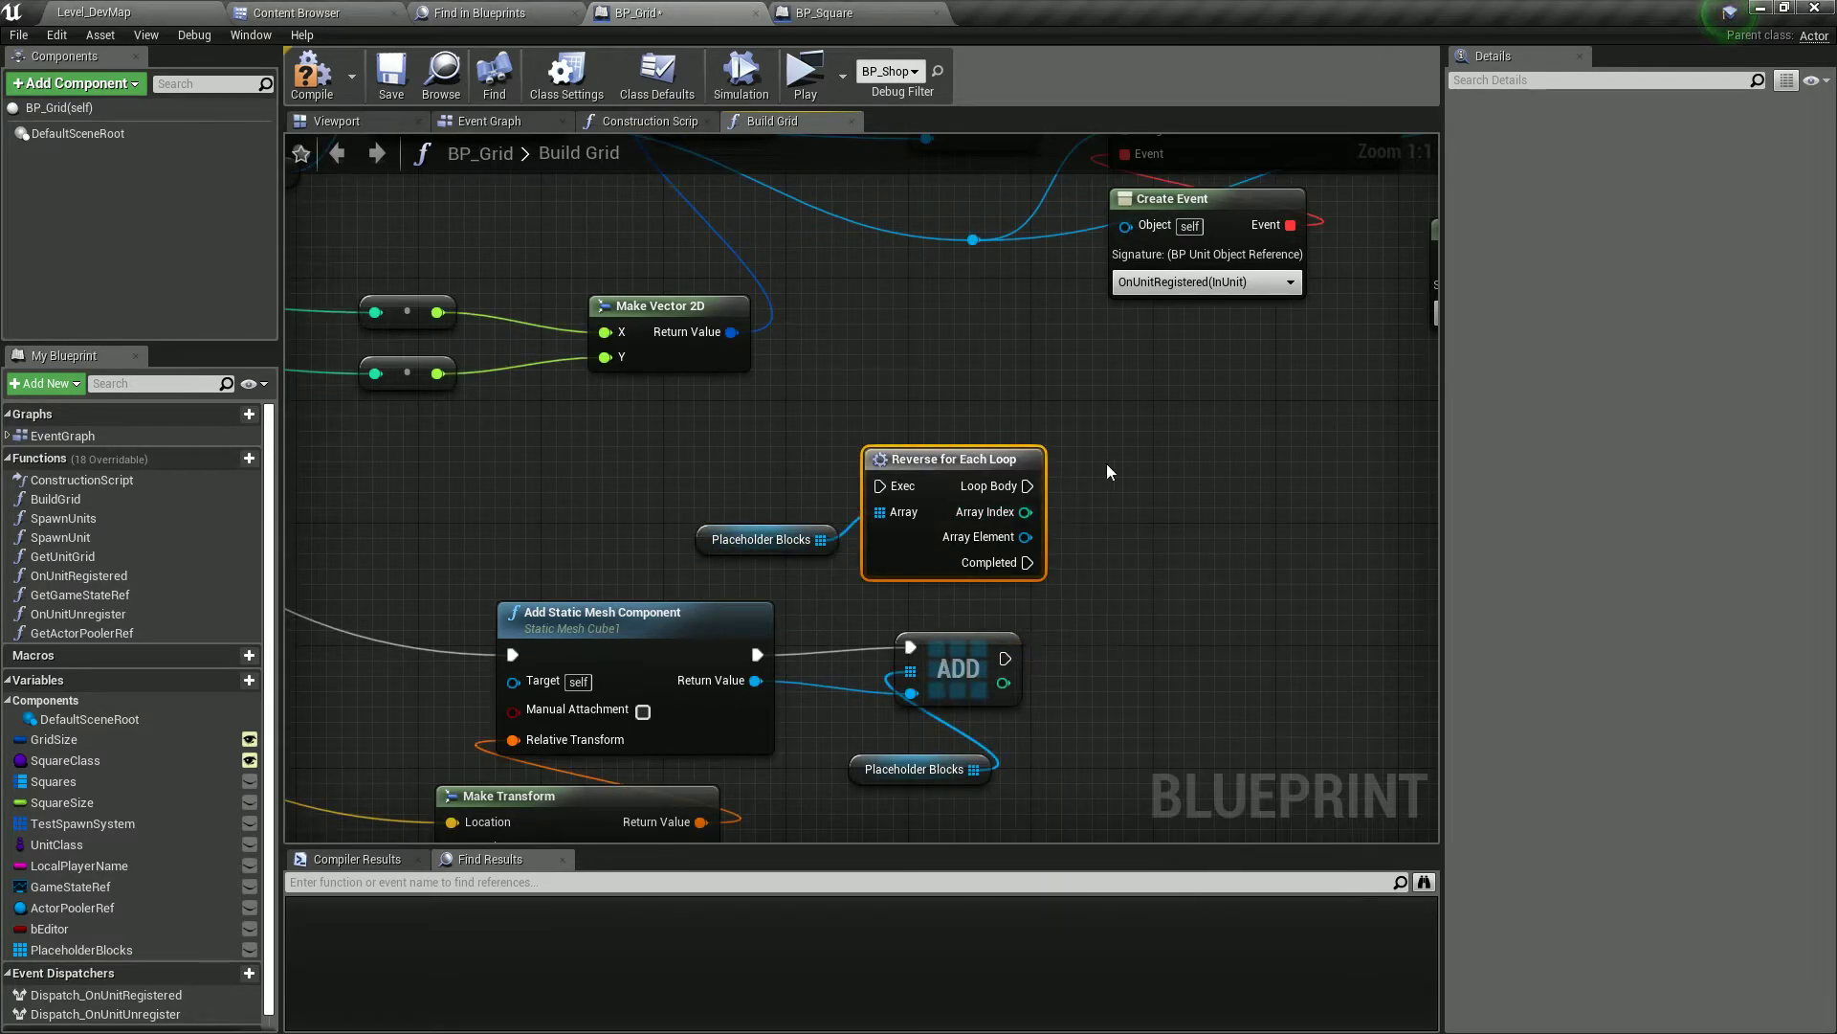
- Add a DestroyComponent node fed by the Array Element of the Reverse for Each Loop
{"action": "right_click_drag", "start_coordinate": [1085, 471], "coordinate": [903, 503]}
{"action": "left_click_drag", "start_coordinate": [842, 568], "coordinate": [945, 555]}
{"action": "type", "text": "destr"}
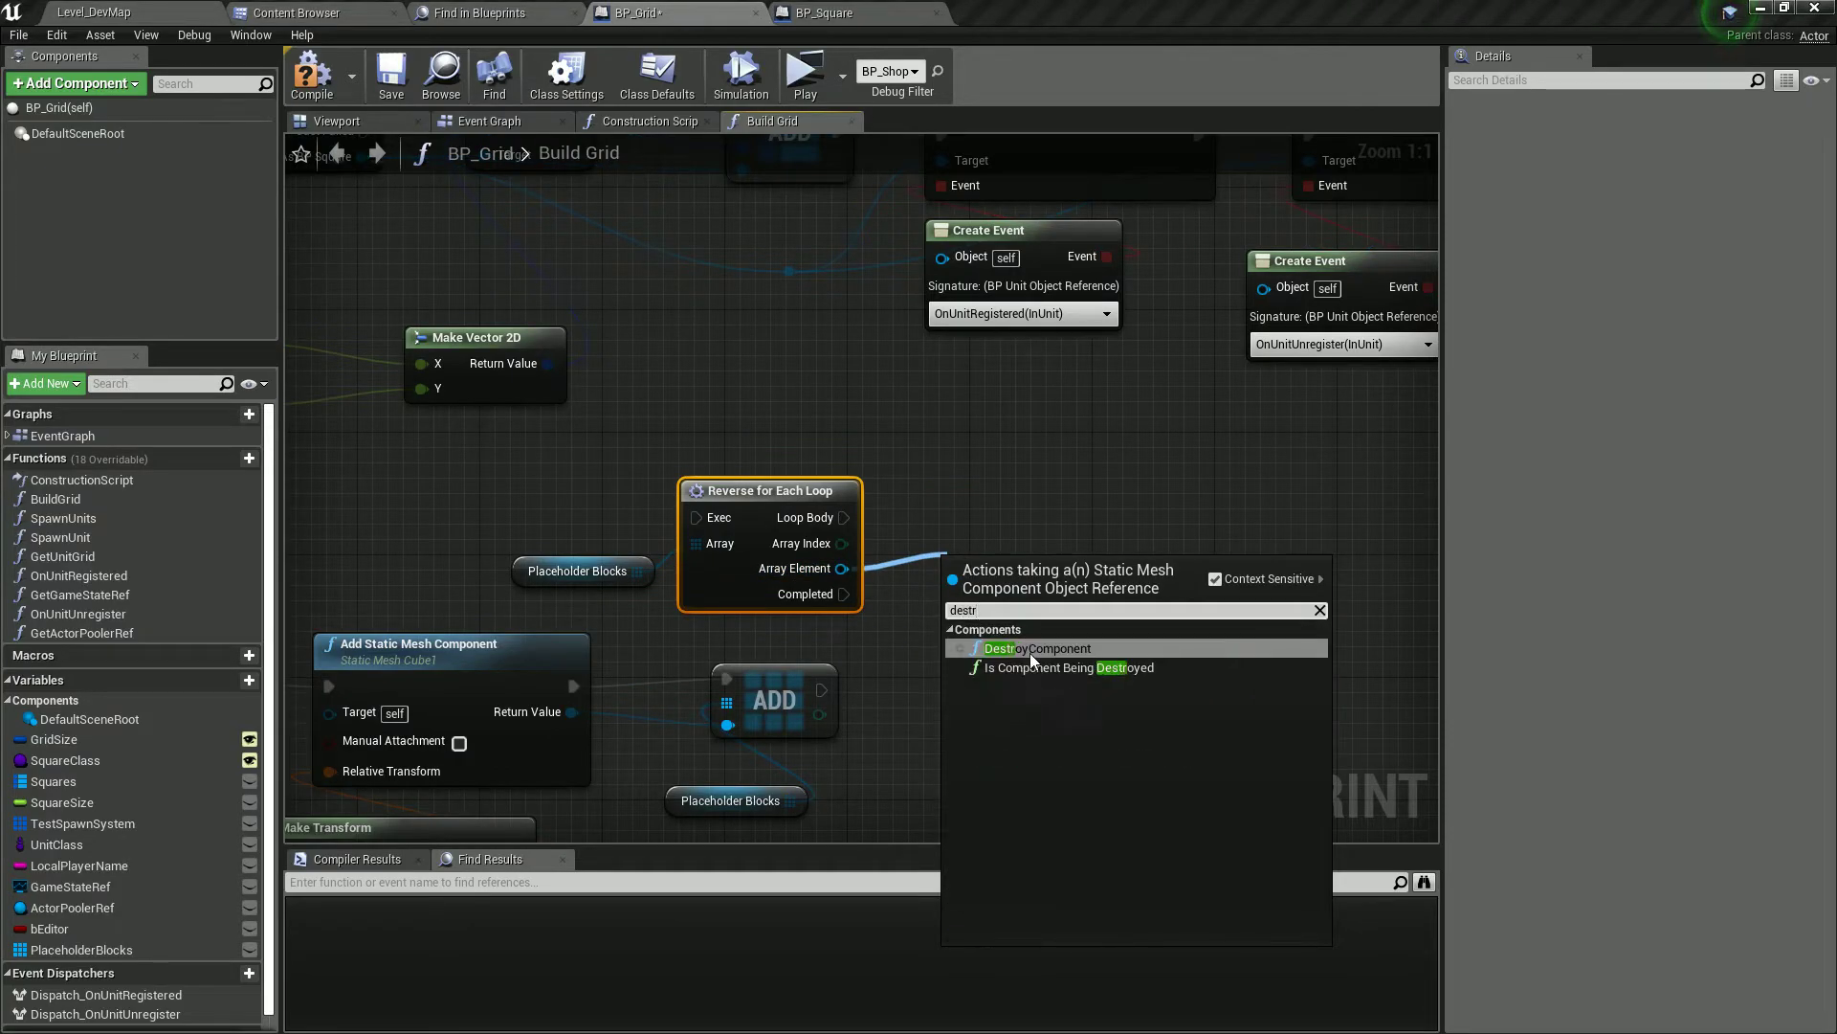
{"action": "left_click", "coordinate": [1034, 648]}
- Move the Placeholder Blocks destroy loop beyond the Dispatch_OnUnitUnregistered bind event and connect that event's execution output to the loop
{"action": "scroll", "coordinate": [744, 610], "scroll_direction": "down", "scroll_amount": 3}
{"action": "left_click_drag", "start_coordinate": [746, 611], "coordinate": [1034, 658]}
{"action": "right_click_drag", "start_coordinate": [1034, 658], "coordinate": [810, 666]}
{"action": "left_click_drag", "start_coordinate": [772, 652], "coordinate": [1318, 632]}
{"action": "left_click_drag", "start_coordinate": [1176, 400], "coordinate": [1141, 638]}
{"action": "right_click_drag", "start_coordinate": [1140, 638], "coordinate": [850, 644]}
{"action": "left_click_drag", "start_coordinate": [887, 623], "coordinate": [1093, 393]}
{"action": "left_click", "coordinate": [777, 607]}
{"action": "right_click_drag", "start_coordinate": [777, 607], "coordinate": [1417, 412]}
- Set the Add Static Mesh Component node's material to MI_LowGray, taken from the StaticMesh in BP_Square
{"action": "scroll", "coordinate": [996, 652], "scroll_direction": "up", "scroll_amount": 3}
{"action": "right_click_drag", "start_coordinate": [997, 651], "coordinate": [631, 521]}
{"action": "left_click", "coordinate": [989, 370]}
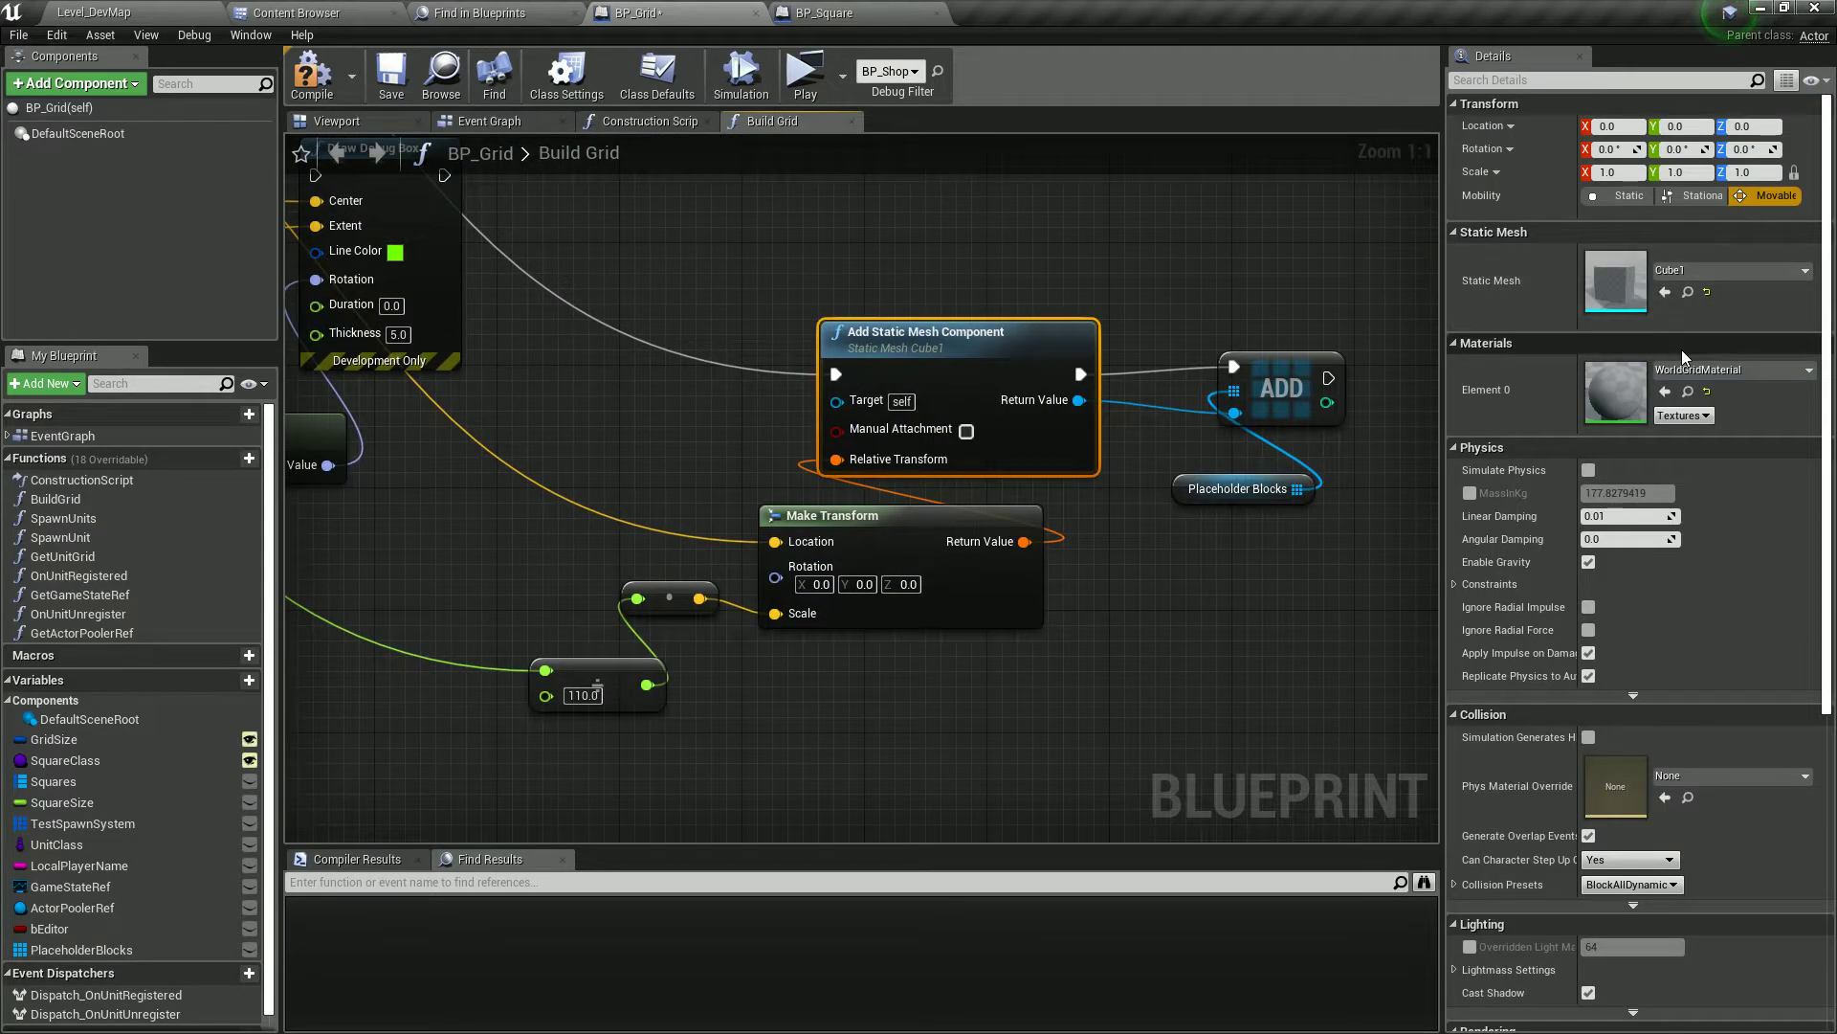
{"action": "left_click", "coordinate": [1713, 369]}
{"action": "type", "text": "w"}
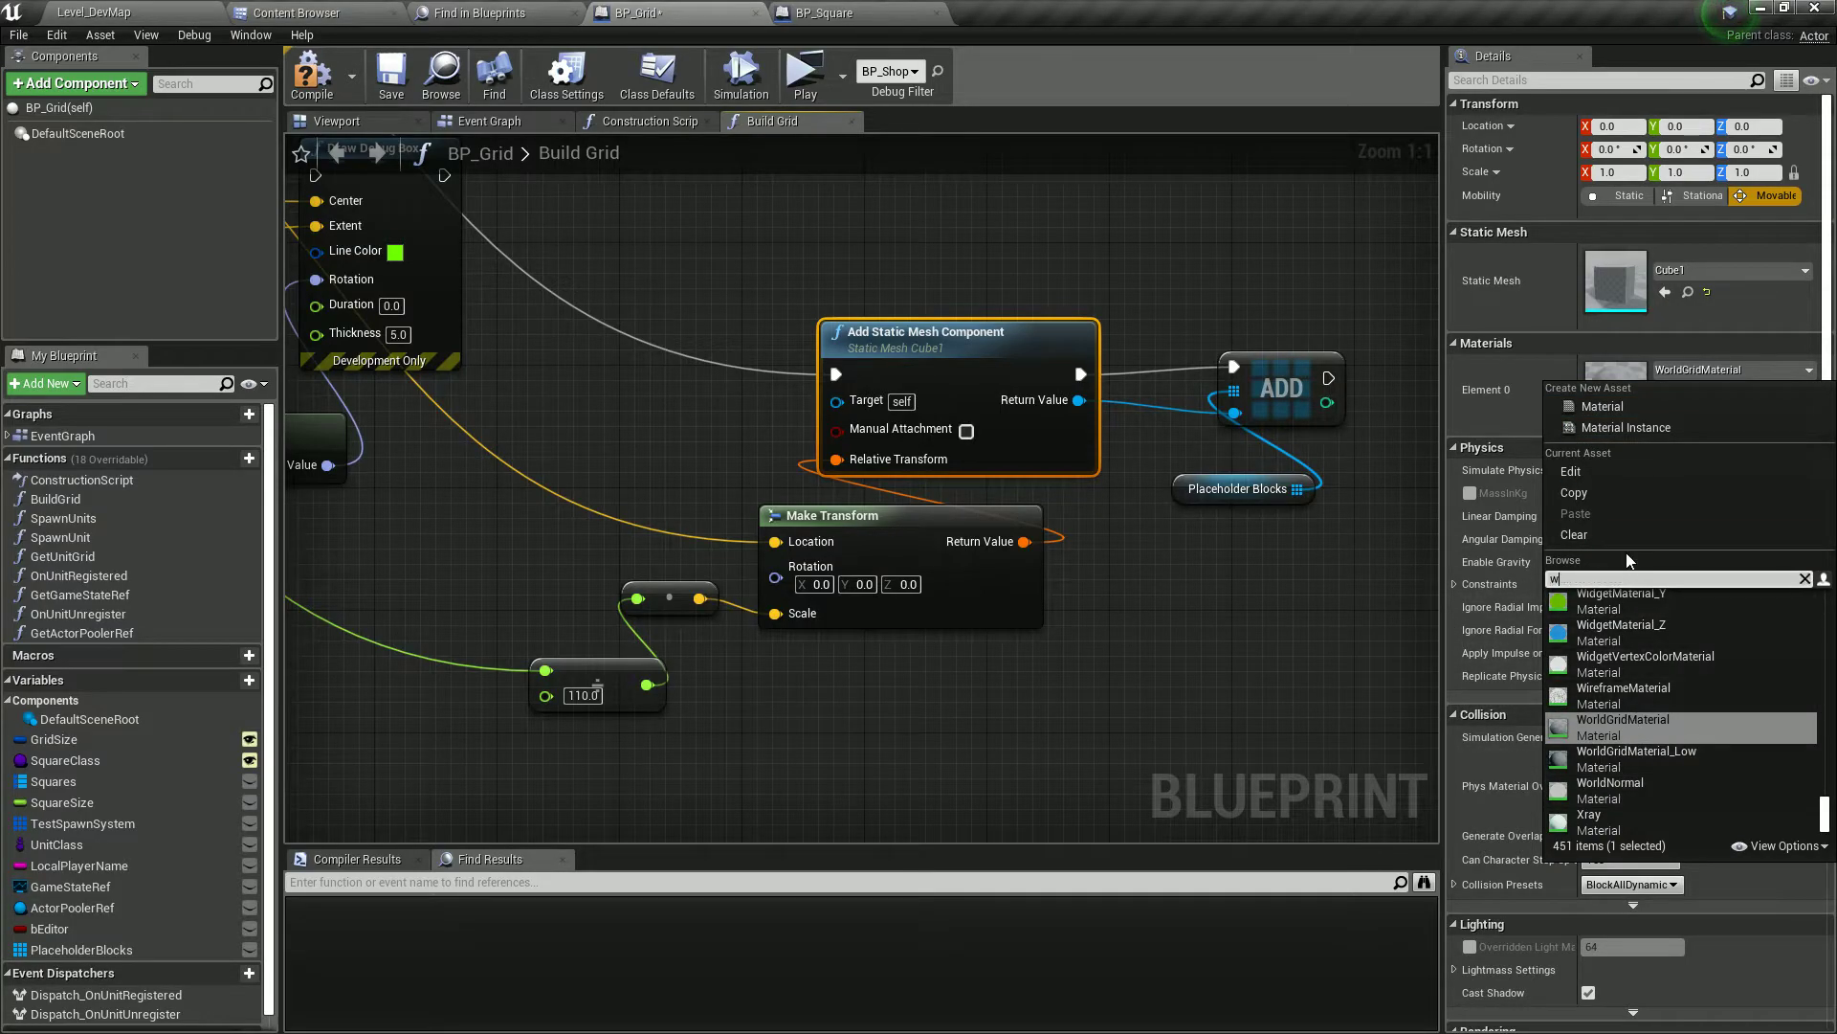
{"action": "type", "text": "hi"}
{"action": "left_click", "coordinate": [878, 5]}
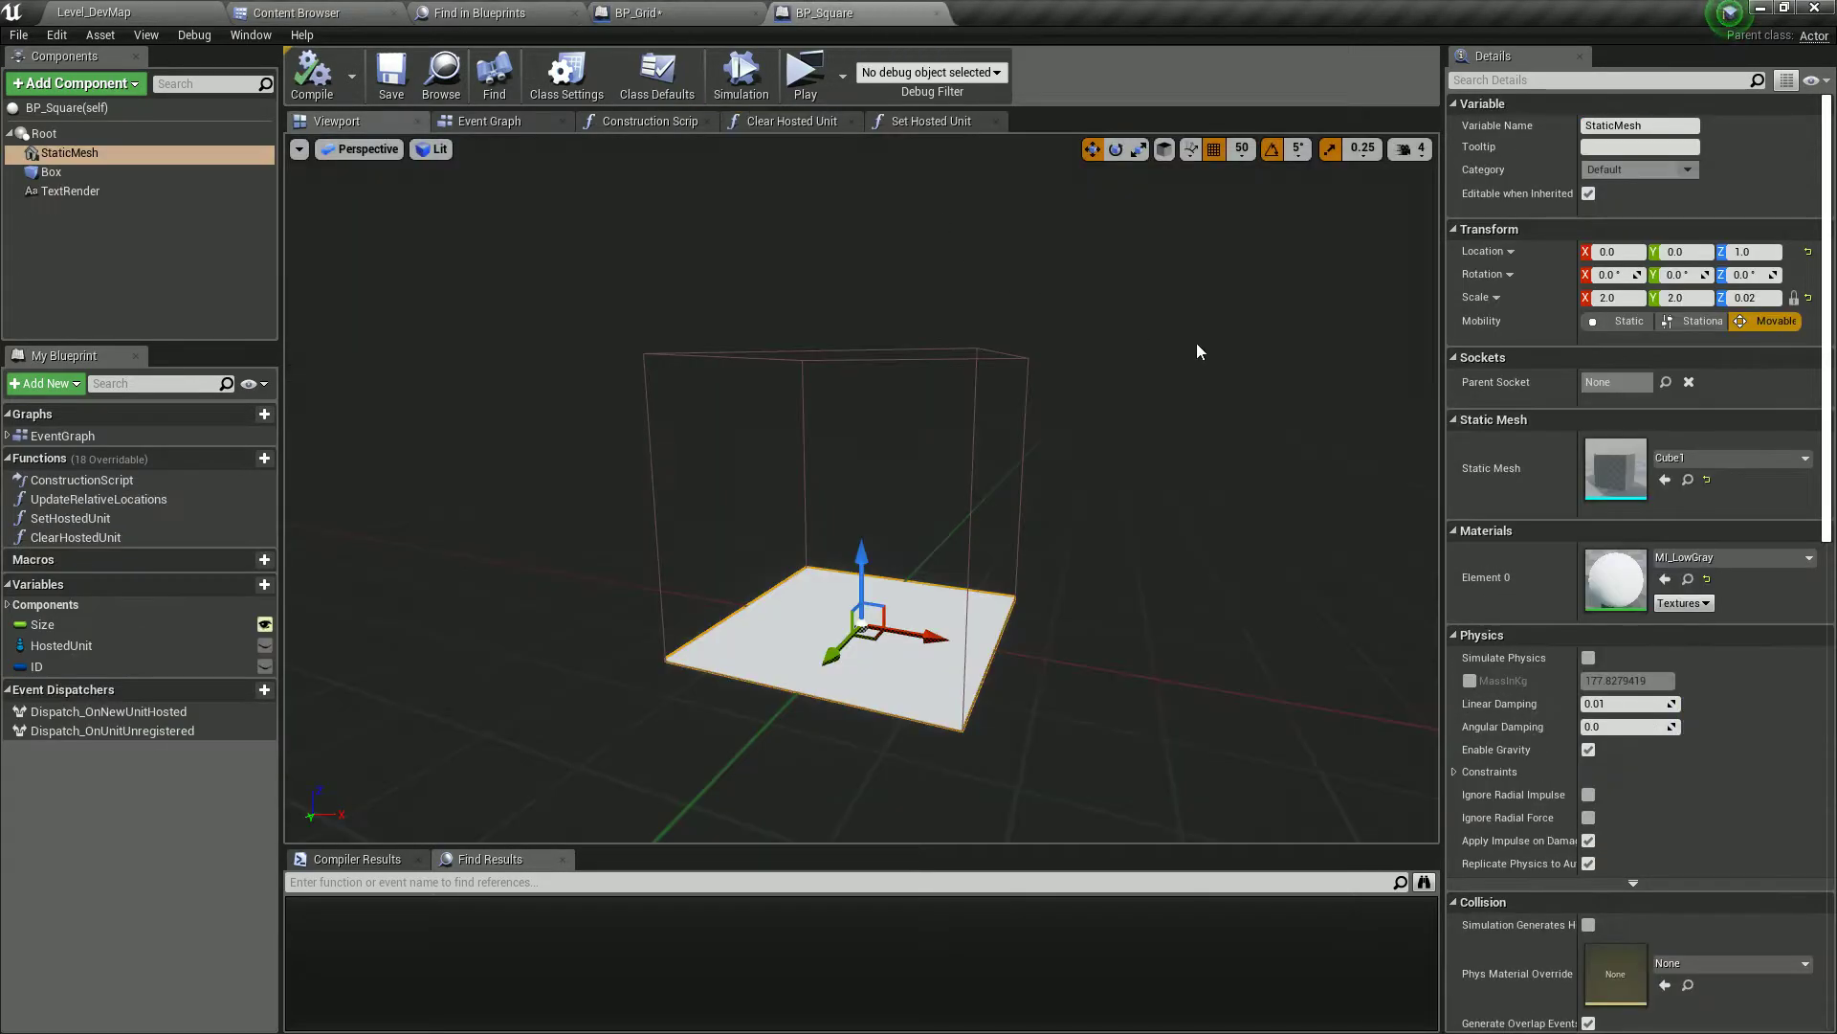
{"action": "left_click", "coordinate": [1688, 579]}
{"action": "left_click", "coordinate": [730, 9]}
{"action": "left_click", "coordinate": [1665, 391]}
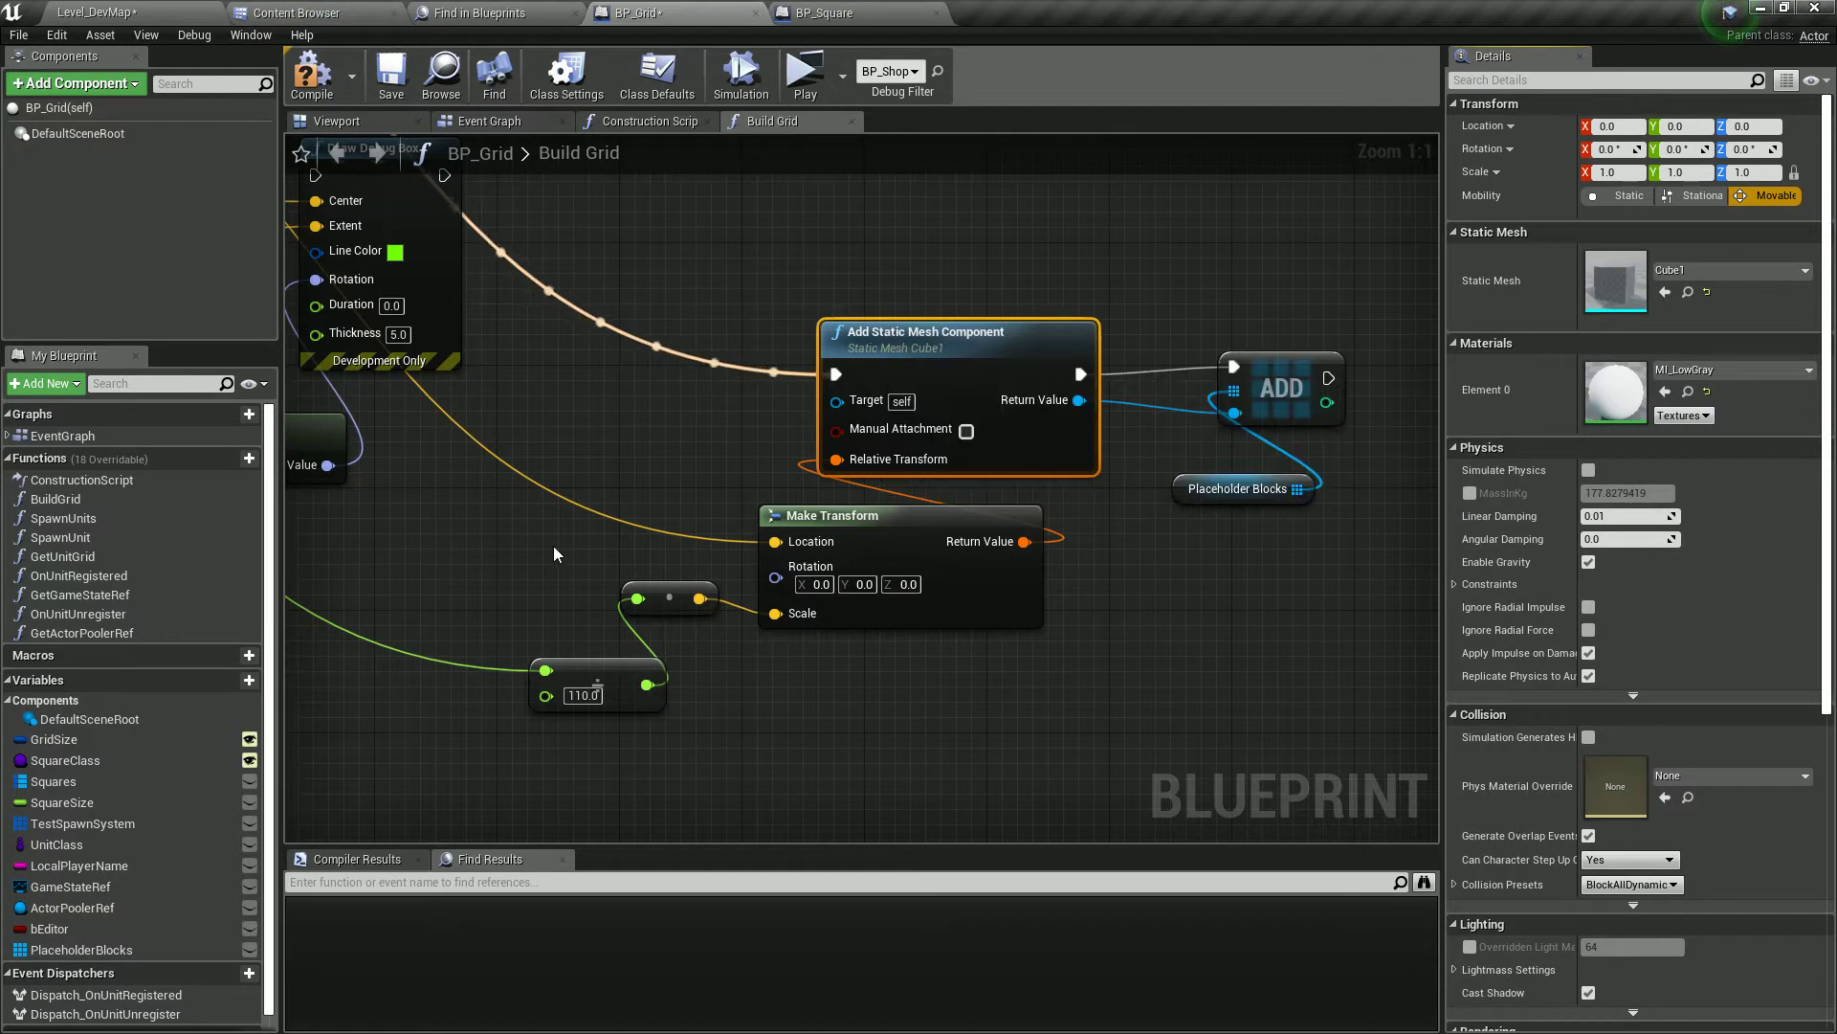
- Feed Make Transform's Scale from a Make Vector whose X and Y come from the division by 110.0
{"action": "right_click_drag", "start_coordinate": [518, 567], "coordinate": [680, 564]}
{"action": "left_click_drag", "start_coordinate": [645, 571], "coordinate": [850, 691]}
{"action": "left_click_drag", "start_coordinate": [831, 601], "coordinate": [817, 631]}
{"action": "left_click", "coordinate": [914, 693]}
{"action": "left_click_drag", "start_coordinate": [937, 611], "coordinate": [946, 684]}
{"action": "left_click", "coordinate": [1019, 651]}
- Delete the leftover float-to-vector conversion node and set the Make Vector's Z to 0.1
{"action": "right_click_drag", "start_coordinate": [794, 712], "coordinate": [794, 676]}
{"action": "mouse_move", "coordinate": [794, 675]}
{"action": "left_mouse_down"}
{"action": "mouse_move", "coordinate": [878, 689]}
{"action": "mouse_move", "coordinate": [795, 679]}
{"action": "left_mouse_up"}
{"action": "left_click", "coordinate": [823, 597]}
{"action": "key", "text": "Delete"}
{"action": "left_click", "coordinate": [913, 737]}
{"action": "type", "text": "0.1"}
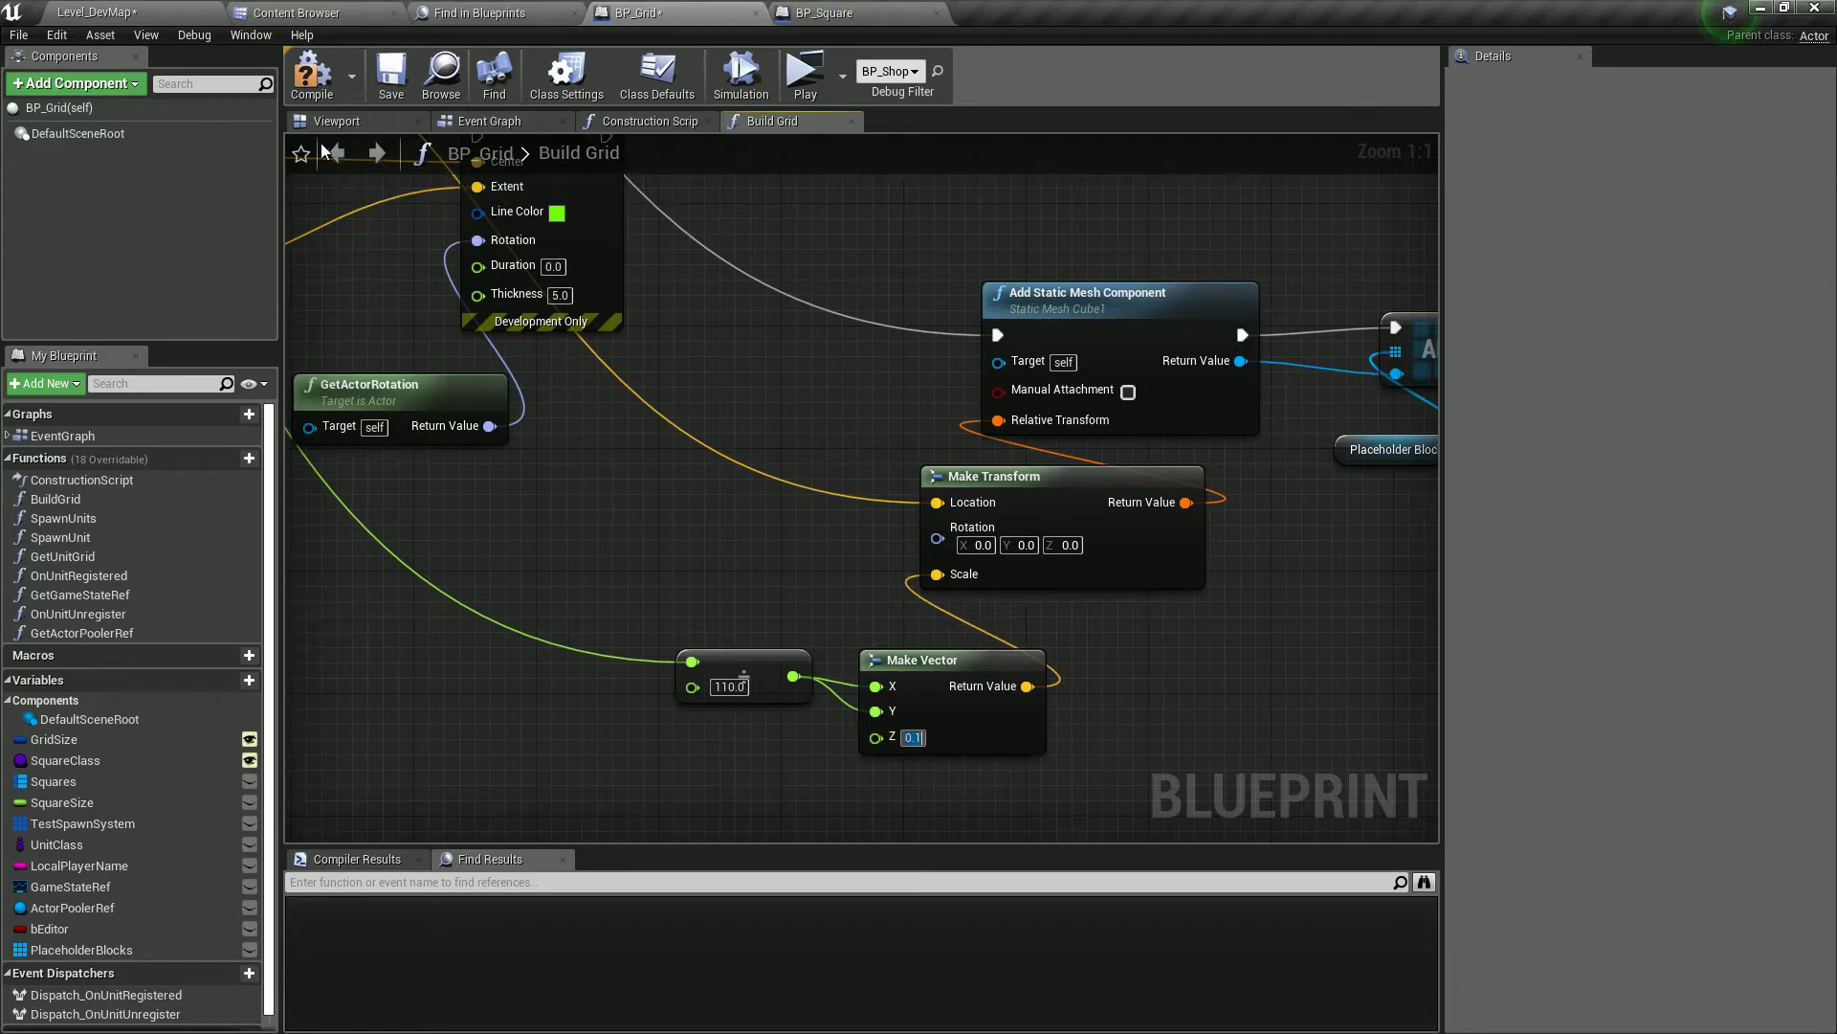
- Save the BP_Grid blueprint, view the placeholder squares in Level_DevMap, and save the level
{"action": "left_click", "coordinate": [330, 121]}
{"action": "left_click", "coordinate": [388, 81]}
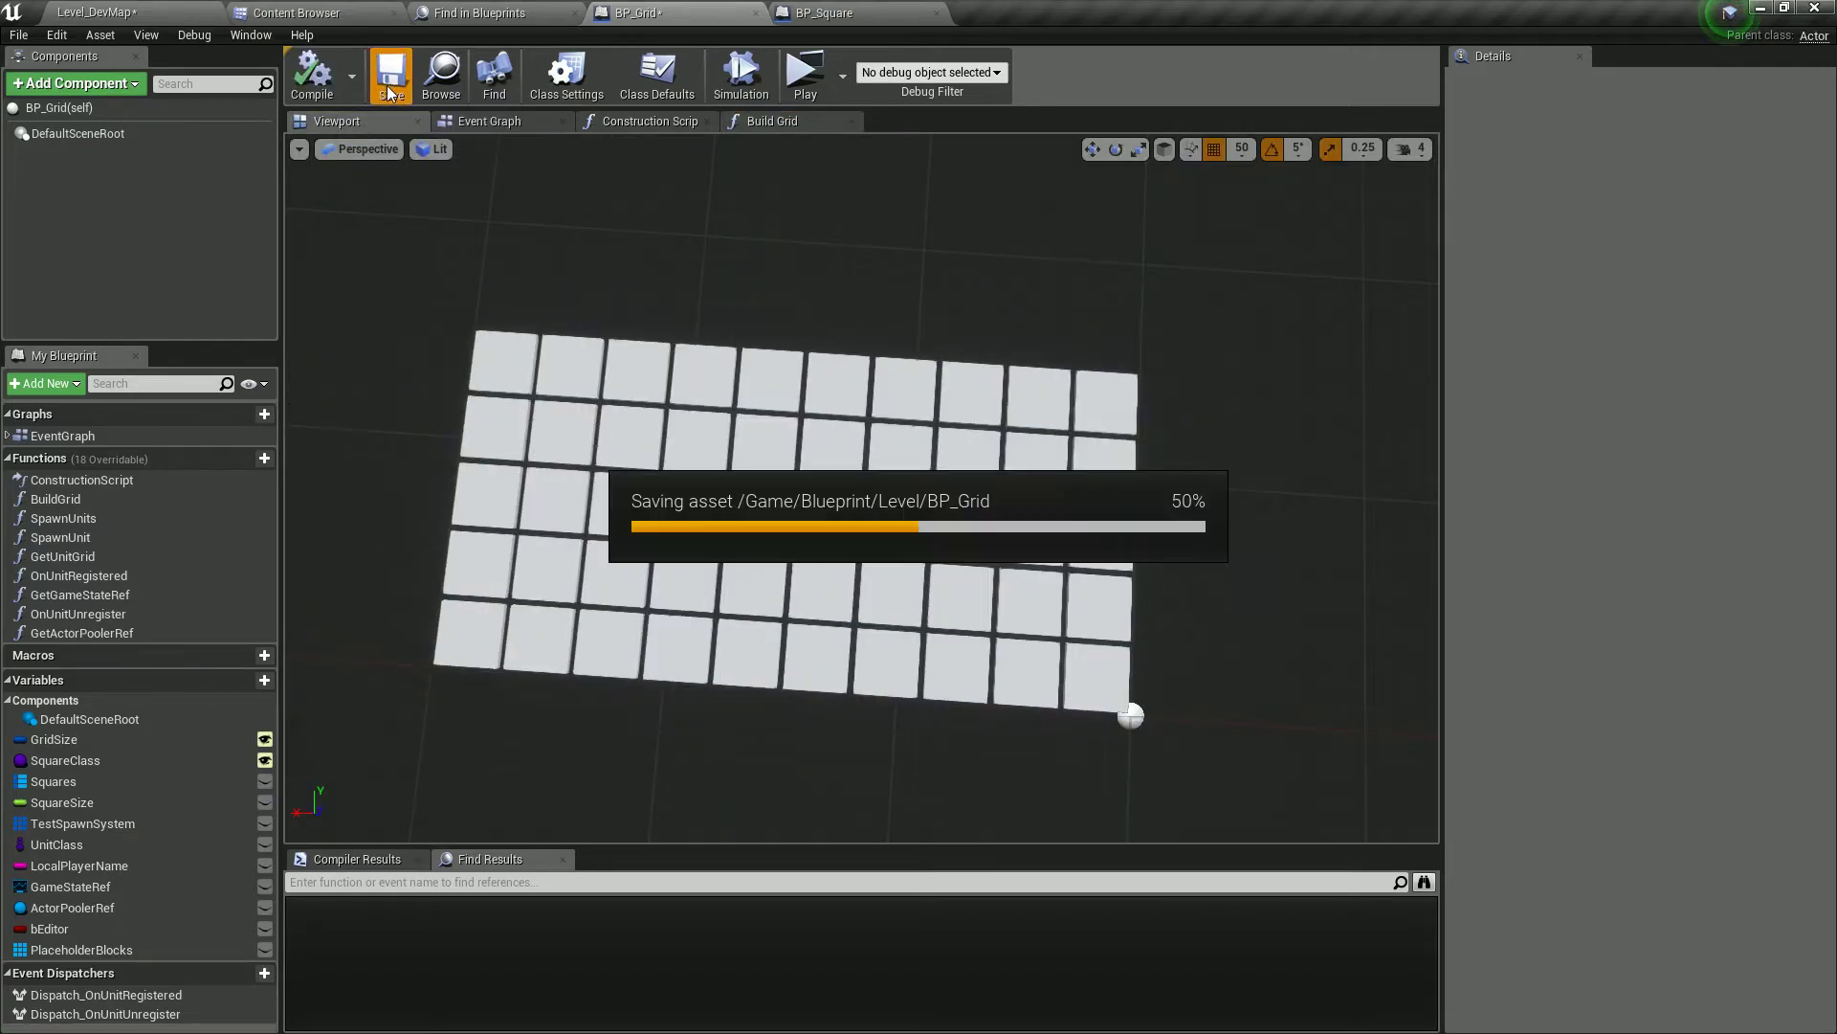
{"action": "left_click", "coordinate": [105, 14]}
{"action": "key", "text": "w"}
{"action": "mouse_move", "coordinate": [699, 256]}
{"action": "right_mouse_down"}
{"action": "mouse_move", "coordinate": [661, 272]}
{"action": "mouse_move", "coordinate": [699, 259]}
{"action": "right_mouse_up"}
{"action": "key", "text": "s"}
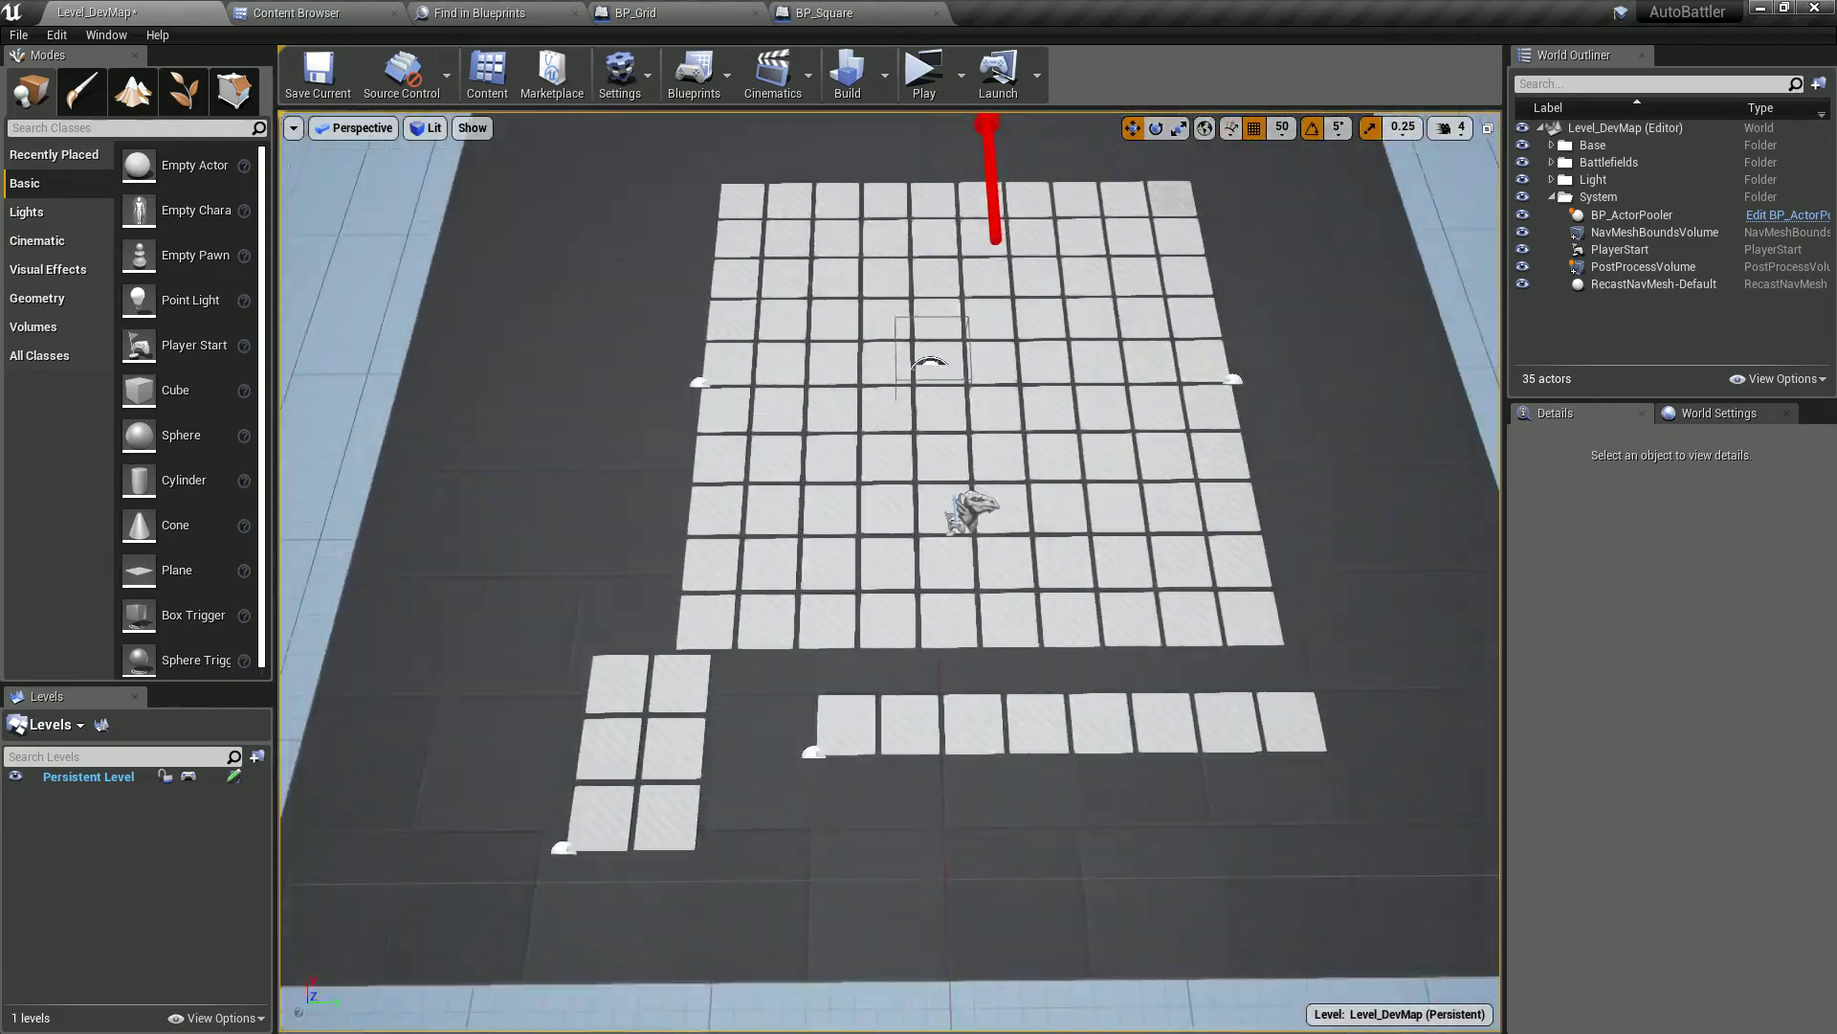
{"action": "key", "text": "ctrl+s"}
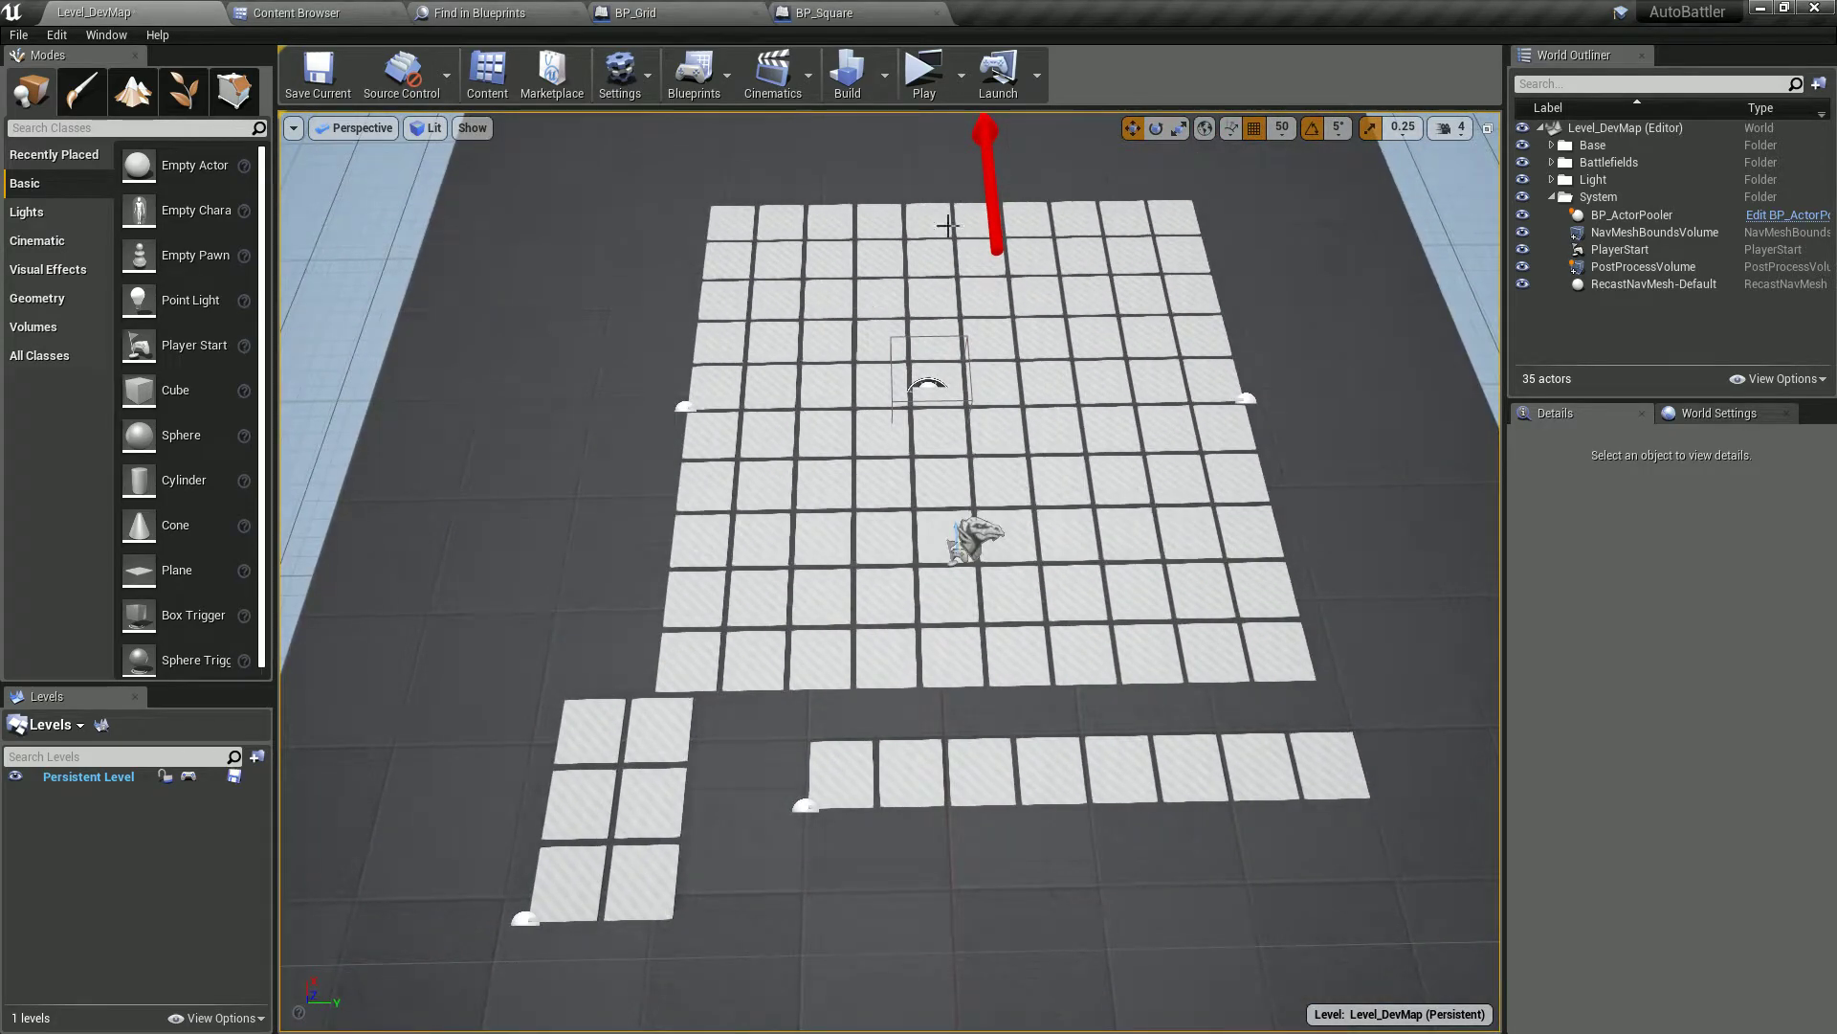
- Play-test the level, stop the session and close the Message Log
{"action": "left_click", "coordinate": [923, 75]}
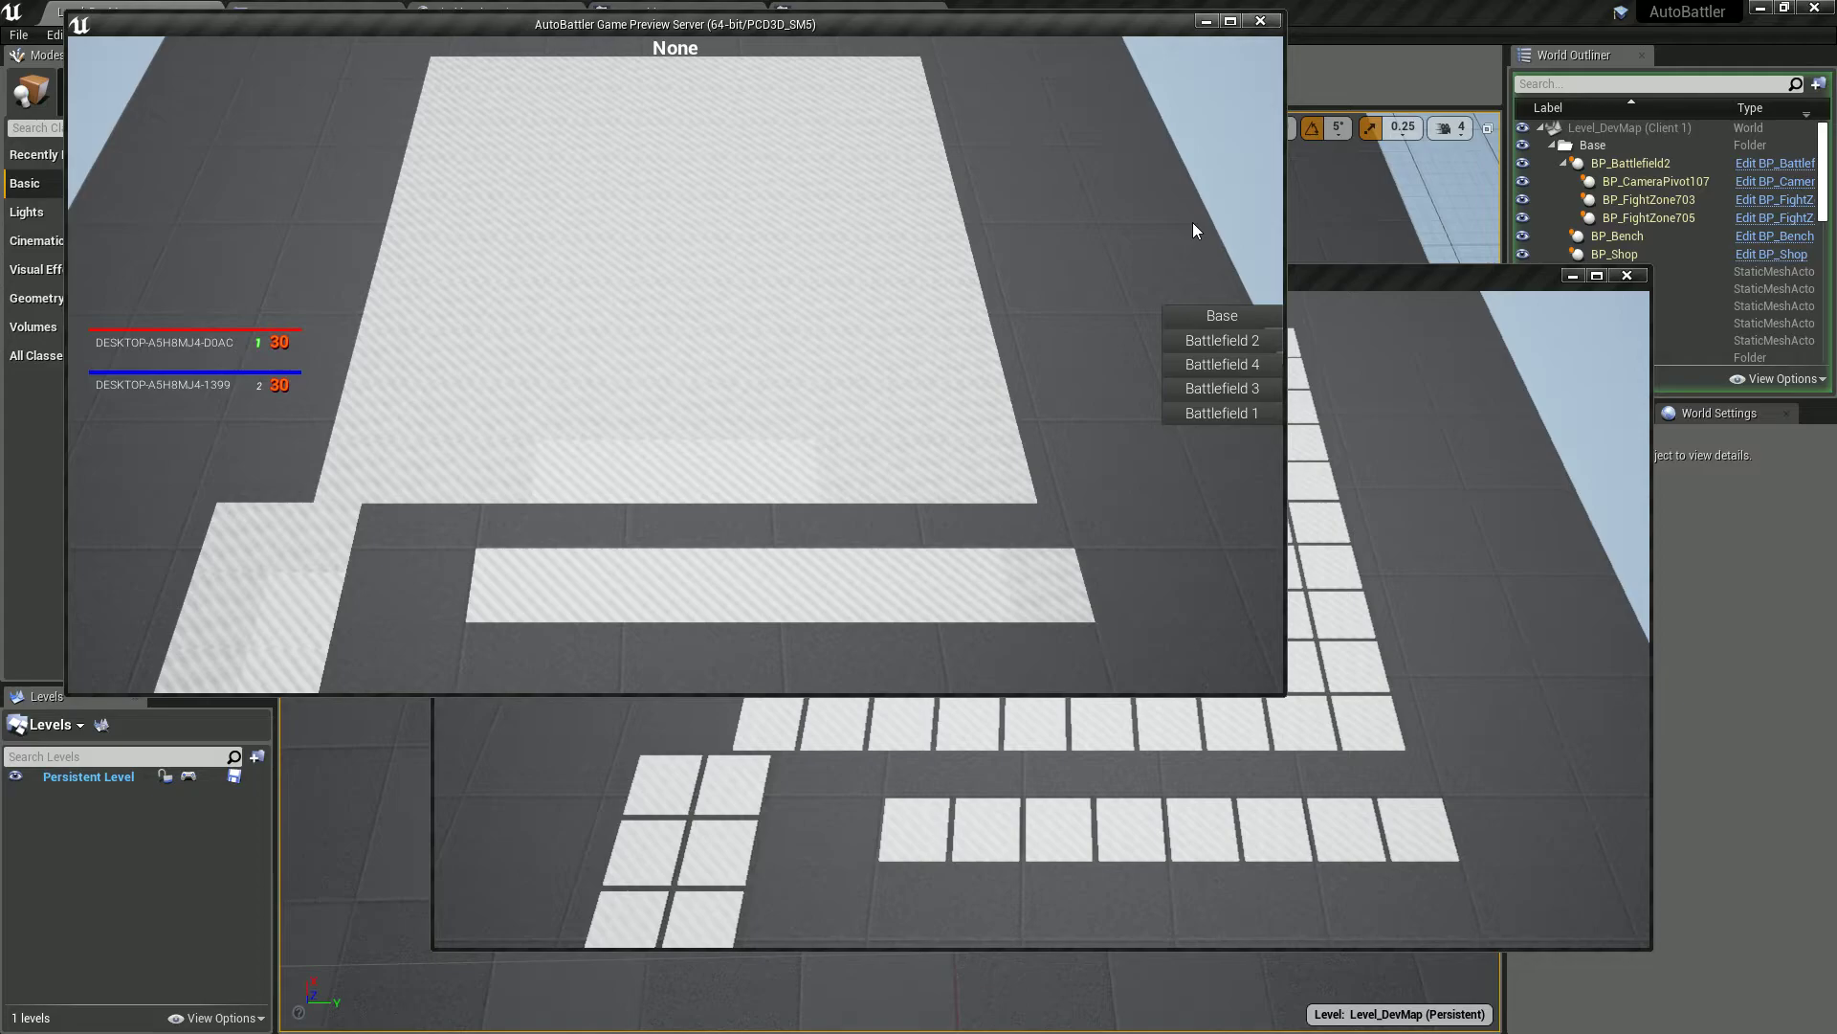
{"action": "key", "text": "Escape"}
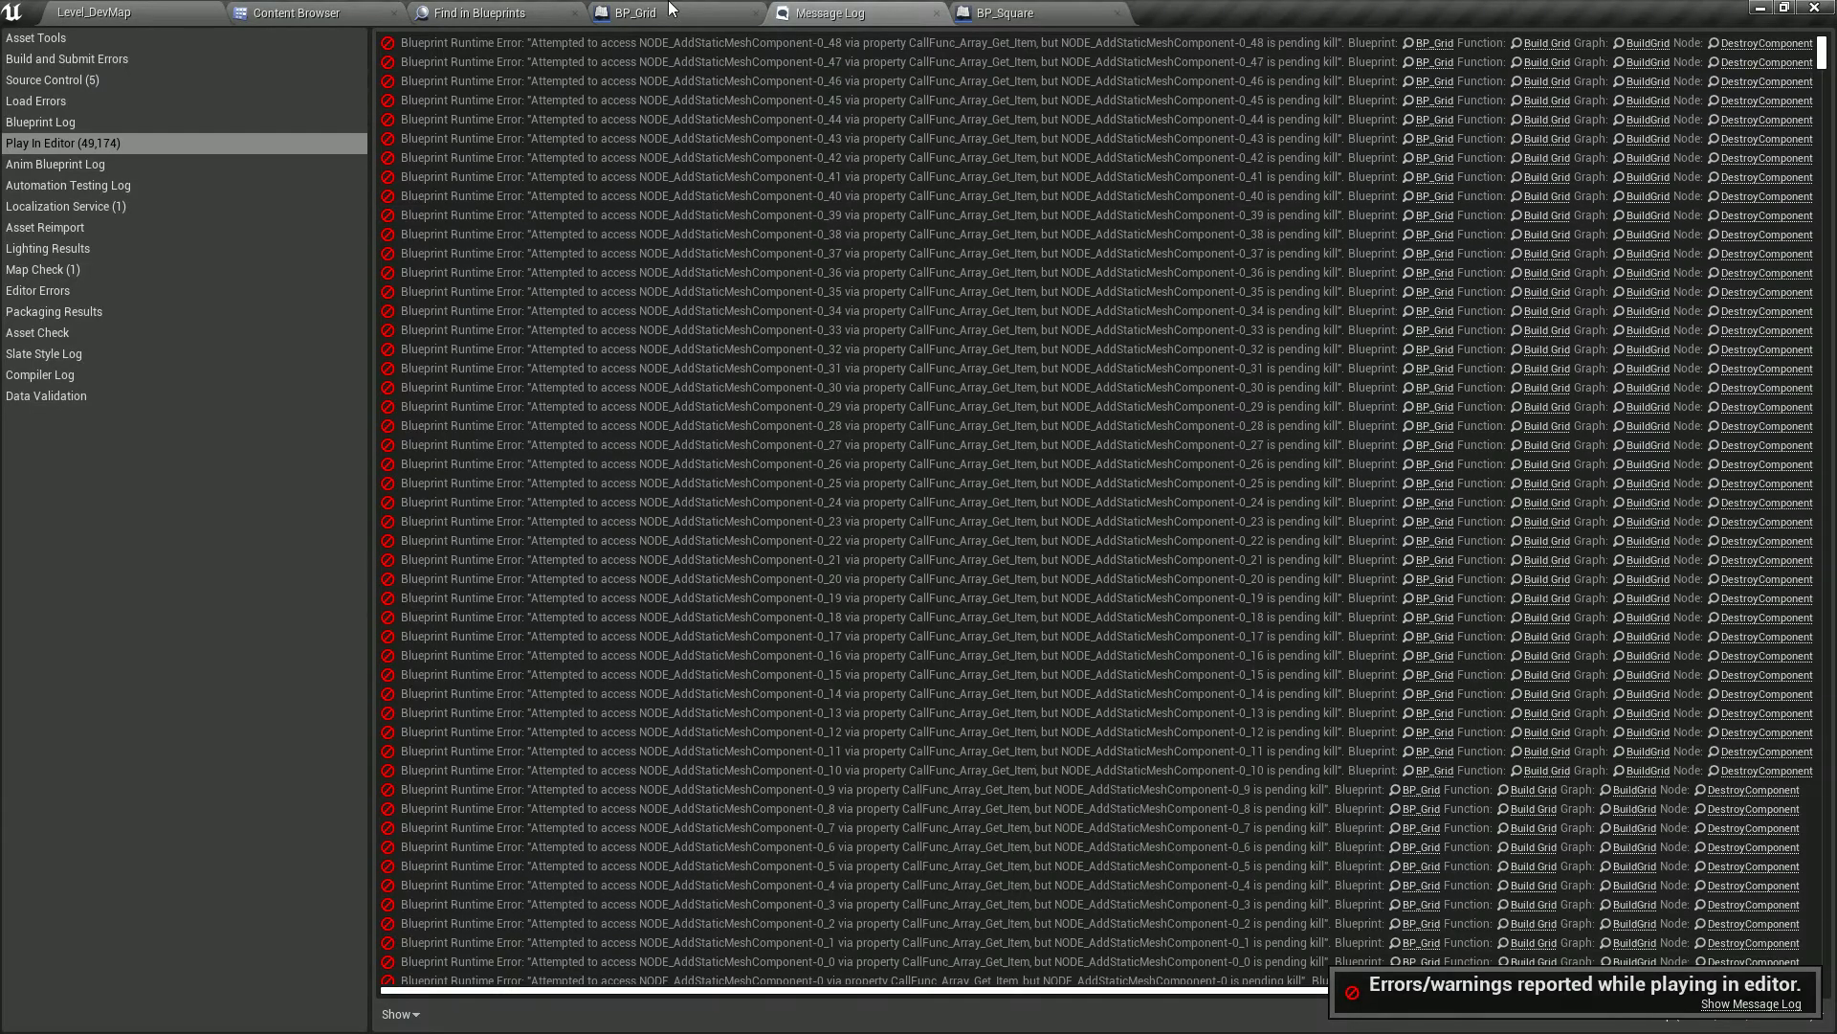
{"action": "left_click", "coordinate": [937, 12]}
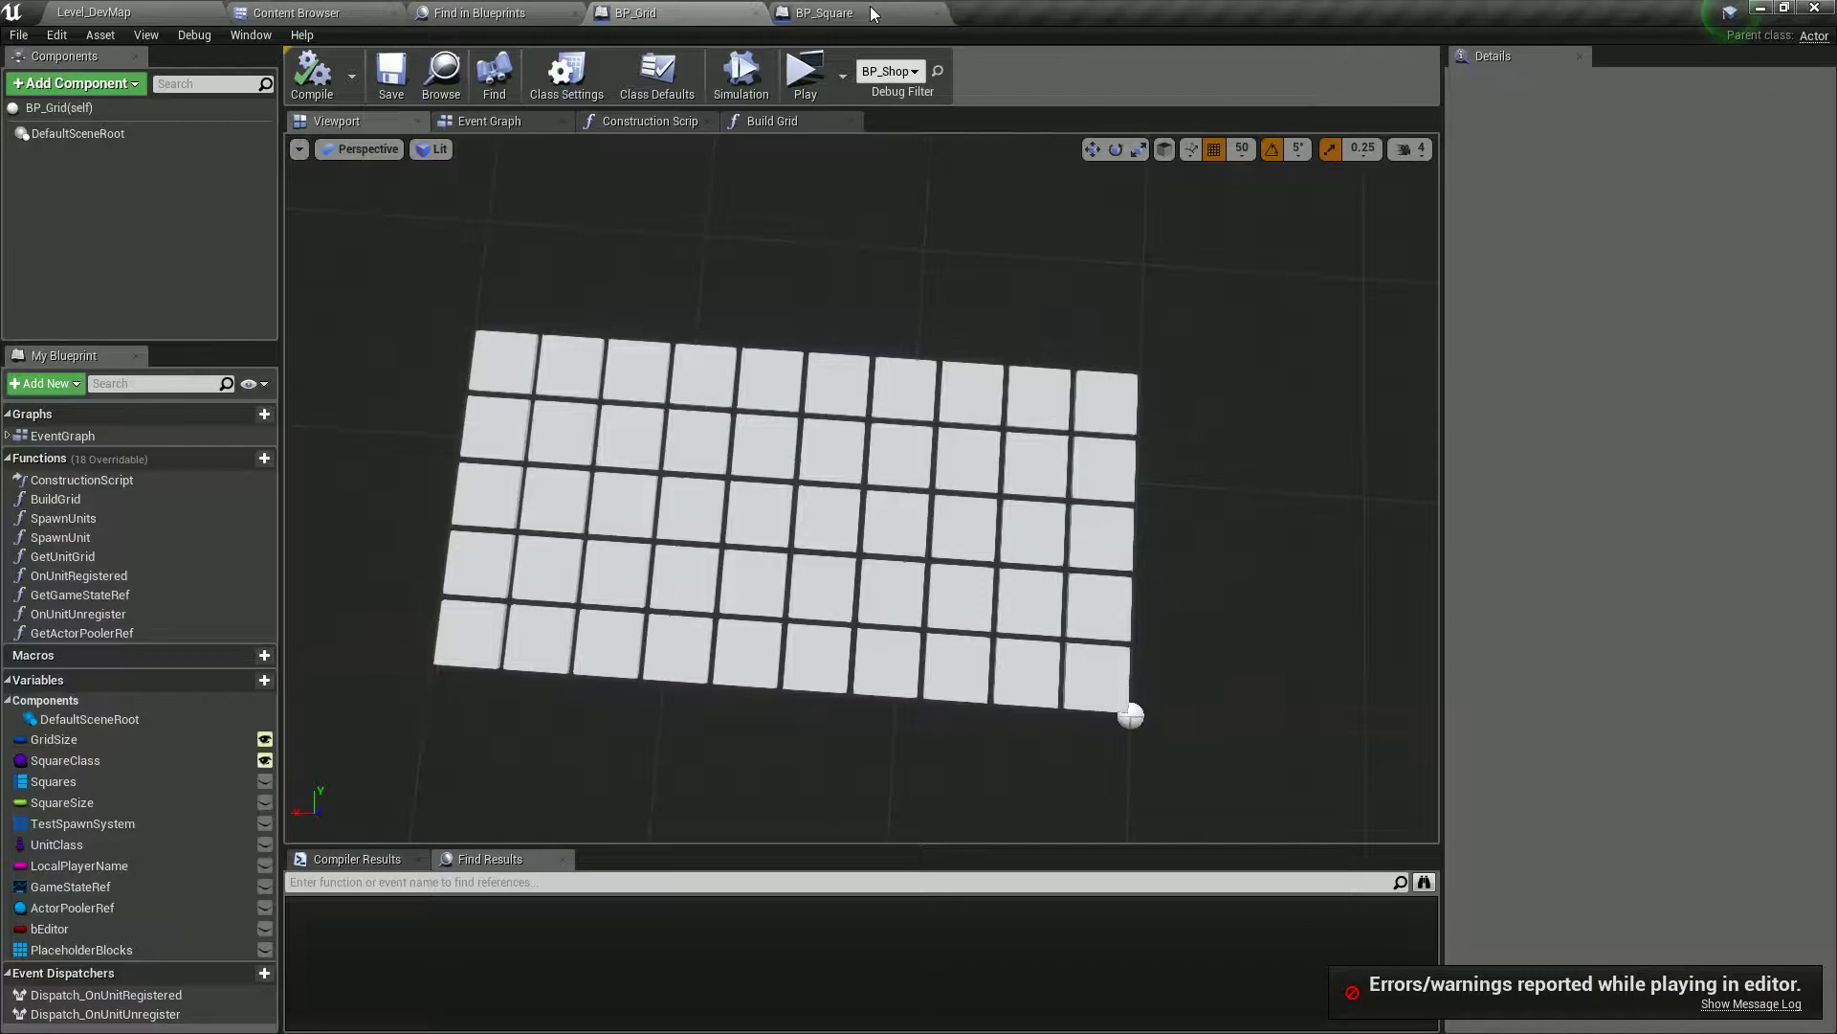
- Align the Placeholder Blocks, Reverse for Each Loop and DestroyComponent nodes in Build Grid with the preceding bind event node
{"action": "left_click", "coordinate": [635, 12]}
{"action": "left_click", "coordinate": [770, 121]}
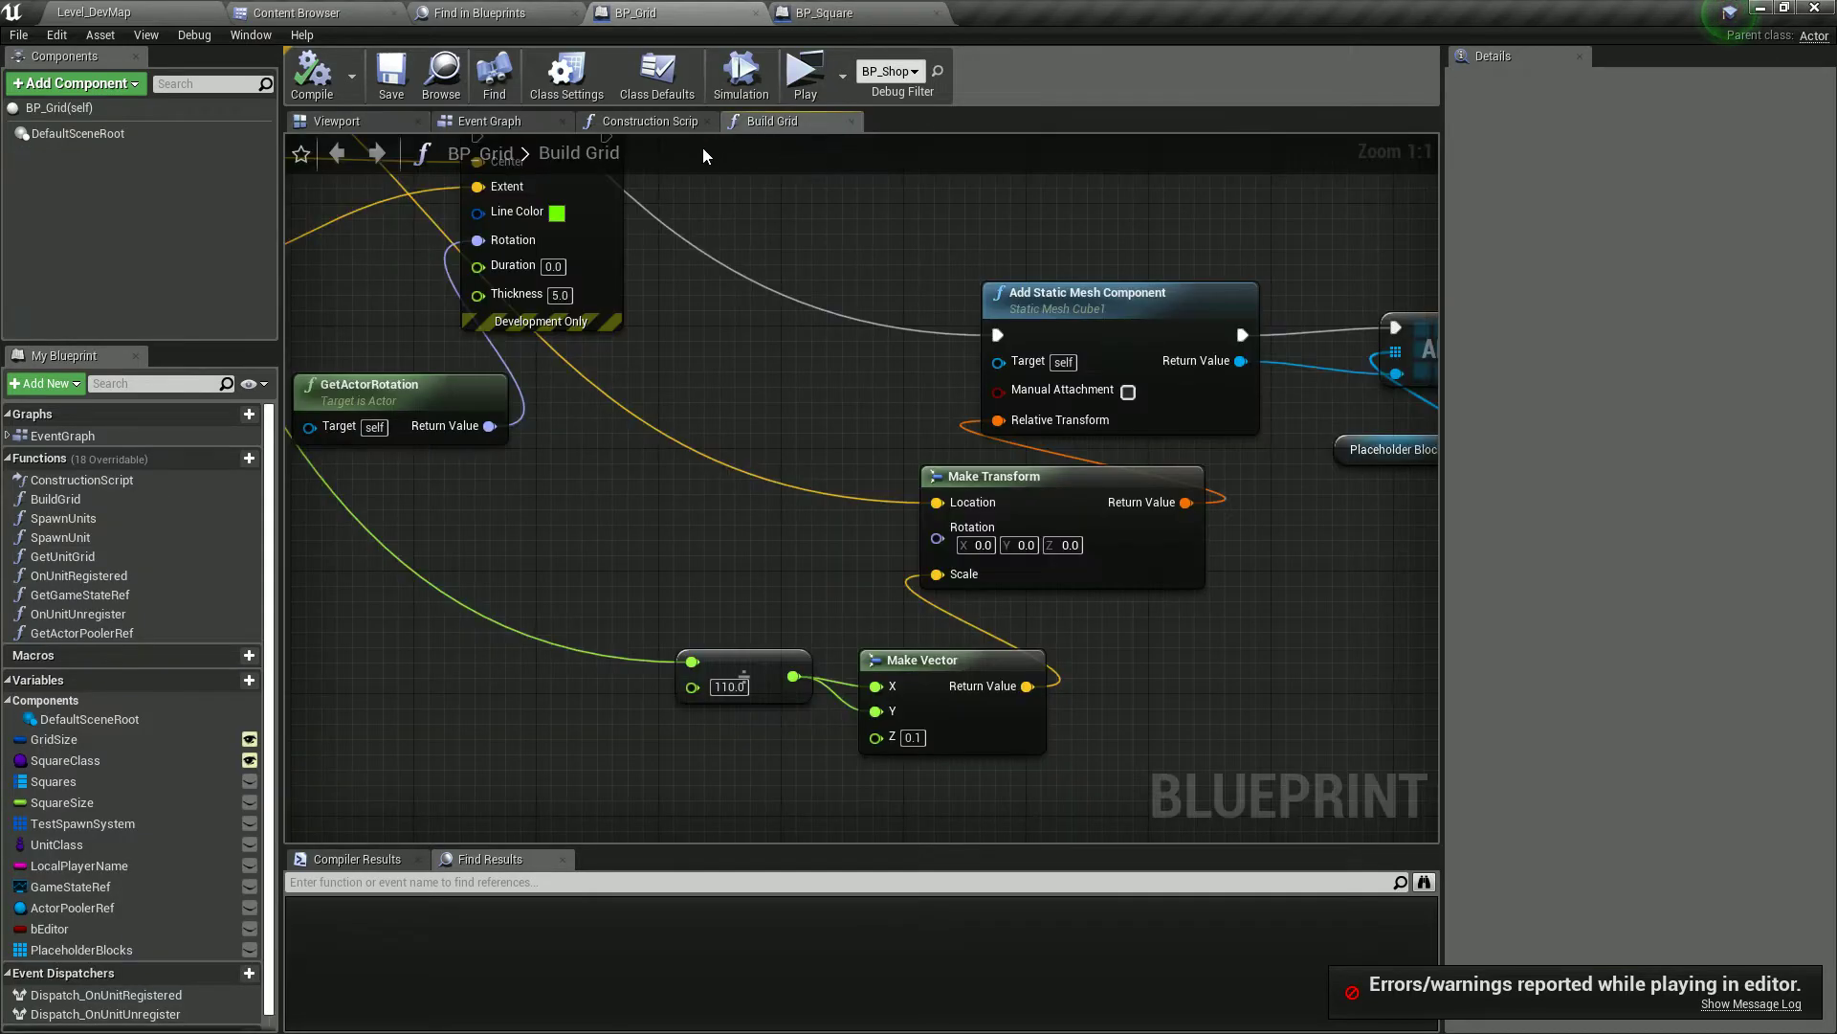
{"action": "scroll", "coordinate": [1211, 495], "scroll_direction": "down", "scroll_amount": 5}
{"action": "right_click_drag", "start_coordinate": [1097, 493], "coordinate": [658, 467]}
{"action": "scroll", "coordinate": [658, 467], "scroll_direction": "down", "scroll_amount": 1}
{"action": "scroll", "coordinate": [729, 403], "scroll_direction": "up", "scroll_amount": 3}
{"action": "right_click_drag", "start_coordinate": [946, 405], "coordinate": [532, 393]}
{"action": "right_click_drag", "start_coordinate": [876, 438], "coordinate": [389, 486]}
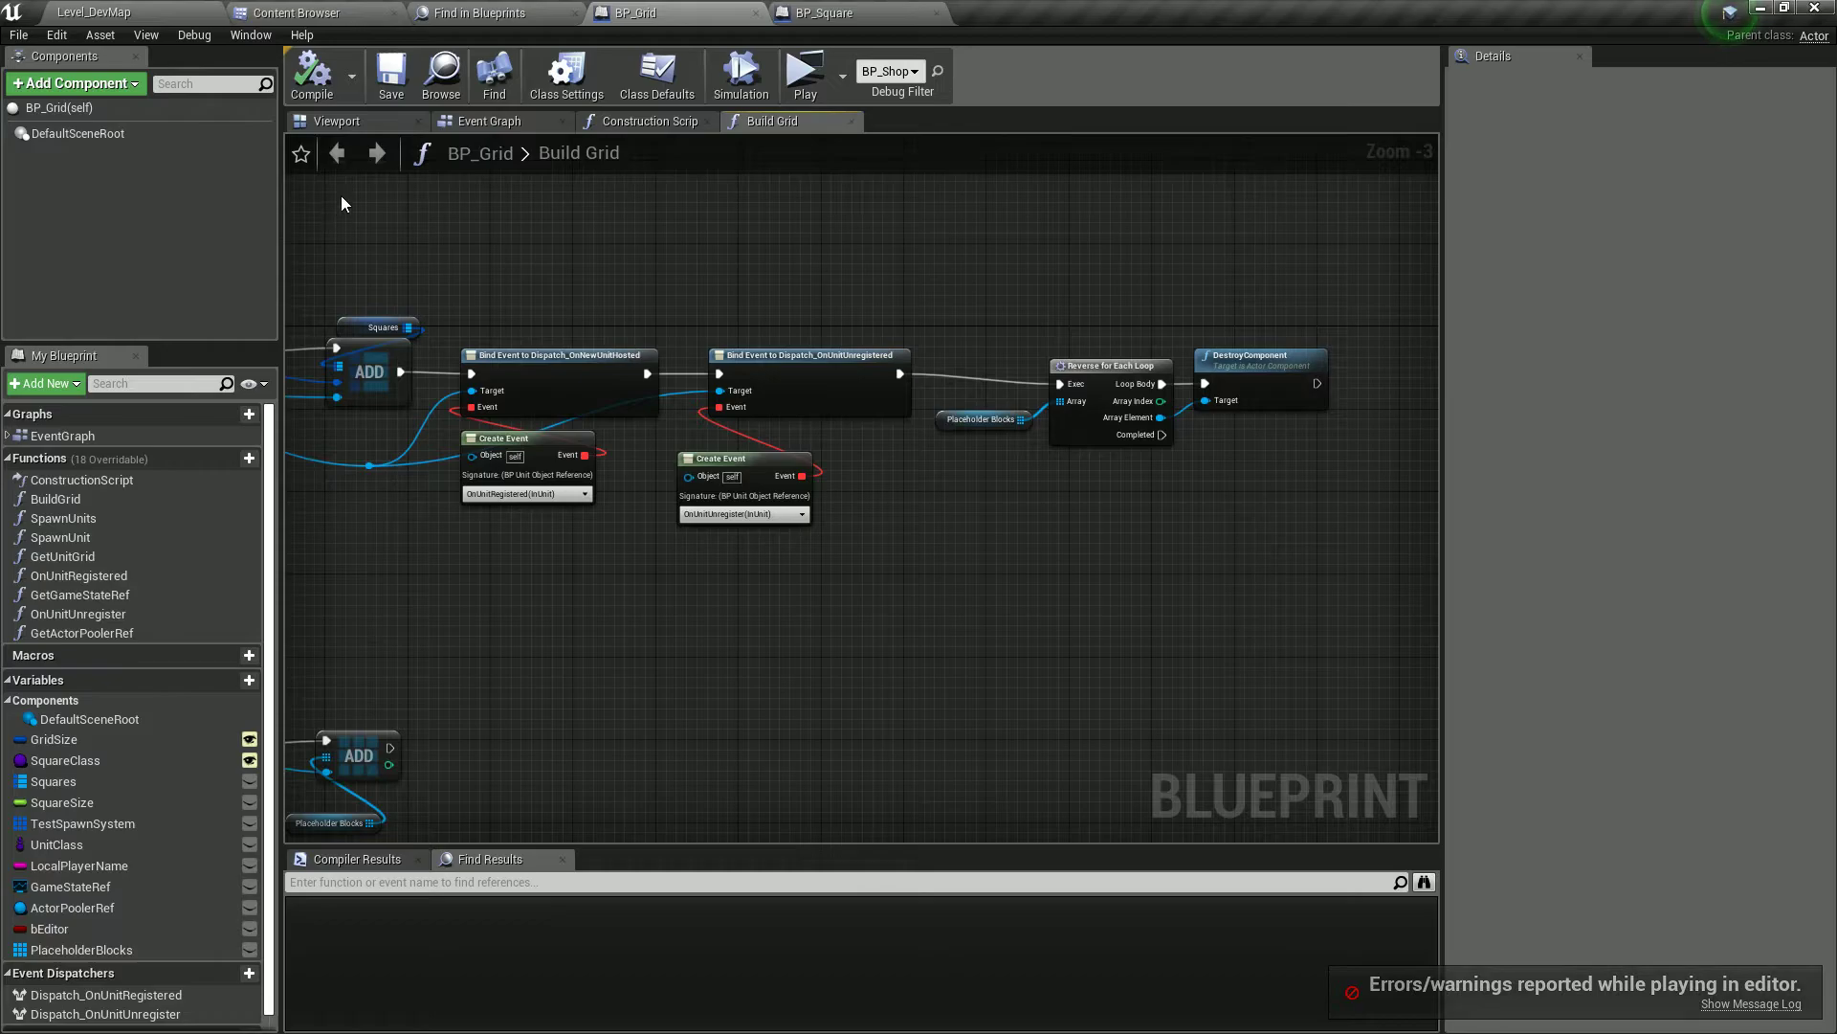
{"action": "left_click_drag", "start_coordinate": [920, 274], "coordinate": [1288, 521]}
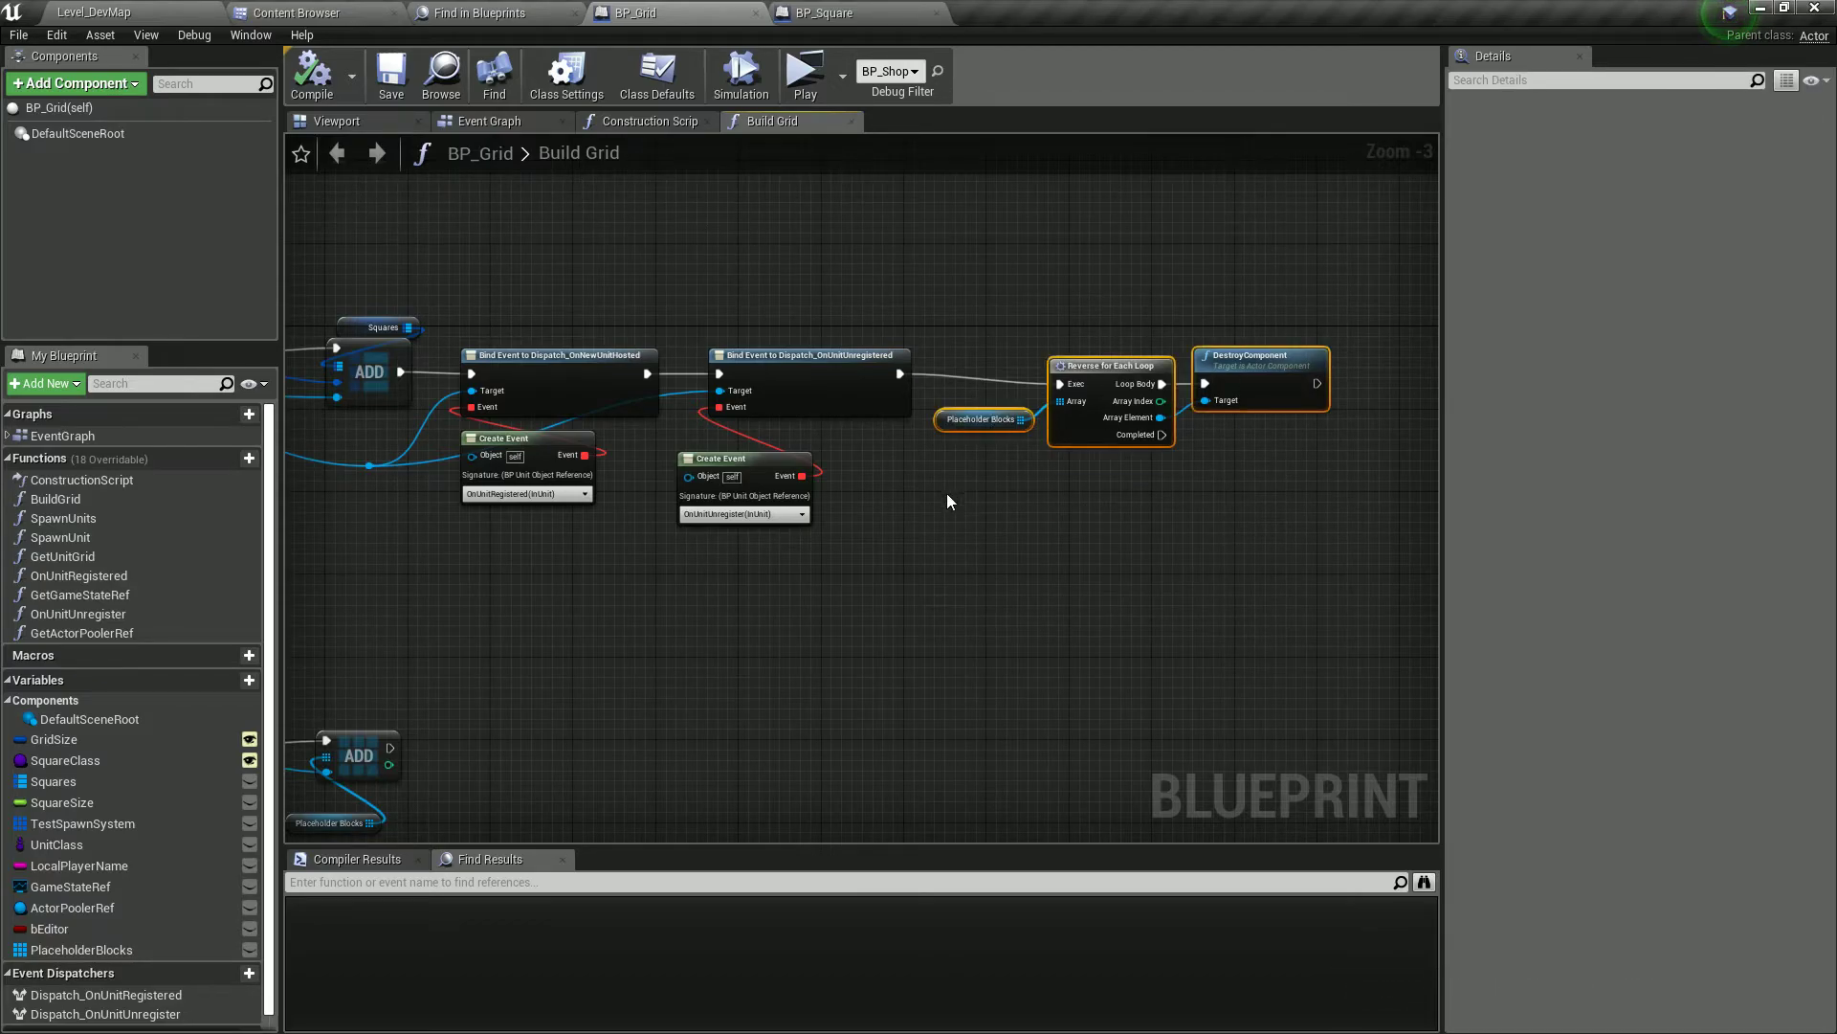
{"action": "right_click_drag", "start_coordinate": [951, 492], "coordinate": [727, 504]}
{"action": "left_click_drag", "start_coordinate": [987, 379], "coordinate": [988, 369]}
{"action": "left_click", "coordinate": [704, 289]}
{"action": "right_click_drag", "start_coordinate": [703, 289], "coordinate": [1419, 385]}
{"action": "left_click", "coordinate": [481, 120]}
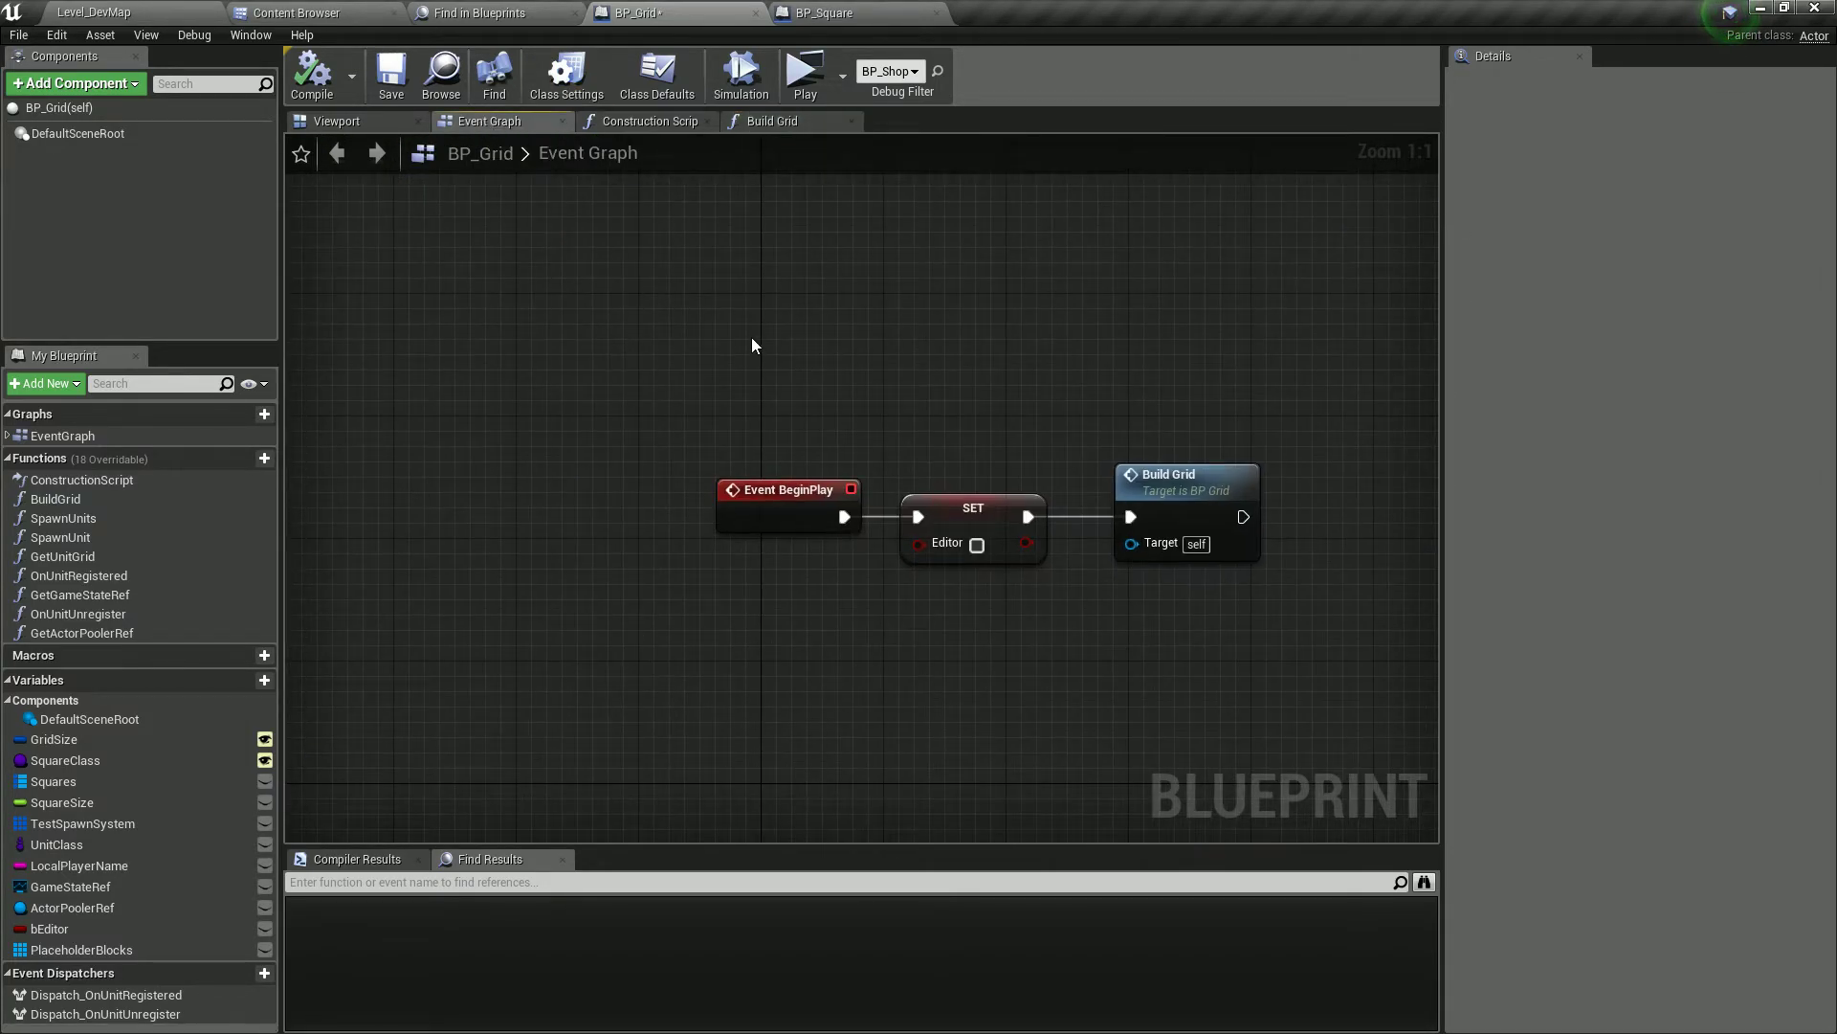
{"action": "right_click_drag", "start_coordinate": [634, 294], "coordinate": [560, 271]}
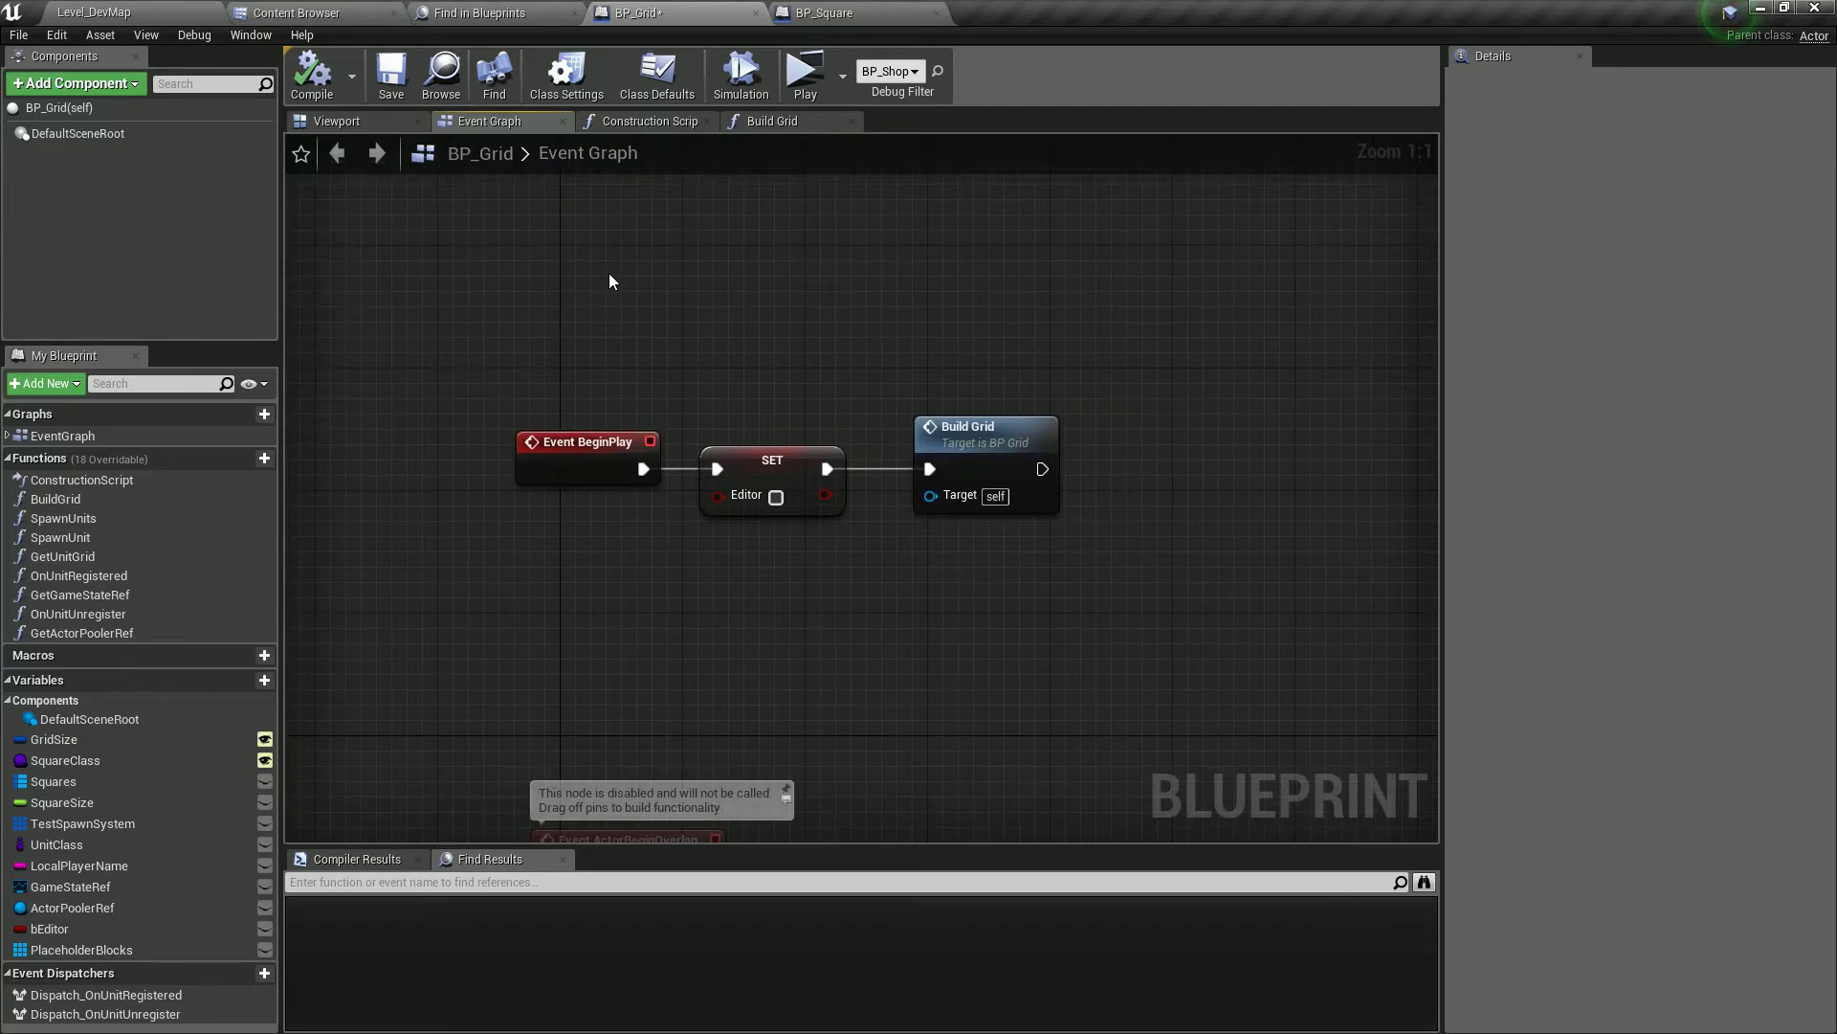
- Move BP_Battlefield2 in Level_DevMap to location X 0.0, Y 150.0
{"action": "left_click", "coordinate": [93, 11]}
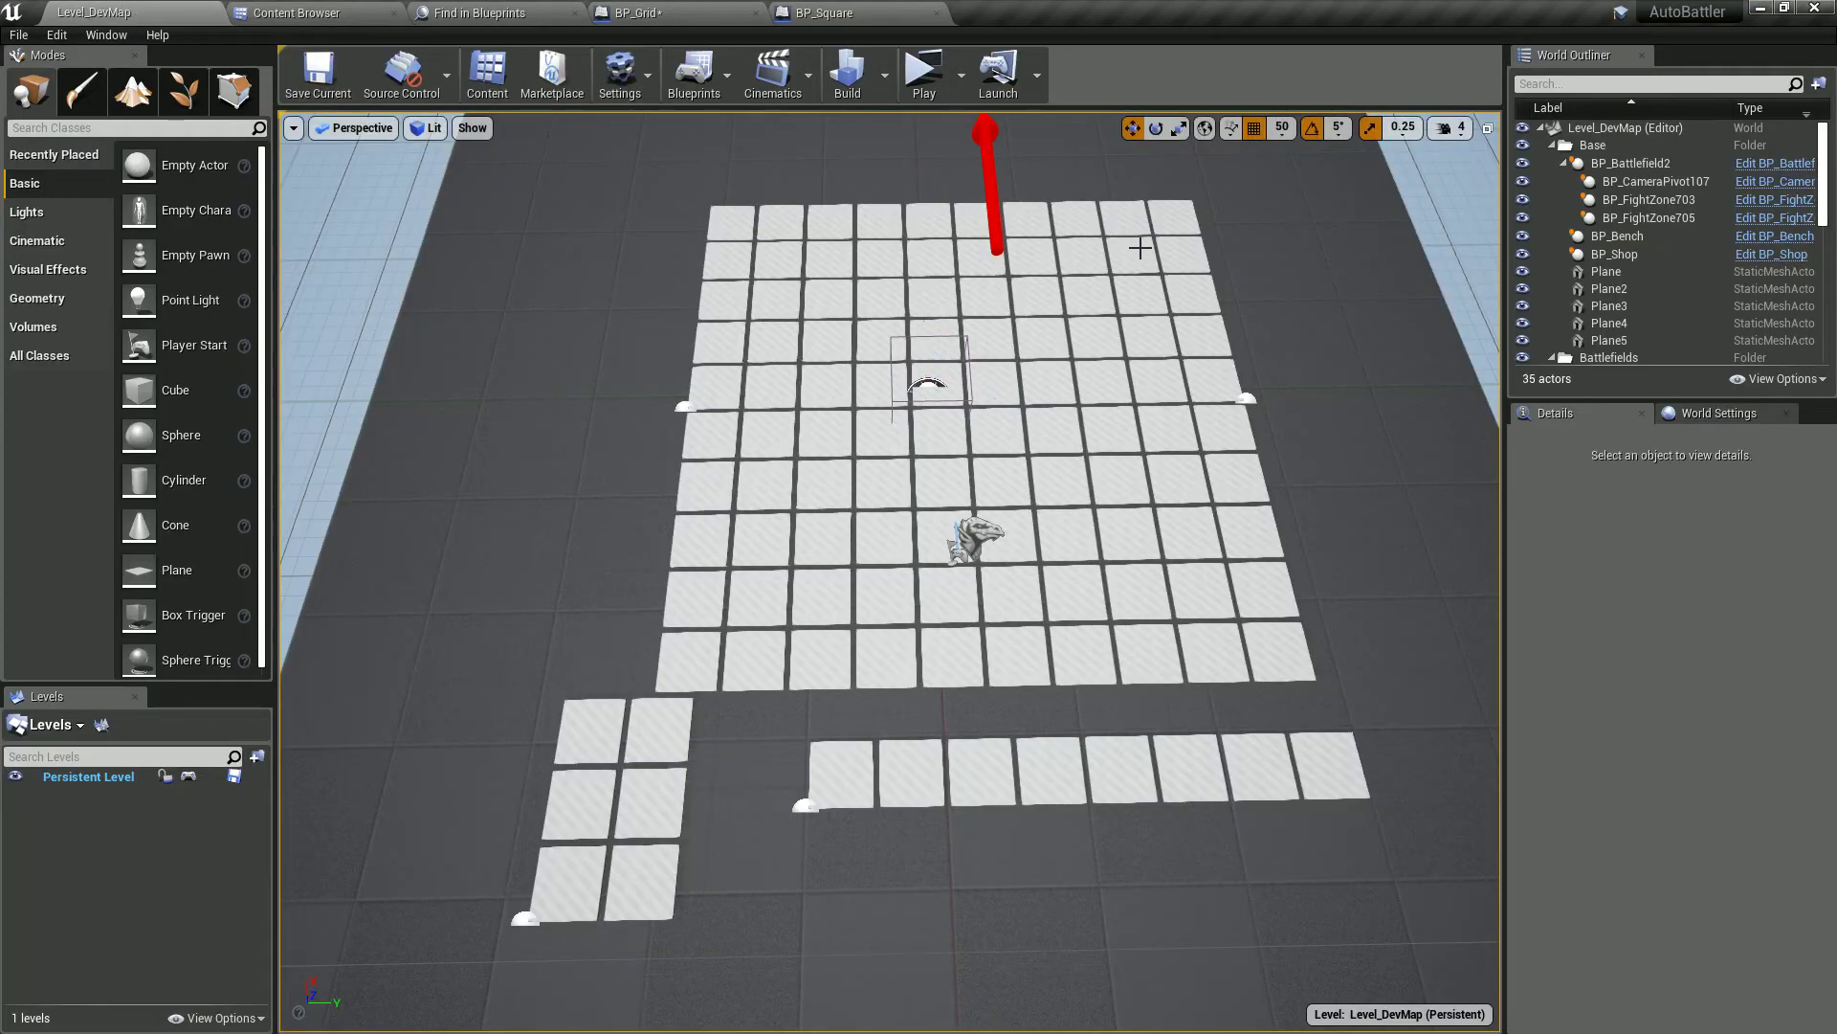
{"action": "left_click", "coordinate": [1564, 163]}
{"action": "left_click", "coordinate": [1627, 163]}
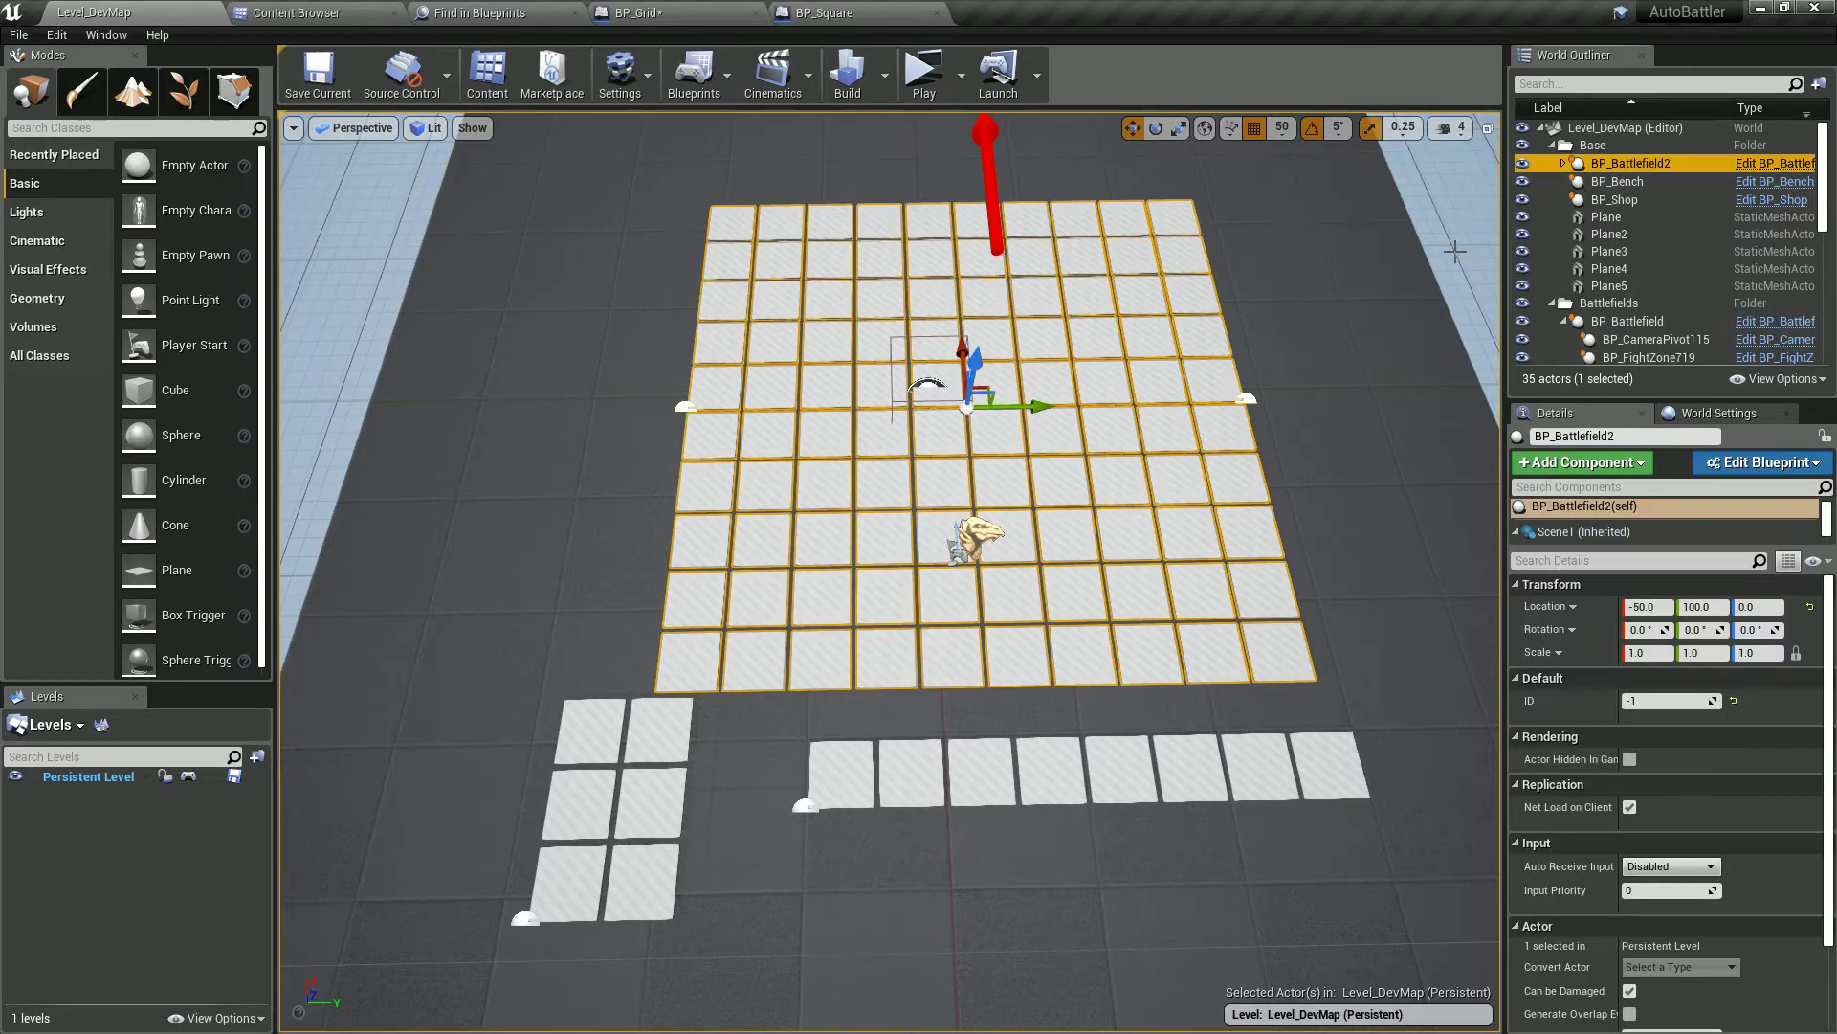
{"action": "left_click_drag", "start_coordinate": [976, 361], "coordinate": [964, 332]}
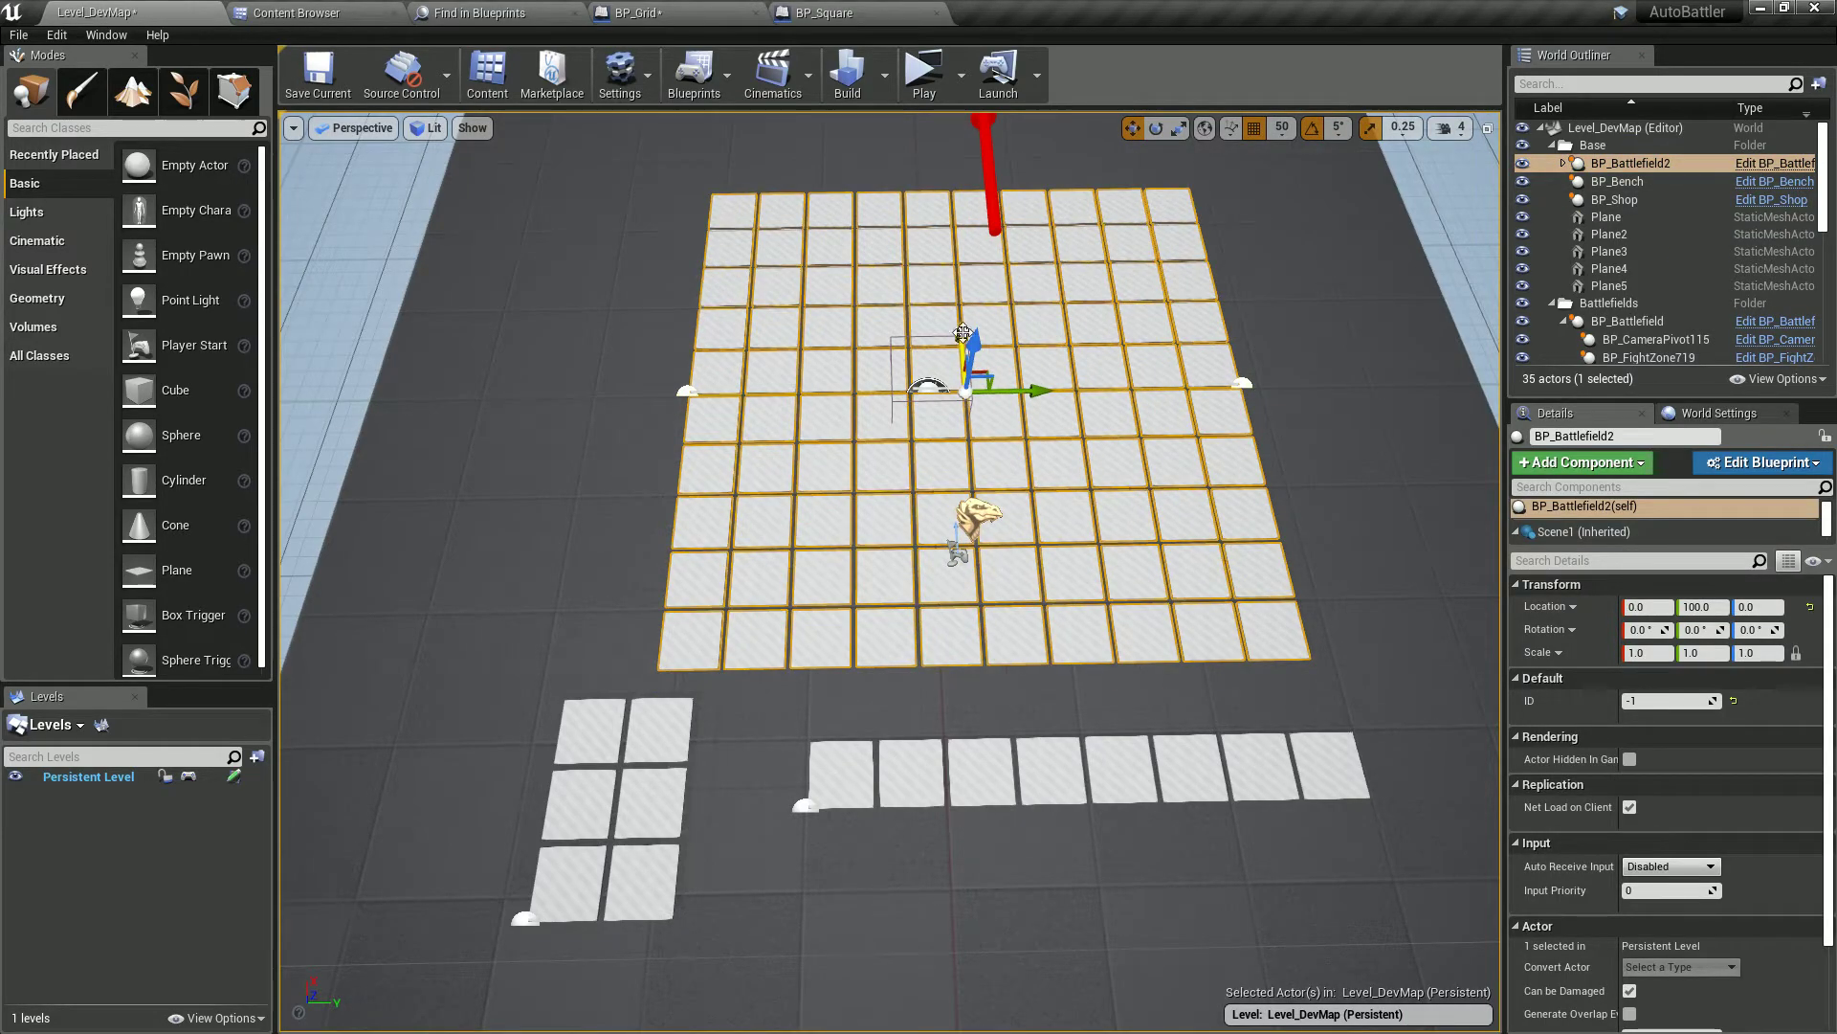
{"action": "mouse_move", "coordinate": [1029, 390]}
{"action": "left_mouse_down"}
{"action": "mouse_move", "coordinate": [1082, 391]}
{"action": "mouse_move", "coordinate": [948, 391]}
{"action": "mouse_move", "coordinate": [1046, 393]}
{"action": "left_mouse_up"}
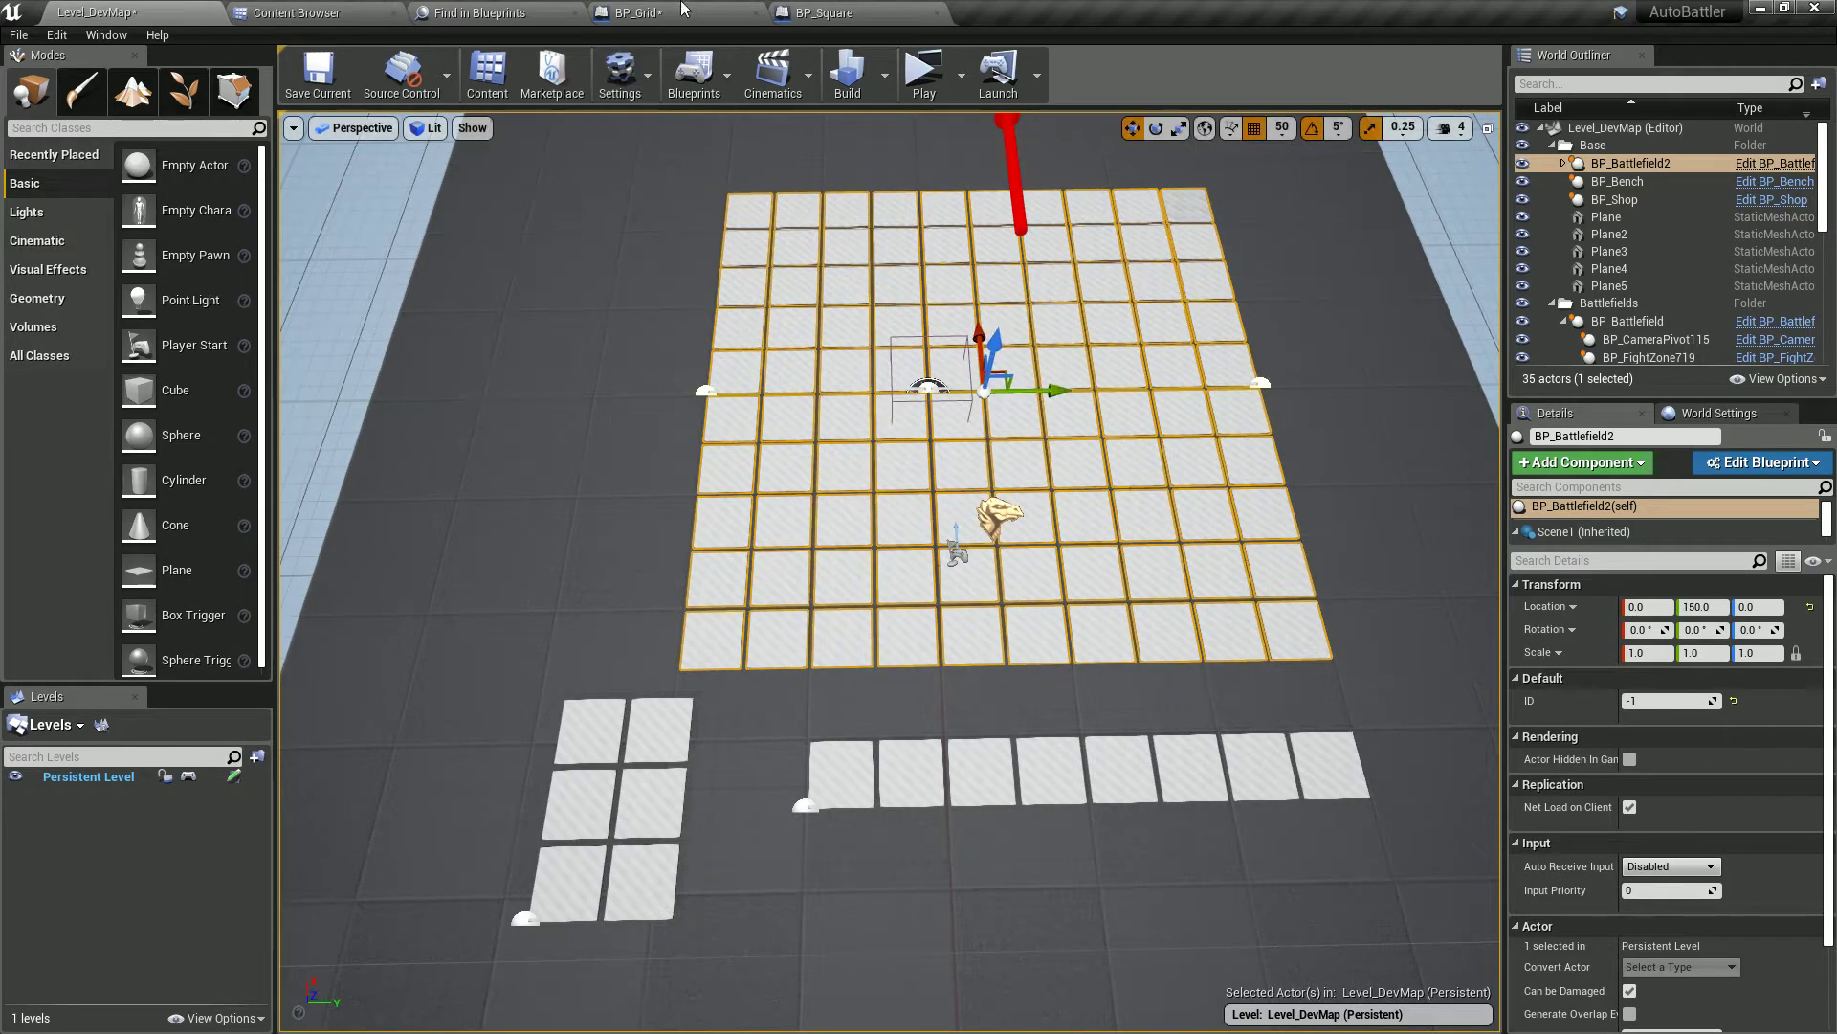
- Review the placeholder creation and destroy nodes in Build Grid, and save BP_Grid
{"action": "left_click", "coordinate": [833, 12]}
{"action": "left_click", "coordinate": [651, 12]}
{"action": "right_click_drag", "start_coordinate": [745, 452], "coordinate": [671, 398]}
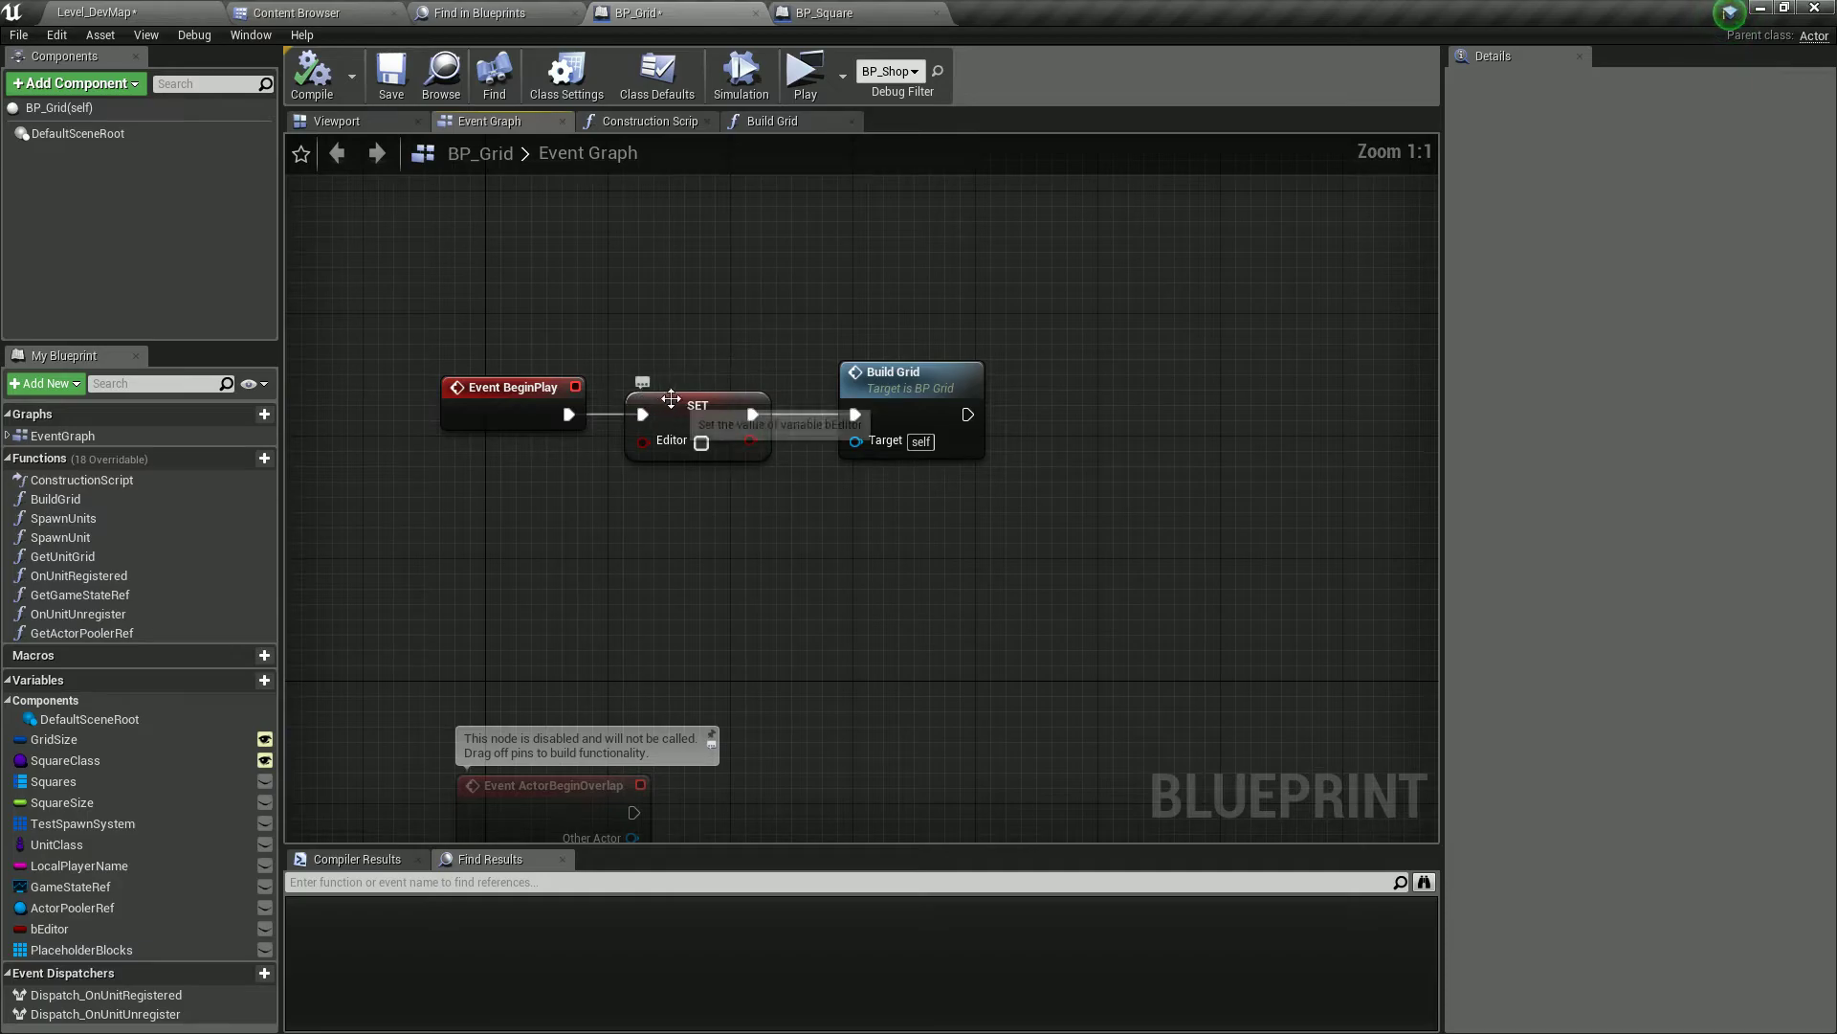
{"action": "double_click", "coordinate": [962, 387]}
{"action": "scroll", "coordinate": [650, 363], "scroll_direction": "down", "scroll_amount": 4}
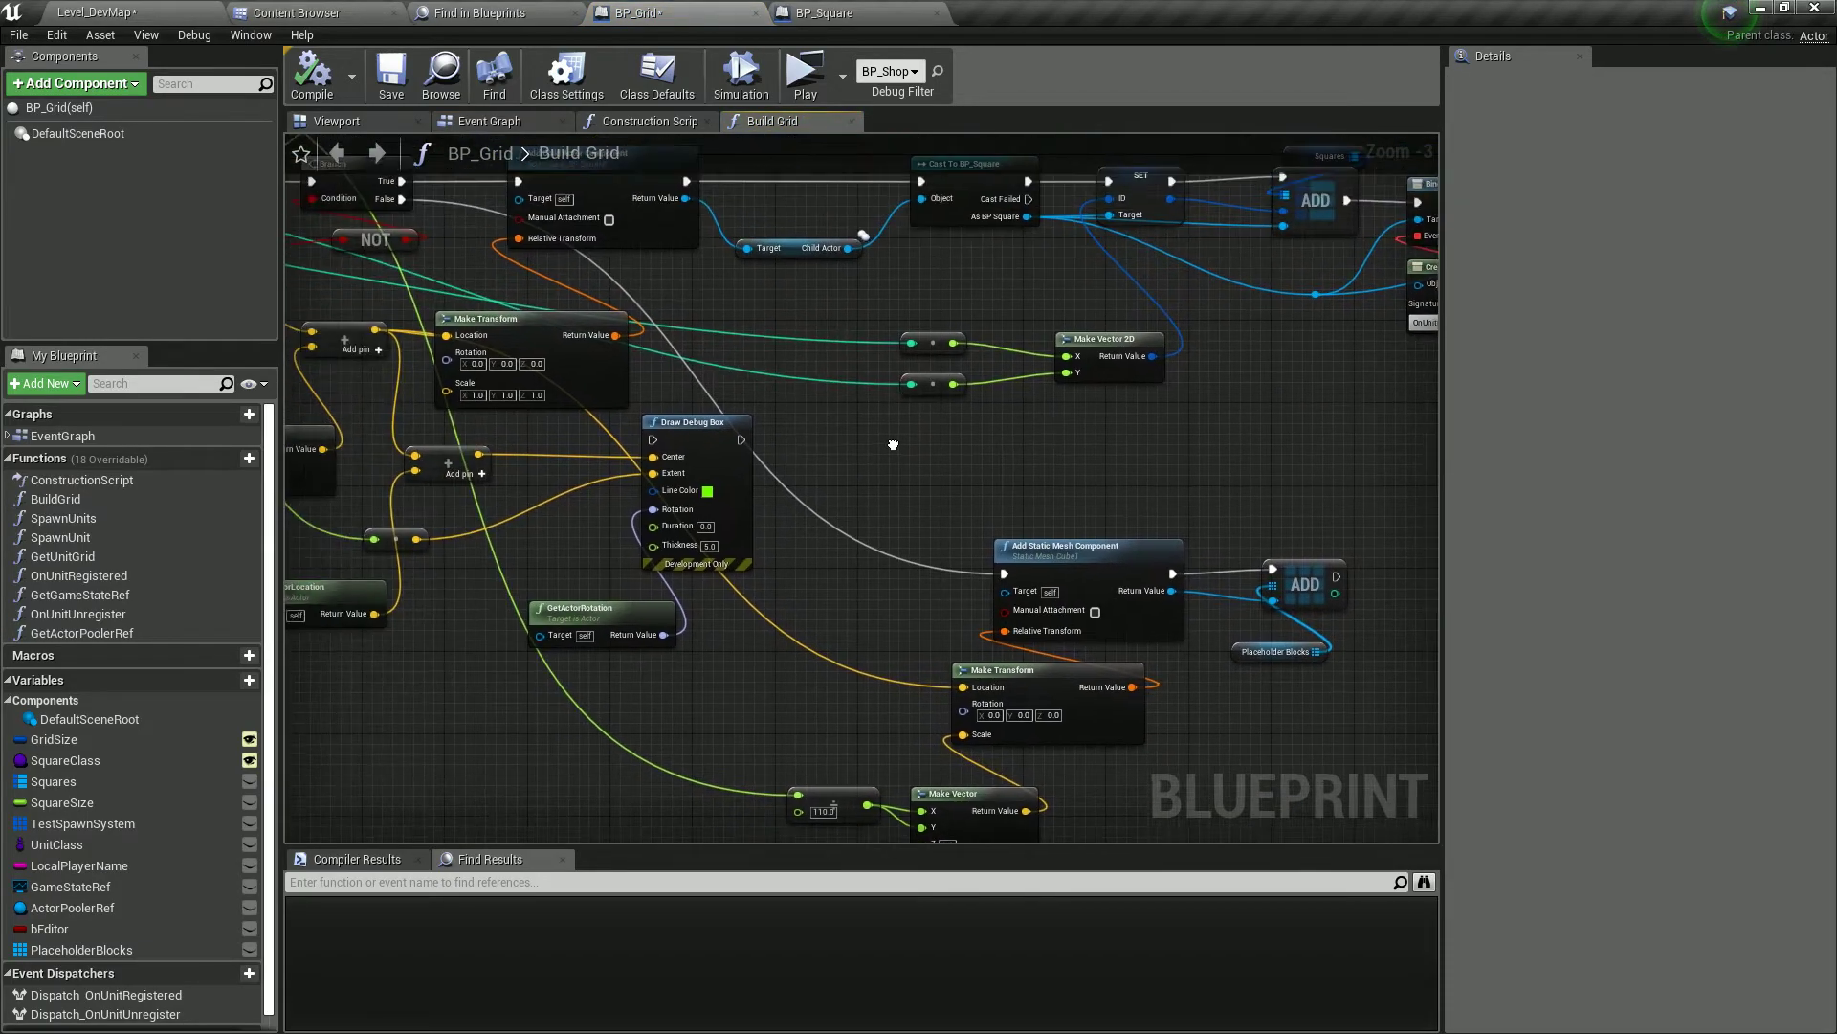
{"action": "scroll", "coordinate": [606, 309], "scroll_direction": "up", "scroll_amount": 4}
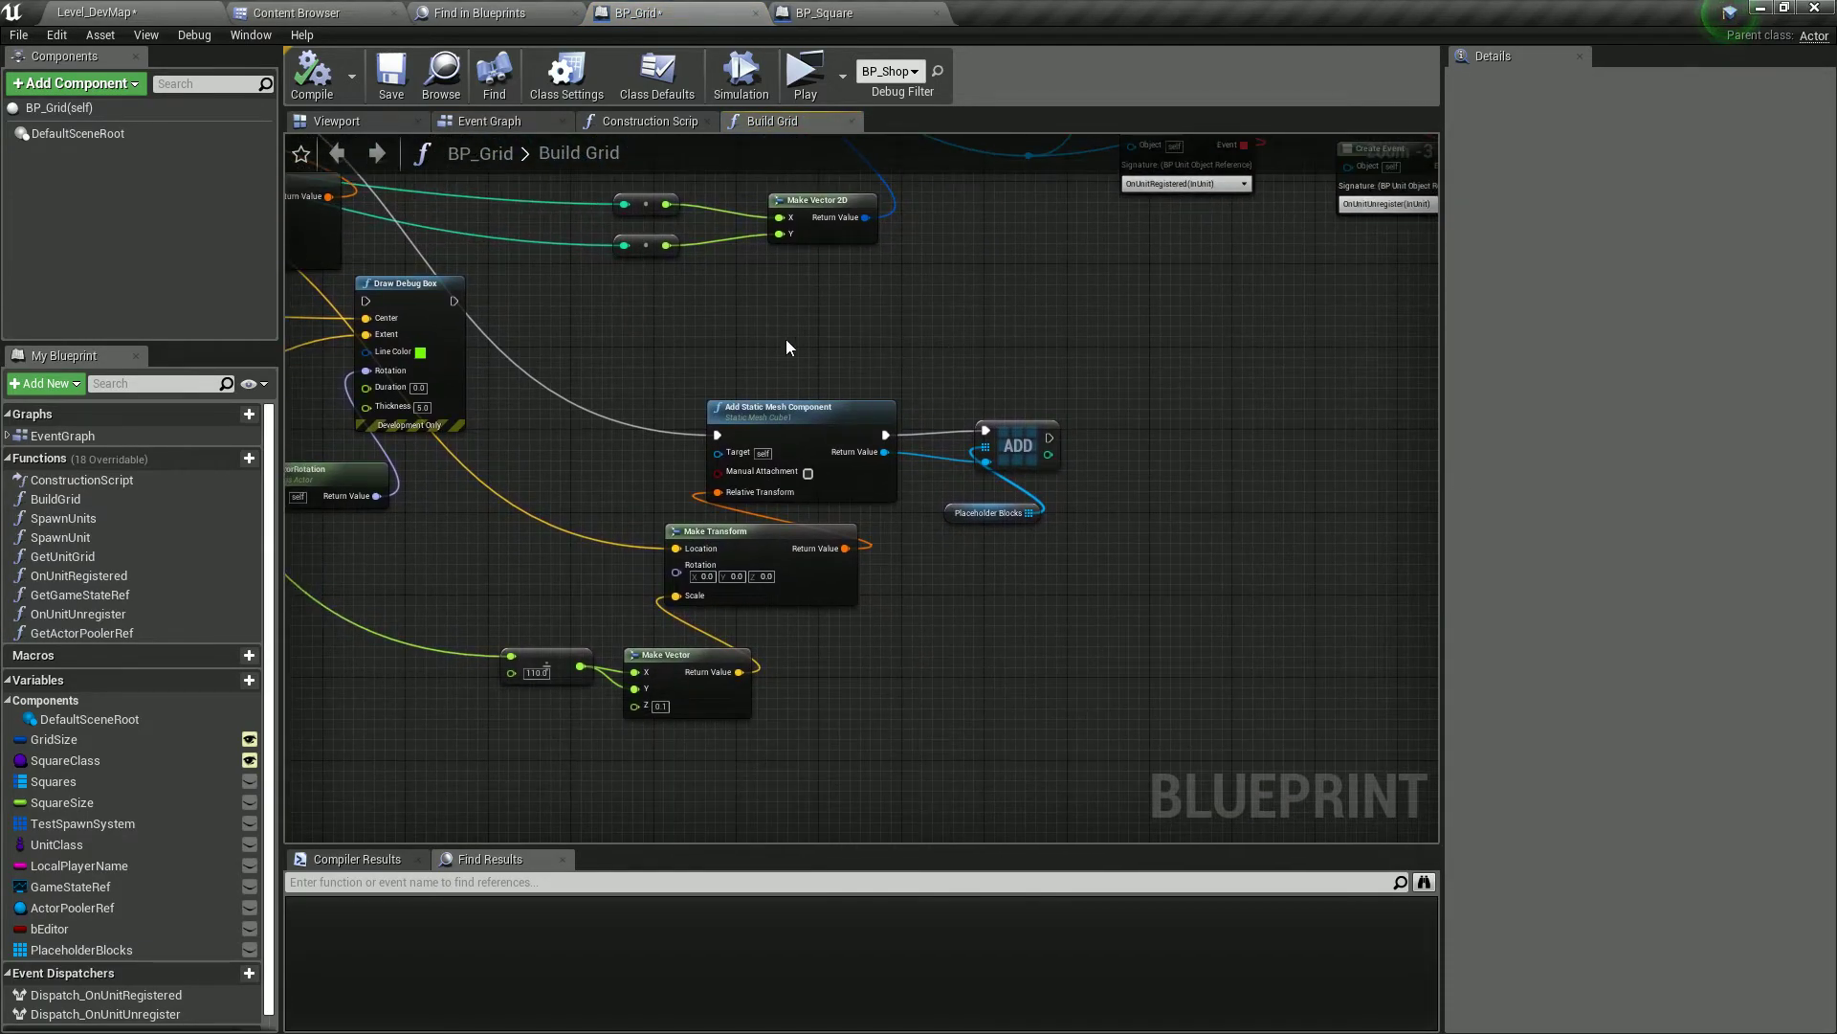
{"action": "right_click_drag", "start_coordinate": [785, 339], "coordinate": [534, 451]}
{"action": "mouse_move", "coordinate": [1250, 356]}
{"action": "right_mouse_down"}
{"action": "mouse_move", "coordinate": [930, 457]}
{"action": "mouse_move", "coordinate": [806, 527]}
{"action": "right_mouse_up"}
{"action": "left_click_drag", "start_coordinate": [871, 504], "coordinate": [1178, 256]}
{"action": "left_click", "coordinate": [916, 243]}
{"action": "left_click", "coordinate": [390, 74]}
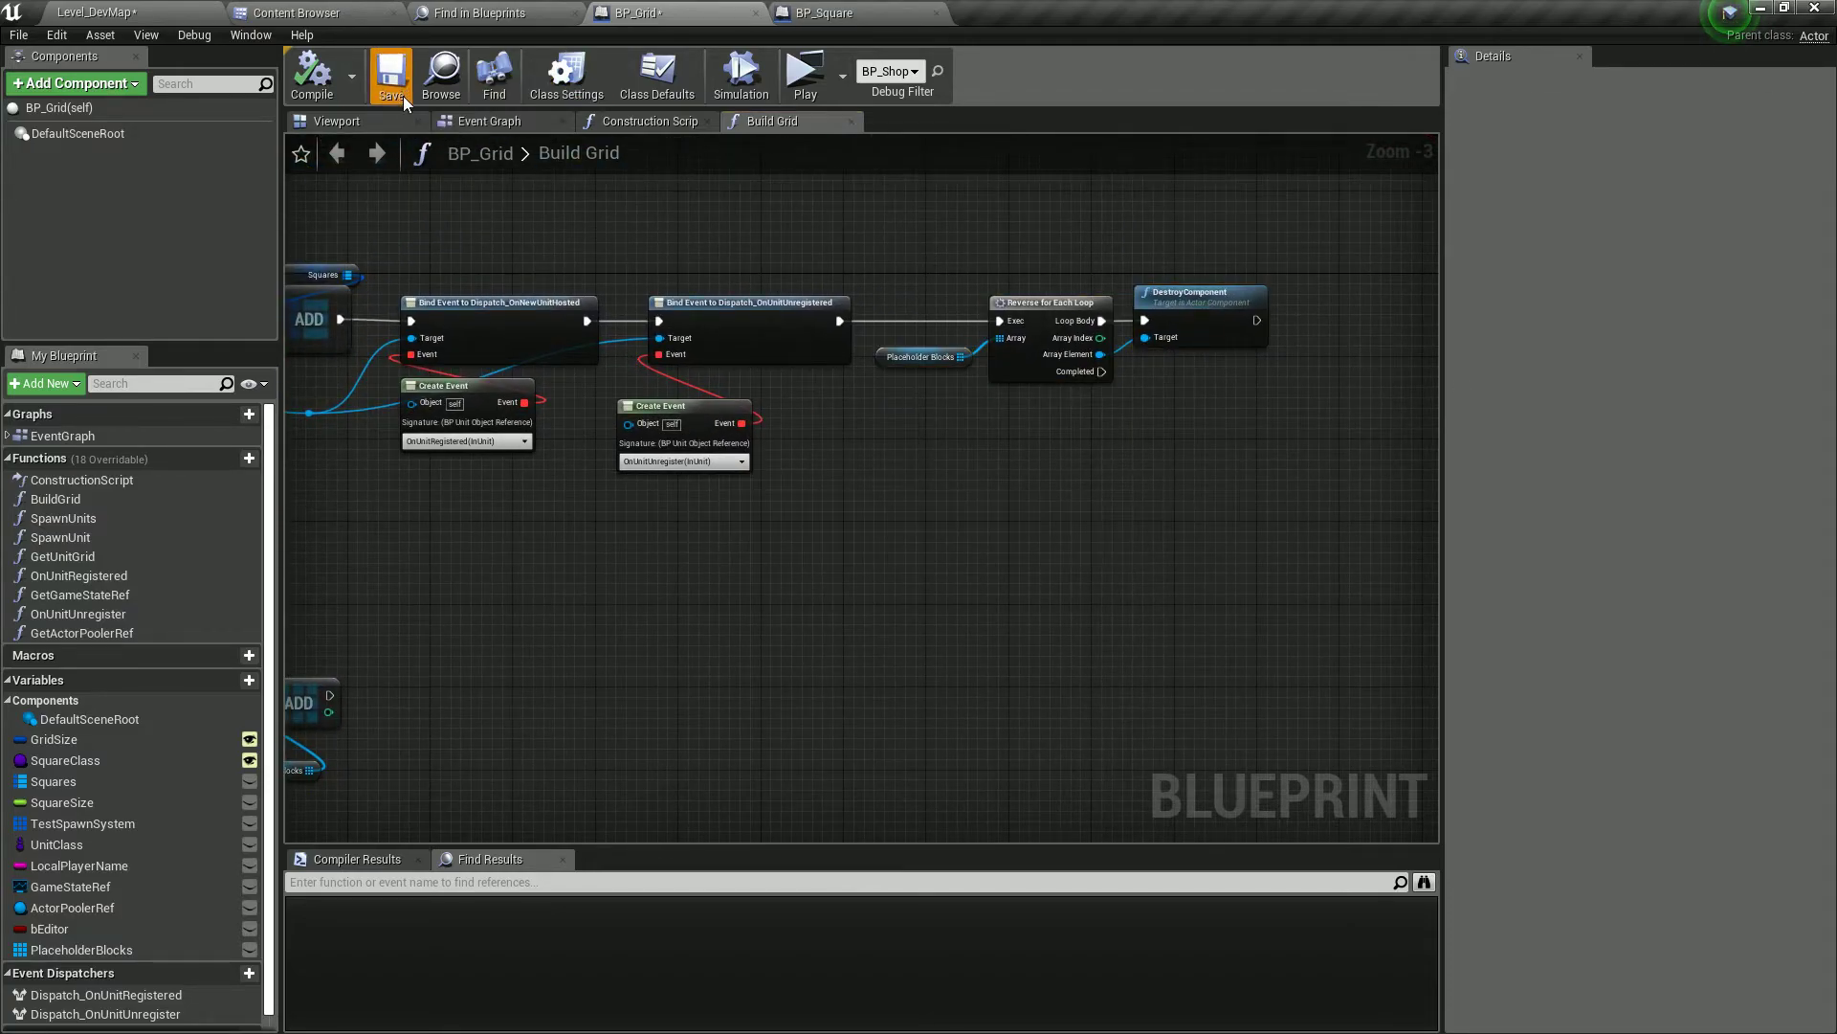
- Examine the Add Static Mesh Component nodes in Build Grid and the placeholder squares in BP_Grid's viewport
{"action": "scroll", "coordinate": [574, 316], "scroll_direction": "down", "scroll_amount": 1}
{"action": "mouse_move", "coordinate": [574, 316]}
{"action": "right_mouse_down"}
{"action": "mouse_move", "coordinate": [1233, 422]}
{"action": "mouse_move", "coordinate": [753, 428]}
{"action": "right_mouse_up"}
{"action": "scroll", "coordinate": [1190, 467], "scroll_direction": "up", "scroll_amount": 2}
{"action": "right_click_drag", "start_coordinate": [1193, 469], "coordinate": [408, 632]}
{"action": "right_click_drag", "start_coordinate": [1238, 438], "coordinate": [1132, 427]}
{"action": "scroll", "coordinate": [1016, 439], "scroll_direction": "up", "scroll_amount": 1}
{"action": "right_click_drag", "start_coordinate": [684, 501], "coordinate": [677, 503]}
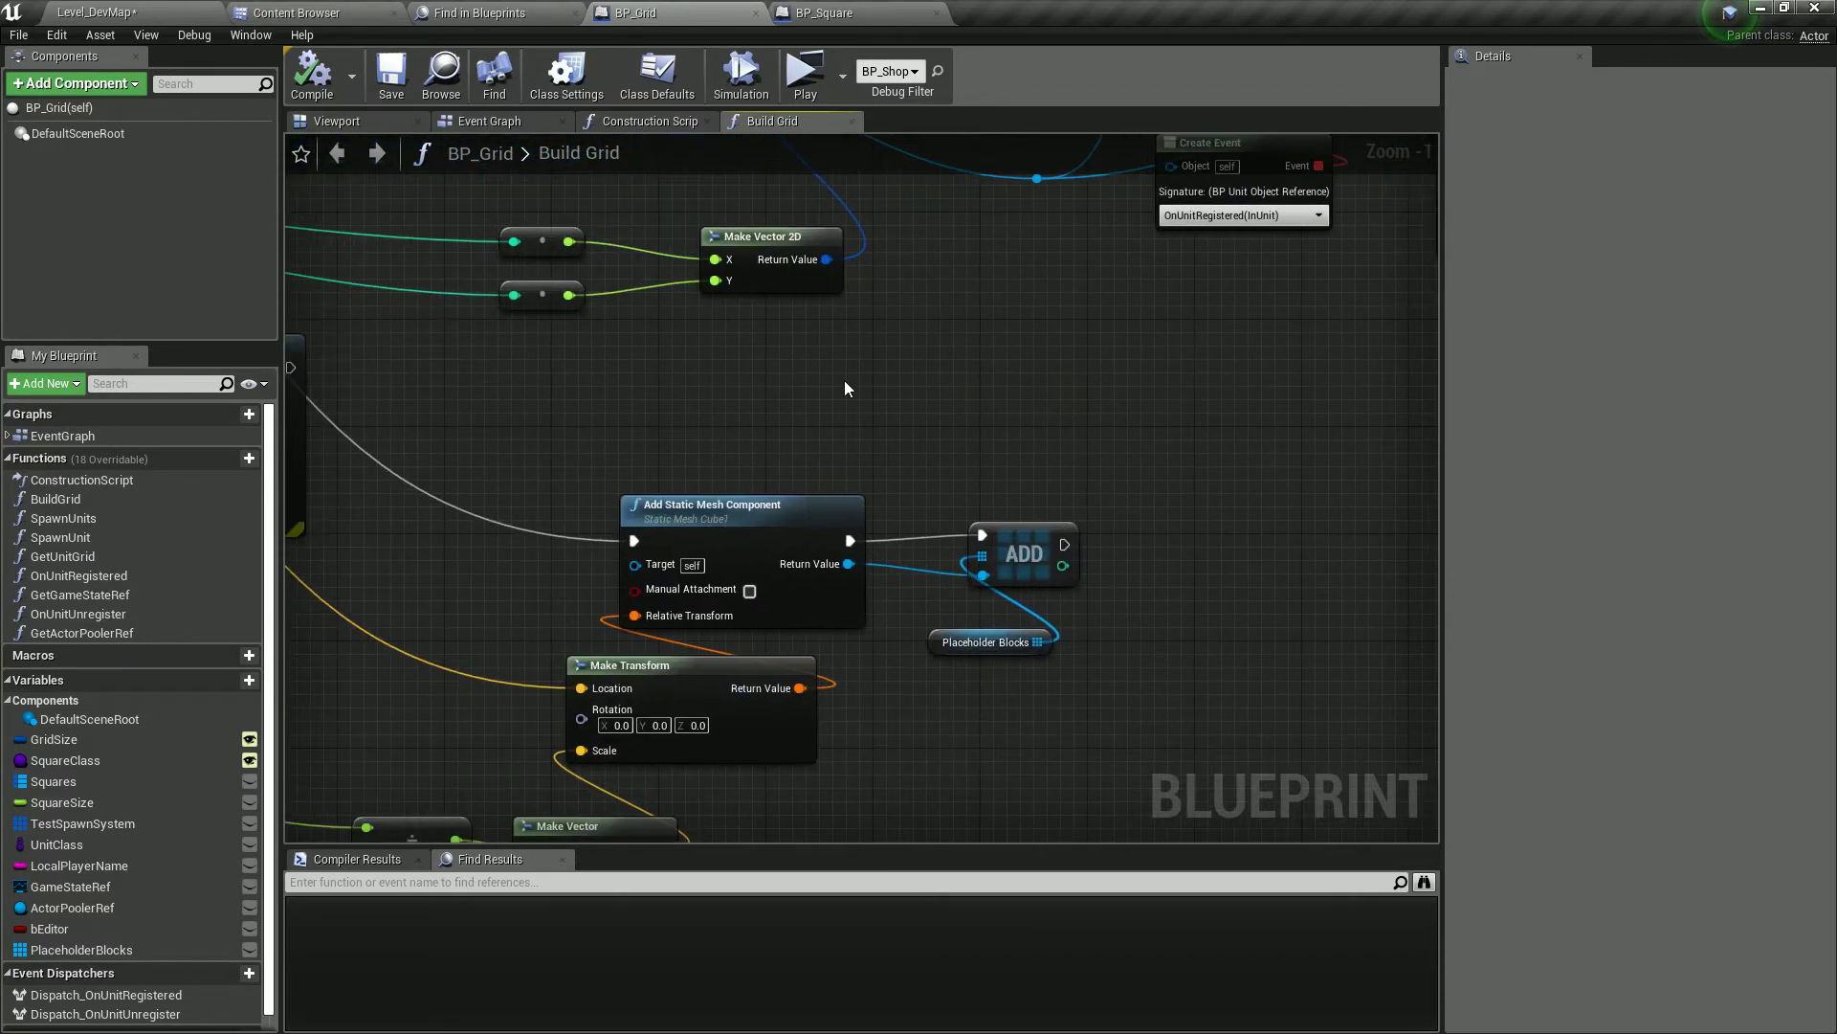
{"action": "right_click_drag", "start_coordinate": [844, 381], "coordinate": [930, 299]}
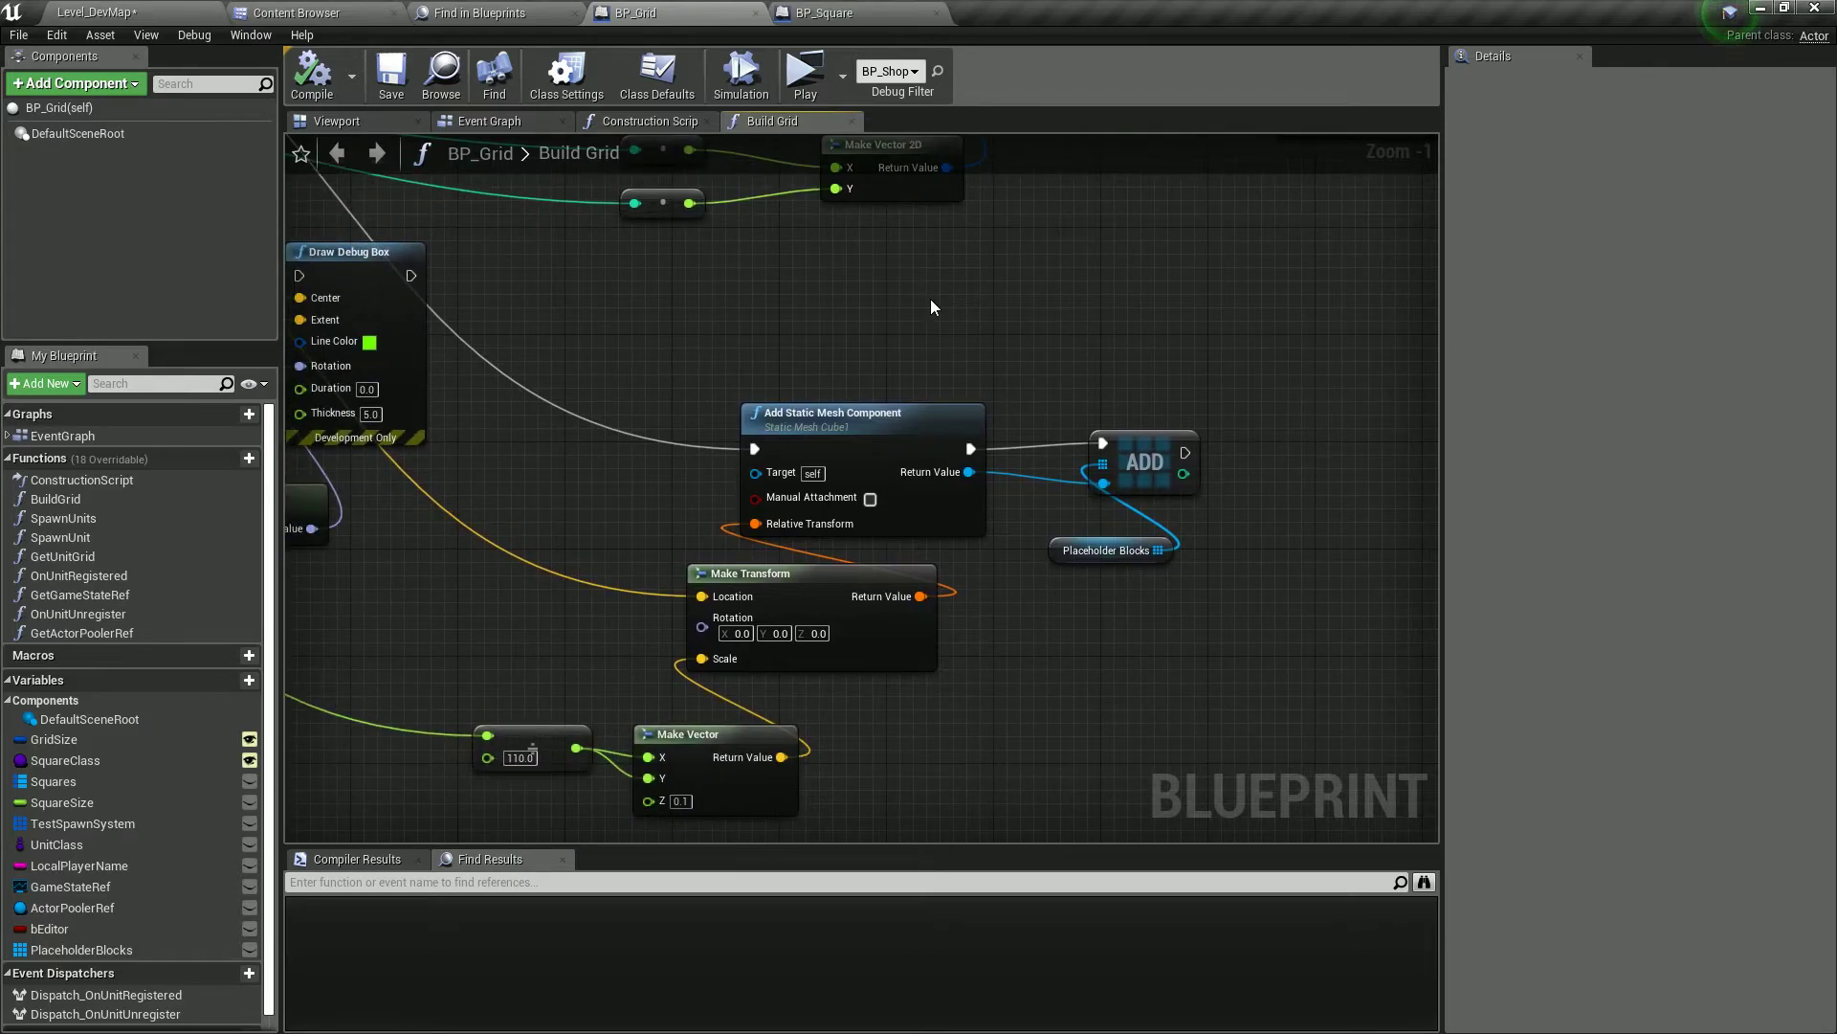
{"action": "right_click_drag", "start_coordinate": [930, 298], "coordinate": [1115, 198]}
{"action": "right_click_drag", "start_coordinate": [783, 271], "coordinate": [898, 296]}
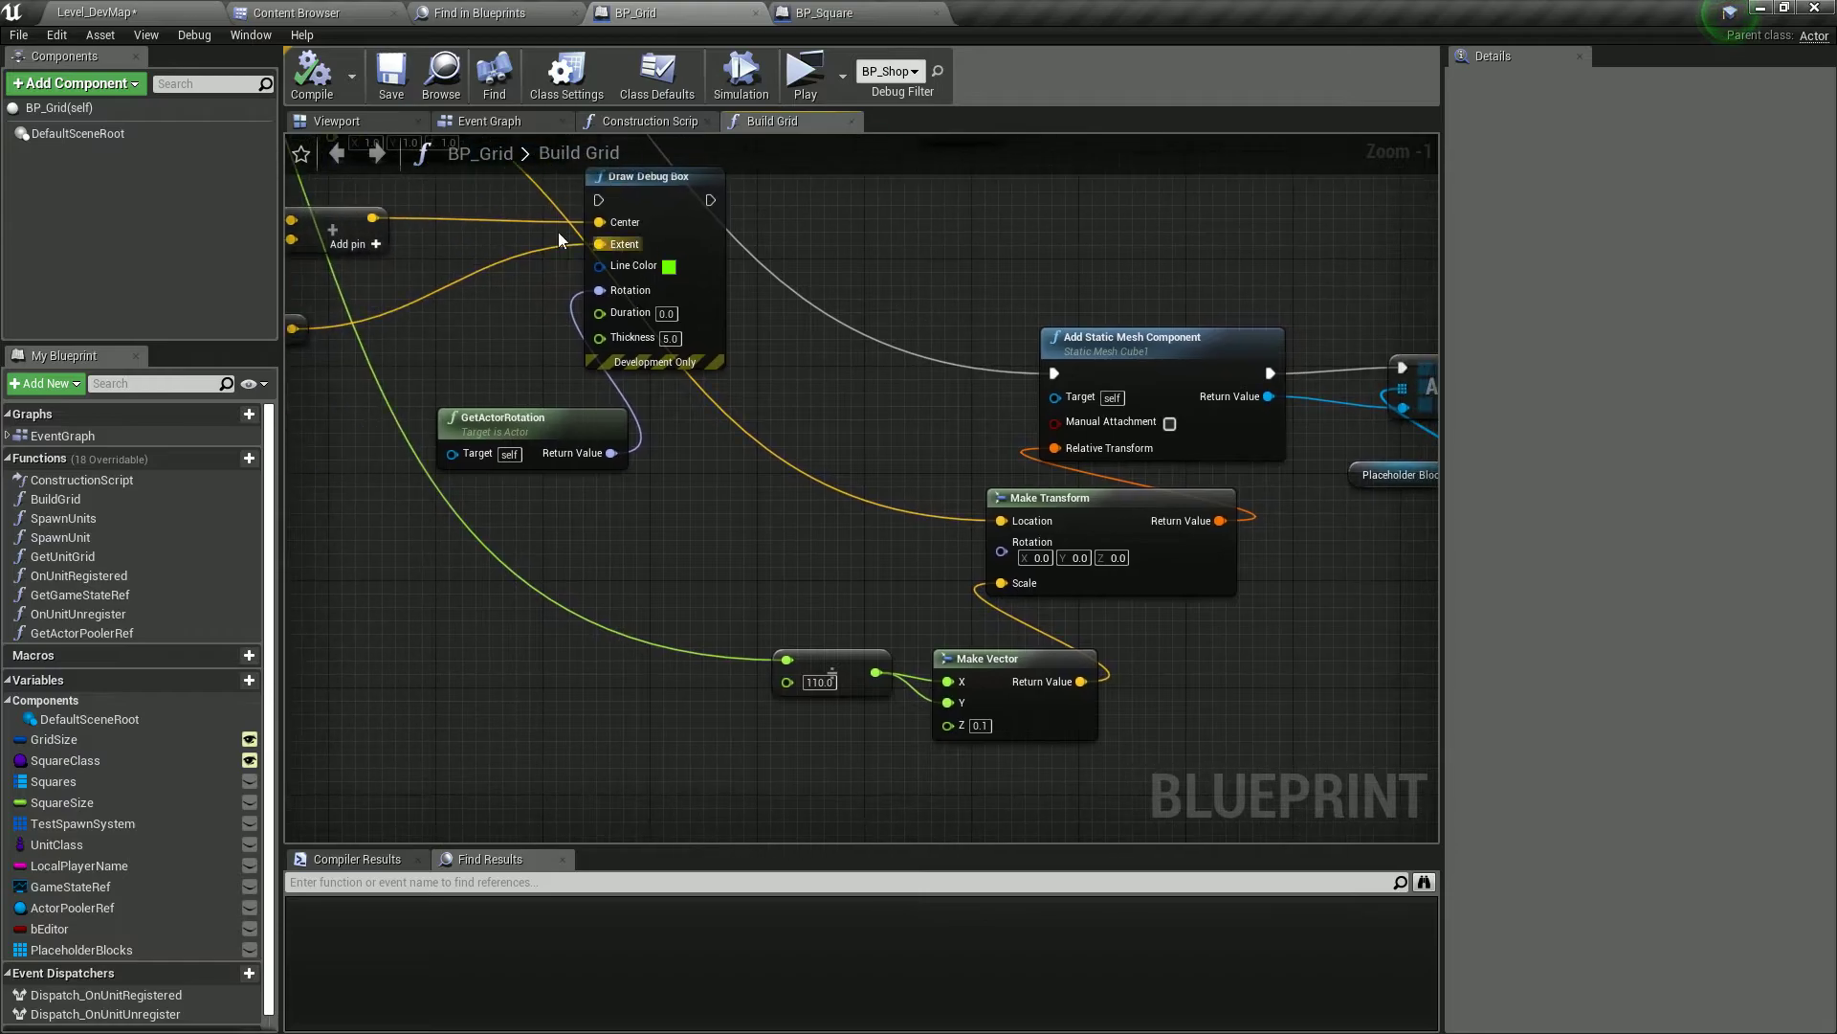
{"action": "left_click", "coordinate": [336, 120]}
{"action": "scroll", "coordinate": [705, 360], "scroll_direction": "up", "scroll_amount": 5}
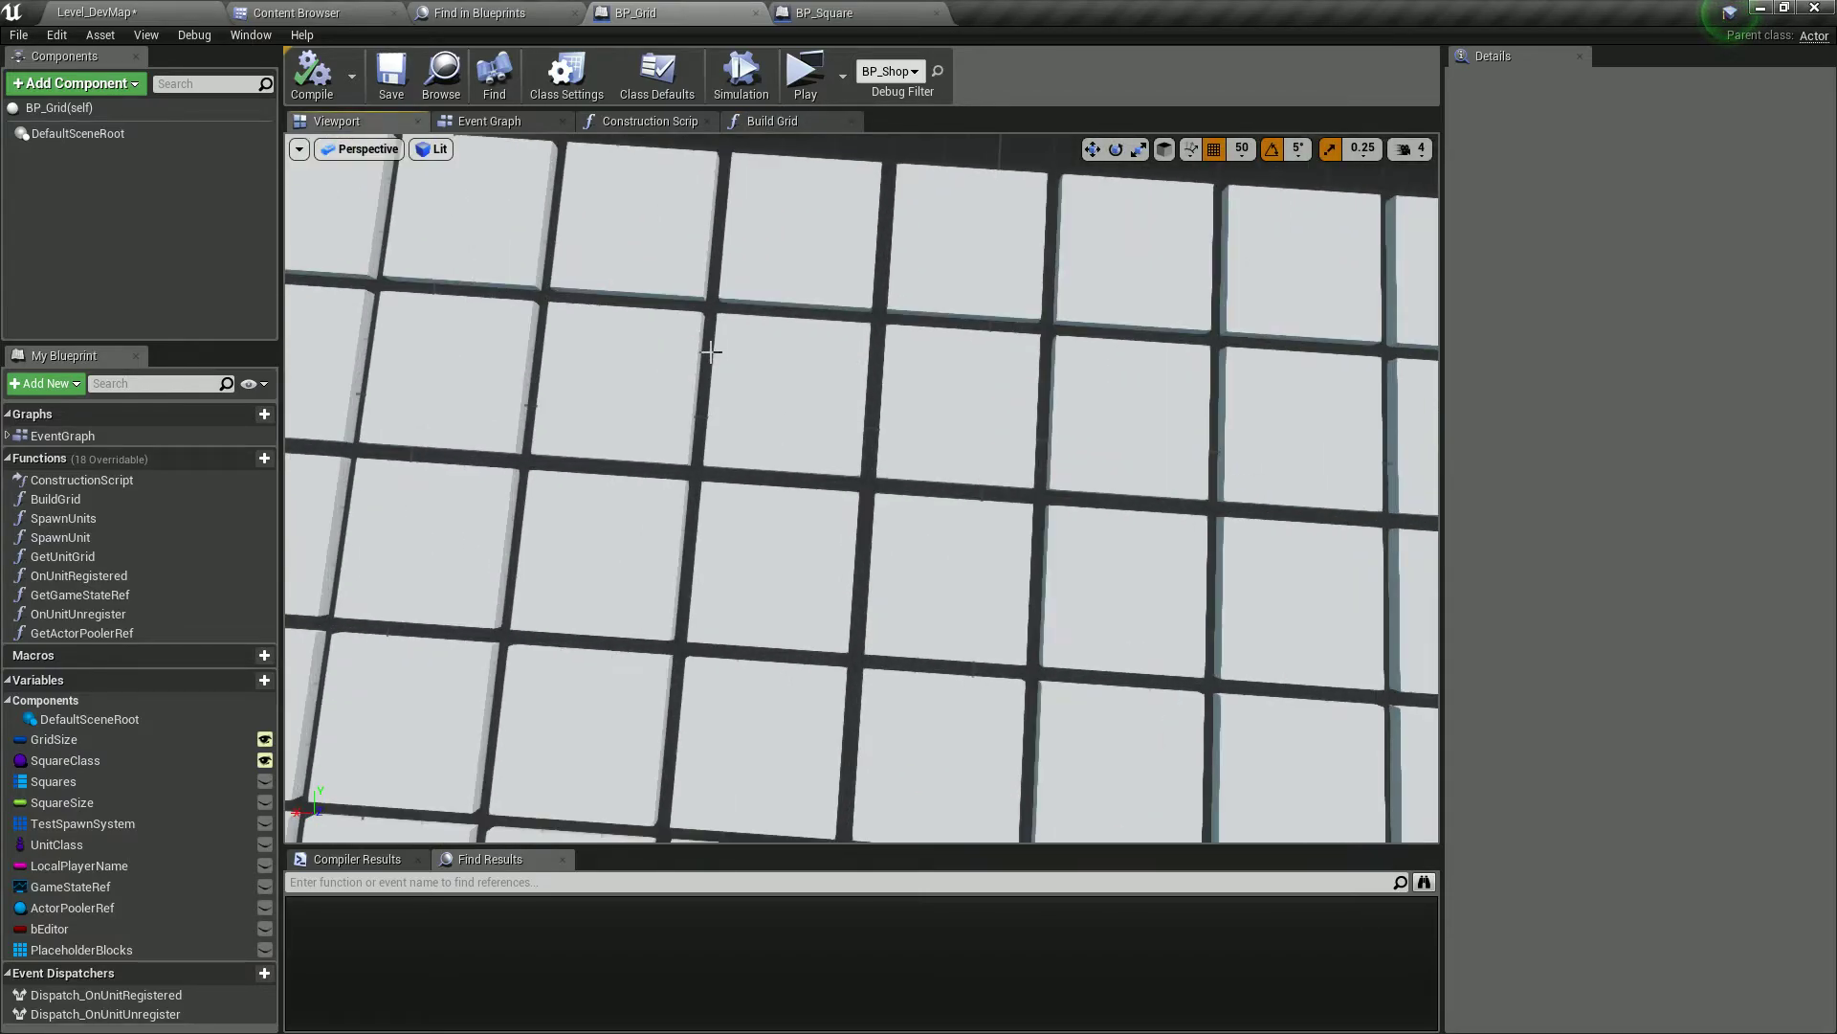
{"action": "right_click_drag", "start_coordinate": [730, 357], "coordinate": [842, 349]}
{"action": "scroll", "coordinate": [731, 356], "scroll_direction": "down", "scroll_amount": 4}
- Save the Level_DevMap level with the repositioned BP_Battlefield2
{"action": "left_click", "coordinate": [203, 8]}
{"action": "right_click_drag", "start_coordinate": [651, 220], "coordinate": [733, 244]}
{"action": "left_click", "coordinate": [321, 91]}
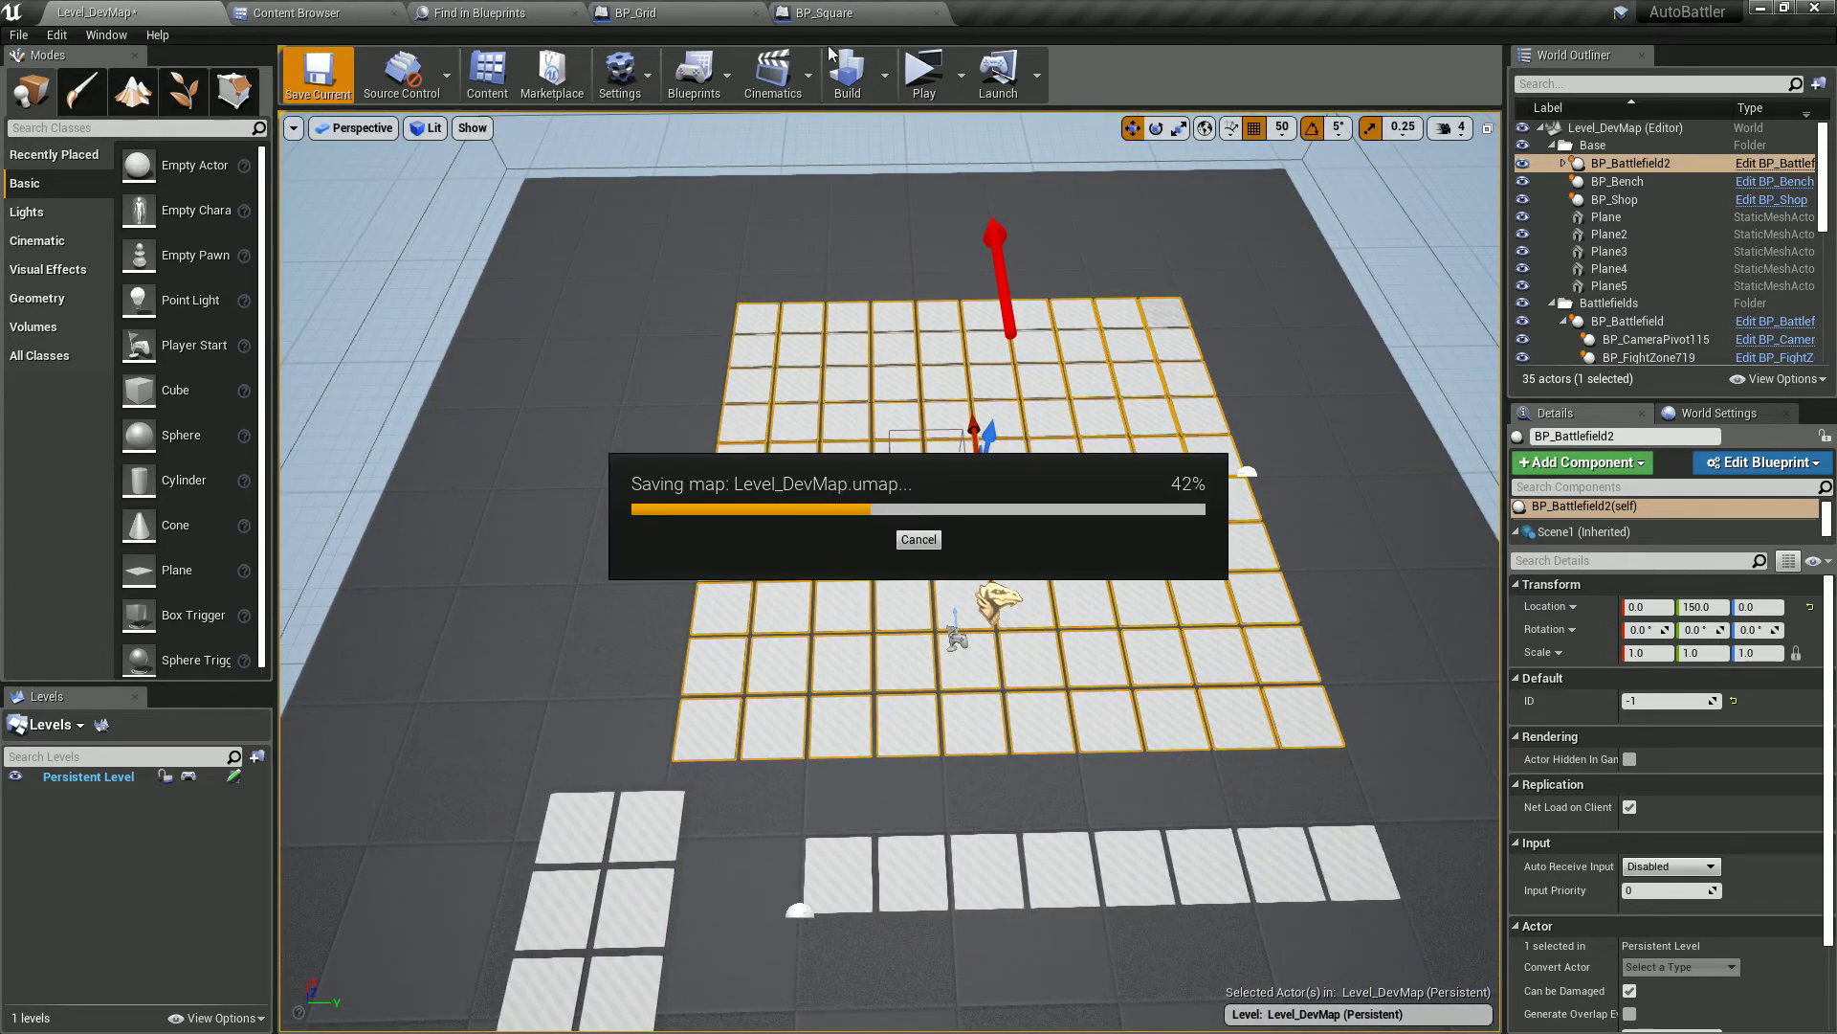
- Delete the Branch, NOT and Editor nodes in Build Grid and connect the Loop Body directly to Add Child Actor Component
{"action": "left_click", "coordinate": [866, 14]}
{"action": "left_click", "coordinate": [756, 13]}
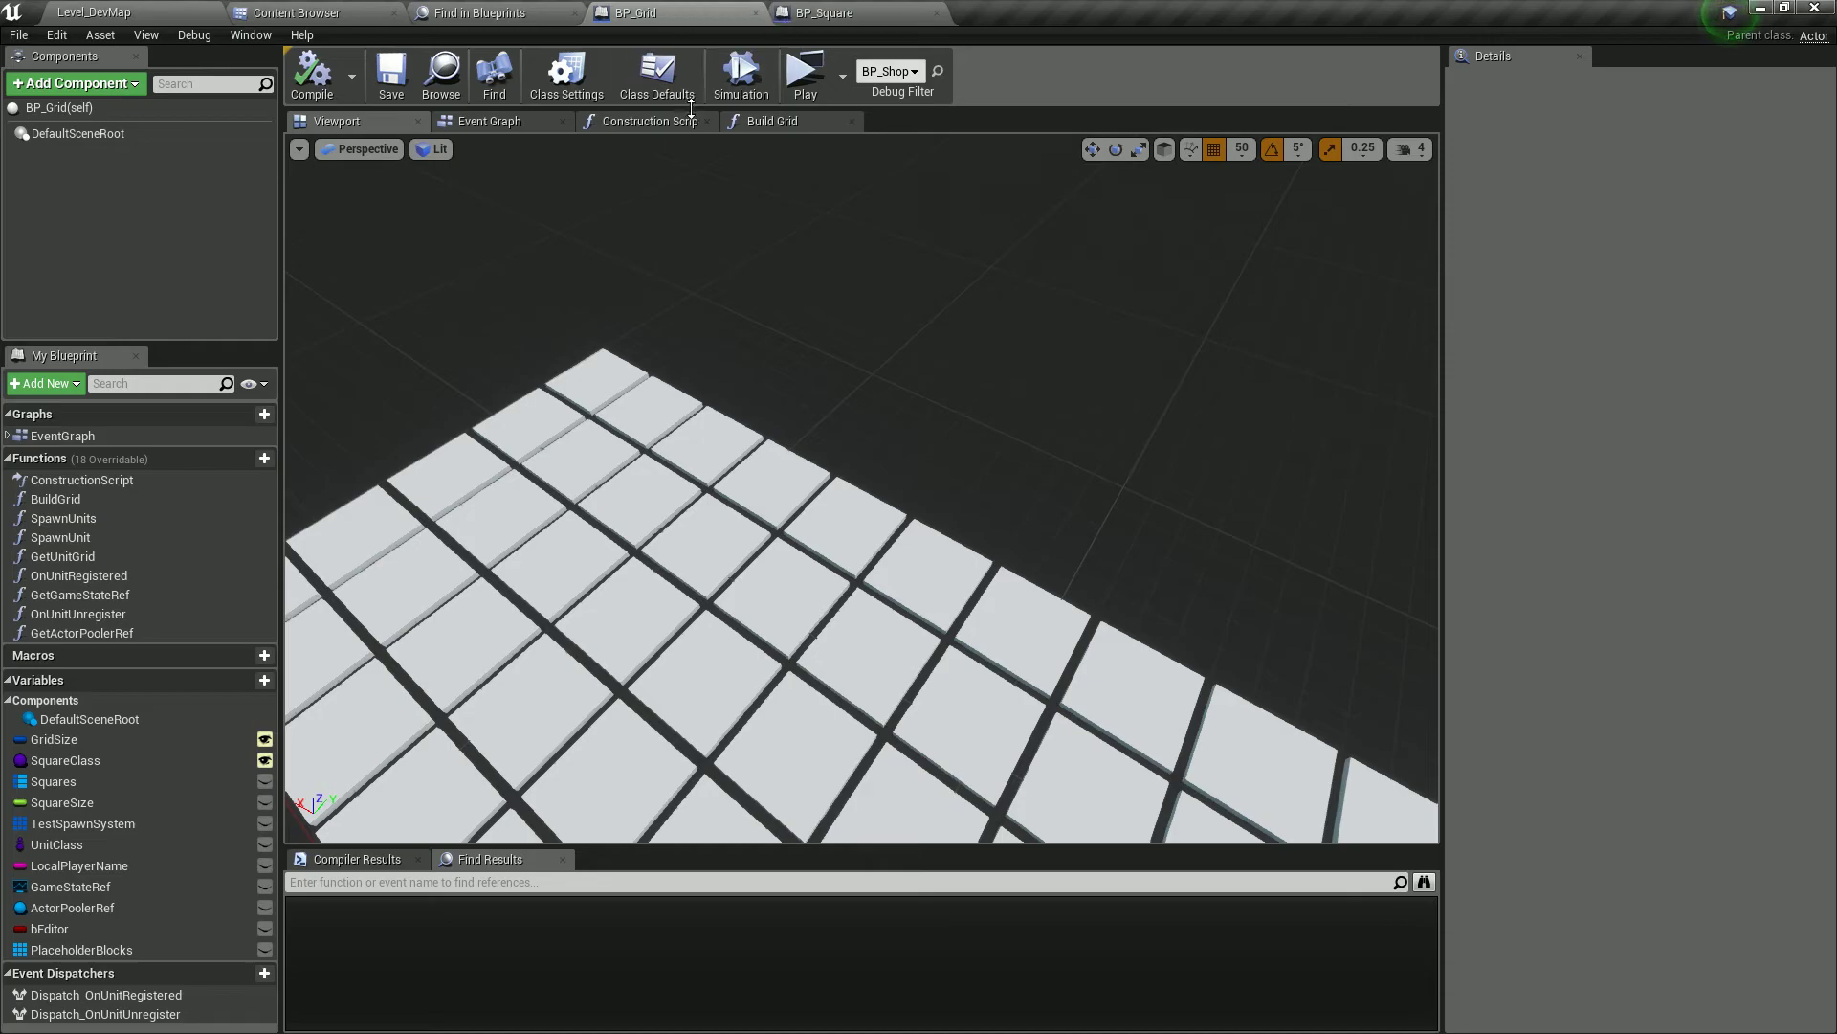
{"action": "left_click", "coordinate": [754, 123]}
{"action": "right_click_drag", "start_coordinate": [697, 254], "coordinate": [628, 331]}
{"action": "right_click", "coordinate": [511, 252]}
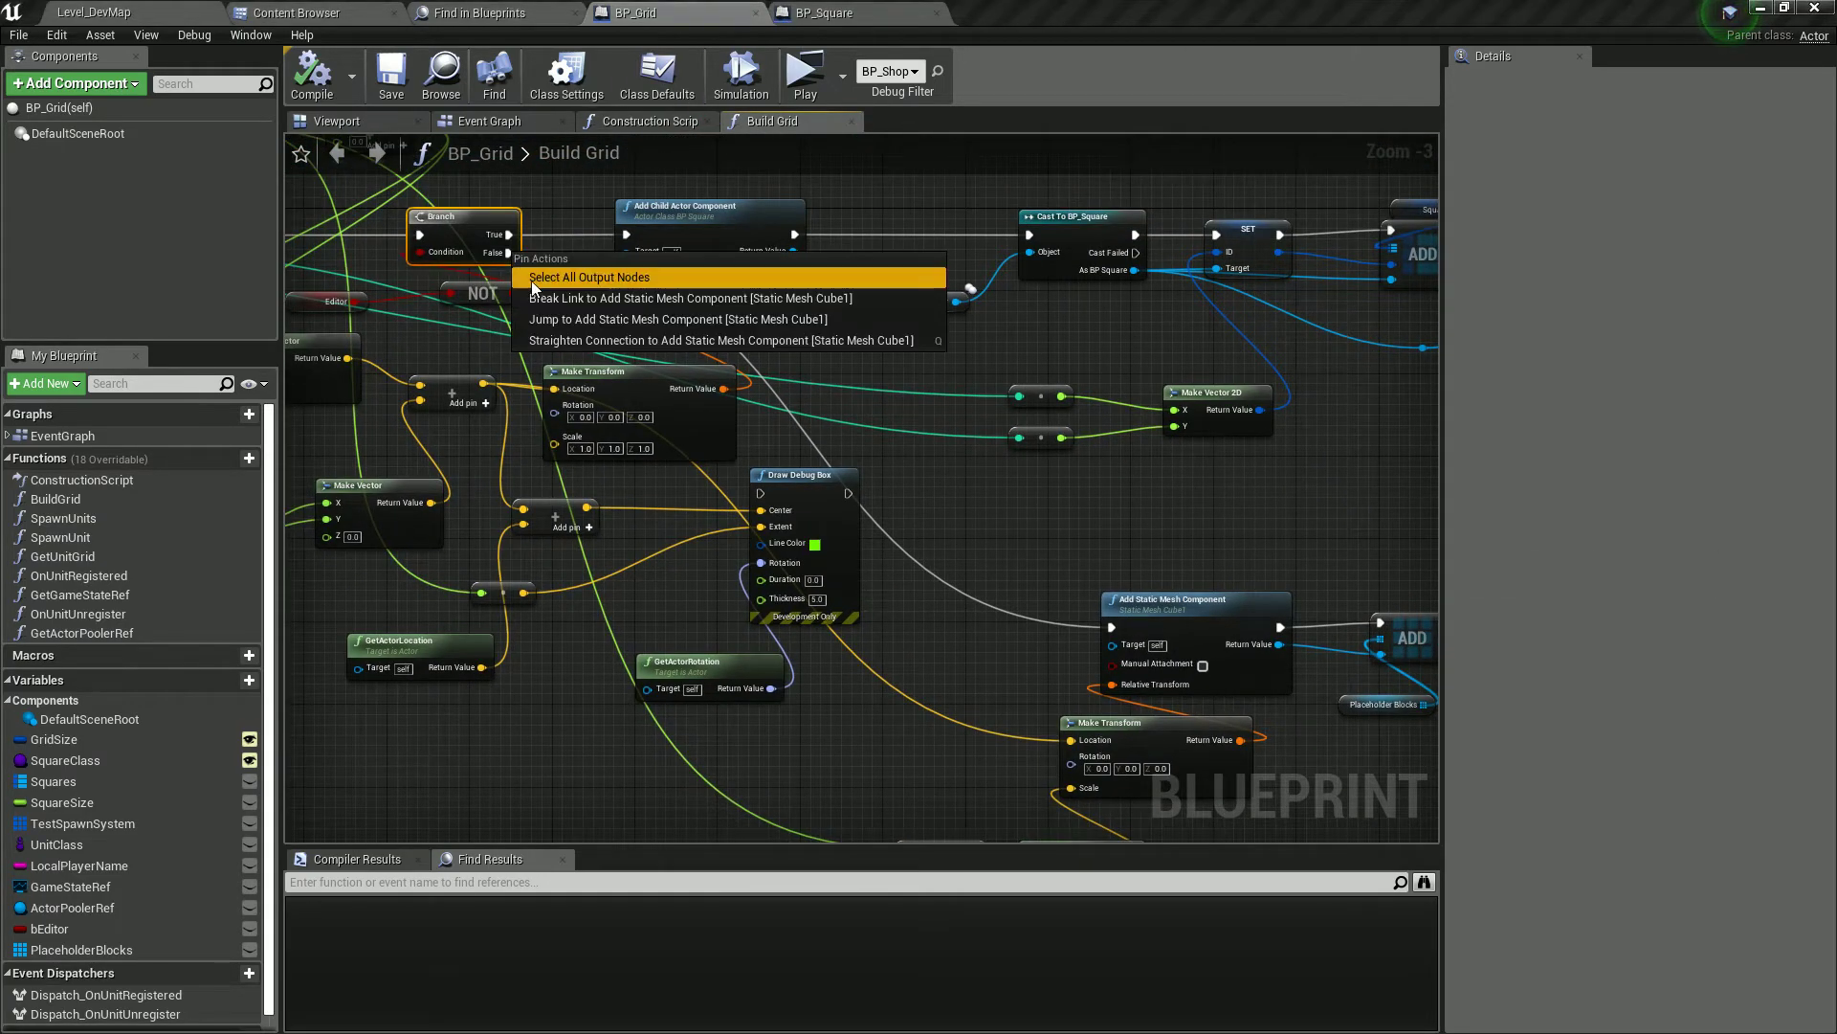
{"action": "right_click_drag", "start_coordinate": [404, 262], "coordinate": [594, 302]}
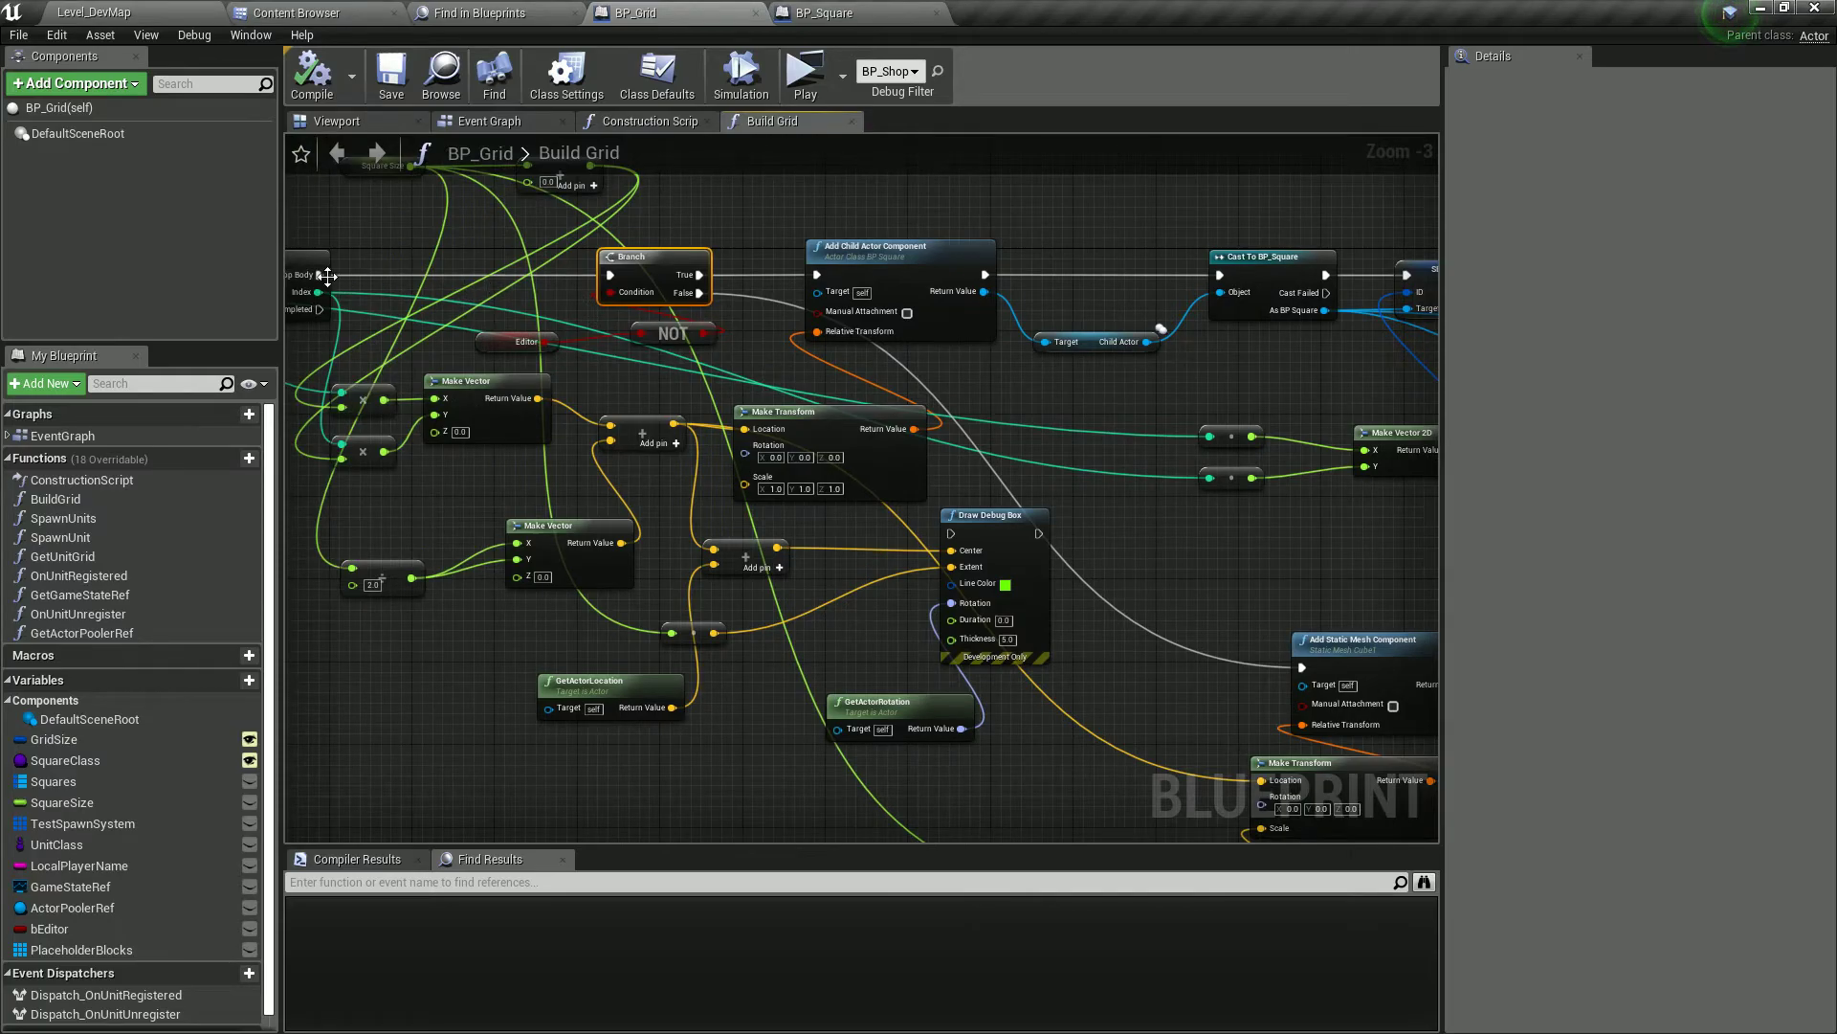
{"action": "left_click_drag", "start_coordinate": [511, 279], "coordinate": [709, 339]}
{"action": "key", "text": "Delete"}
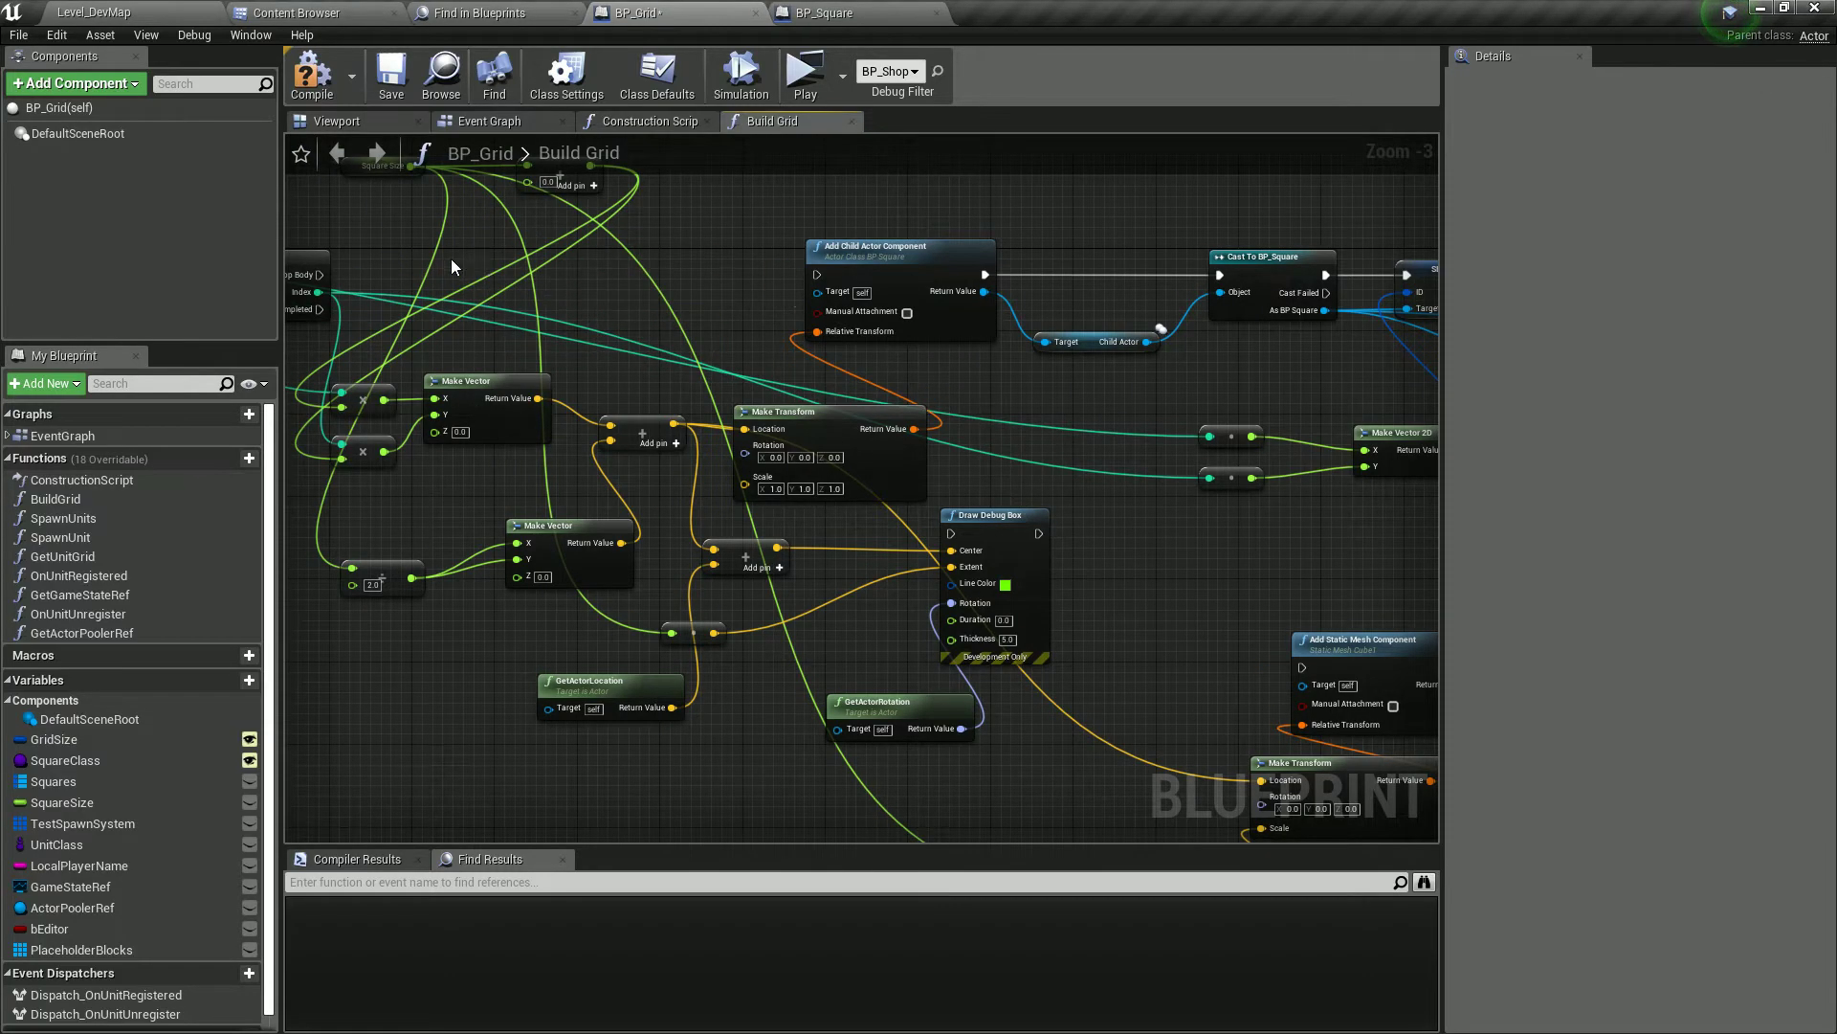
{"action": "left_click_drag", "start_coordinate": [320, 275], "coordinate": [823, 278]}
- Disconnect the Build Grid call from BP_Grid's Construction Script
{"action": "left_click", "coordinate": [645, 129]}
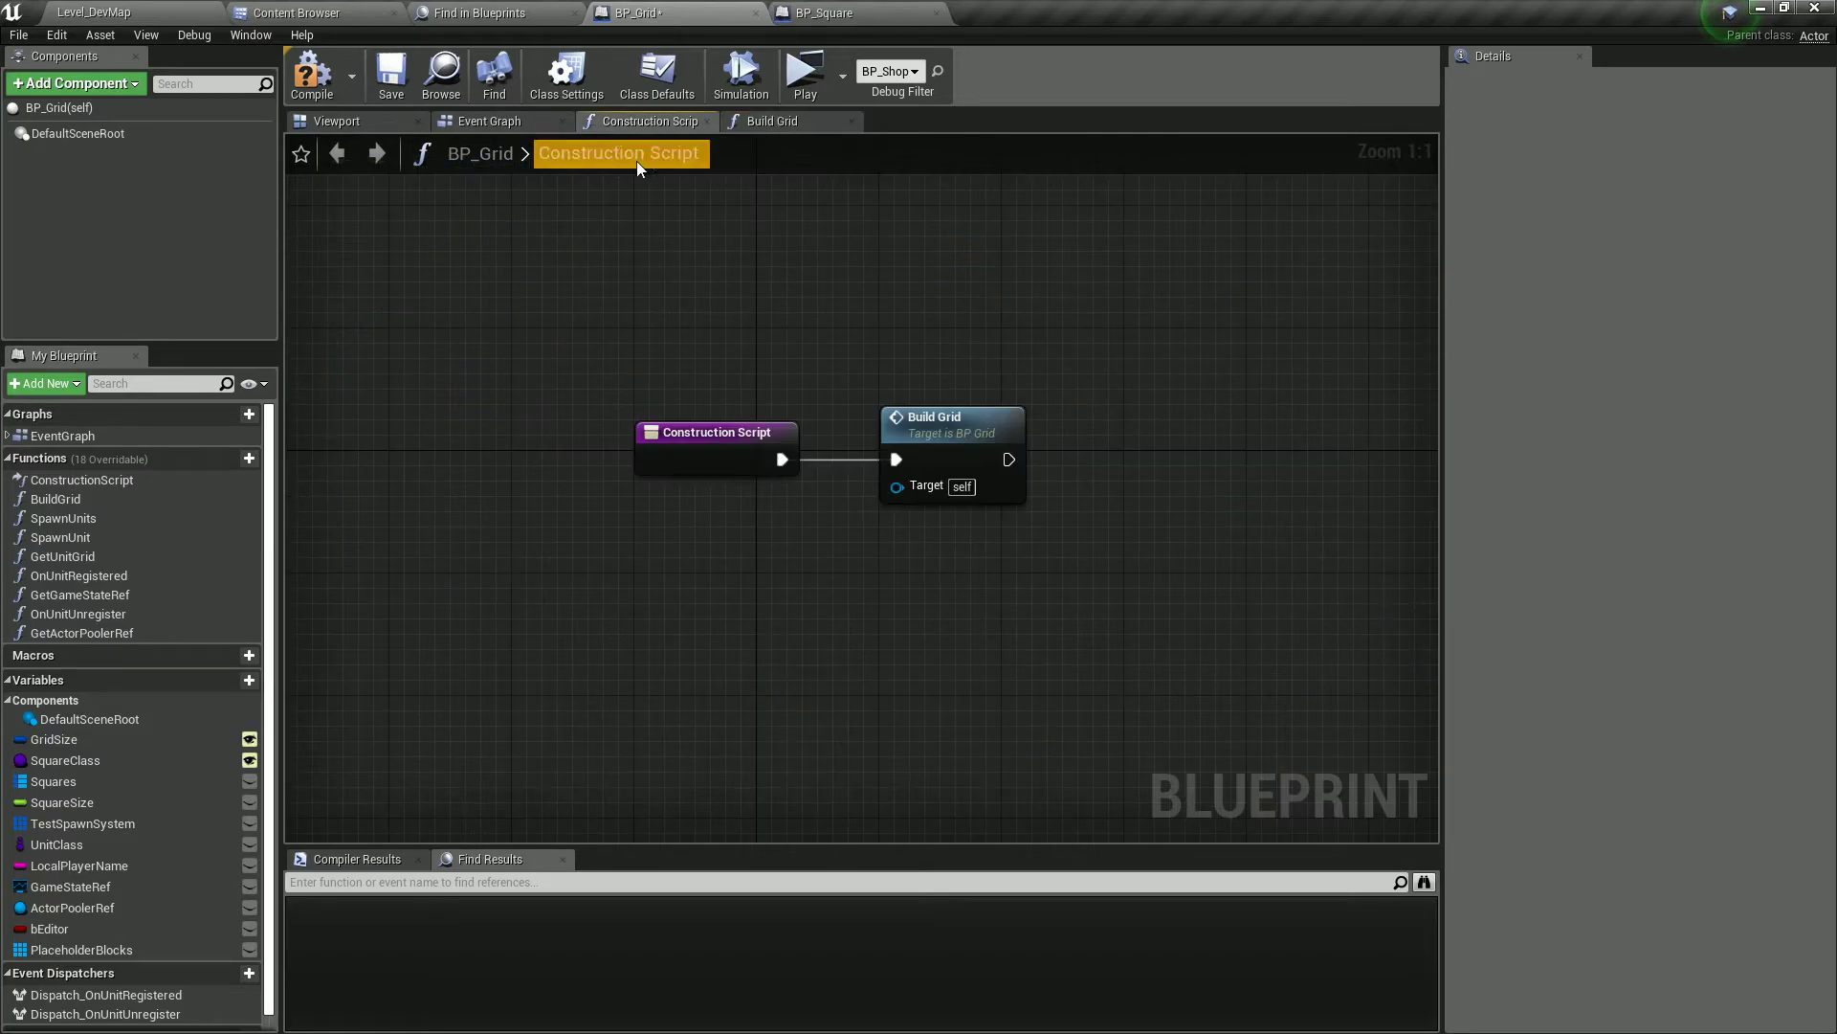
{"action": "left_click", "coordinate": [951, 496]}
{"action": "right_click", "coordinate": [896, 459]}
{"action": "left_click", "coordinate": [915, 503]}
{"action": "left_click", "coordinate": [738, 118]}
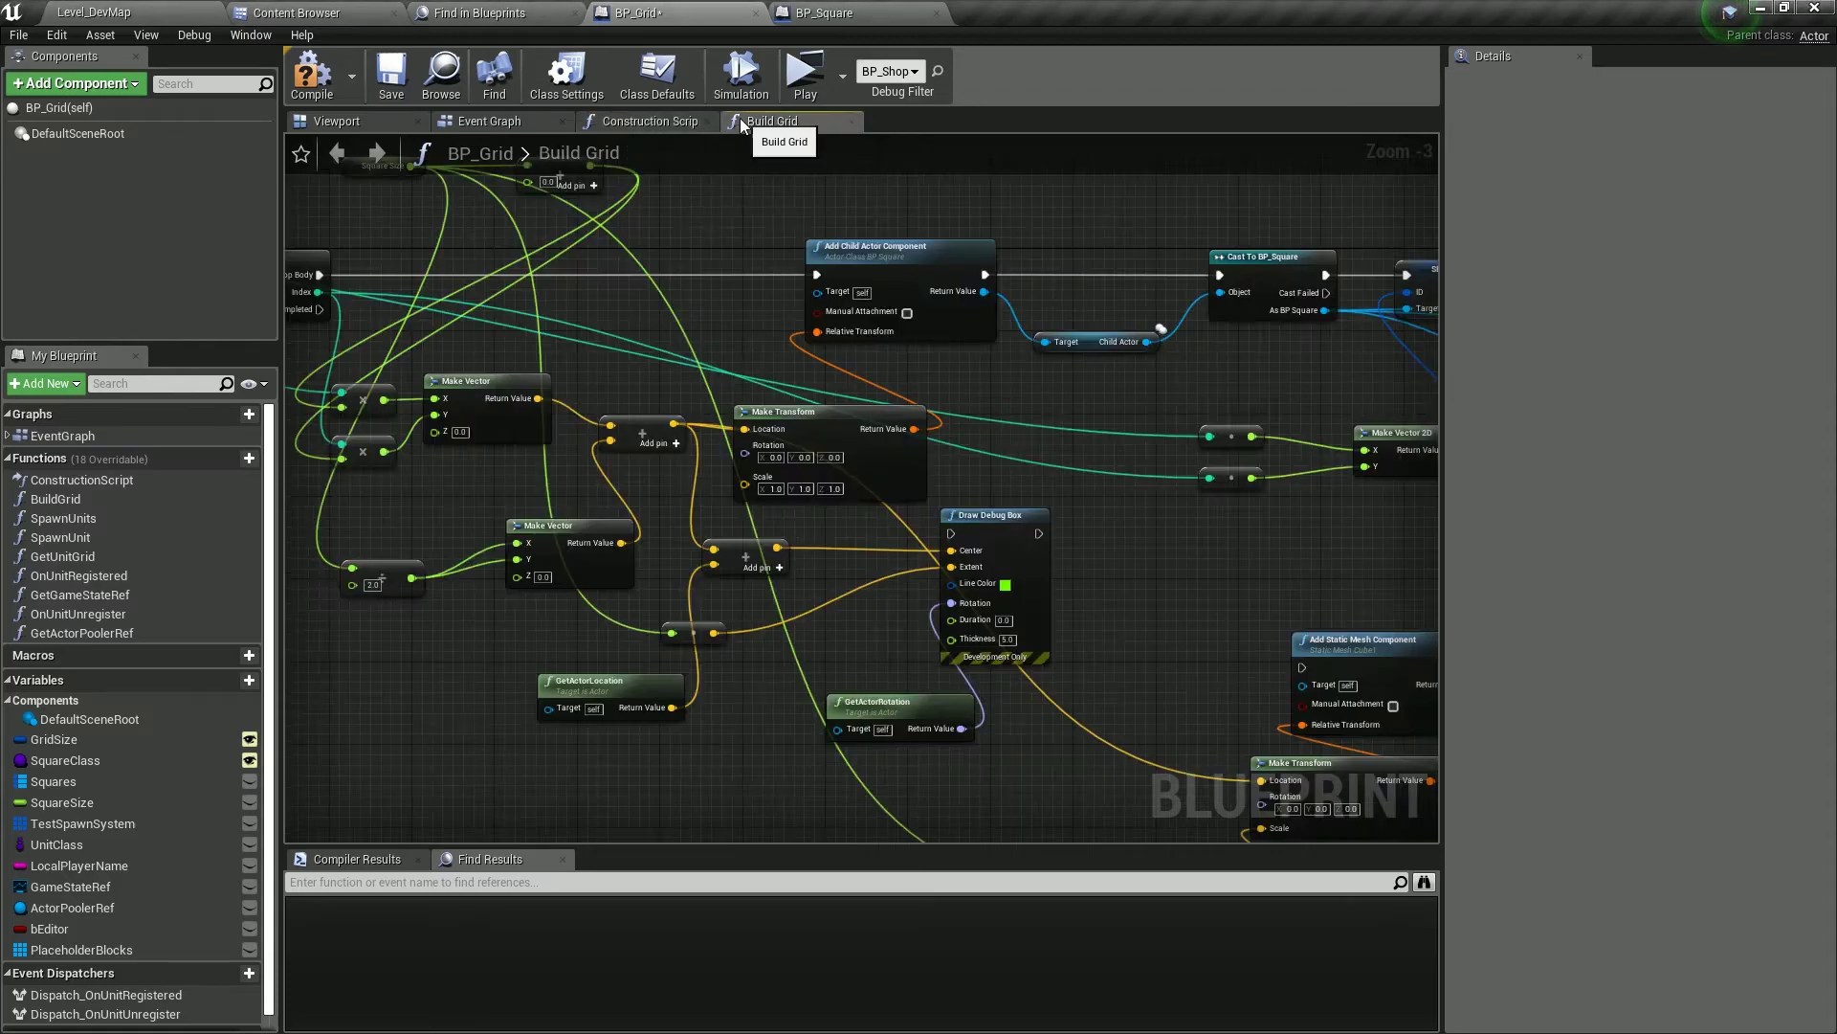
- Delete the node between Event BeginPlay and Build Grid in BP_Grid's Event Graph, and place Build Grid beside Event BeginPlay
{"action": "right_click_drag", "start_coordinate": [974, 490], "coordinate": [289, 467]}
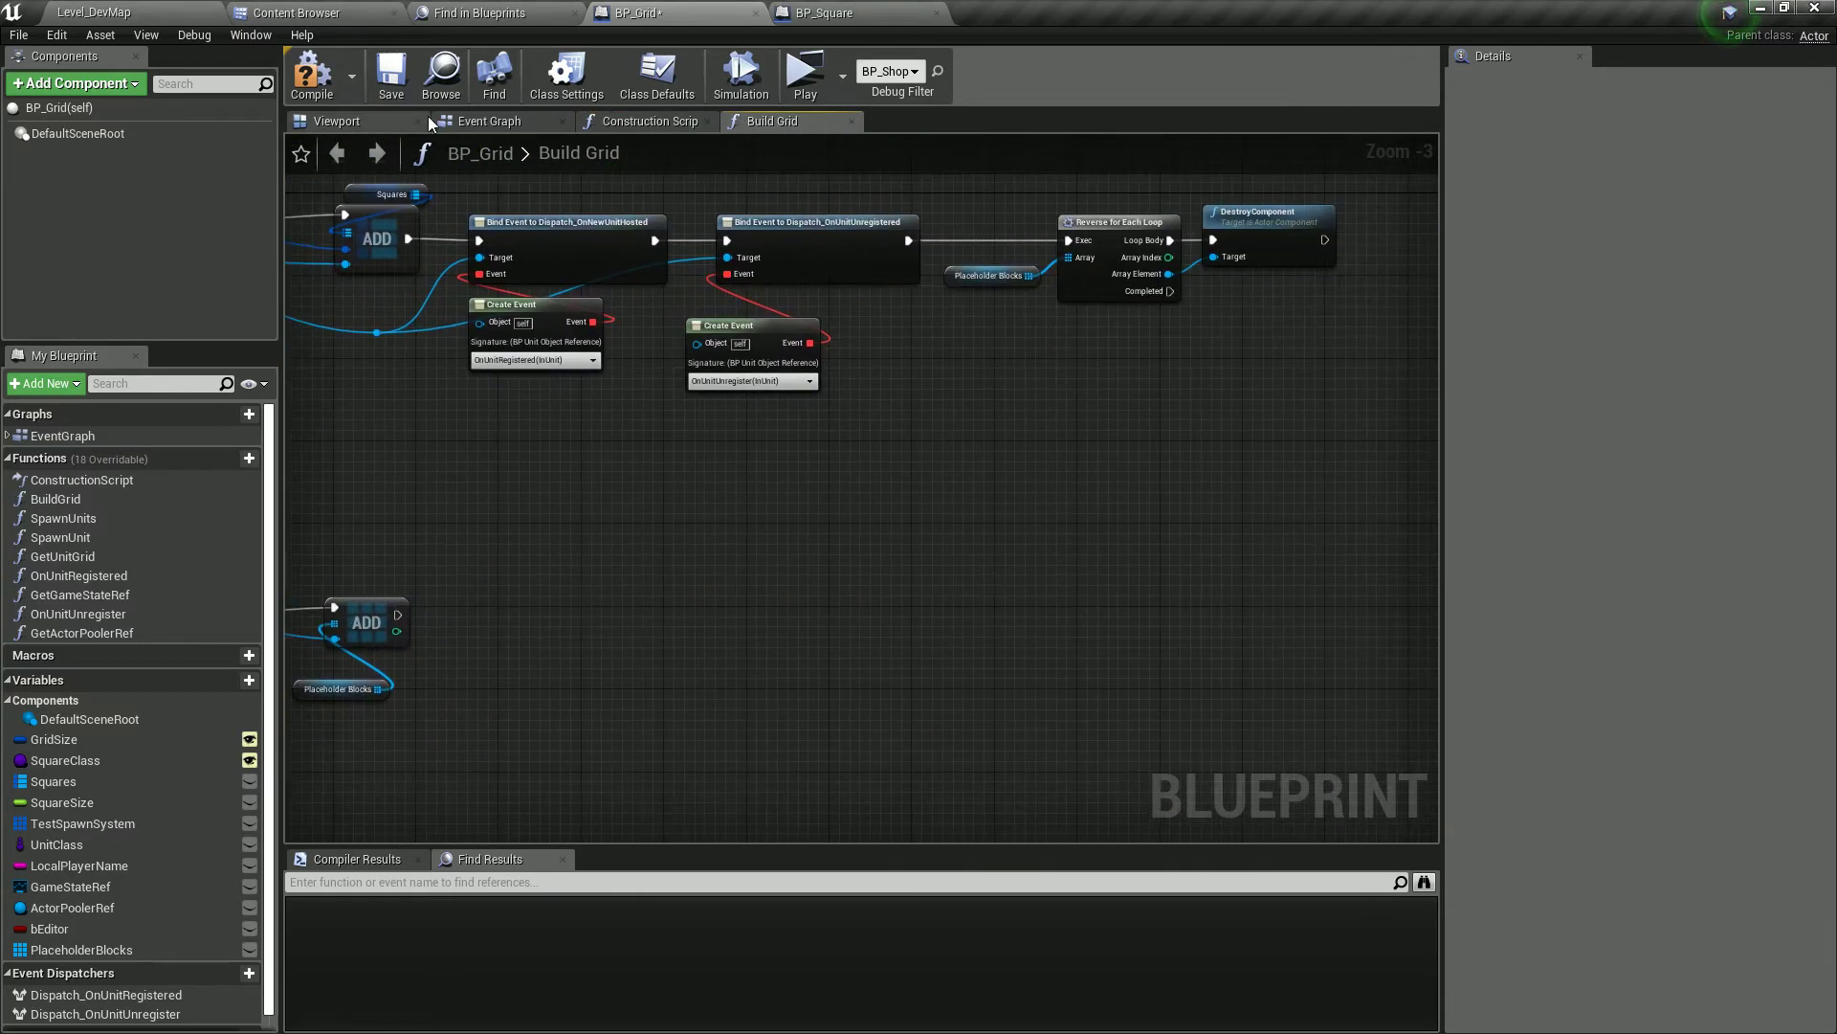
{"action": "left_click", "coordinate": [487, 121]}
{"action": "left_click", "coordinate": [683, 469]}
{"action": "key", "text": "Delete"}
{"action": "left_click_drag", "start_coordinate": [602, 424], "coordinate": [727, 386]}
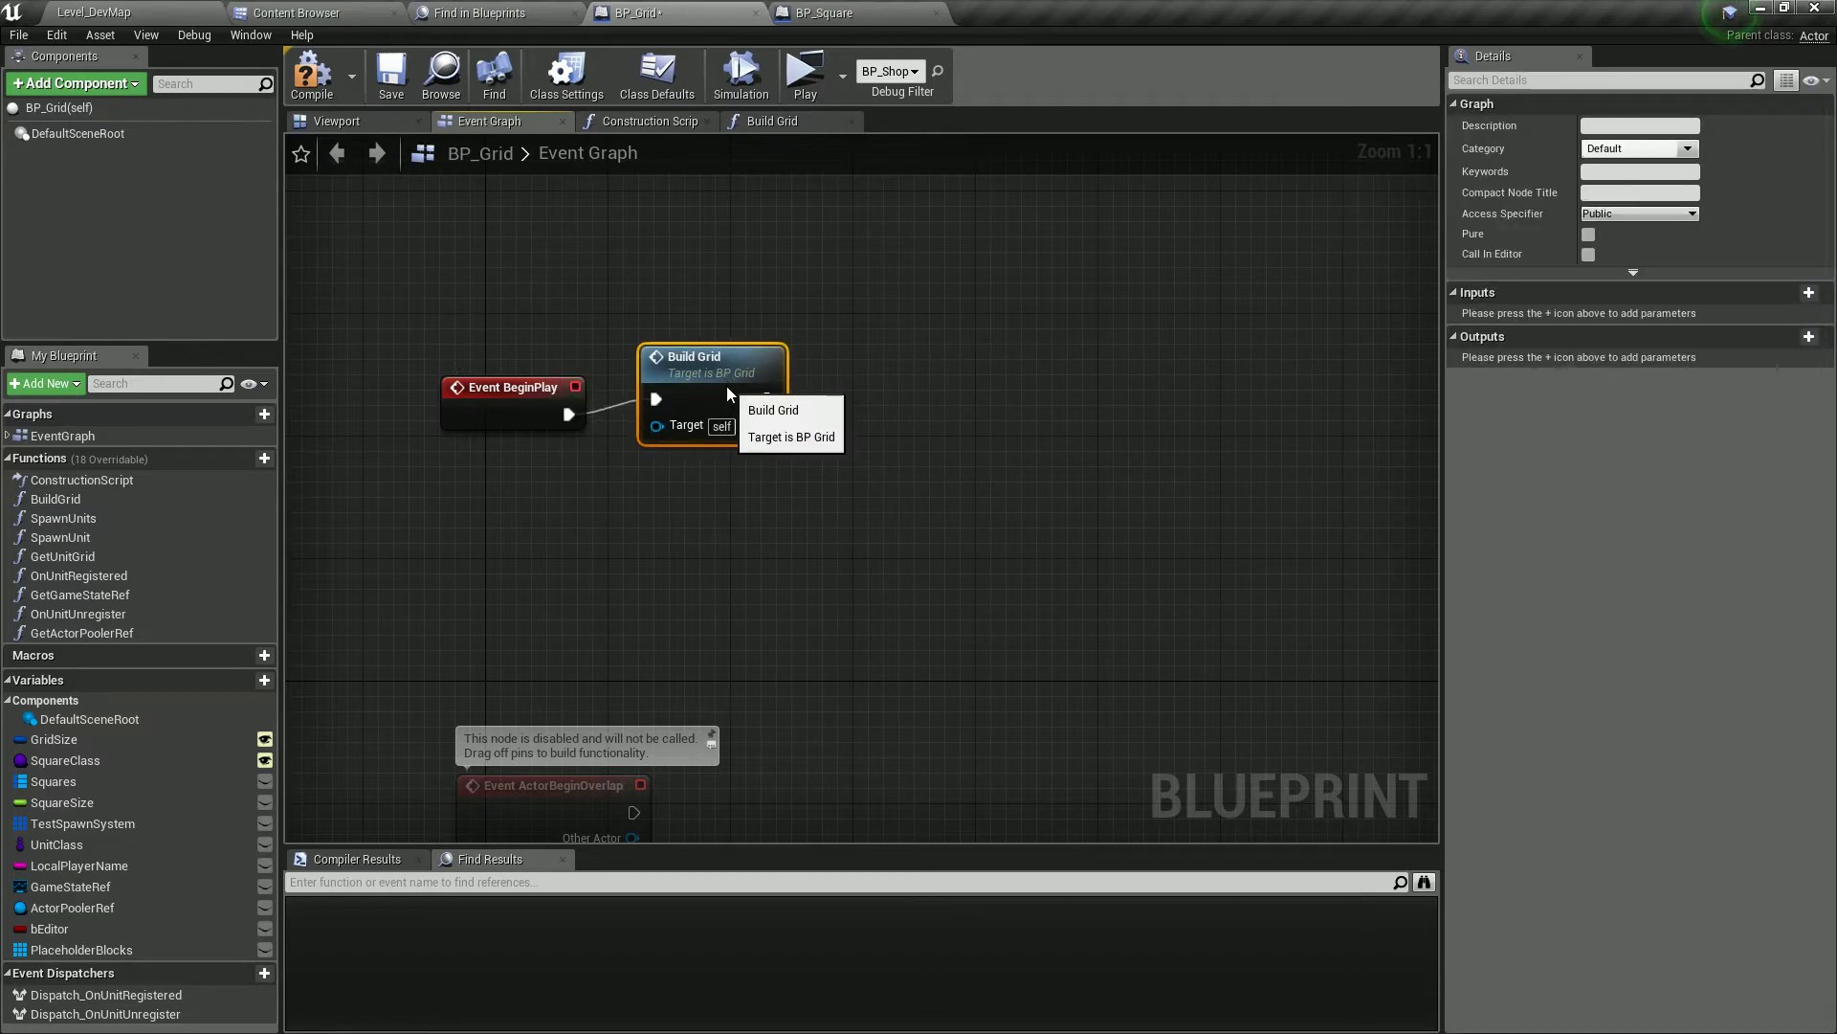
{"action": "left_click", "coordinate": [636, 603]}
- Delete the bEditor variable from BP_Grid and save the blueprint
{"action": "left_click", "coordinate": [50, 928]}
{"action": "key", "text": "Delete"}
{"action": "left_click", "coordinate": [402, 60]}
- Play-test Level_DevMap by moving units between bench squares in the server preview, end the session, and save the level
{"action": "left_click", "coordinate": [93, 13]}
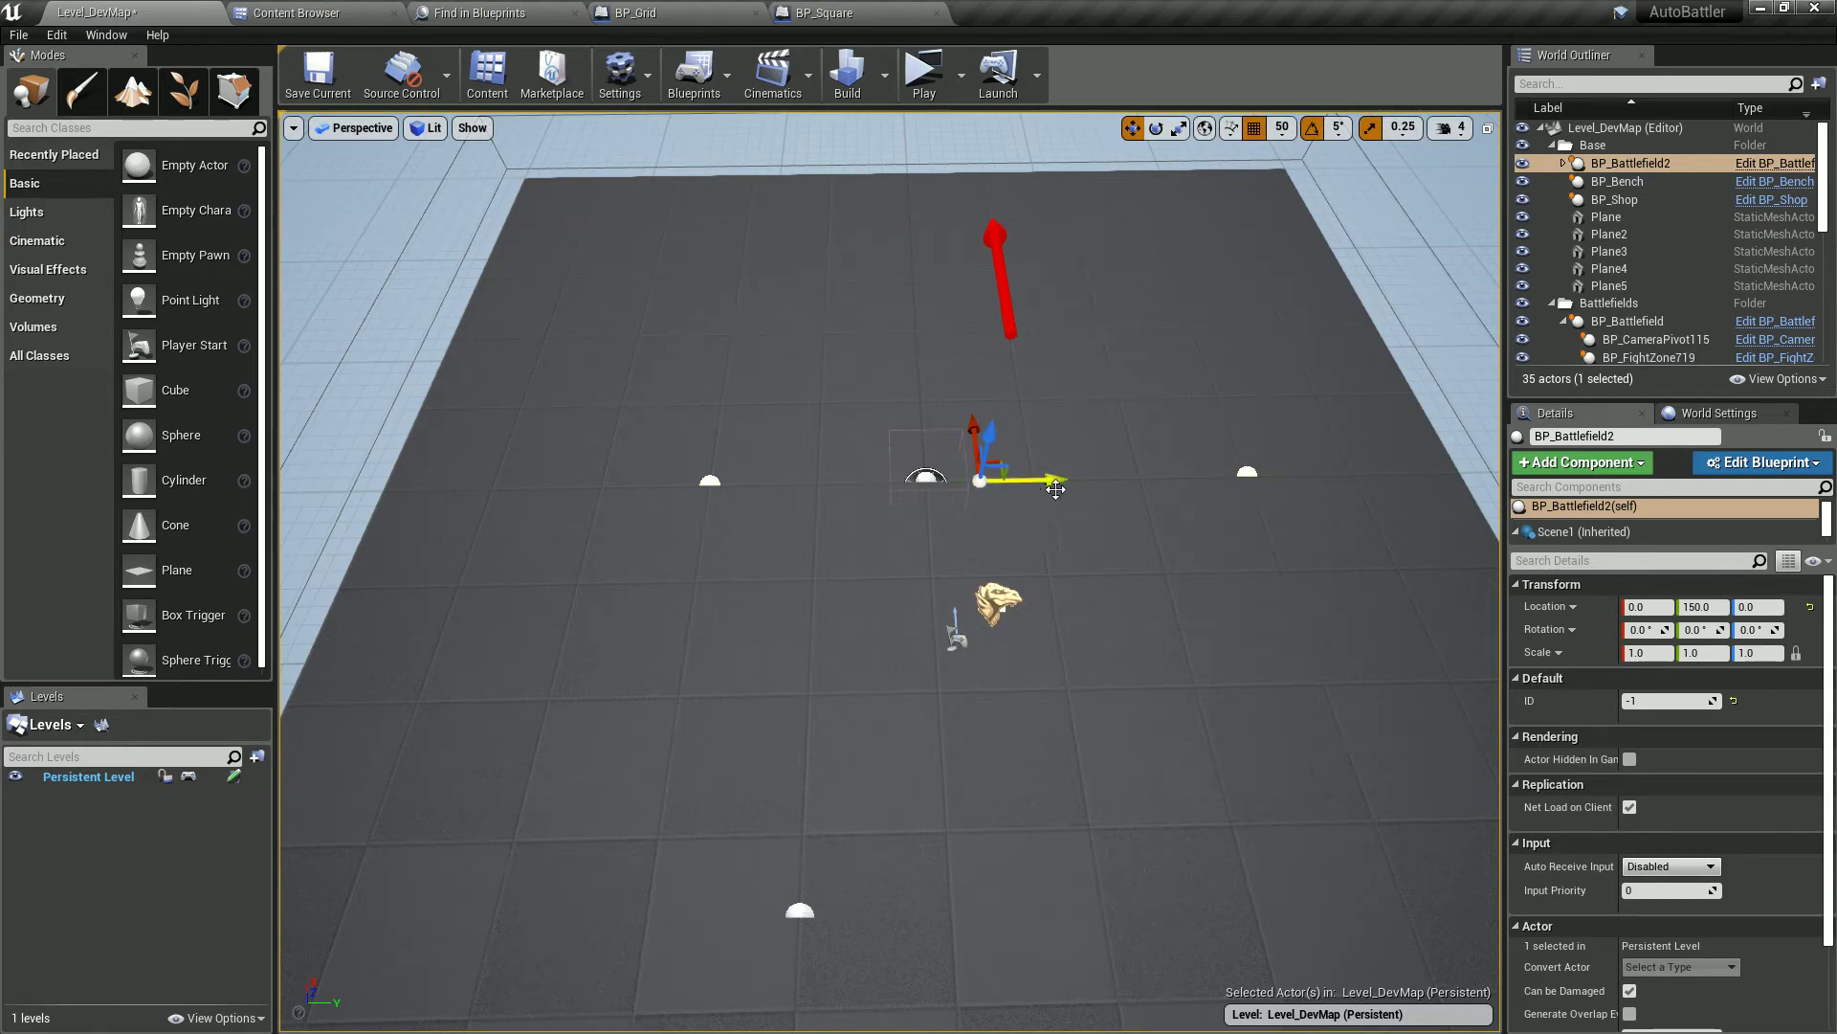
{"action": "left_click", "coordinate": [914, 101]}
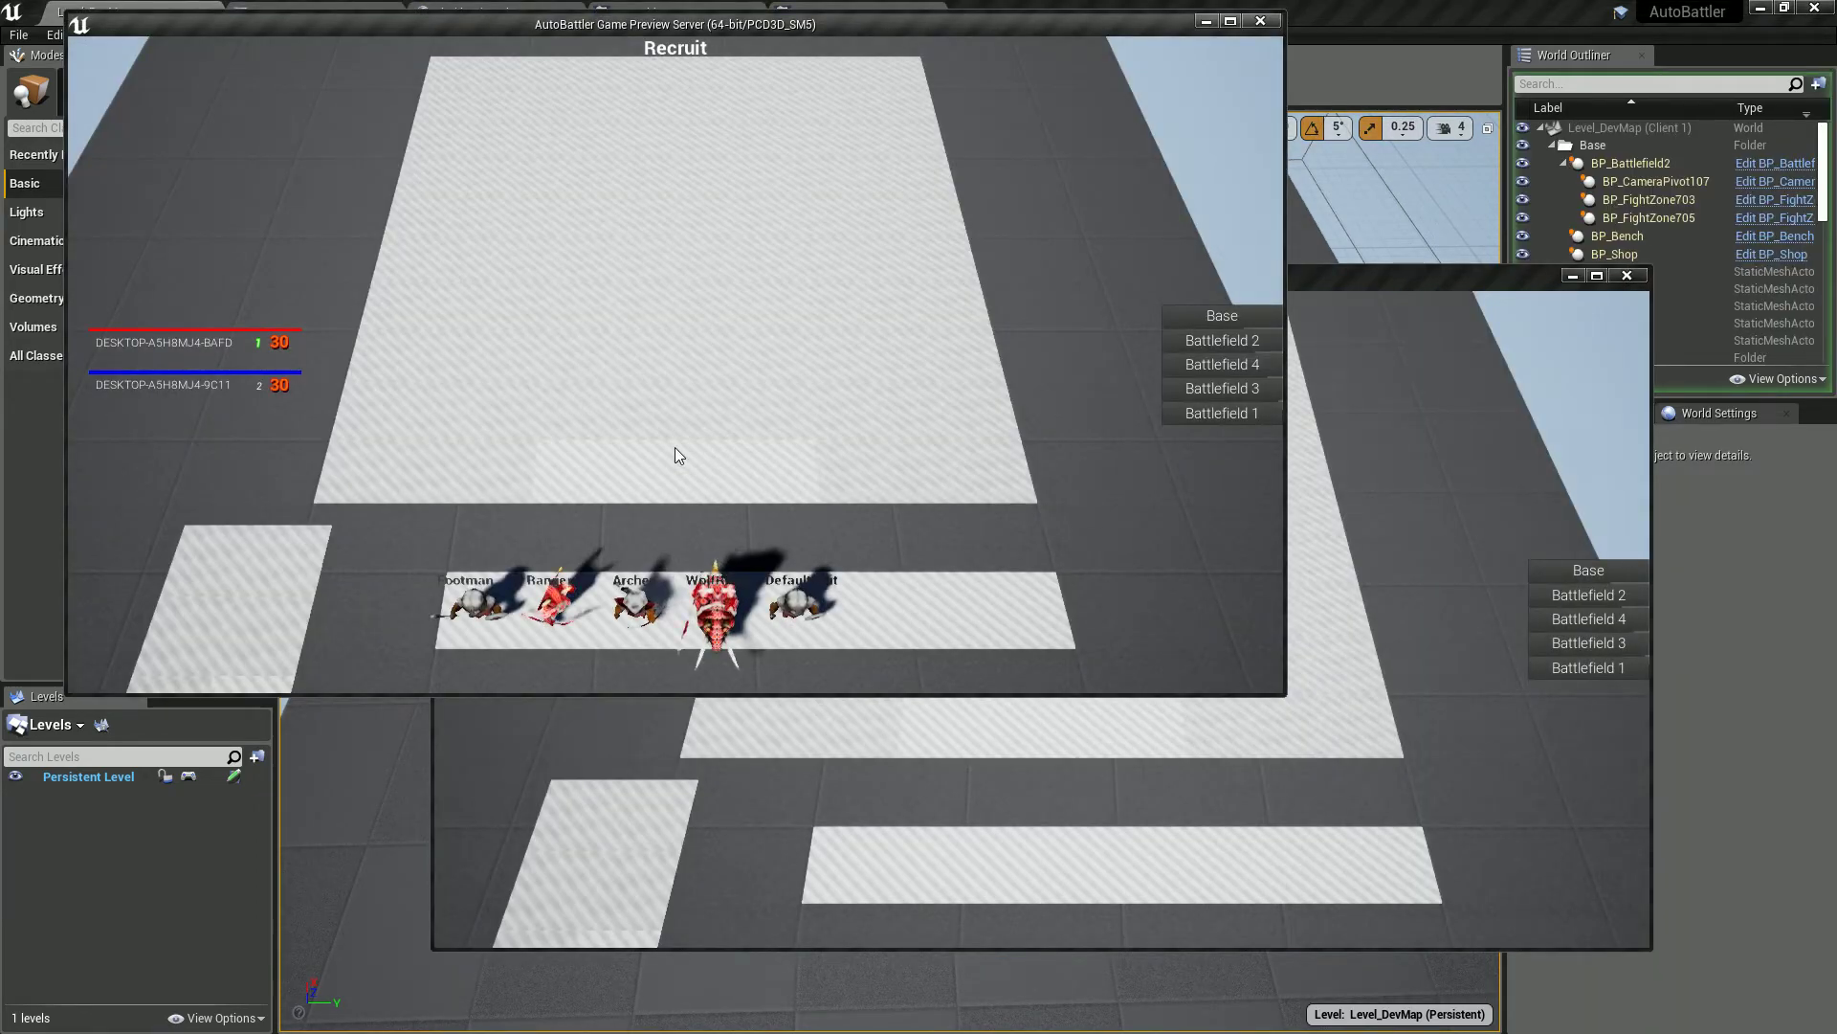
{"action": "left_click_drag", "start_coordinate": [737, 613], "coordinate": [812, 612]}
{"action": "left_click_drag", "start_coordinate": [644, 610], "coordinate": [467, 607]}
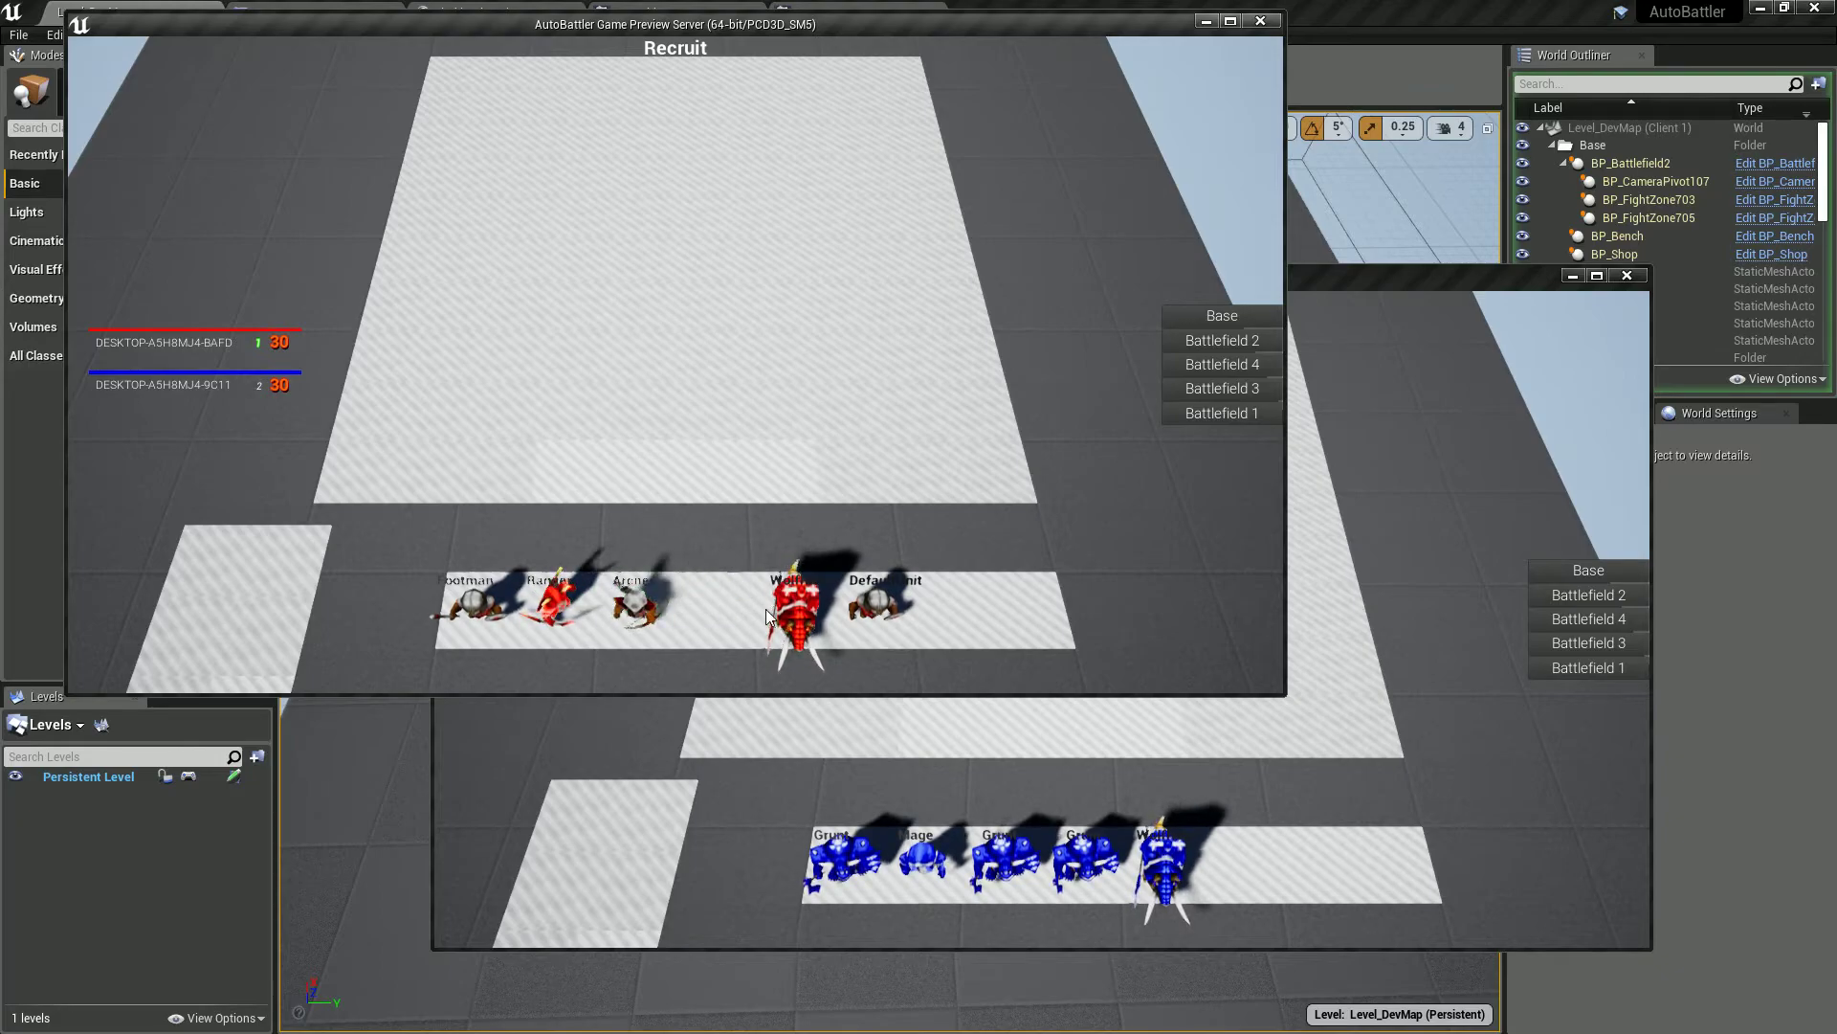
{"action": "left_click_drag", "start_coordinate": [767, 610], "coordinate": [735, 610]}
{"action": "mouse_move", "coordinate": [880, 607]}
{"action": "left_mouse_down"}
{"action": "mouse_move", "coordinate": [817, 610]}
{"action": "mouse_move", "coordinate": [907, 610]}
{"action": "mouse_move", "coordinate": [824, 611]}
{"action": "mouse_move", "coordinate": [950, 571]}
{"action": "mouse_move", "coordinate": [913, 606]}
{"action": "left_mouse_up"}
{"action": "left_click", "coordinate": [1261, 21]}
{"action": "key", "text": "ctrl+s"}
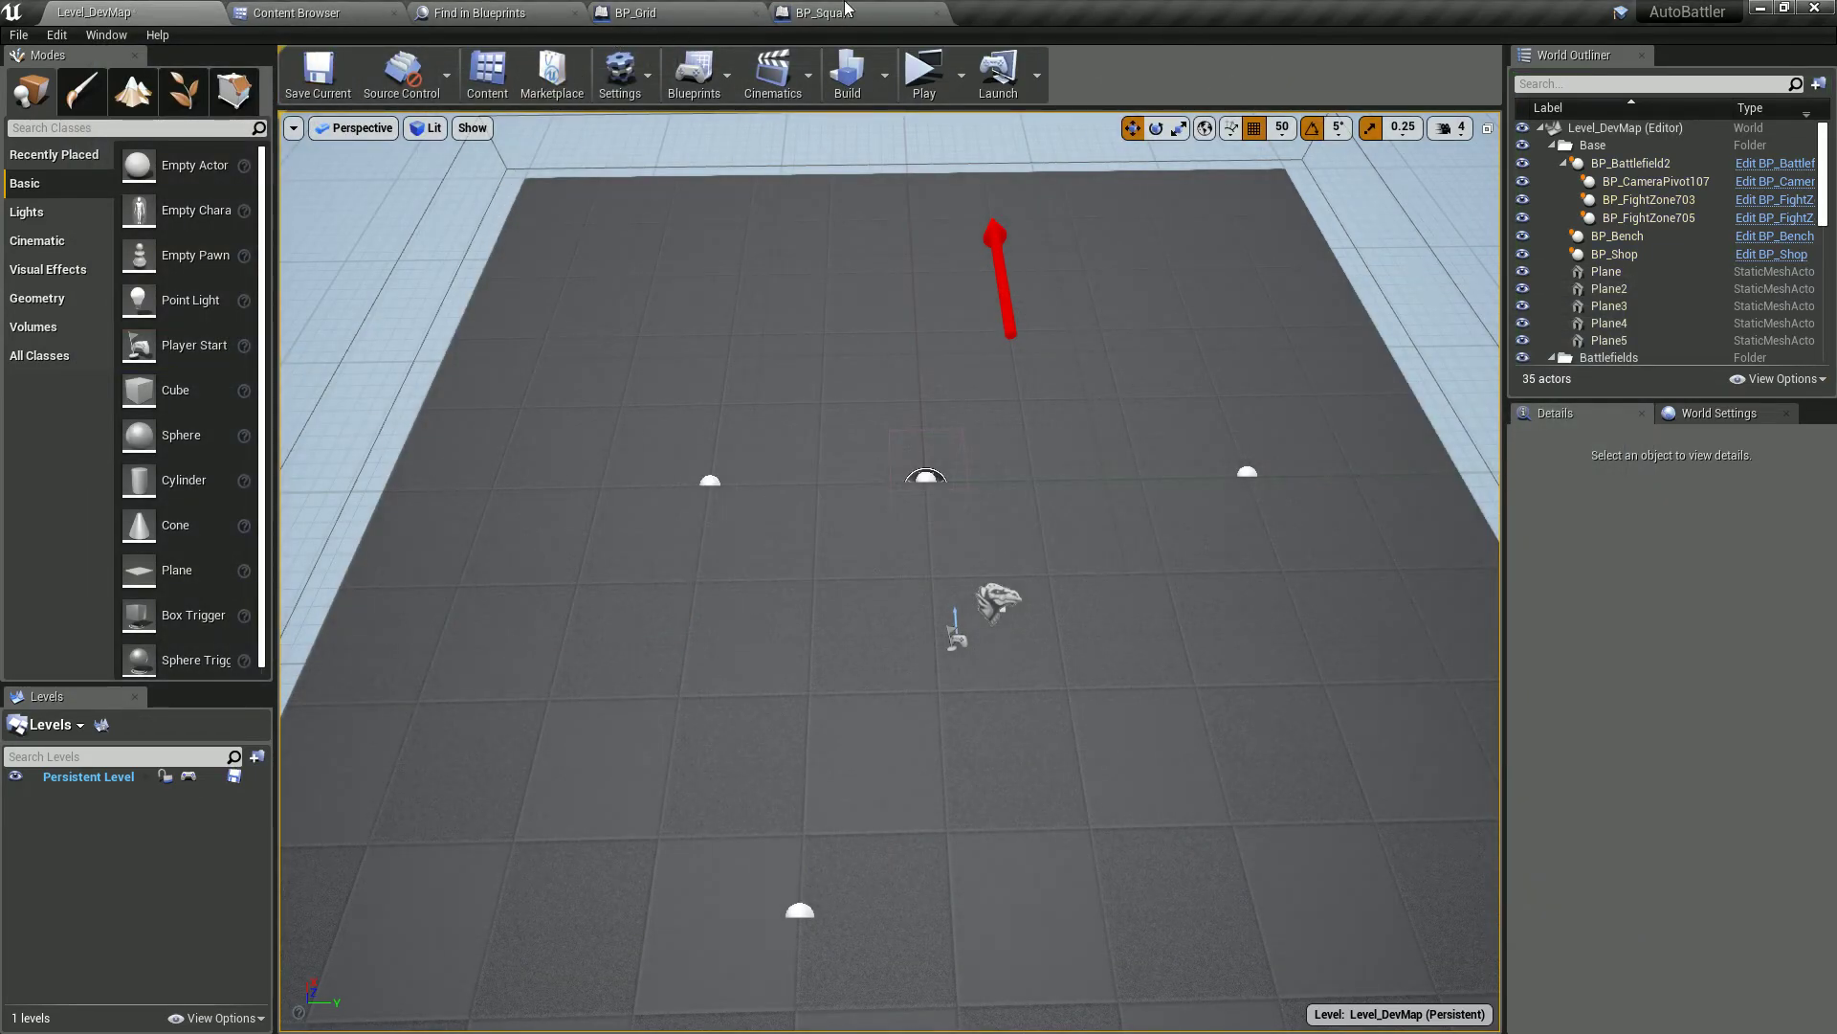
- Open the BP_FightZone and BP_Bench blueprints from the Blueprint/Level/Grid folder
{"action": "left_click", "coordinate": [695, 10]}
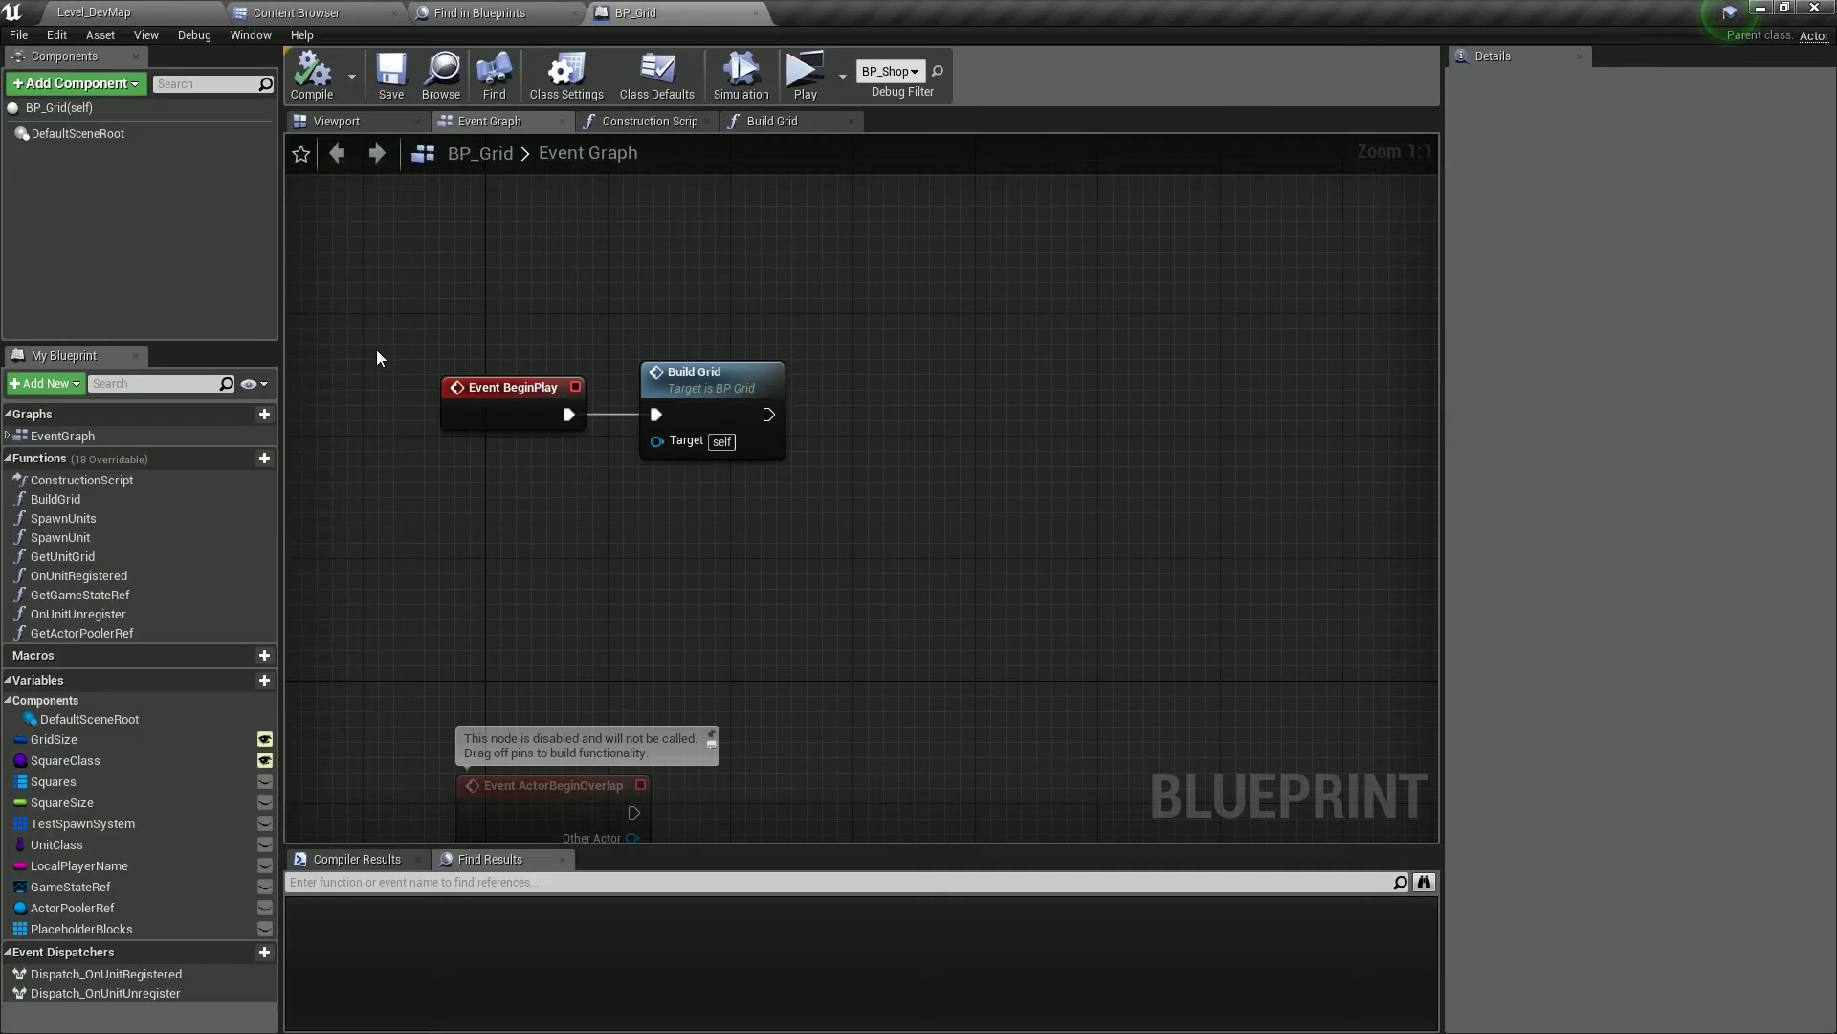
{"action": "left_click", "coordinate": [439, 81]}
{"action": "left_click", "coordinate": [359, 239]}
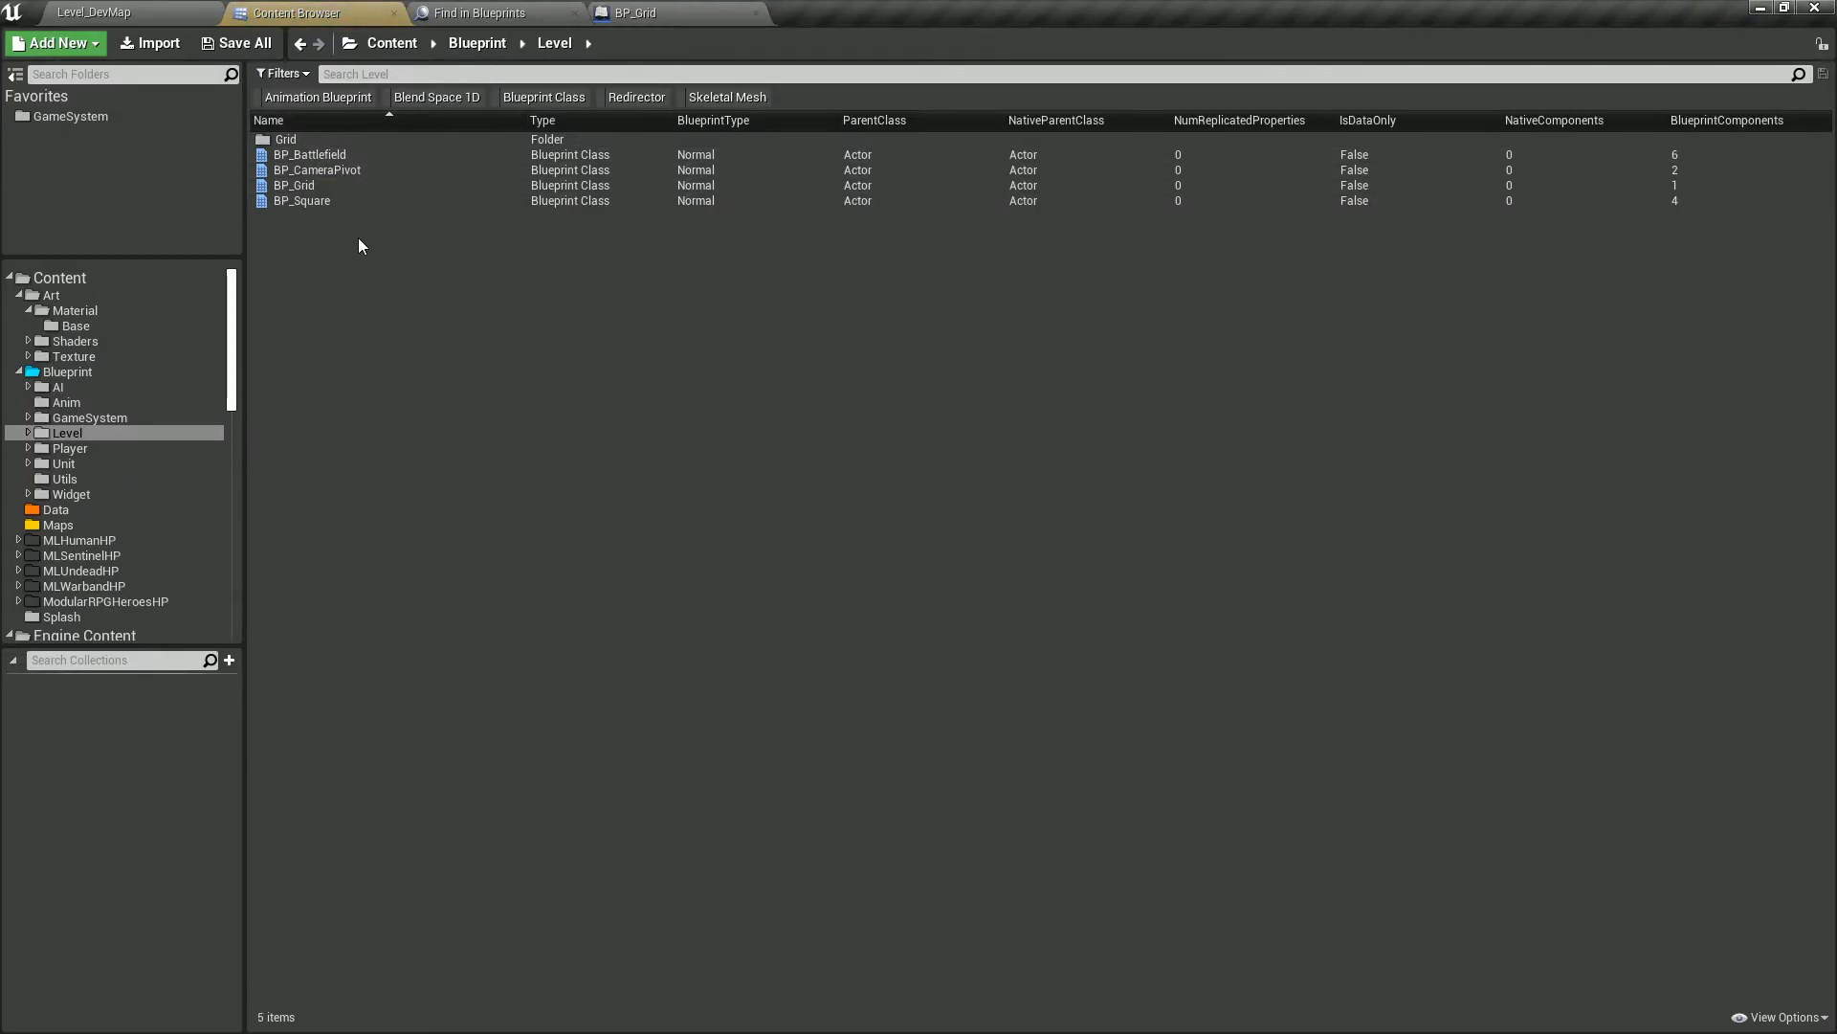
{"action": "left_click", "coordinate": [345, 141]}
{"action": "double_click", "coordinate": [345, 141]}
{"action": "double_click", "coordinate": [362, 154]}
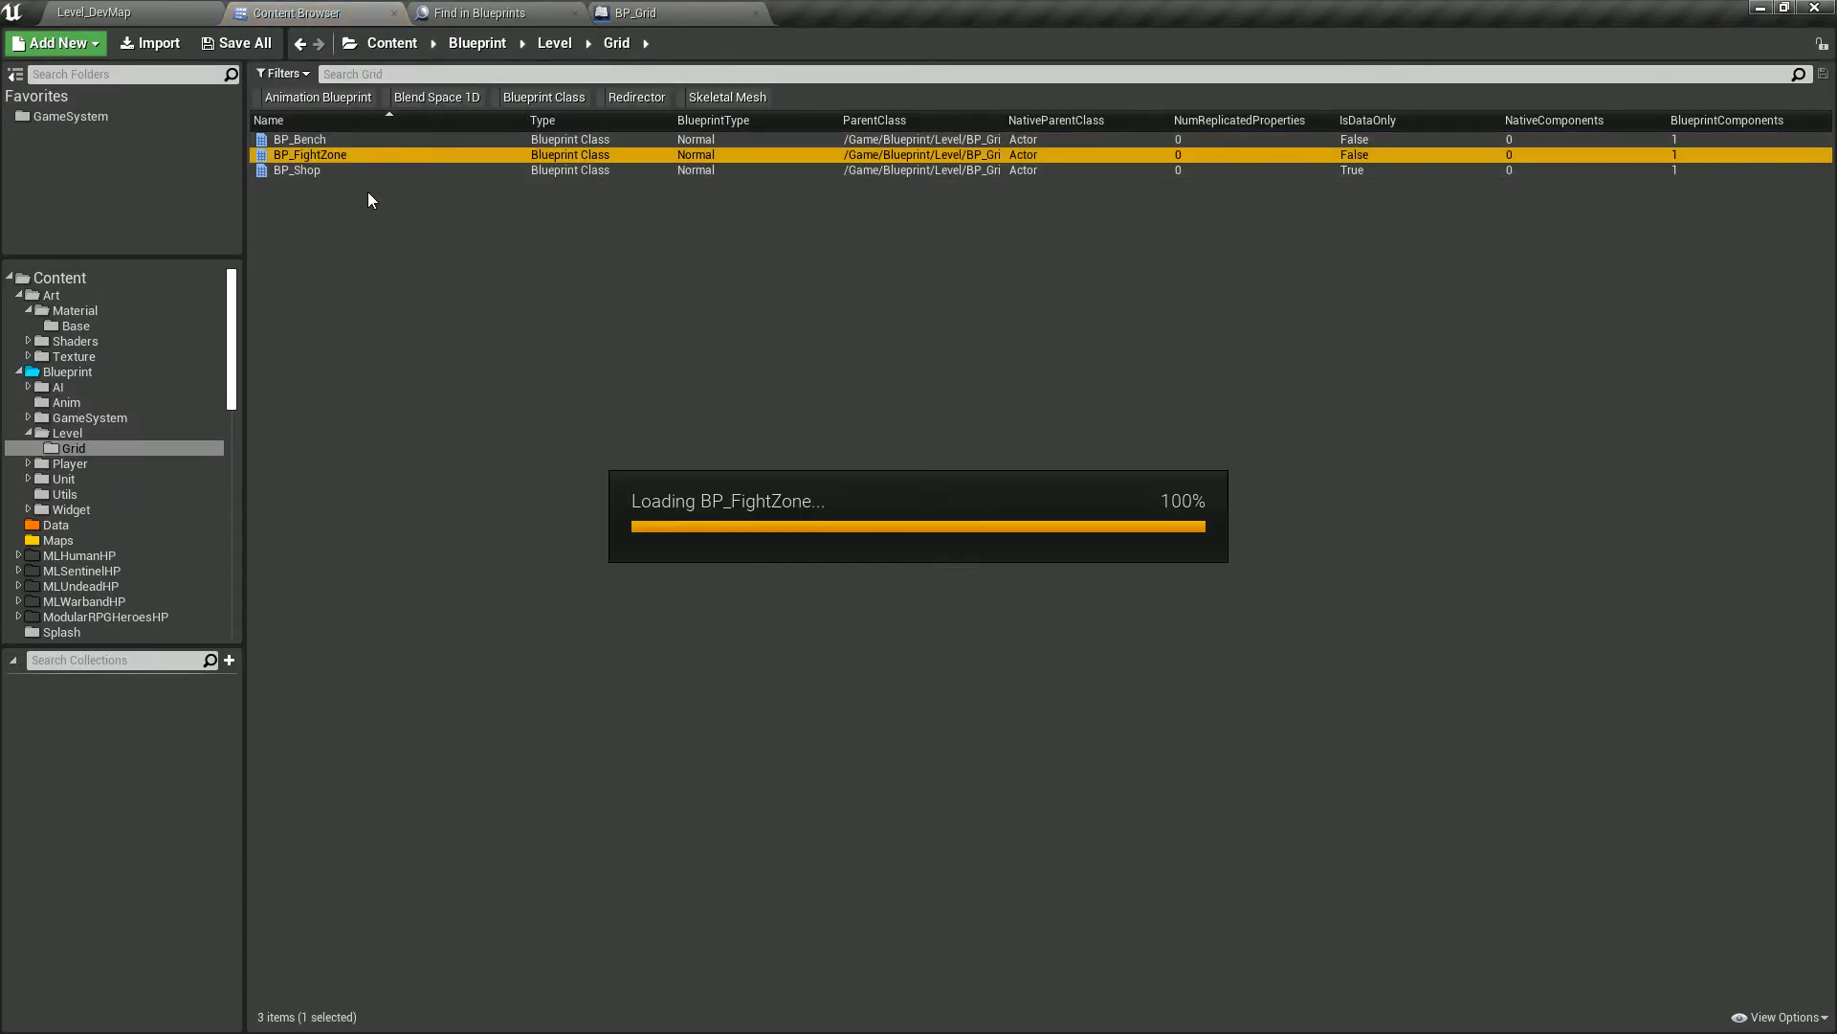
{"action": "left_click", "coordinate": [427, 94]}
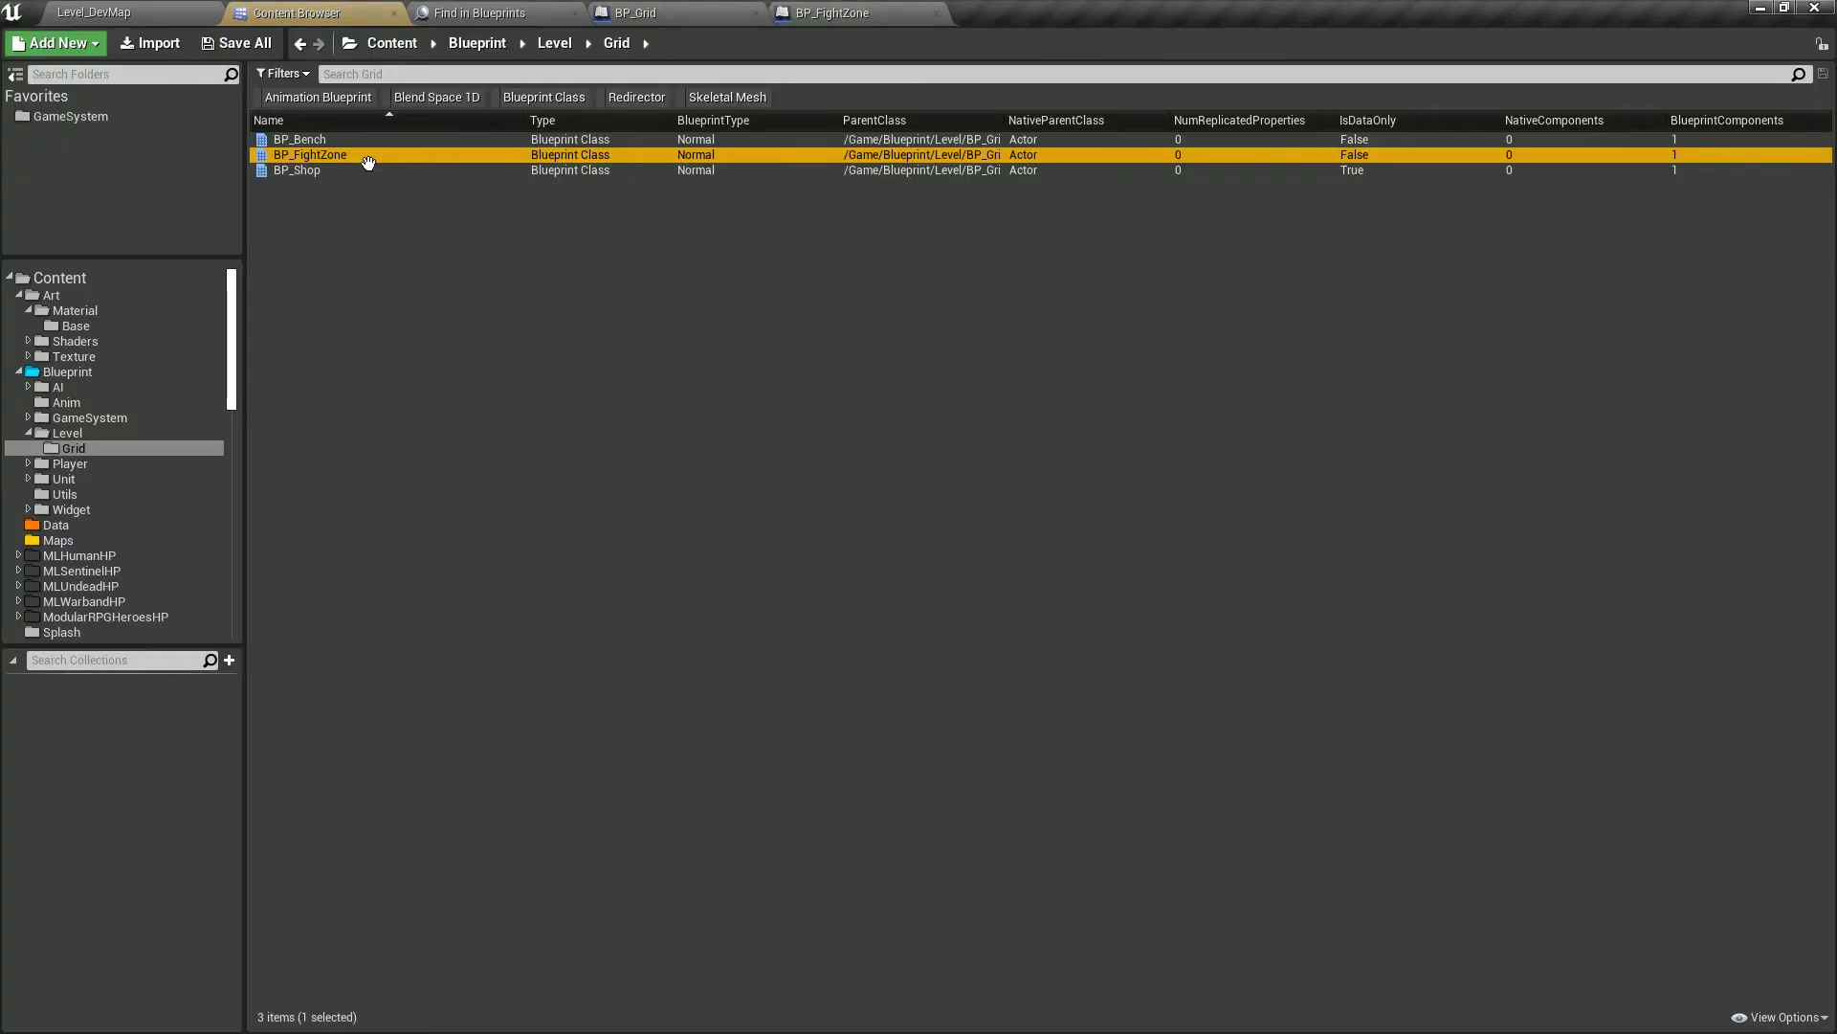
{"action": "left_click", "coordinate": [335, 140]}
{"action": "key", "text": "Return"}
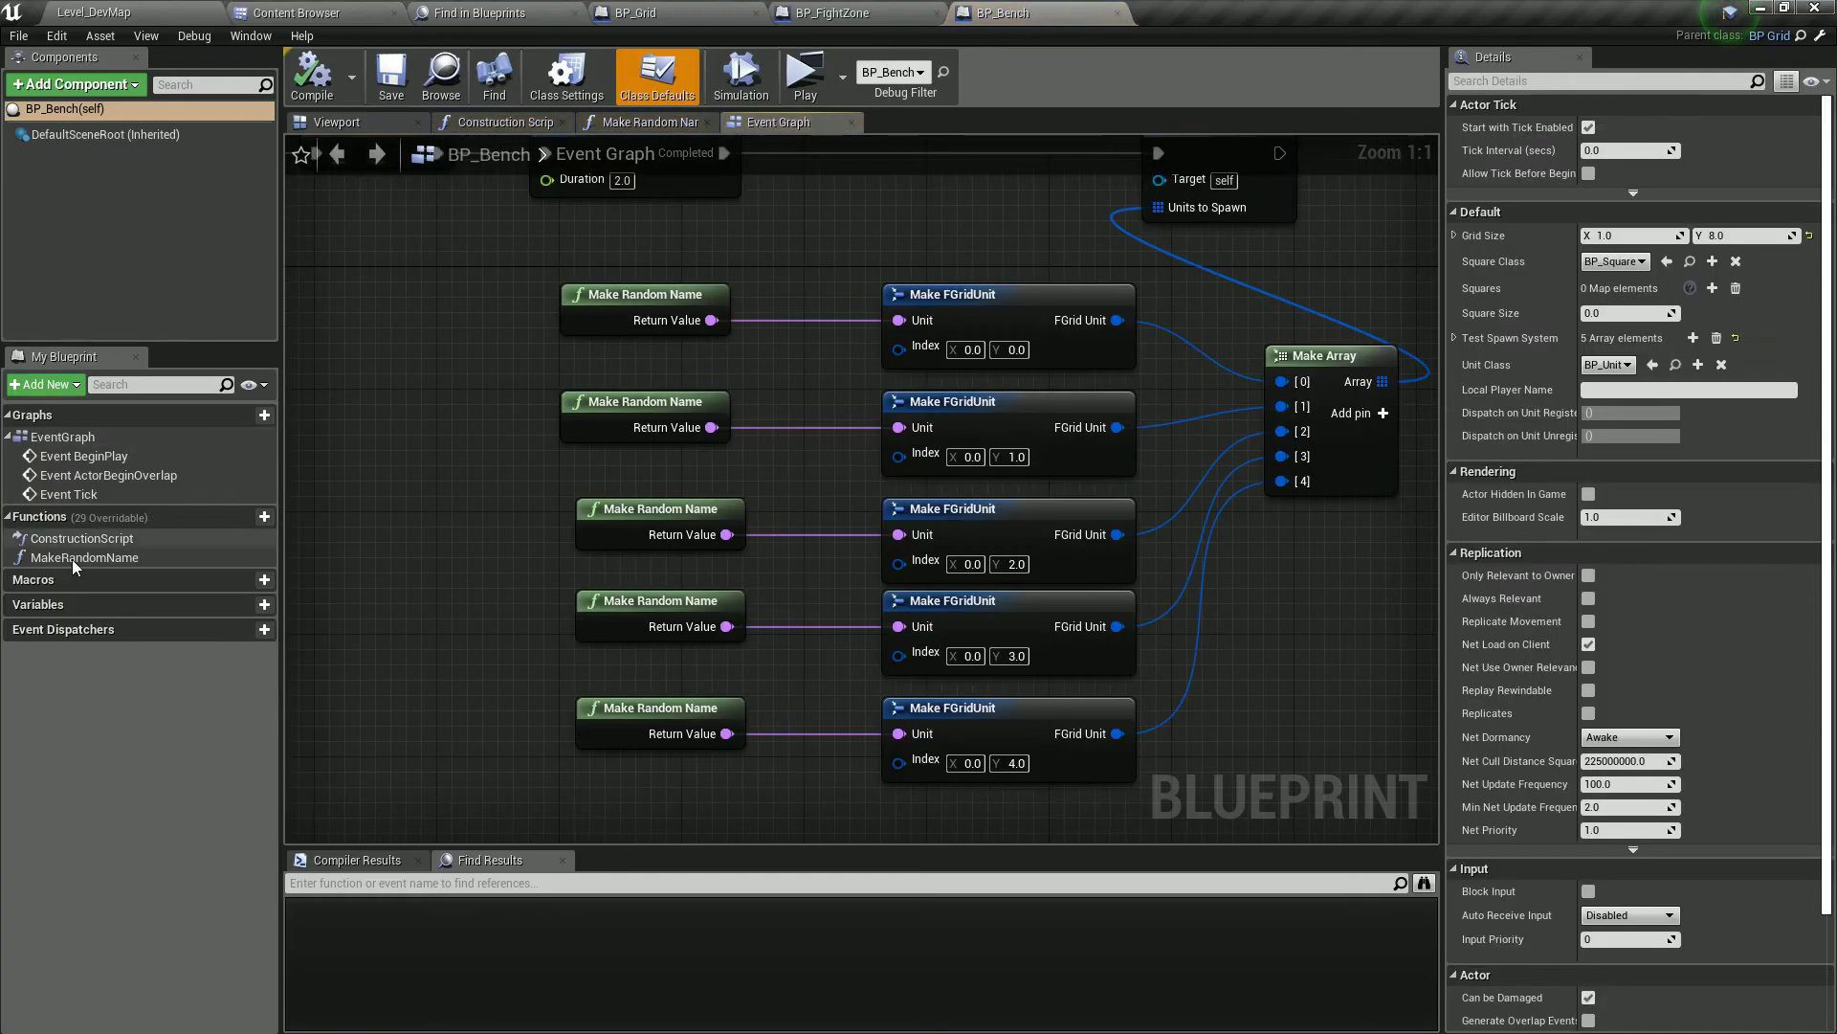
- Set the Min of Random Integer in Range to 1 in BP_Bench's Make Random Name function and save the blueprint
{"action": "double_click", "coordinate": [105, 559]}
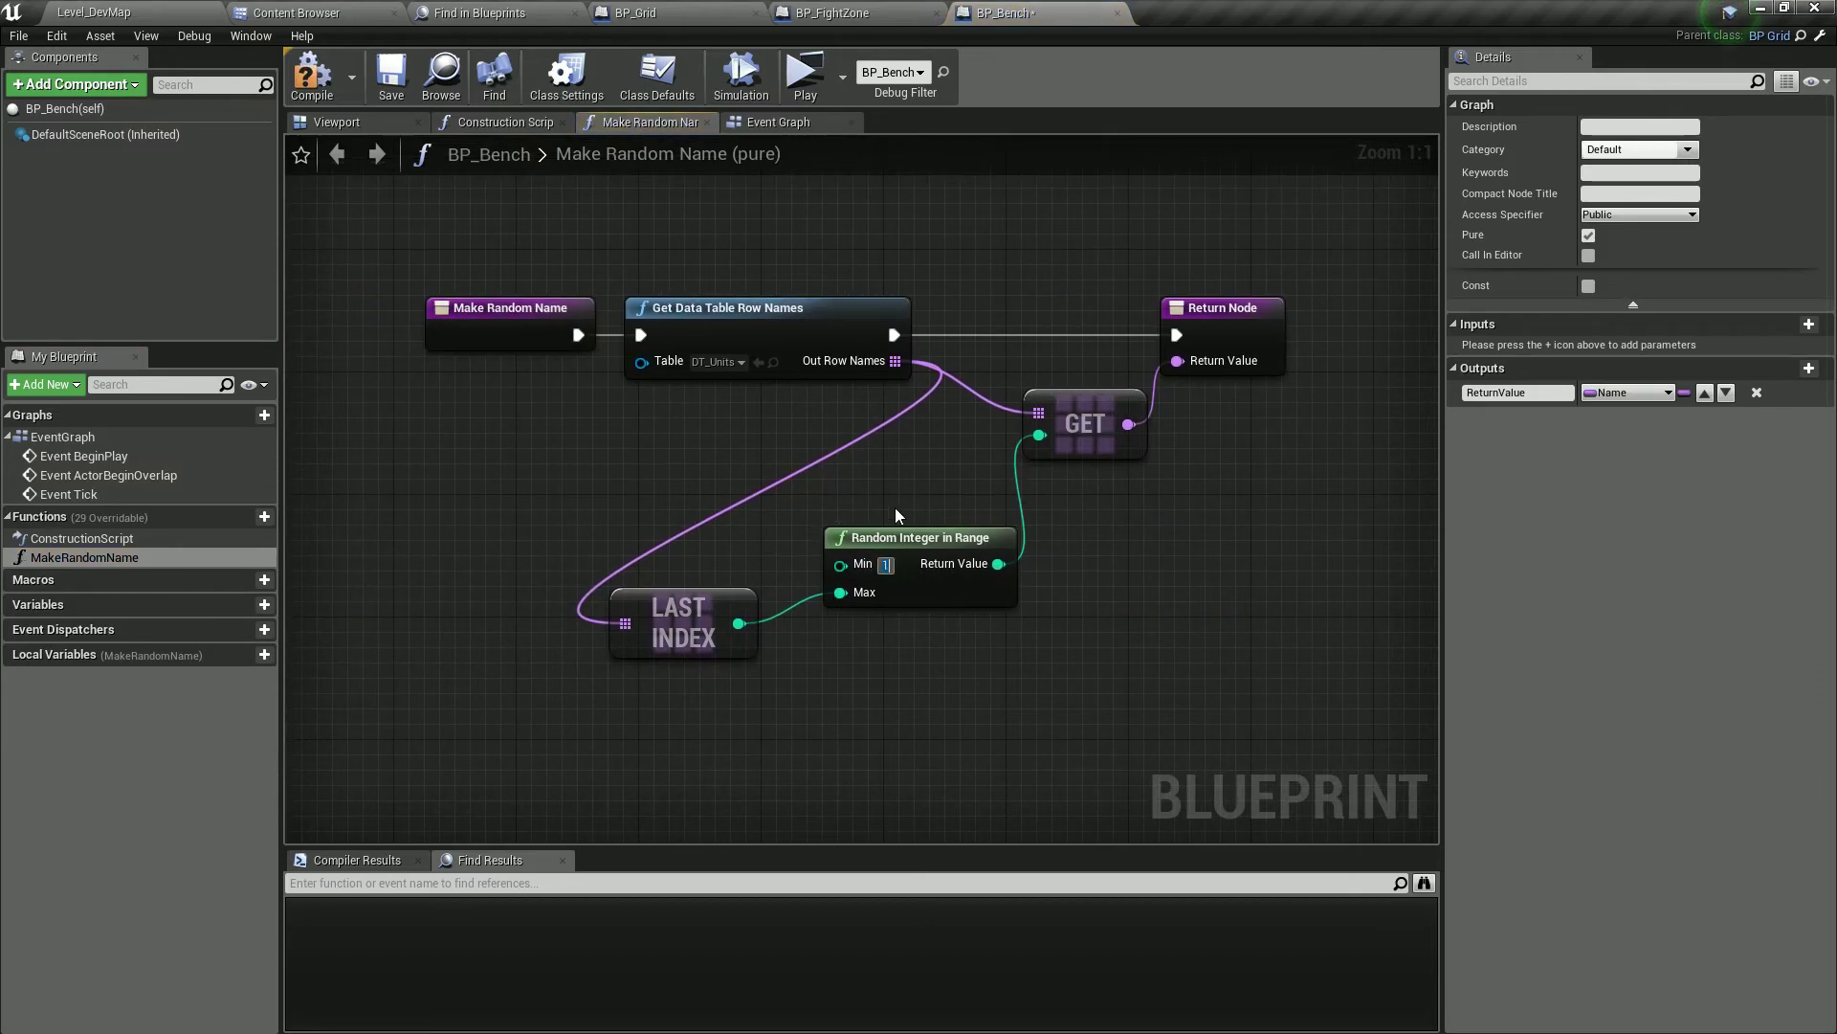
{"action": "left_click", "coordinate": [375, 92]}
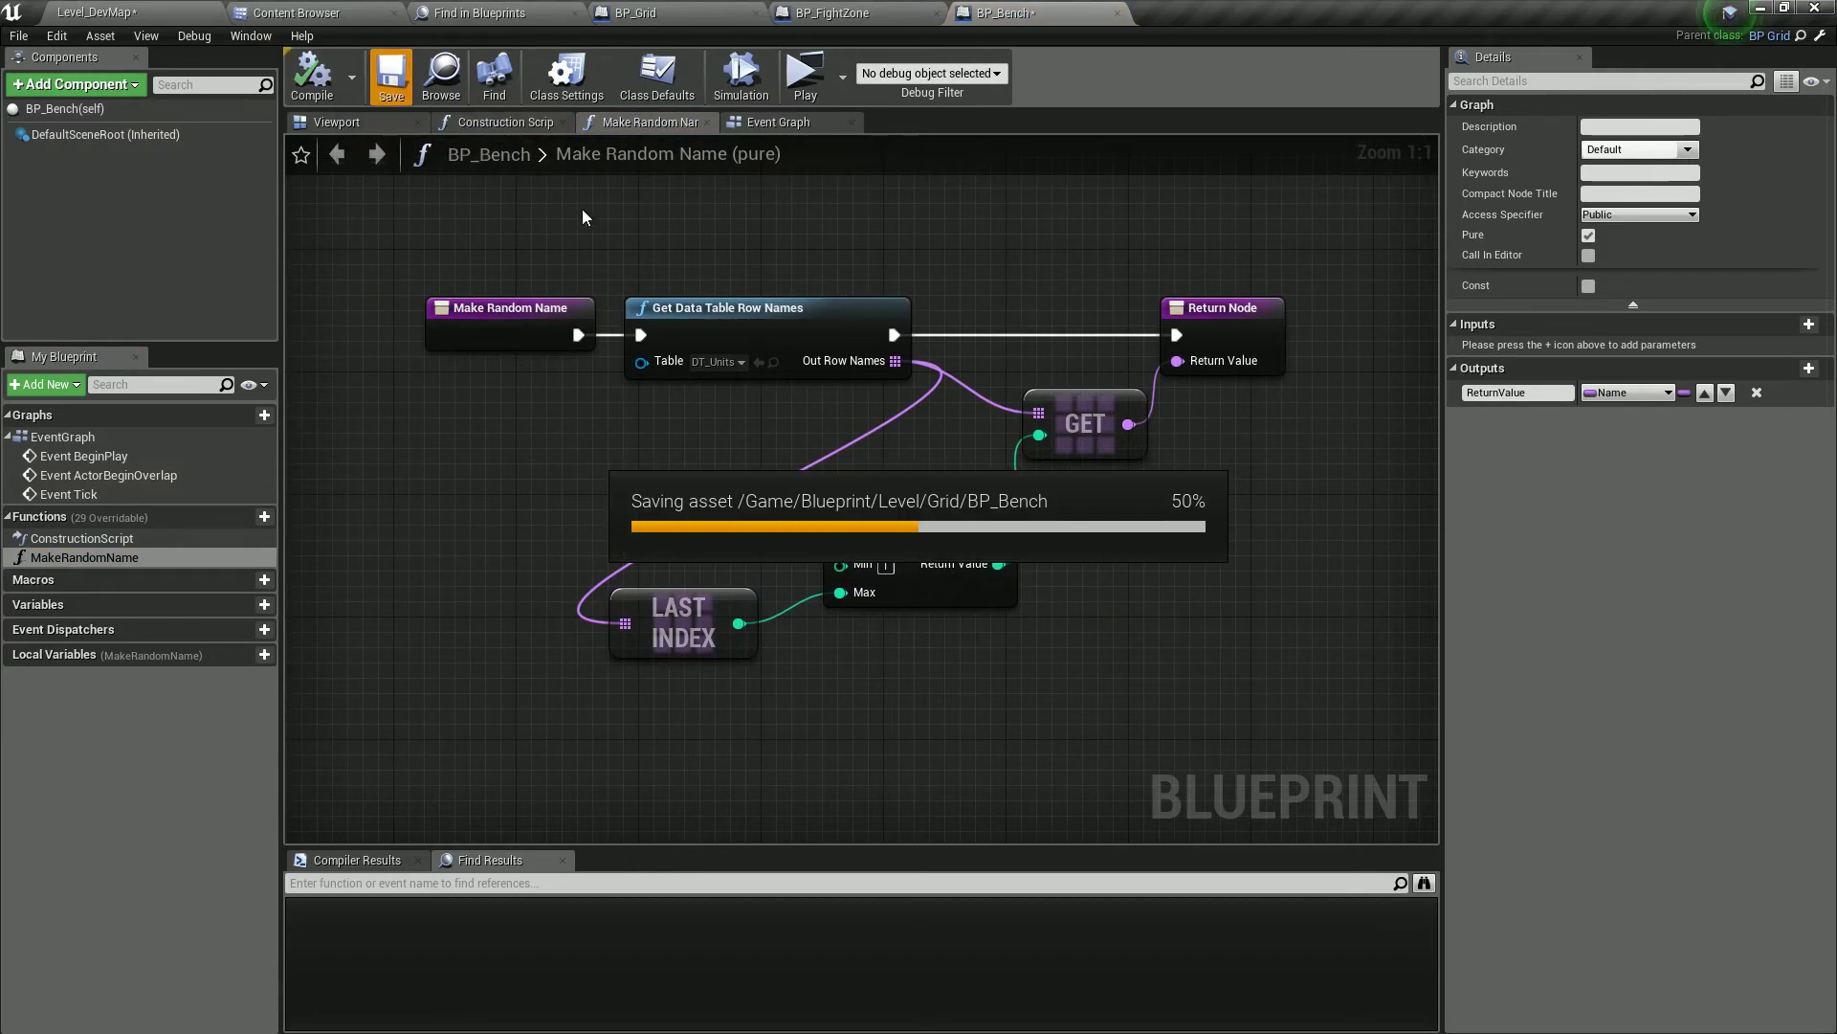
- Open the DT_Units data table from the Get Data Table Row Names node, and save the Level_DevMap level
{"action": "left_click", "coordinate": [772, 362]}
{"action": "key", "text": "Return"}
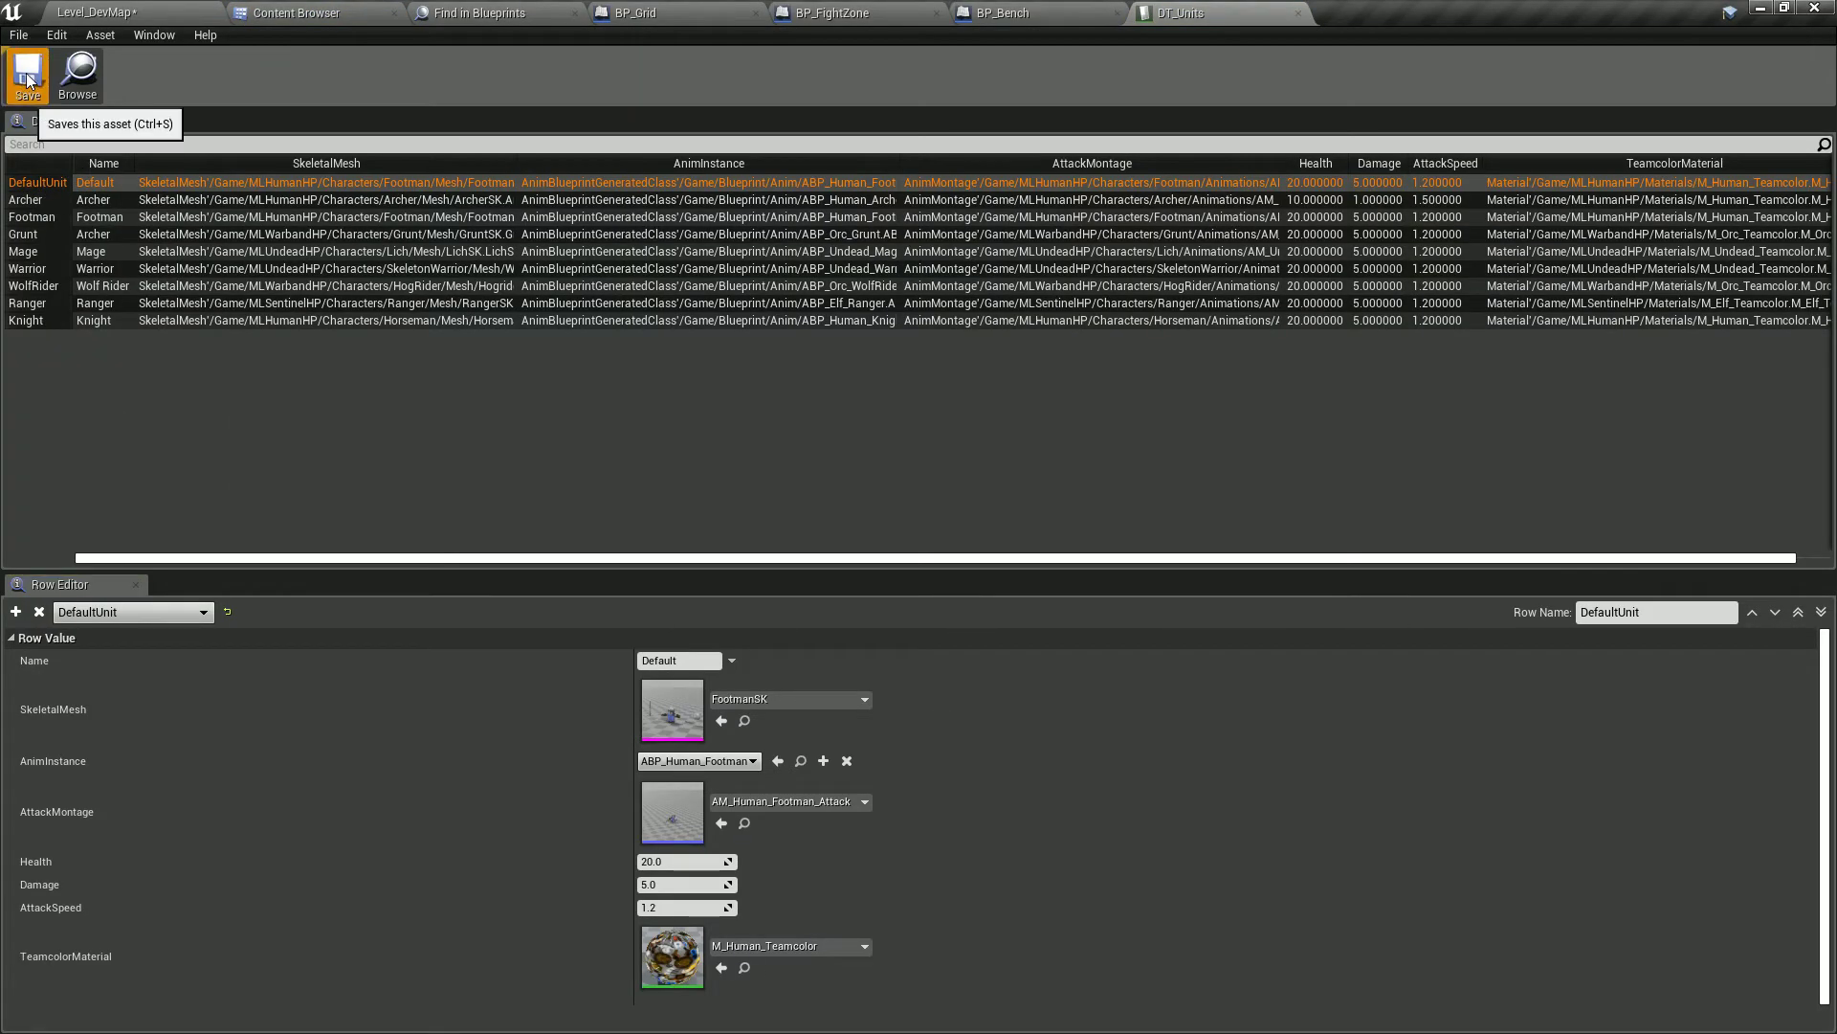
{"action": "left_click", "coordinate": [96, 13]}
{"action": "left_click", "coordinate": [317, 92]}
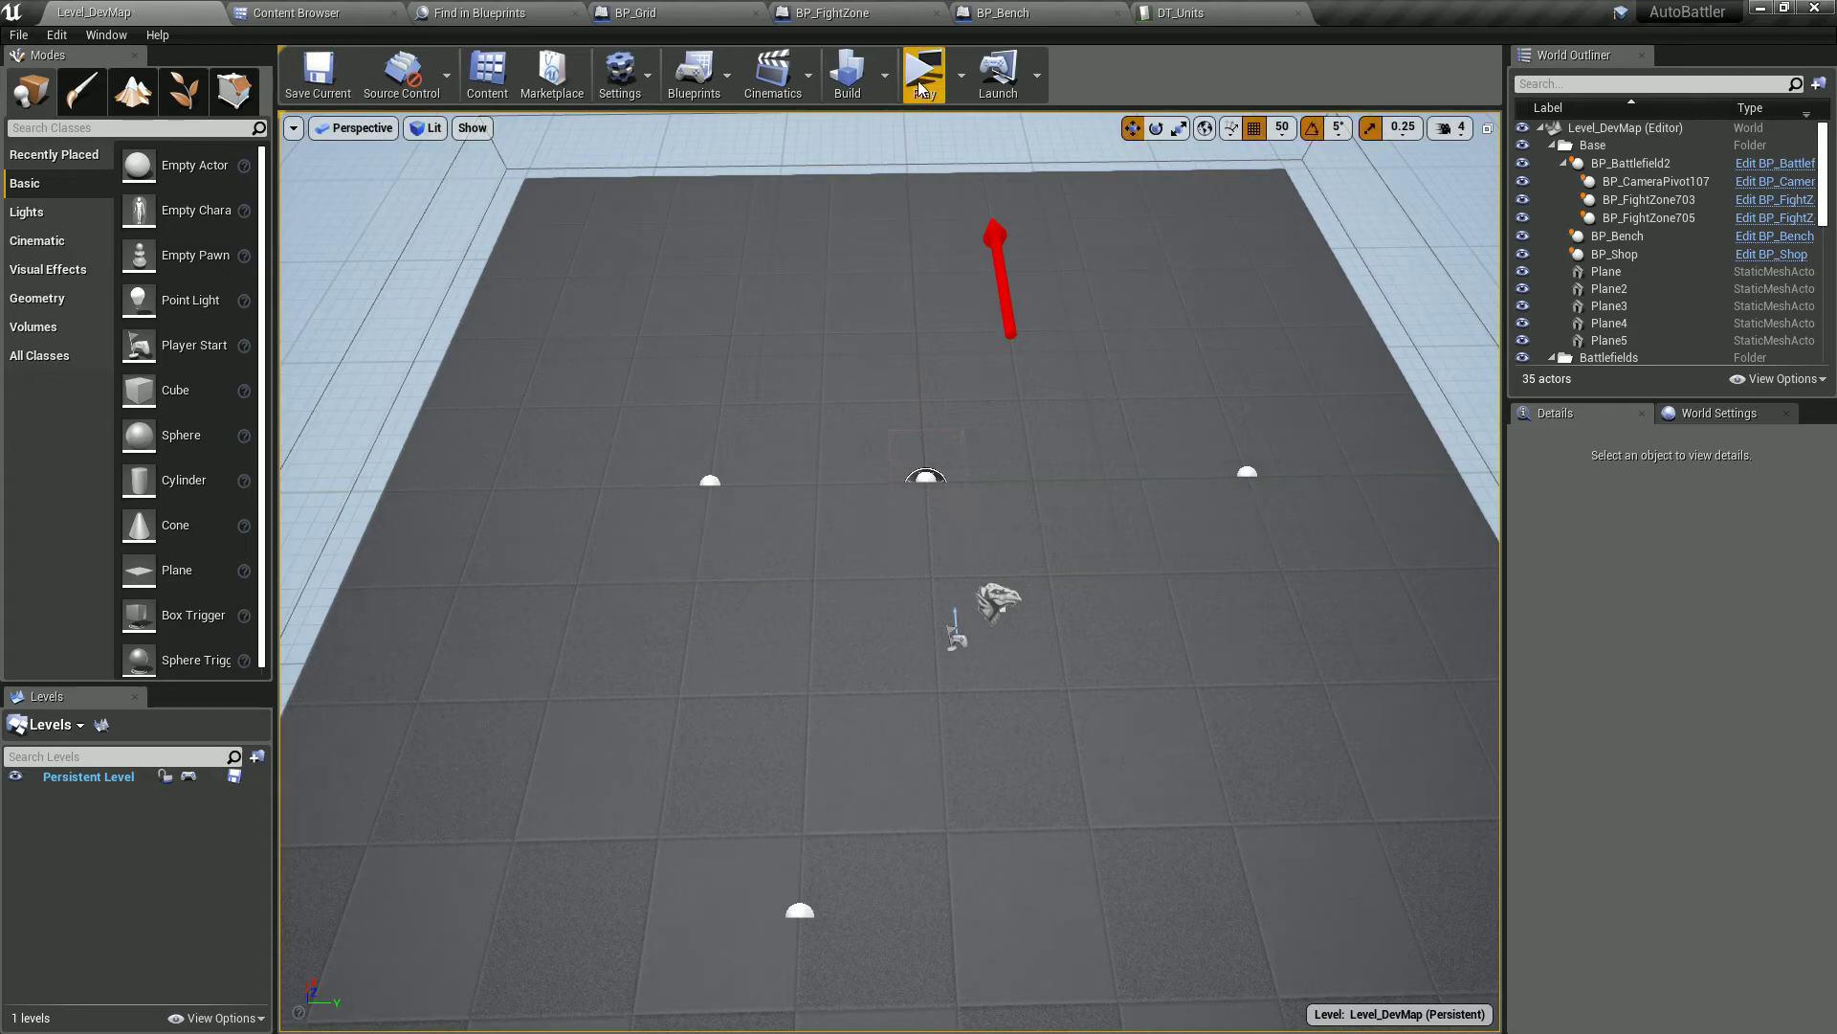
- Play-test the level by rearranging bench units and moving one onto the battlefield in the Client 1 preview
{"action": "left_click", "coordinate": [920, 88]}
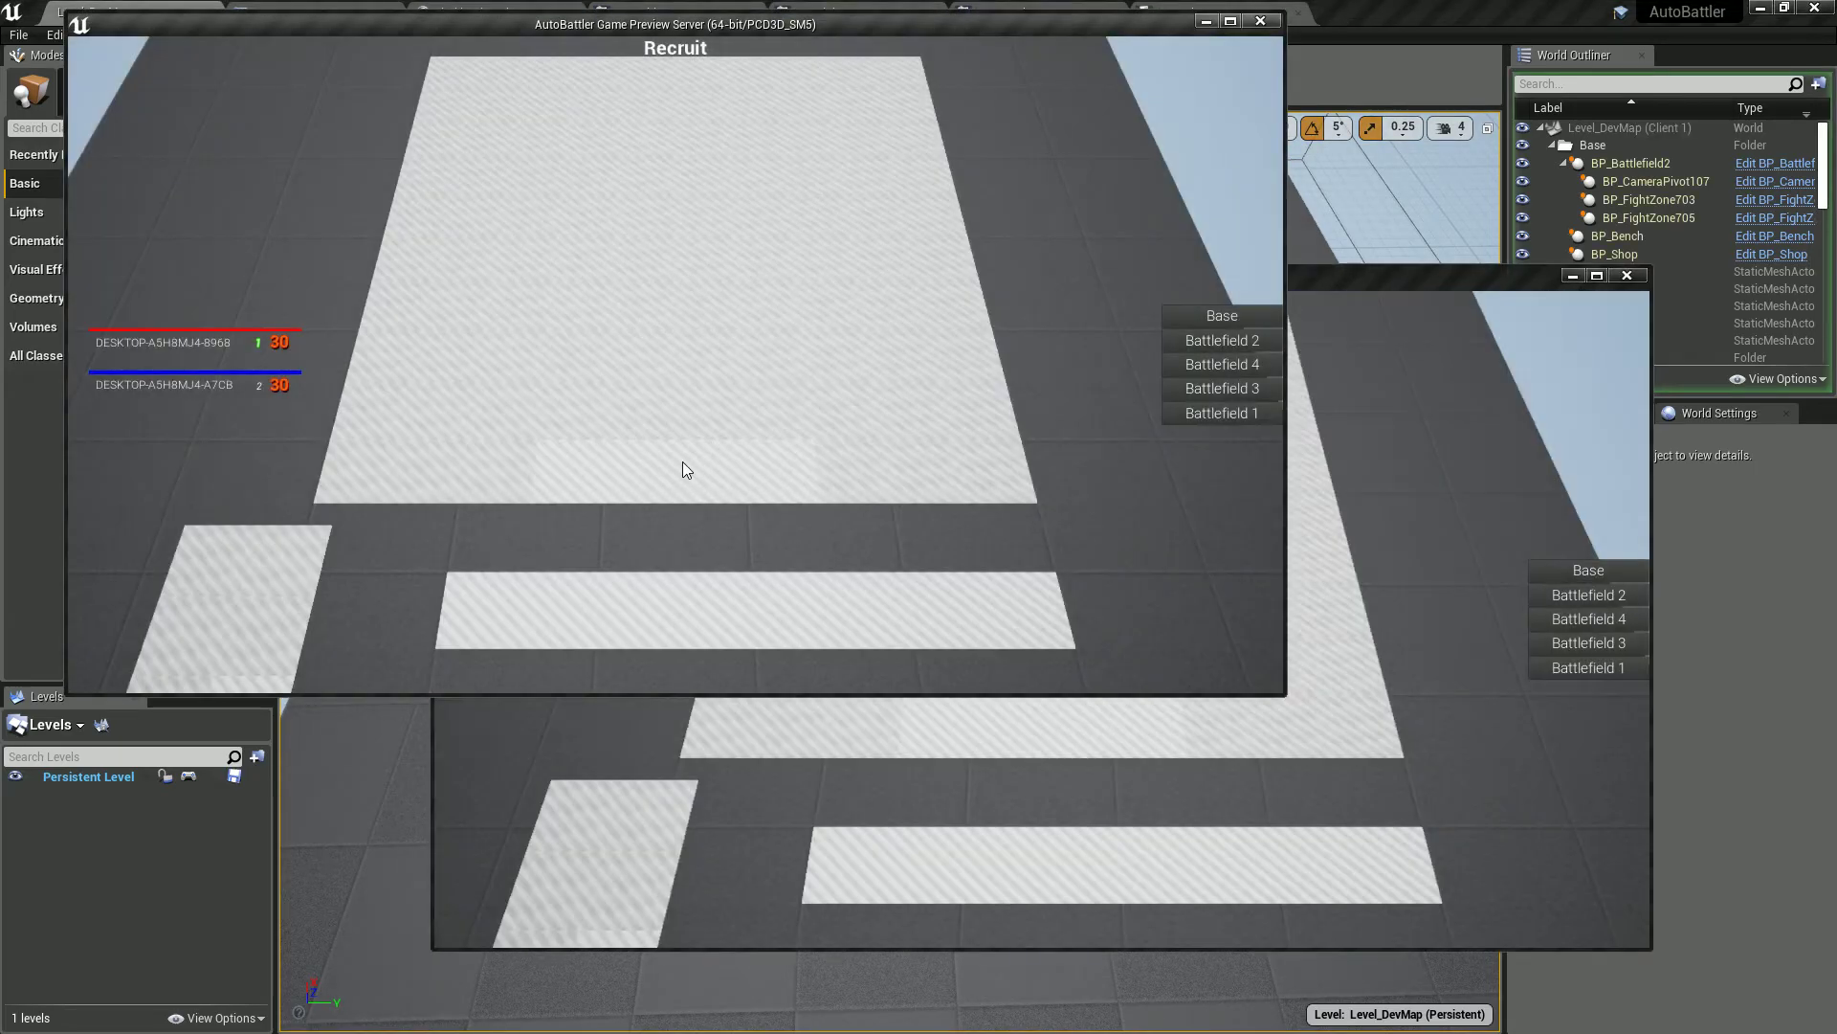
{"action": "left_click", "coordinate": [947, 726]}
{"action": "left_click_drag", "start_coordinate": [942, 867], "coordinate": [1249, 867]}
{"action": "left_click_drag", "start_coordinate": [1093, 867], "coordinate": [1392, 864]}
{"action": "left_click_drag", "start_coordinate": [1261, 865], "coordinate": [1132, 457]}
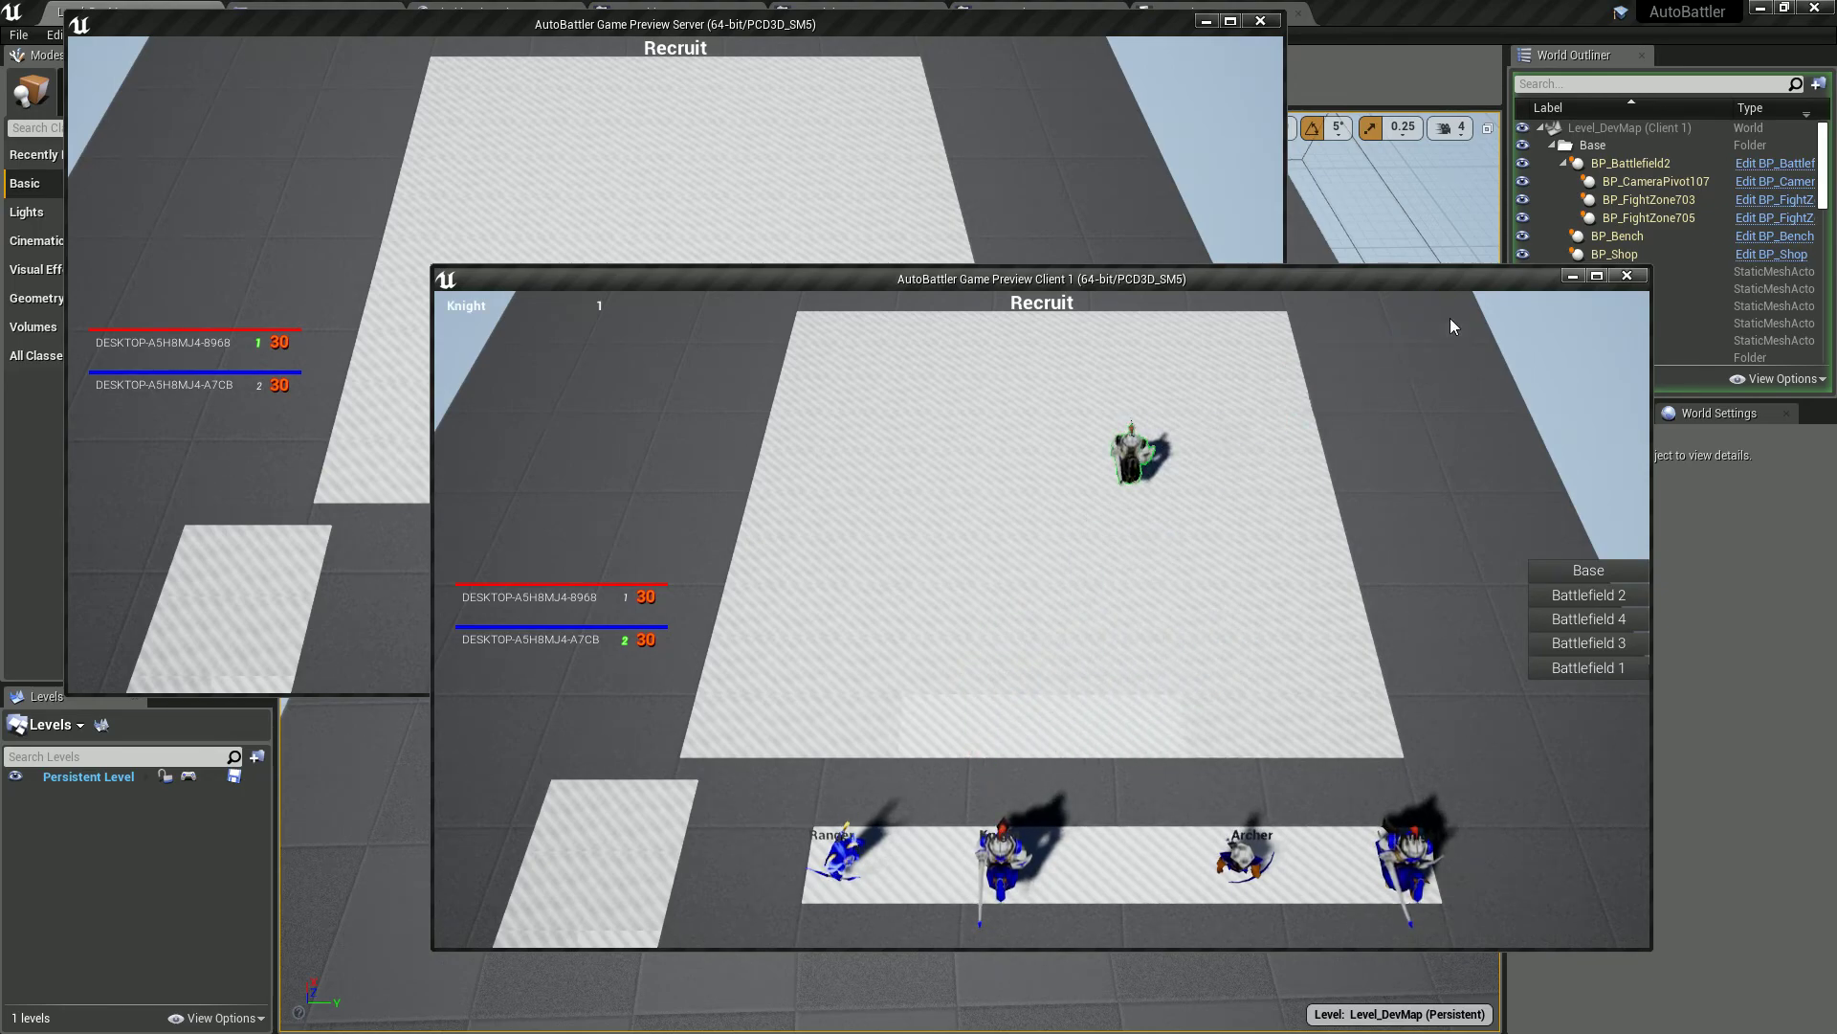
{"action": "left_click", "coordinate": [1623, 275]}
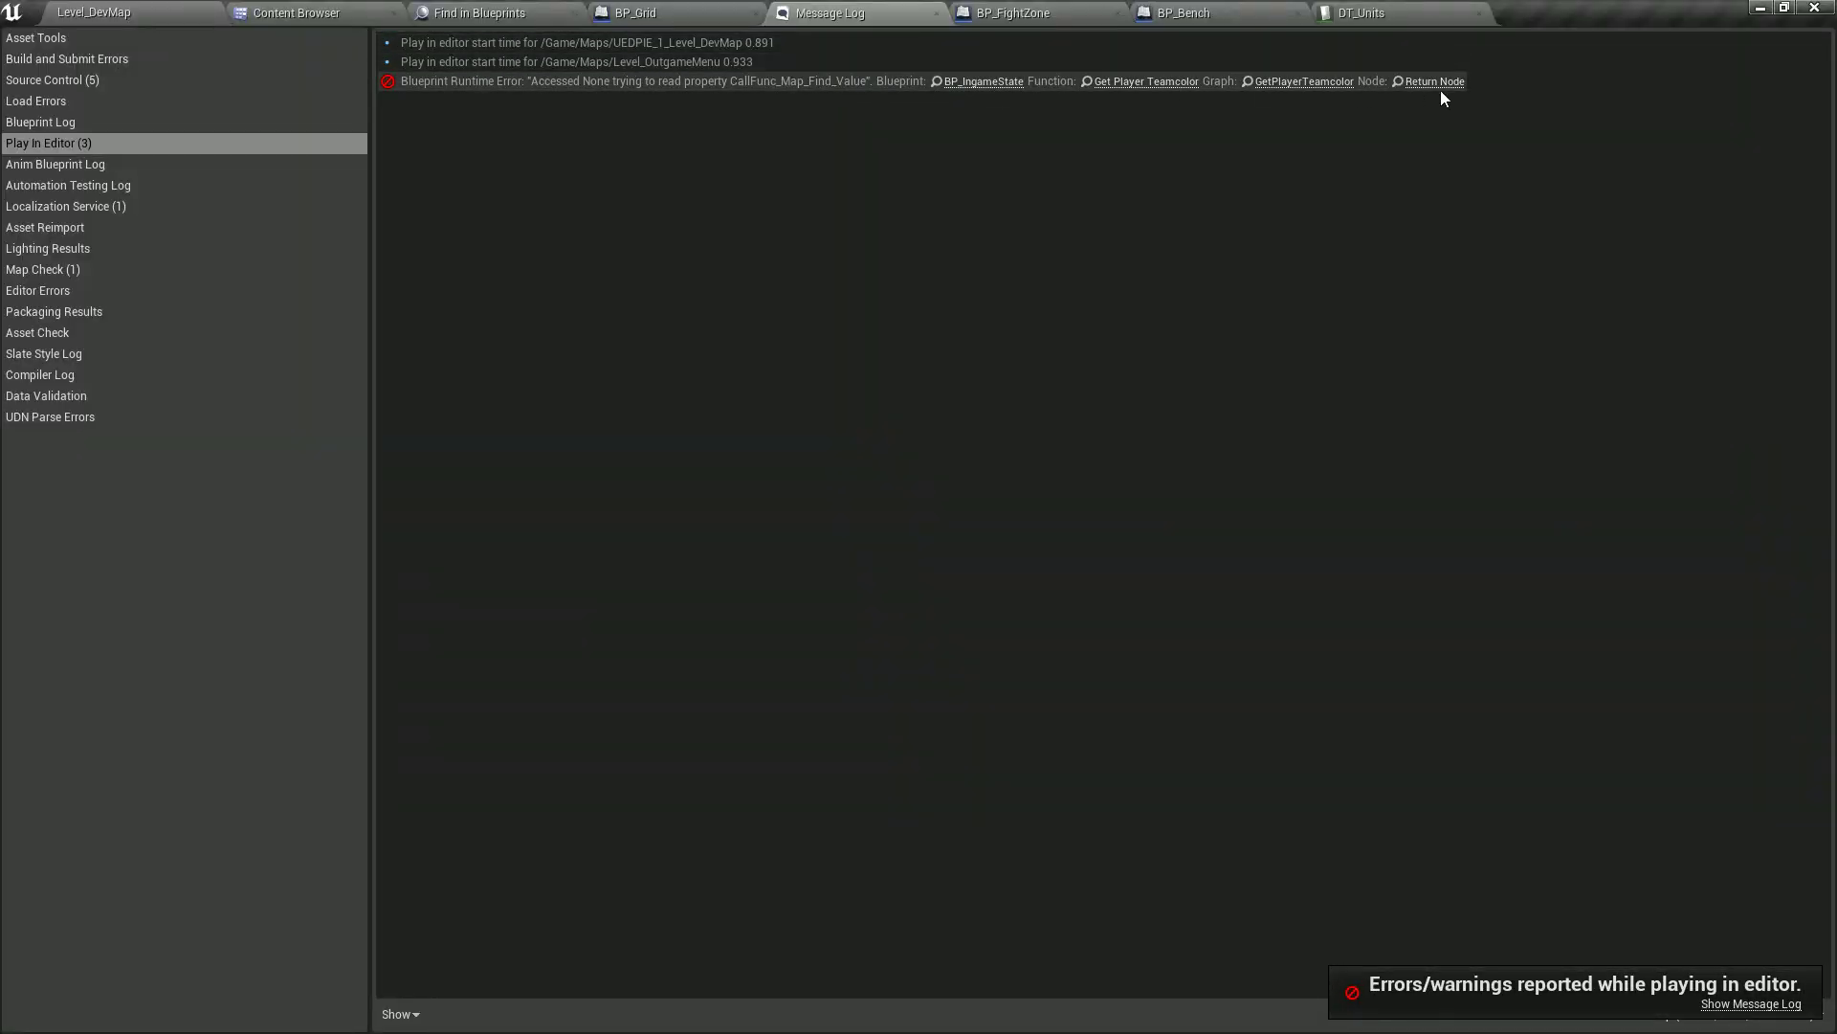
- Replay Level_DevMap, move a bench unit onto the battlefield in the server preview, and end the session
{"action": "left_click", "coordinate": [144, 13]}
{"action": "left_click", "coordinate": [924, 75]}
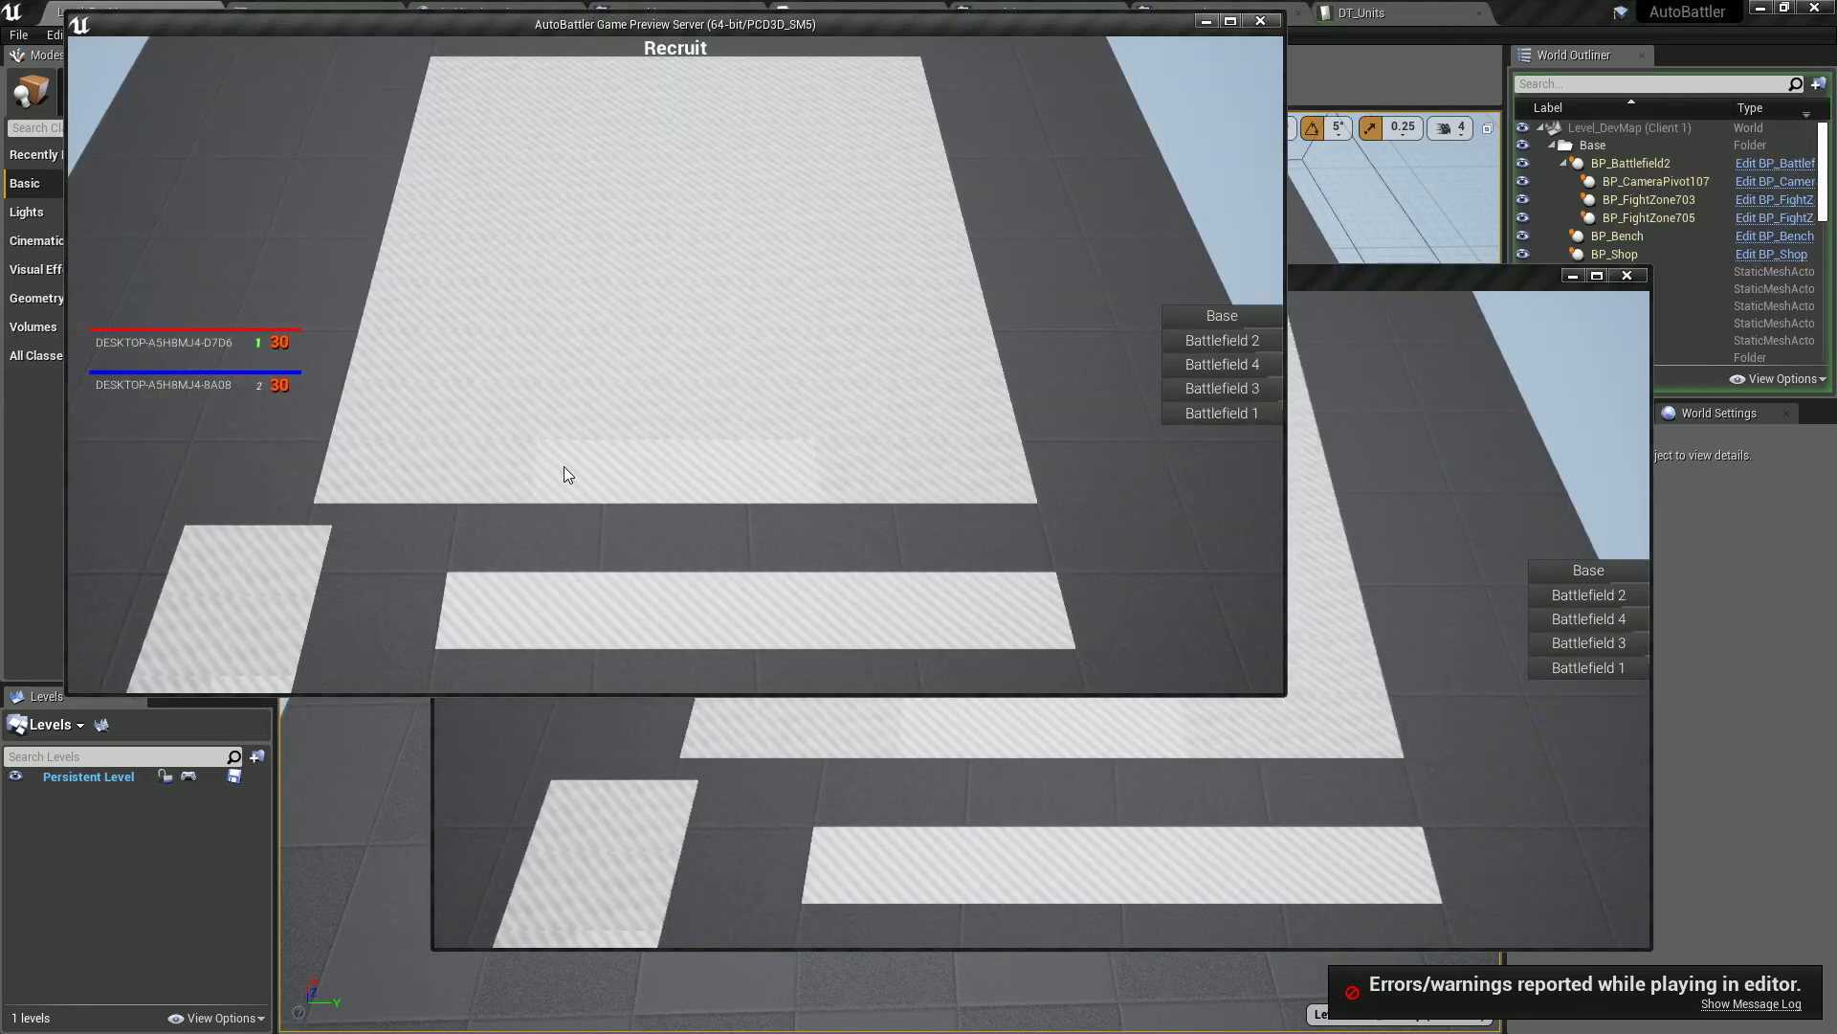
{"action": "left_click_drag", "start_coordinate": [637, 601], "coordinate": [669, 153]}
{"action": "left_click_drag", "start_coordinate": [670, 335], "coordinate": [732, 230]}
{"action": "key", "text": "alt+Tab"}
{"action": "key", "text": "Escape"}
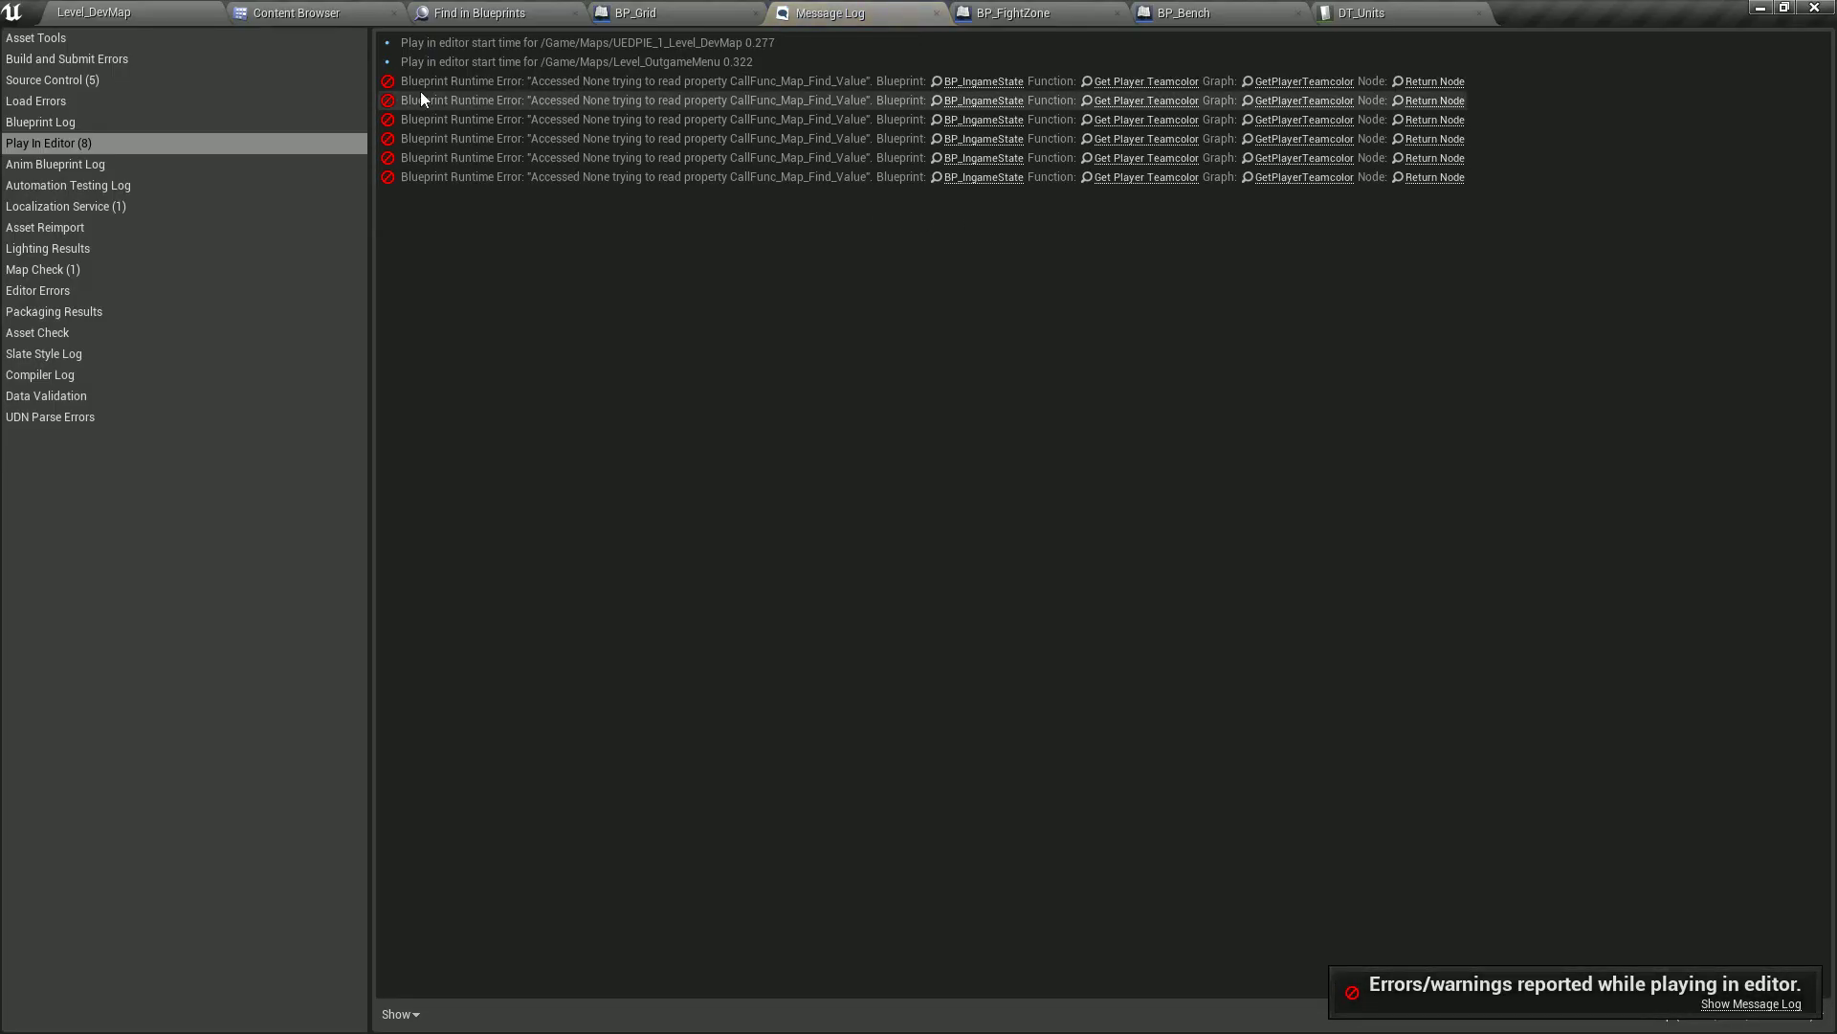
- Close the Message Log and open BP_InplayerController from the Blueprint/Player/Ingame folder
{"action": "middle_click", "coordinate": [806, 7]}
{"action": "left_click", "coordinate": [459, 75]}
{"action": "left_click", "coordinate": [421, 241]}
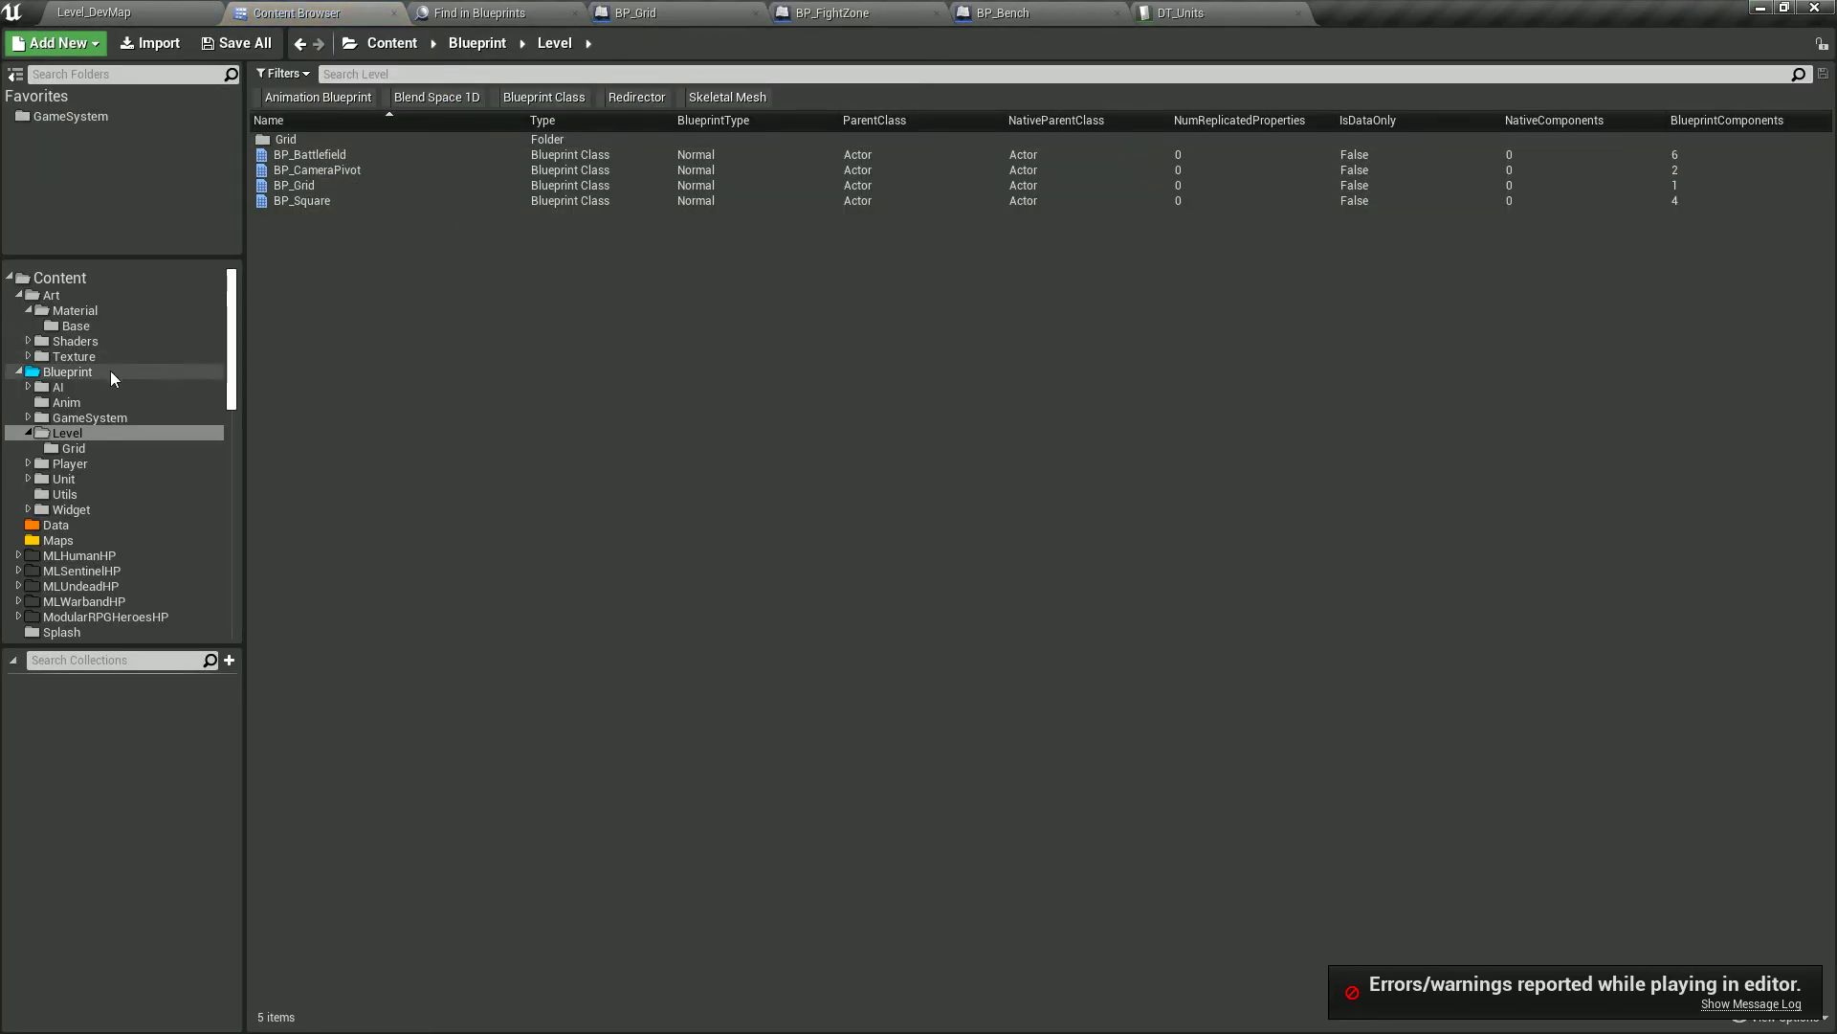
{"action": "left_click", "coordinate": [90, 467]}
{"action": "double_click", "coordinate": [383, 139]}
{"action": "double_click", "coordinate": [386, 140]}
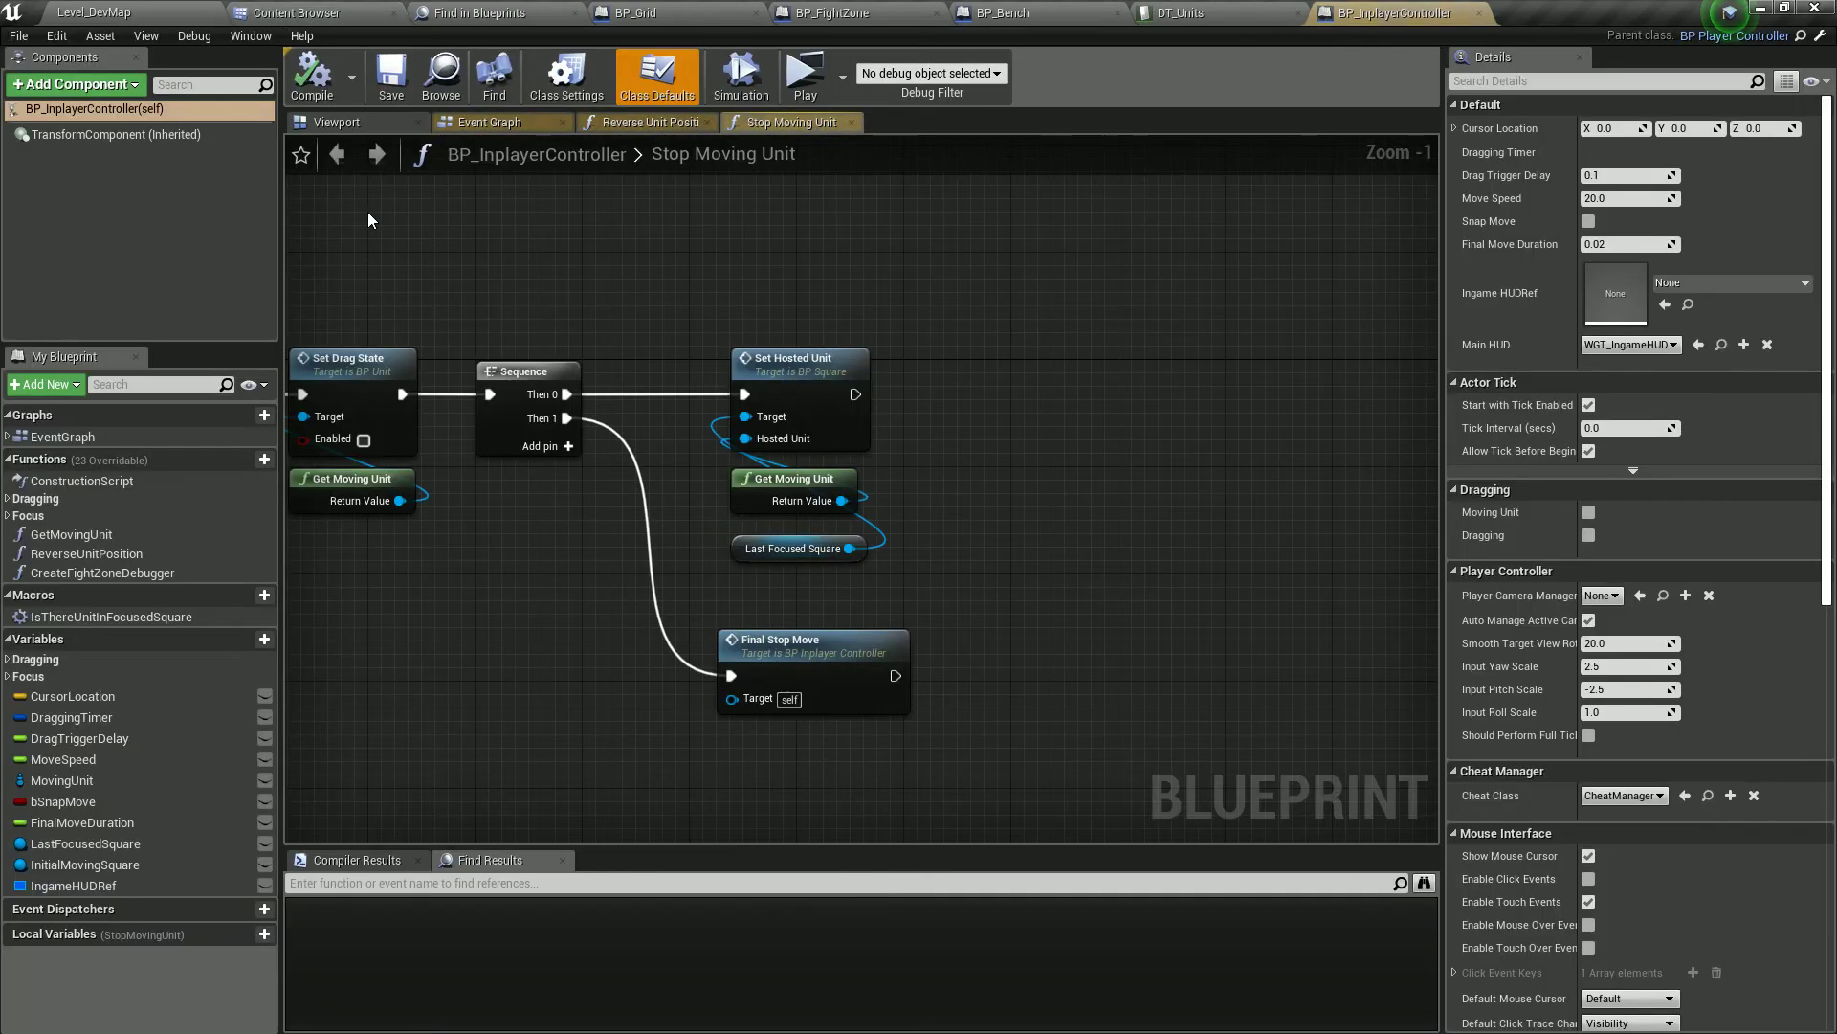
- Review BP_InplayerController's Stop Moving Unit function and Event Graph, and expand its Dragging and Focus function categories
{"action": "left_click", "coordinate": [8, 498]}
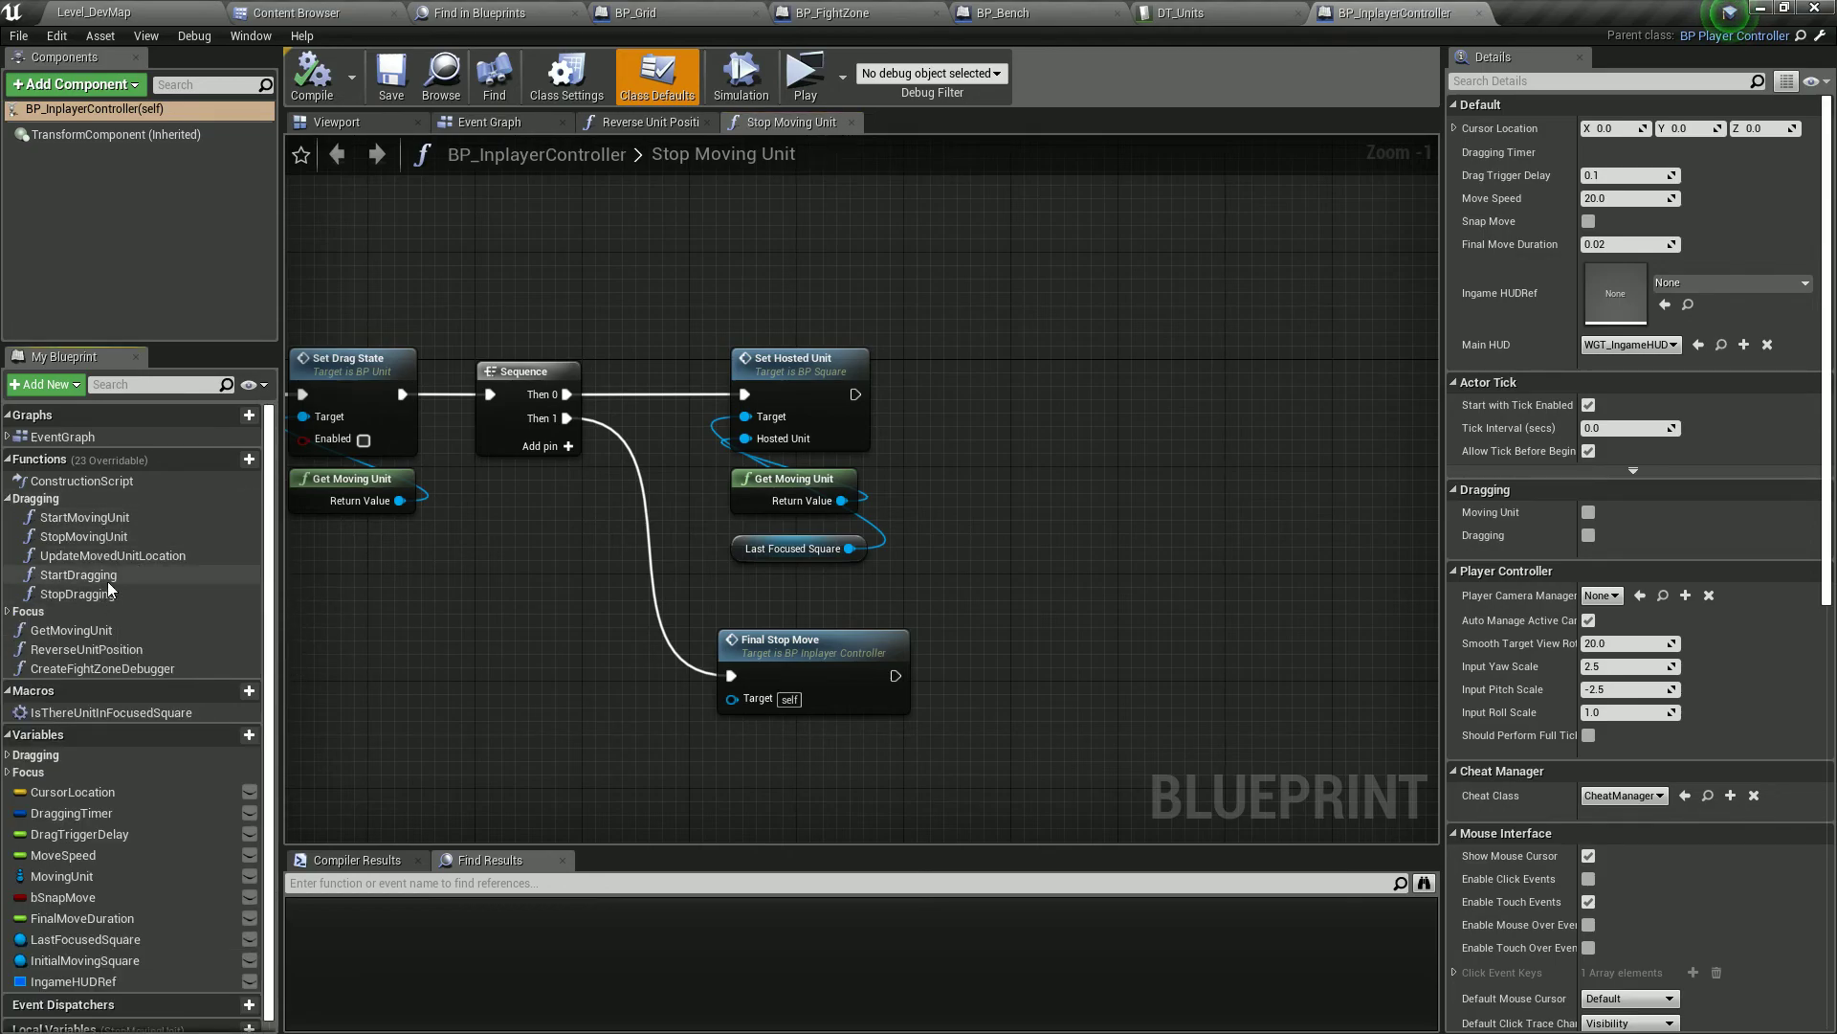
{"action": "right_click_drag", "start_coordinate": [330, 502], "coordinate": [842, 483]}
{"action": "scroll", "coordinate": [669, 482], "scroll_direction": "down", "scroll_amount": 2}
{"action": "left_click", "coordinate": [474, 122]}
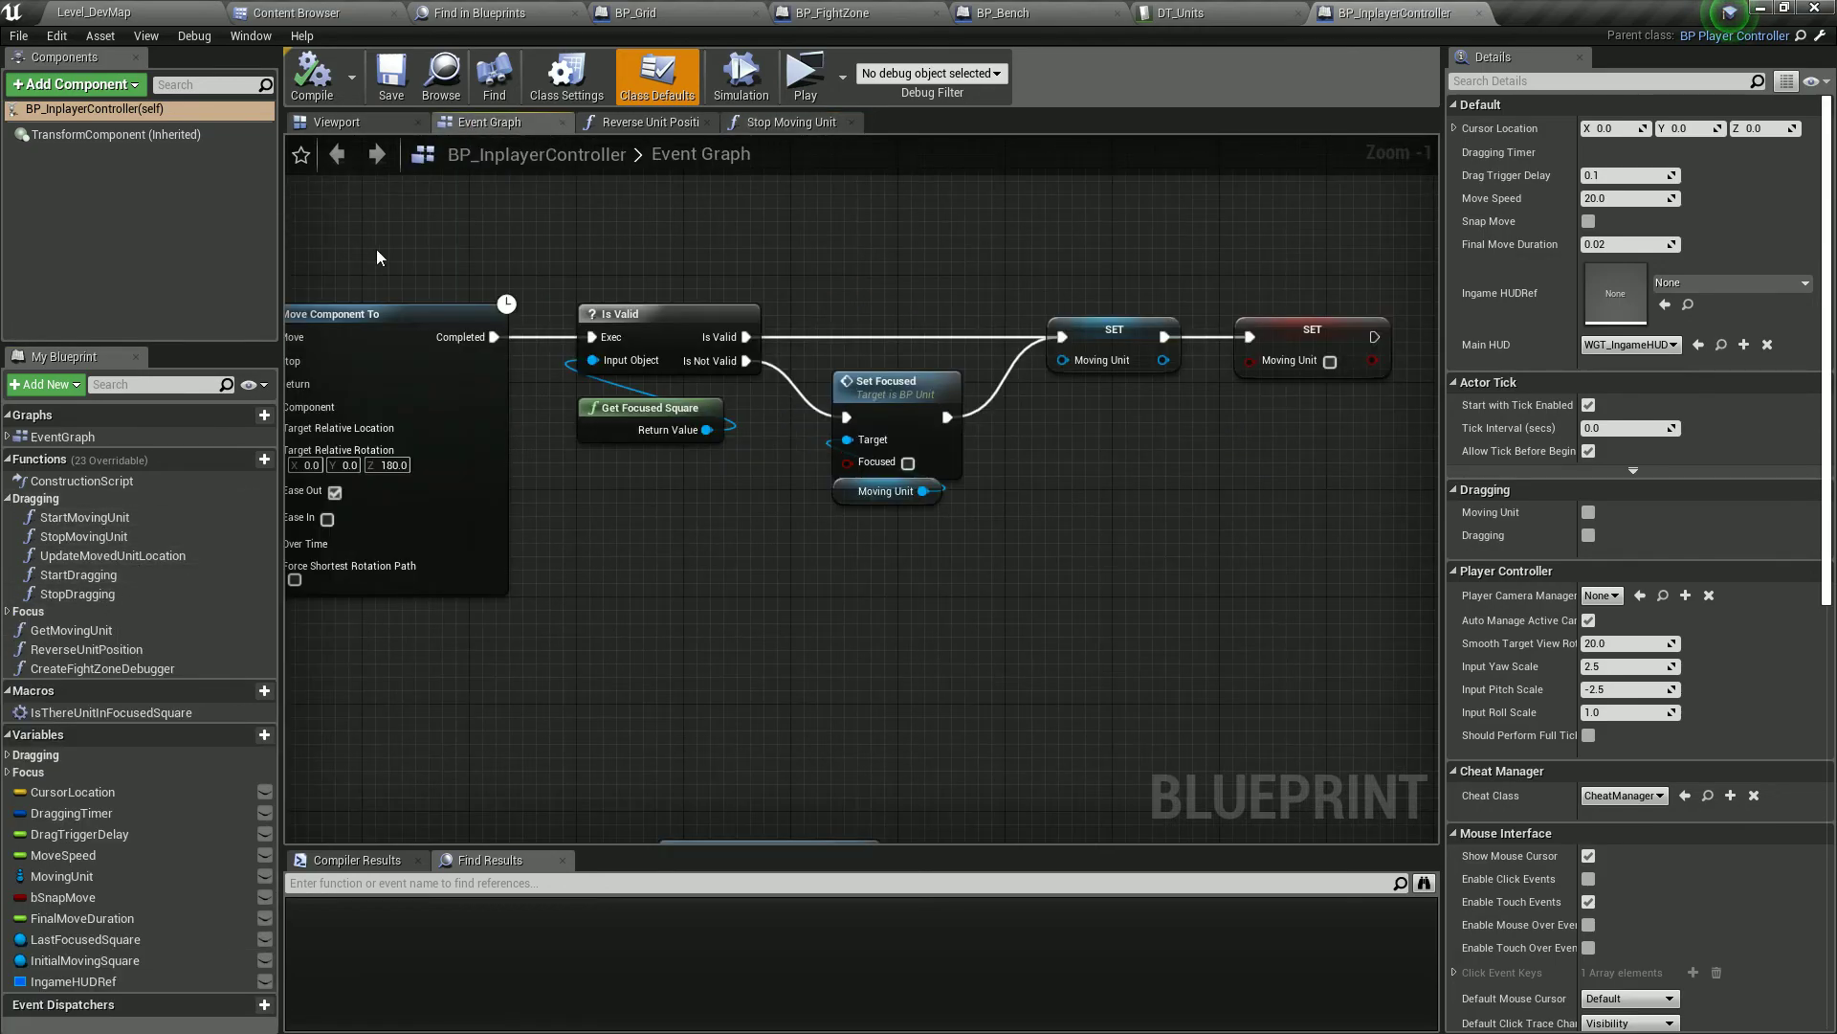
{"action": "left_click", "coordinate": [9, 611]}
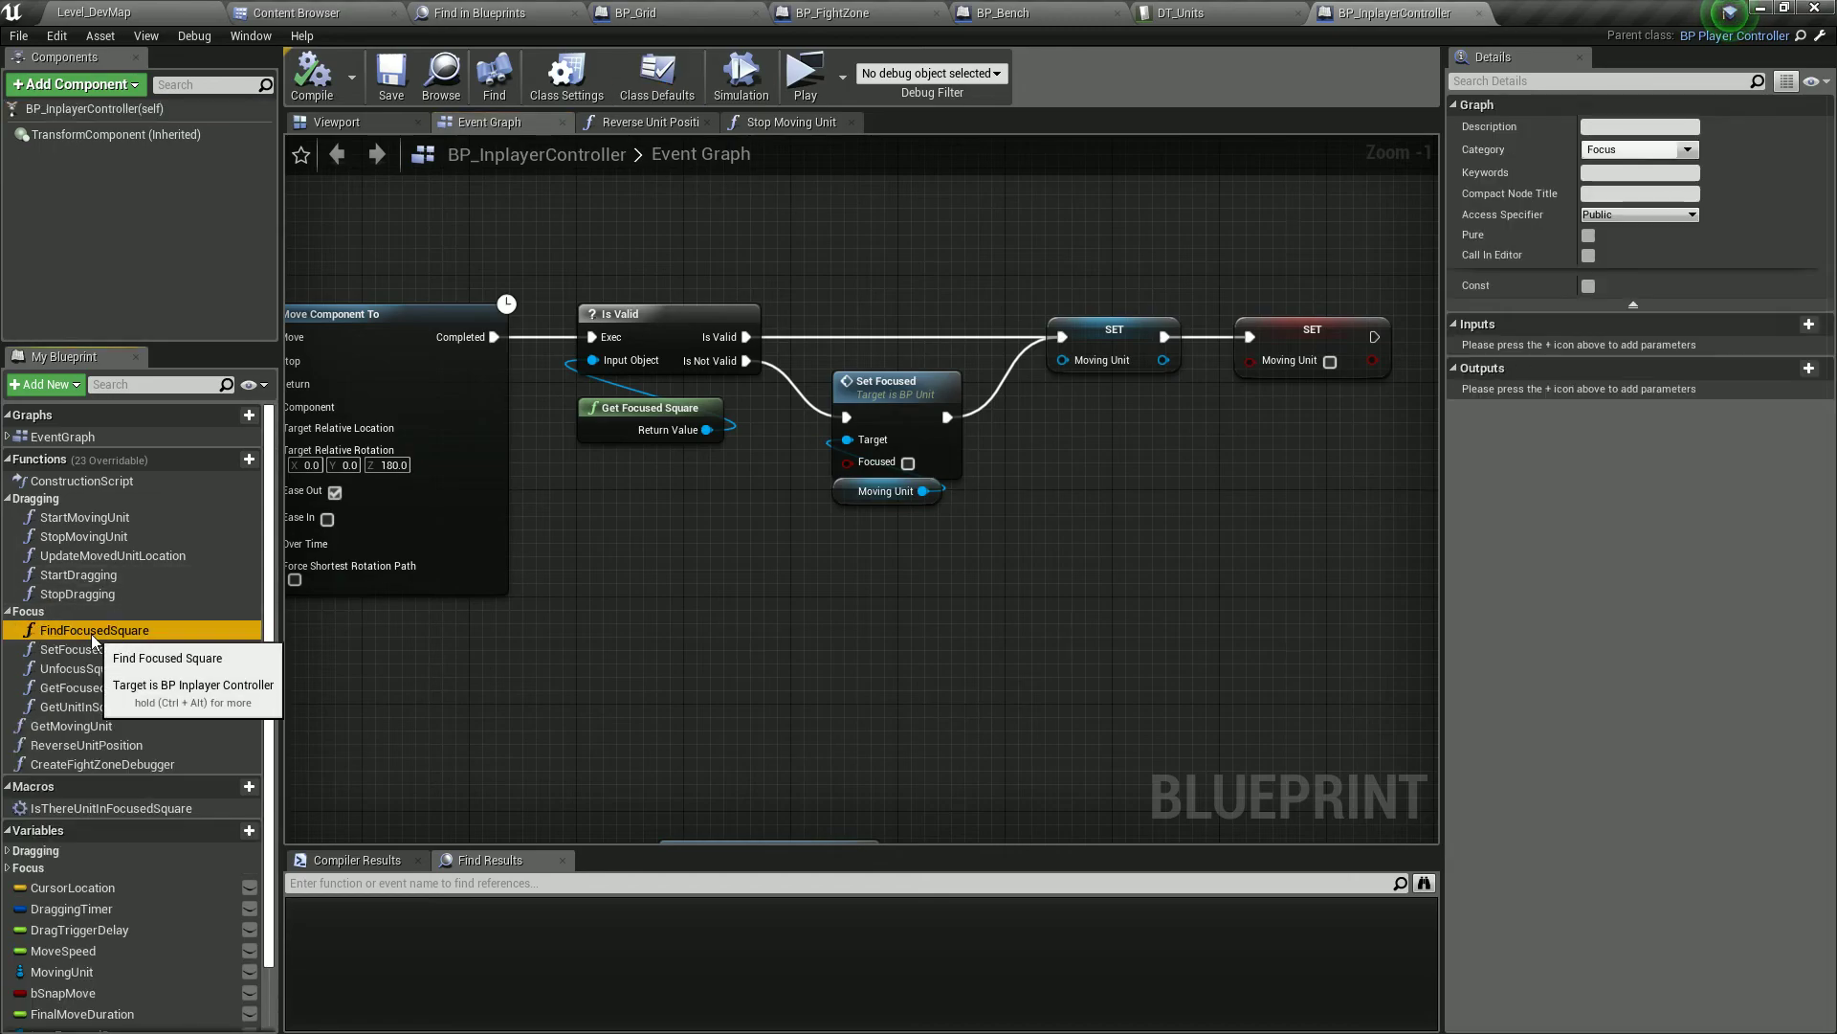
- Open the Find Focused Square function and examine its Cast To BP_Square, Branch and Unfocus Square nodes
{"action": "double_click", "coordinate": [89, 632]}
{"action": "scroll", "coordinate": [586, 500], "scroll_direction": "up", "scroll_amount": 4}
{"action": "mouse_move", "coordinate": [644, 507]}
{"action": "right_mouse_down"}
{"action": "mouse_move", "coordinate": [950, 508]}
{"action": "mouse_move", "coordinate": [861, 478]}
{"action": "mouse_move", "coordinate": [786, 391]}
{"action": "mouse_move", "coordinate": [669, 445]}
{"action": "mouse_move", "coordinate": [608, 422]}
{"action": "mouse_move", "coordinate": [529, 514]}
{"action": "right_mouse_up"}
{"action": "scroll", "coordinate": [862, 478], "scroll_direction": "down", "scroll_amount": 1}
{"action": "right_click_drag", "start_coordinate": [406, 324], "coordinate": [866, 337]}
{"action": "left_click_drag", "start_coordinate": [555, 307], "coordinate": [930, 507]}
{"action": "left_click", "coordinate": [635, 569]}
{"action": "right_click_drag", "start_coordinate": [763, 579], "coordinate": [681, 556]}
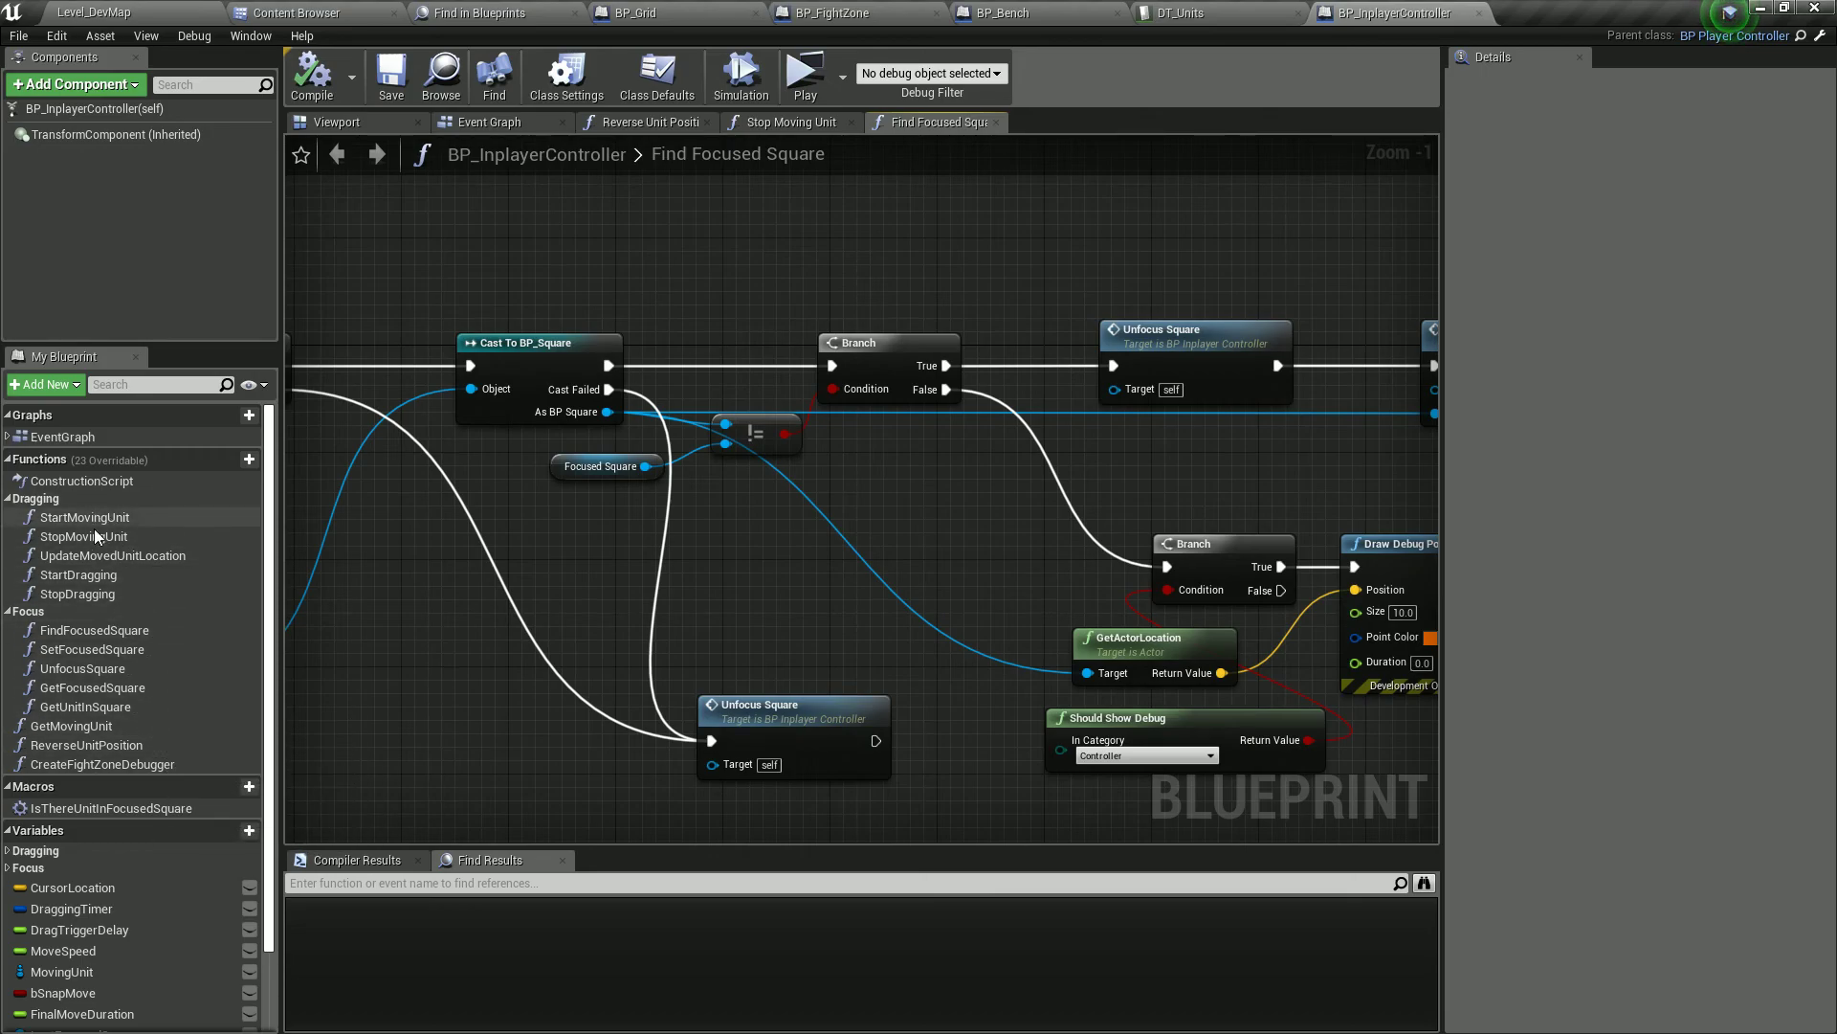
- Examine BP_InplayerController's variables and trace Find Focused Square from the cursor hit result to the square check
{"action": "scroll", "coordinate": [134, 901], "scroll_direction": "down", "scroll_amount": 3}
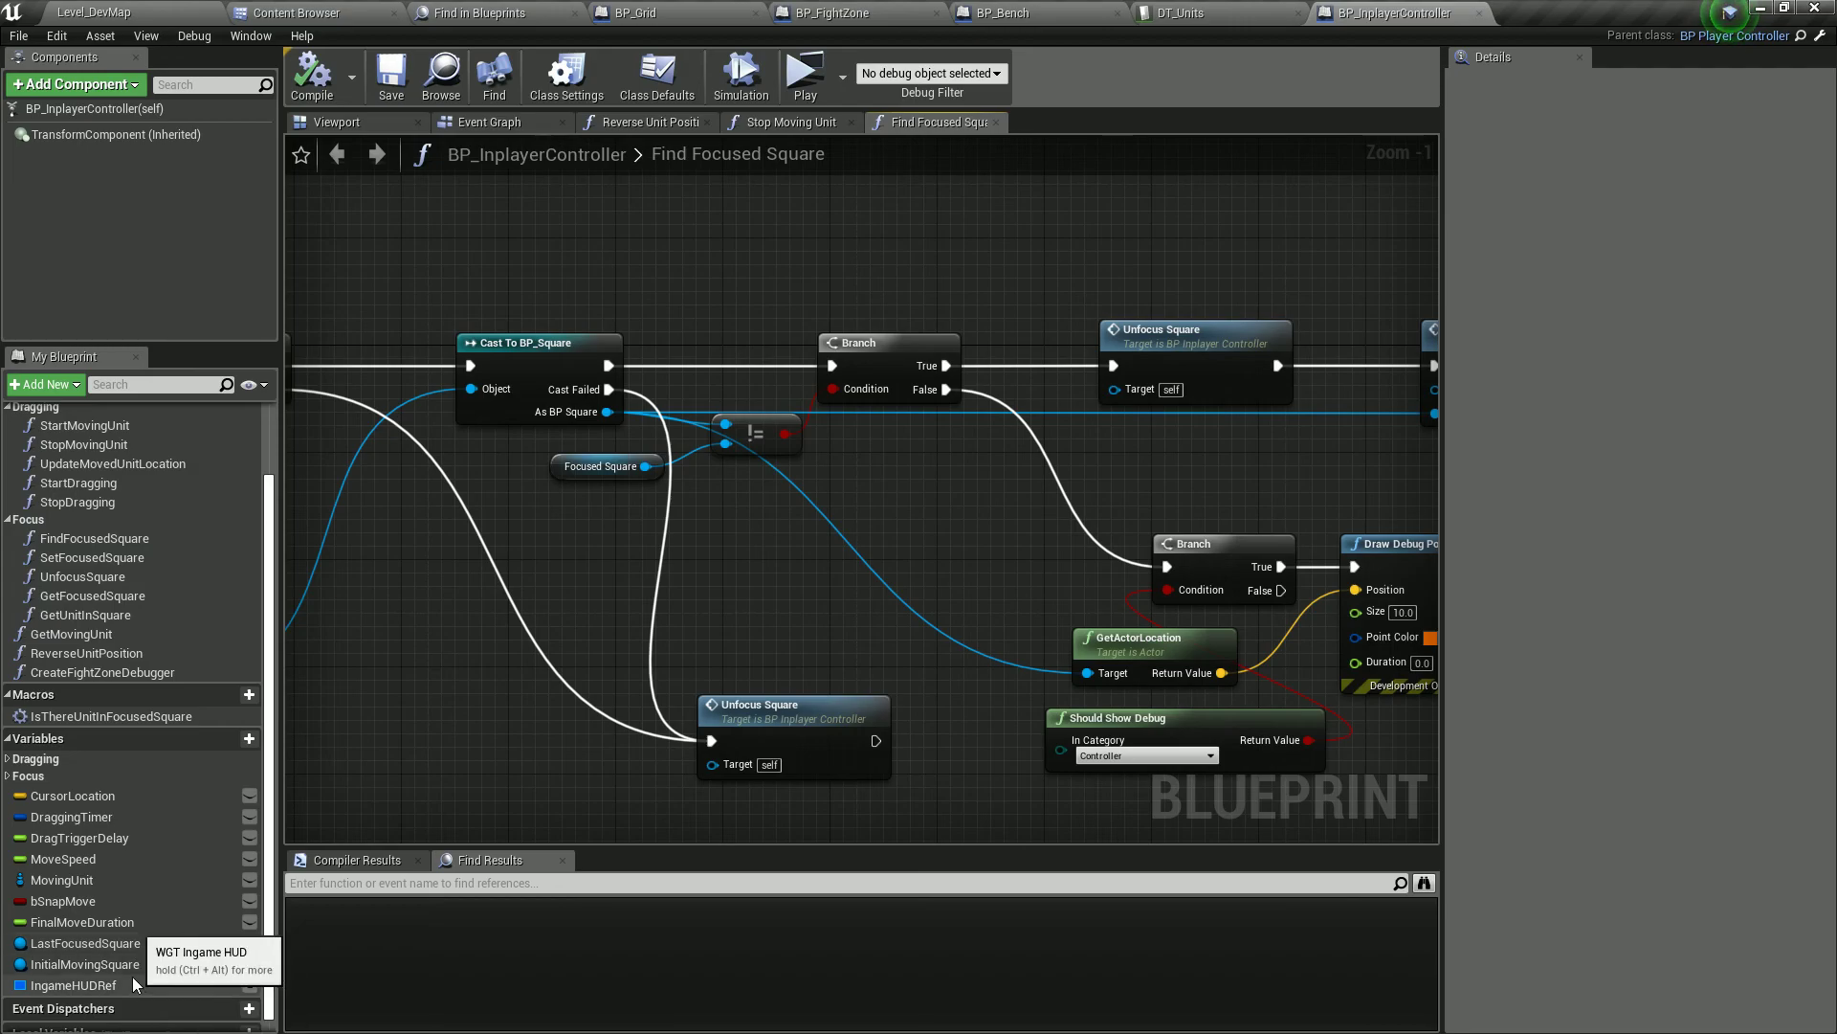
{"action": "right_click_drag", "start_coordinate": [658, 583], "coordinate": [1415, 537]}
{"action": "right_click_drag", "start_coordinate": [826, 476], "coordinate": [1372, 386]}
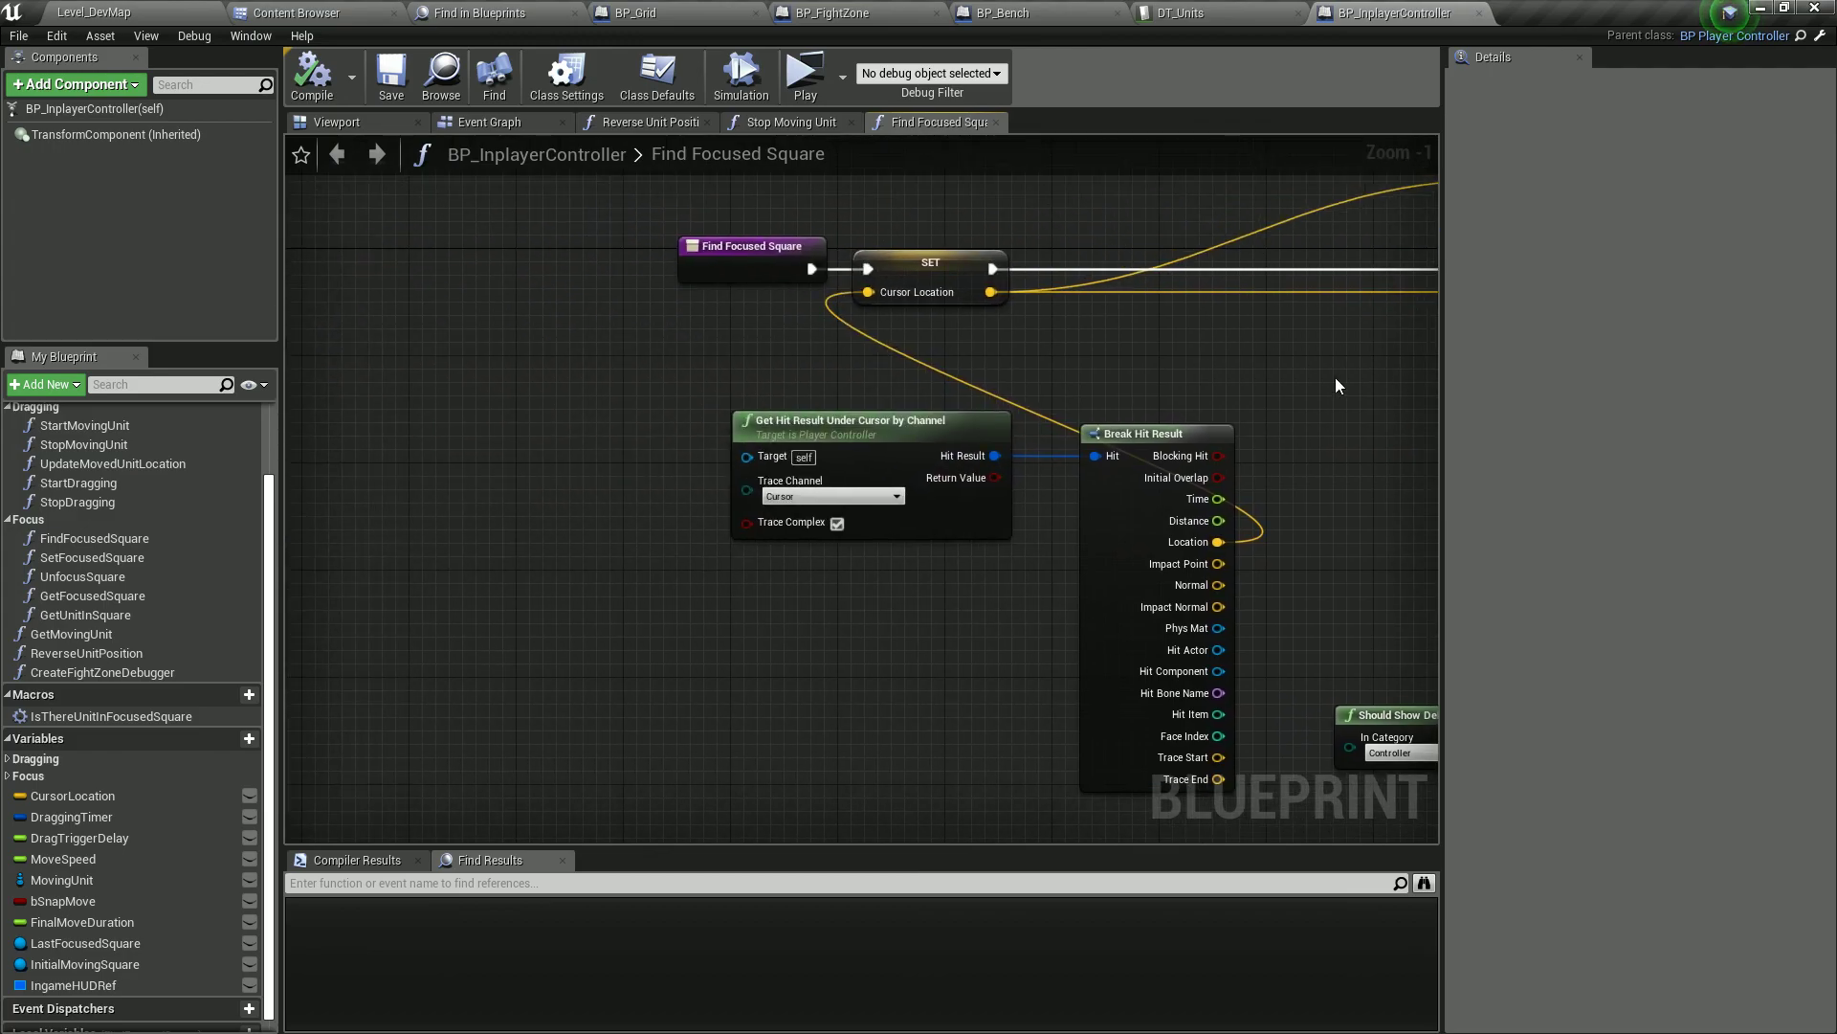
{"action": "right_click_drag", "start_coordinate": [1018, 365], "coordinate": [412, 402]}
{"action": "right_click_drag", "start_coordinate": [1196, 459], "coordinate": [420, 493]}
{"action": "right_click", "coordinate": [520, 498]}
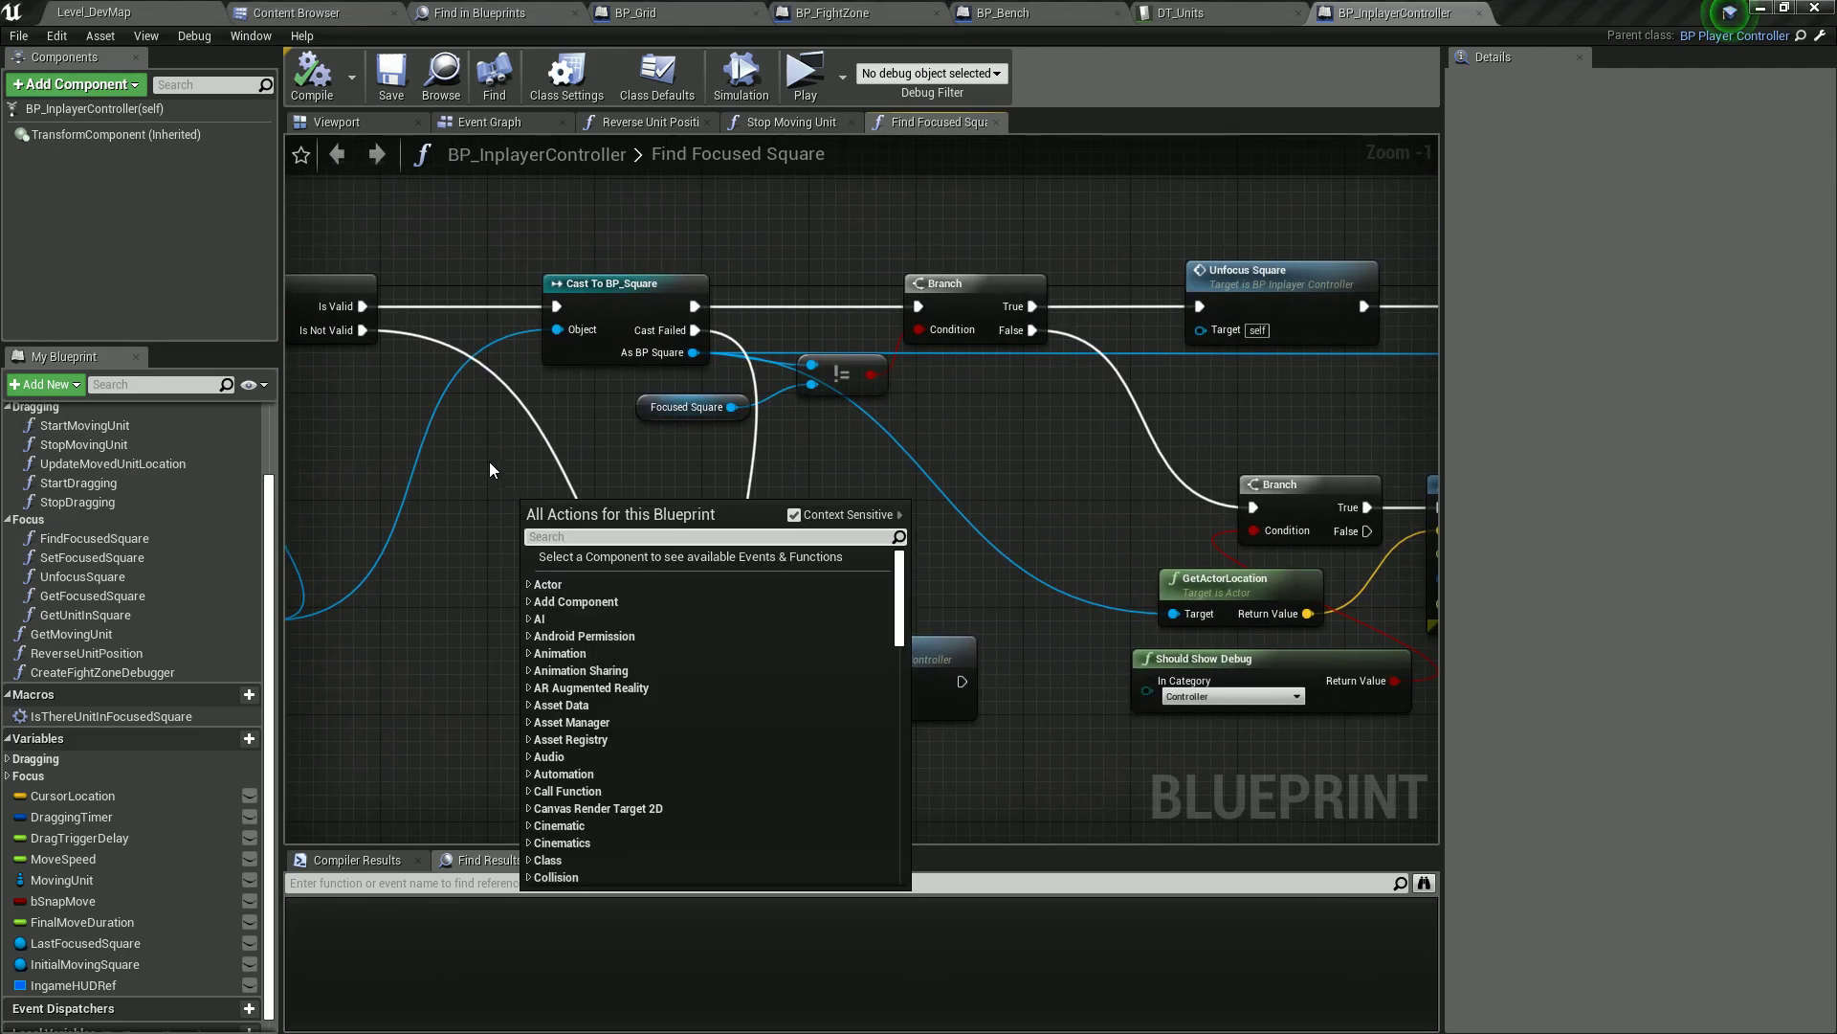
{"action": "left_click", "coordinate": [491, 466]}
{"action": "left_click_drag", "start_coordinate": [514, 257], "coordinate": [561, 243]}
{"action": "left_click_drag", "start_coordinate": [562, 243], "coordinate": [1040, 467]}
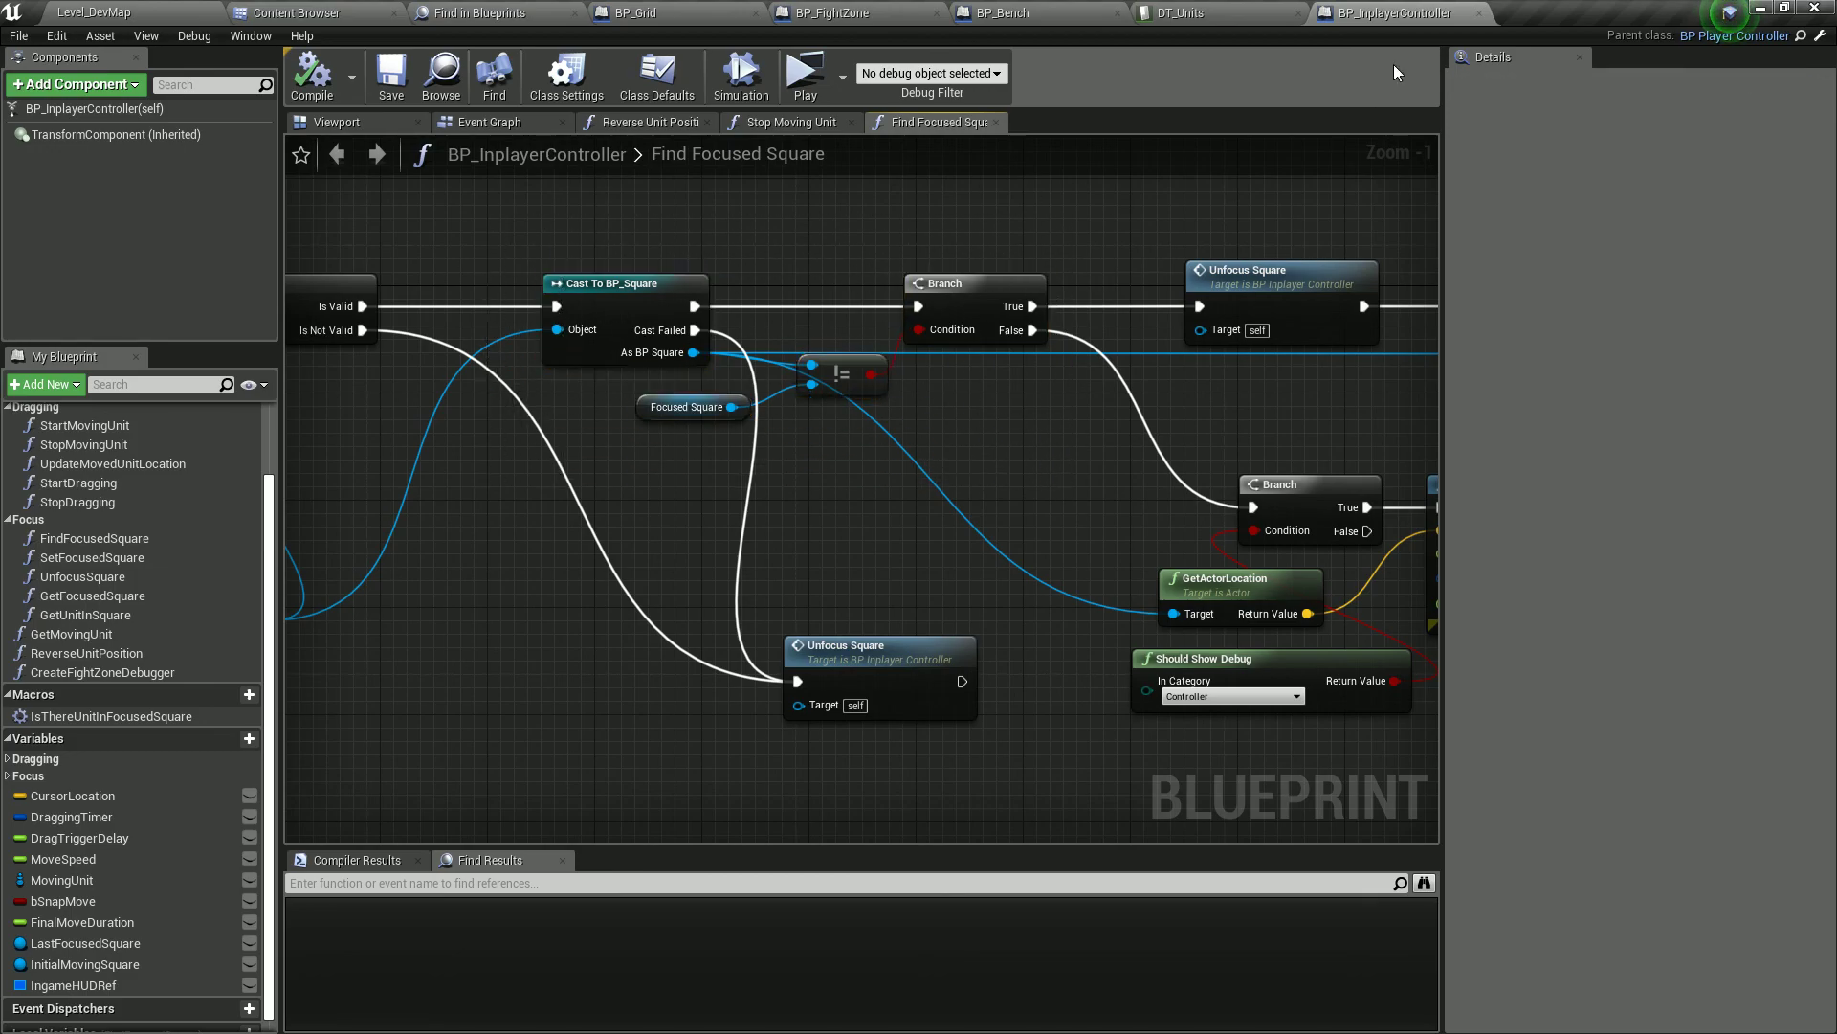
- Close the open blueprint, data table and Find in Blueprints windows, and return to the Level_DevMap level
{"action": "left_click", "coordinate": [1206, 11]}
{"action": "middle_click", "coordinate": [1139, 11]}
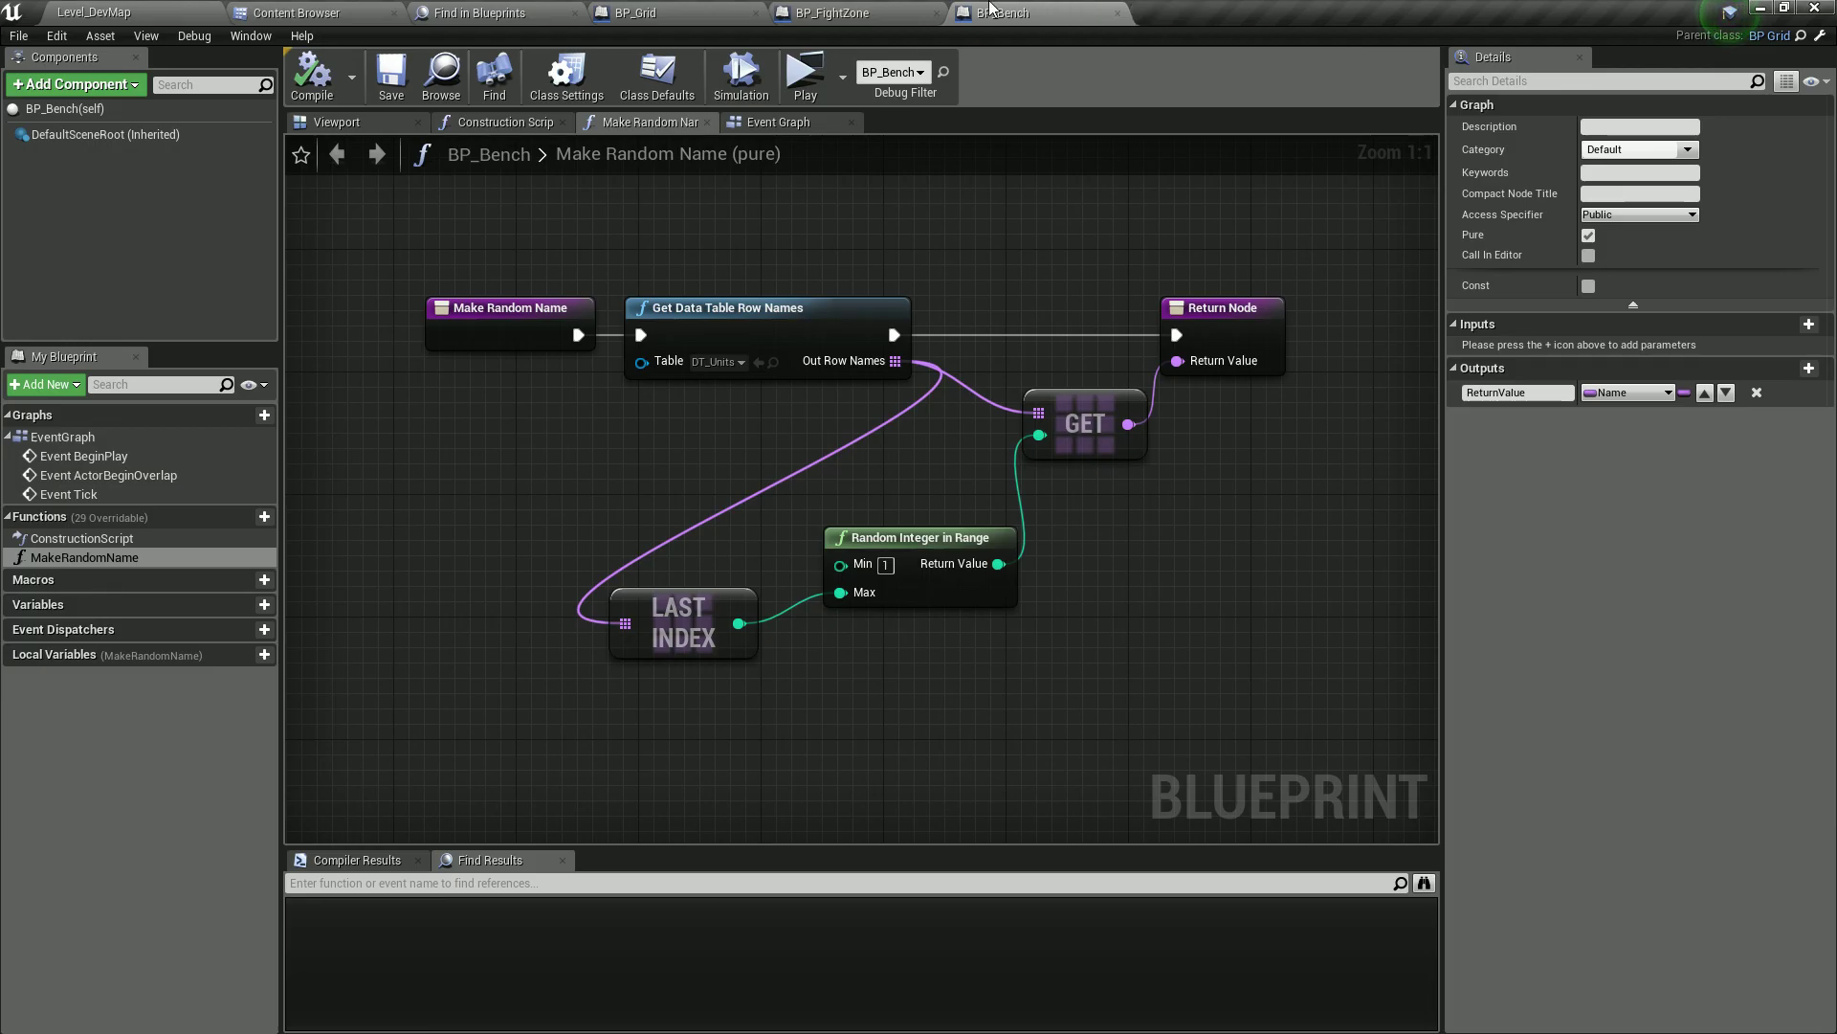
{"action": "middle_click", "coordinate": [990, 12]}
{"action": "middle_click", "coordinate": [895, 12]}
{"action": "middle_click", "coordinate": [670, 11]}
{"action": "middle_click", "coordinate": [537, 12]}
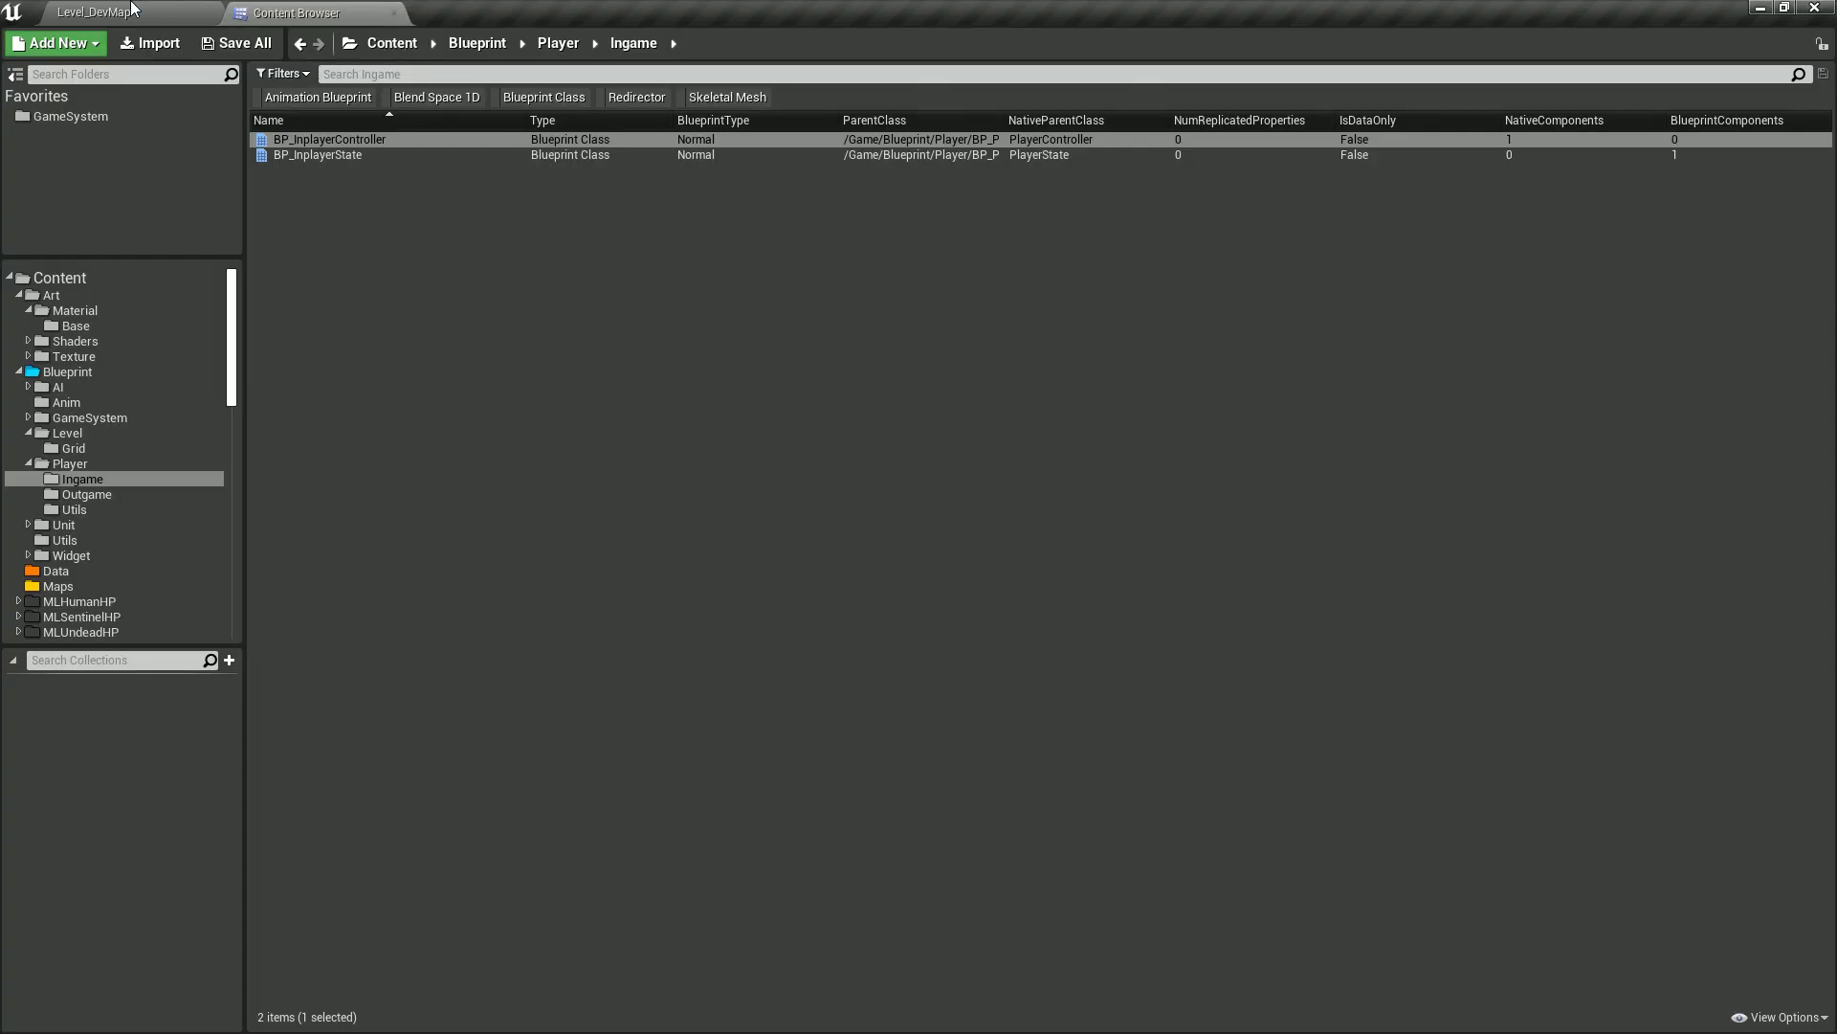
{"action": "left_click", "coordinate": [93, 12]}
{"action": "right_click_drag", "start_coordinate": [723, 349], "coordinate": [723, 349]}
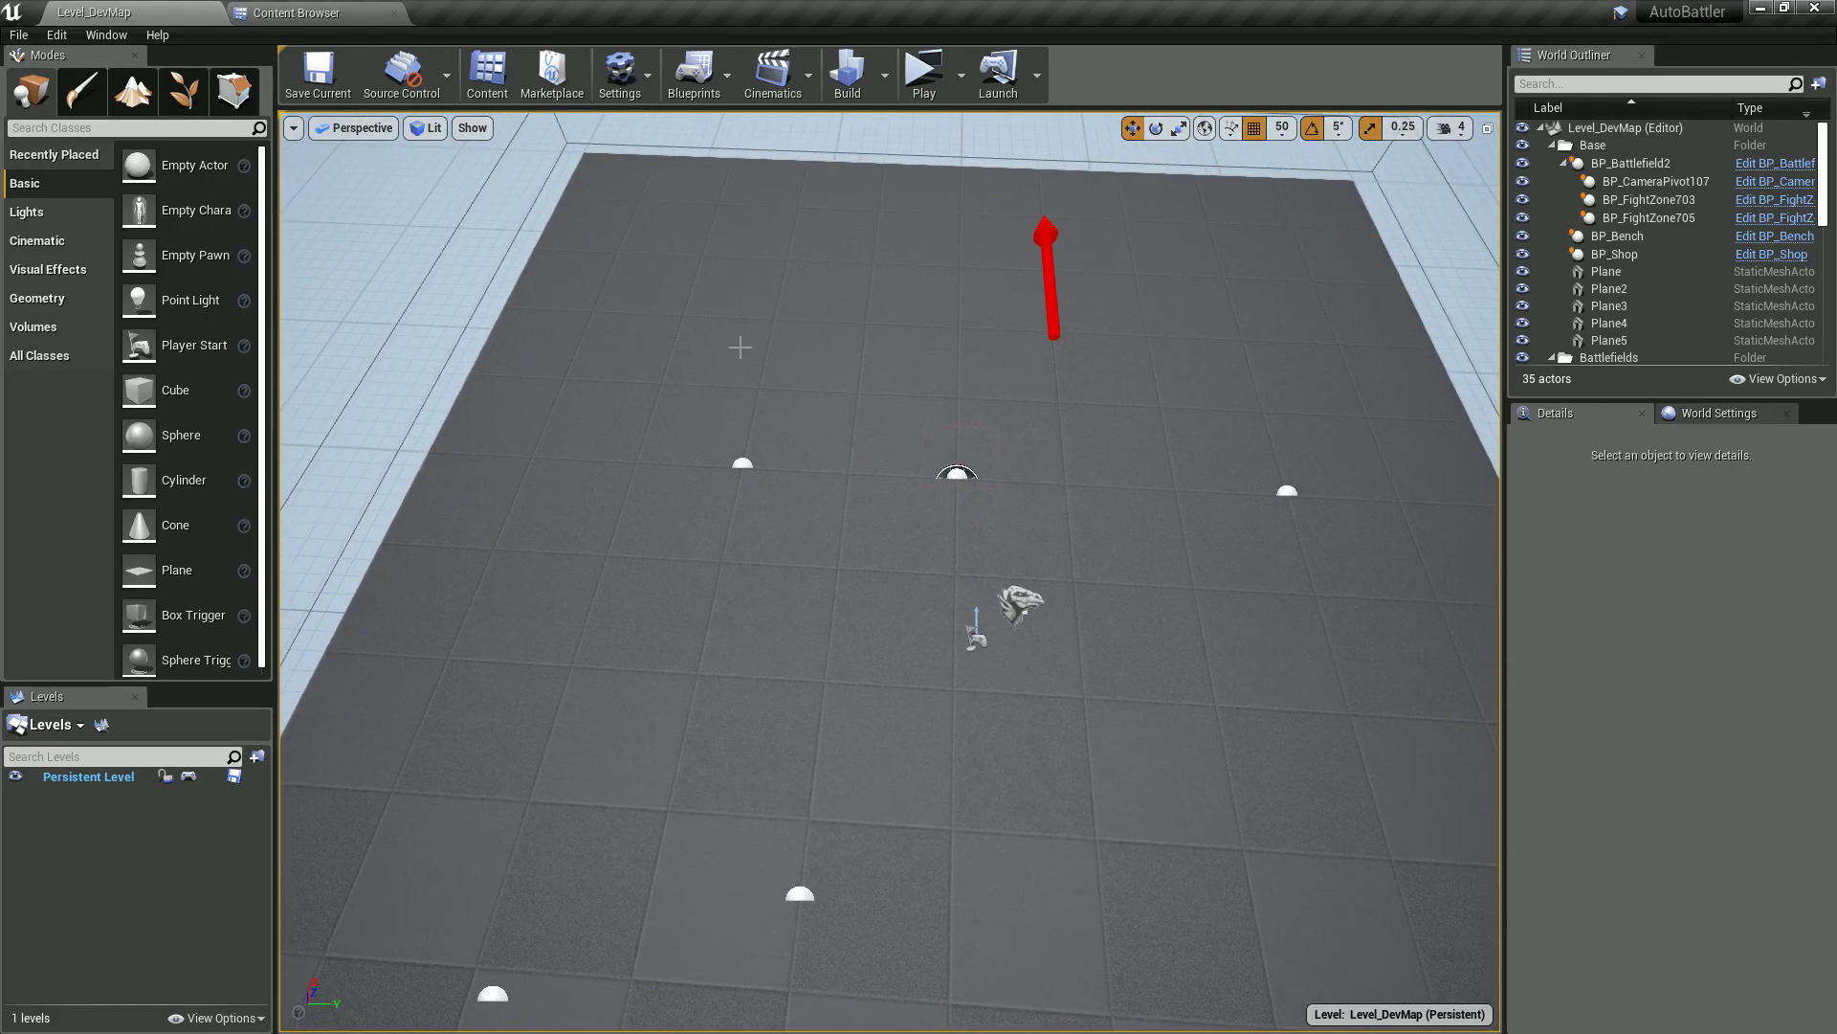